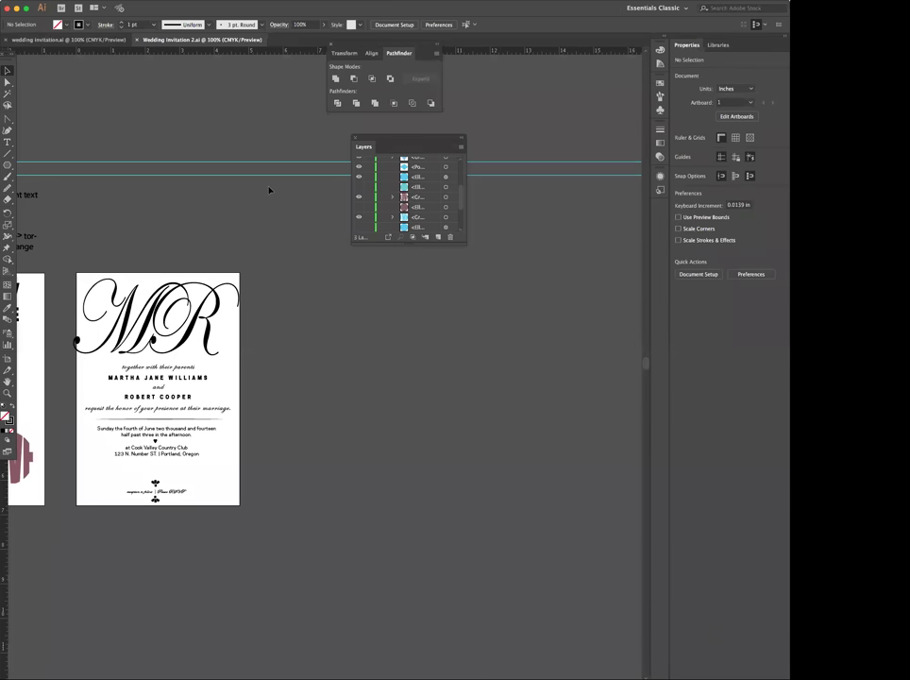
Clear the floating Layers and Pathfinder panels away from the invitation and move the linked image farther from the invitation artboard
scroll(270, 191, left, 5)
drag(423, 144, 576, 168)
drag(363, 53, 535, 86)
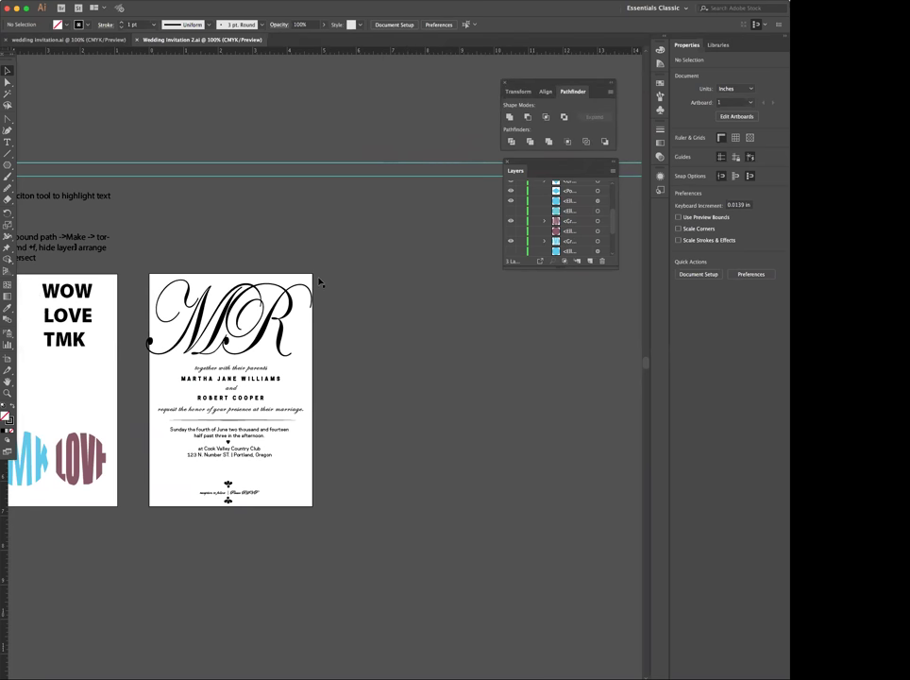
key(super+equal)
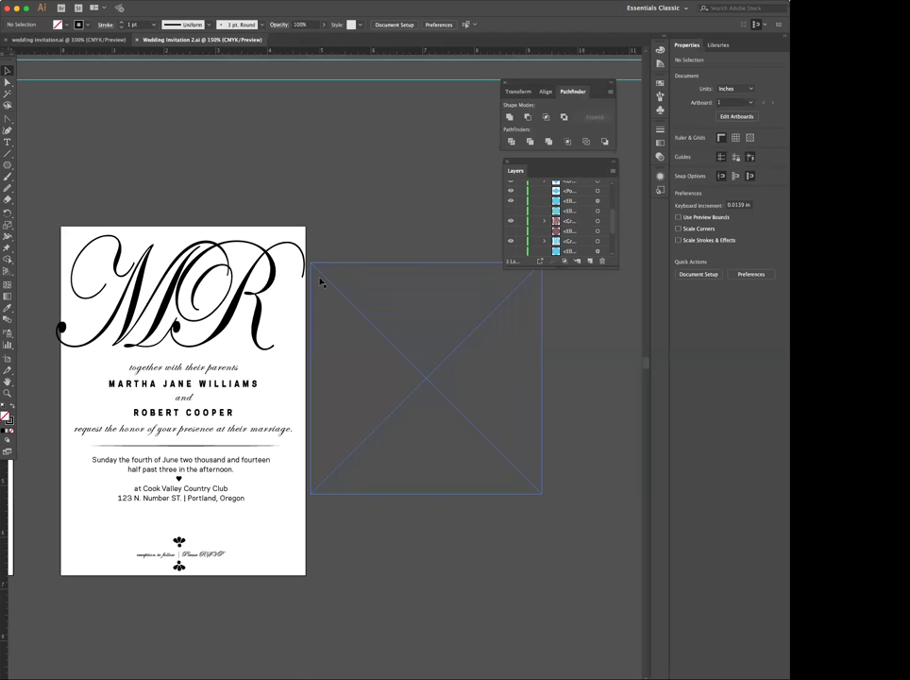
drag(383, 295, 488, 297)
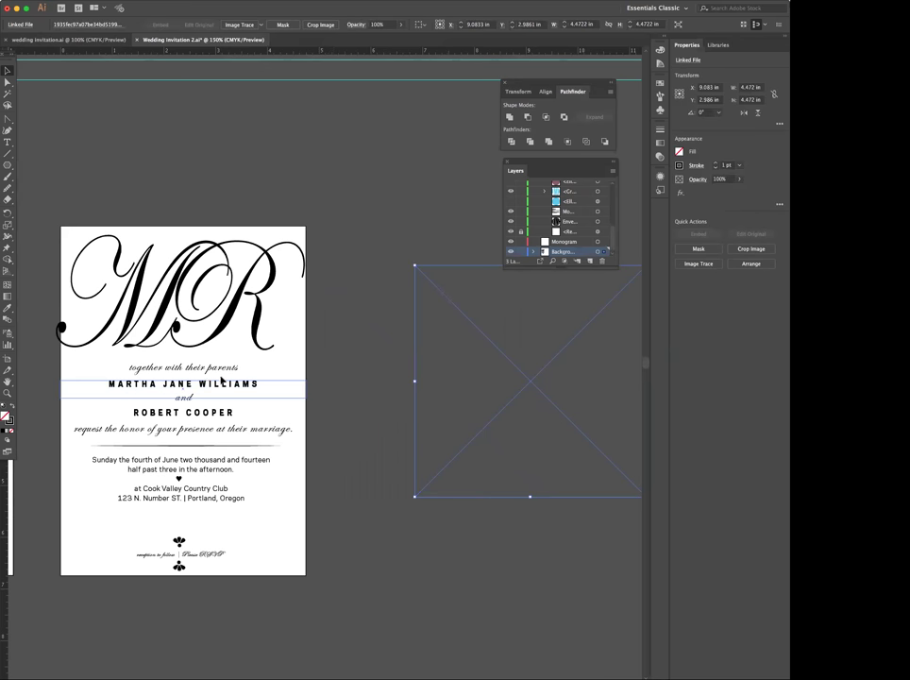
Draw a second artboard about 4.28 by 6.75 in beside the MR invitation, then exit artboard editing
click(69, 386)
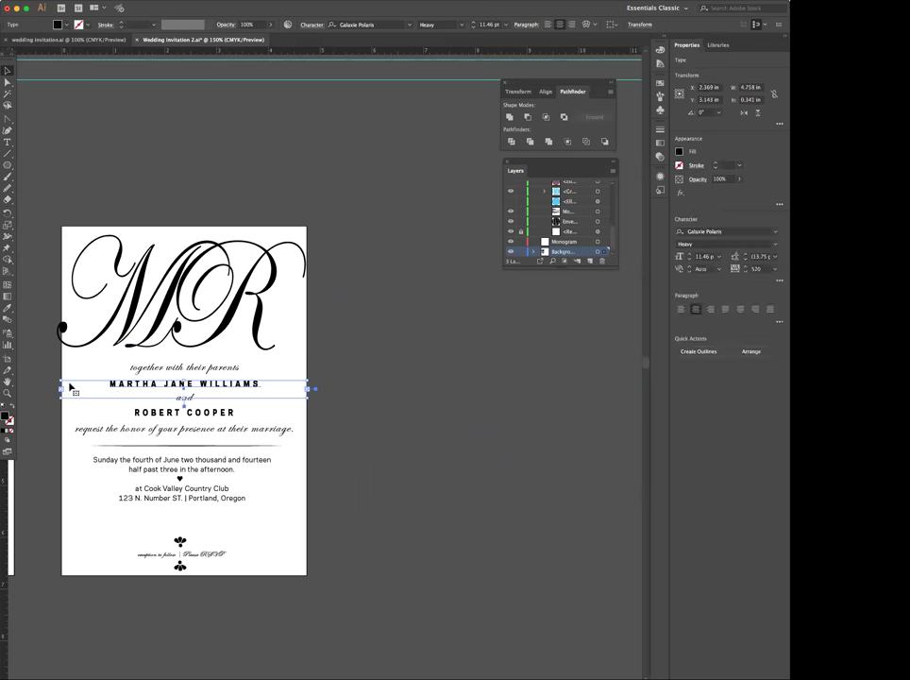
scroll(69, 387, left, 5)
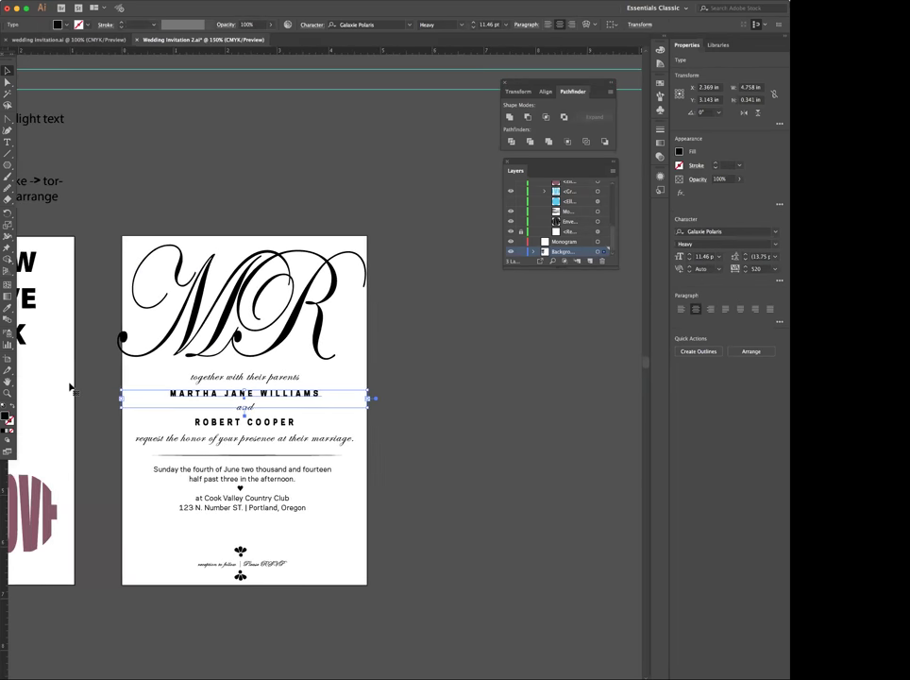
scroll(69, 387, left, 7)
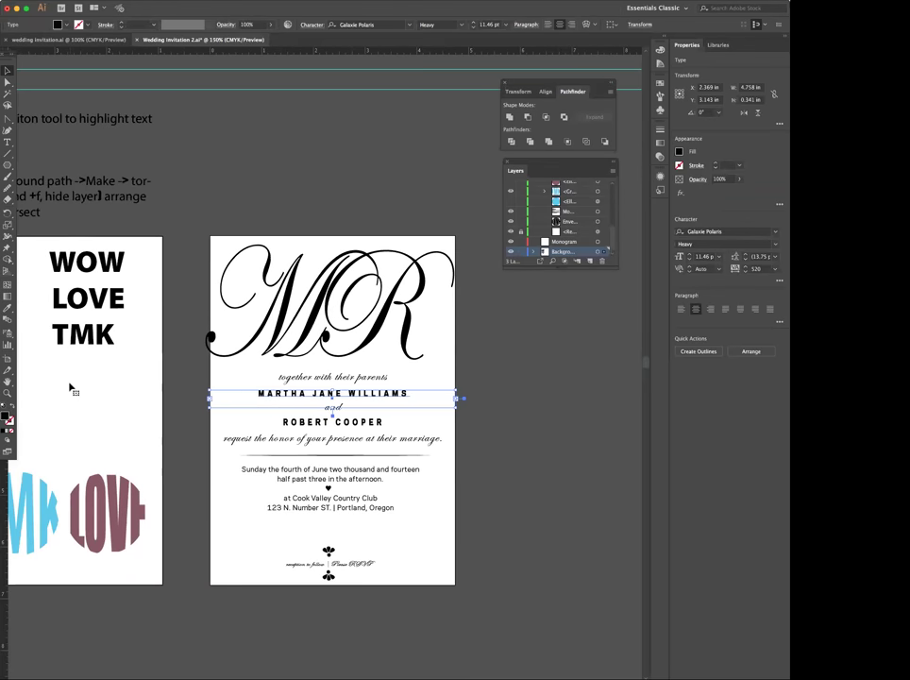
scroll(69, 387, left, 1)
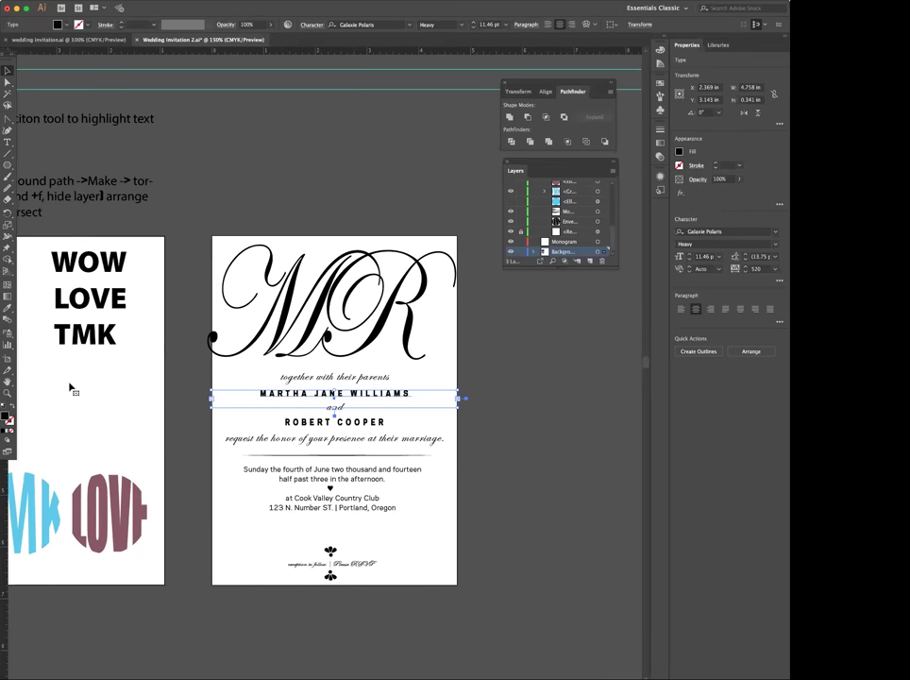
scroll(70, 387, right, 3)
scroll(70, 386, right, 5)
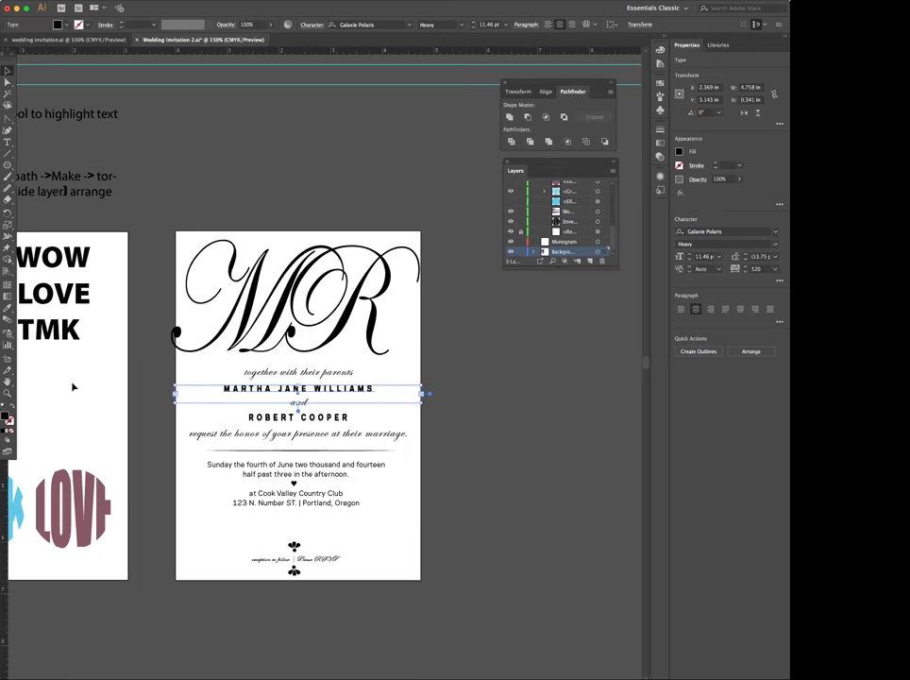
scroll(70, 386, down, 3)
scroll(74, 385, right, 1)
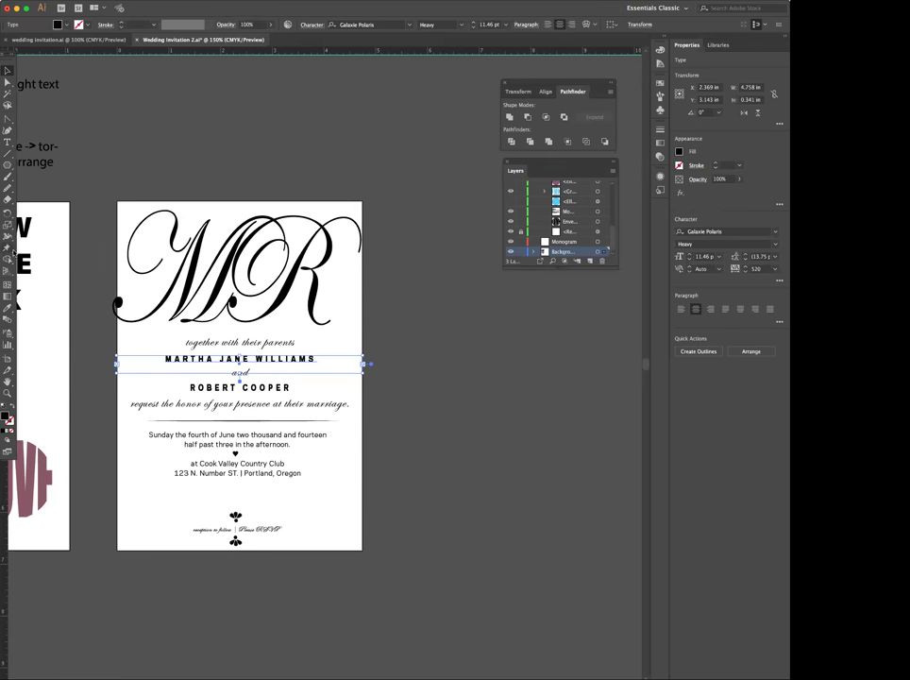
click(8, 359)
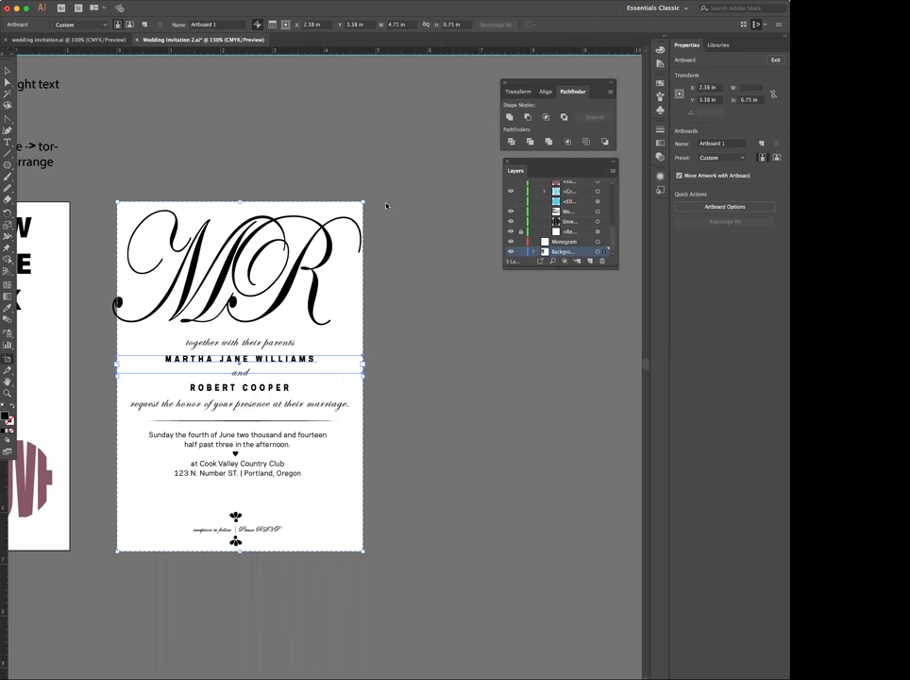
drag(386, 202, 600, 549)
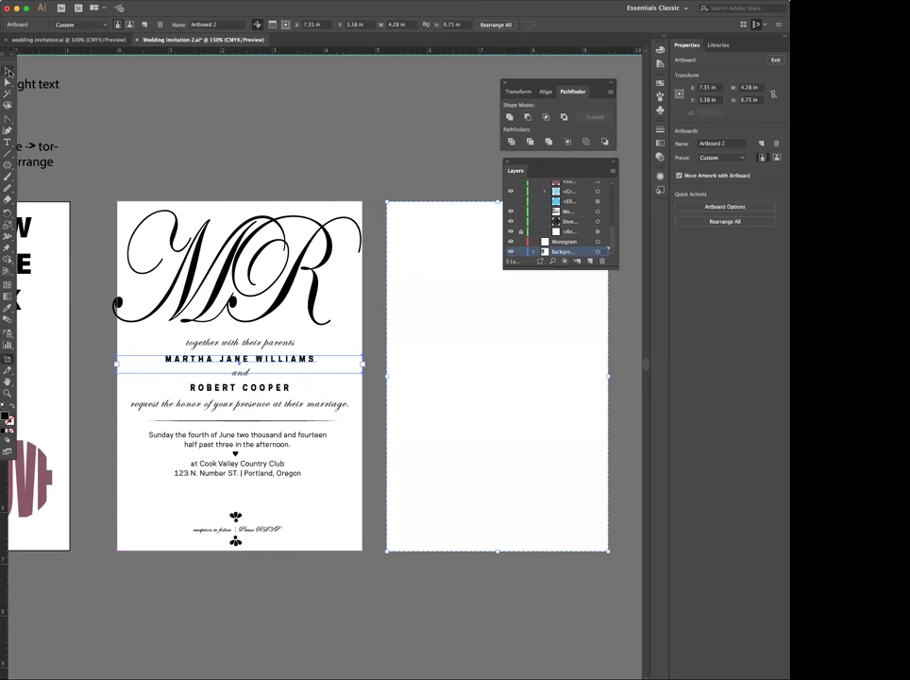
key(Escape)
click(491, 332)
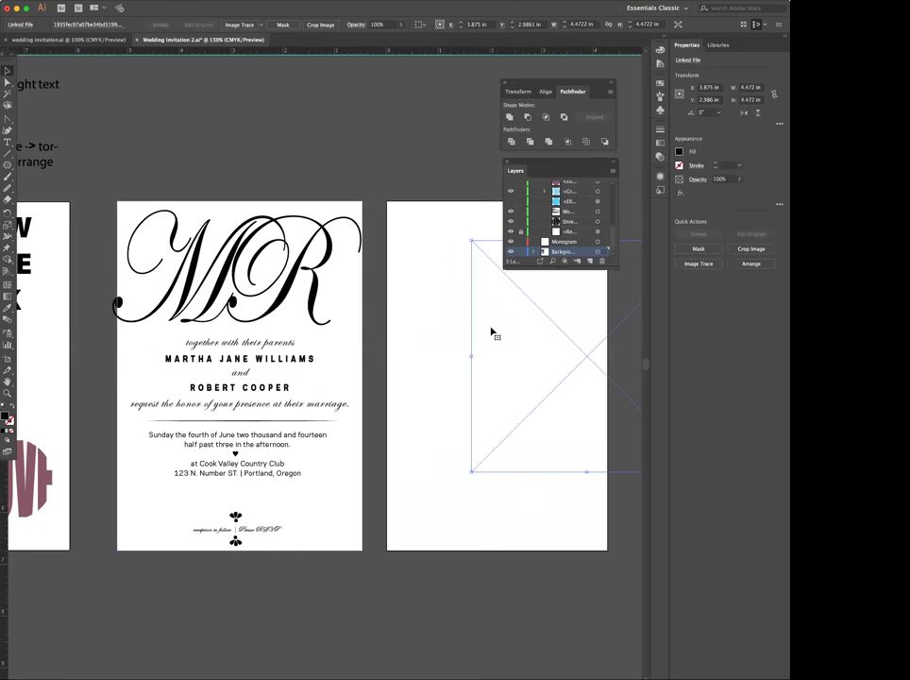
click(436, 320)
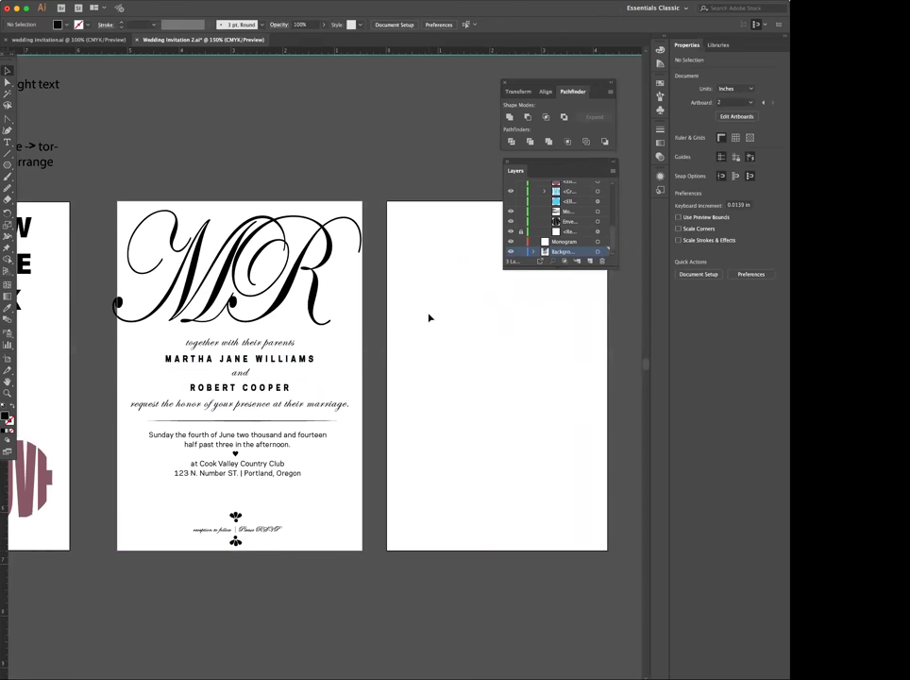
click(70, 81)
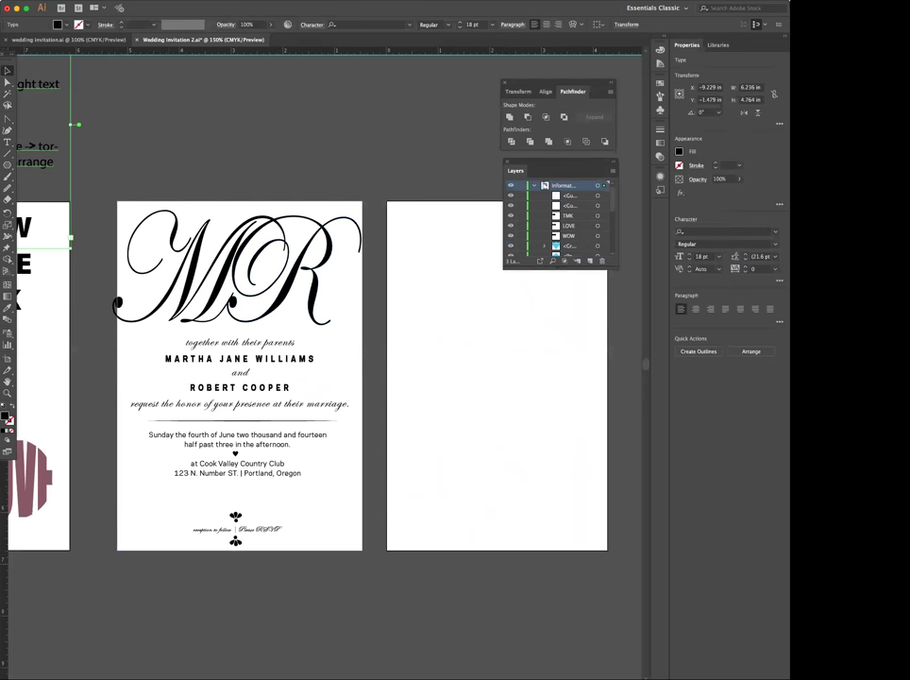
scroll(321, 378, up, 1)
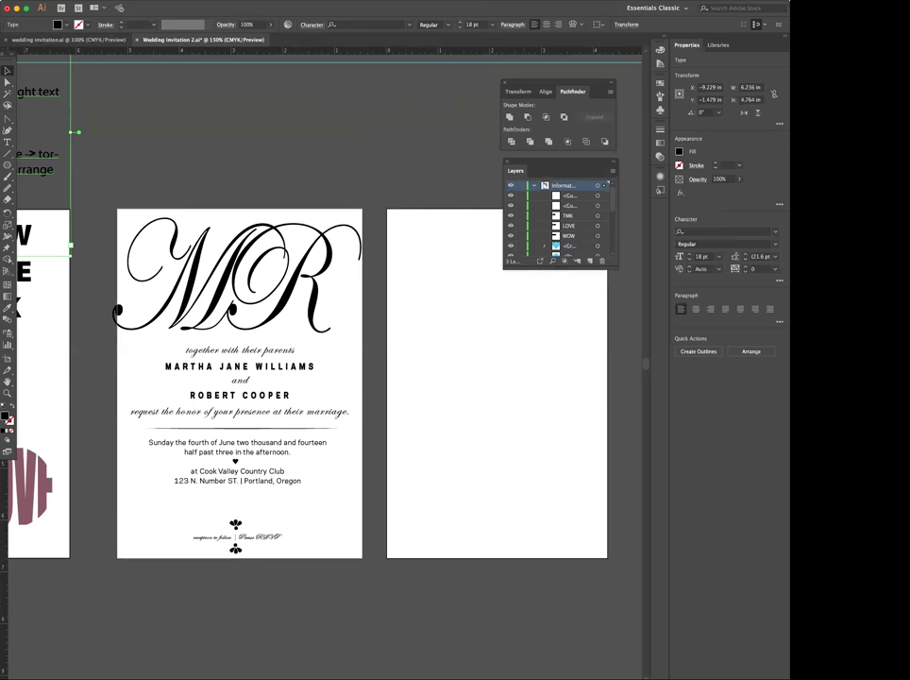
click(358, 206)
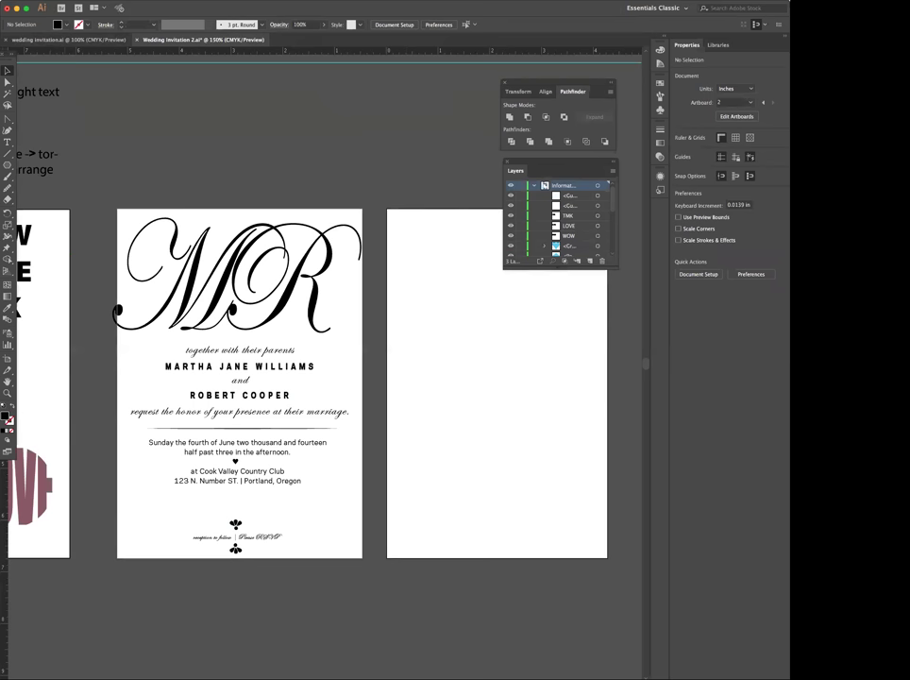
Start a new document and set its size to 4.75 in wide by 6.75 in high
click(69, 3)
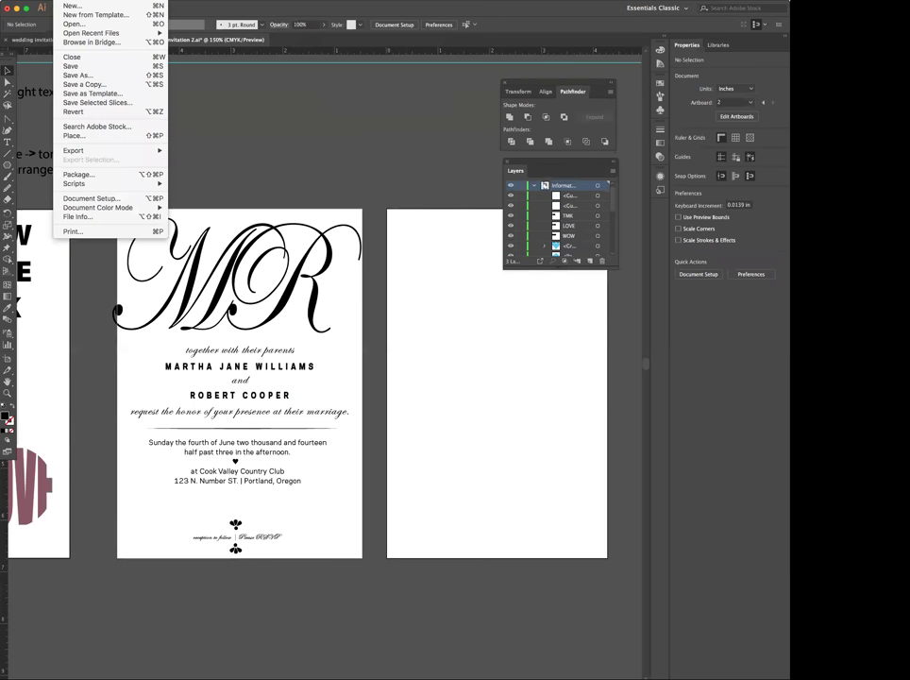
click(68, 3)
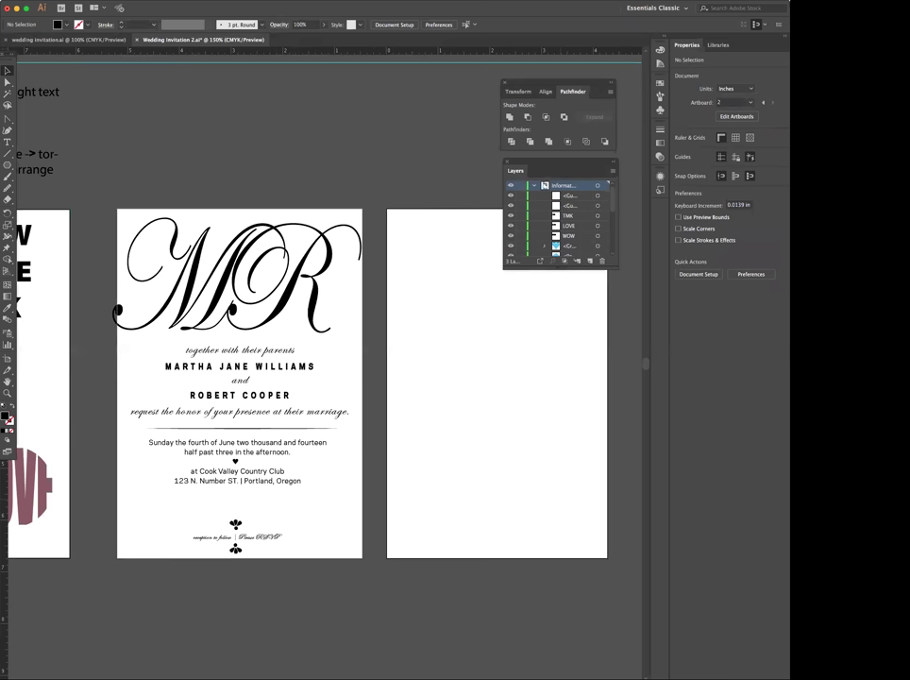
click(65, 1)
click(66, 6)
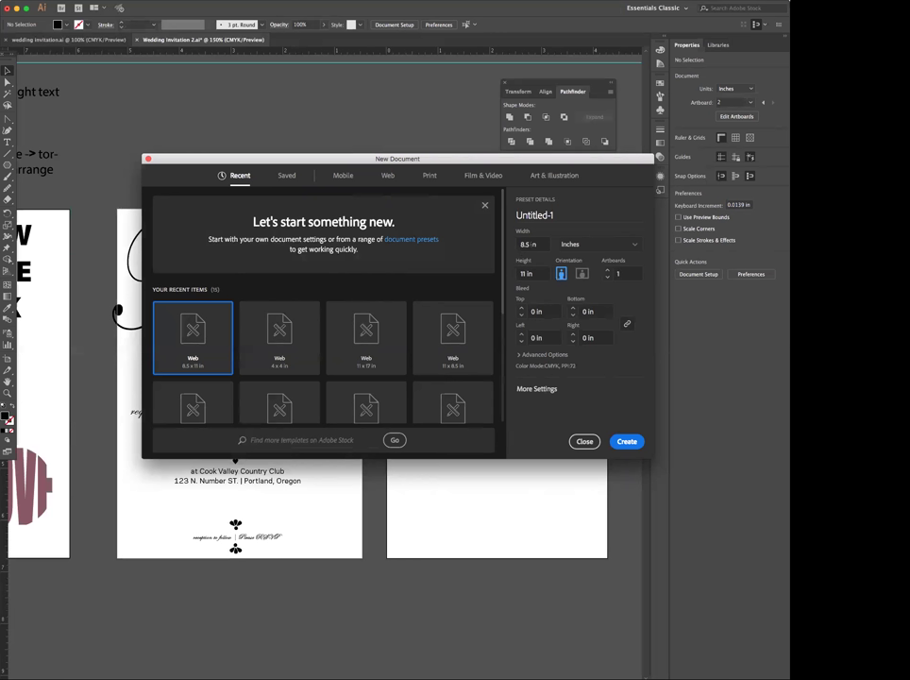
double_click(533, 246)
text(4.75)
key(Tab)
text(6.75)
key(Tab)
Name the new document DES113_Assessment3_firstlast
click(556, 216)
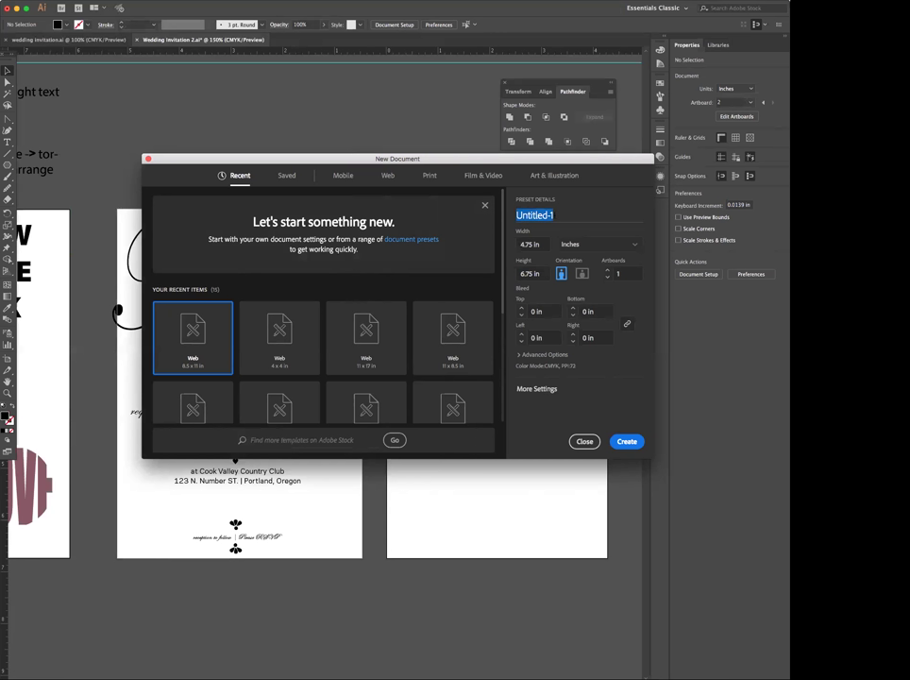
text(DES113_)
key(super+Tab)
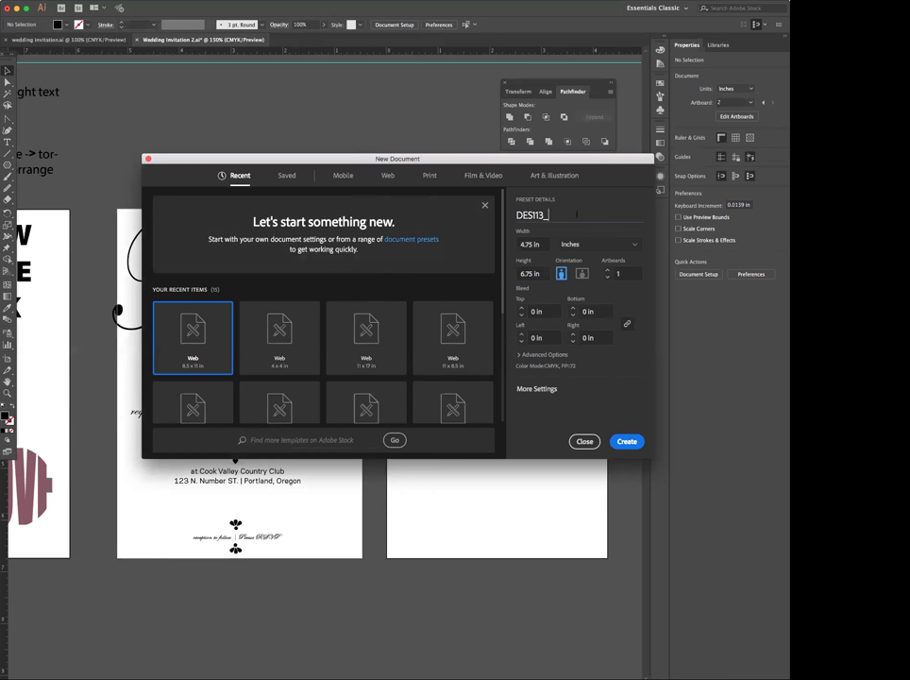
text(Assessment3_firstlast)
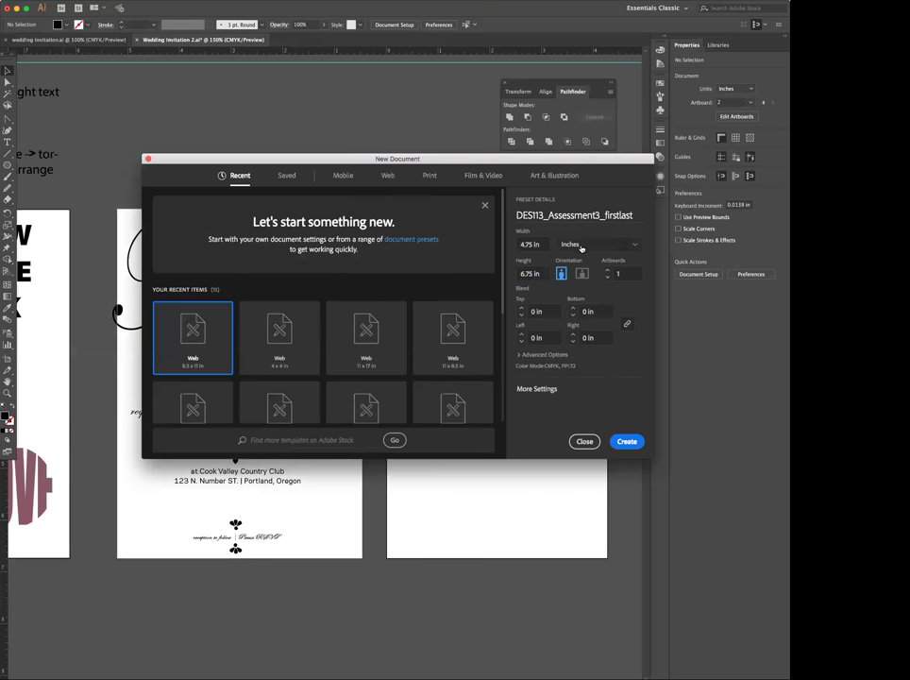
Check the advanced options for CMYK Color and Screen (72 ppi) raster effects, and create the document
click(524, 356)
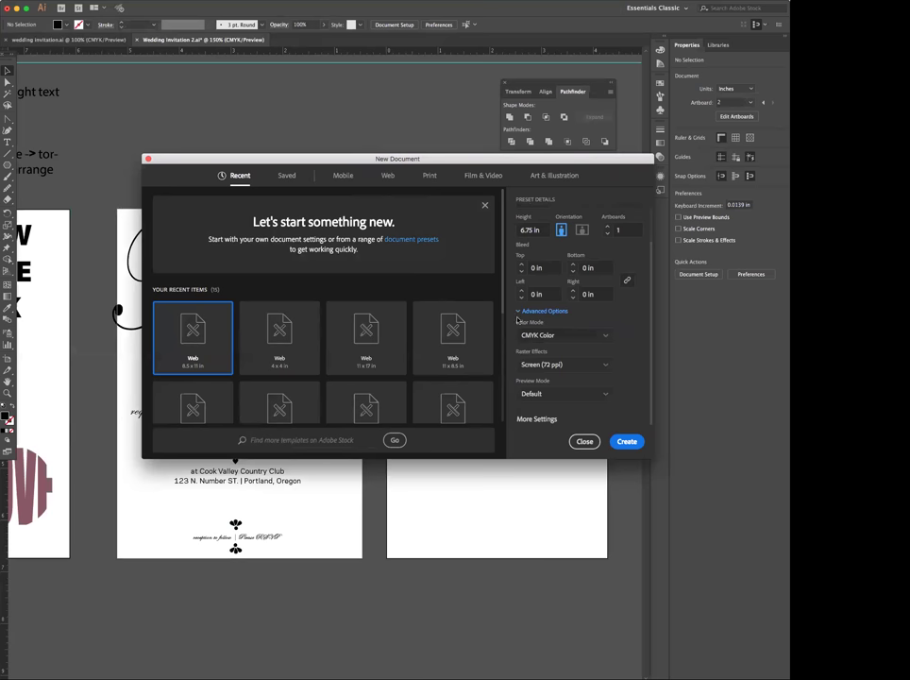
scroll(517, 316, up, 2)
click(538, 343)
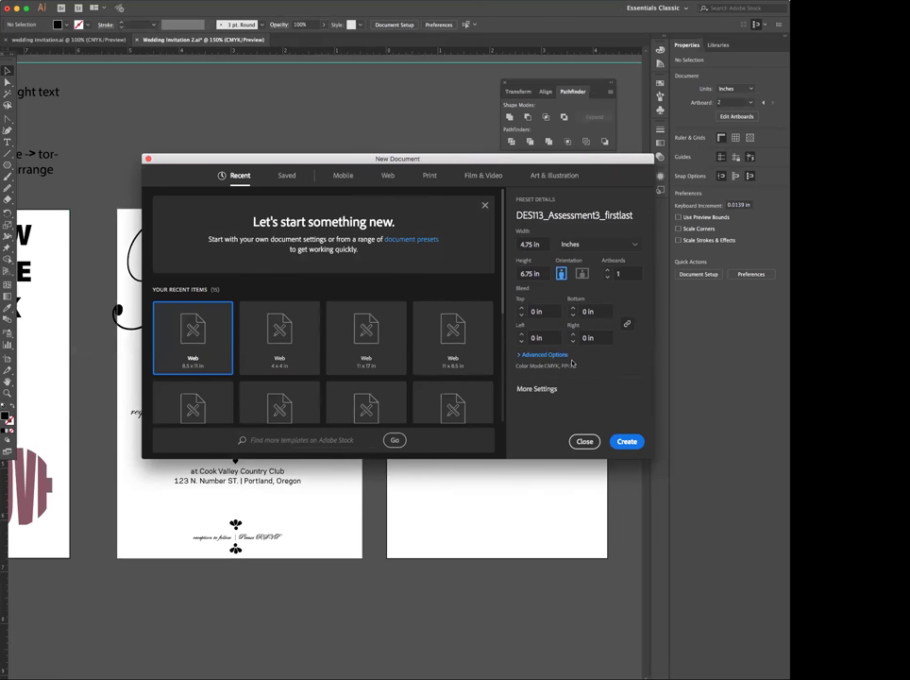
click(518, 355)
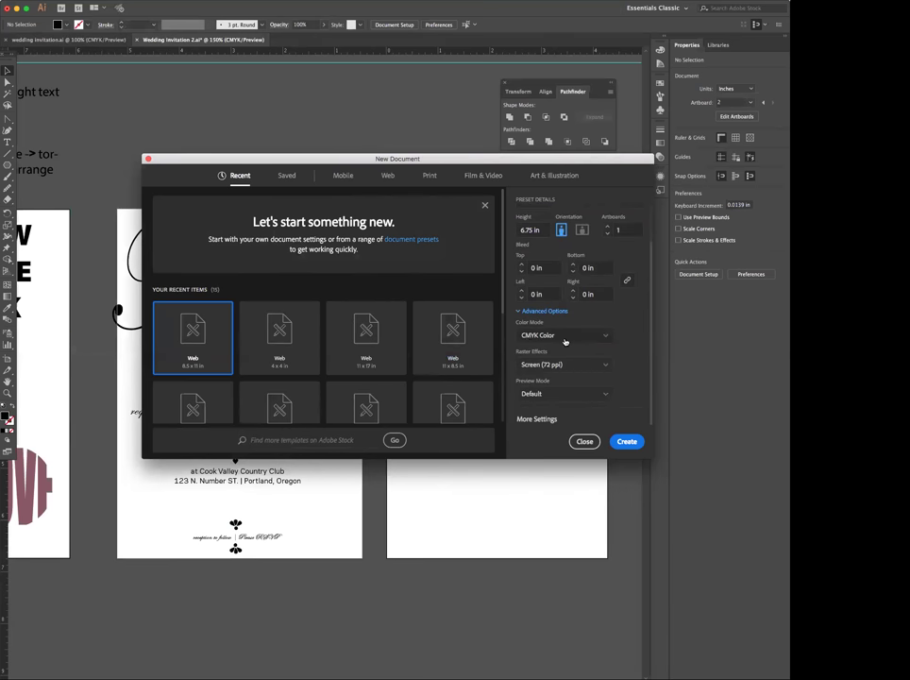
click(629, 442)
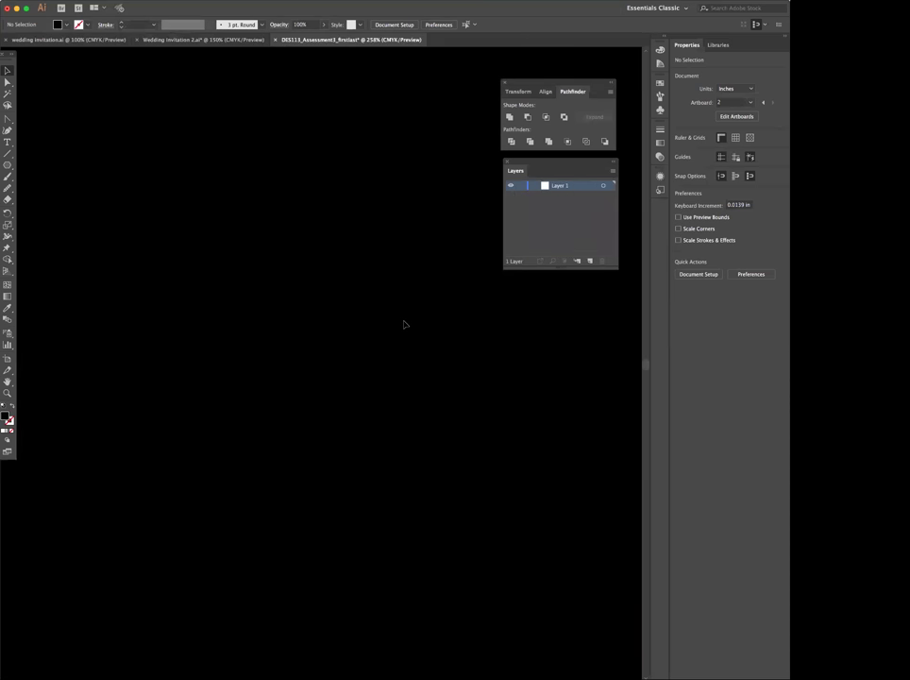
key(super+s)
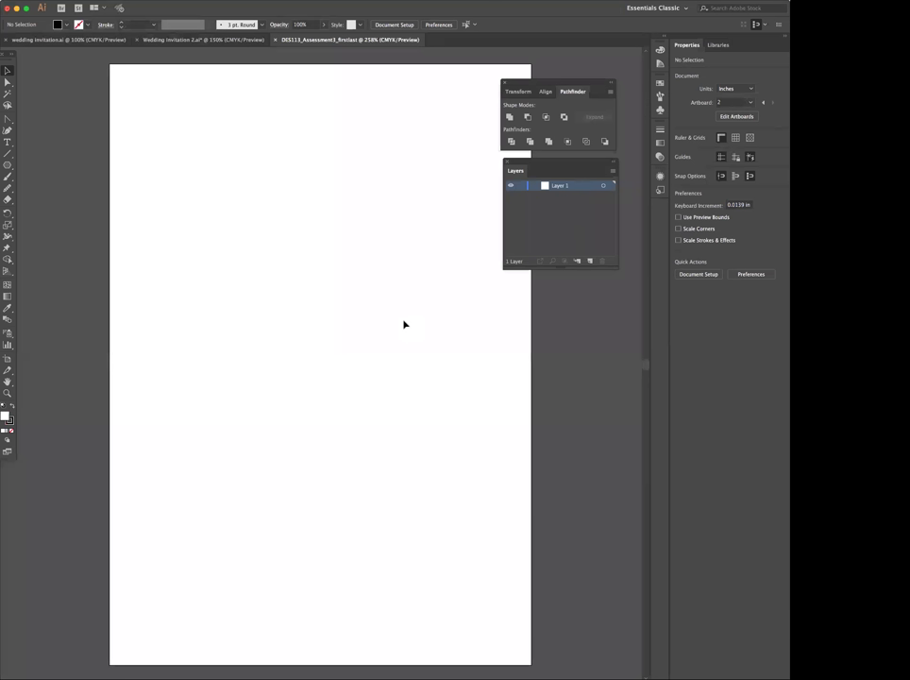
key(d)
Copy all the invitation artwork from Wedding invitation 2.ai into DES113_Assessment3_firstlast and place it beside the blank artboard
key(super+minus)
key(super+minus)
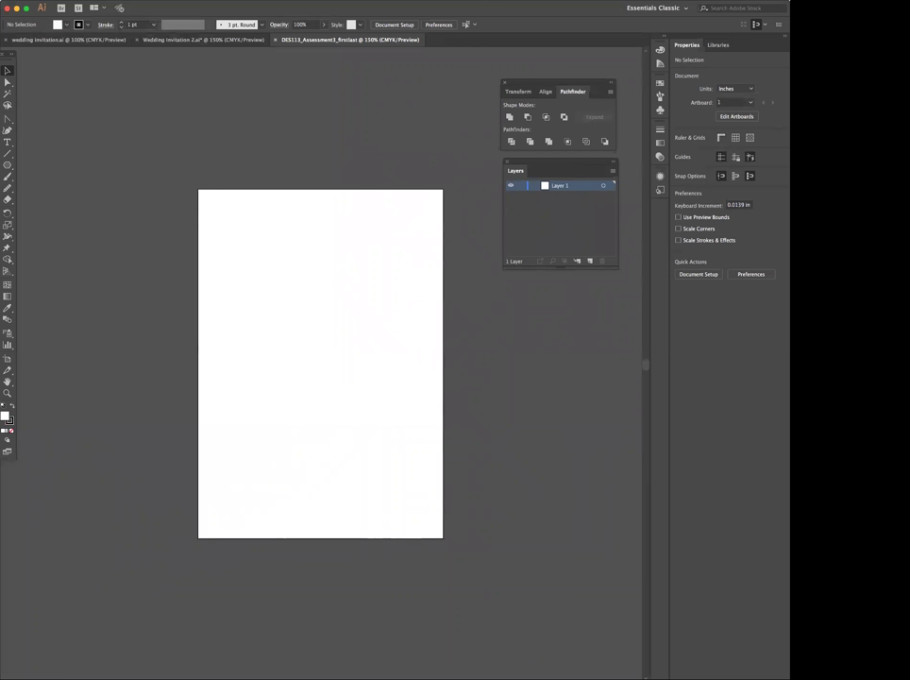
click(203, 40)
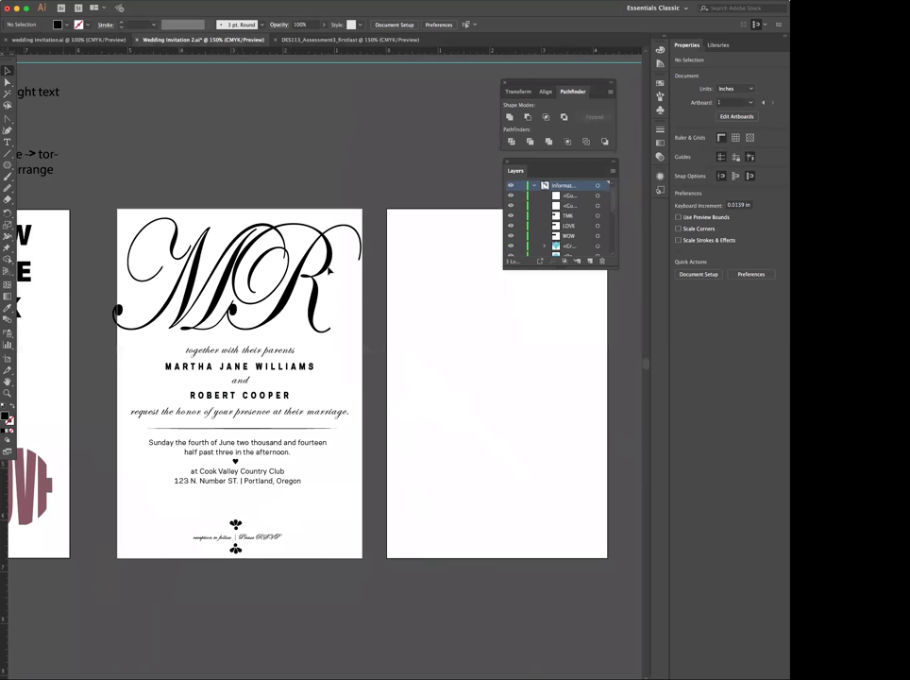
drag(355, 194, 134, 574)
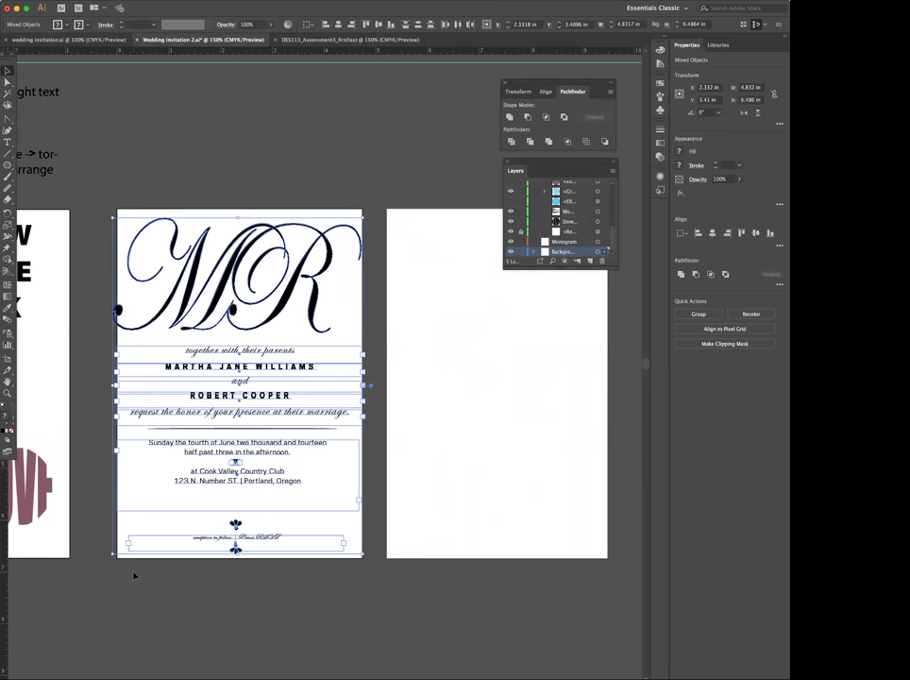
click(293, 40)
scroll(331, 301, left, 2)
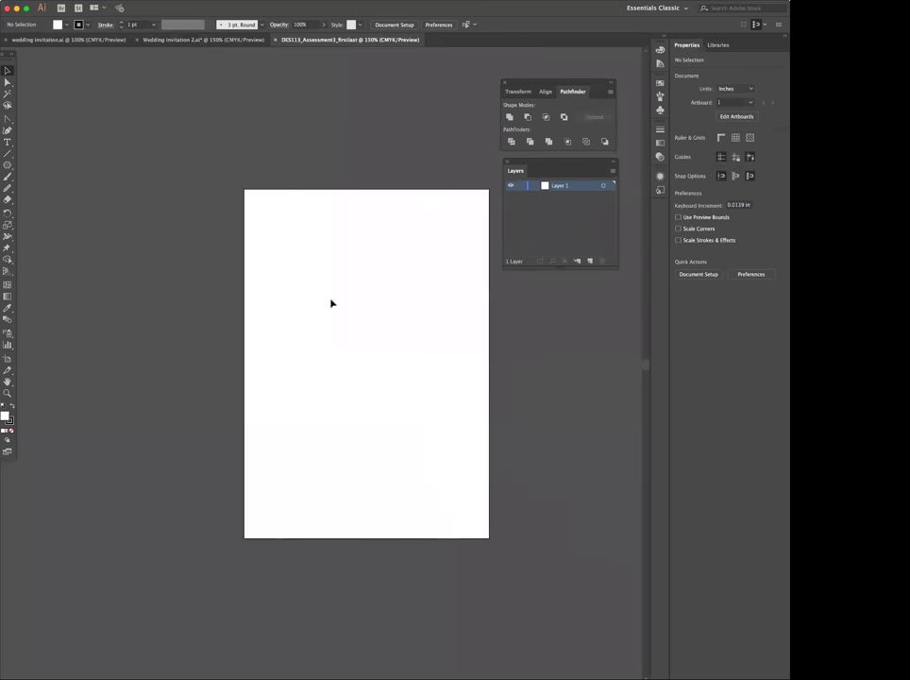
scroll(332, 303, left, 3)
key(ctrl+v)
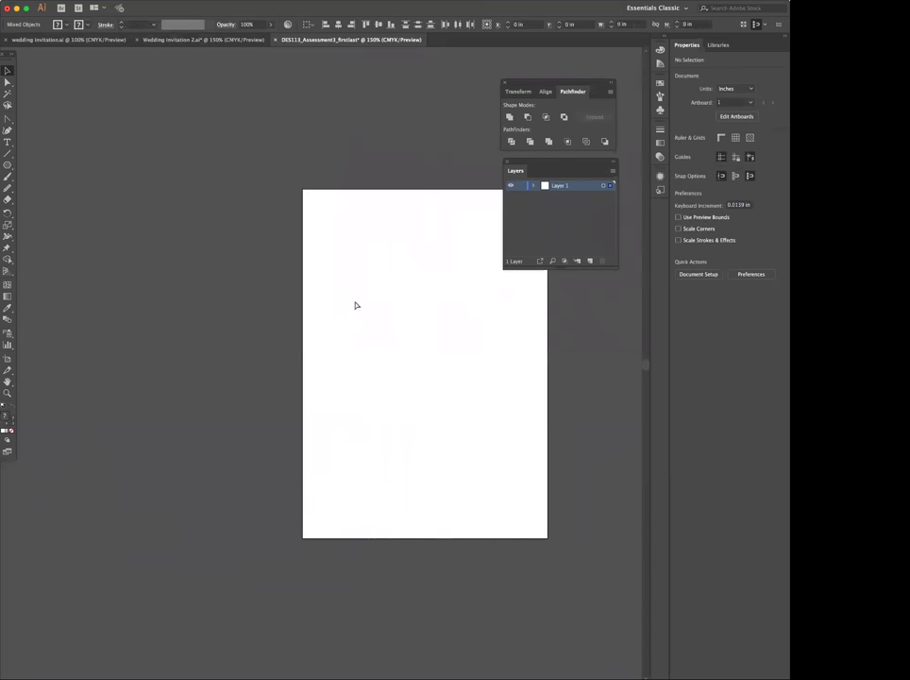
drag(402, 294, 235, 283)
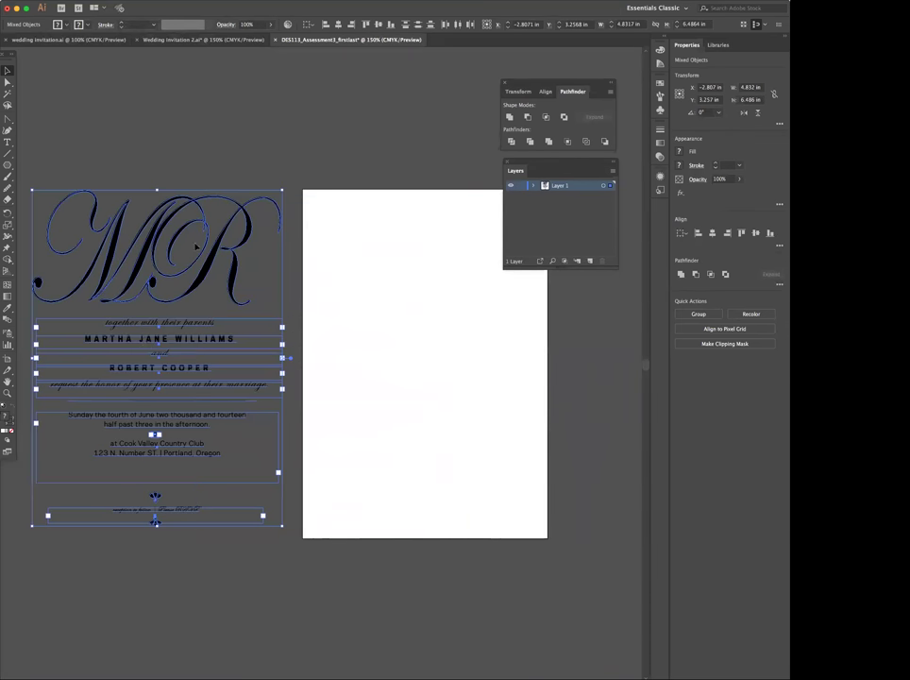
Delete all the pasted invitation artwork from Layer 1
click(399, 348)
drag(514, 162, 523, 224)
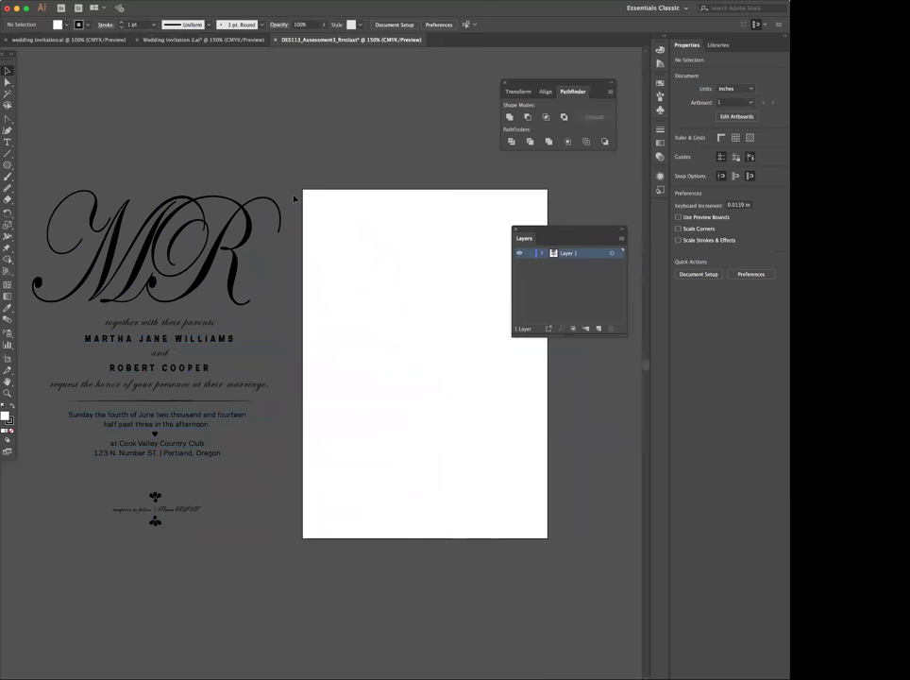
key(super+a)
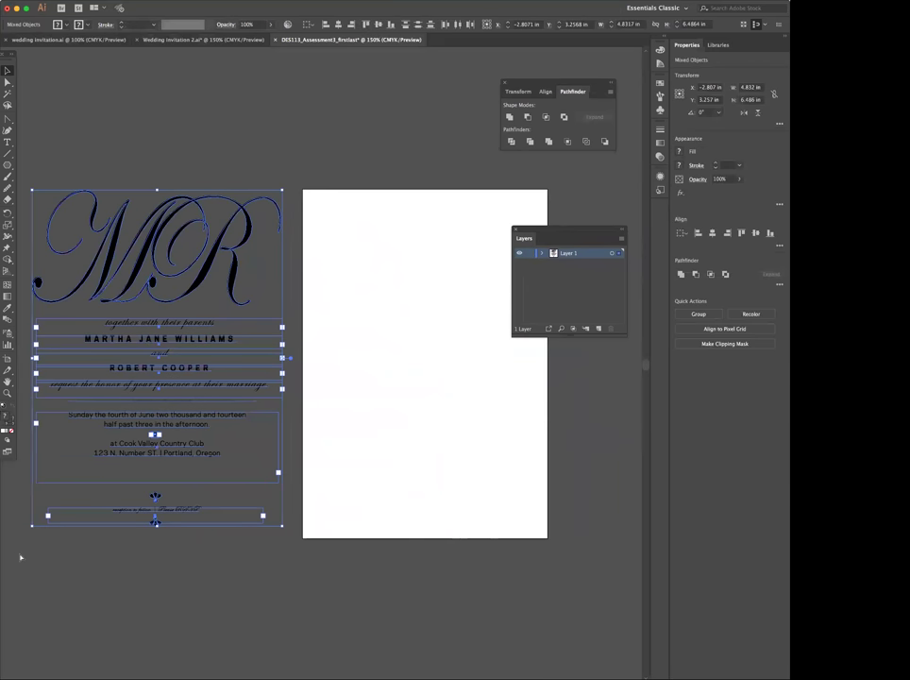
key(Delete)
Lock Layer 1 and paste the invitation artwork in its original position on a new layer above it
click(529, 253)
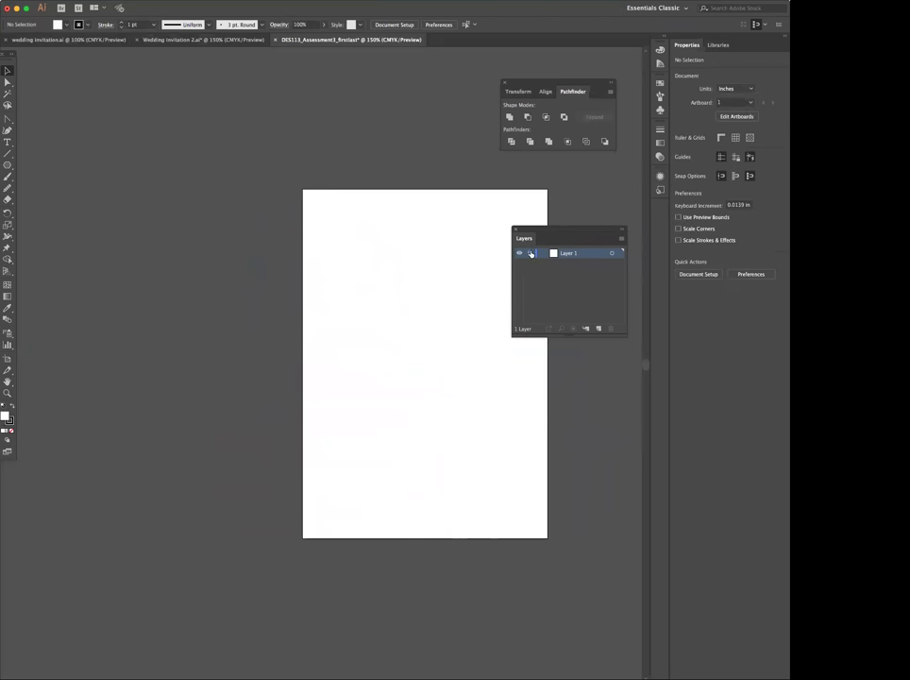
click(598, 329)
key(super+shift+v)
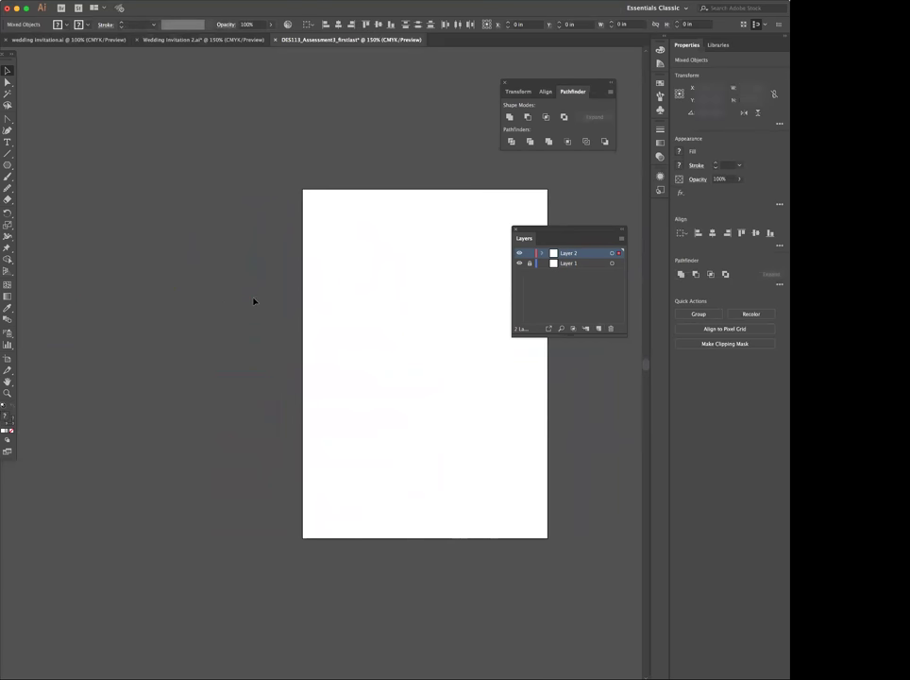
click(345, 316)
drag(538, 231, 583, 193)
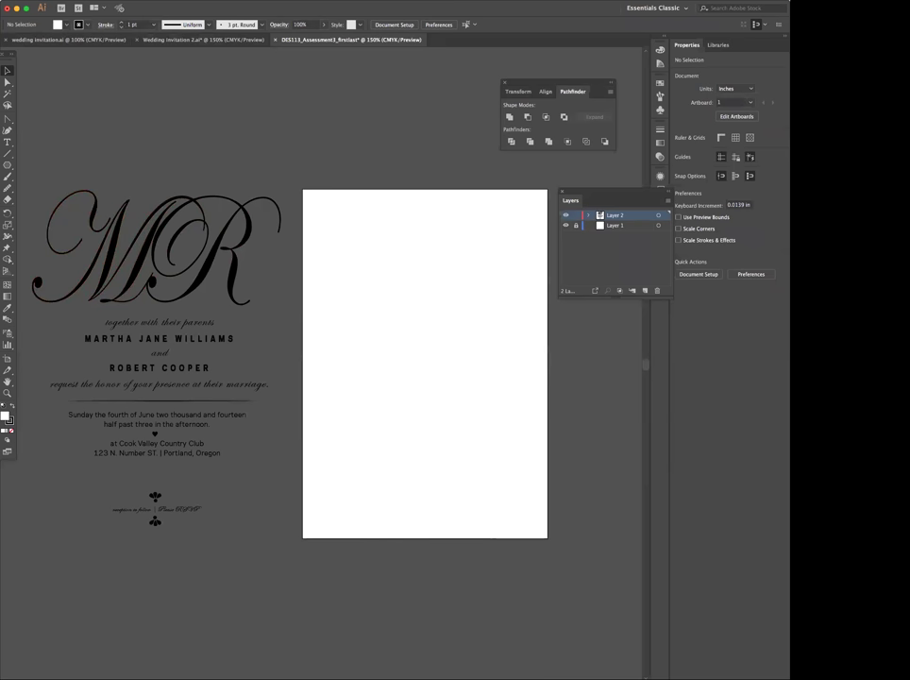
key(Tab)
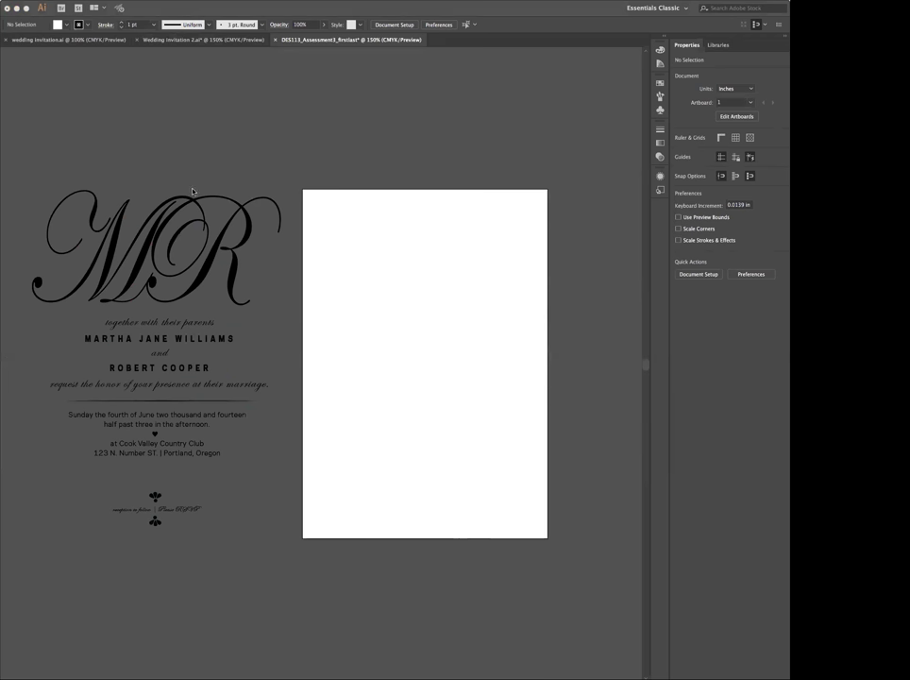
key(Tab)
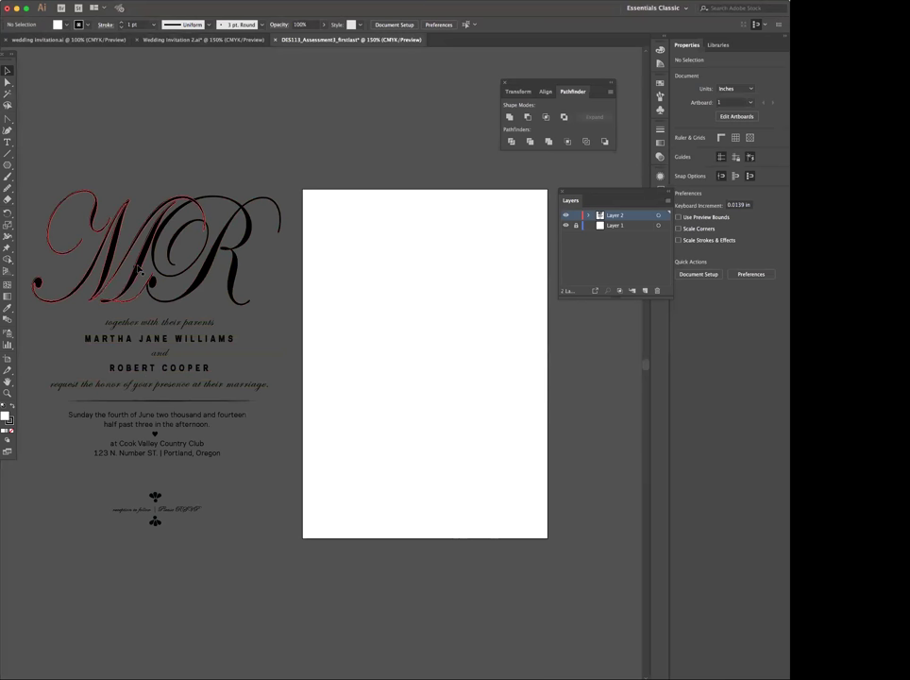
Move both letters of the MR monogram onto the upper part of the blank artboard
click(217, 251)
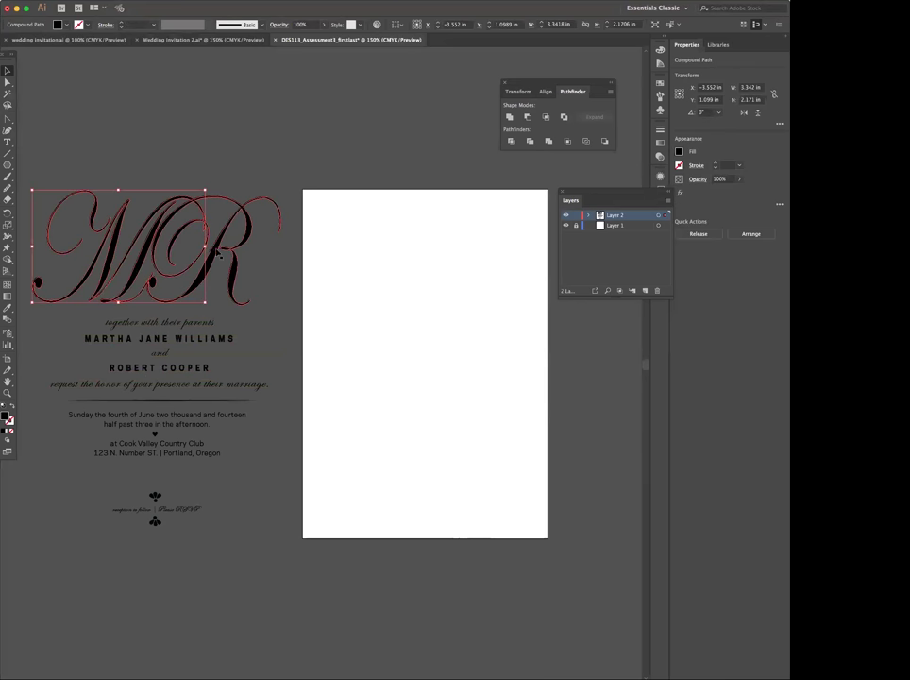
click(316, 179)
drag(305, 178, 379, 265)
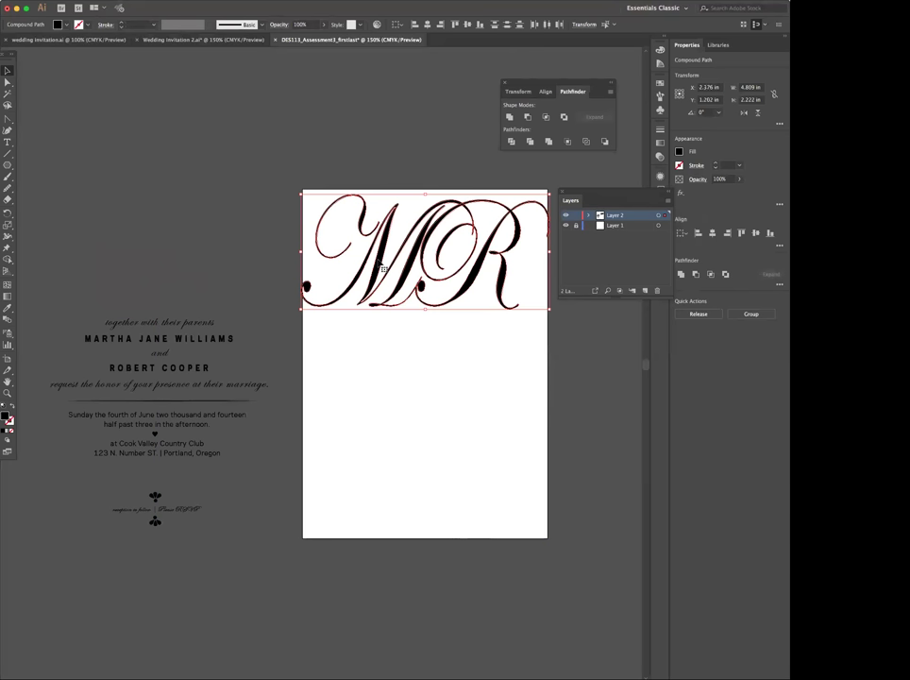
key(Left)
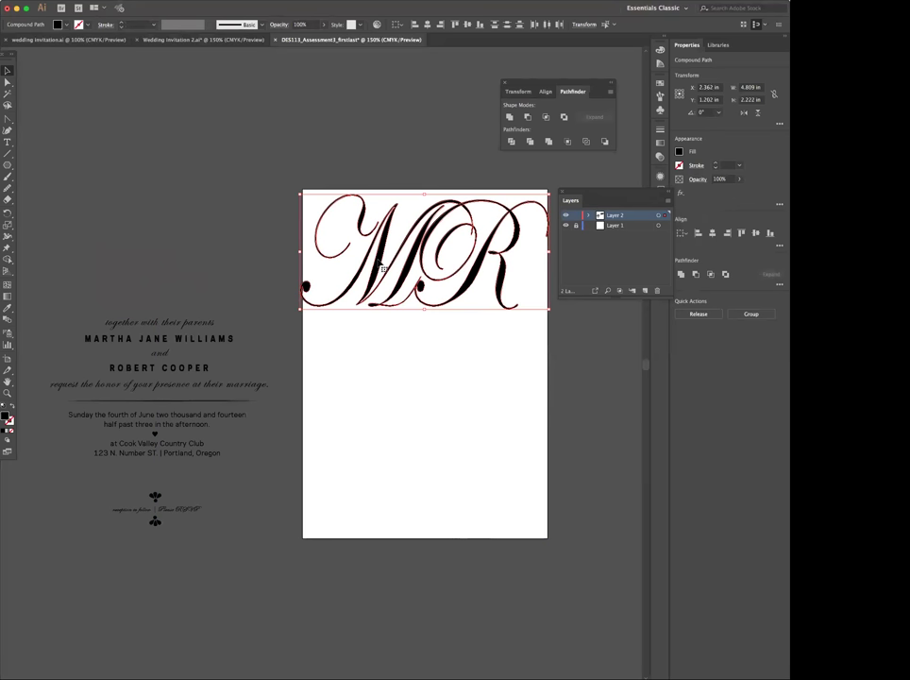
Move the MR monogram back beside the artboard, above the sample invitation wording
click(259, 205)
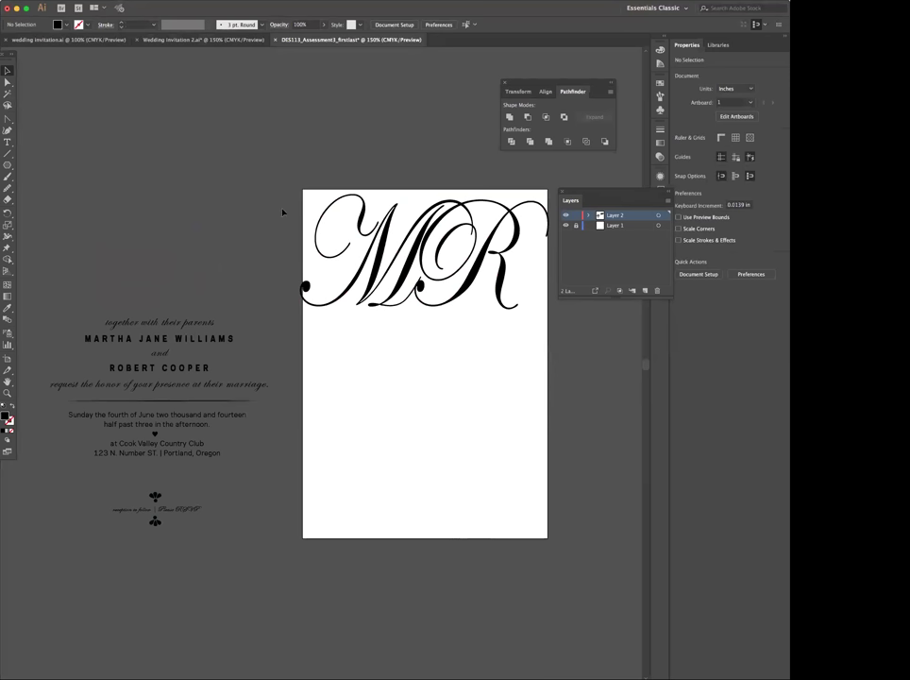
drag(281, 212, 238, 272)
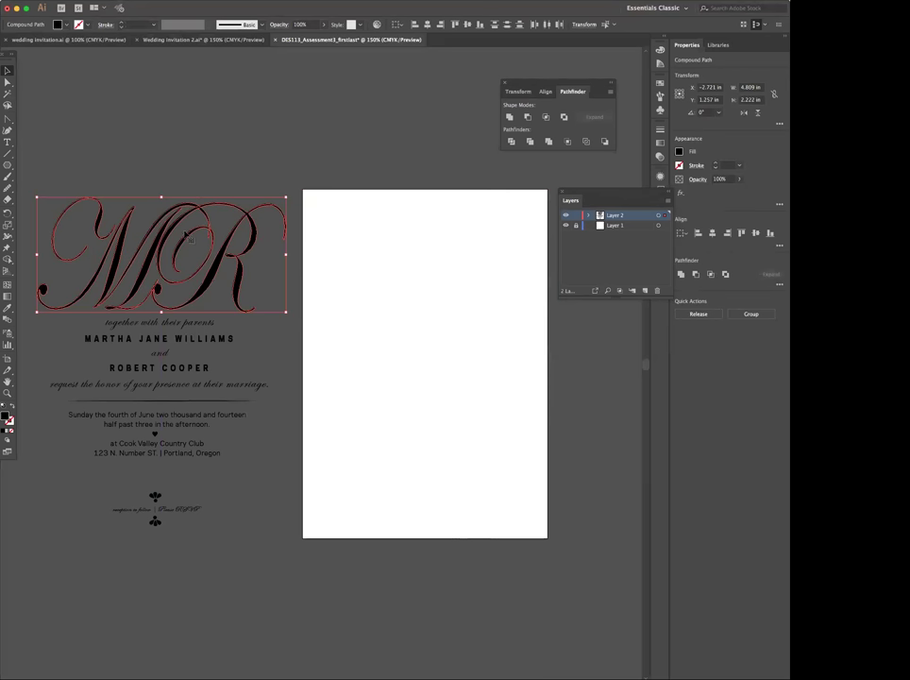
click(259, 146)
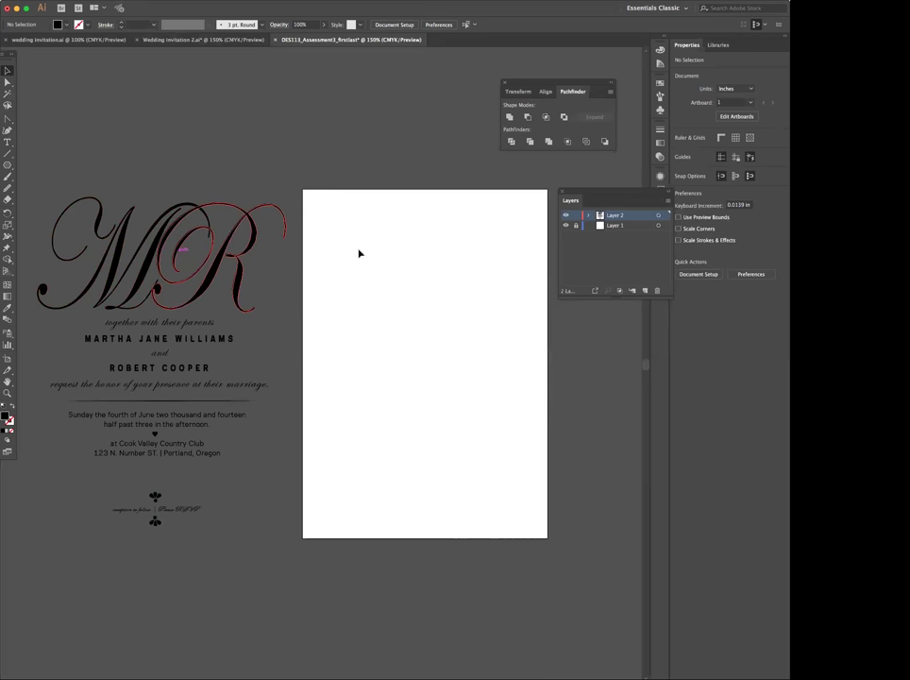
Add a text area about 3.4 in wide and 1 in high on the upper part of the artboard, containing MJW
key(t)
drag(334, 230, 508, 277)
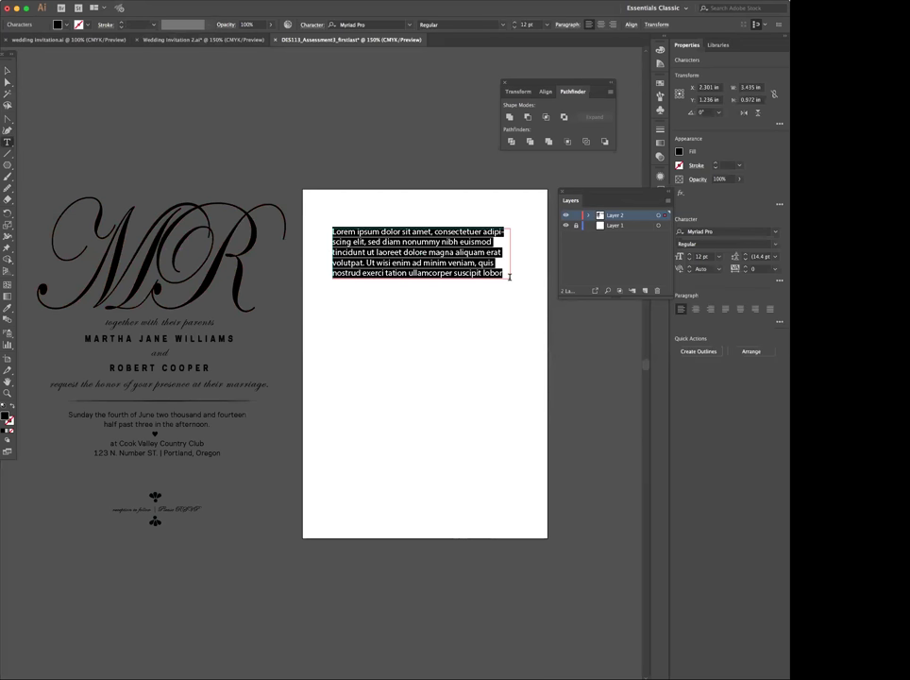
text(M)
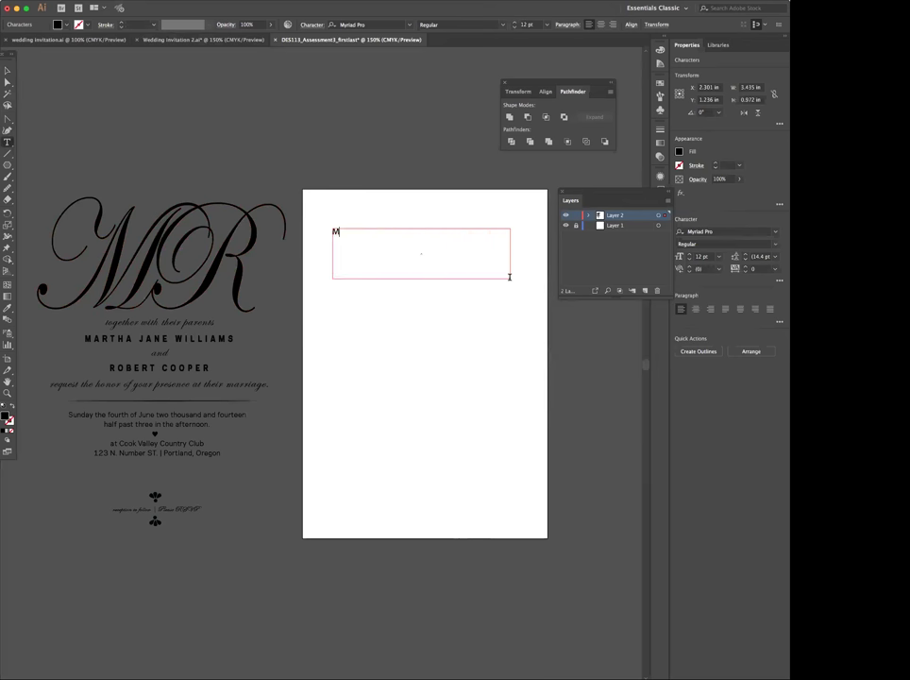
text(JW)
Set the MJW text's tracking to 80 and its font to Minion Pro
key(super+a)
key(alt+Right)
key(alt+Right)
key(alt+Right)
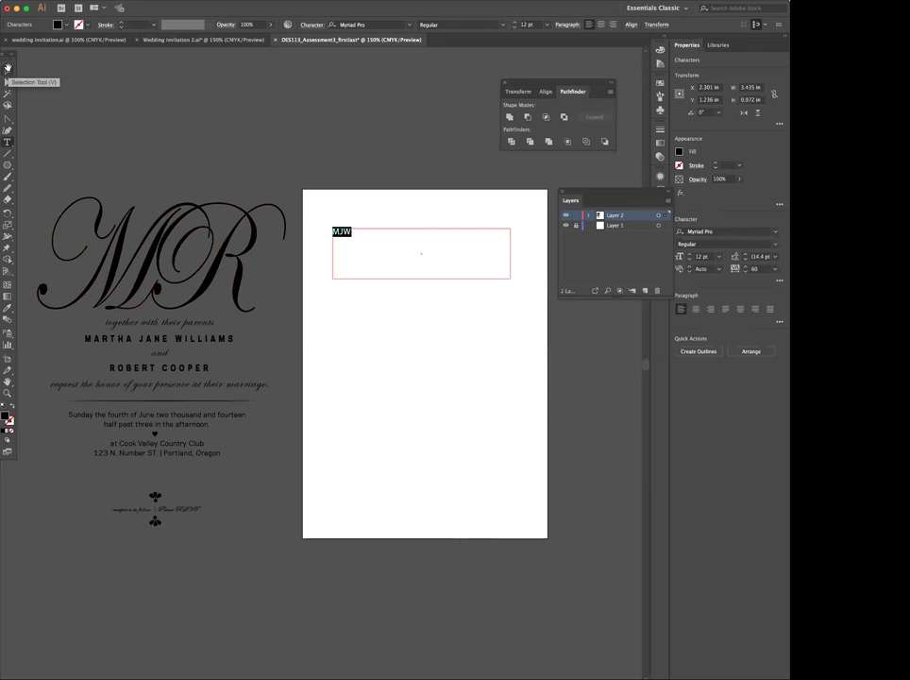
click(358, 24)
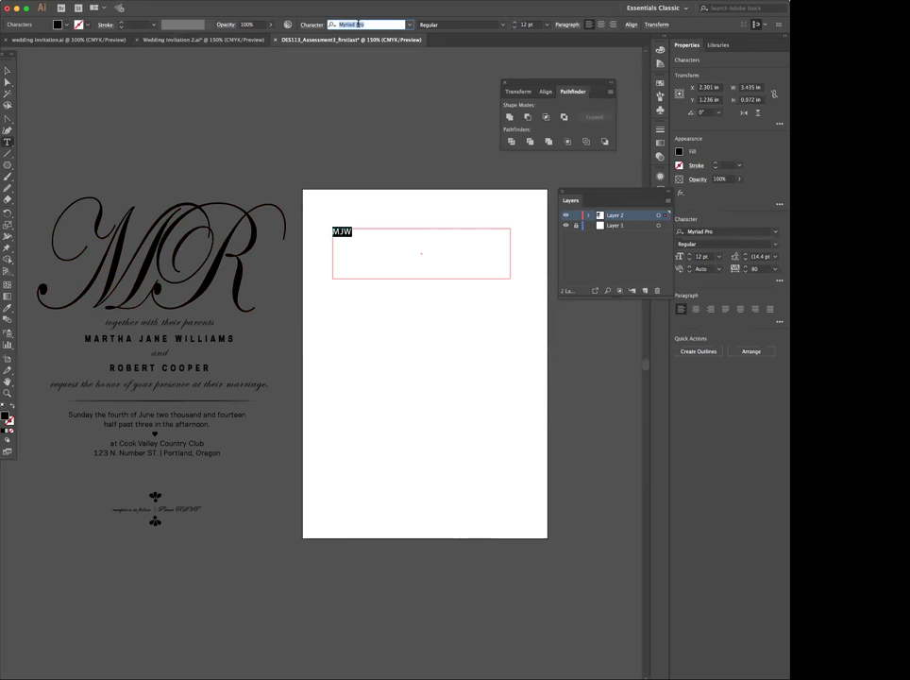
text(minion pro)
key(Return)
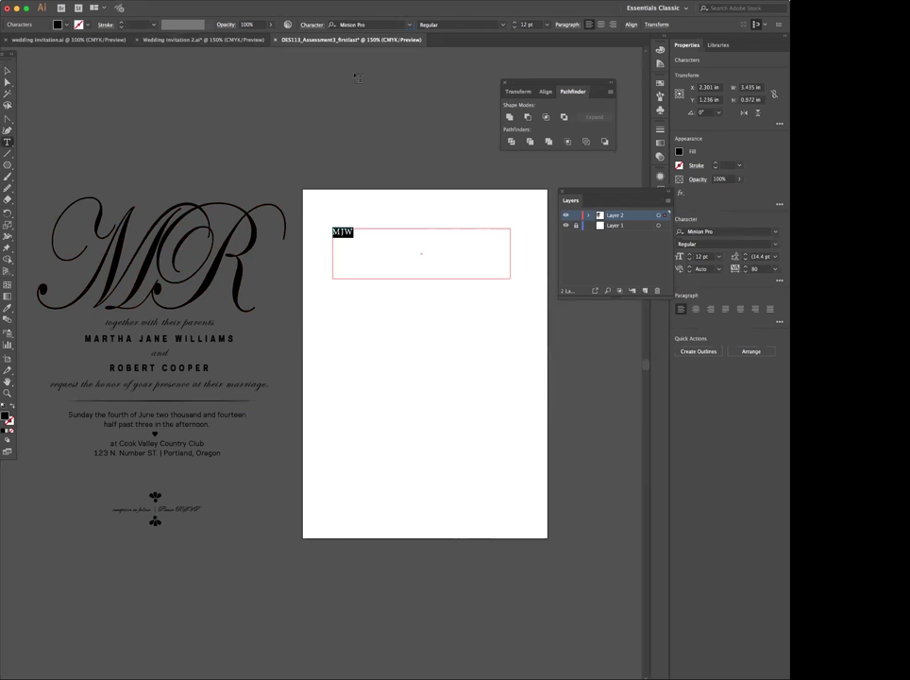
Set the font size of the whole MJW text to 80 pt
click(514, 25)
key(shift+Up)
key(shift+Up)
key(shift+Up)
key(shift+Up)
key(shift+Up)
key(shift+Up)
key(shift+Up)
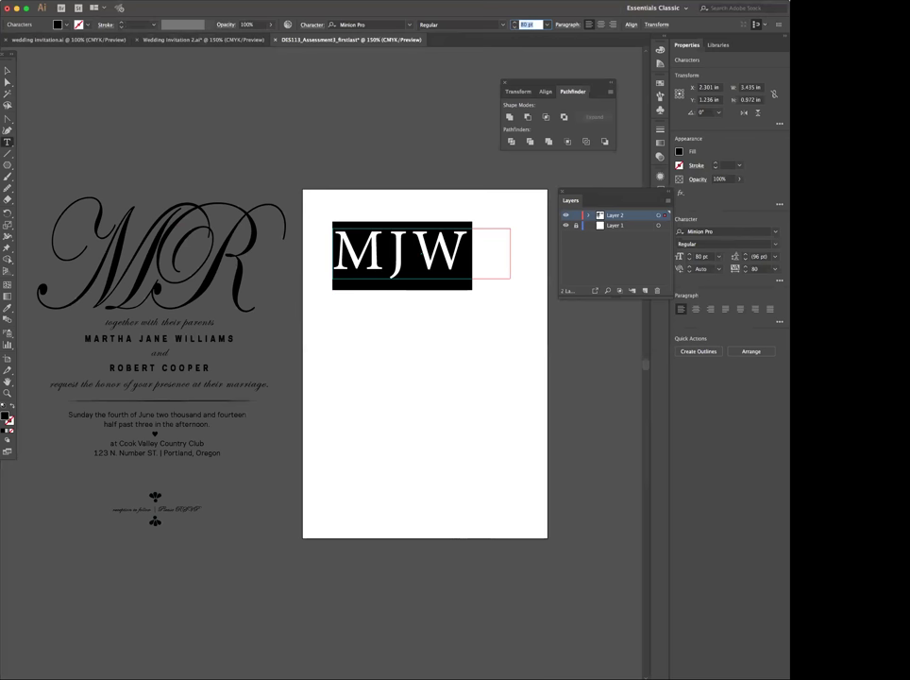
Set the font size of the middle letter J to 120 pt
click(7, 70)
double_click(409, 245)
drag(390, 243, 411, 248)
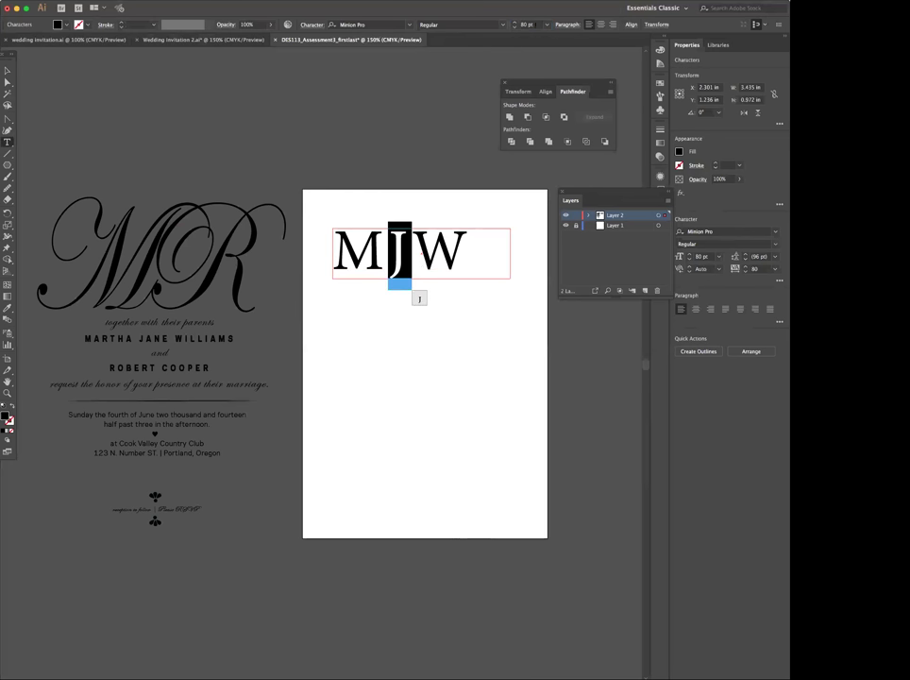
click(507, 25)
text(120)
key(Return)
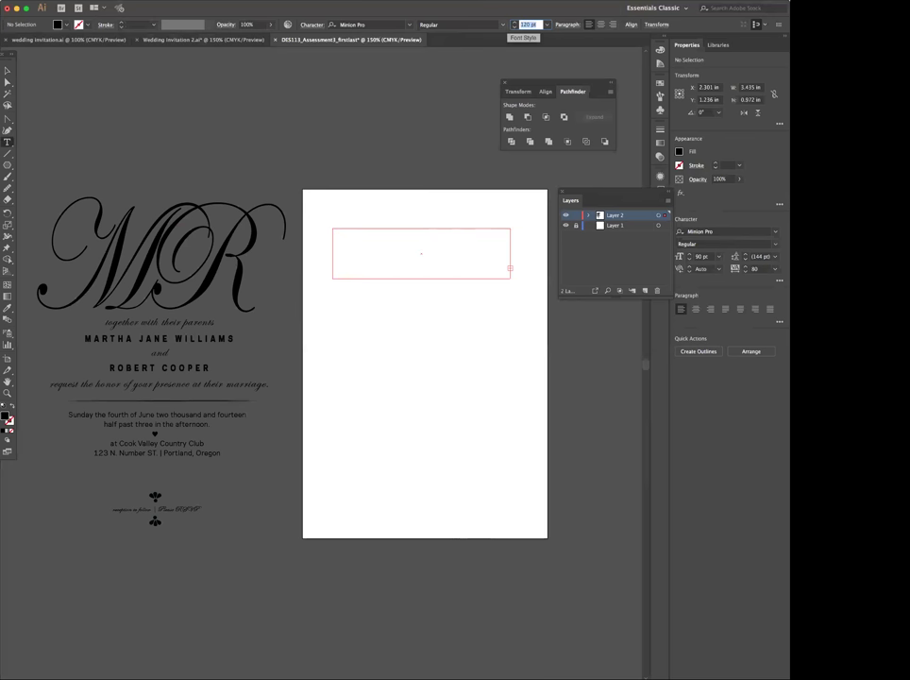
Extend the MJW text area to about 1.9 in high and move it closer to the artboard's upper edge
key(Escape)
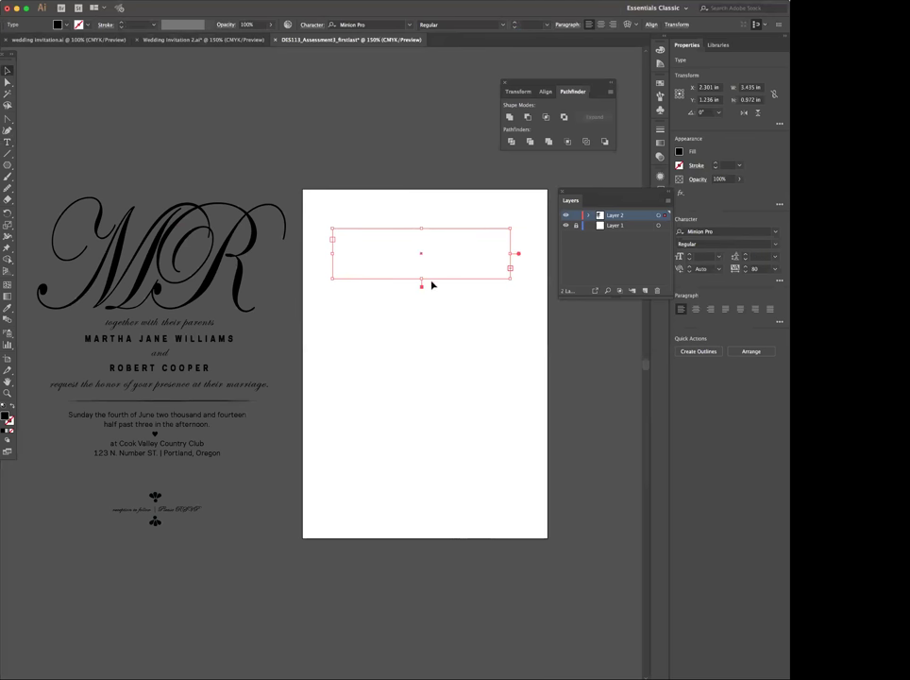
drag(421, 301, 423, 325)
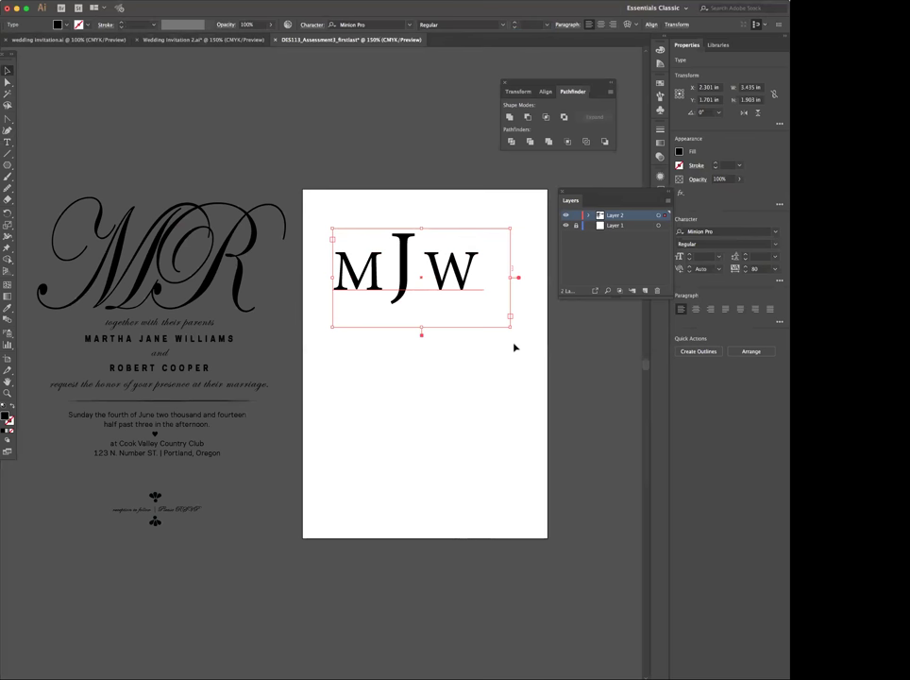
click(513, 348)
key(w)
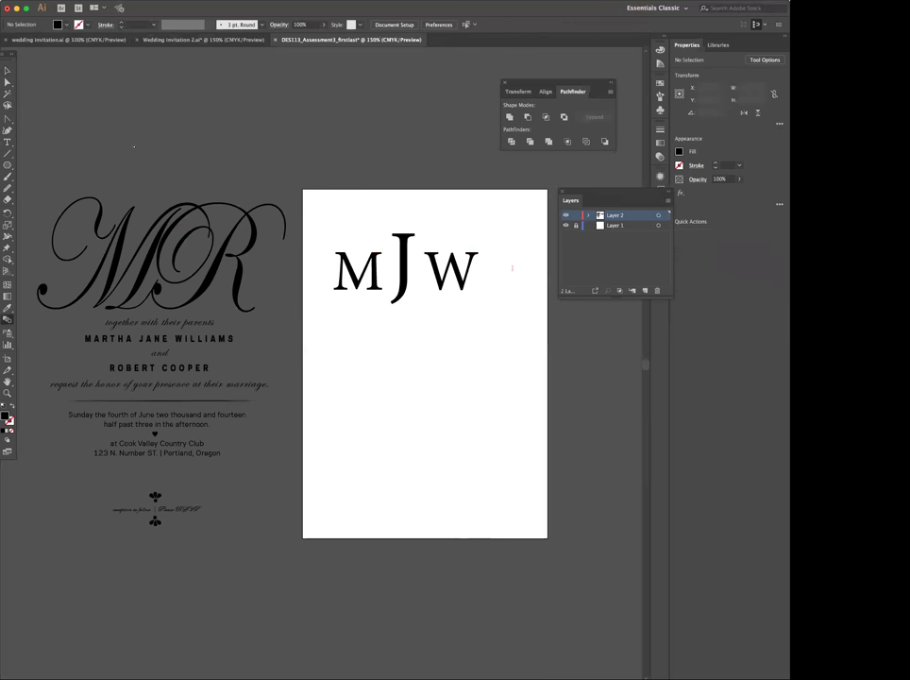
key(v)
mouse_move(398, 261)
mouse_down()
mouse_move(421, 238)
mouse_move(418, 226)
mouse_move(403, 237)
mouse_up()
Reduce the font size of the middle letter J to 99 pt
key(t)
click(524, 24)
text(119)
key(Return)
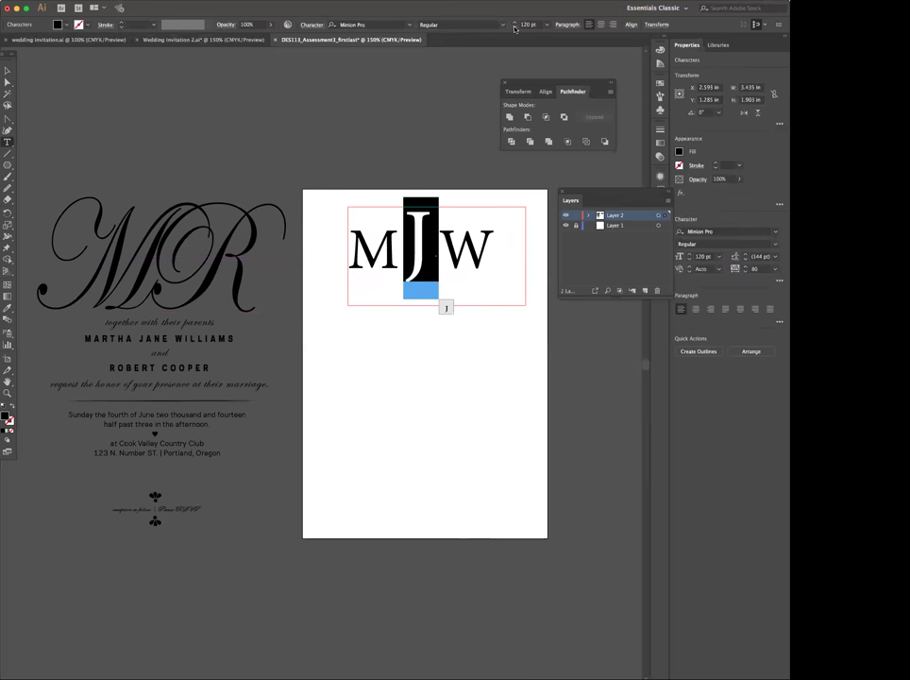
click(514, 27)
click(515, 27)
click(514, 27)
click(514, 28)
click(514, 27)
click(515, 28)
click(514, 28)
click(515, 27)
click(514, 28)
click(514, 28)
key(Down)
key(Down)
key(Down)
key(Down)
key(Down)
key(Down)
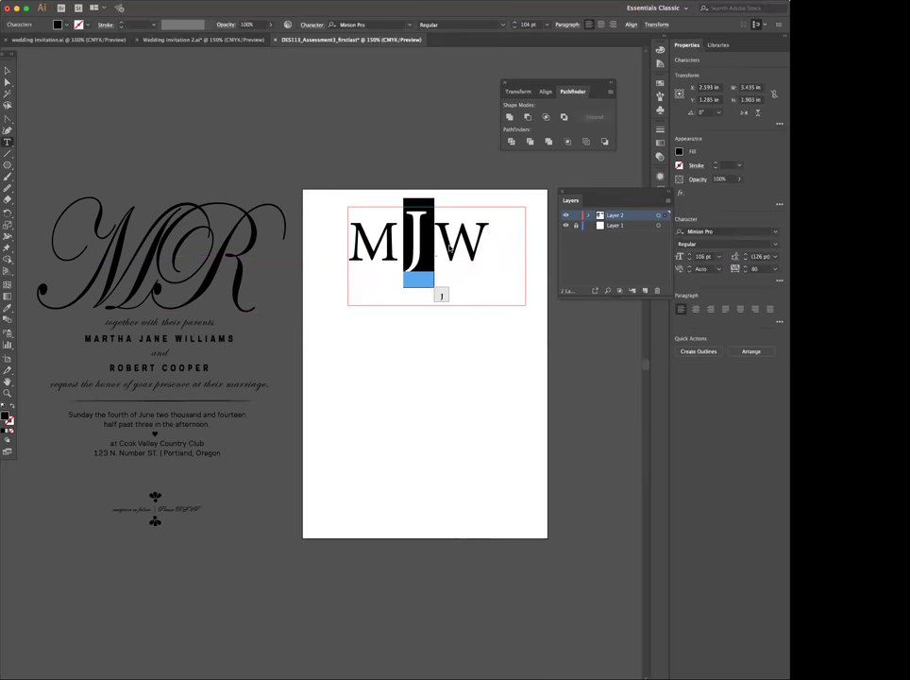
key(super+shift+comma)
key(super+shift+comma)
click(431, 236)
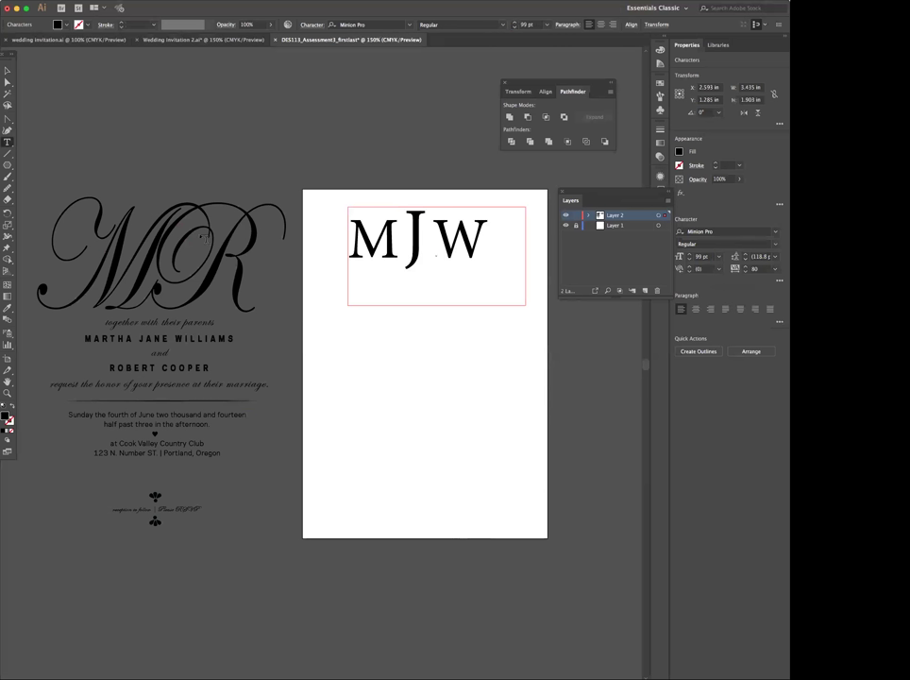
click(8, 70)
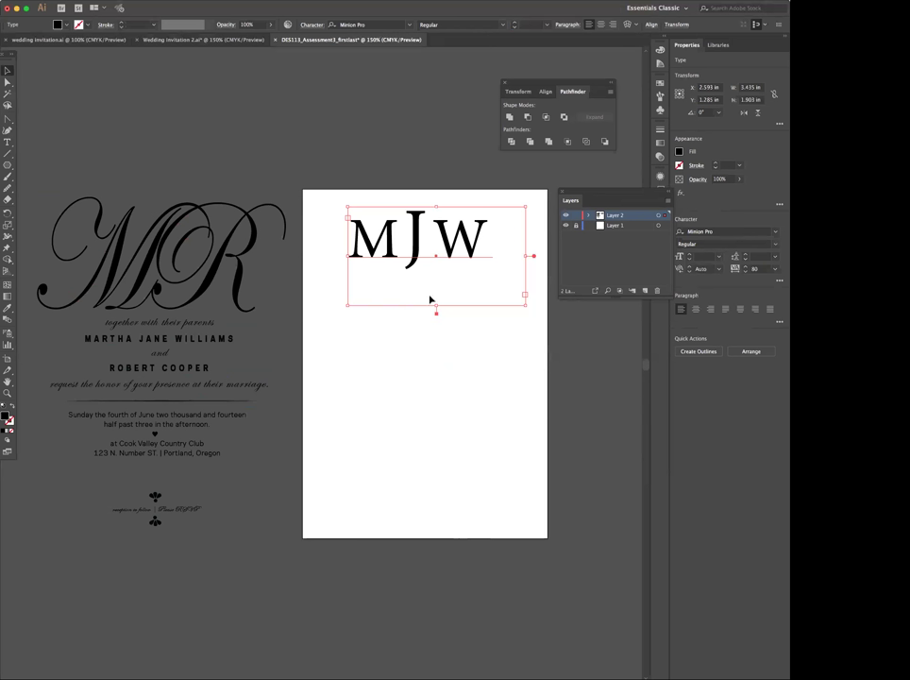
Set the letter M to the same 99 pt font size as the J
click(439, 253)
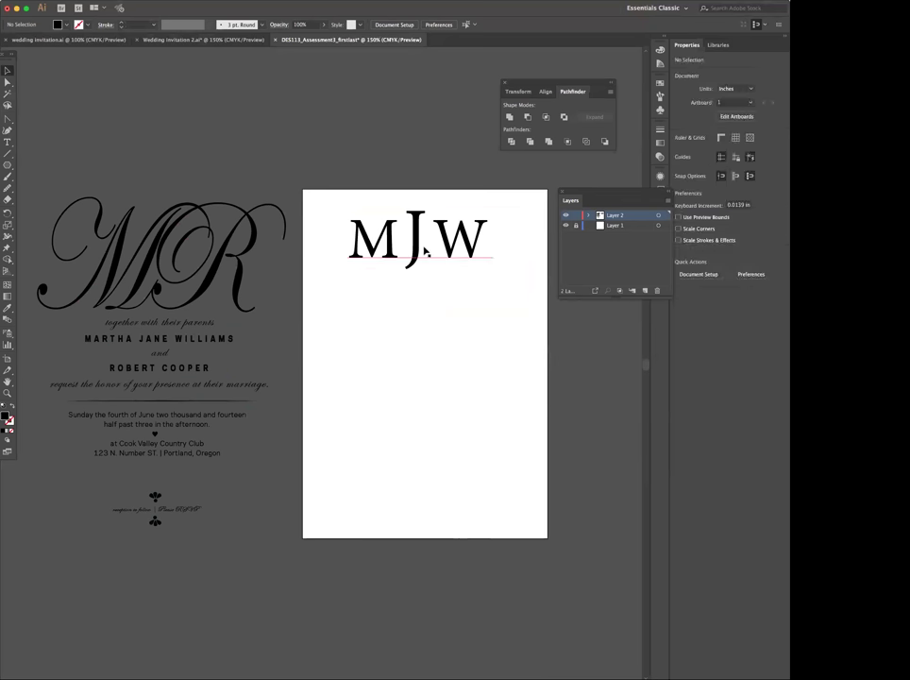
double_click(415, 241)
drag(412, 236, 314, 245)
key(super+shift+period)
click(431, 236)
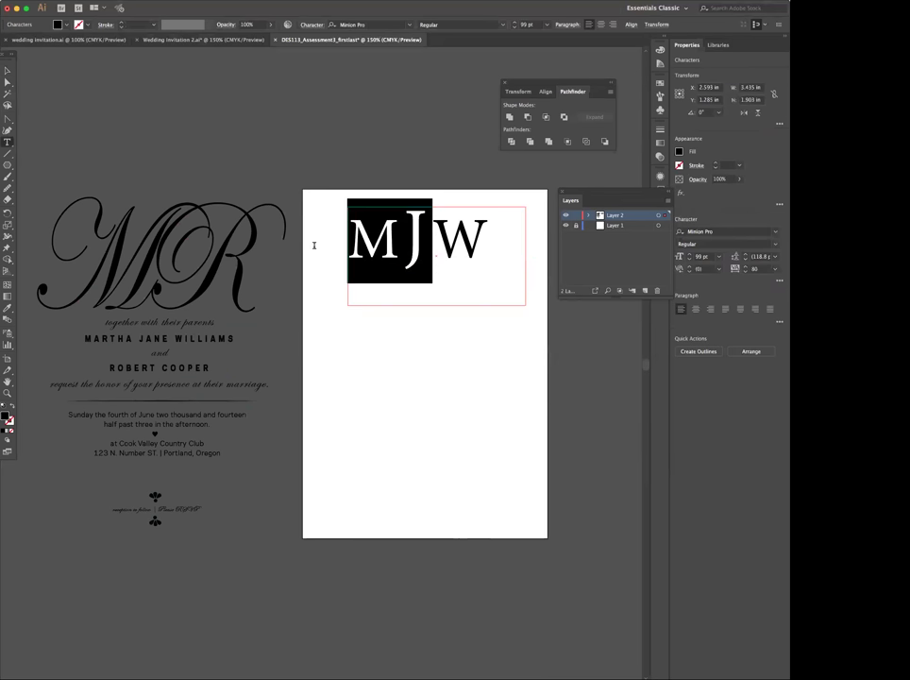
click(382, 229)
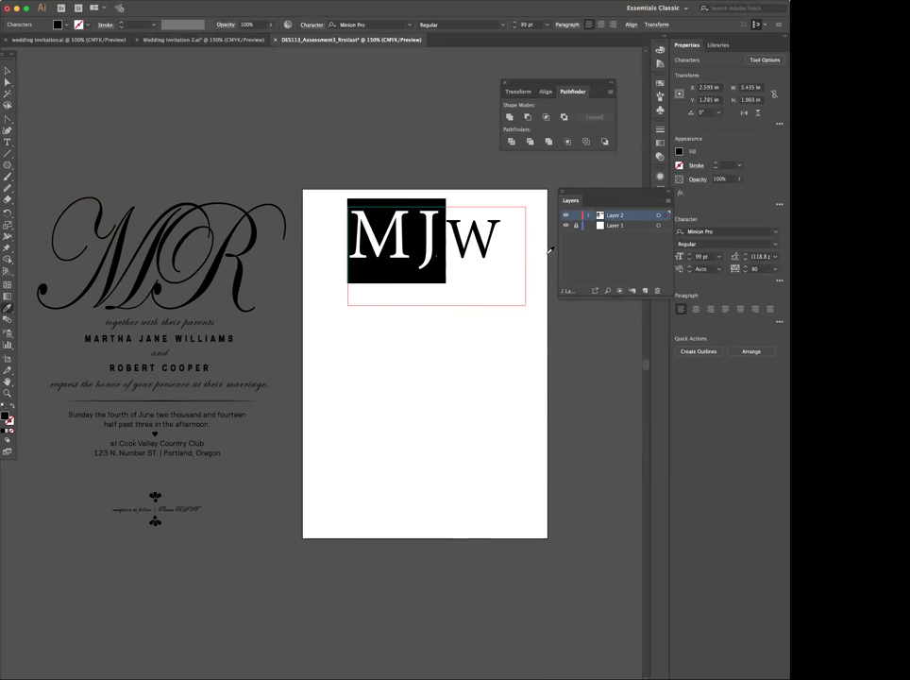
Set the letters M and J to 80 pt and deselect the text
text(80)
key(Return)
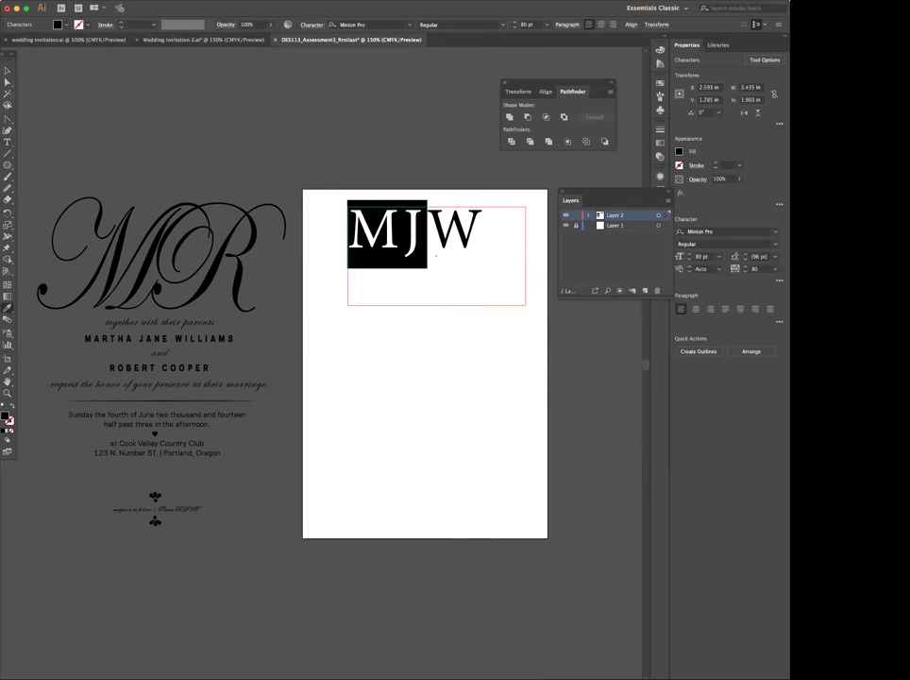
click(134, 95)
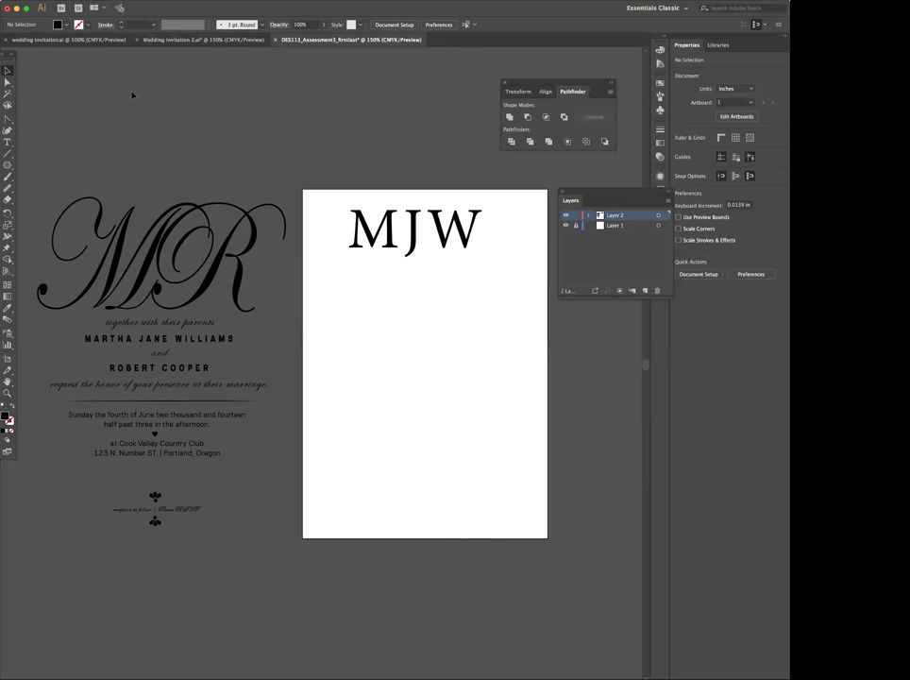
click(476, 236)
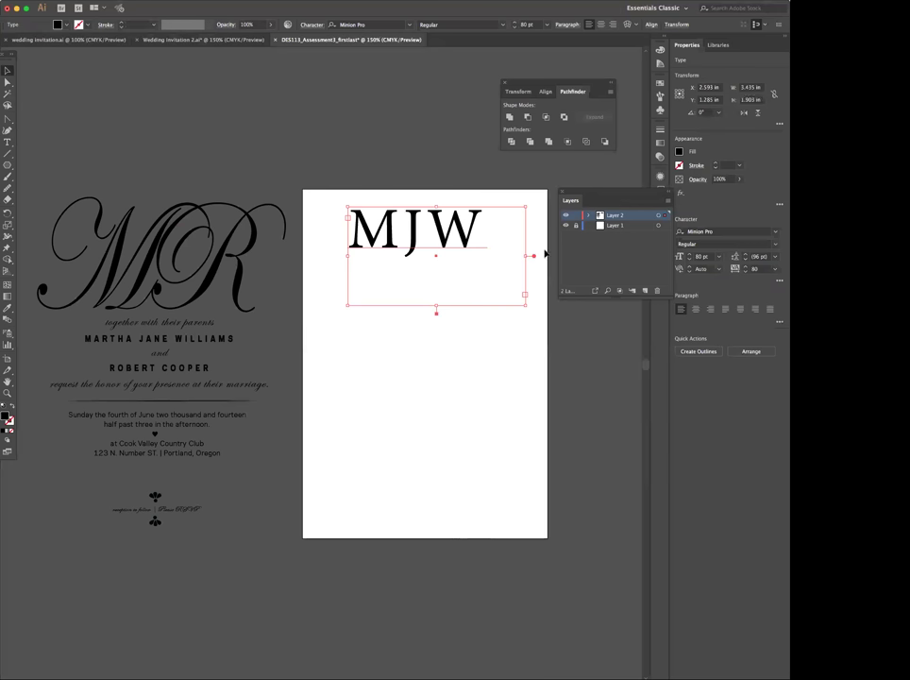
click(335, 226)
click(221, 248)
click(145, 235)
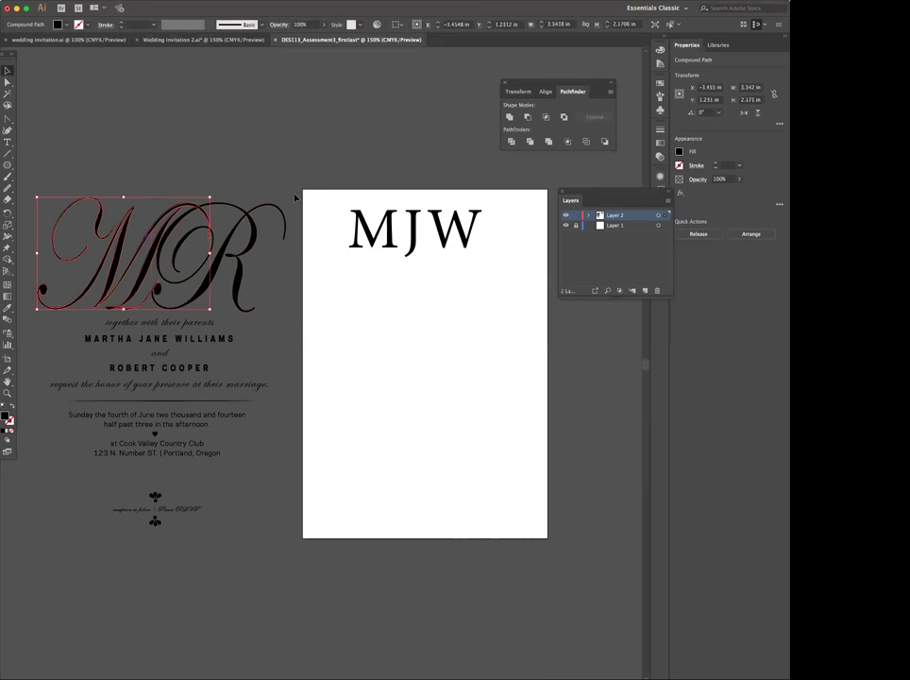
Delete the MJW text and draw a text area about 3.7 by 1.8 in on the artboard, reading MR
click(489, 237)
key(Delete)
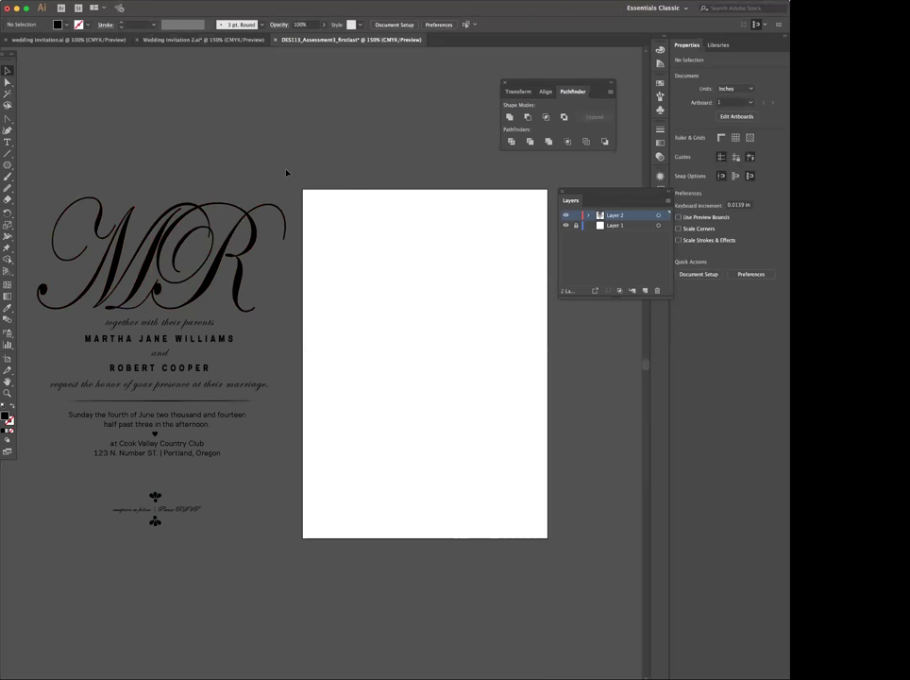
click(7, 141)
drag(325, 241, 514, 330)
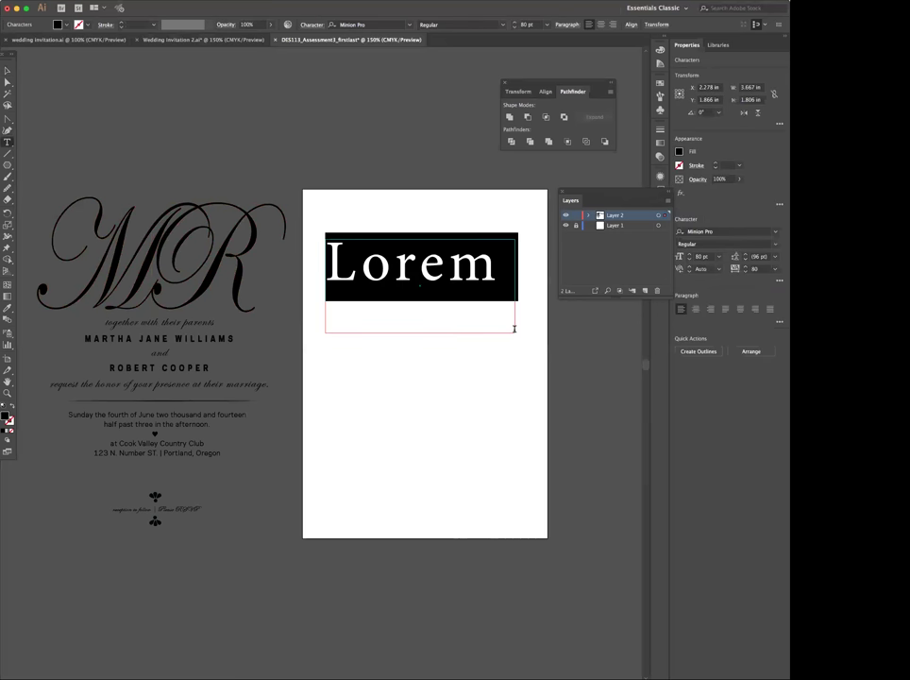
text(MR)
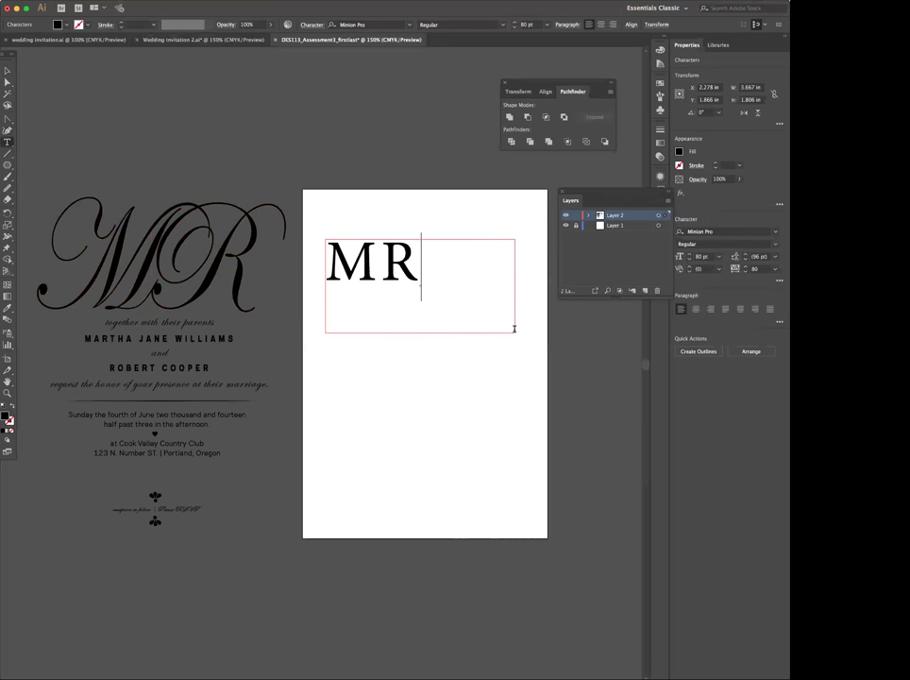
Add the letter C after MR in the text area
key(super+a)
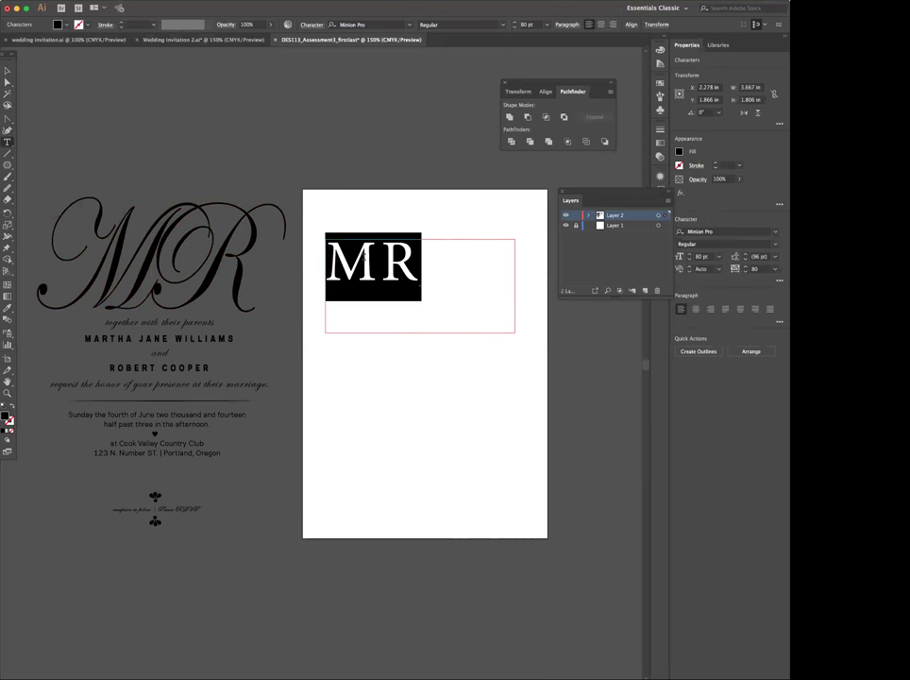
scroll(363, 251, right, 2)
scroll(383, 253, left, 2)
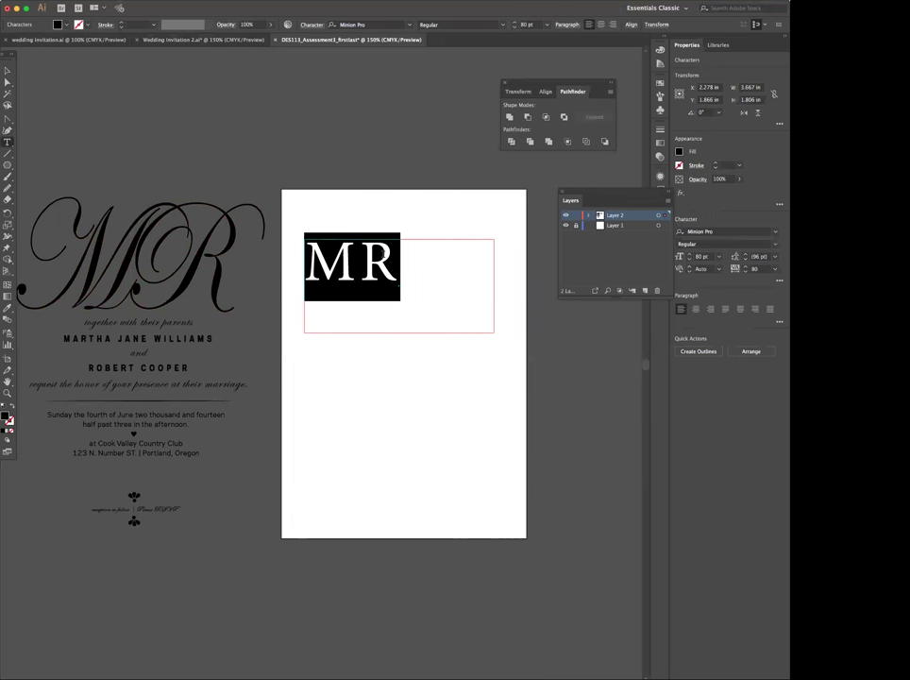
click(428, 255)
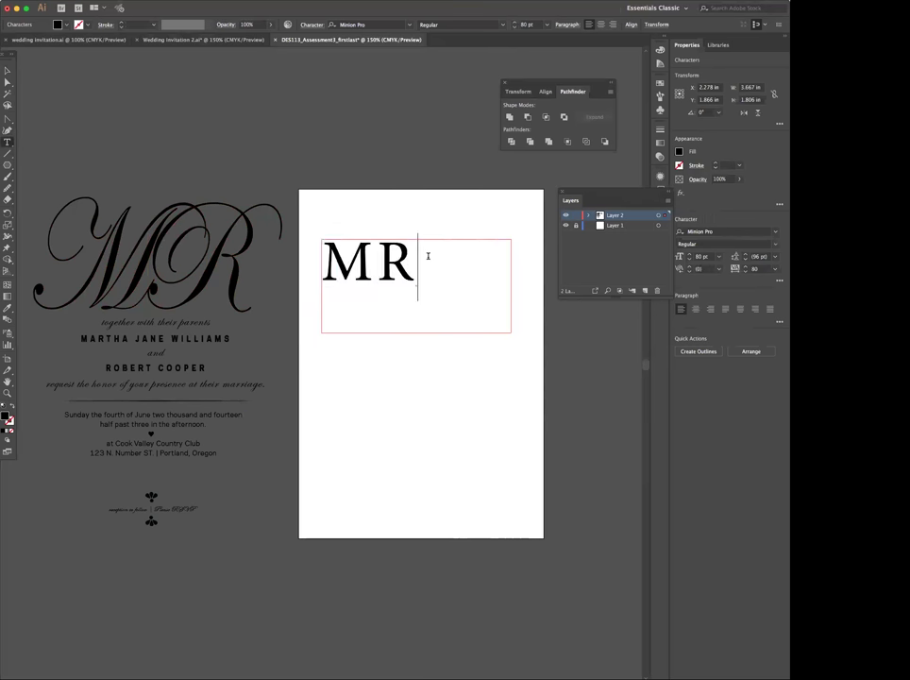
text(C)
Change the font of the MRC monogram to Centeria Script Demo
key(shift+Left)
key(shift+Left)
key(Left)
drag(422, 251, 319, 253)
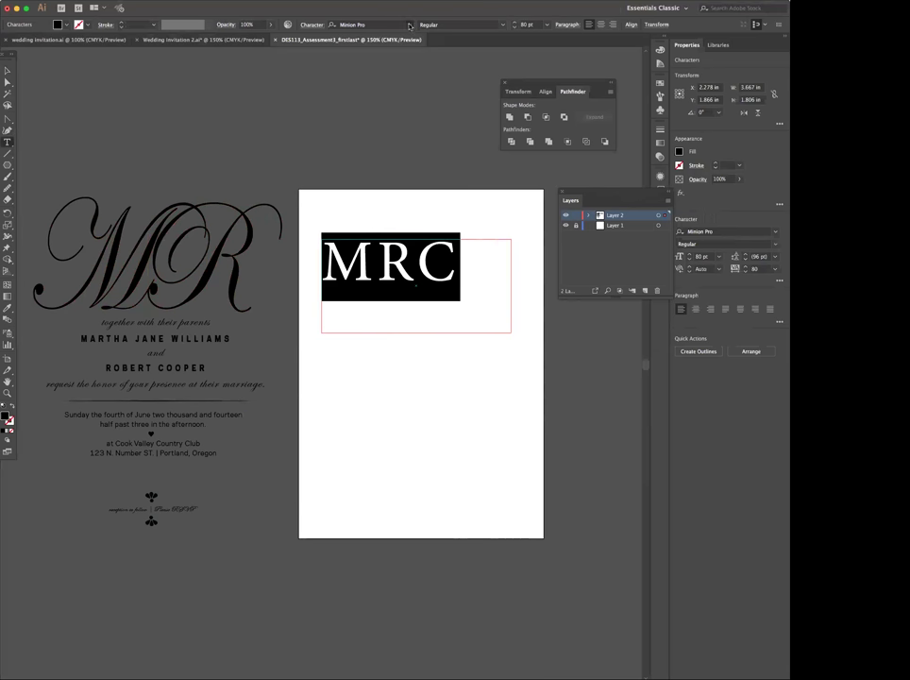
click(410, 25)
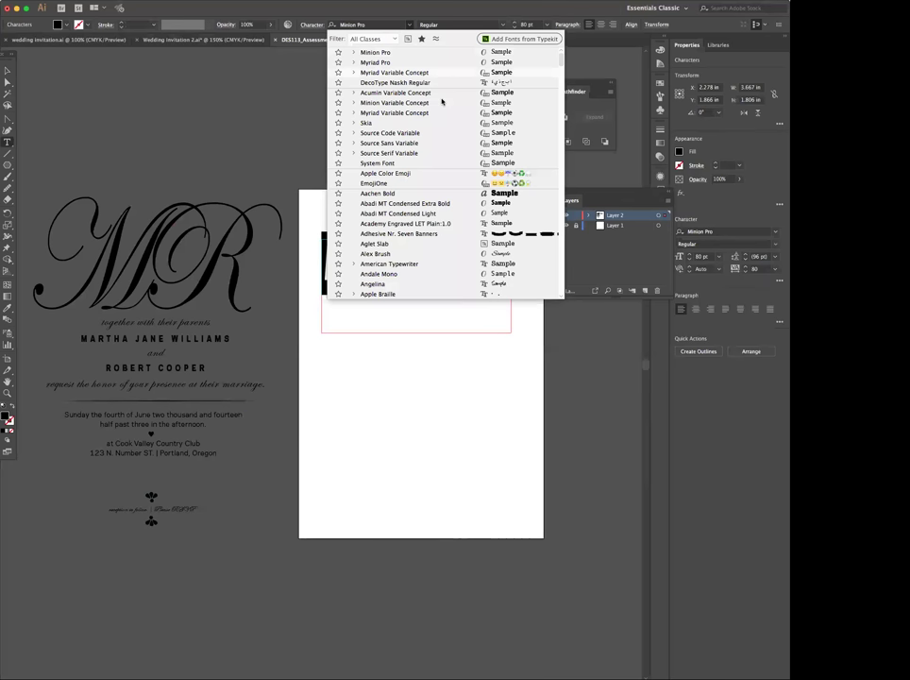
scroll(441, 99, down, 3)
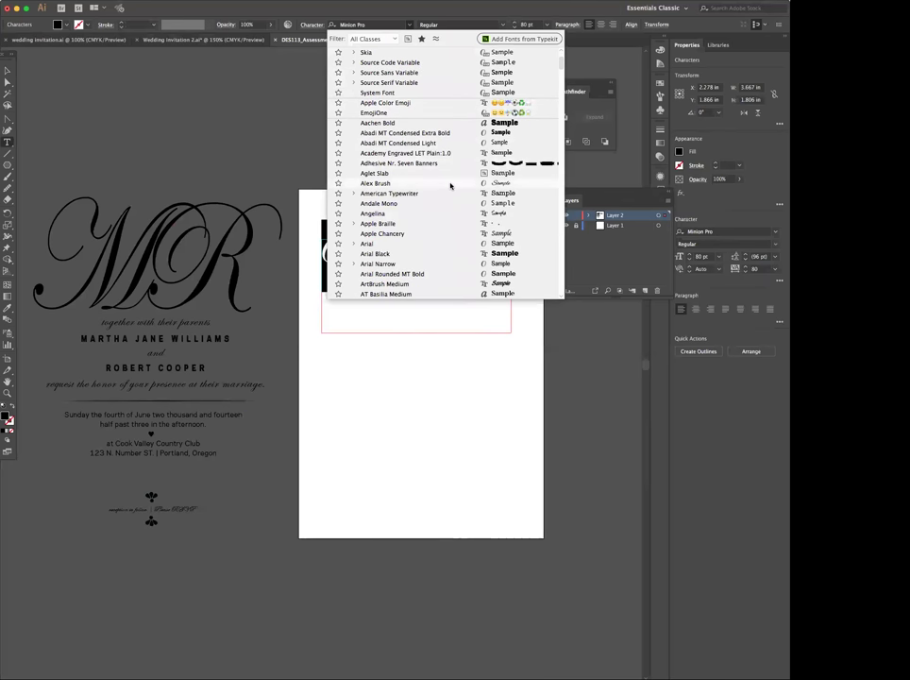
scroll(450, 185, down, 3)
scroll(451, 185, down, 5)
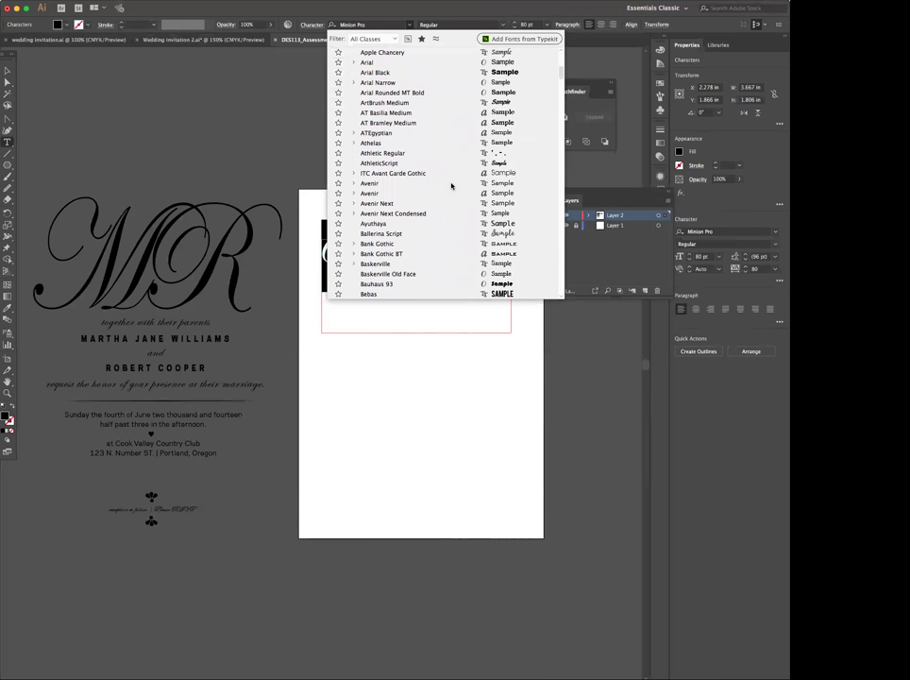
scroll(451, 185, down, 5)
scroll(451, 185, up, 15)
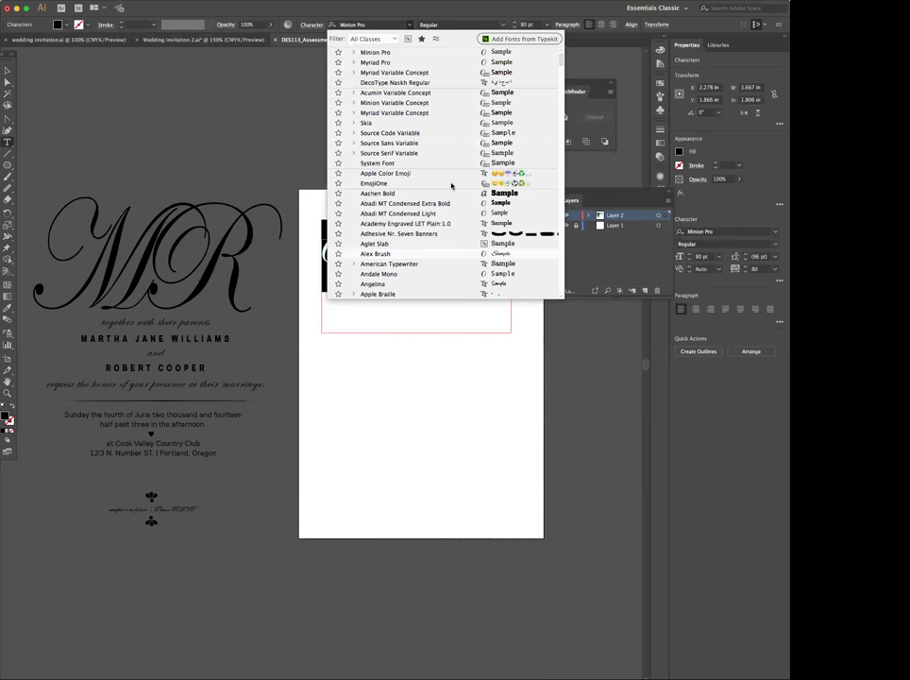
scroll(451, 185, down, 10)
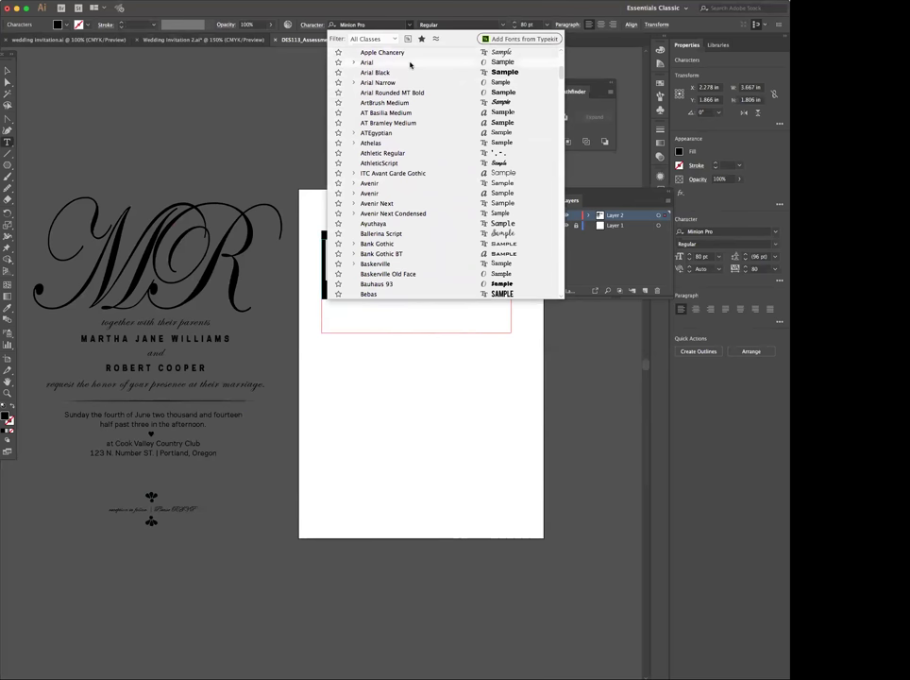
scroll(409, 63, down, 3)
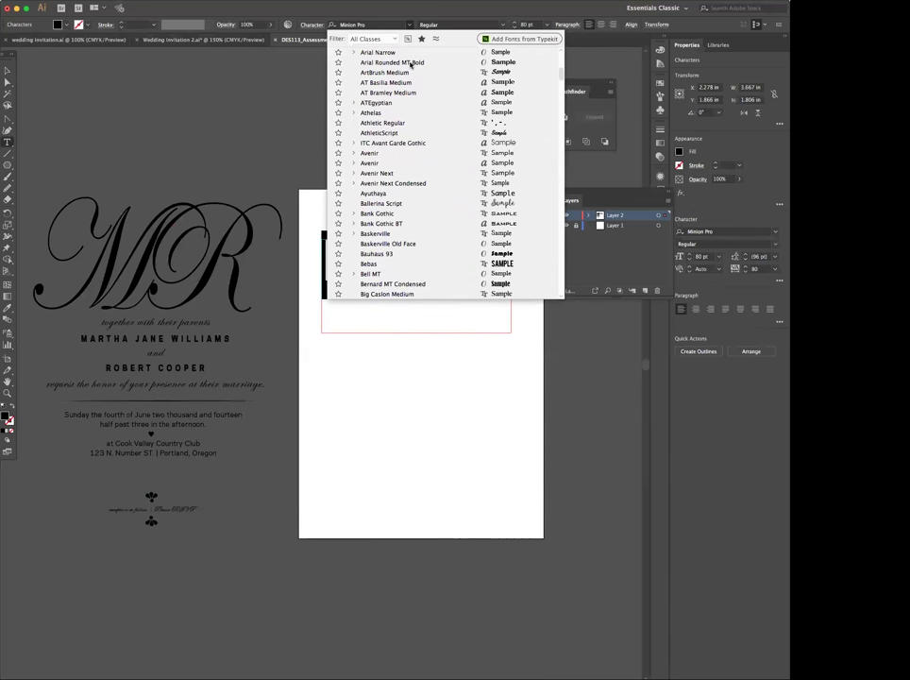
scroll(406, 97, down, 10)
scroll(408, 102, down, 20)
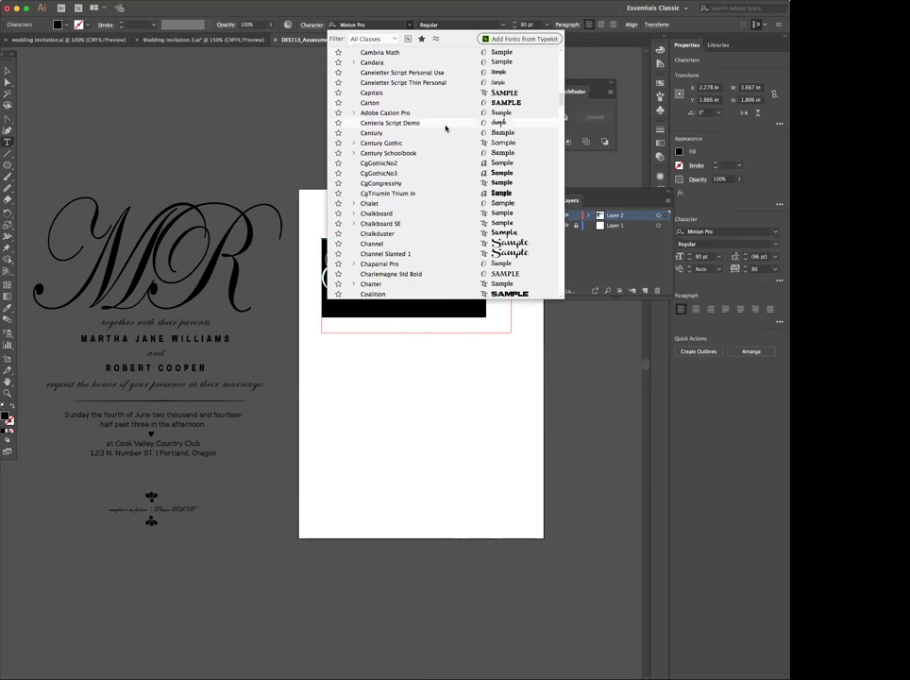
click(446, 125)
click(448, 268)
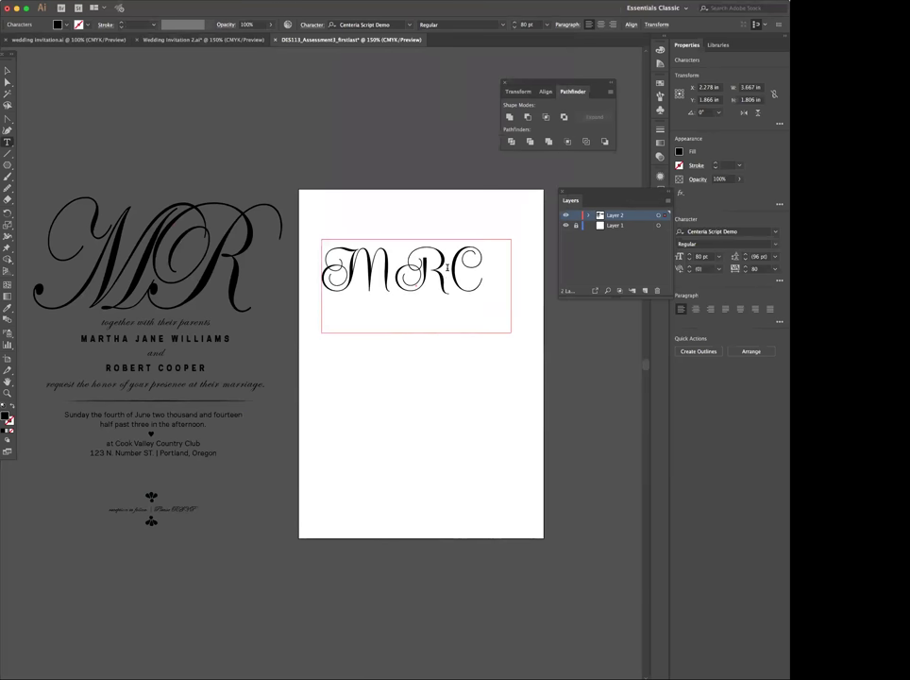
Enlarge the middle letter R to 130 pt
drag(485, 268, 323, 261)
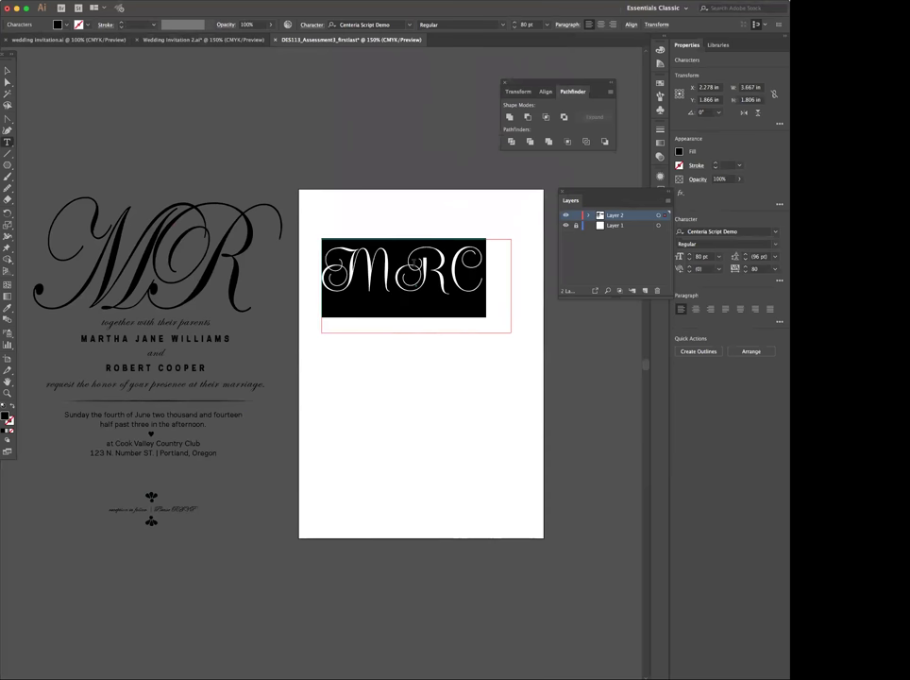
click(450, 268)
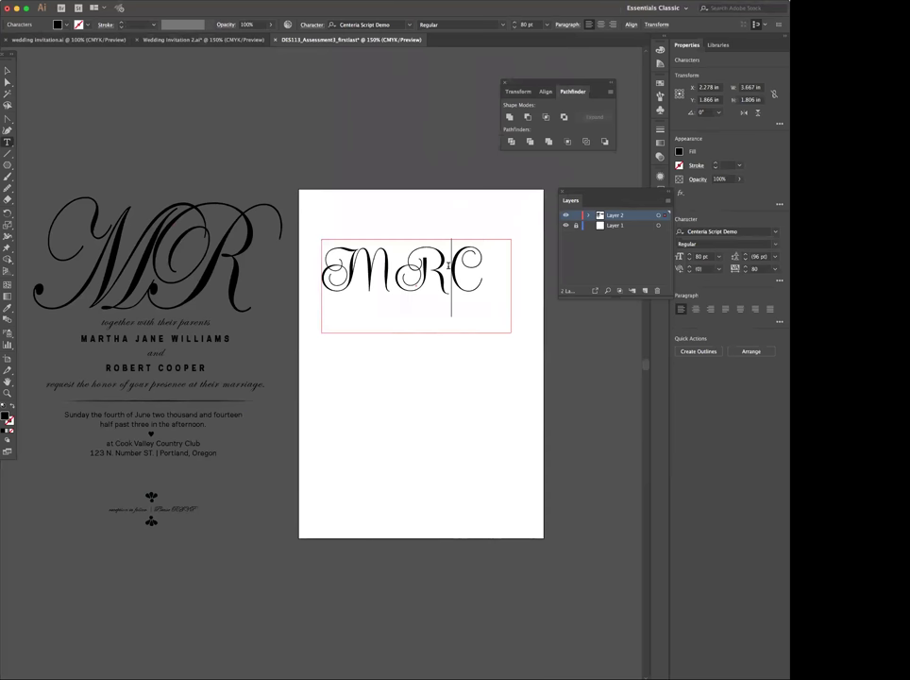
drag(451, 268, 395, 268)
click(512, 25)
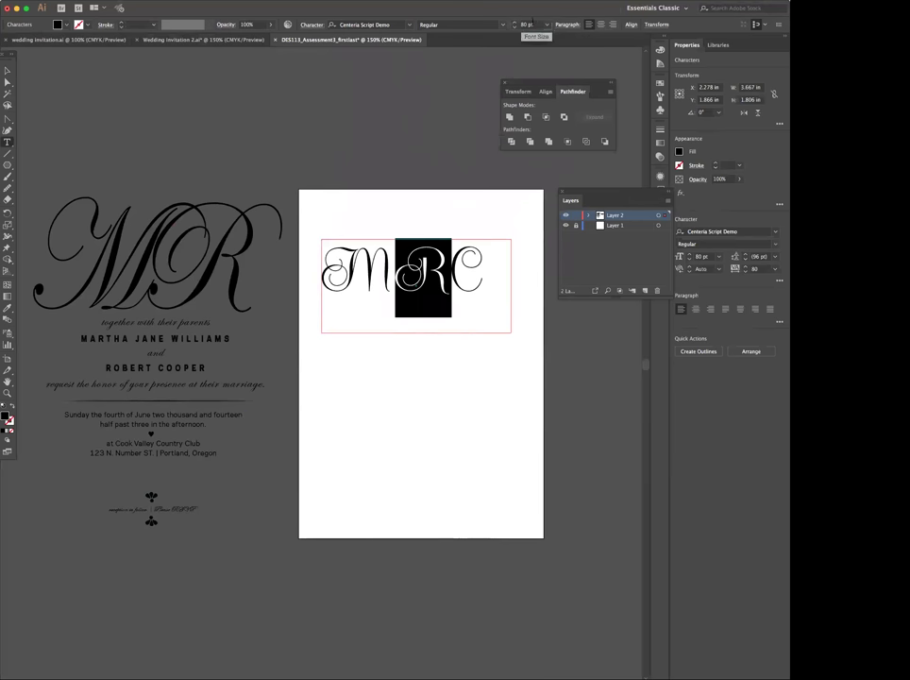
key(shift+Up)
key(shift+Up)
key(shift+Up)
key(shift+Up)
key(shift+Up)
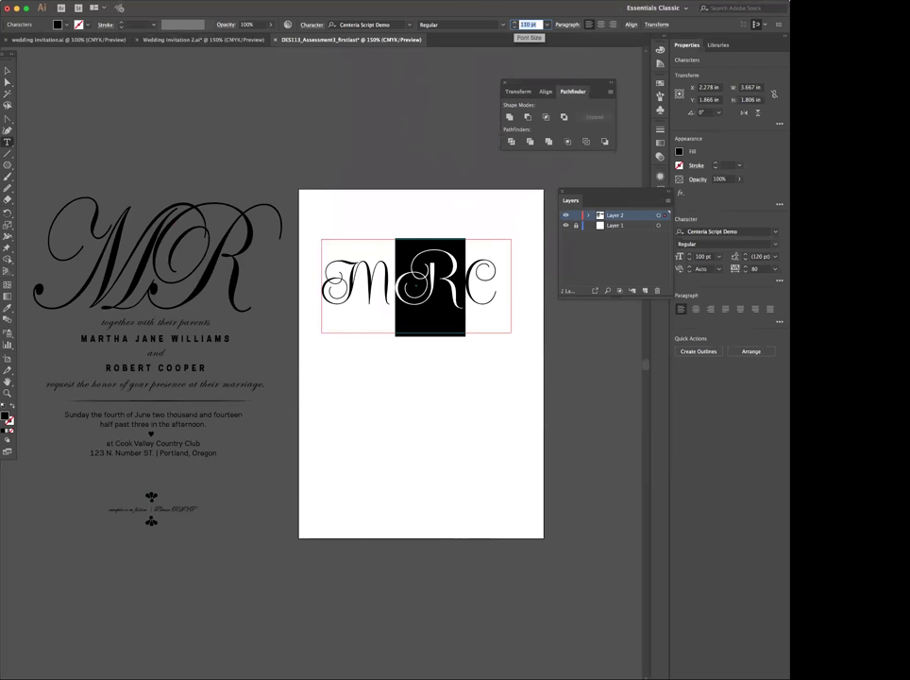
key(shift+Up)
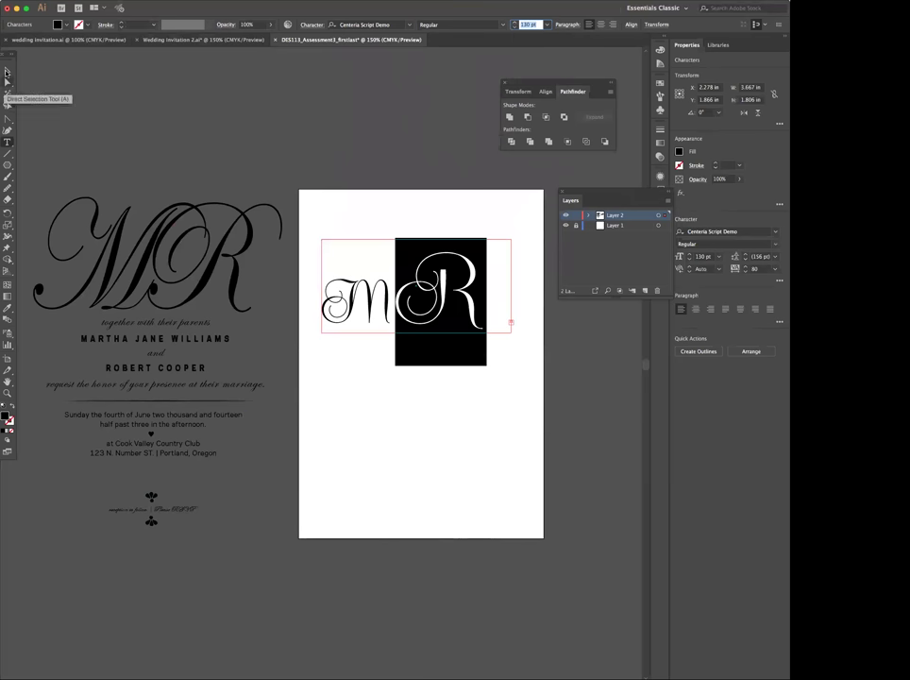
Widen the monogram's text area to about 4.5 in and move it up to the artboard's upper edge
key(Escape)
drag(510, 286, 517, 253)
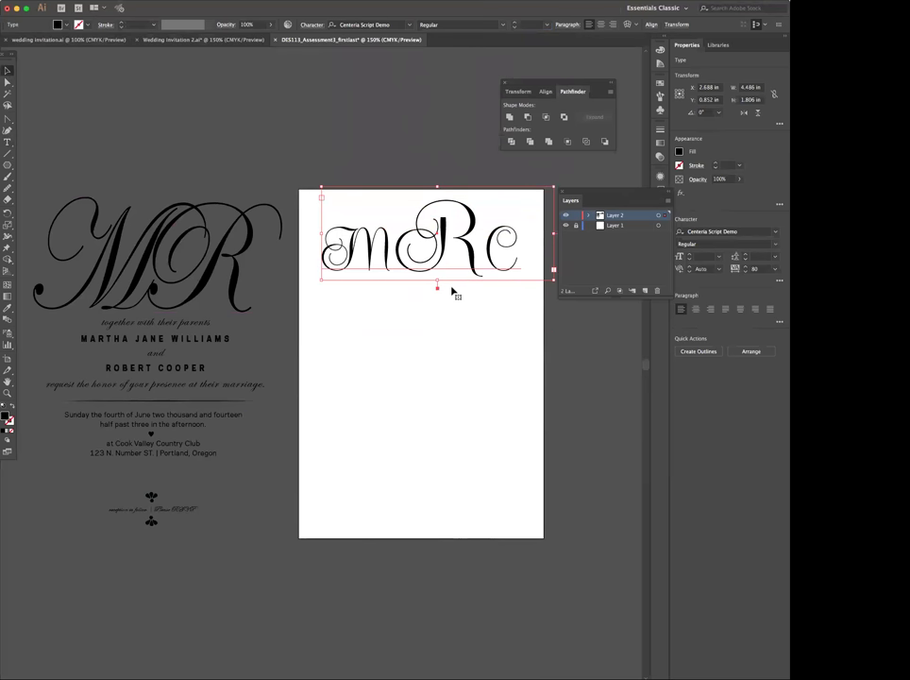
Try lowercase m and c on either side of the large R, and undo both letter changes
double_click(378, 245)
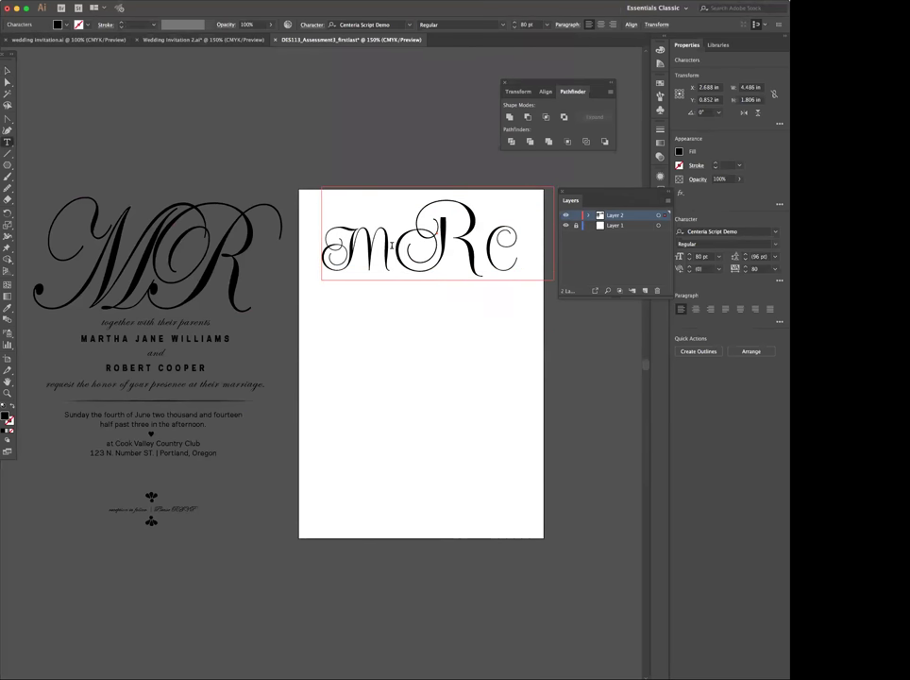
key(shift+Left)
text(m)
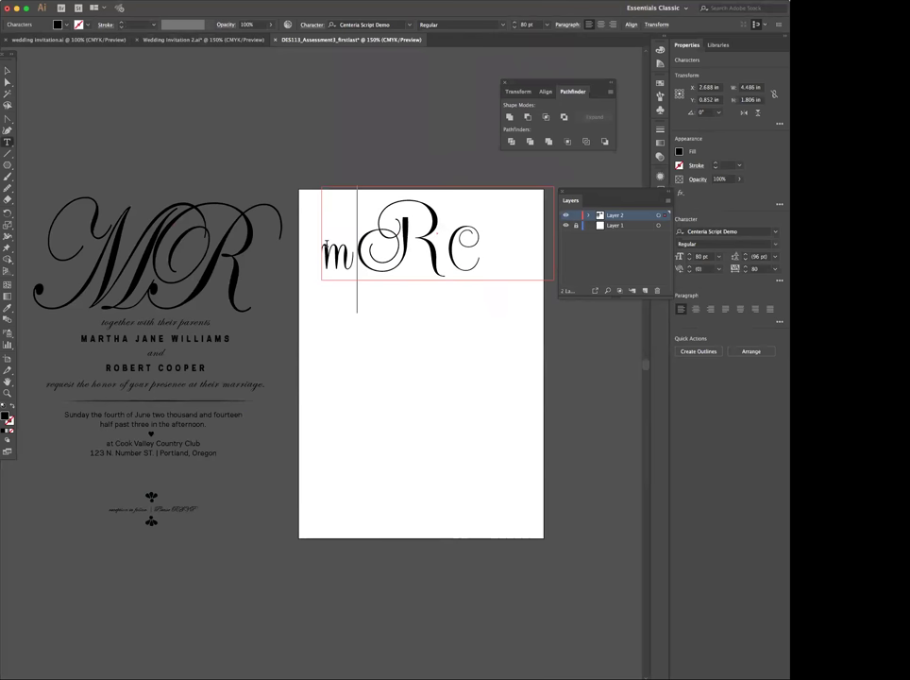
drag(455, 246, 486, 247)
text(c)
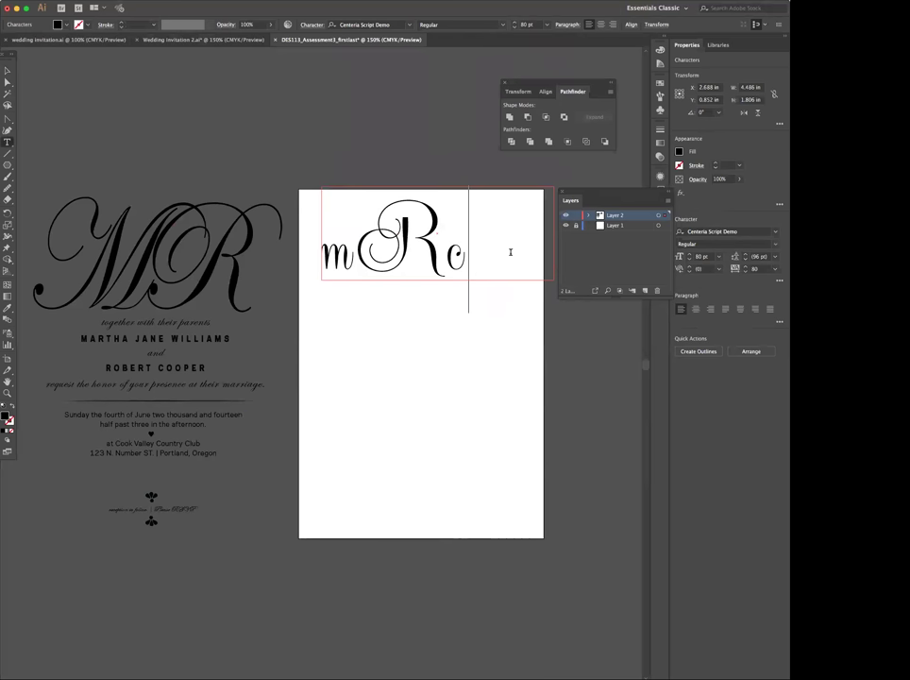
key(super+z)
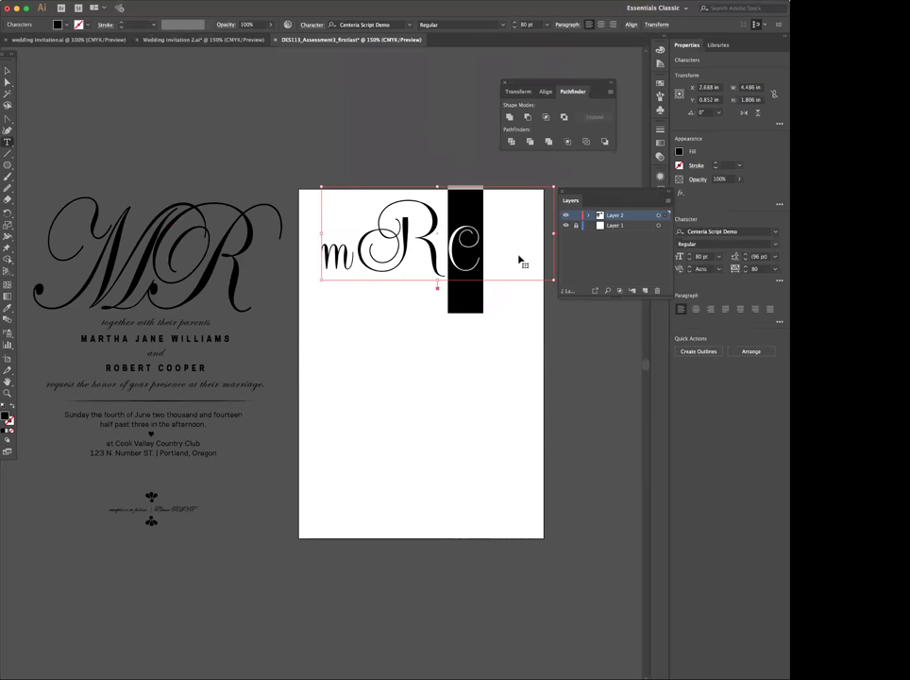
key(super+z)
Set all three monogram letters to 100 pt and move the text area down slightly, centring it across the artboard
drag(520, 257, 322, 255)
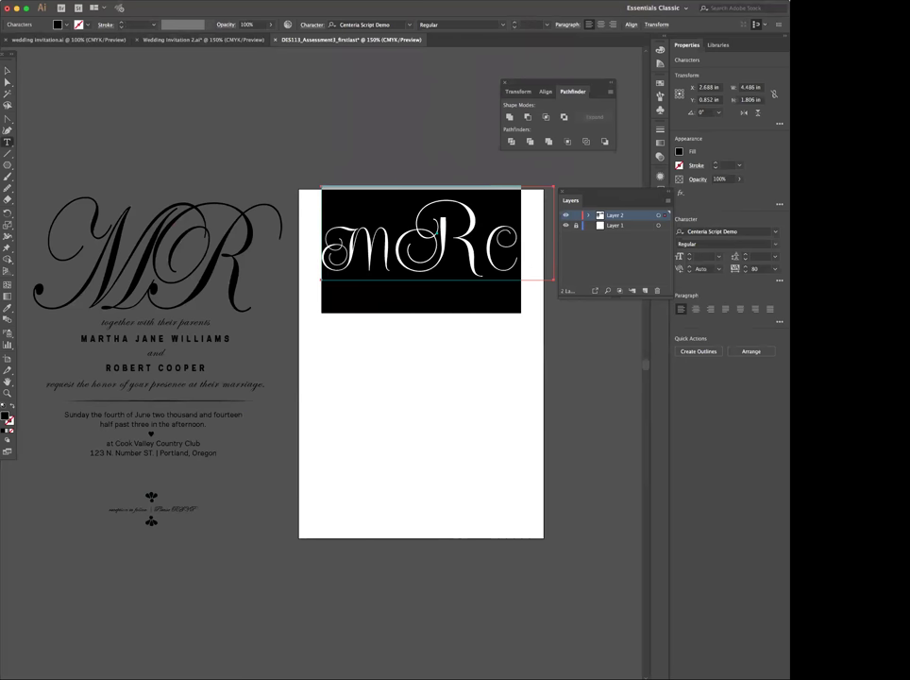
click(533, 23)
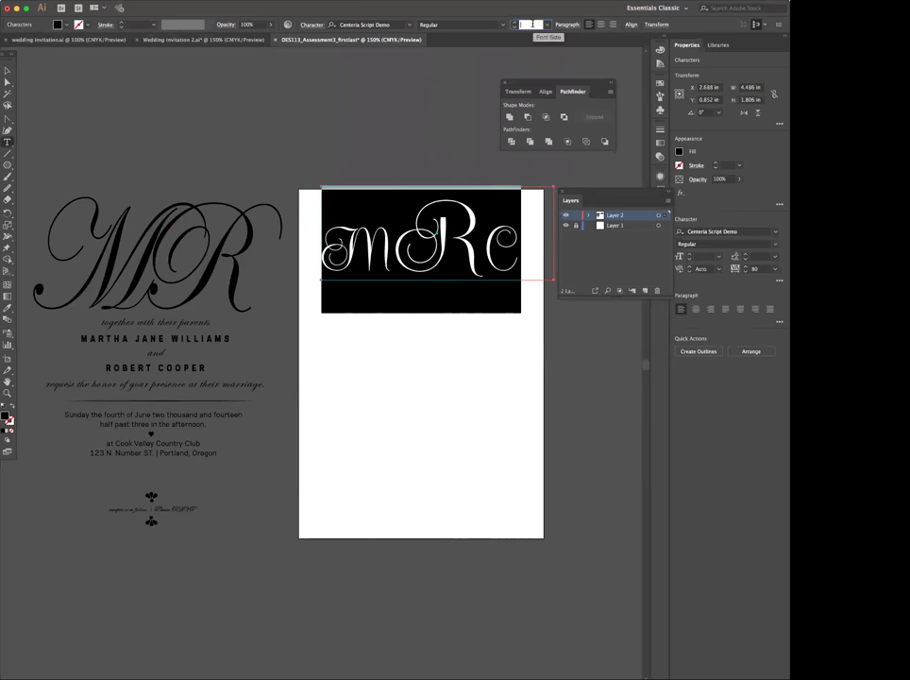
text(100)
key(Return)
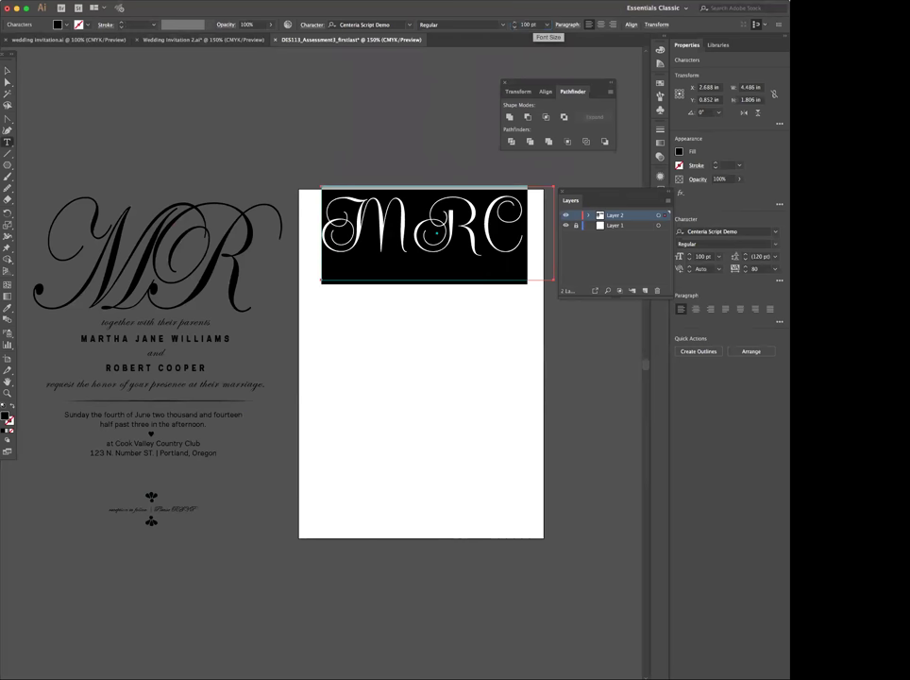
key(Escape)
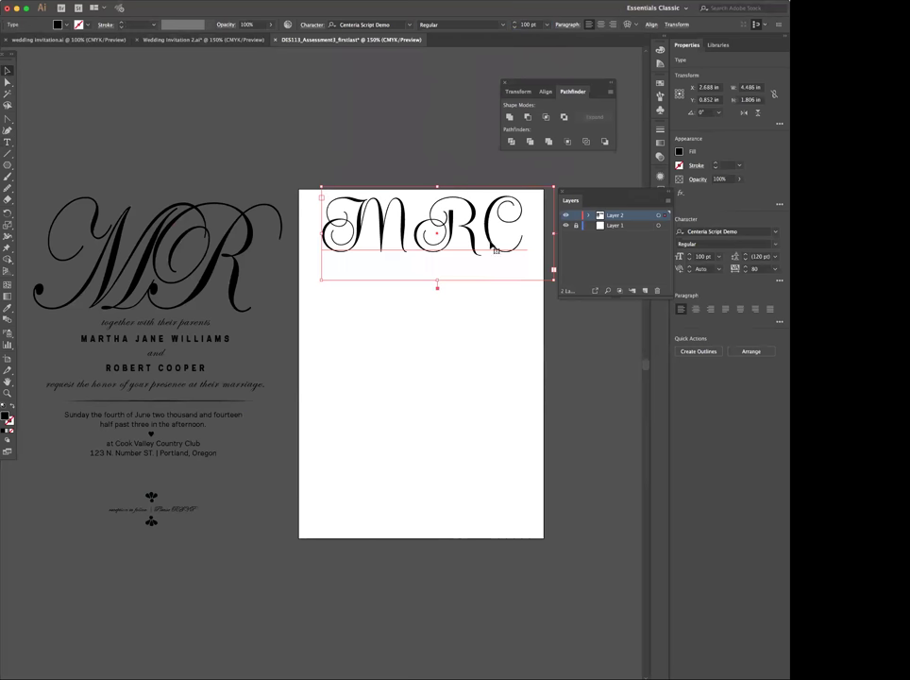
drag(464, 234, 428, 266)
Convert the MRC text to outlines, ungroup the letters and deselect them
click(137, 2)
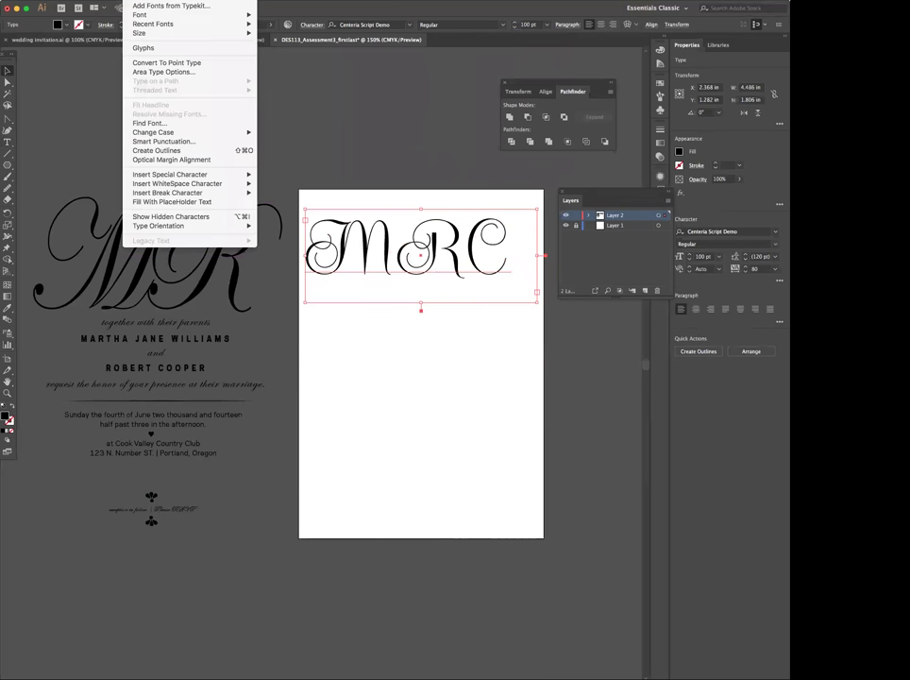
click(185, 152)
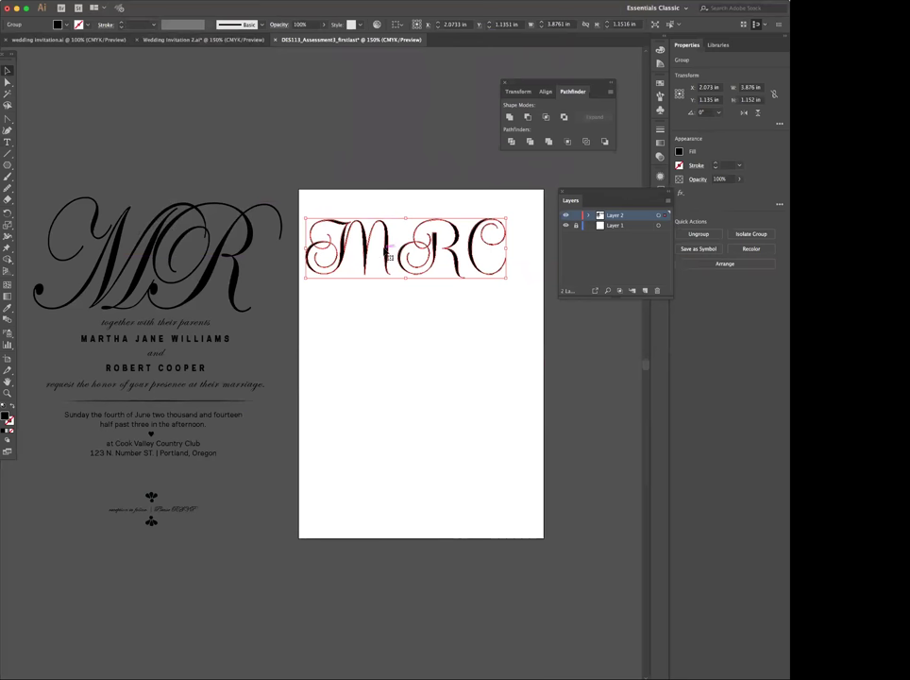
right_click(383, 248)
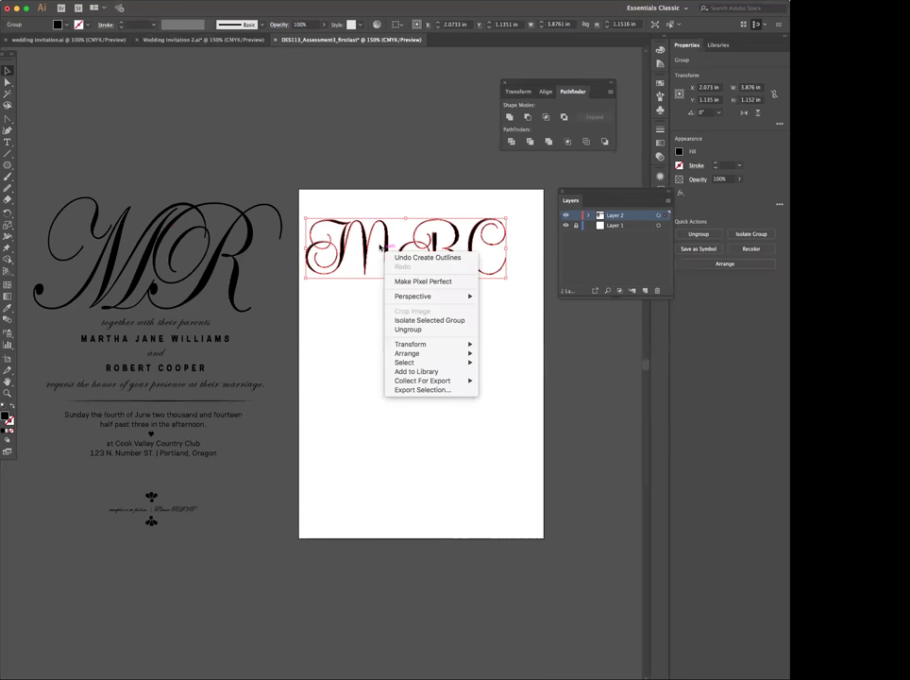
click(407, 328)
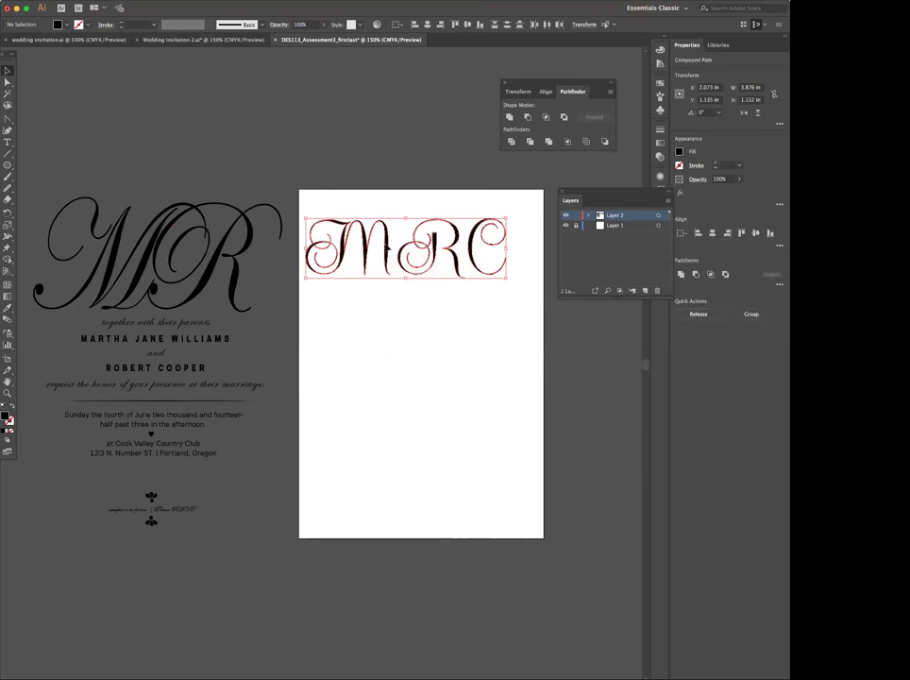
click(384, 285)
Move the outlined M, R and C separately up near the artboard's upper edge, slightly closer together, and deselect
drag(389, 243, 389, 225)
drag(456, 274, 506, 256)
click(480, 293)
drag(434, 251, 475, 253)
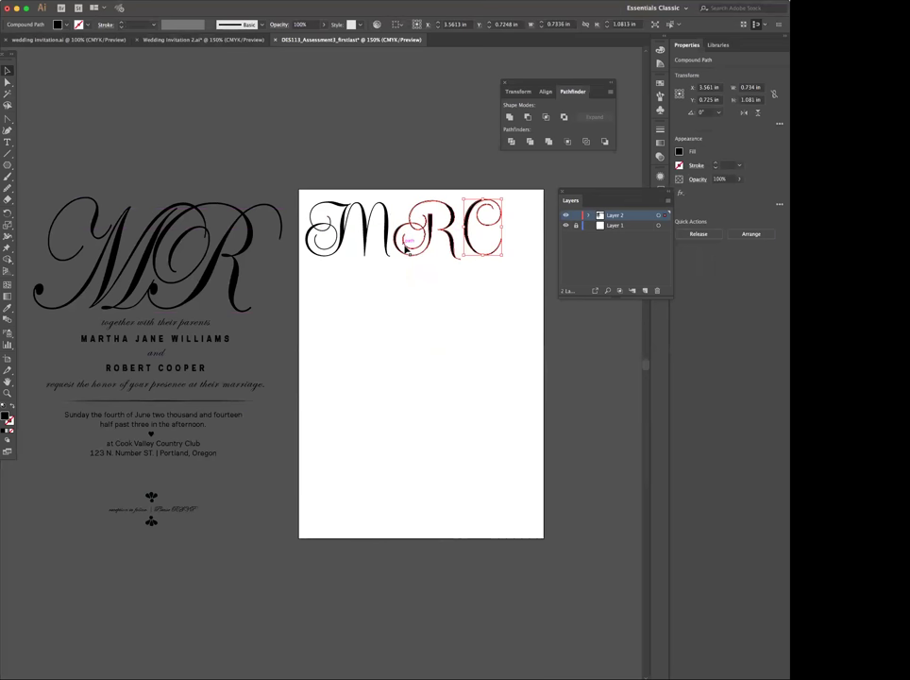
click(437, 280)
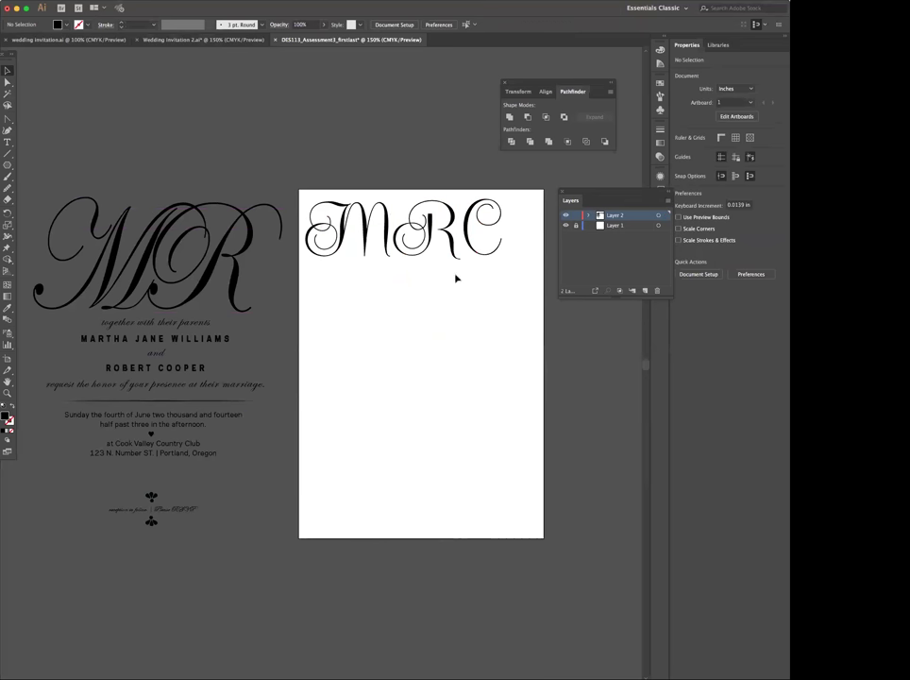
Move the outlined C slightly closer to the R
mouse_move(490, 256)
mouse_down()
mouse_move(482, 260)
mouse_move(481, 252)
mouse_up()
click(484, 290)
drag(316, 221, 343, 203)
click(323, 190)
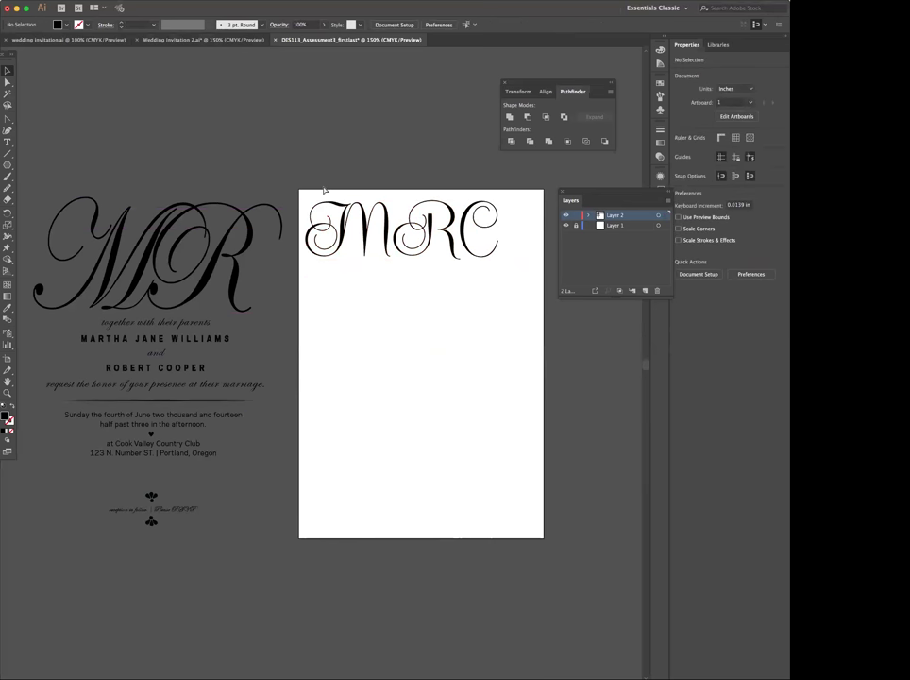
Enlarge the three outlined monogram letters together to 4.395 in wide and 1.345 in high, and position them across the artboard's upper part
key(super+a)
key(super+shift+a)
key(super+a)
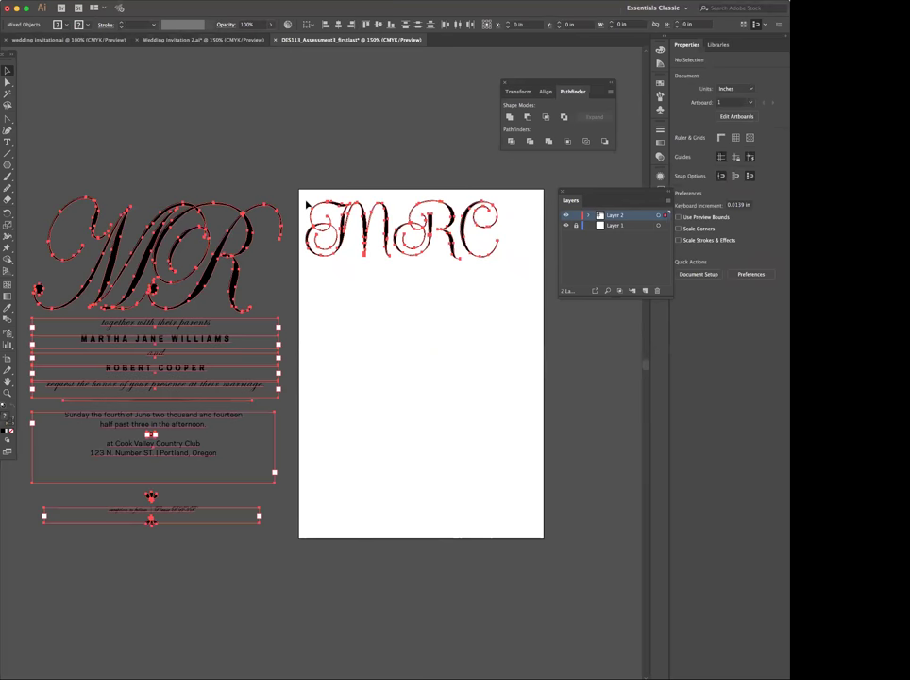
drag(498, 259, 323, 201)
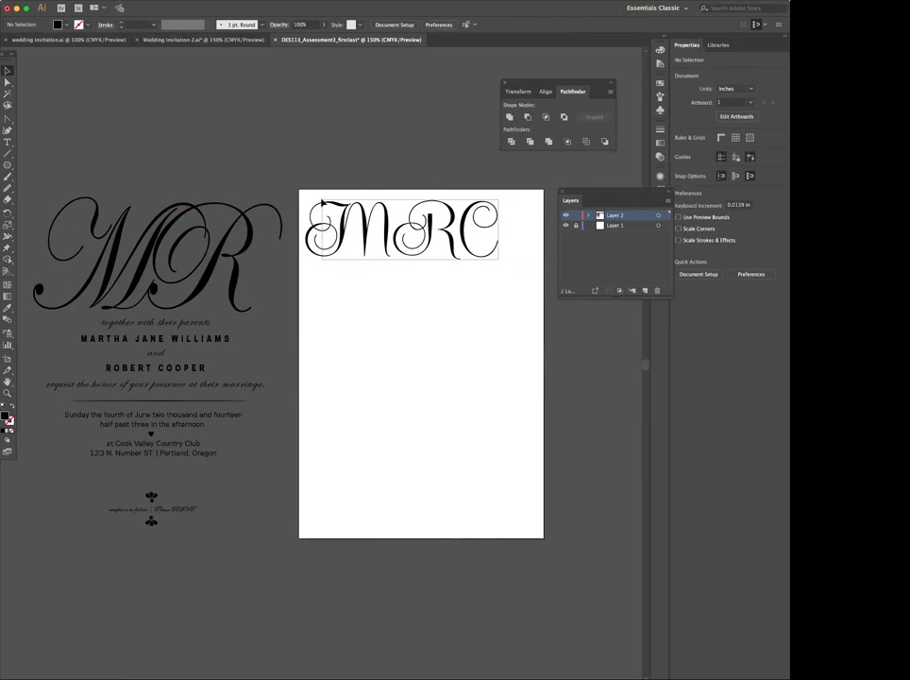
click(322, 202)
drag(494, 257, 467, 253)
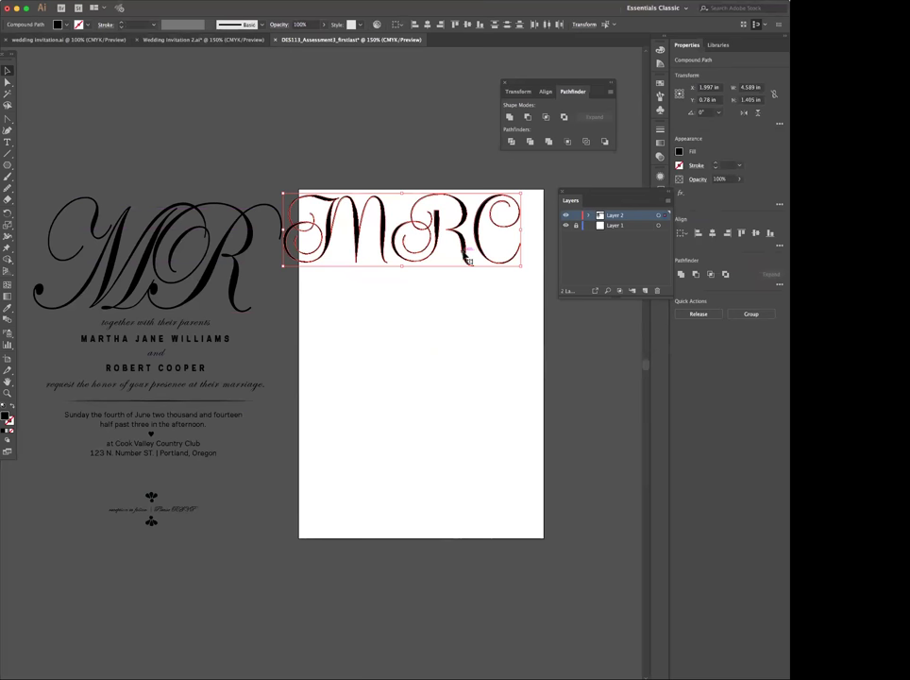
mouse_move(521, 268)
mouse_down()
mouse_move(495, 282)
mouse_move(519, 263)
mouse_move(511, 264)
mouse_up()
drag(384, 246, 404, 249)
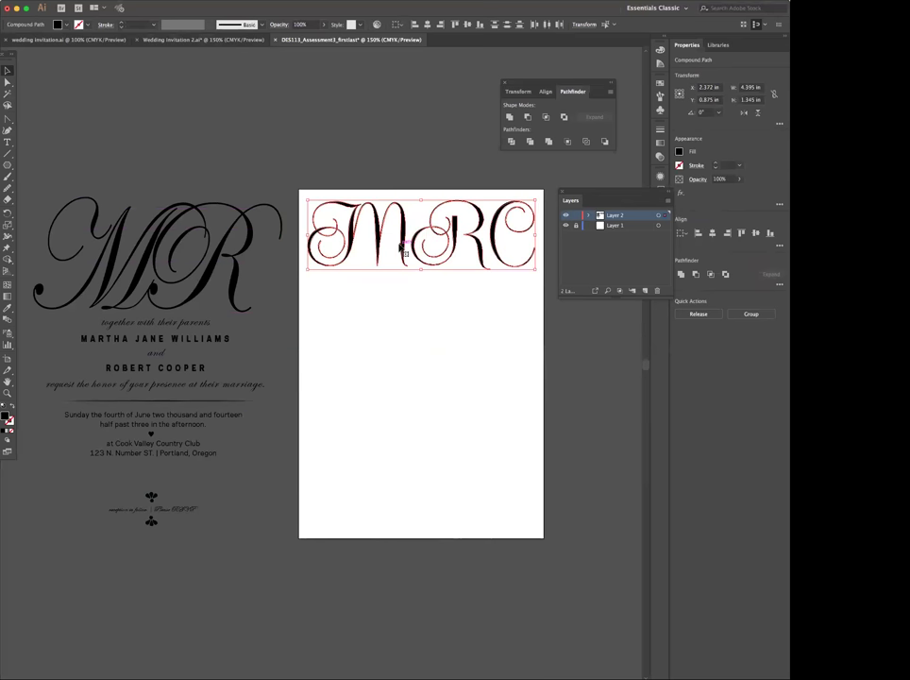
key(Left)
key(Left)
key(Left)
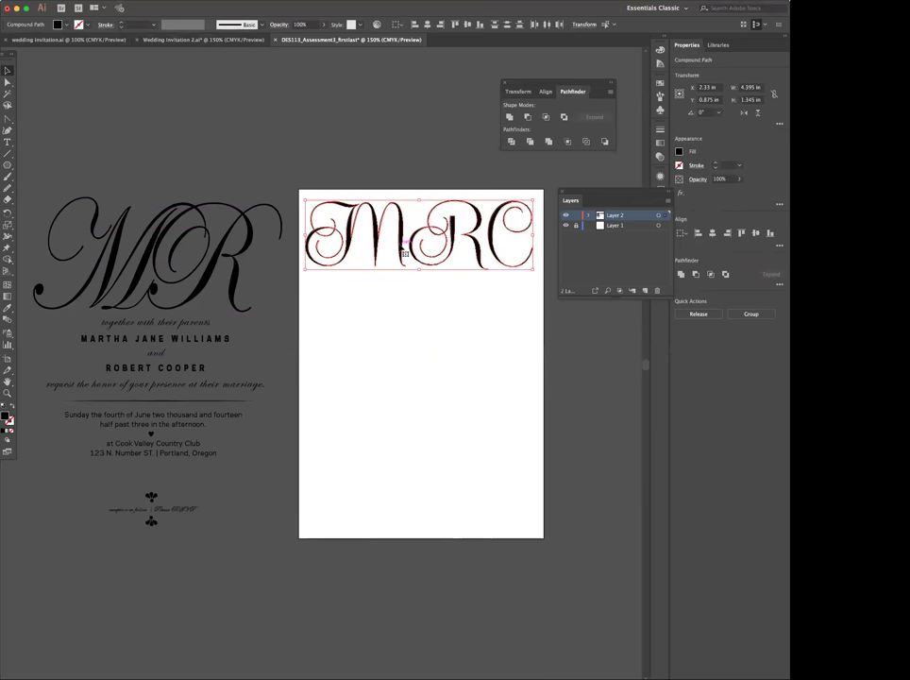
Try stretching the monogram taller, flatter and wider without keeping its proportions, undoing each stretch
drag(418, 269, 415, 400)
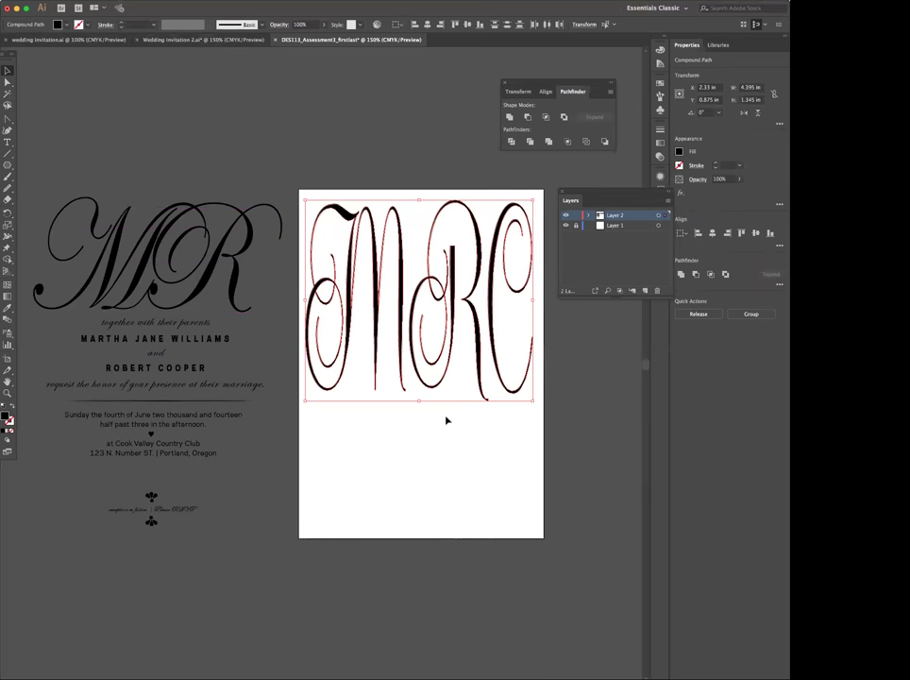
key(super+z)
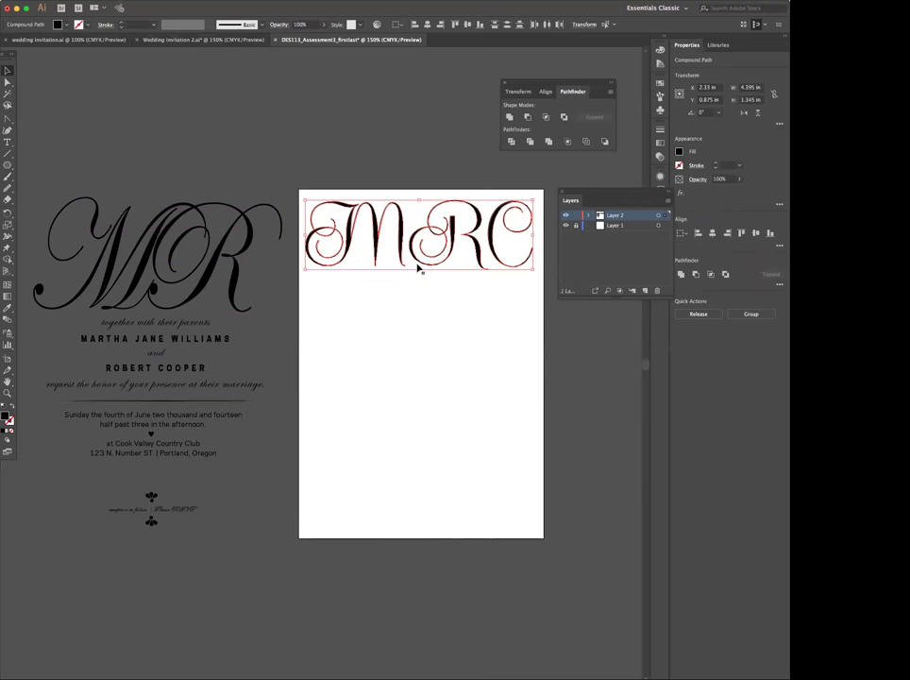
drag(419, 269, 422, 231)
click(427, 286)
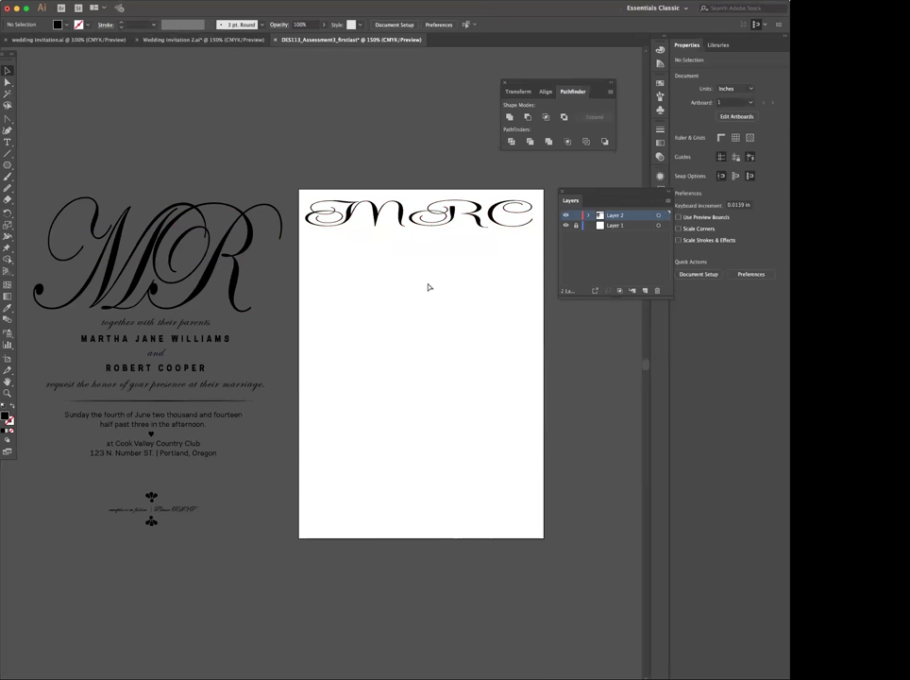
key(super+z)
drag(533, 235, 592, 252)
key(super+z)
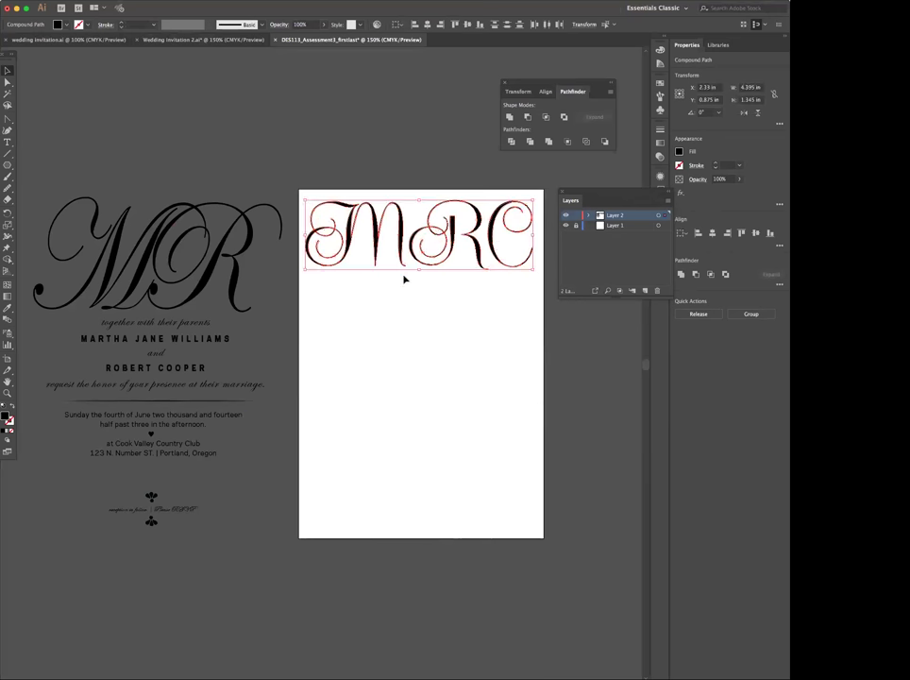
Nudge the monogram right to X 2.386 in and deselect it
key(Right)
key(Right)
key(Right)
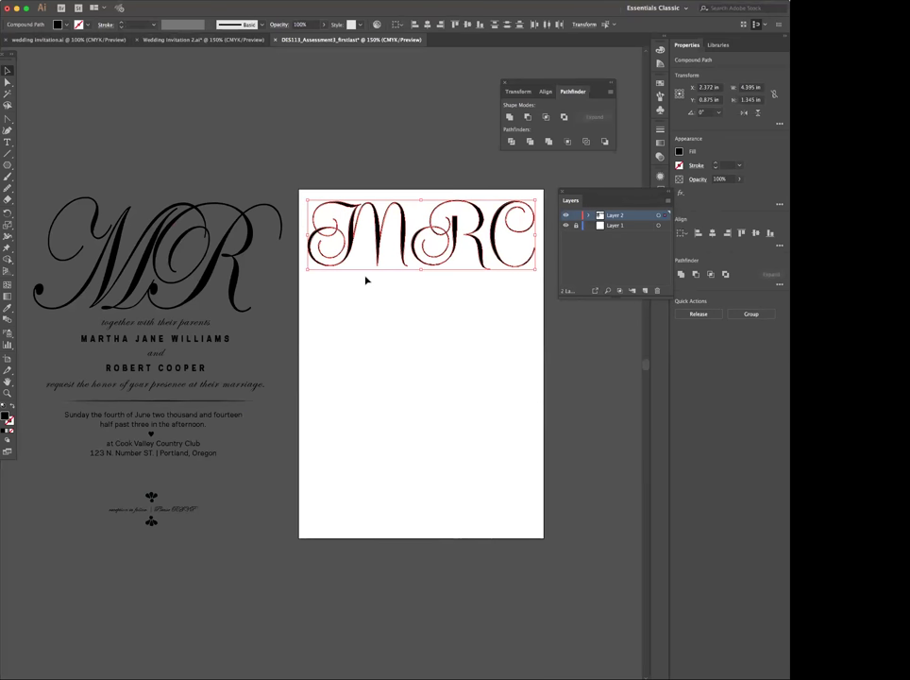
key(Right)
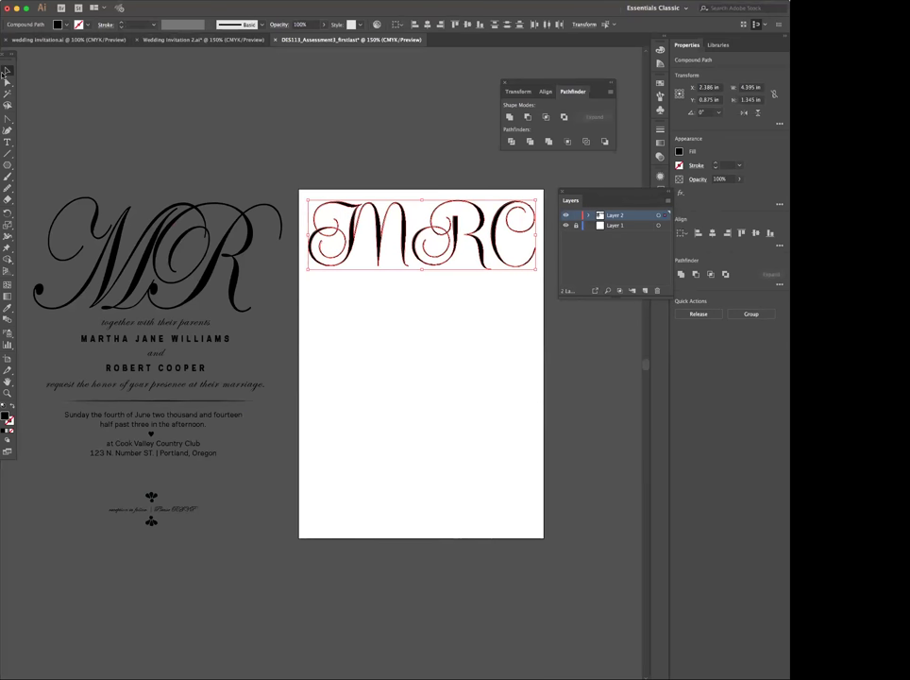
click(137, 102)
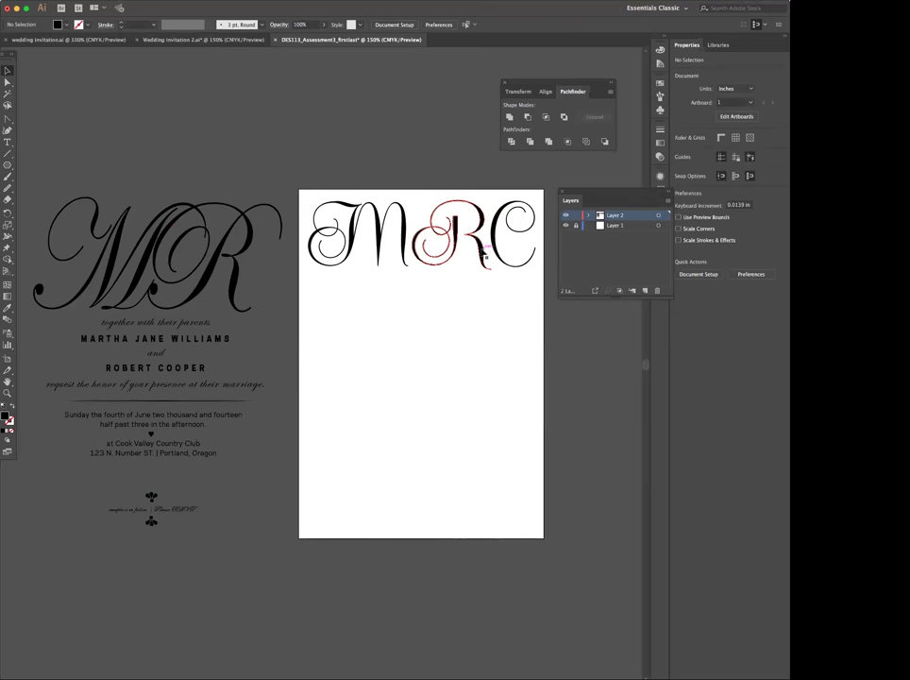
click(444, 231)
click(324, 204)
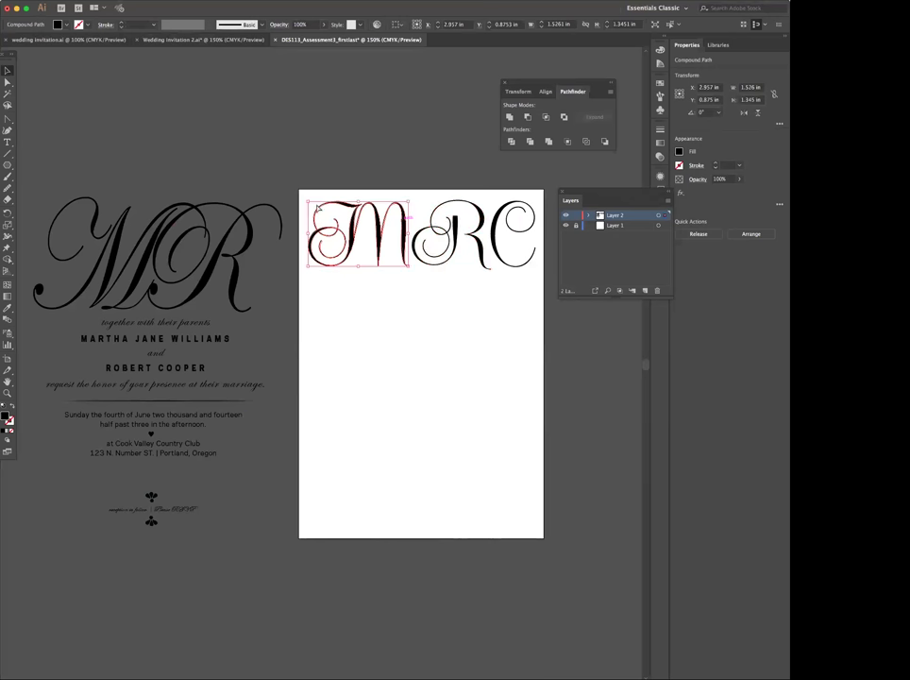
click(365, 179)
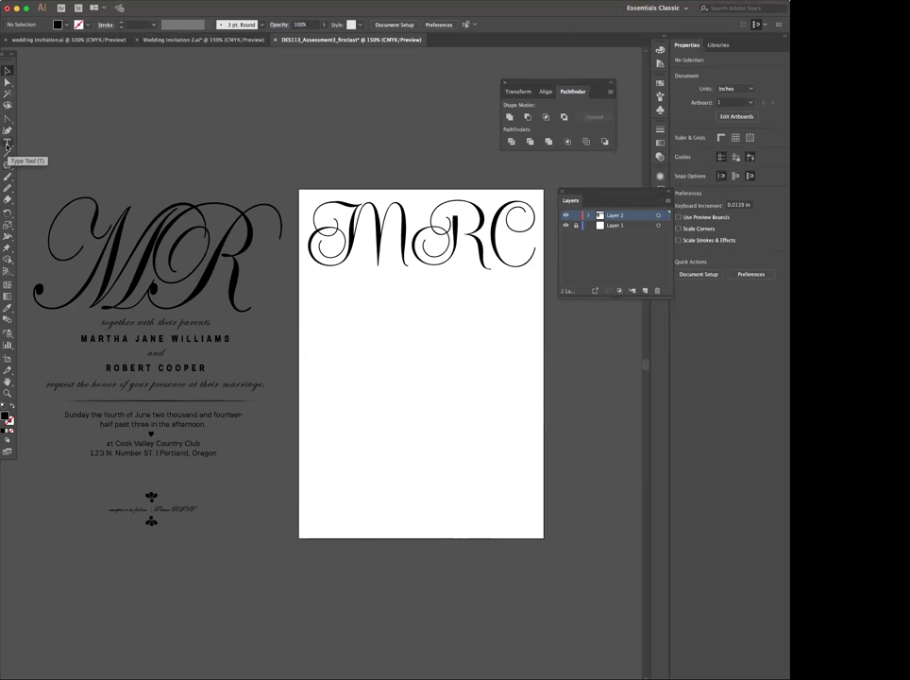
click(8, 145)
click(495, 247)
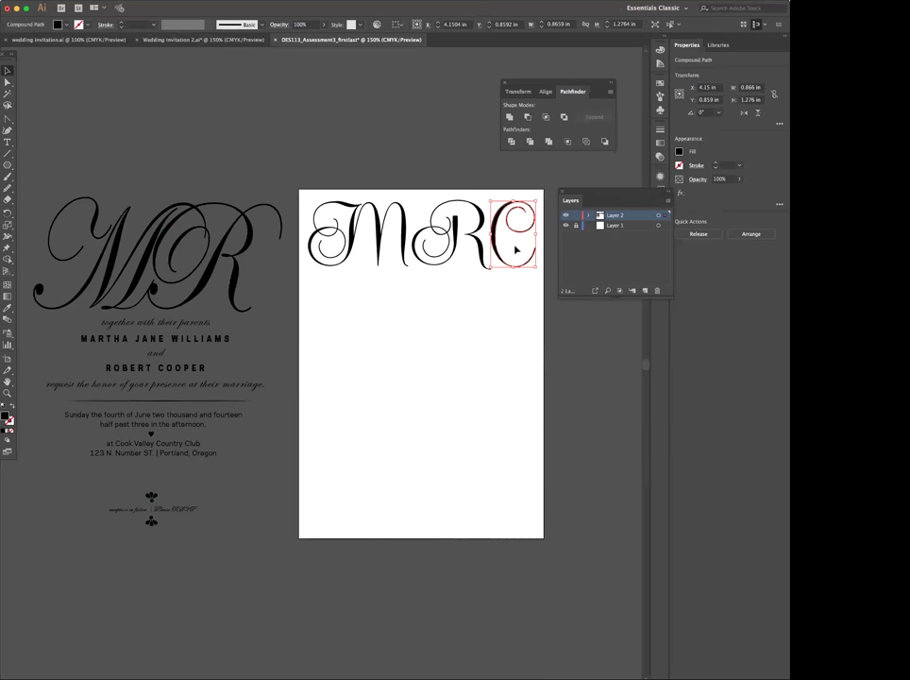
click(485, 292)
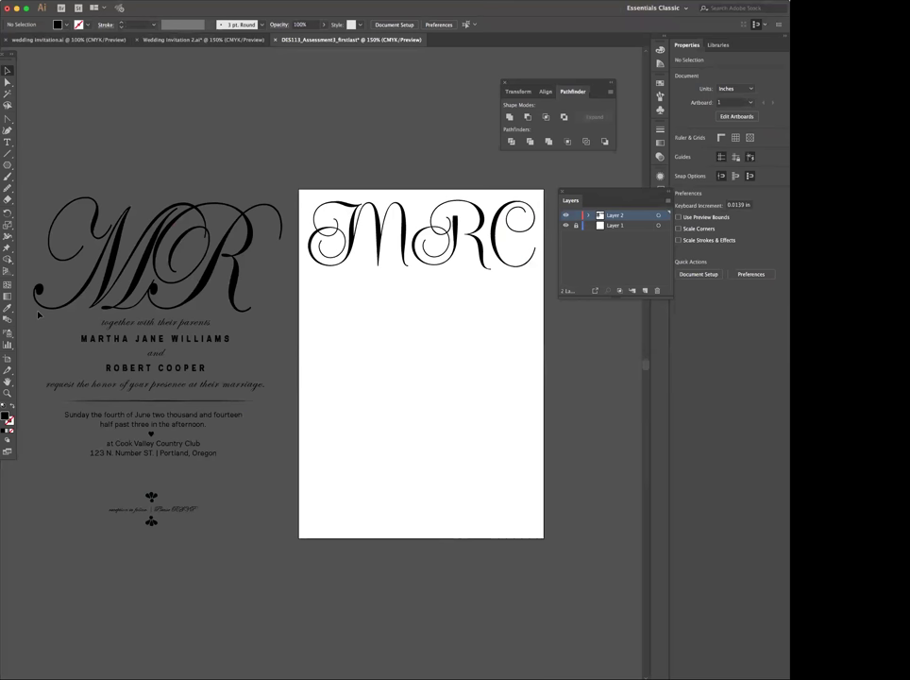
Duplicate the sample's "together with their parents" line and the bride's name line onto the artboard beneath the monogram, and deselect
click(141, 327)
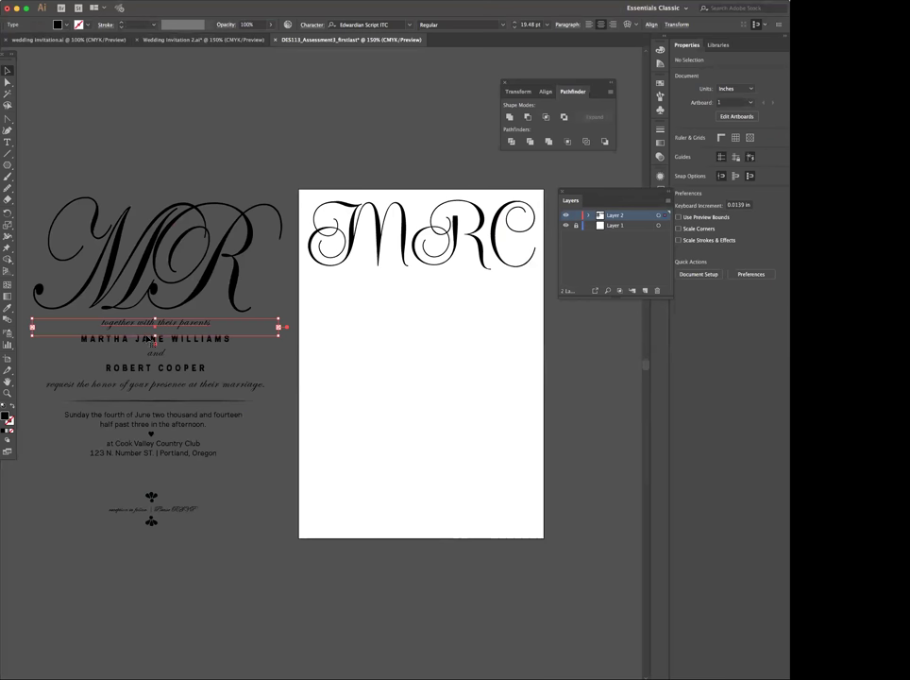
click(141, 344)
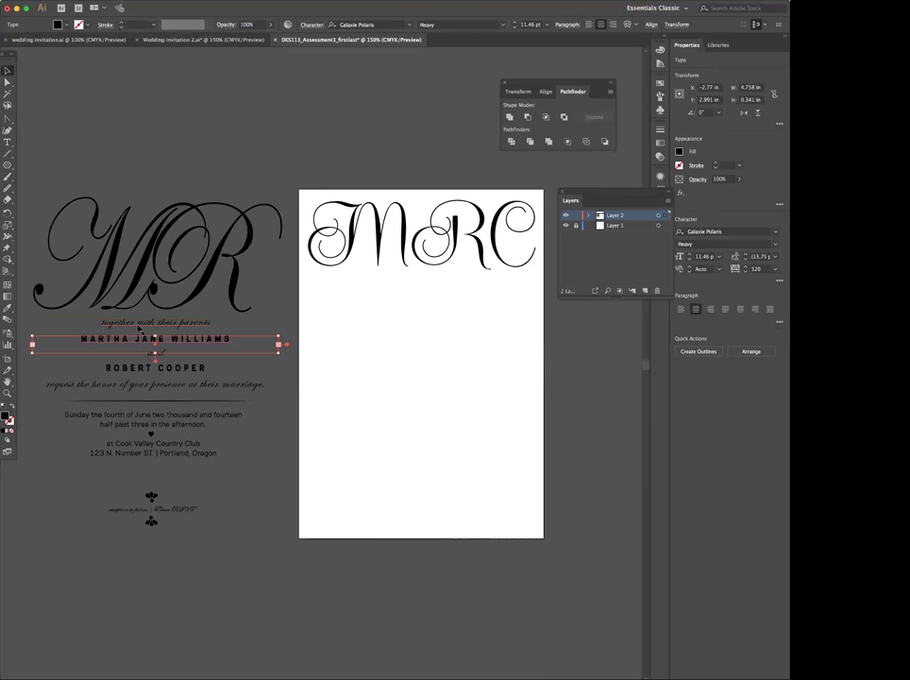
shift+click(135, 323)
drag(119, 339, 414, 351)
click(414, 351)
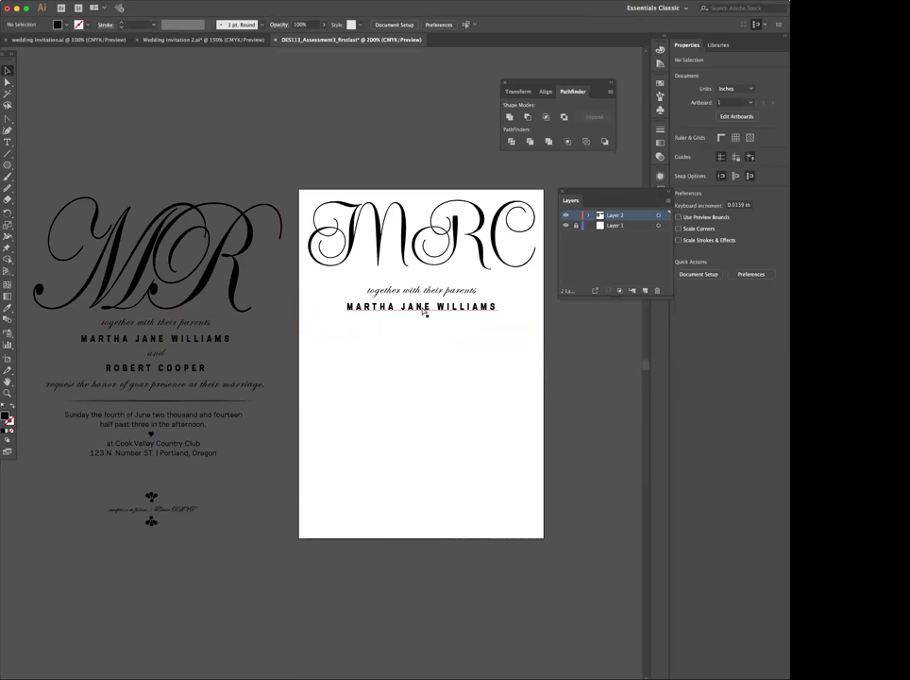
Zoom the artboard to 200% and move the floating Layers and Pathfinder panels clear of it
key(super+equal)
scroll(421, 309, right, 3)
scroll(421, 308, right, 2)
drag(570, 201, 640, 45)
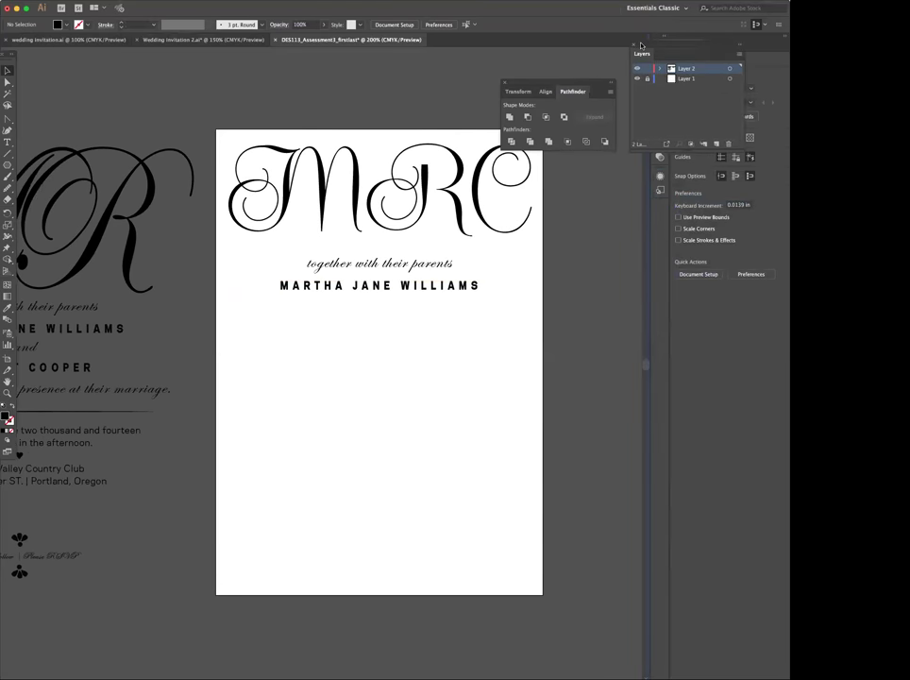
drag(551, 82, 677, 91)
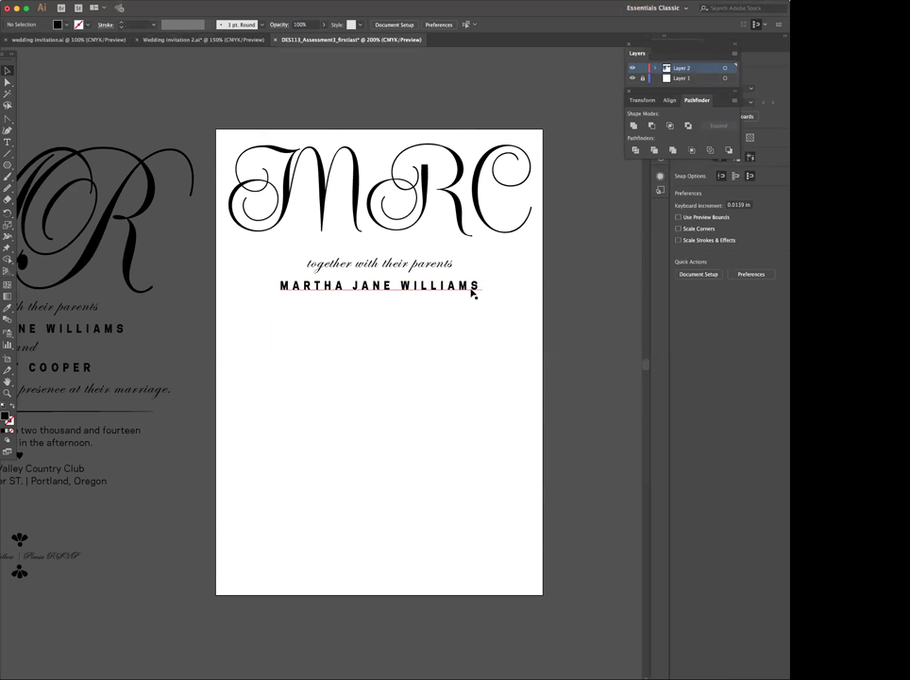
Compare the font and size settings of the "together with their parents" line and the bride's name line
click(399, 295)
click(357, 269)
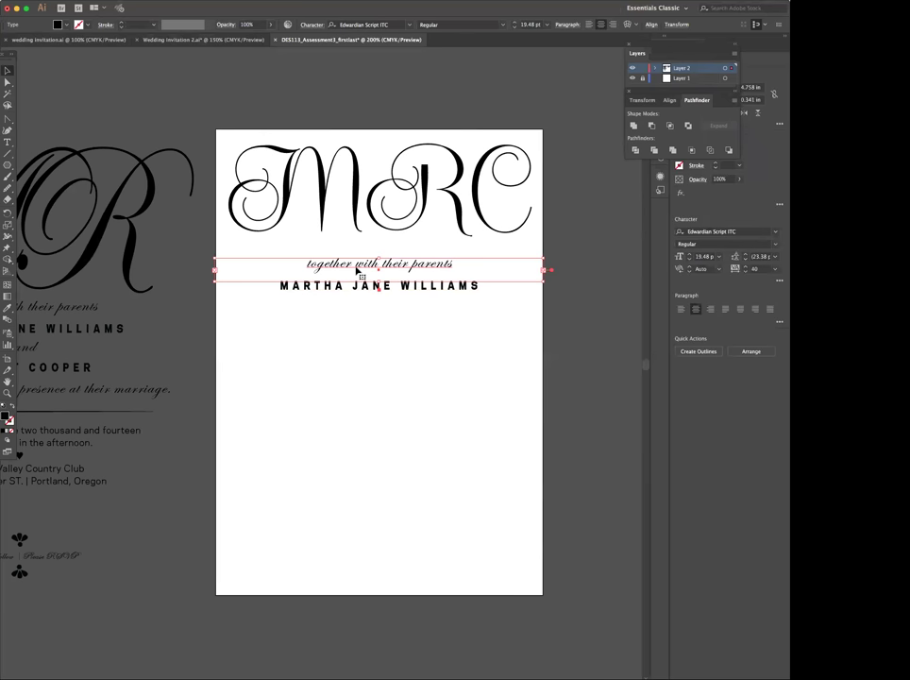
click(362, 294)
click(357, 267)
click(358, 285)
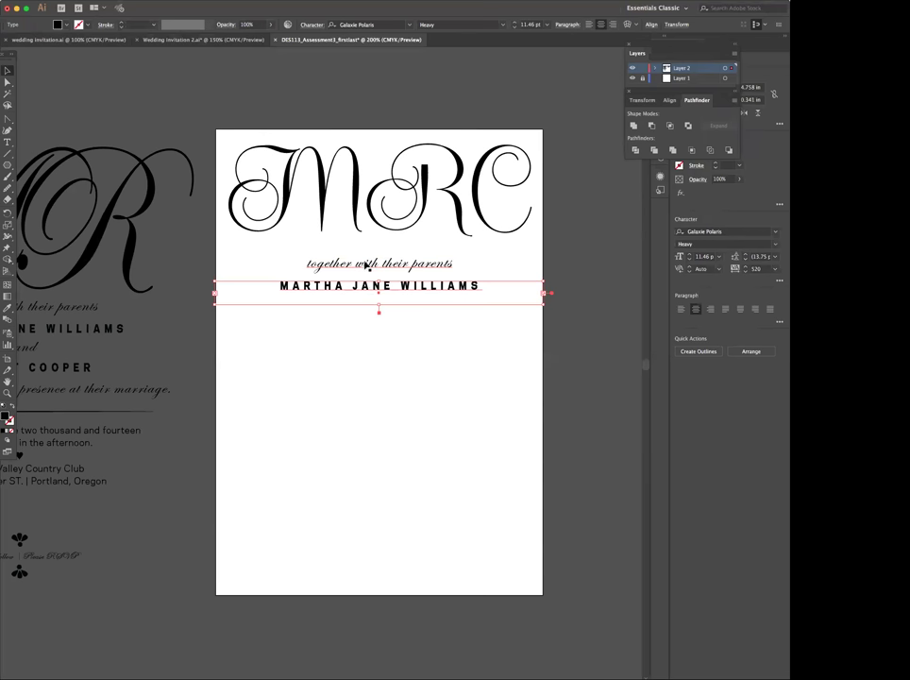
click(365, 318)
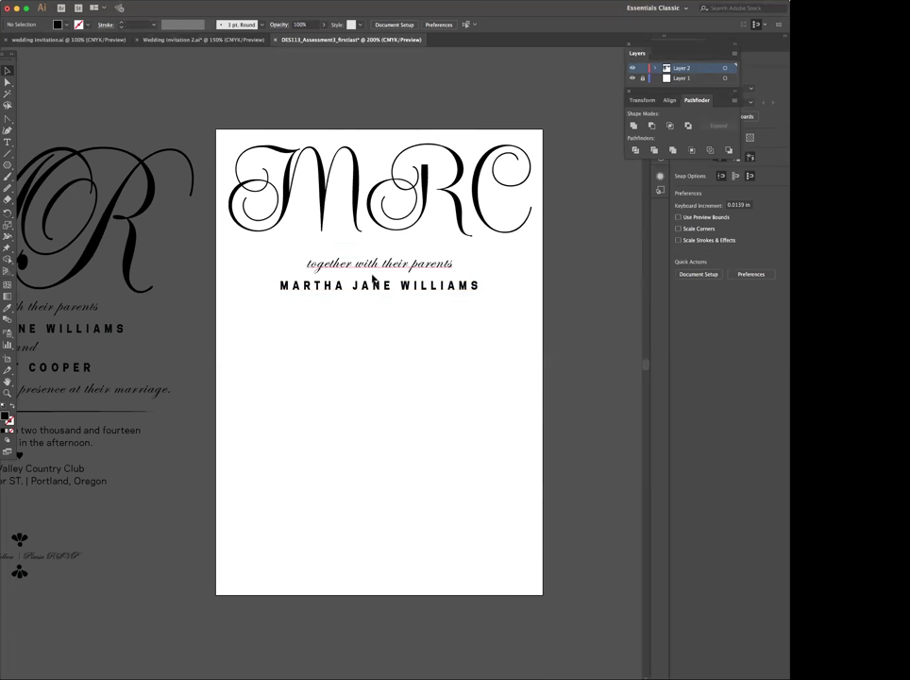
Highlight all the text in the "together with their parents" line, leave text editing and deselect
click(376, 266)
double_click(376, 265)
triple_click(373, 265)
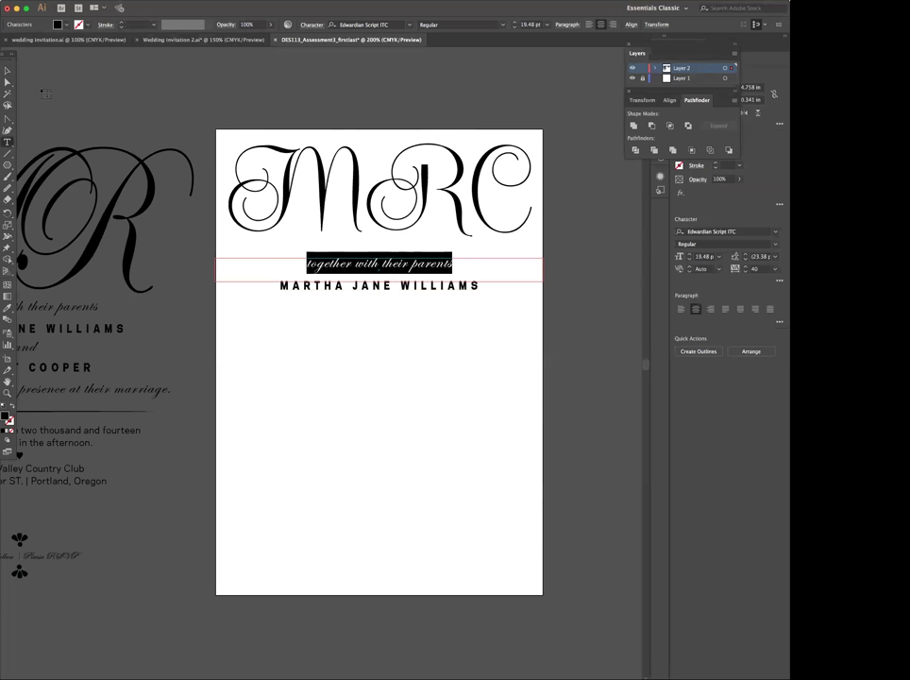
click(6, 70)
click(357, 365)
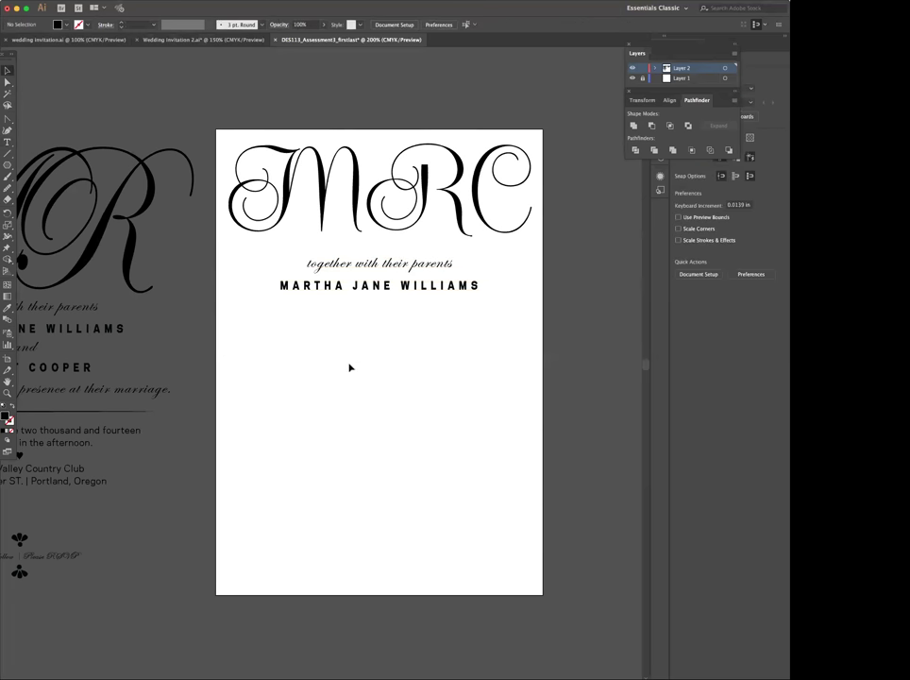
Open the "together with their parents" line for text editing and highlight different portions of its text
click(325, 265)
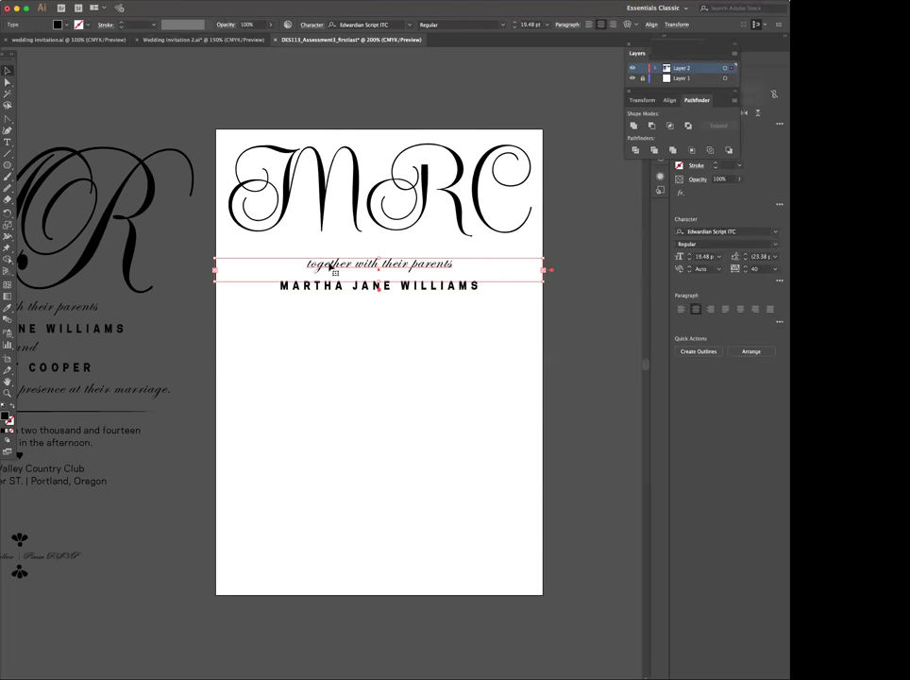
double_click(331, 266)
double_click(330, 265)
triple_click(330, 264)
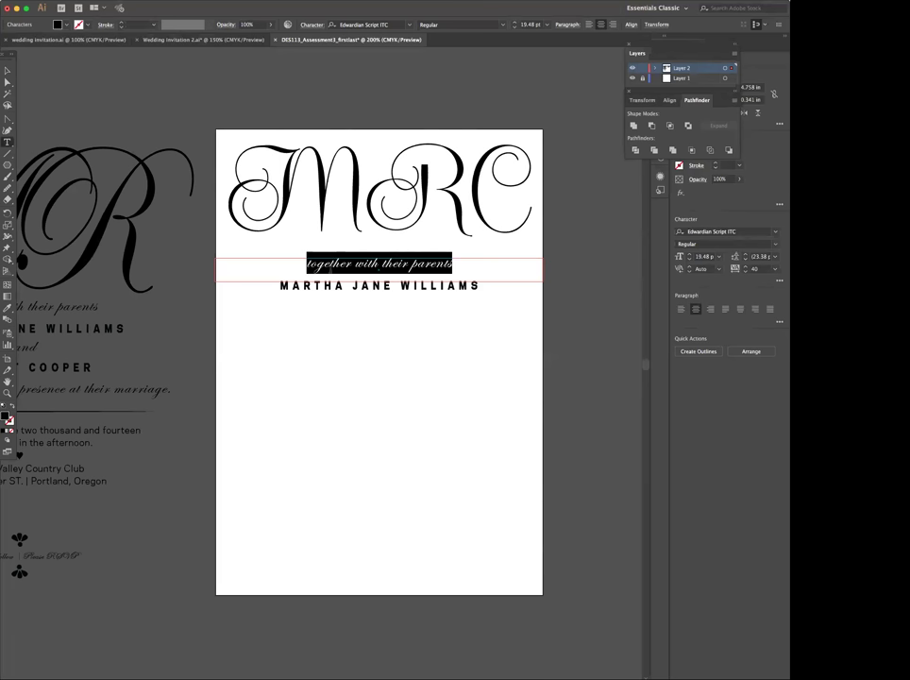
click(351, 258)
shift+click(453, 264)
shift+click(294, 259)
Place the text cursor near the start of "together with their parents" and extend the selection character by character across the line
click(310, 263)
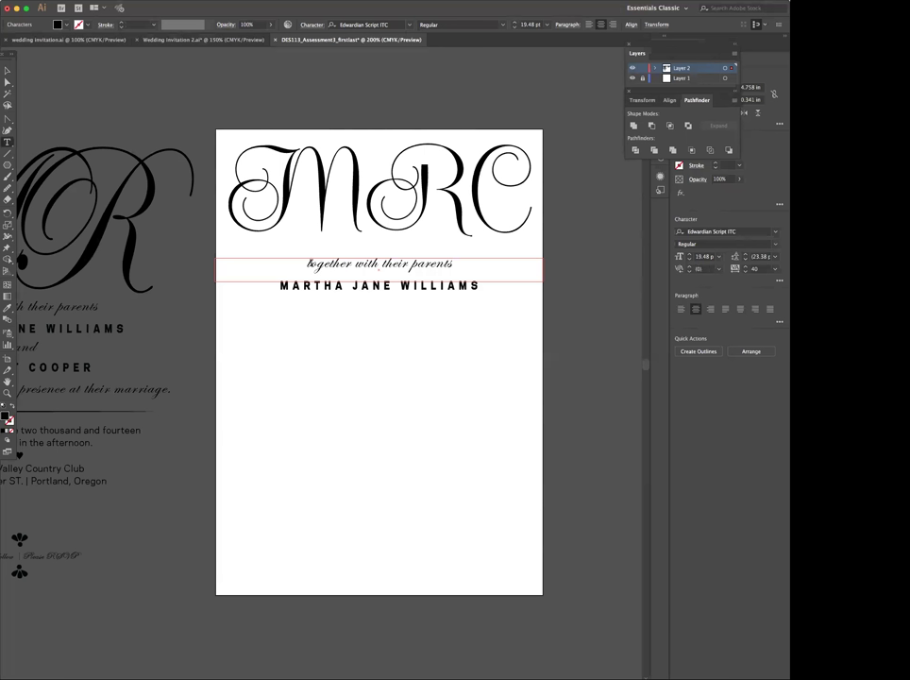
key(shift+Right)
key(shift+Right)
key(shift+Right)
key(shift+Right)
key(shift+Right)
key(shift+Right)
key(shift+Right)
key(shift+Right)
key(shift+Right)
key(shift+Right)
key(shift+Right)
key(shift+Right)
key(shift+Right)
key(shift+Right)
key(shift+Right)
key(shift+Right)
key(shift+Right)
key(shift+Right)
key(shift+Right)
key(shift+Right)
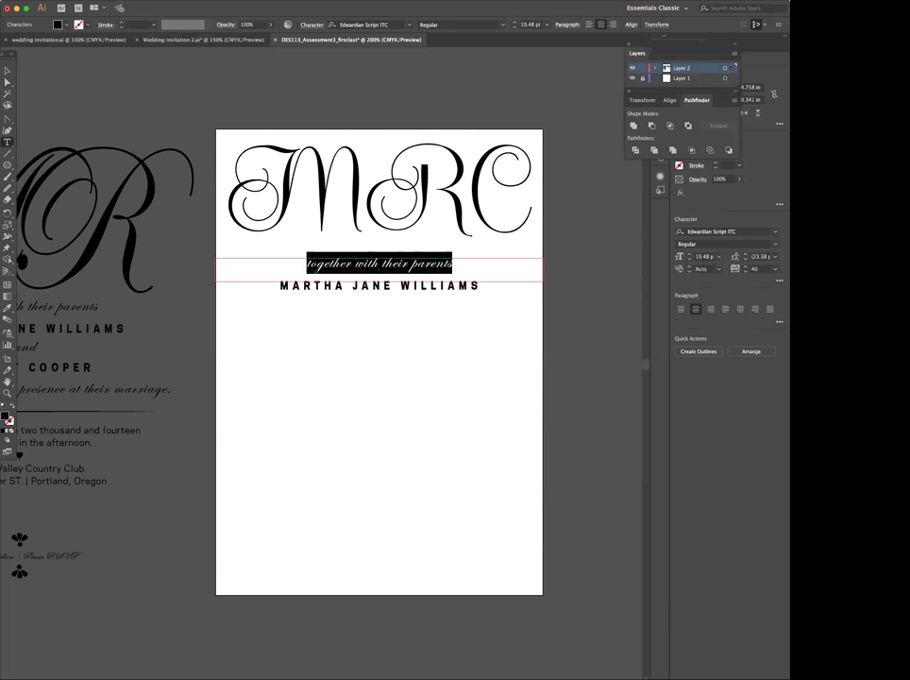
Highlight the whole text of the bride's name line, leave text editing and deselect
click(364, 285)
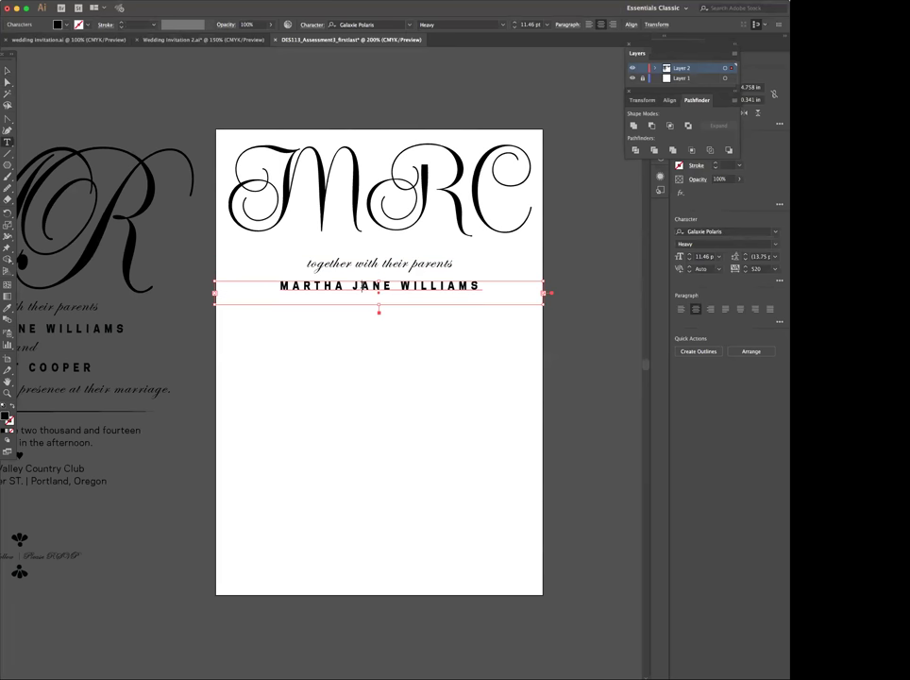
triple_click(363, 285)
click(6, 70)
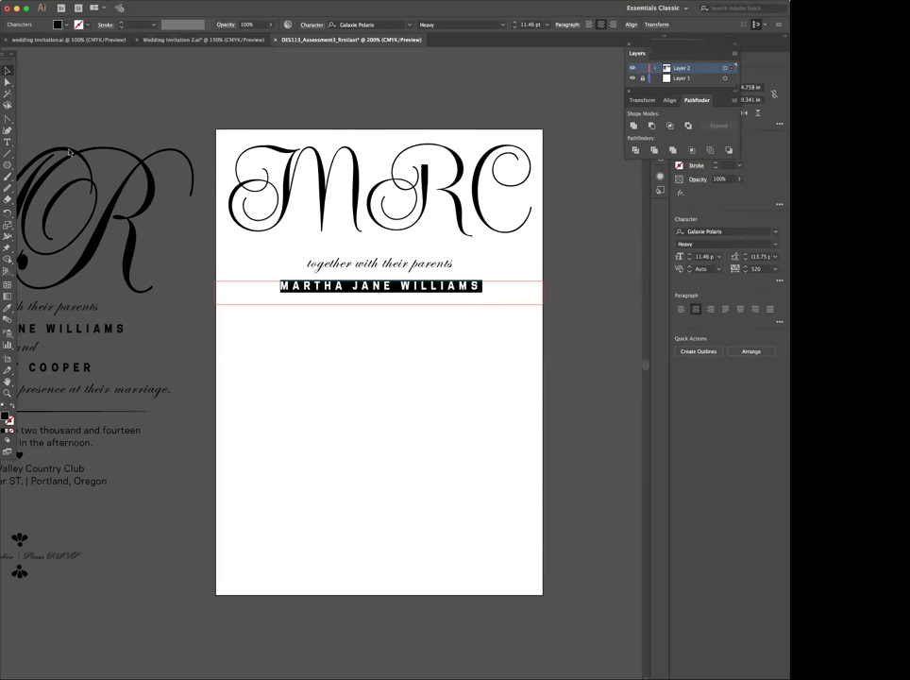
click(268, 300)
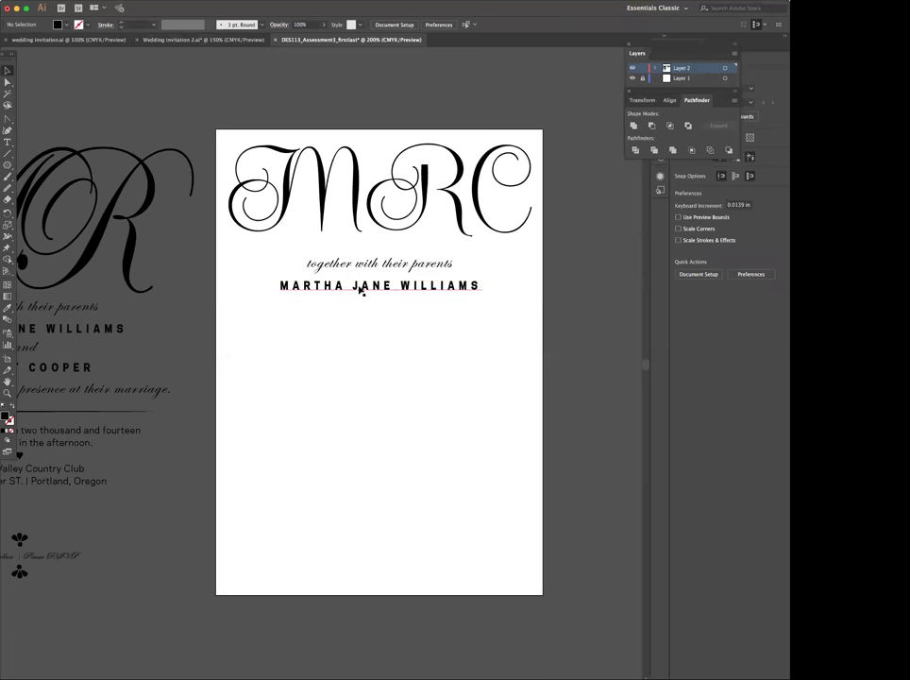
Move the bride's name line down, leaving a wider gap below "together with their parents", and deselect
drag(360, 290, 368, 325)
click(369, 319)
key(super+shift+z)
click(407, 390)
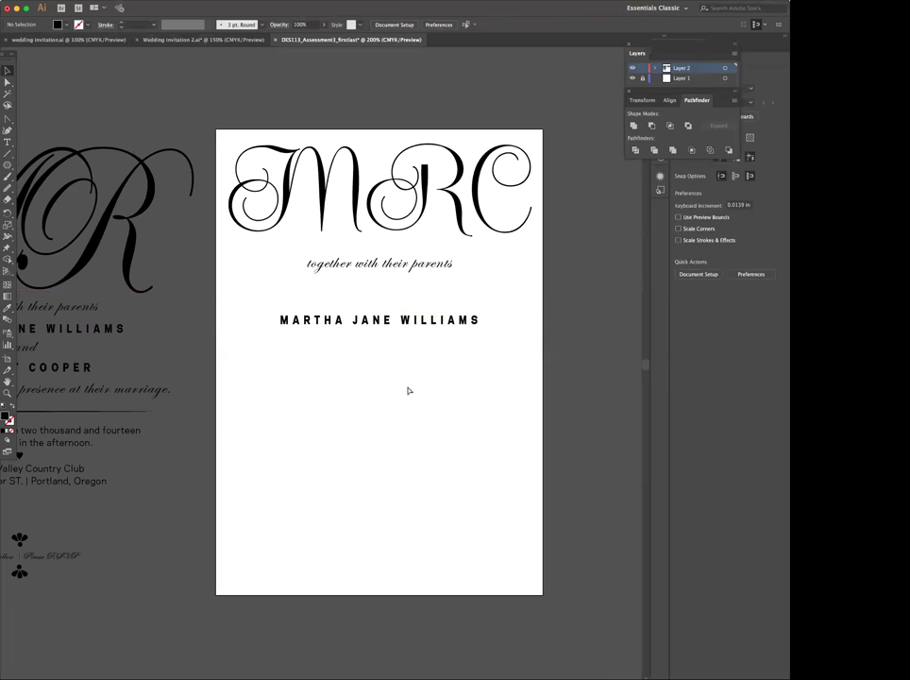
Undo the last downward move of the bride's name line
key(ctrl+z)
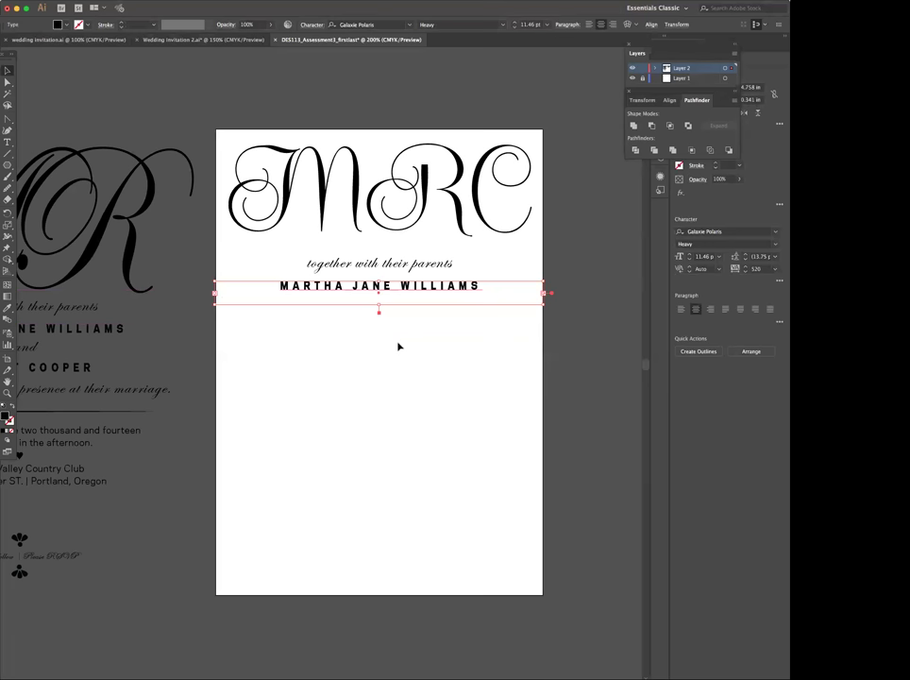
Try placing the bride's name line closer to and much farther below "together with their parents", undoing each move
drag(368, 295, 368, 281)
click(325, 310)
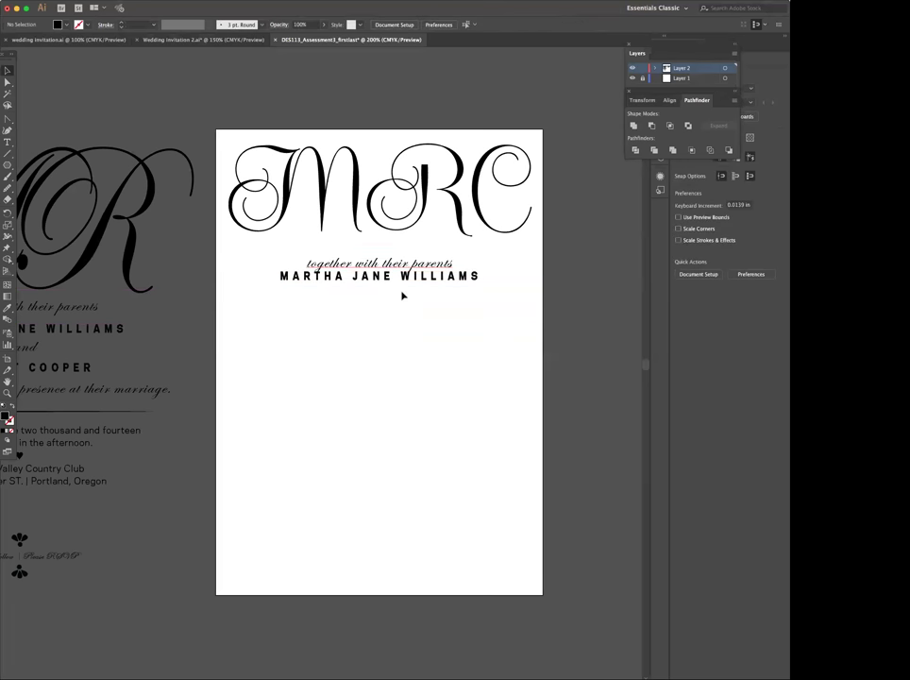
key(ctrl+z)
drag(377, 309, 376, 378)
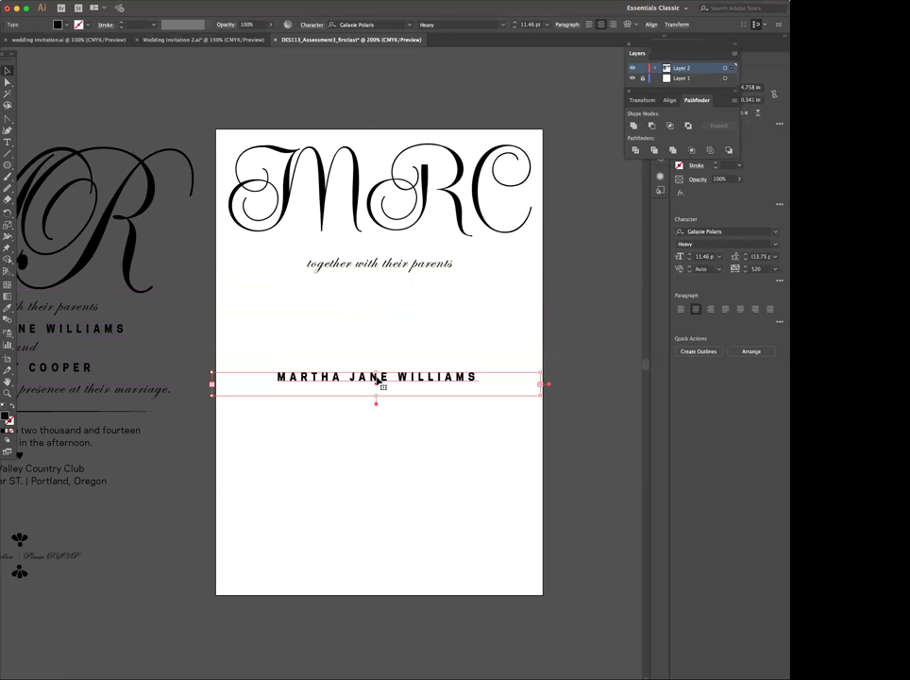
key(super+z)
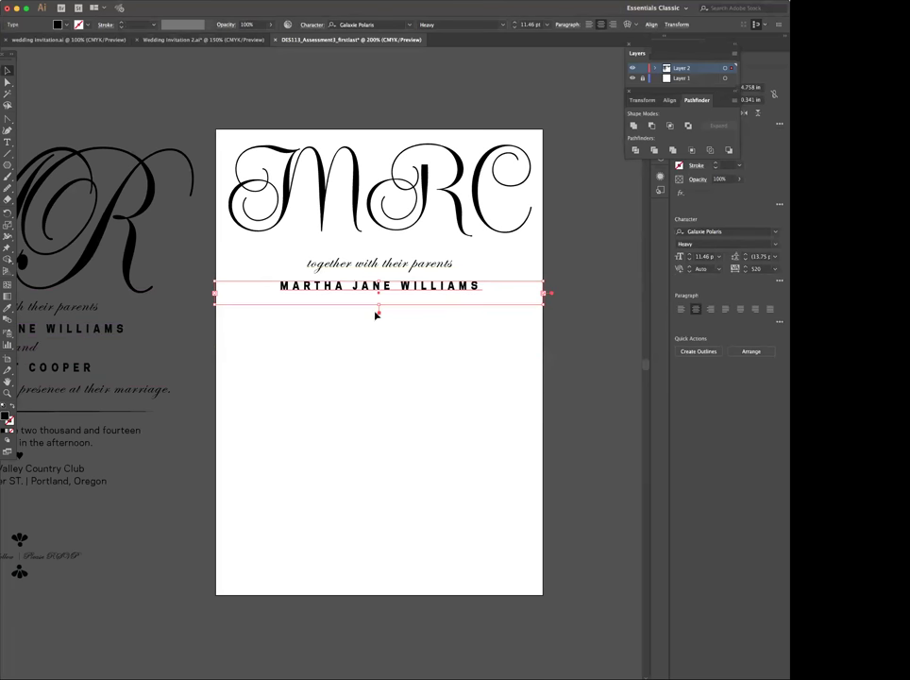
Move the "and", groom's name and "request the honor of your presence" lines from the sample to below the bride's name on the artboard
scroll(375, 315, left, 5)
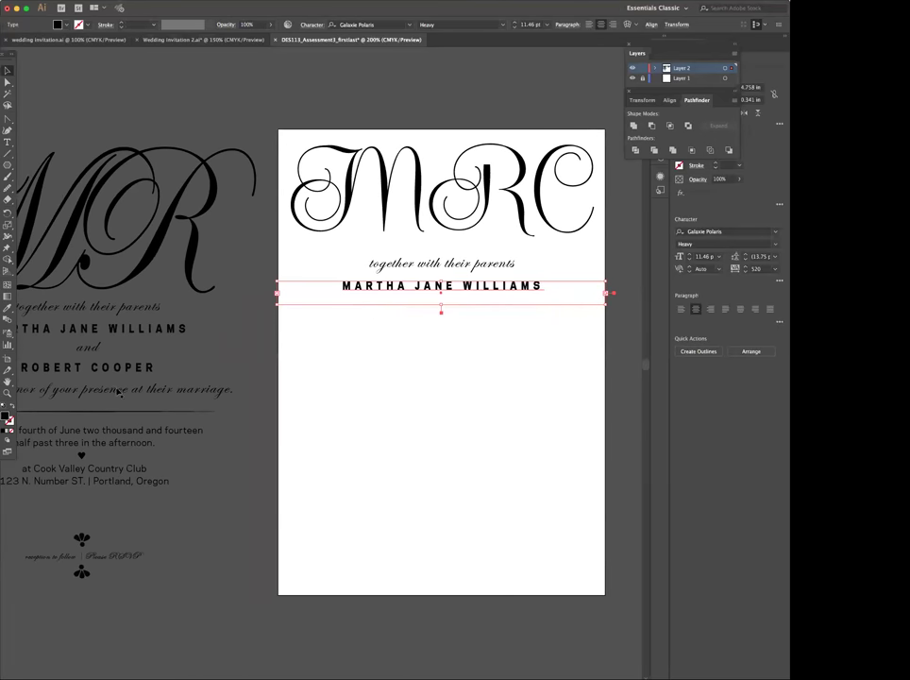
click(119, 393)
shift+click(117, 393)
drag(372, 376, 470, 353)
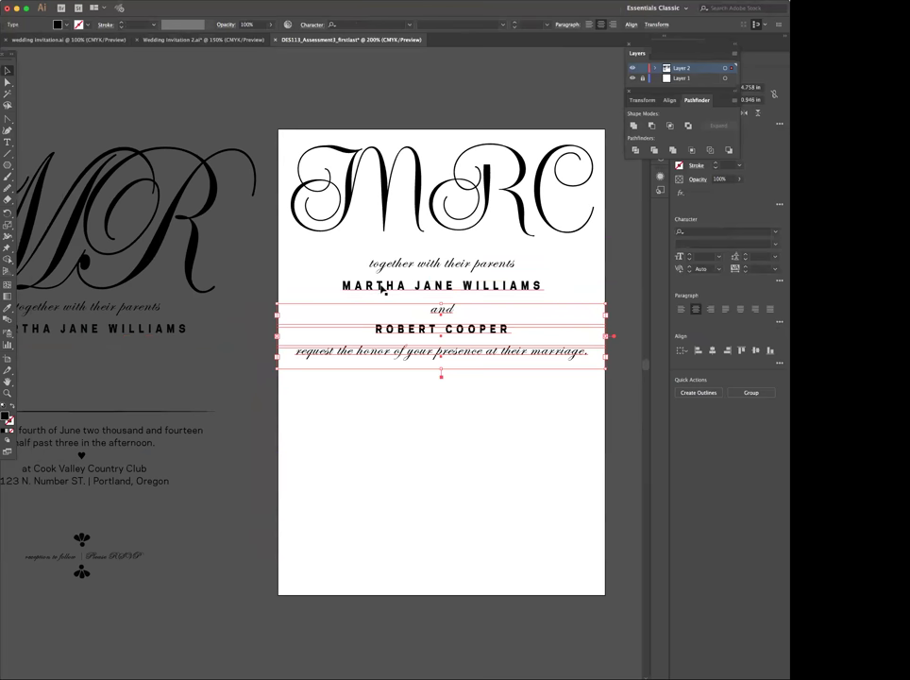
click(251, 176)
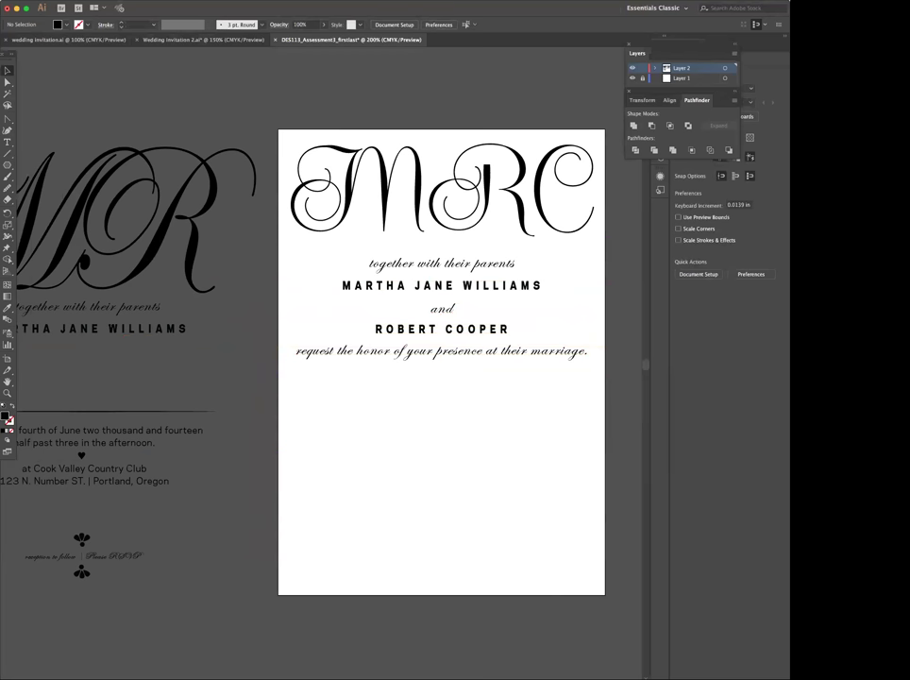
Try nudging the "and", groom's name and "request the honor" lines sideways and back, and deselect
click(213, 1)
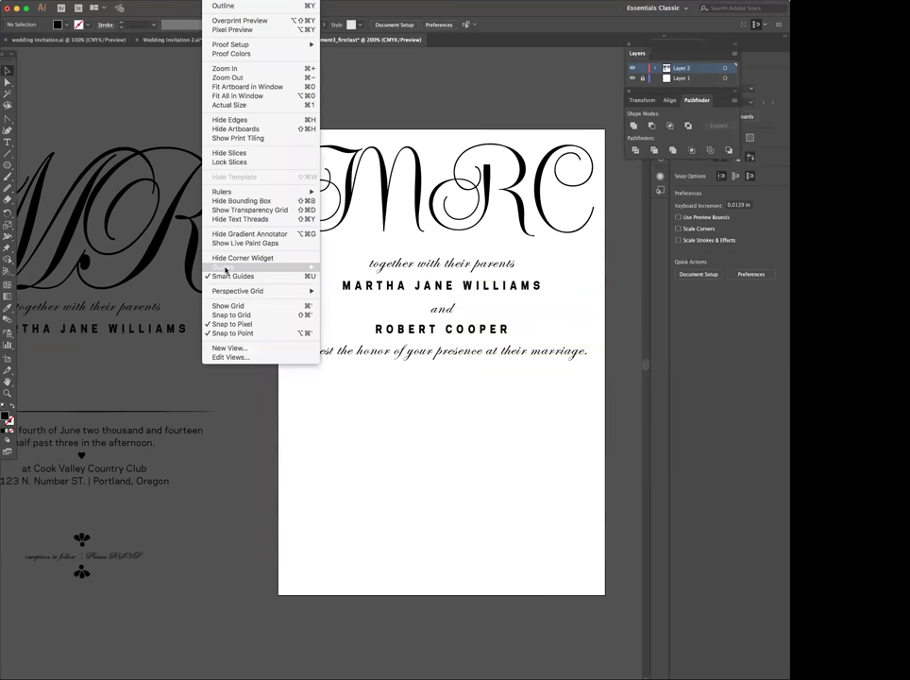
click(345, 244)
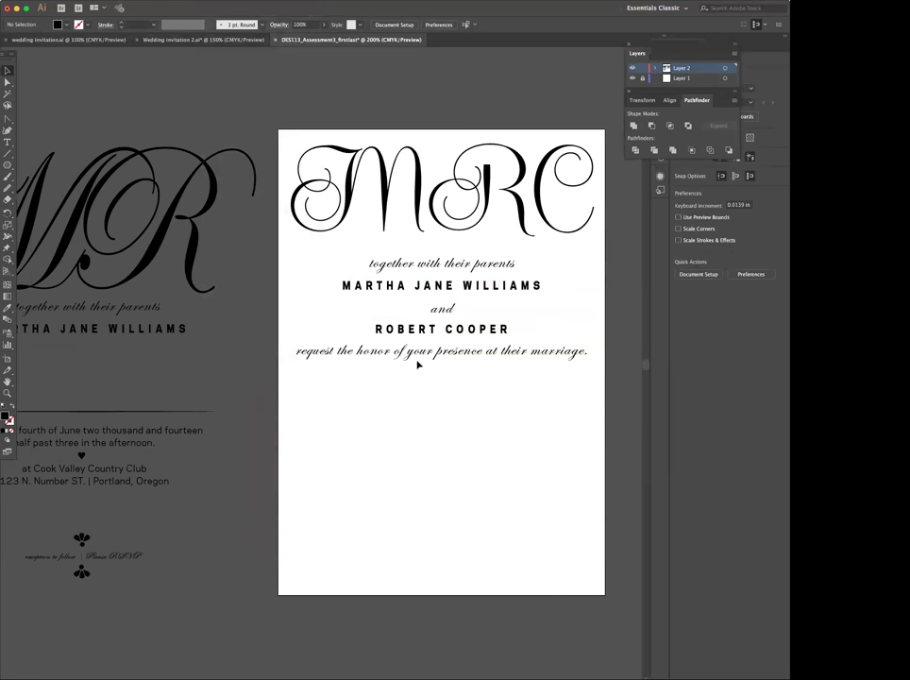
drag(453, 378, 442, 315)
drag(440, 312, 444, 313)
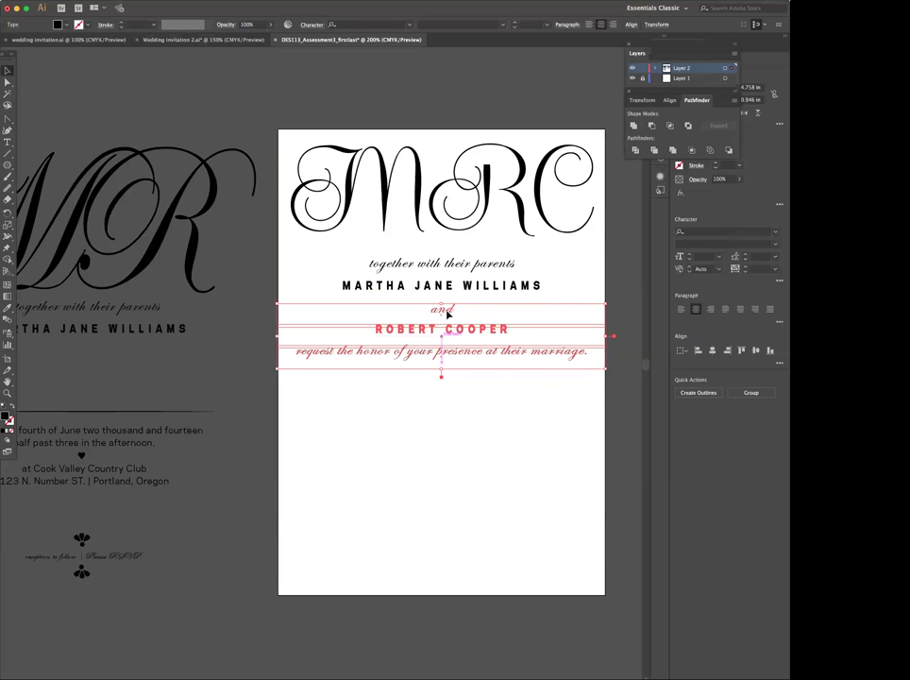
drag(447, 314, 448, 314)
key(Right)
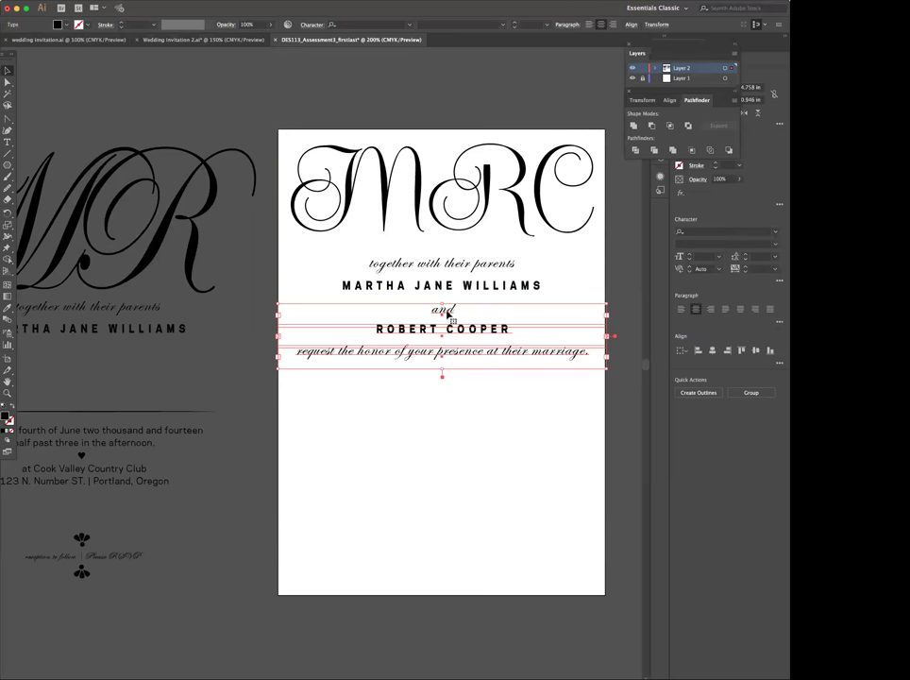
key(Left)
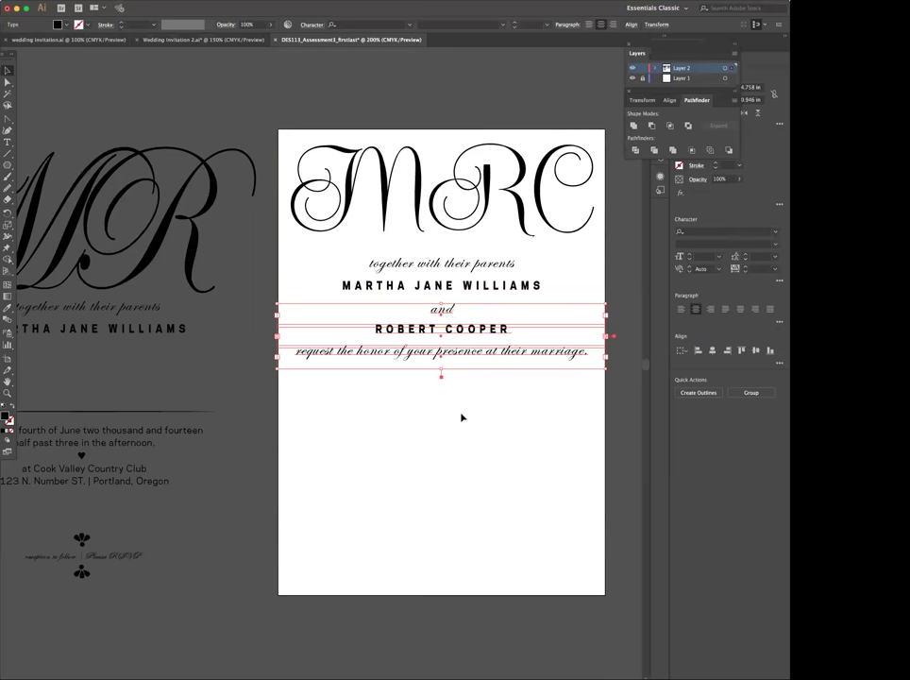
click(464, 416)
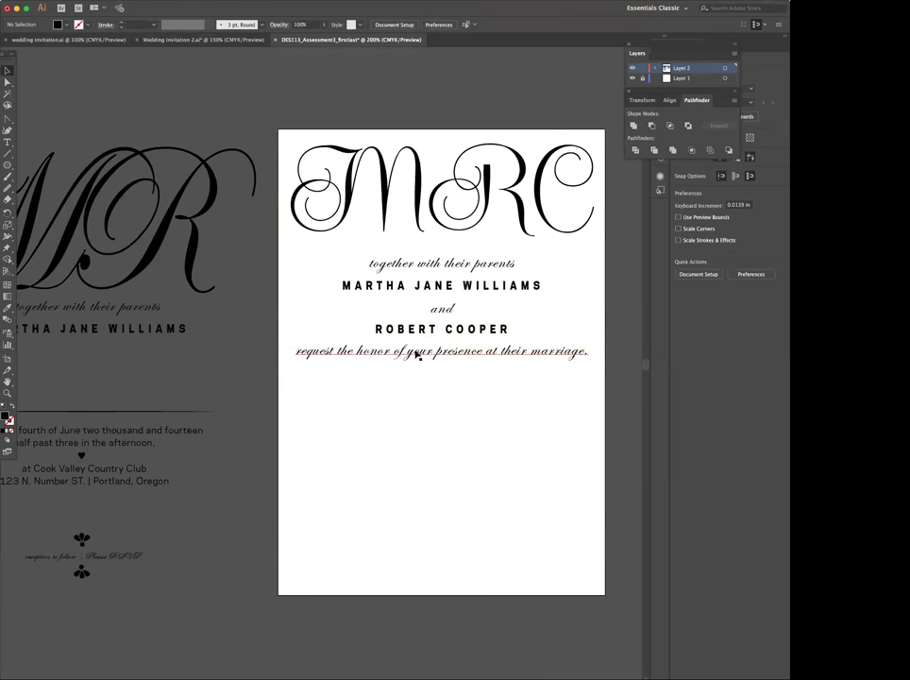
click(415, 354)
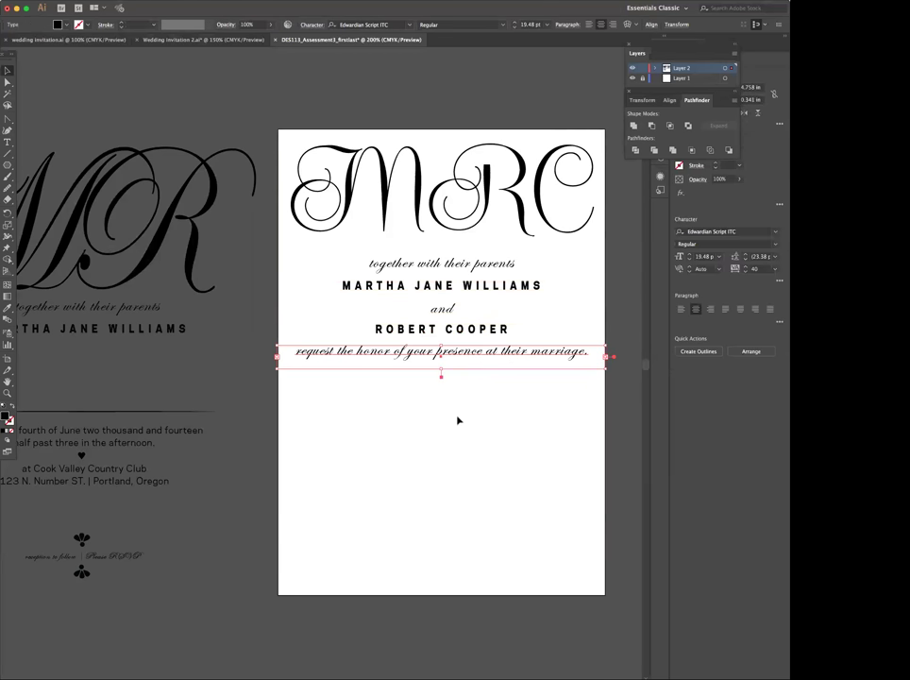
click(483, 375)
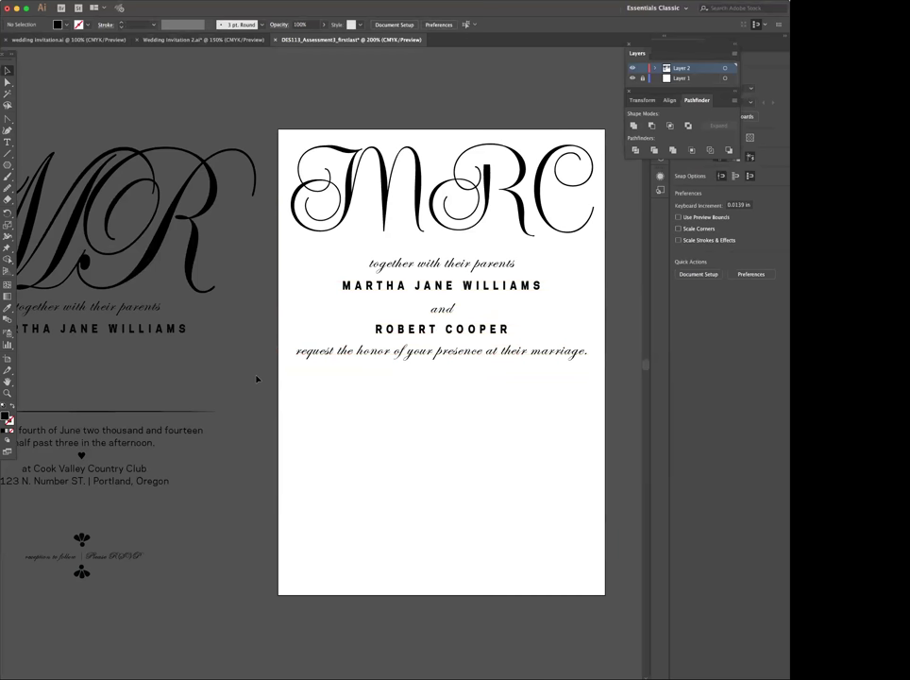
Copy the sample's tapered divider line onto the artboard below the "request the honor" line and deselect
scroll(321, 416, down, 1)
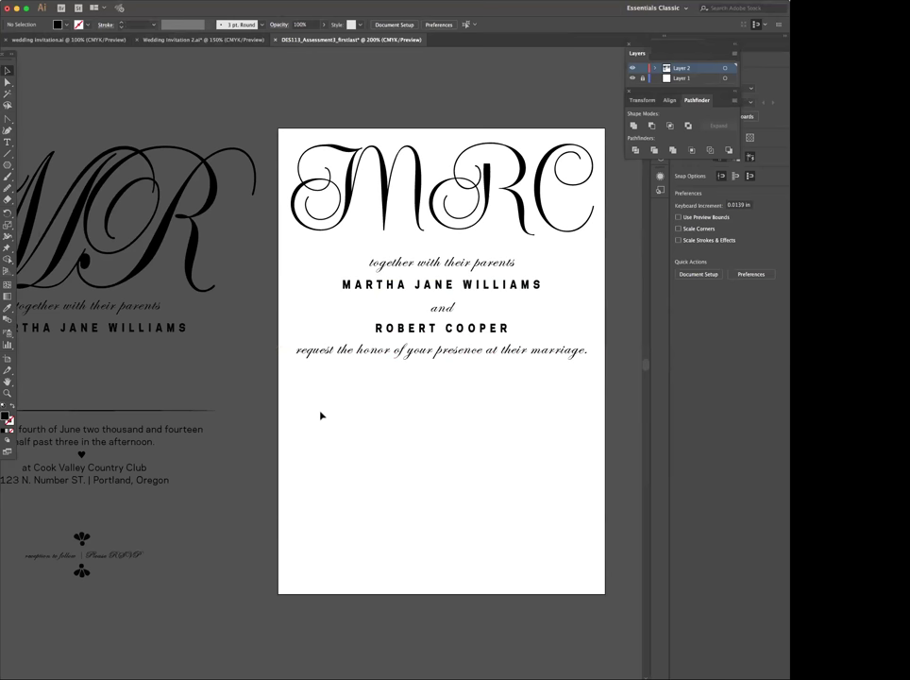
click(102, 411)
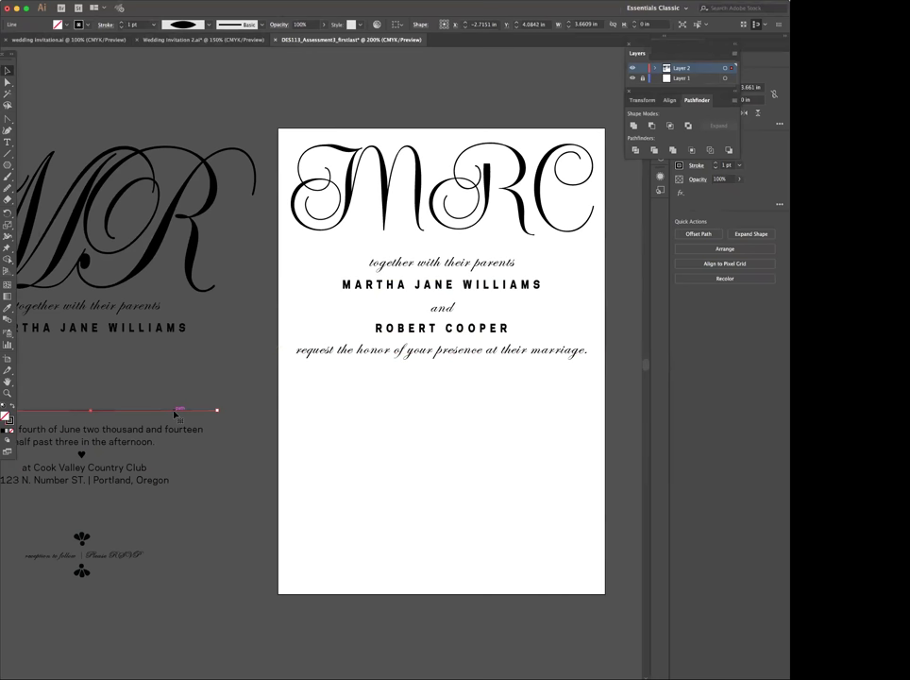
drag(197, 415, 526, 377)
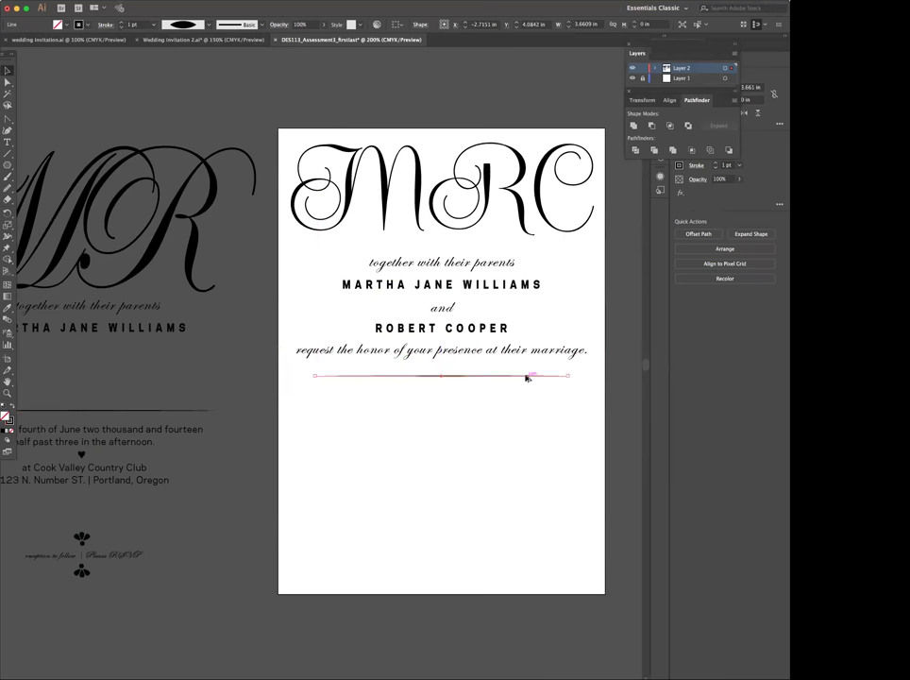
click(438, 385)
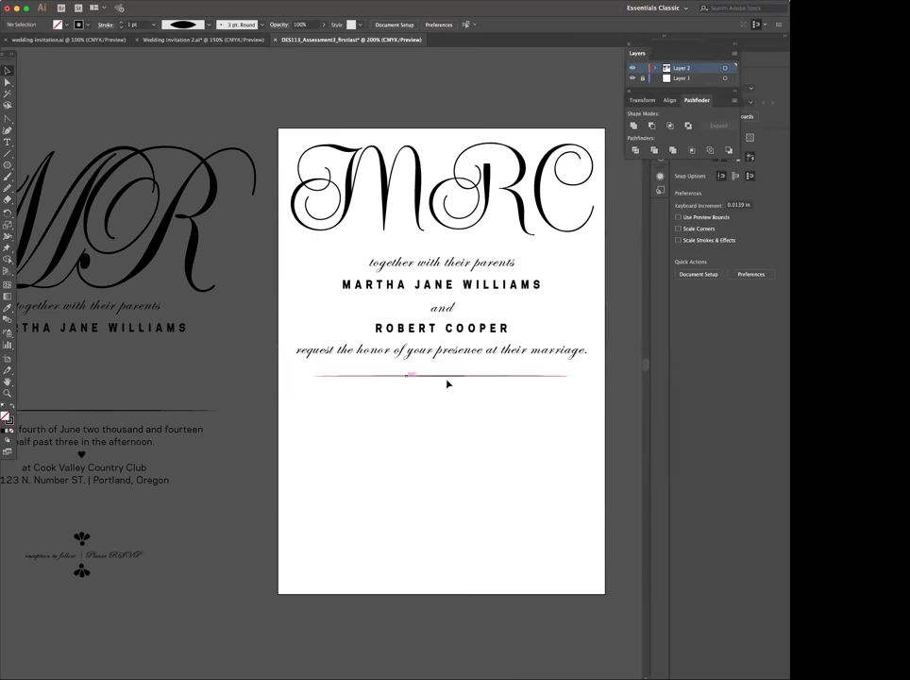
Draw a straight horizontal line about 3.67 in long just below the copied tapered divider, and delete that copy
click(7, 154)
drag(313, 383, 567, 384)
key(v)
drag(95, 97, 400, 256)
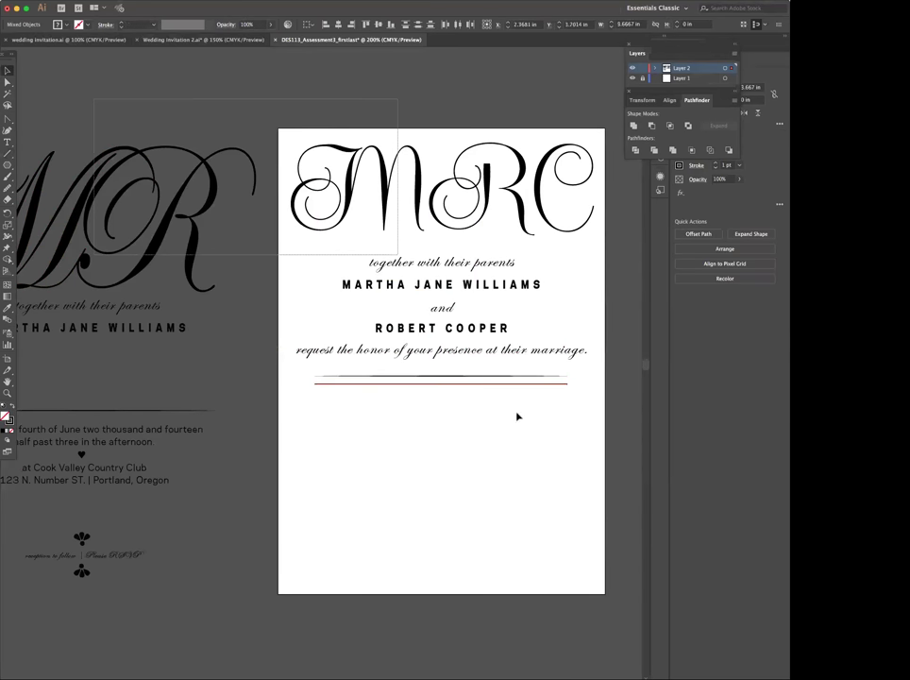
click(497, 378)
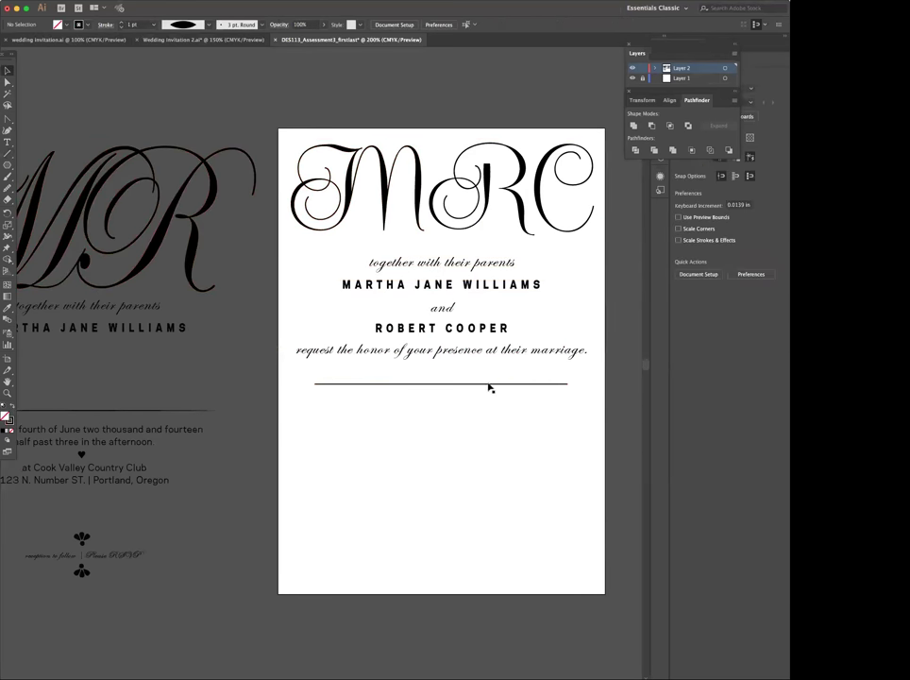
Move the new divider line up to Y 3.5347 in below the "request the honor" line, centered at X 2.375 in
key(shift+Up)
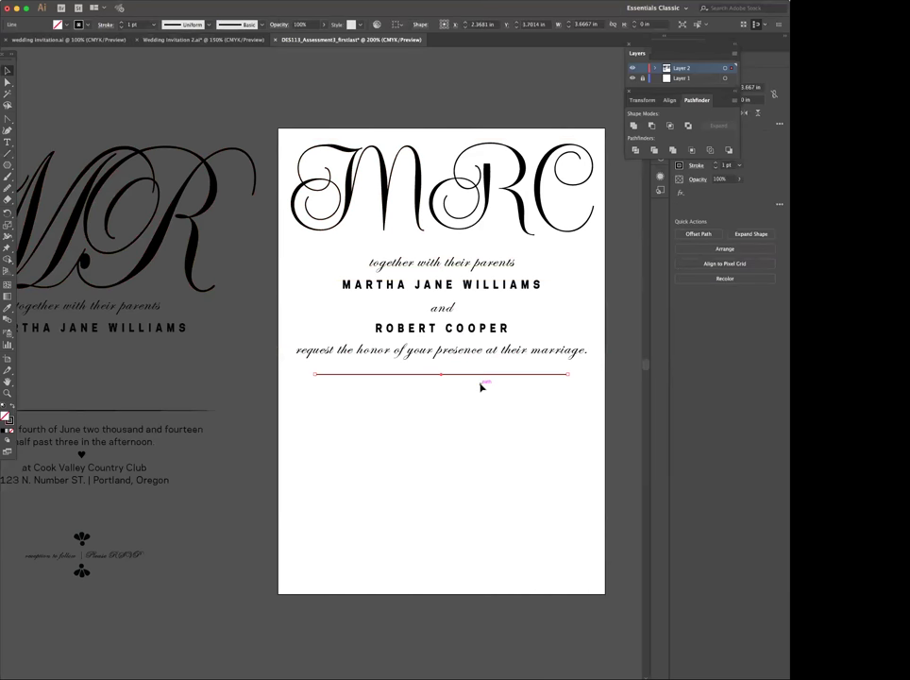
key(Up)
key(Up)
key(Up)
key(Up)
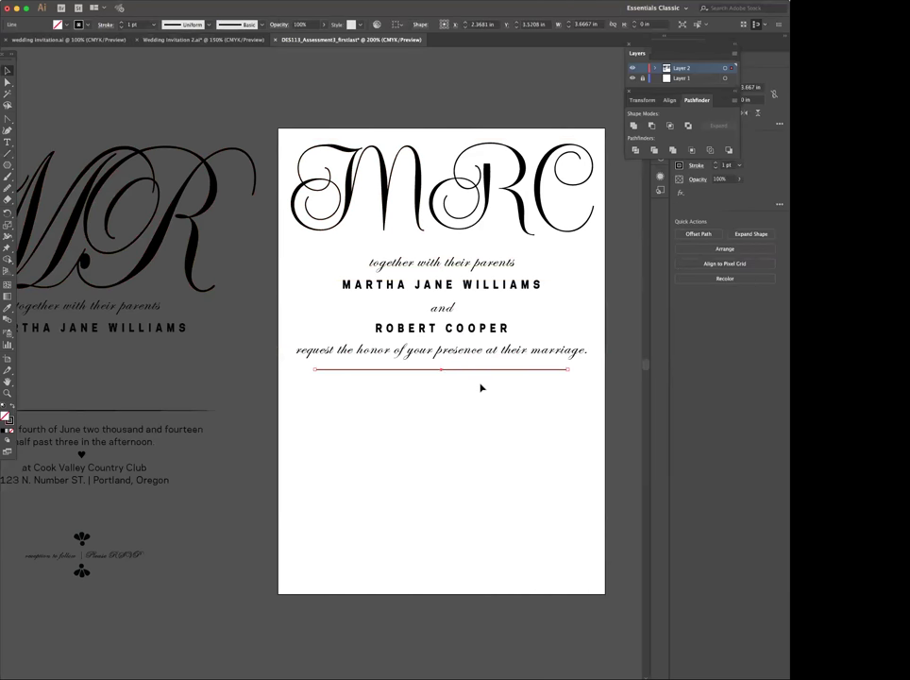
key(Down)
key(Down)
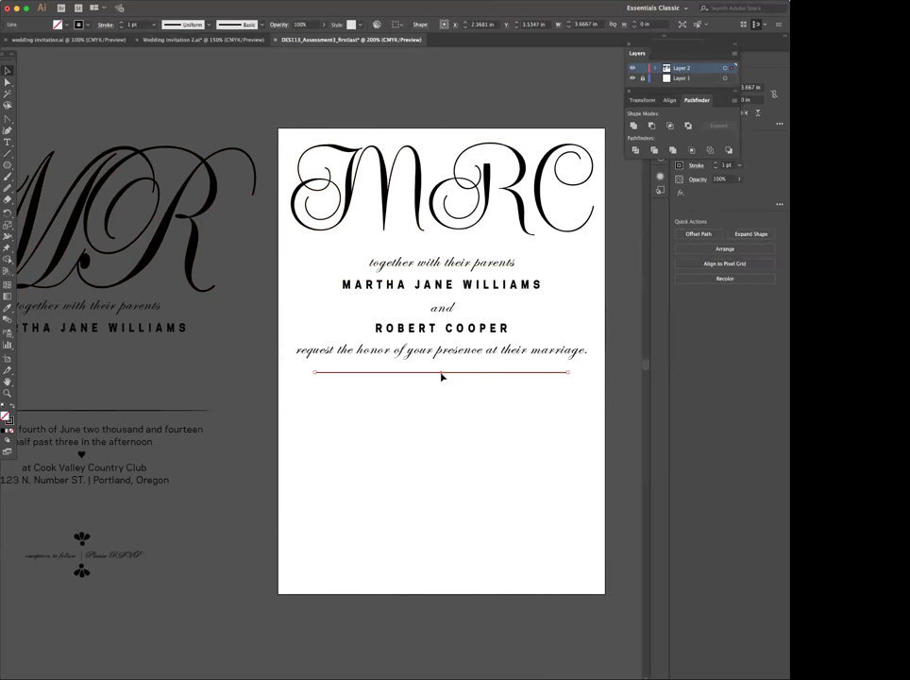
drag(442, 373, 450, 377)
Show the full Stroke options and place them in the empty area below the divider line
click(177, 0)
mouse_move(241, 0)
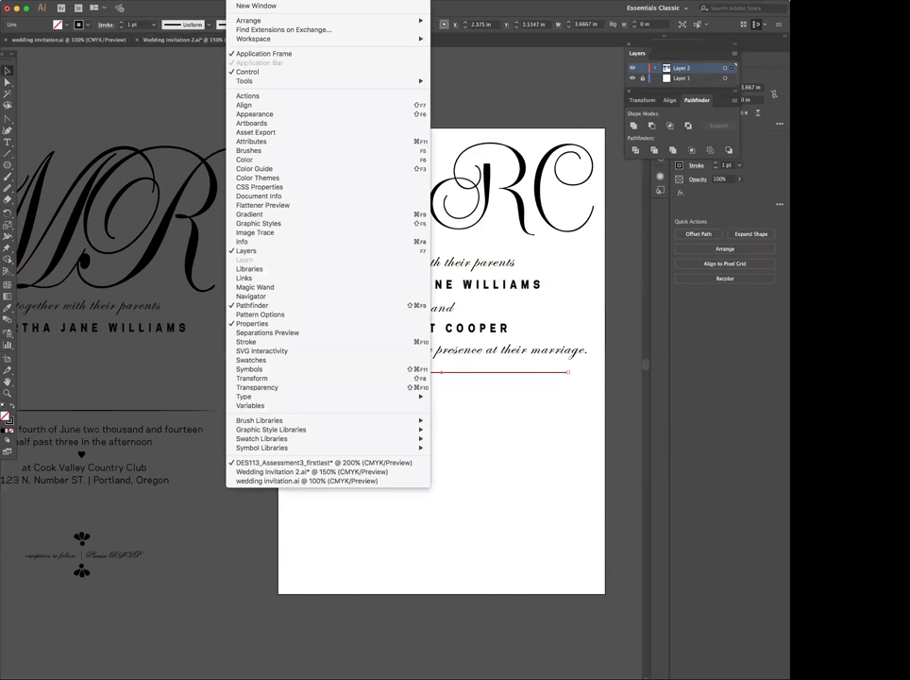
click(248, 345)
drag(571, 118, 595, 126)
click(548, 127)
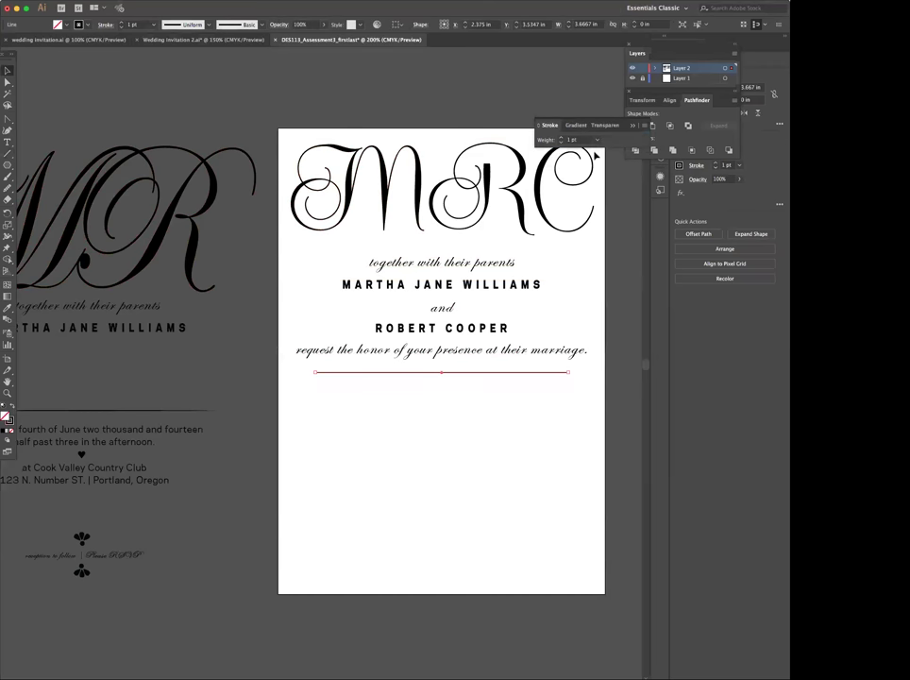
click(537, 127)
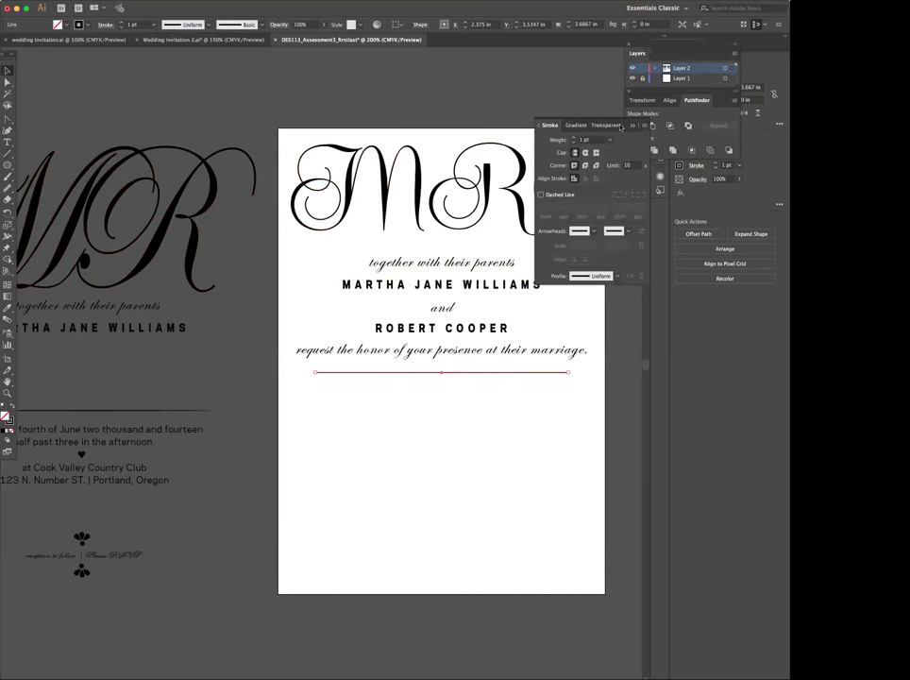
mouse_move(550, 124)
mouse_down()
mouse_move(404, 289)
mouse_move(394, 391)
mouse_move(473, 410)
mouse_move(400, 408)
mouse_up()
Set the divider line's stroke weight to 0.5 pt and deselect it
click(424, 420)
click(423, 420)
click(424, 420)
click(424, 420)
click(424, 420)
click(423, 425)
click(423, 425)
click(423, 425)
click(423, 425)
click(423, 425)
click(423, 425)
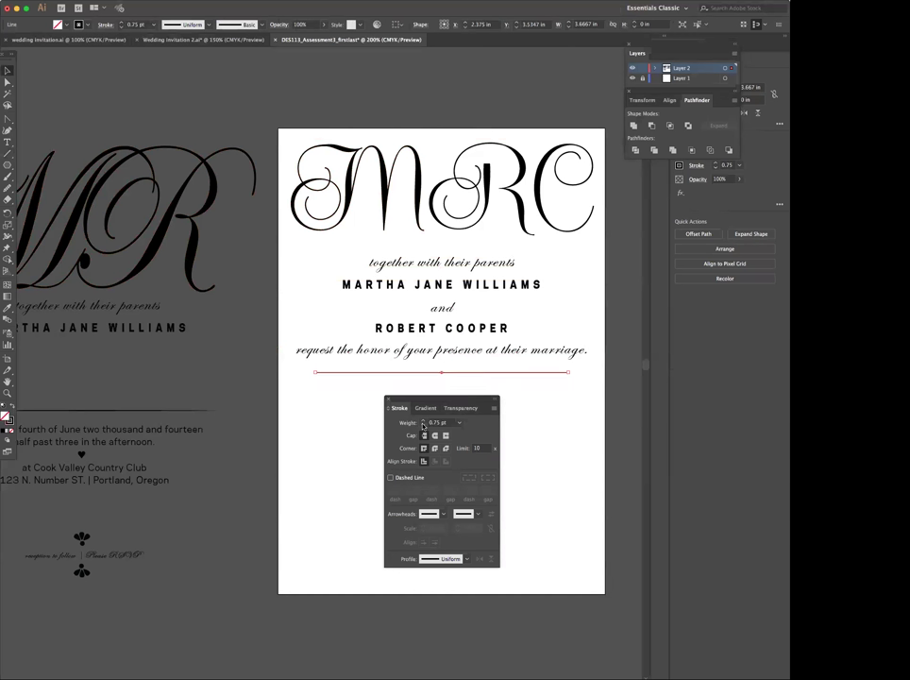
click(422, 425)
click(478, 394)
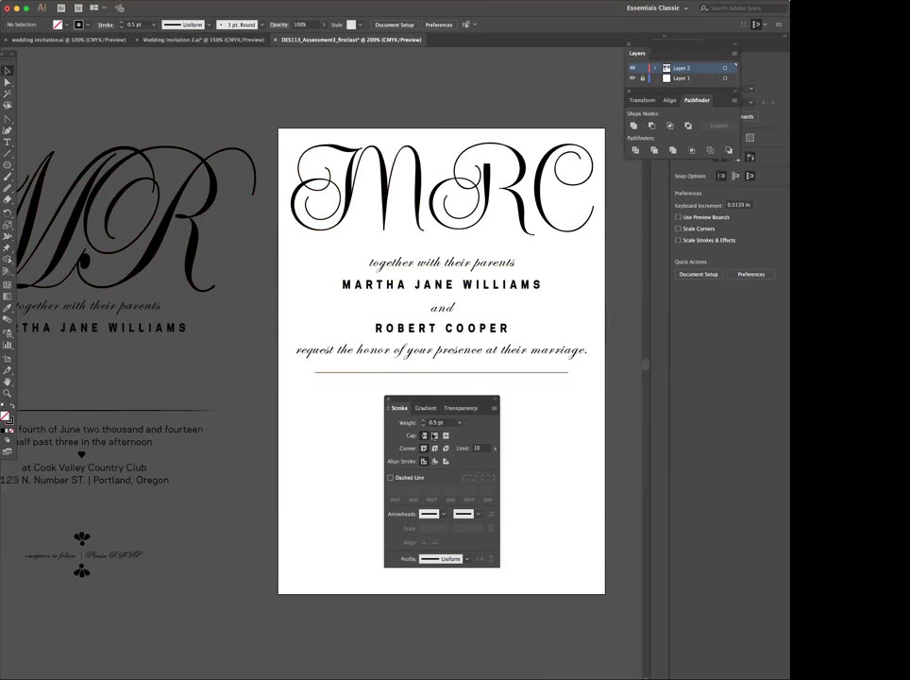
Give the divider line round caps and the lens-shaped width profile that tapers at both ends
click(423, 373)
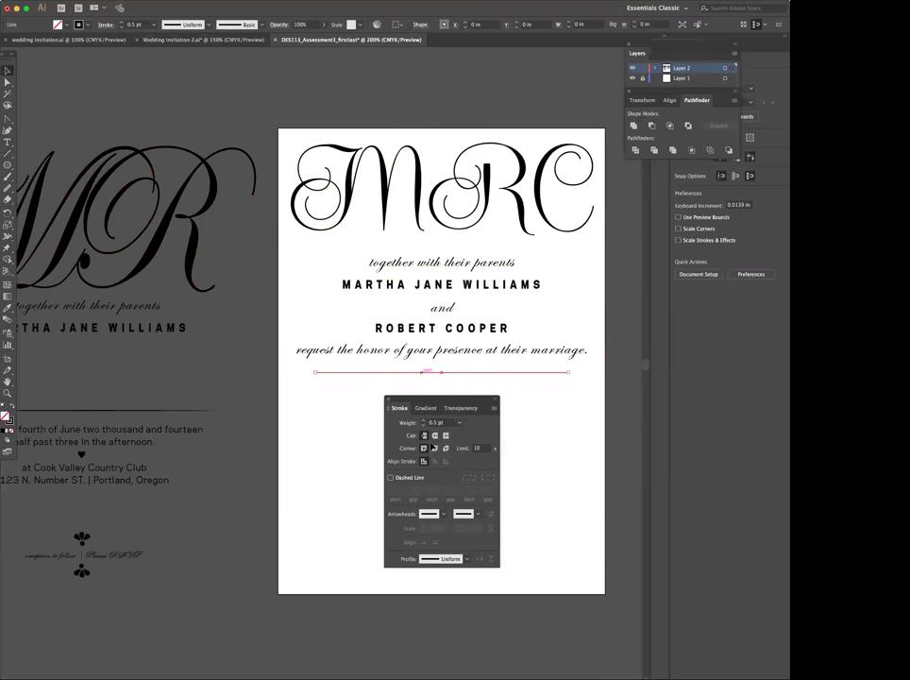
click(540, 434)
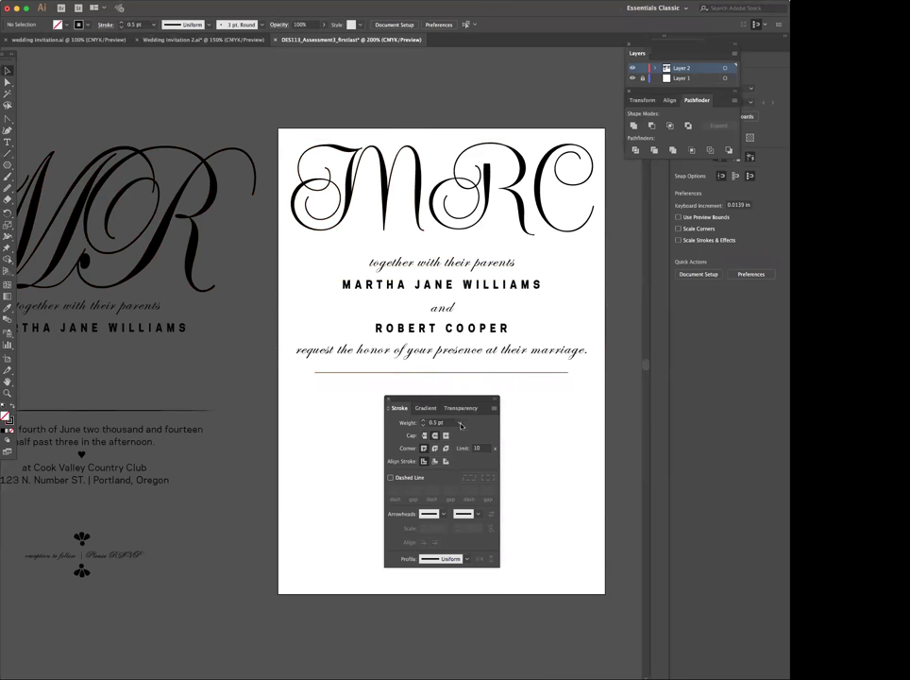
click(466, 558)
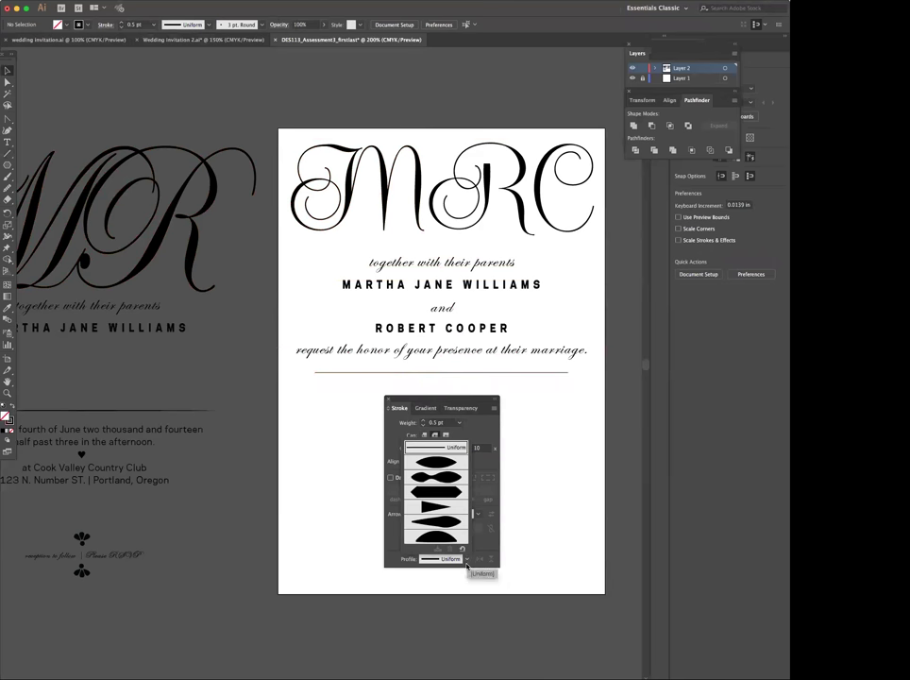
click(436, 461)
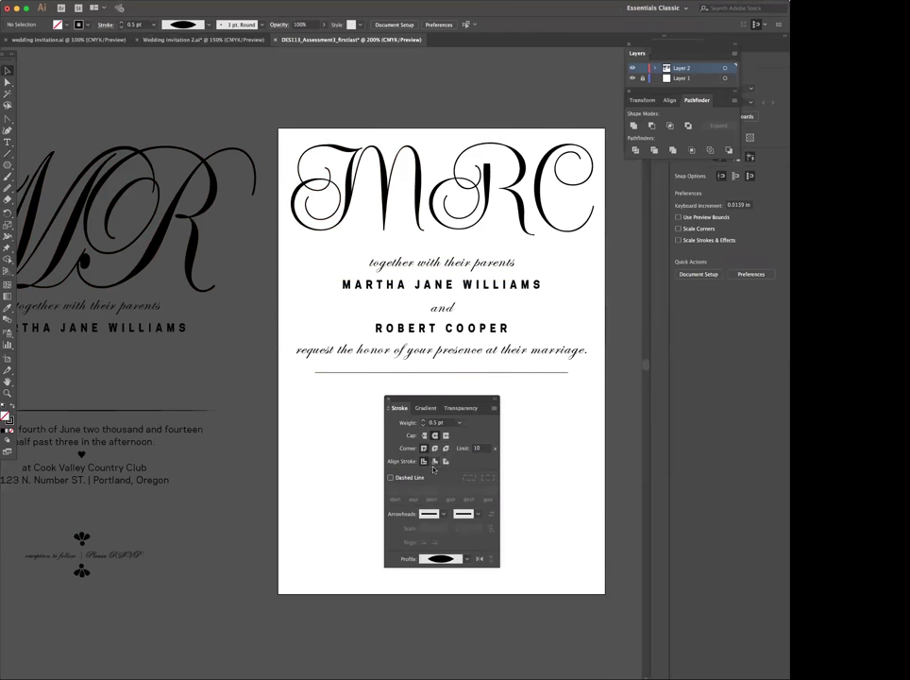
click(415, 372)
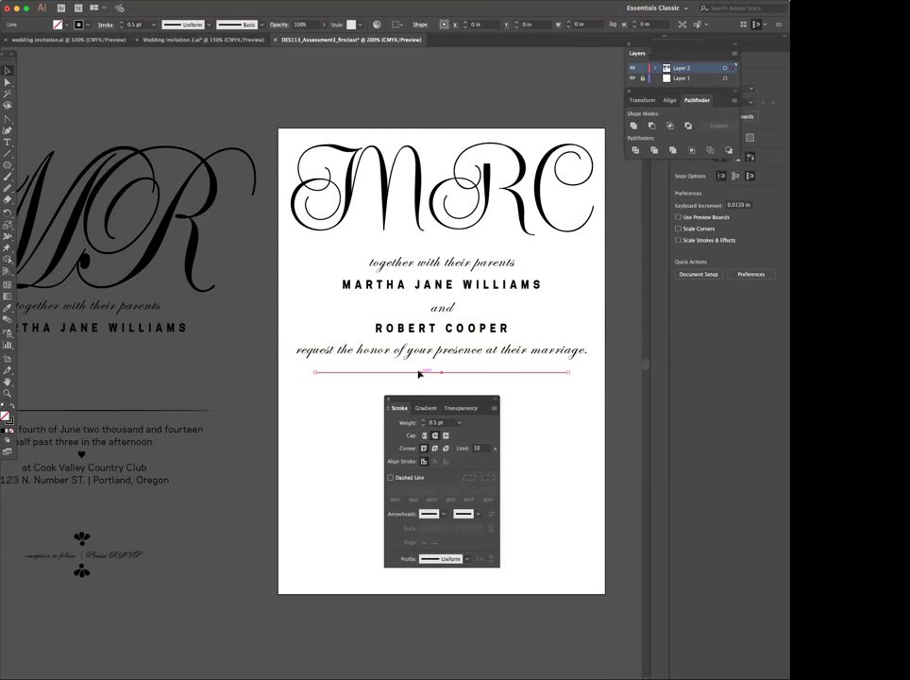
click(467, 559)
click(432, 463)
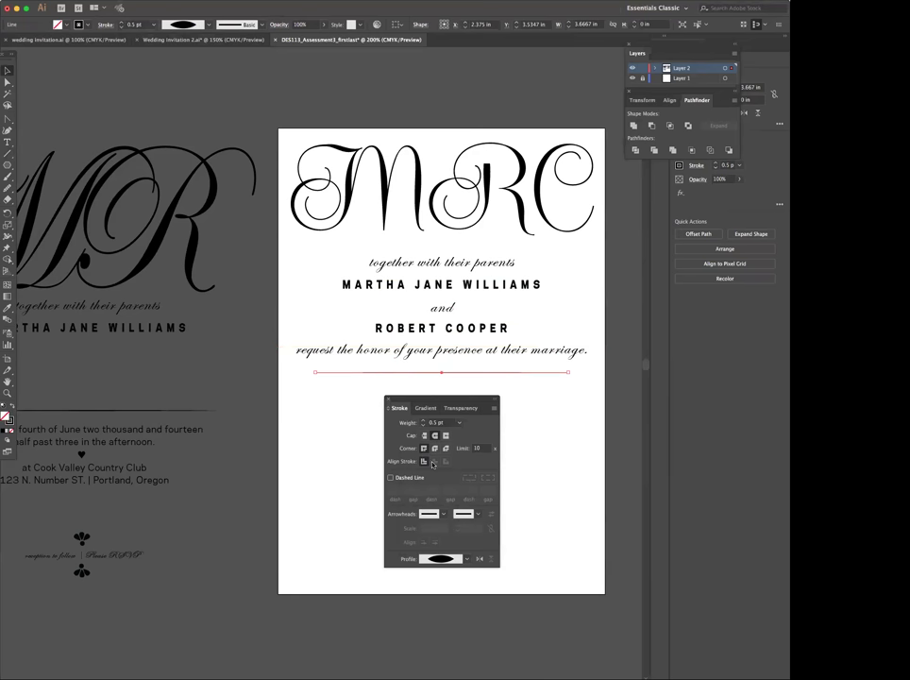
Thicken the divider line's stroke to 7 pt to try out the heavier tapered profile, and deselect it
click(538, 510)
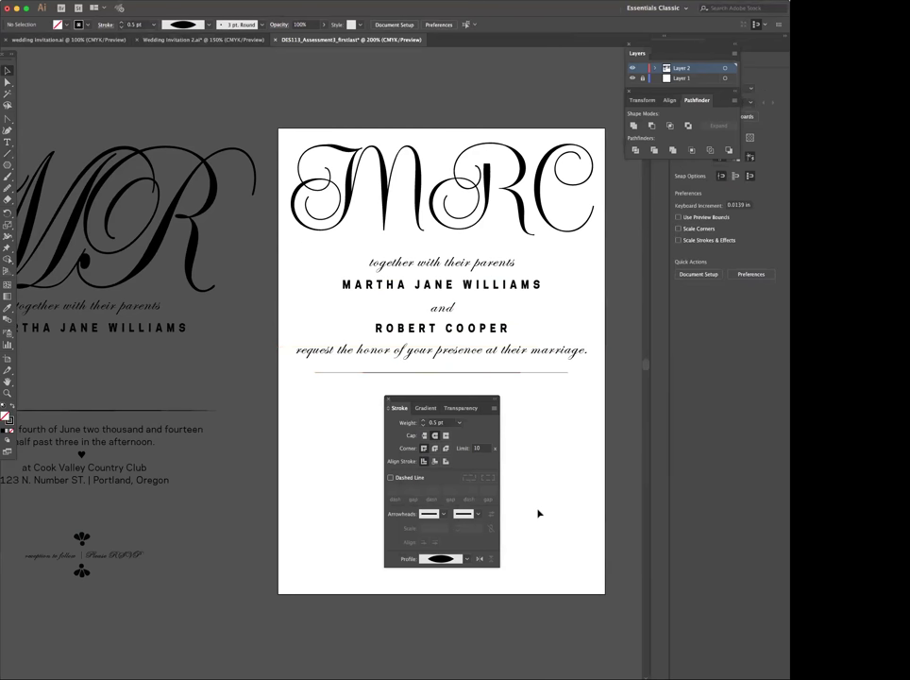
click(463, 373)
click(423, 420)
click(423, 420)
click(423, 420)
click(422, 420)
click(422, 420)
click(423, 420)
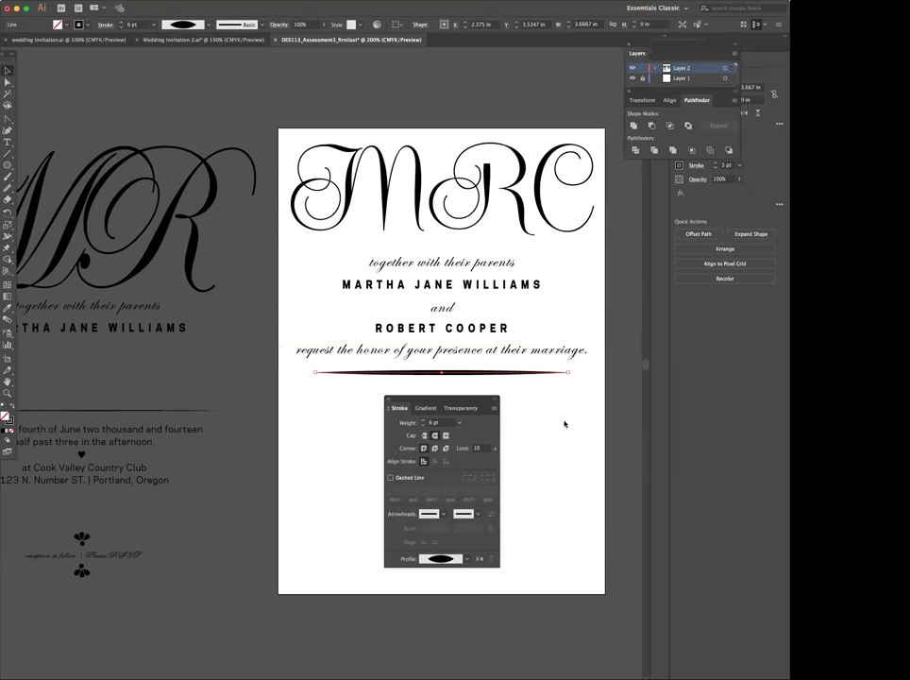
click(565, 425)
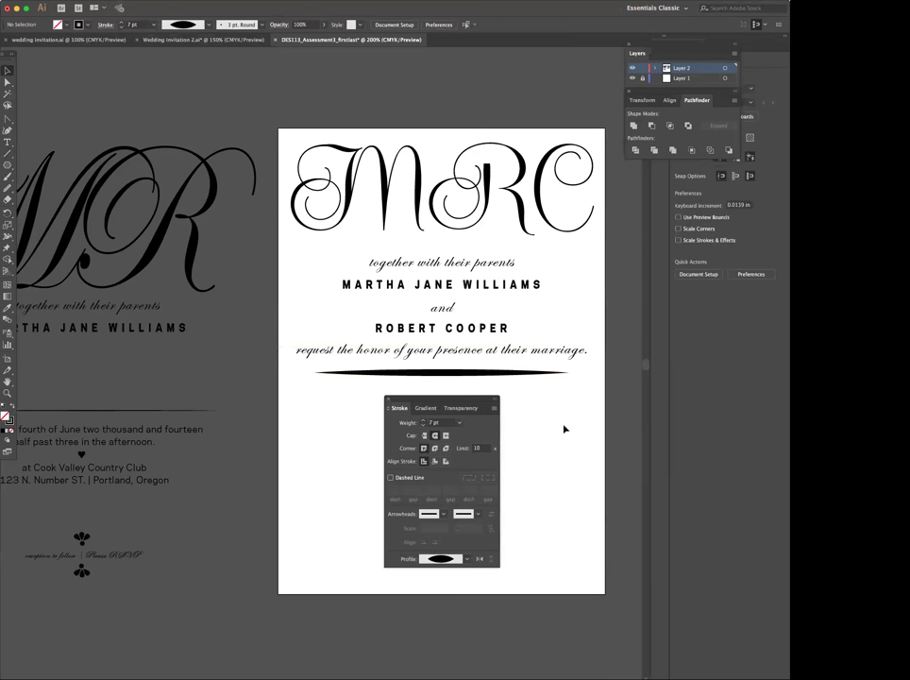
Reduce the divider line's stroke weight to 1 pt and deselect it
click(461, 373)
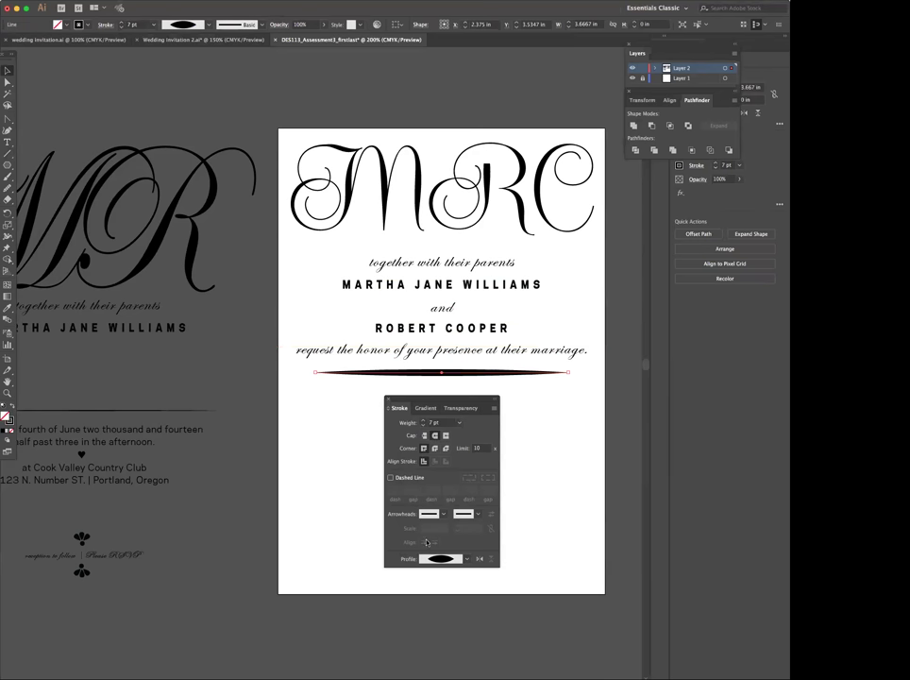
click(424, 424)
click(424, 425)
click(423, 425)
click(424, 425)
click(424, 425)
click(424, 426)
click(541, 439)
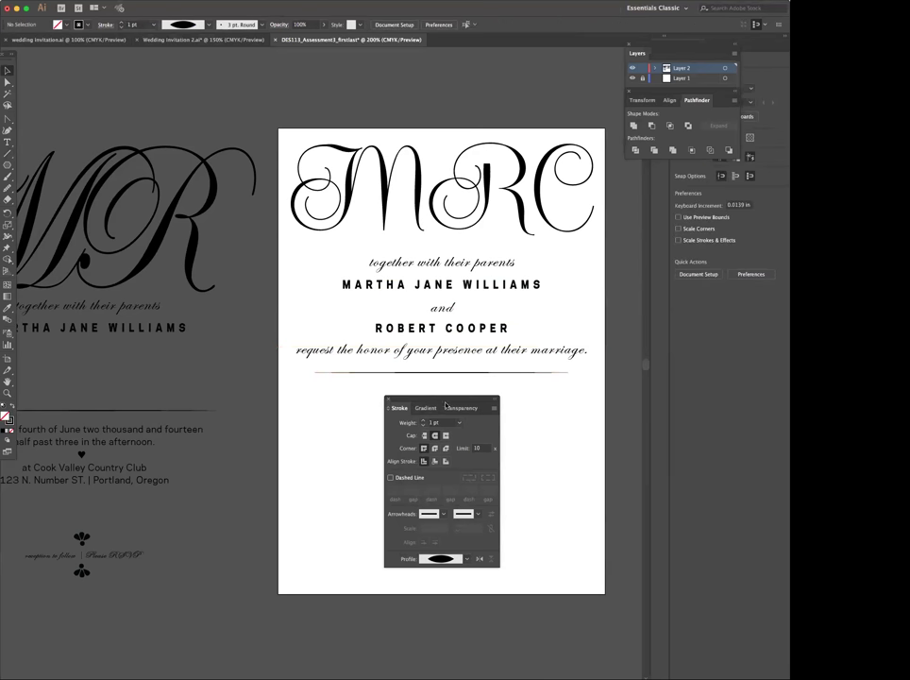
Clear the Stroke options off the artboard and copy the sample's date and venue text block to below the divider line
mouse_move(445, 402)
mouse_down()
mouse_move(500, 411)
mouse_move(463, 438)
mouse_move(715, 370)
mouse_move(721, 388)
mouse_up()
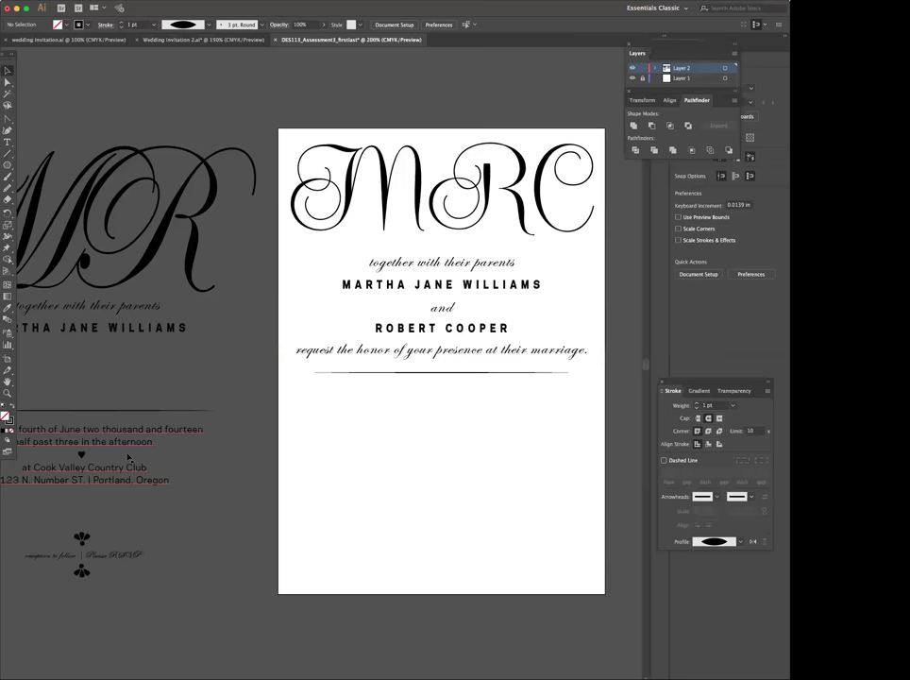
click(128, 453)
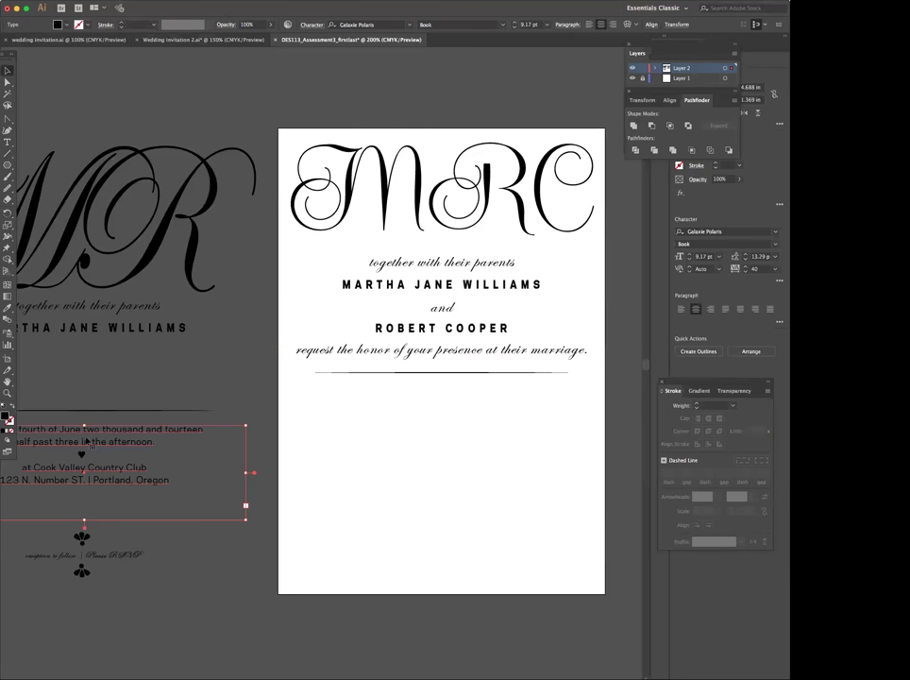
drag(88, 441, 441, 410)
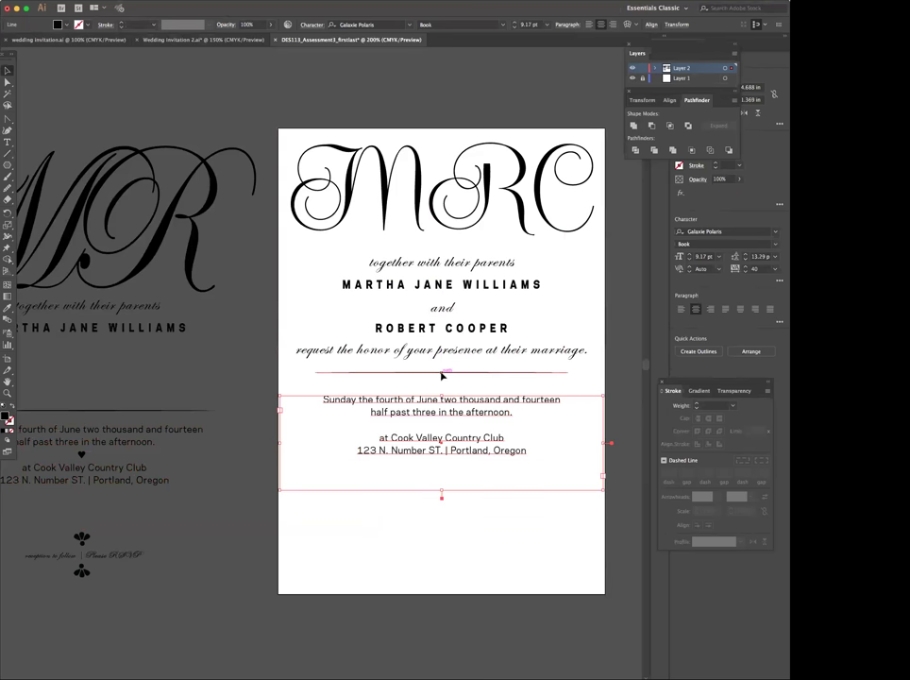
Nudge the divider line down to Y 3.5764 in, between the "request the honor" line and the date text
click(441, 373)
key(Down)
key(Down)
key(Down)
key(Down)
key(Down)
key(Down)
key(Down)
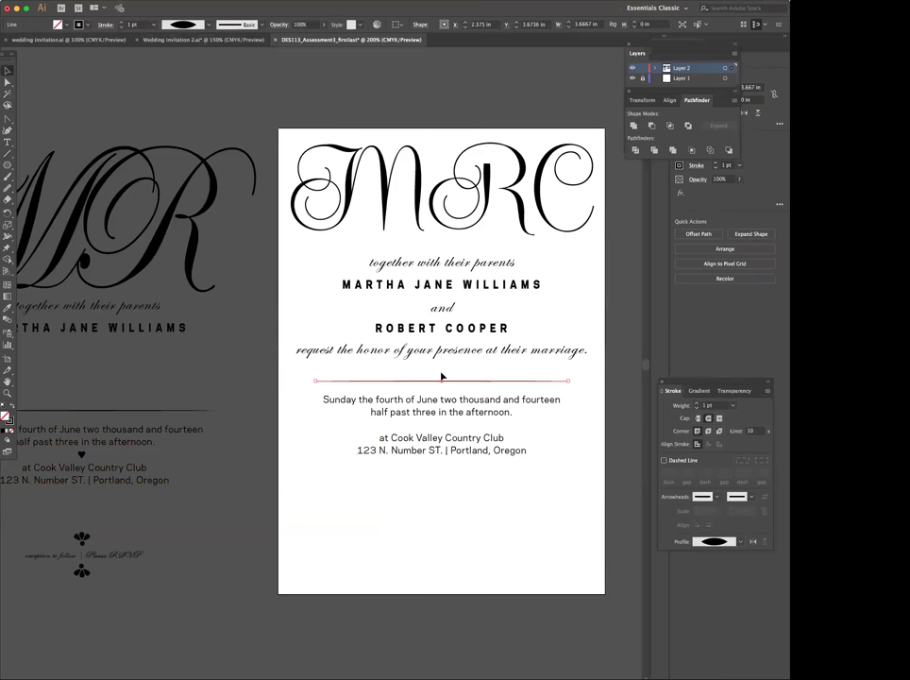
key(Up)
key(Up)
key(Up)
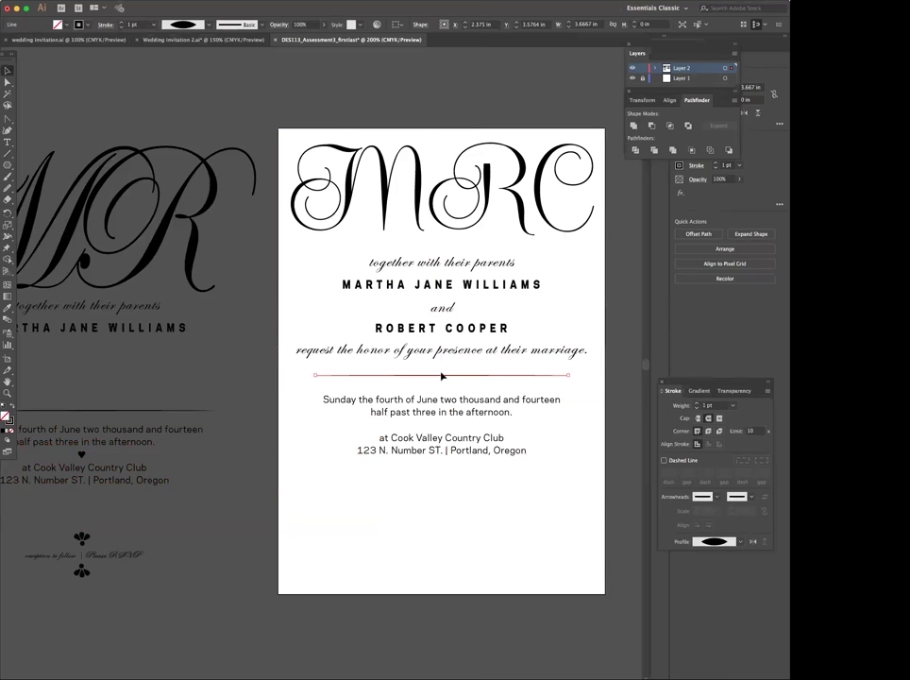
Shorten the date and venue text frame from below to a height of 1.076 in and deselect it
click(404, 421)
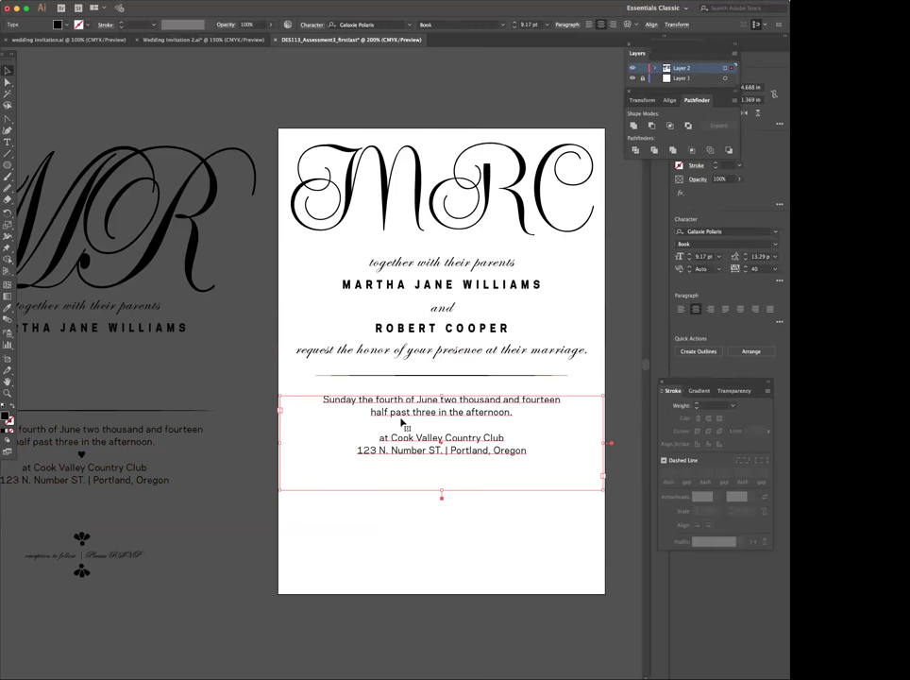
drag(441, 487, 443, 471)
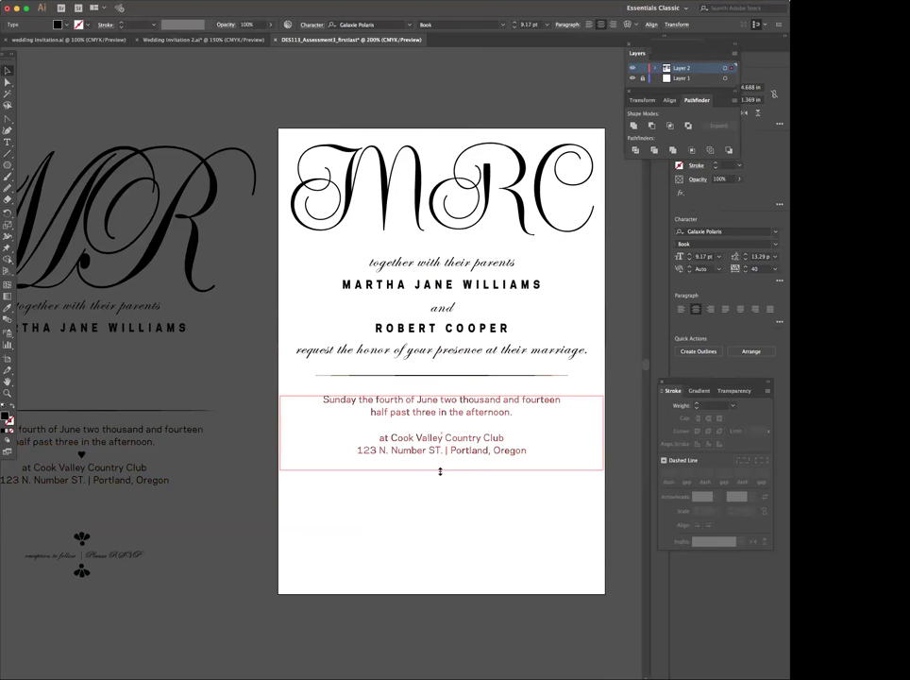
click(447, 498)
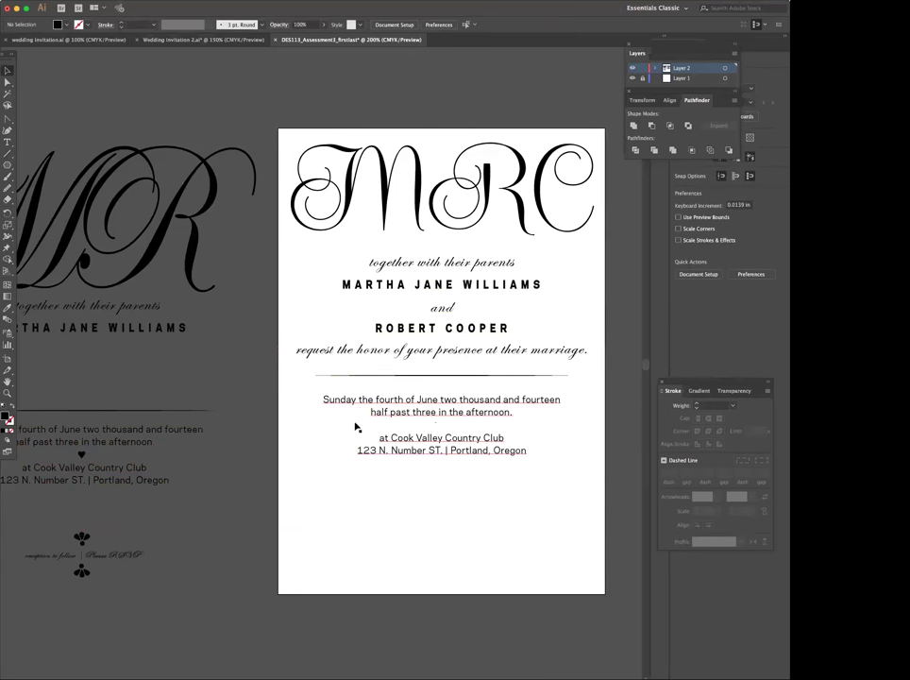
Capitalize "at" to "At" in the Cook Valley Country Club line and leave text editing
double_click(416, 412)
double_click(418, 412)
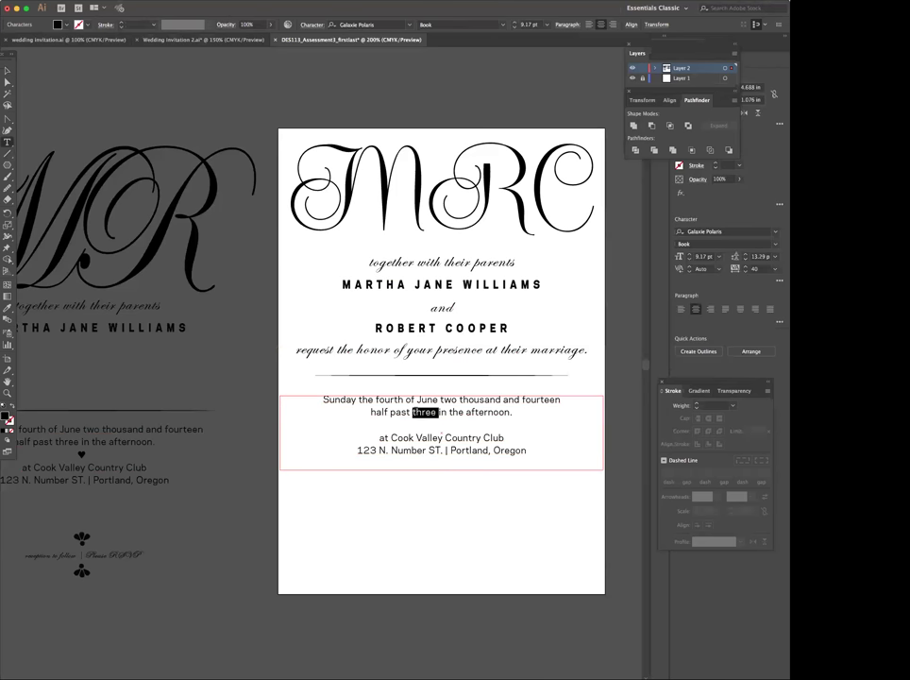
click(376, 437)
key(shift+Right)
text(A)
key(Escape)
click(351, 479)
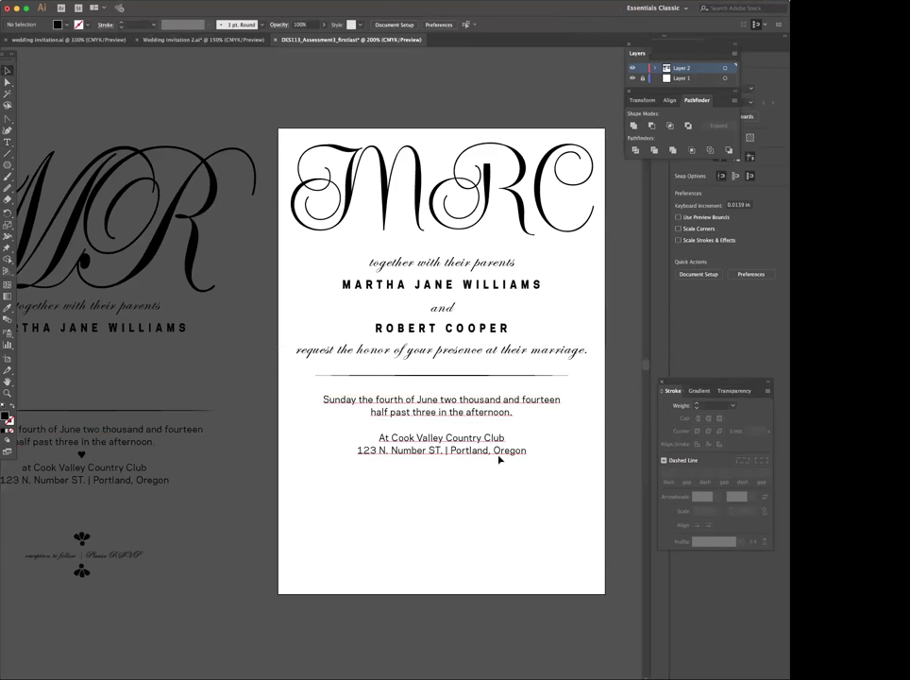
Place a copy of the sample's "reception to follow | Please RSVP" line centered near the artboard's lower edge
drag(132, 561, 473, 561)
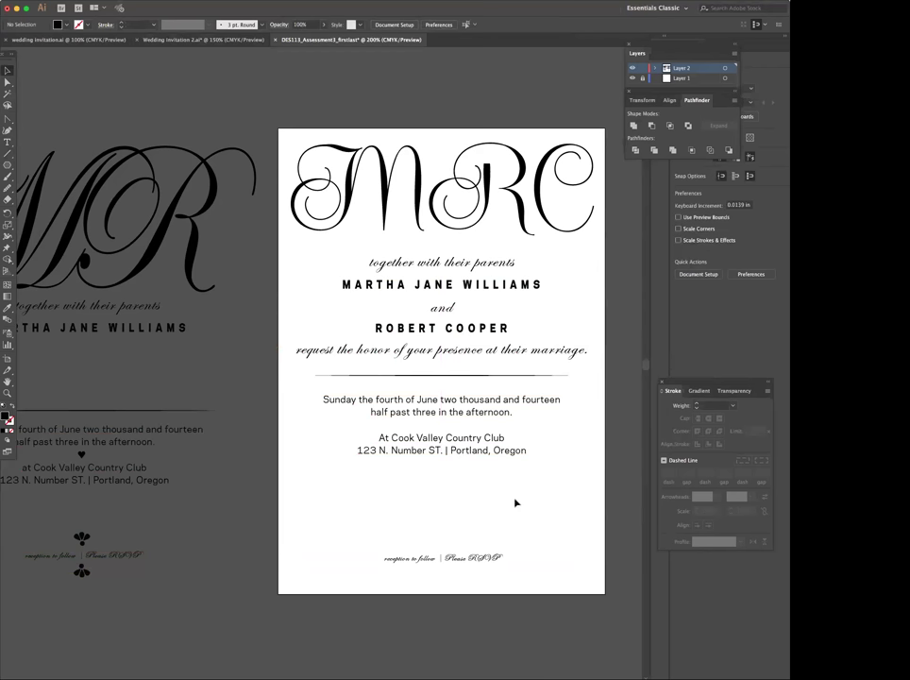
click(284, 274)
click(271, 263)
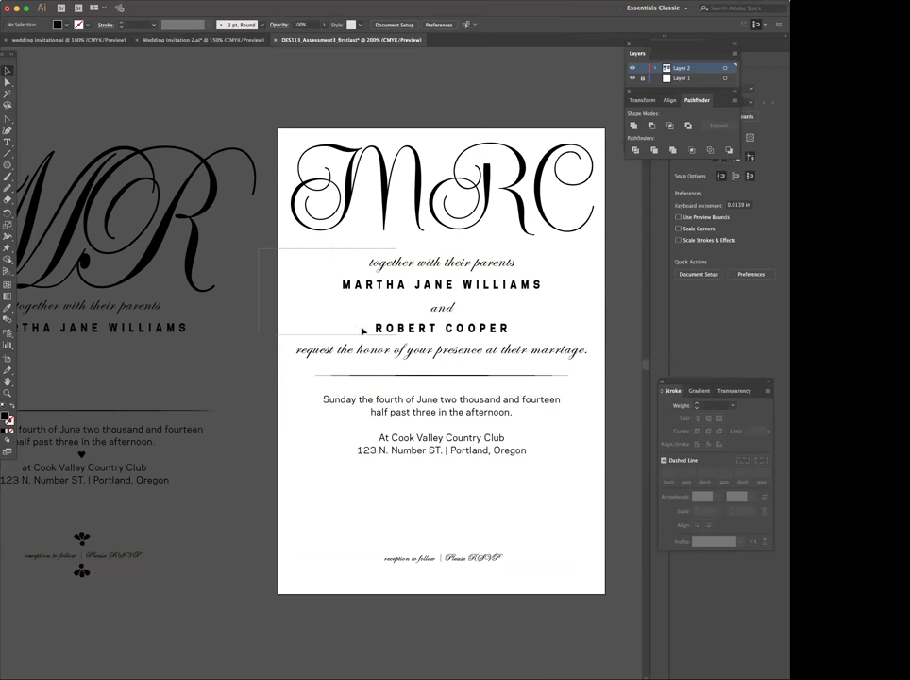
click(251, 316)
Move the "reception to follow | Please RSVP" line straight up to sit a short gap below the venue address
click(462, 560)
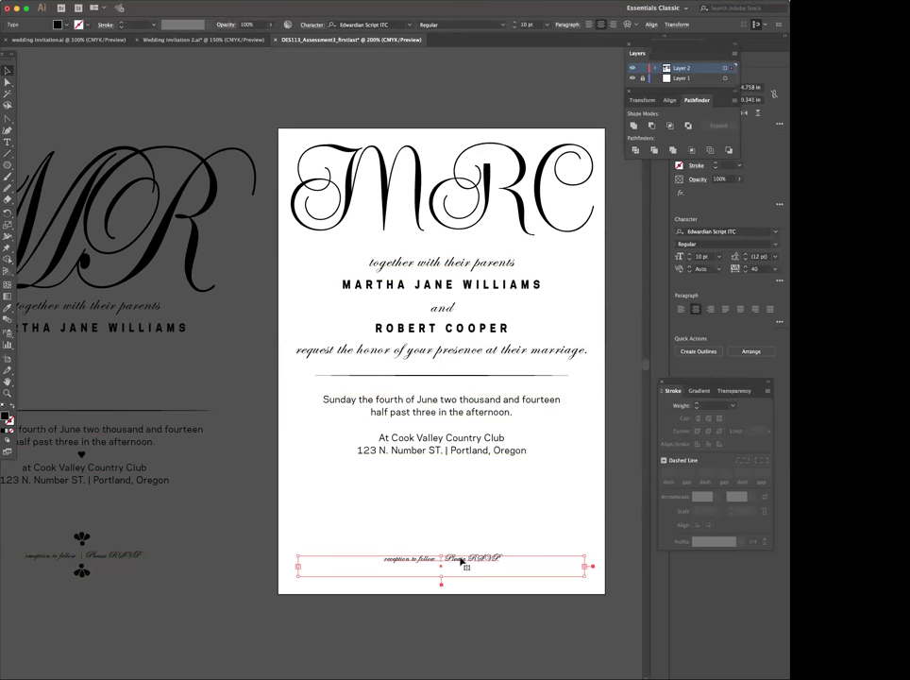
key(Up)
key(Up)
key(Up)
key(Up)
key(Up)
key(Up)
key(Up)
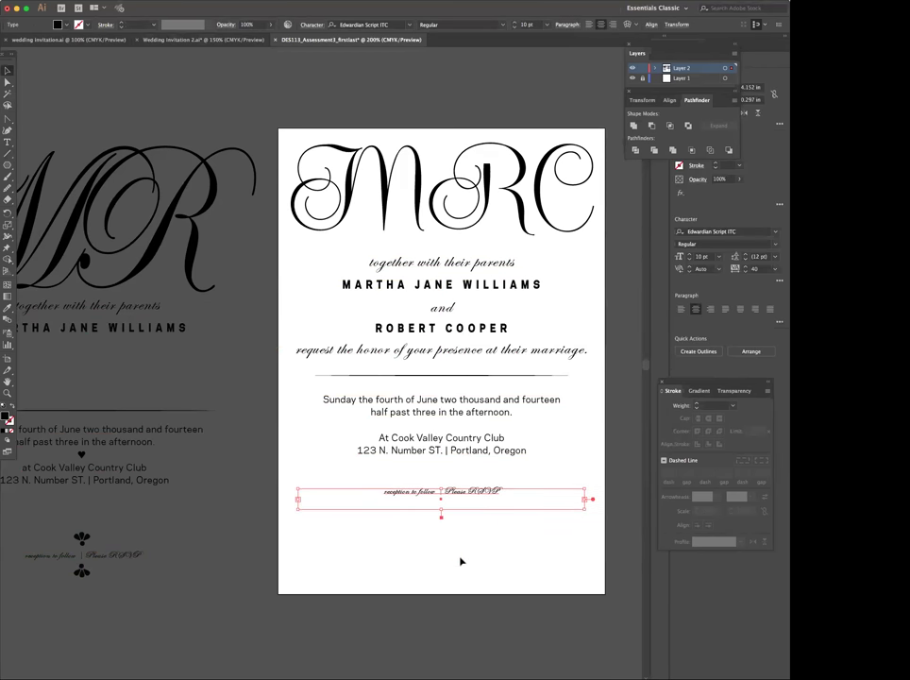
Duplicate the divider line between the venue address and the reception line, at about X 2.33 in, Y 4.95 in
click(472, 376)
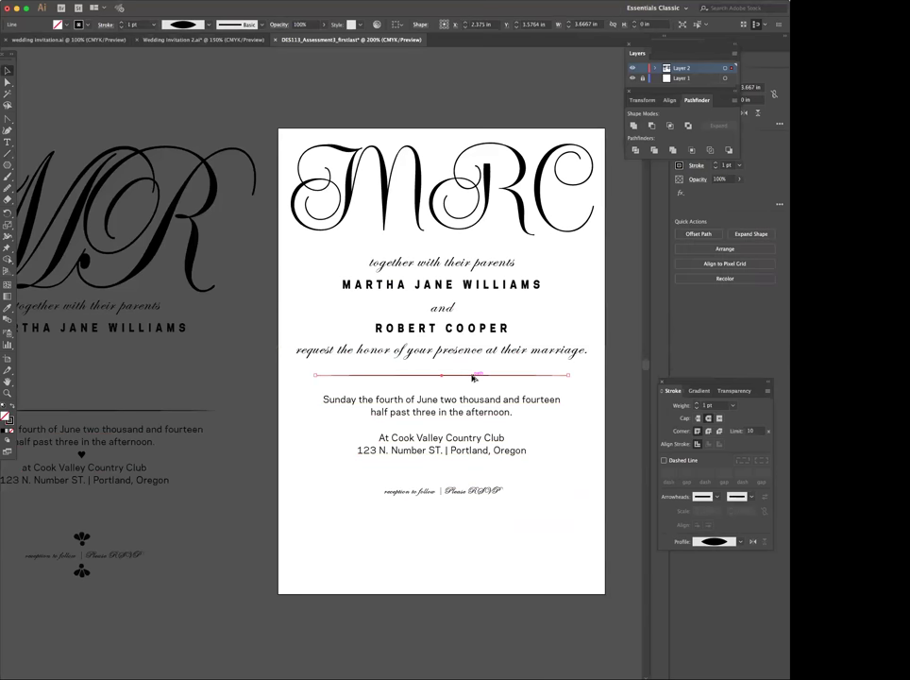
drag(473, 377, 470, 471)
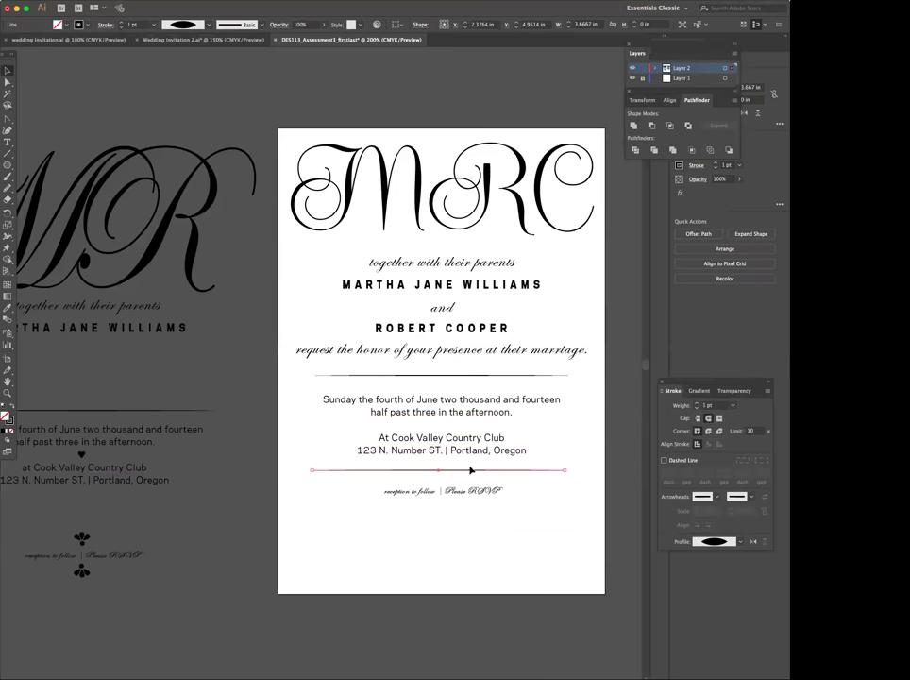
click(474, 534)
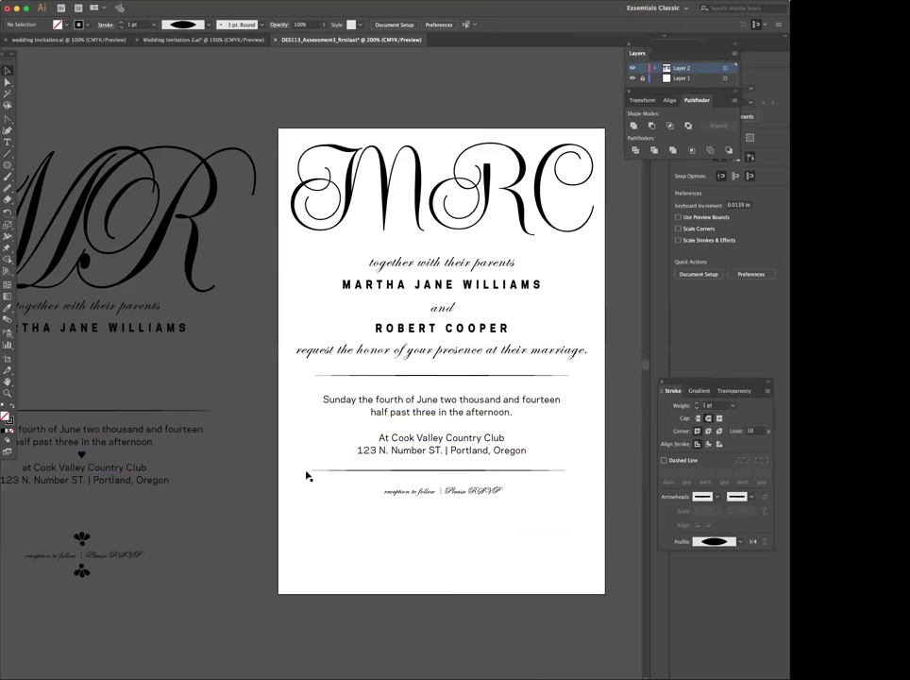
Shorten the lower divider line to about the width of the reception line, keeping it centered above that text
click(348, 471)
click(348, 474)
drag(315, 473, 487, 474)
click(485, 543)
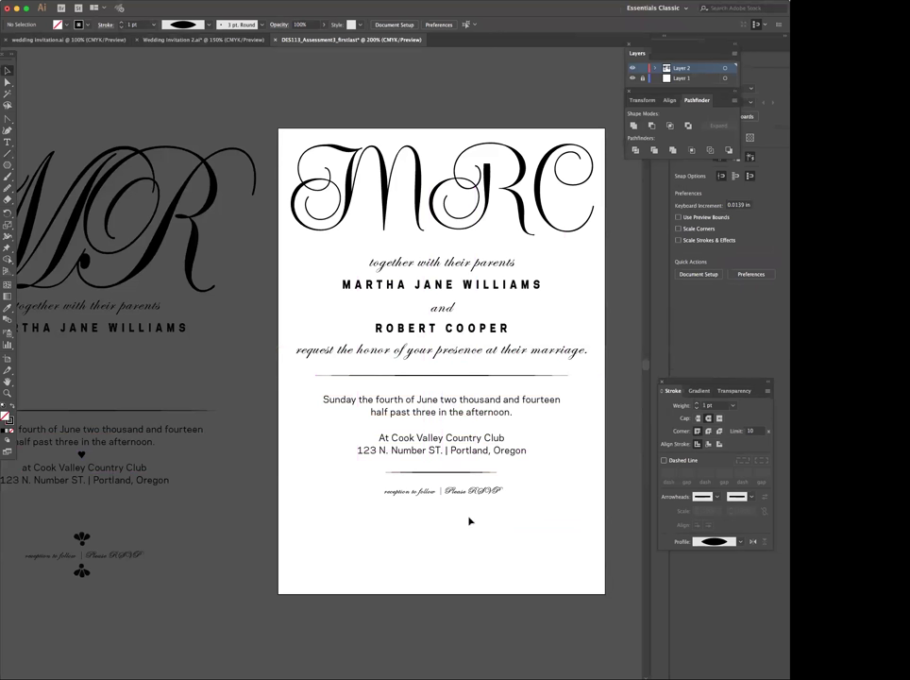
Select all the invitation content and move it down together on the artboard to about Y 3.136 in, and deselect it
drag(482, 532, 294, 151)
key(shift+Down)
key(shift+Down)
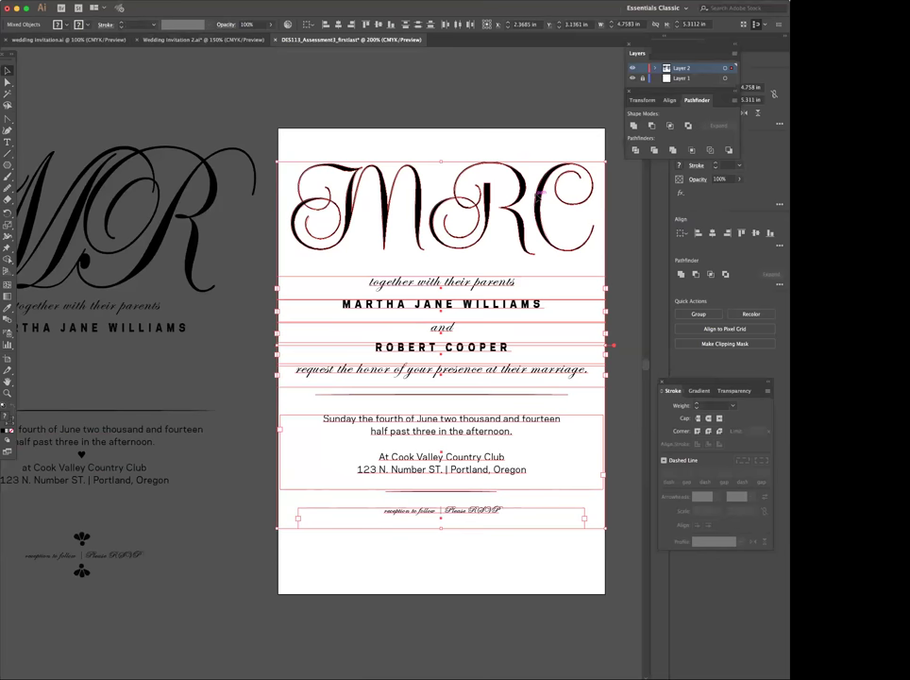
key(Down)
key(Down)
key(Down)
key(Down)
key(Up)
key(Up)
key(Up)
key(Up)
click(550, 548)
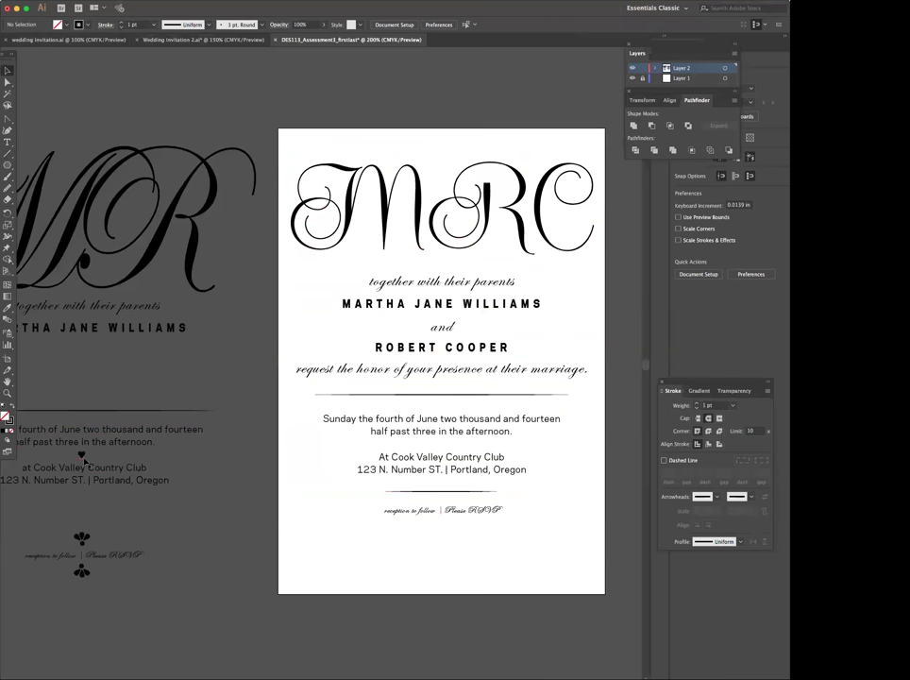
Draw an empty text frame about 3.06 by 0.58 in below the reception line, and show an enlarged Glyphs list
click(8, 143)
drag(375, 567, 566, 583)
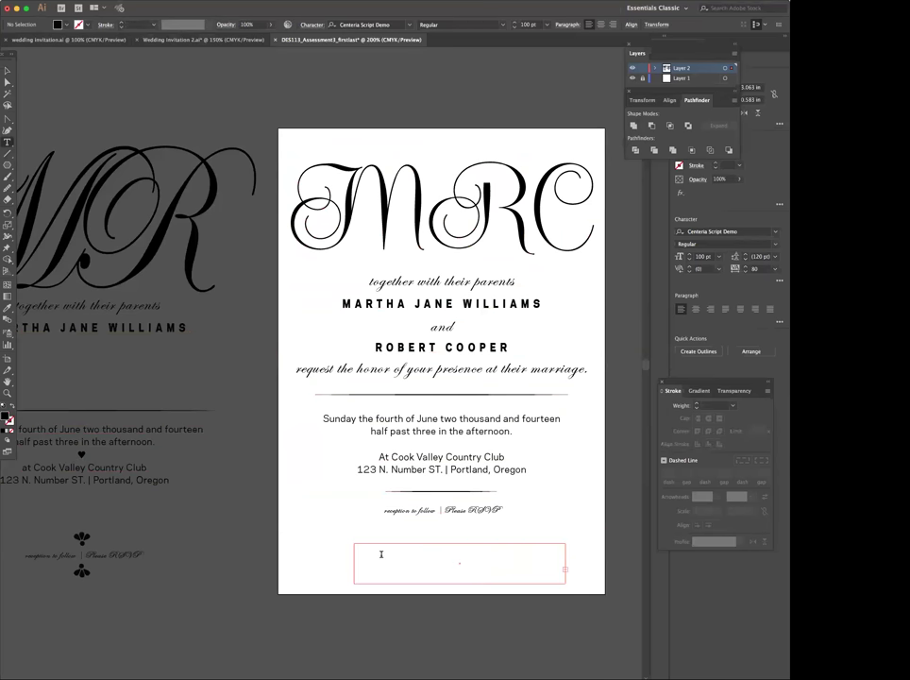
click(136, 0)
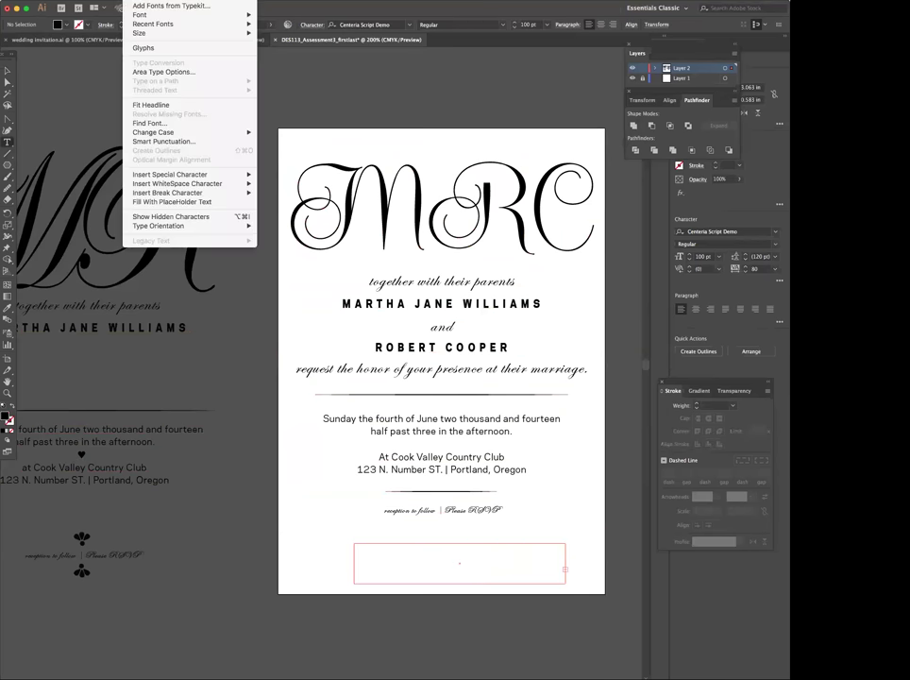
click(158, 49)
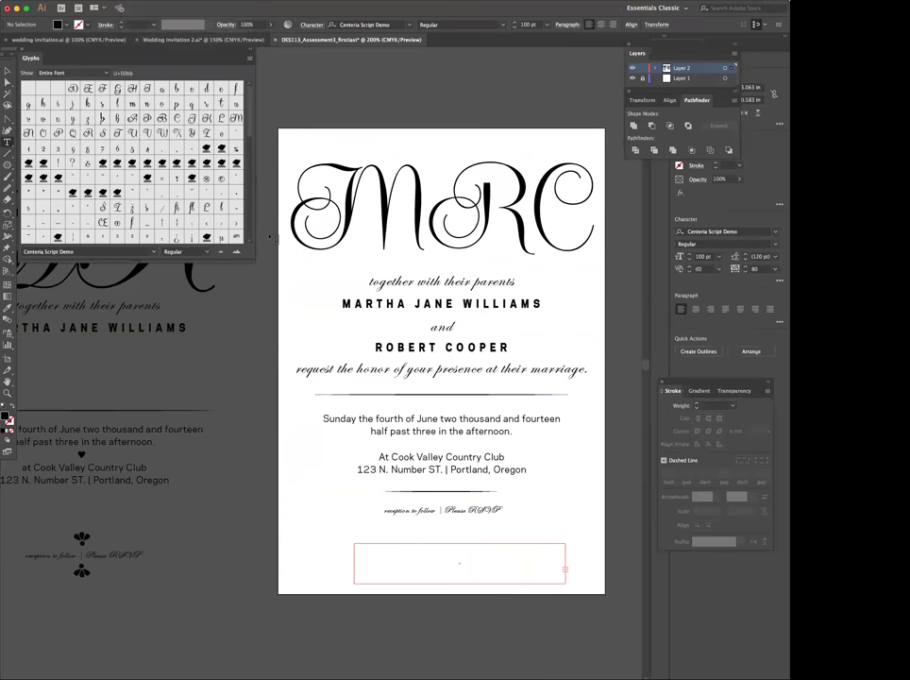
drag(253, 260, 273, 557)
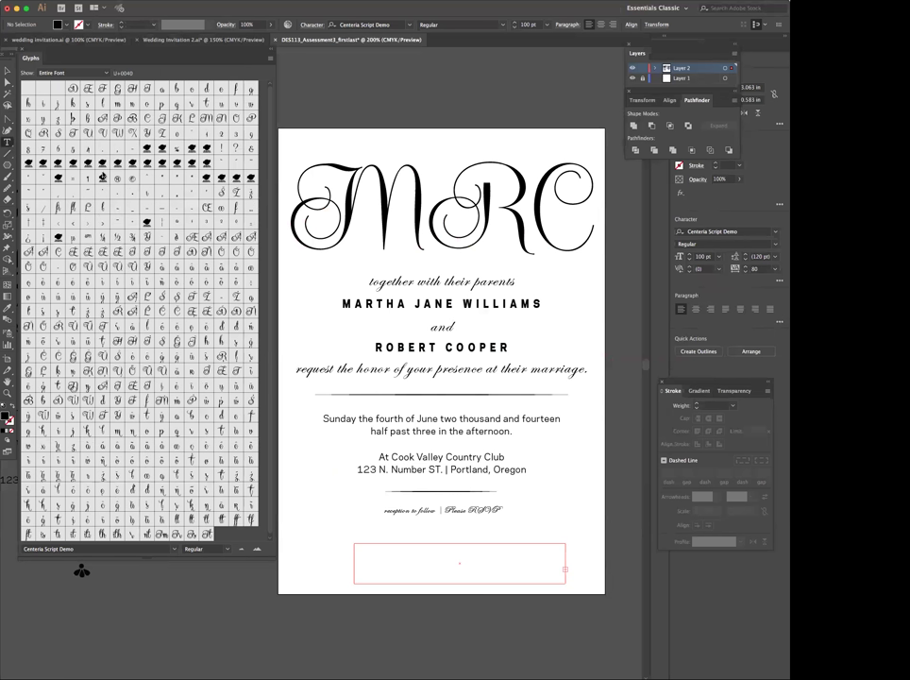
Look through the Times New Roman glyphs for a suitable ornament
click(53, 549)
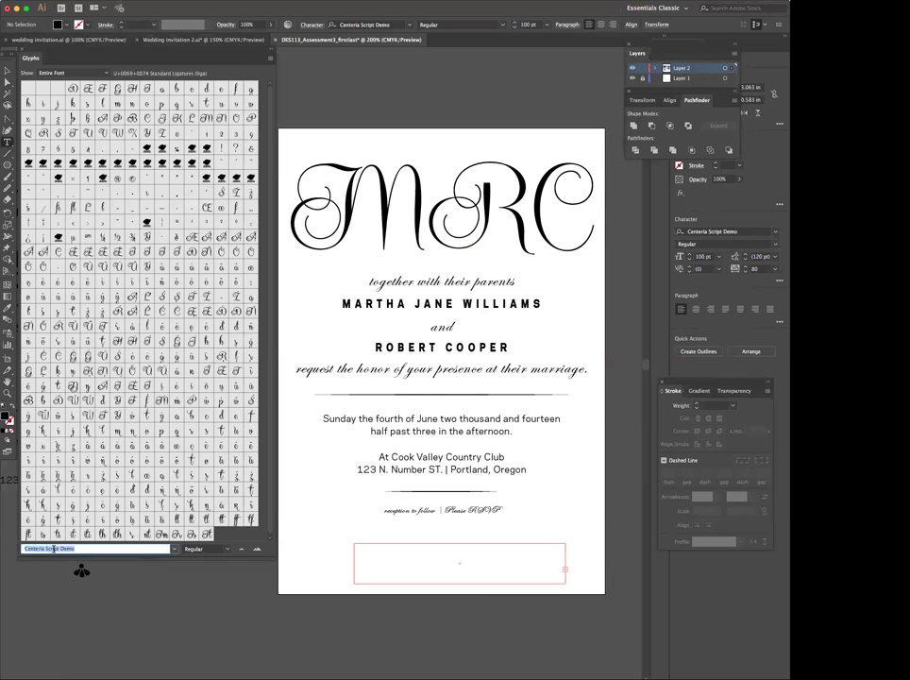
text(Times New)
key(Return)
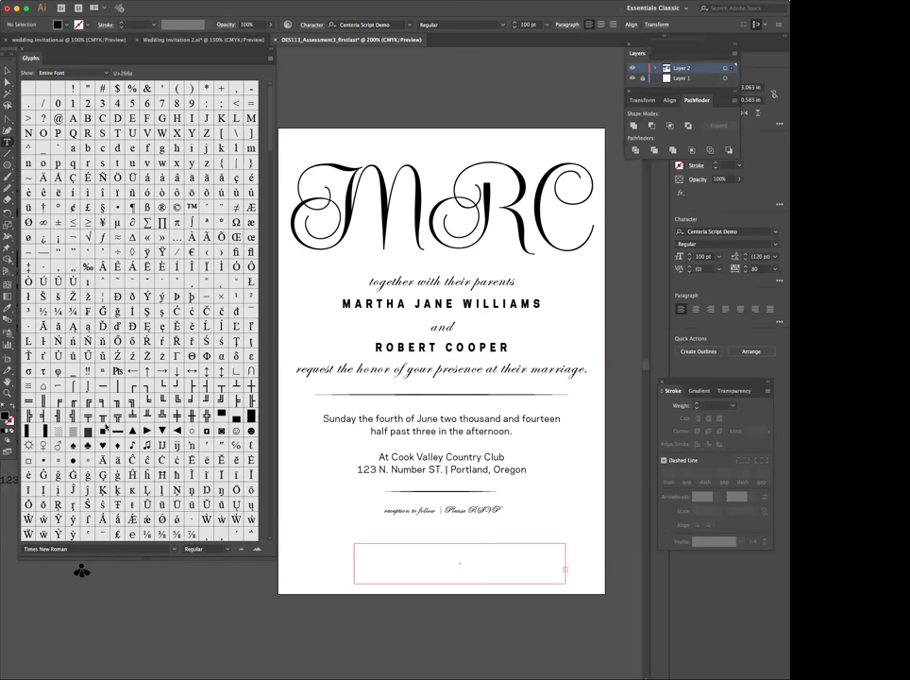
scroll(107, 429, down, 5)
scroll(106, 429, down, 20)
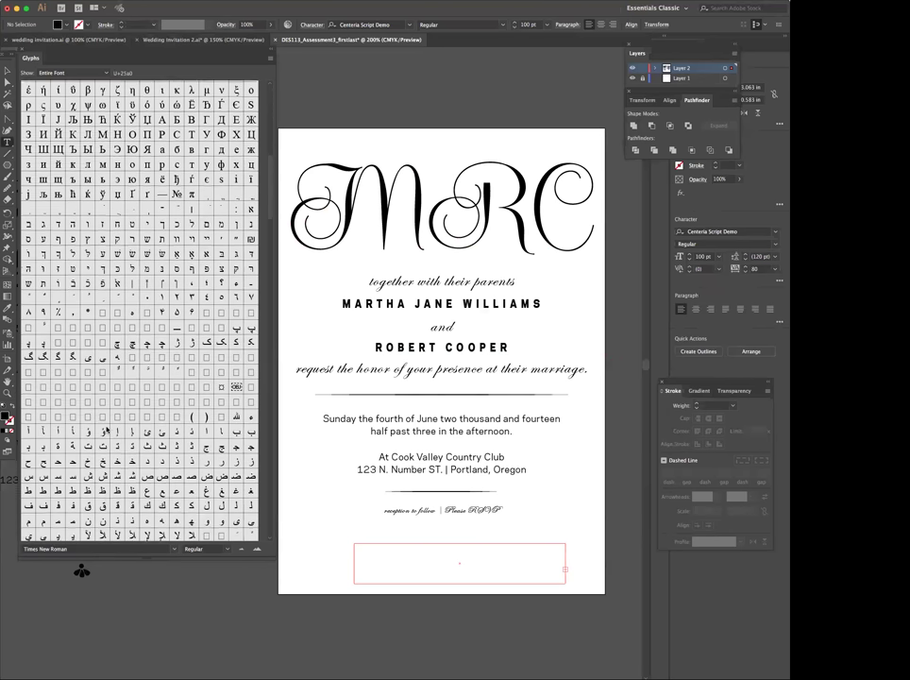
scroll(106, 429, down, 20)
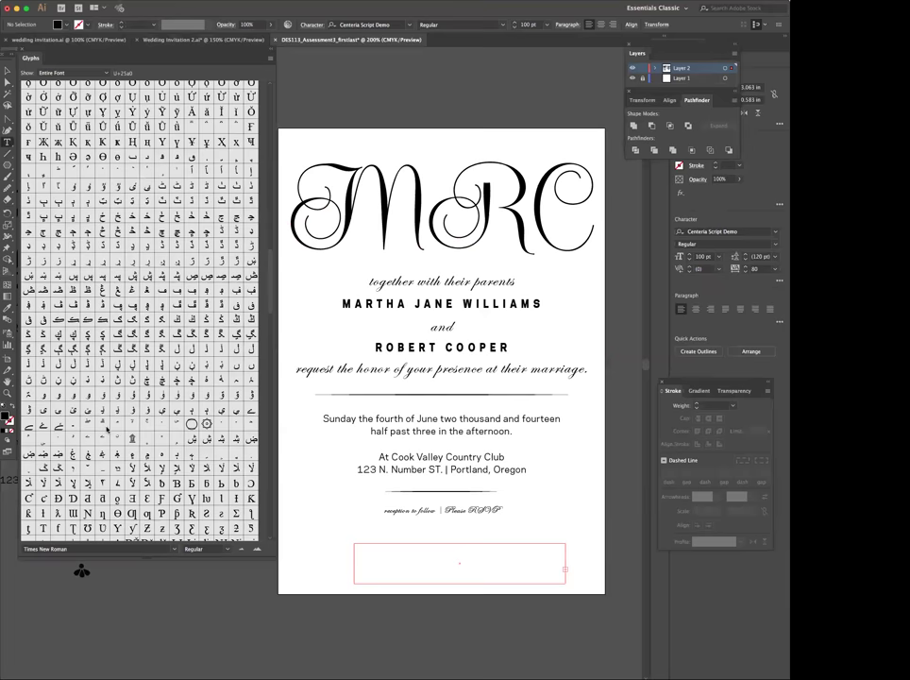
scroll(107, 428, down, 20)
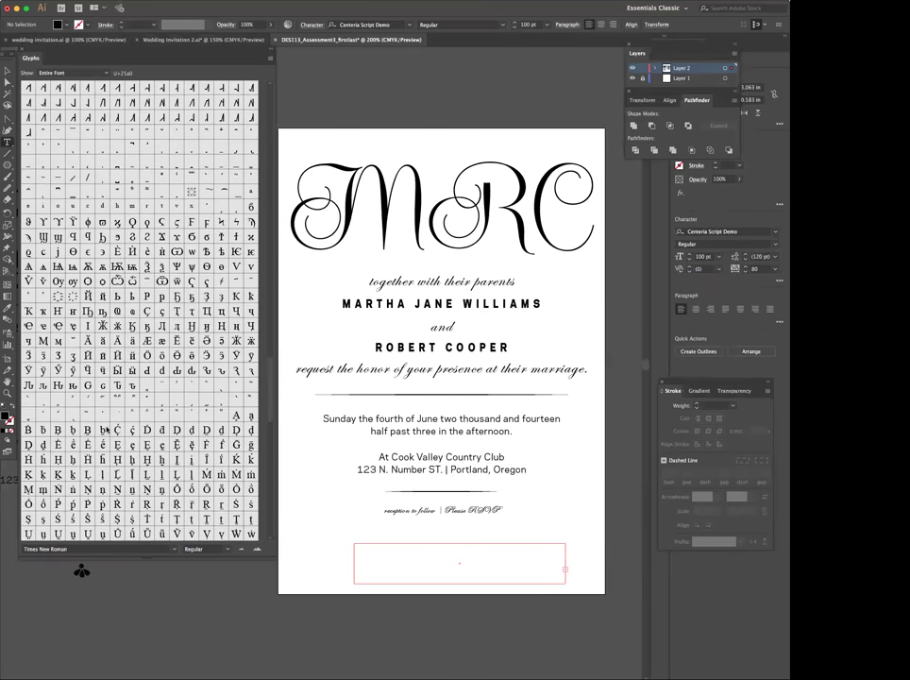
scroll(67, 495, down, 3)
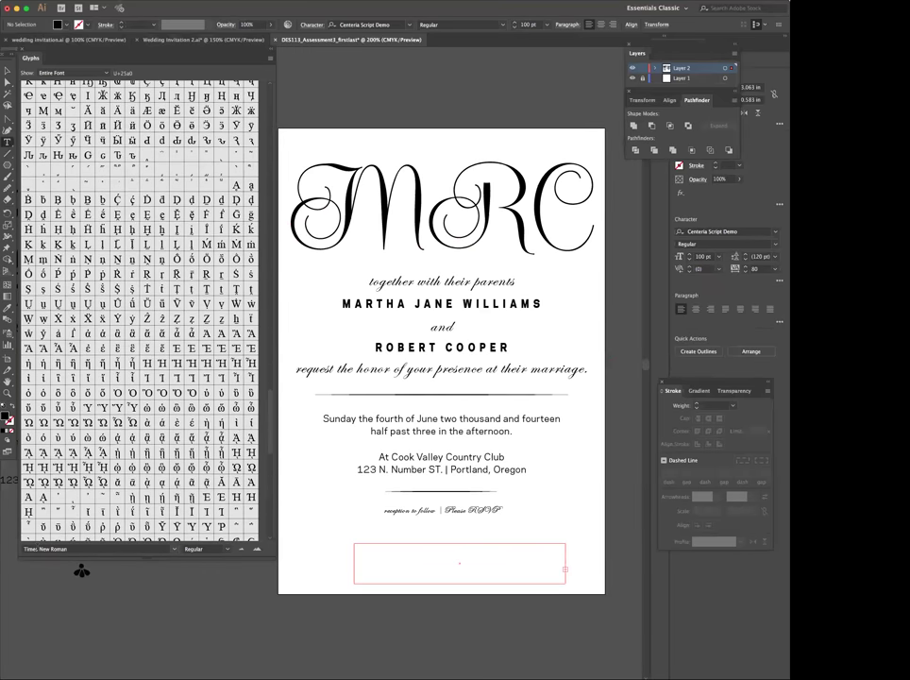
List the Wingdings glyphs and insert a mirrored pair of leafy swirl ornaments into the empty text frame
click(28, 548)
text(Wise Latin)
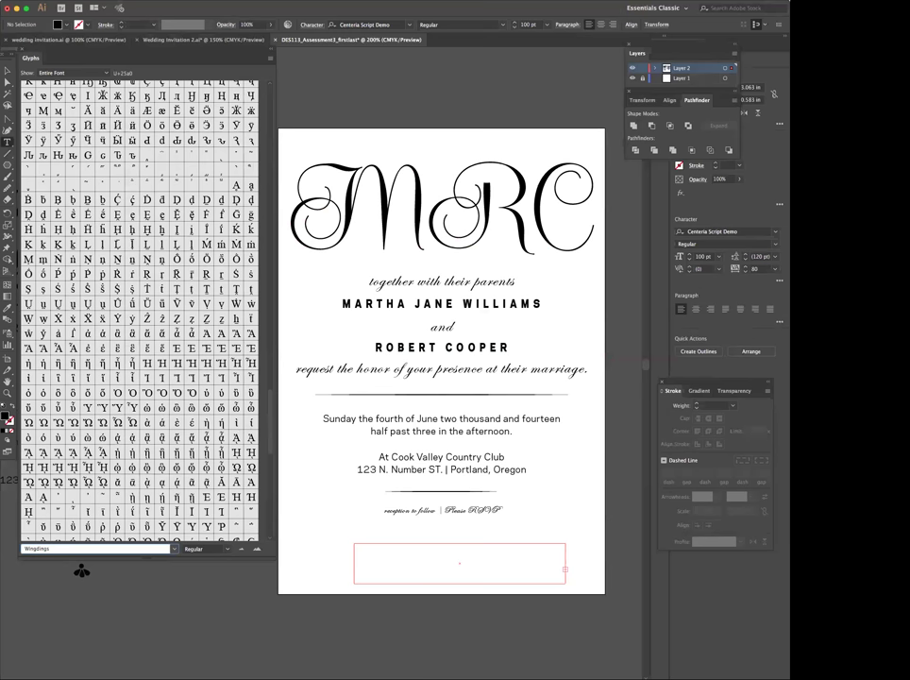
key(Return)
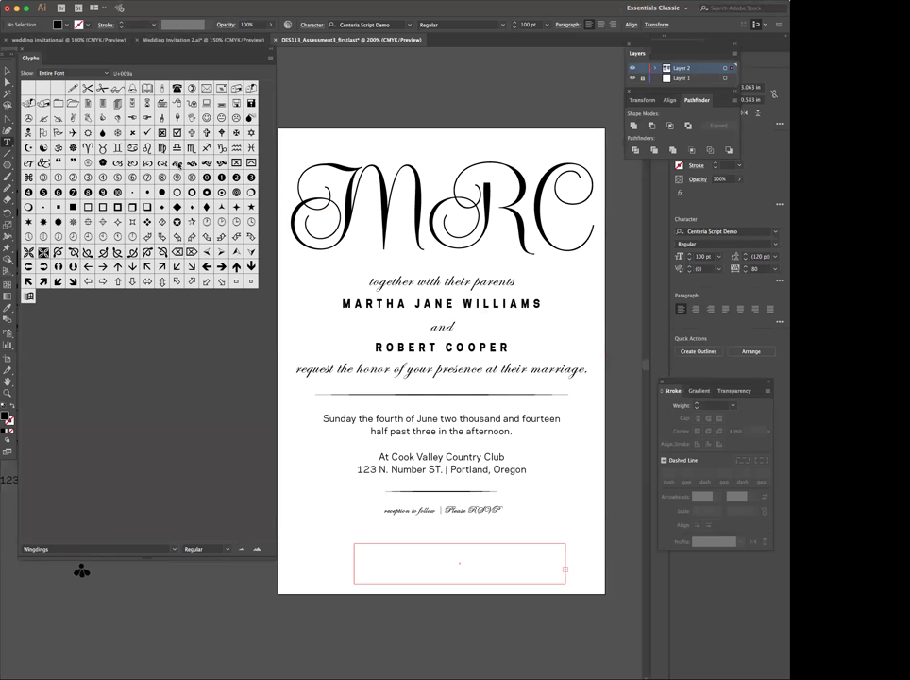
click(178, 164)
Set the size of the swirl ornament text to 10 pt
super+click(444, 556)
click(525, 24)
text(90)
key(Return)
key(shift+Down)
key(shift+Down)
key(shift+Down)
key(shift+Down)
key(shift+Down)
key(shift+Down)
key(shift+Down)
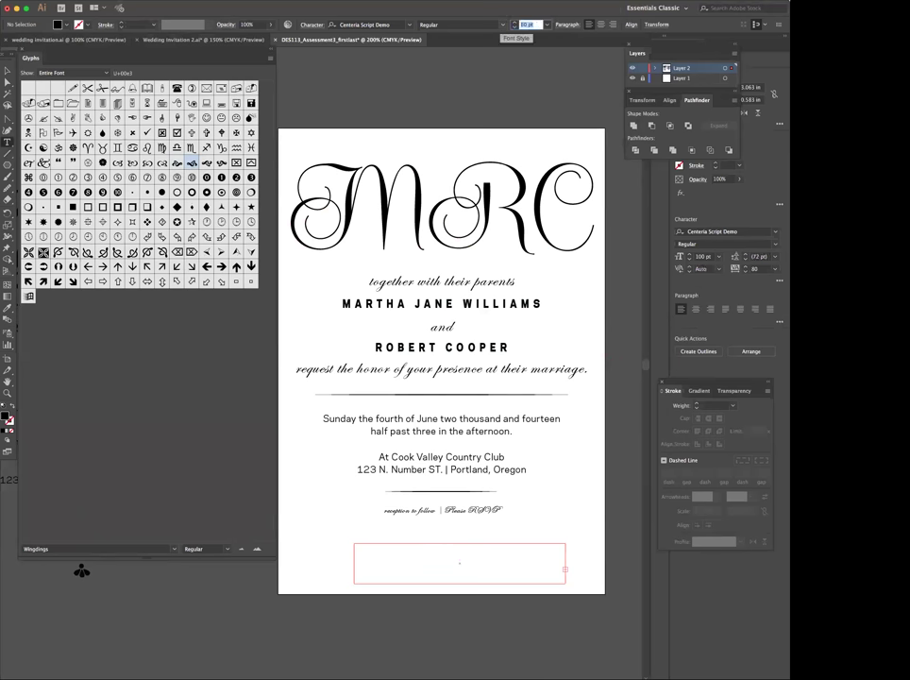
text(10)
key(Return)
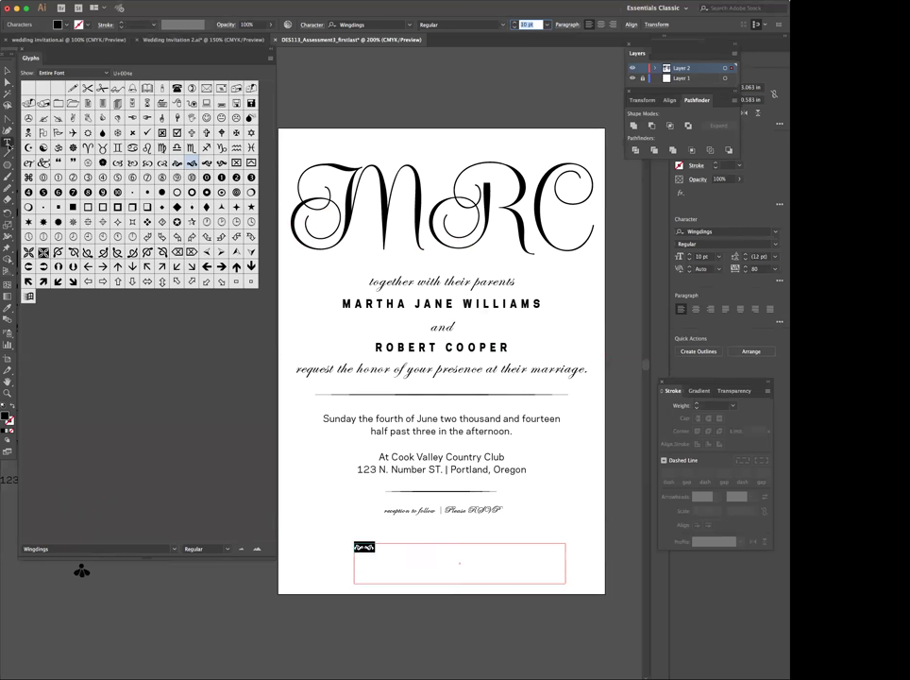
Convert the swirl ornament pair to outlines and center it below the reception line at about X 2.374 in, Y 5.876 in
click(7, 143)
click(395, 552)
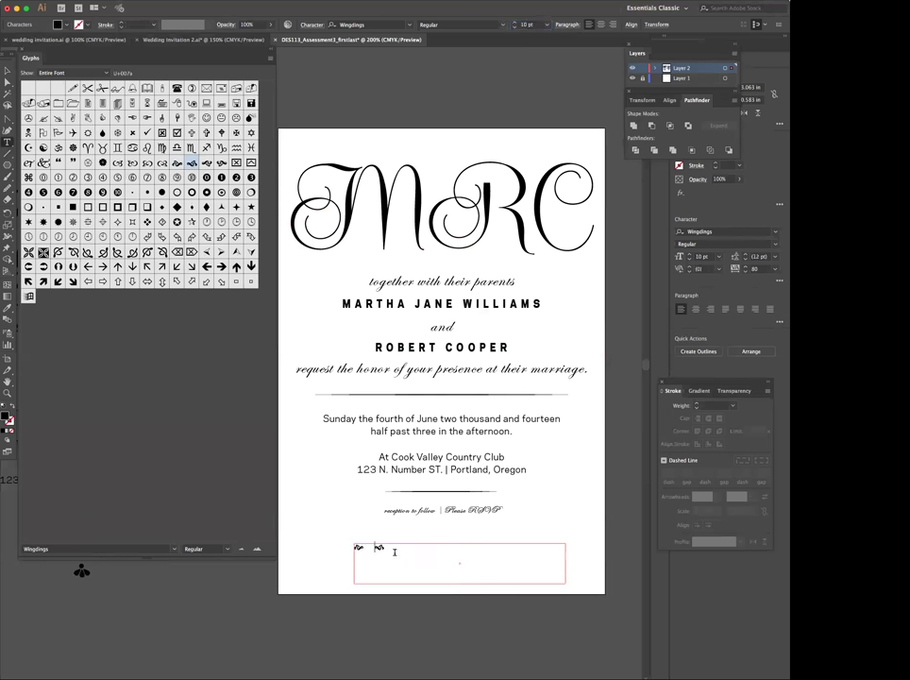
key(Escape)
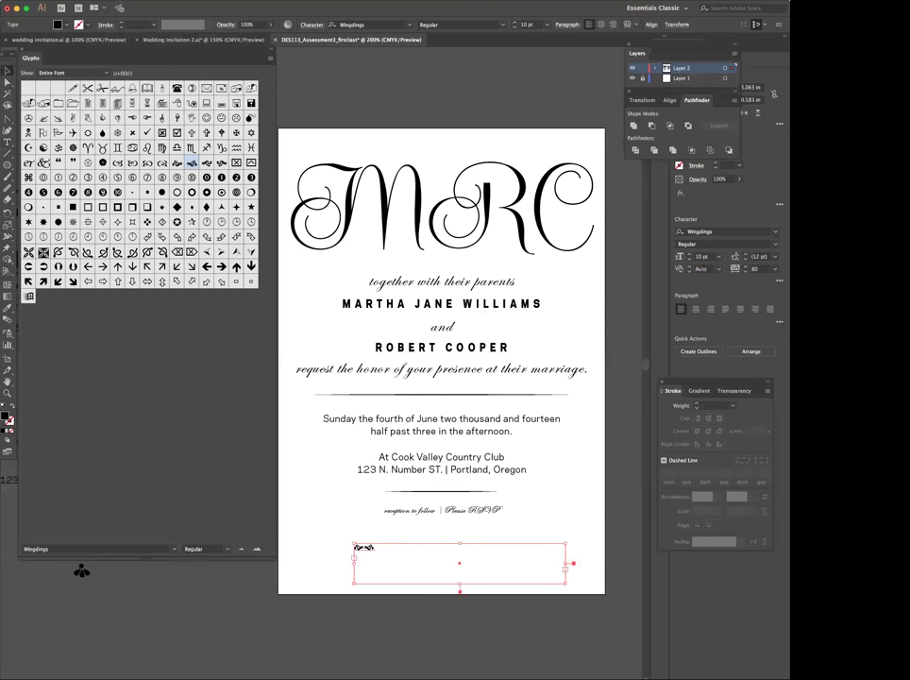
click(104, 8)
click(152, 149)
drag(364, 548, 442, 541)
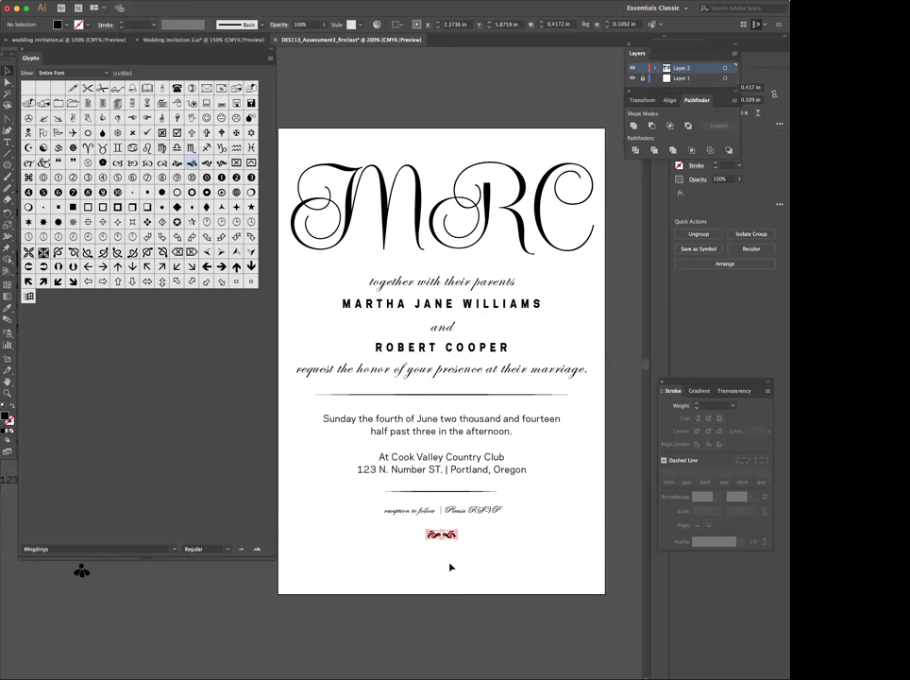
click(475, 583)
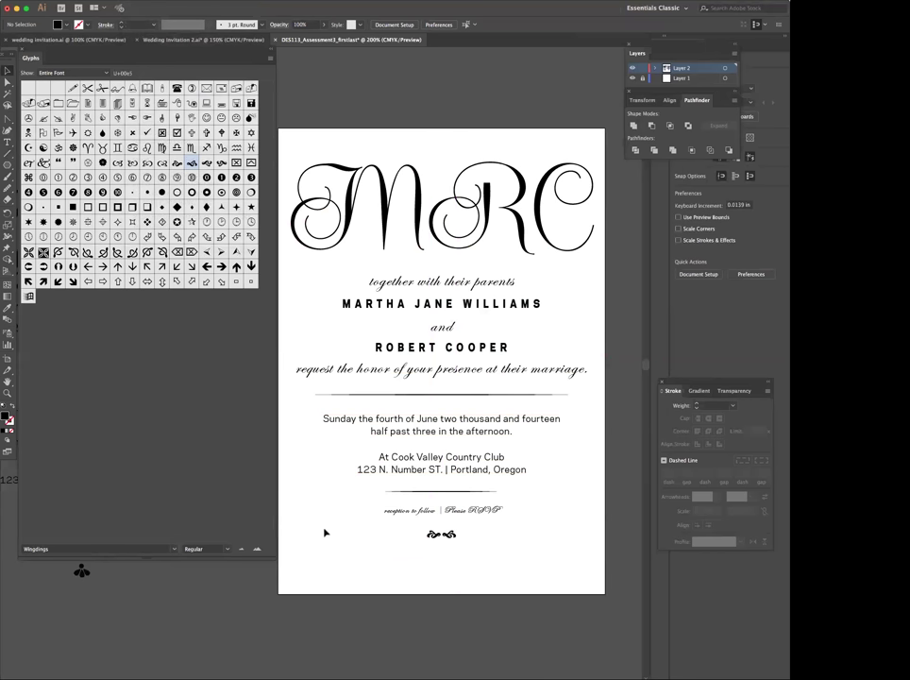
Examine the character formatting of the date and venue text and of the groom's name line
click(407, 433)
key(t)
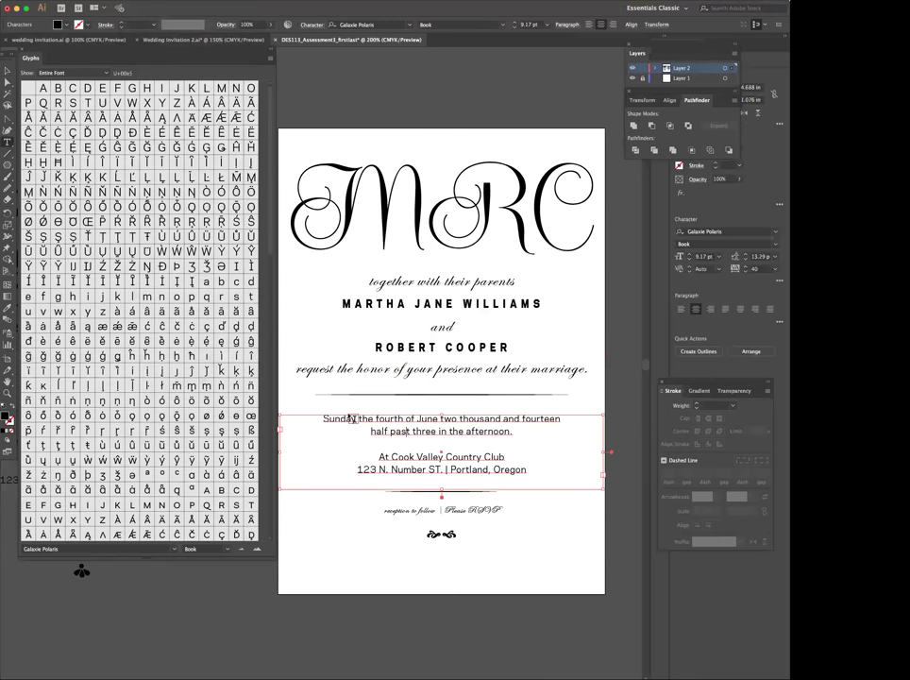
triple_click(401, 432)
triple_click(384, 346)
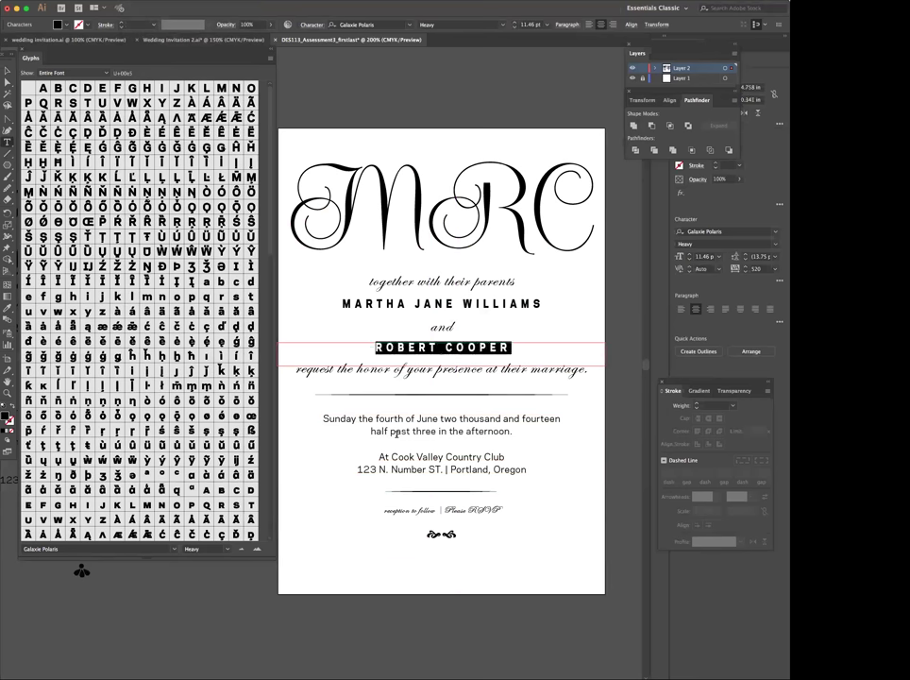
click(321, 417)
mouse_move(321, 417)
mouse_down()
mouse_move(532, 436)
mouse_move(542, 470)
mouse_move(317, 413)
mouse_up()
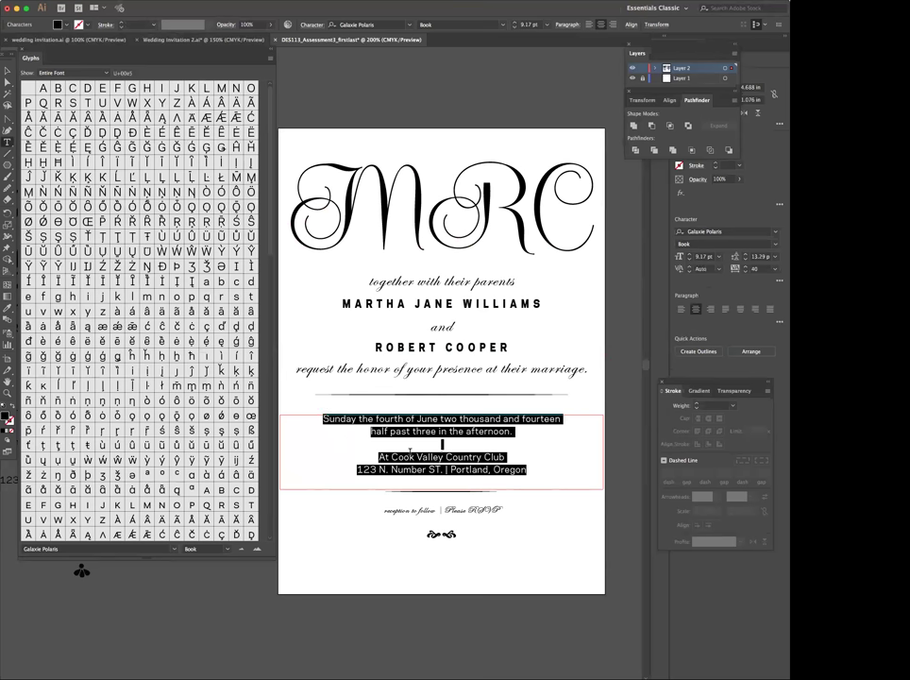
drag(380, 356, 514, 356)
click(378, 427)
drag(377, 427, 454, 443)
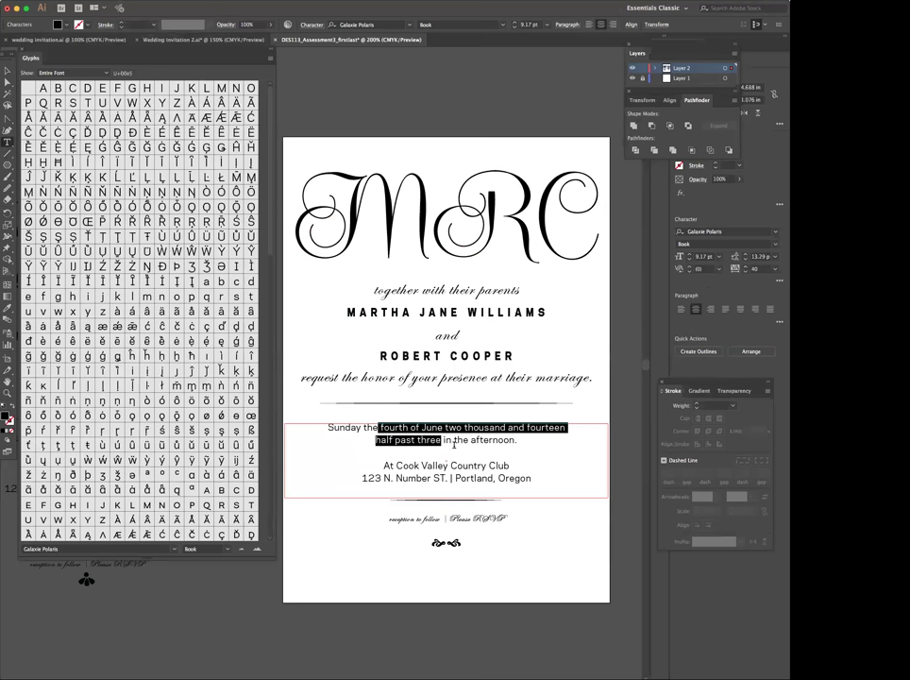
click(380, 356)
drag(380, 356, 515, 356)
click(8, 72)
click(335, 127)
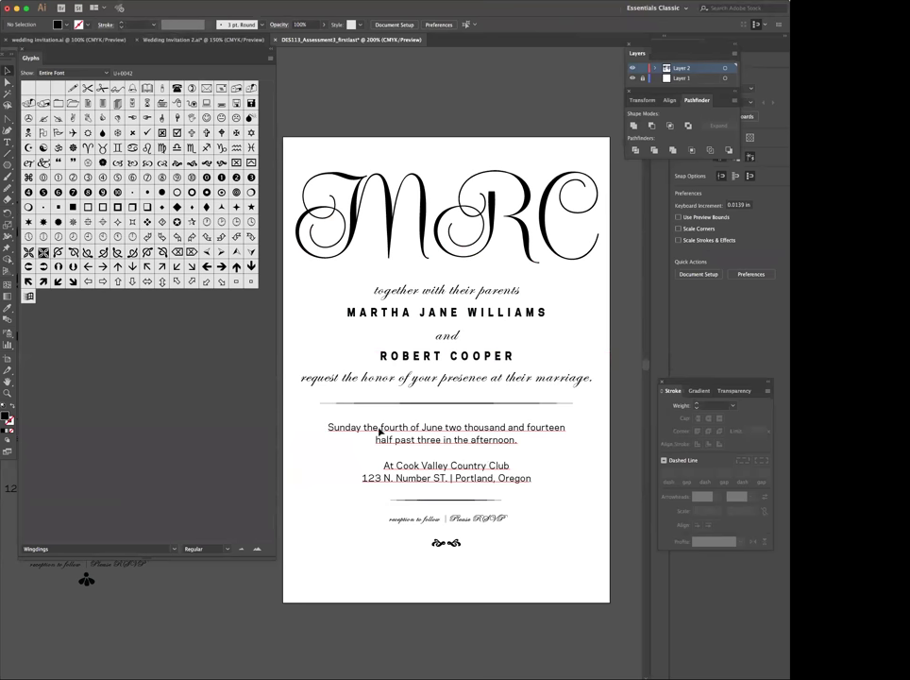
double_click(337, 432)
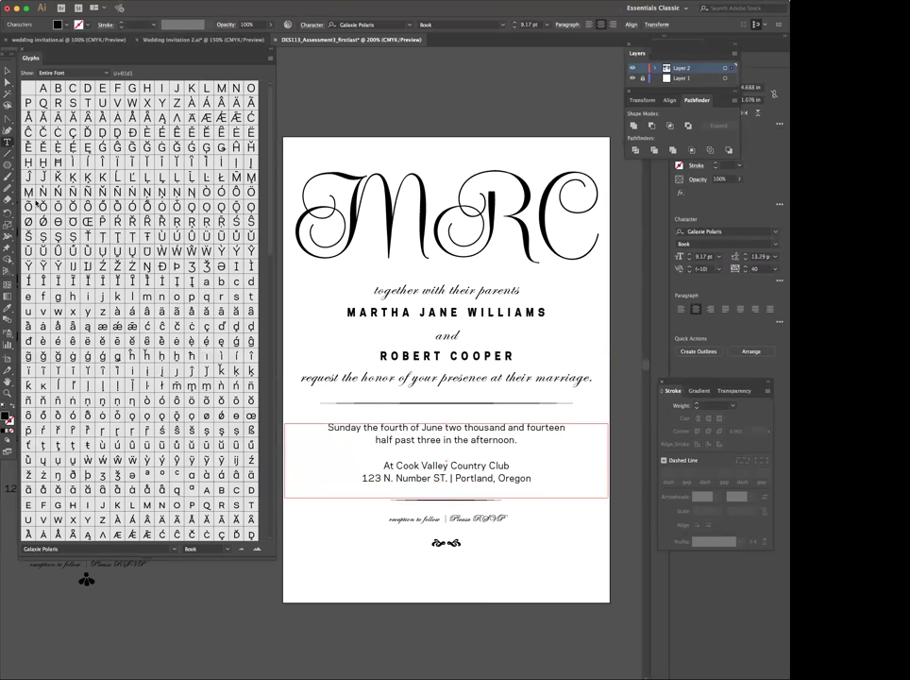
key(Escape)
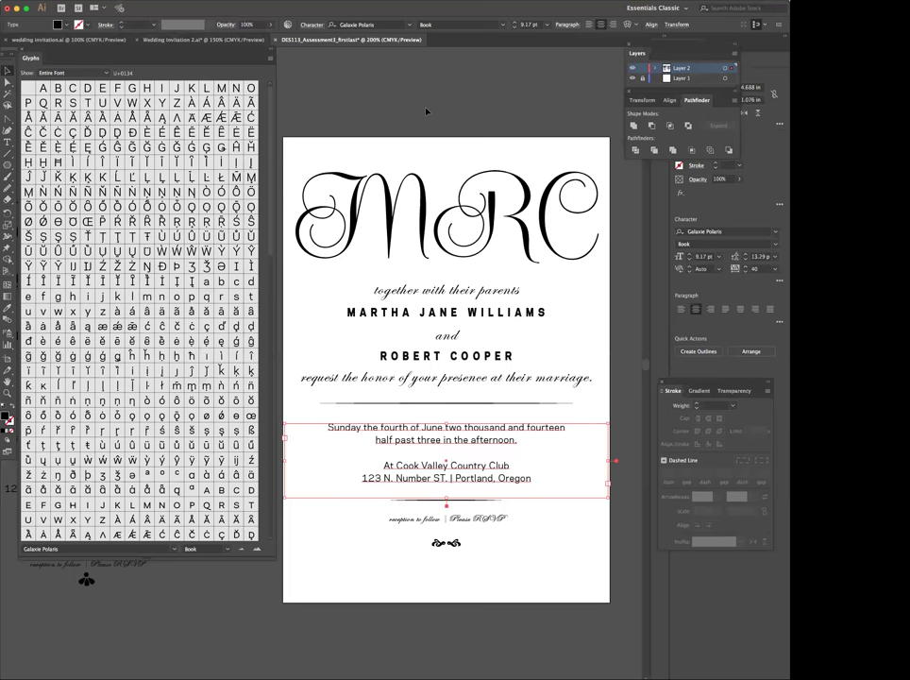
Close the Glyphs list and switch to the wedding invitation.ai document
click(22, 50)
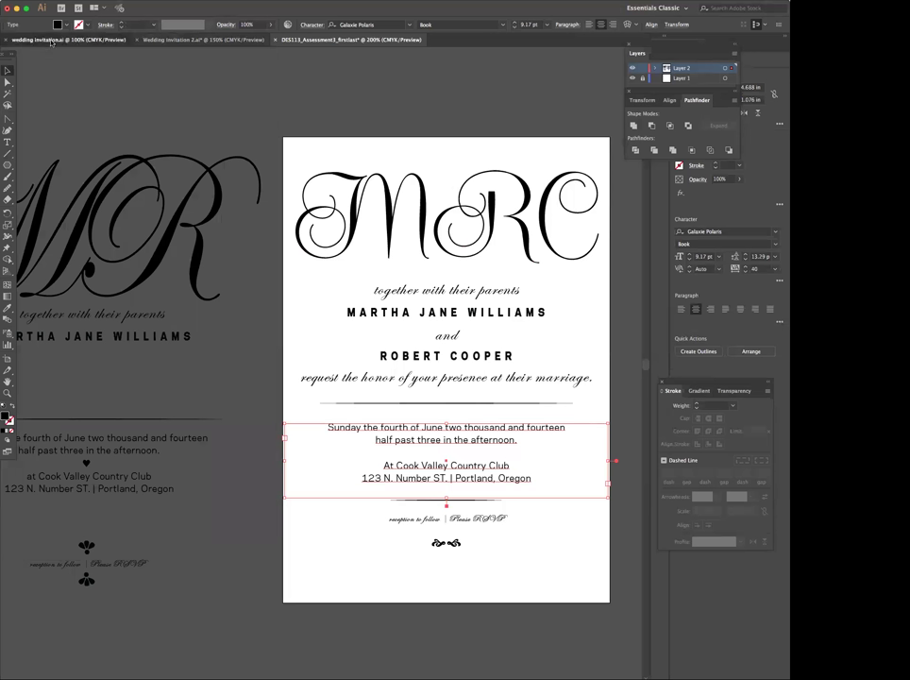
click(40, 39)
click(193, 39)
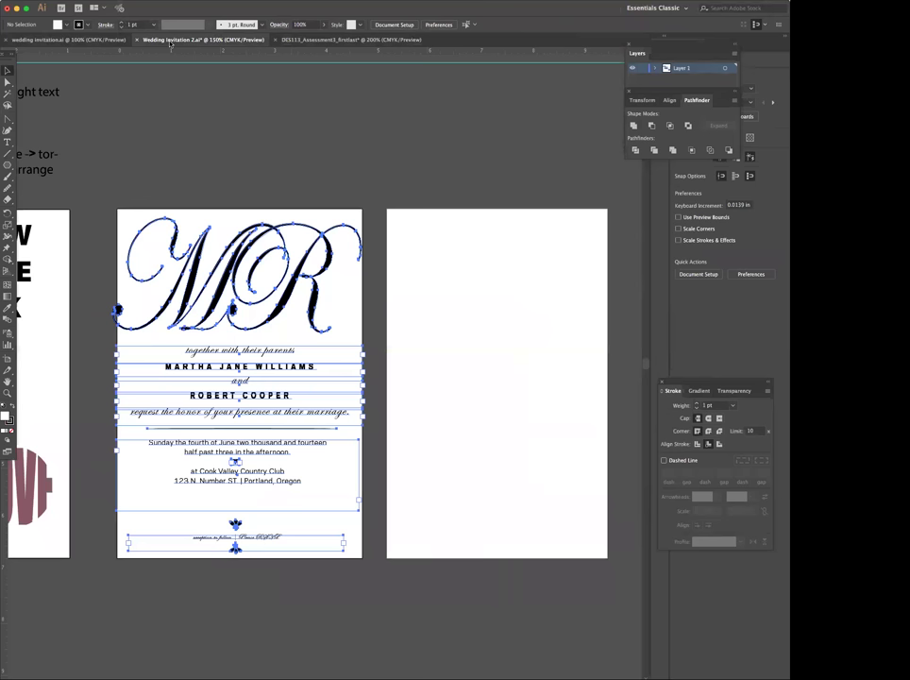
click(75, 40)
Duplicate the Minion Pro RS sample text onto the blank artboard below the blue invitation
scroll(409, 156, right, 5)
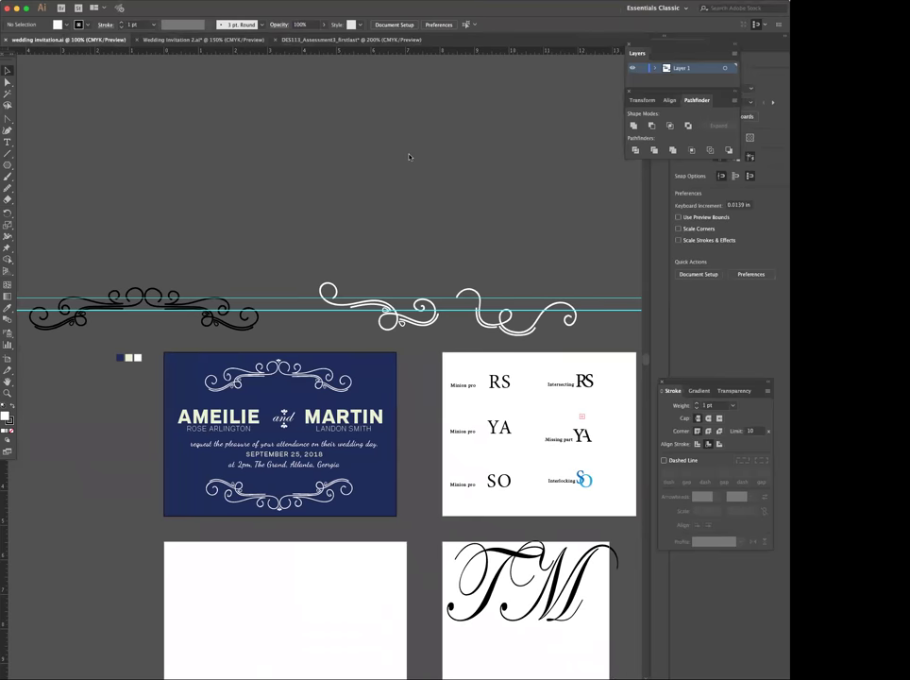
scroll(409, 157, down, 3)
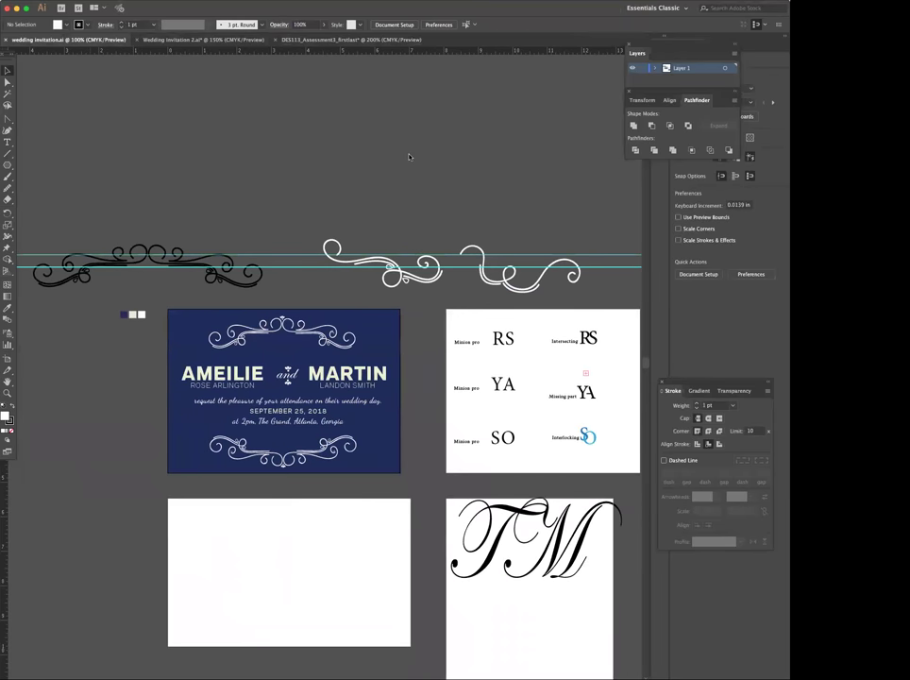
scroll(409, 157, down, 2)
scroll(409, 157, right, 3)
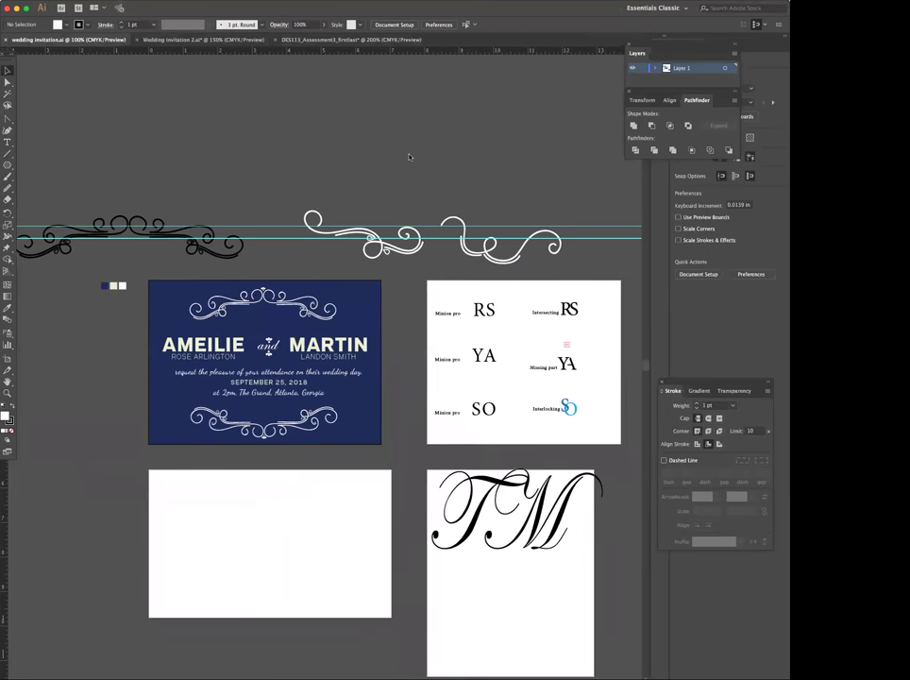
scroll(408, 157, right, 3)
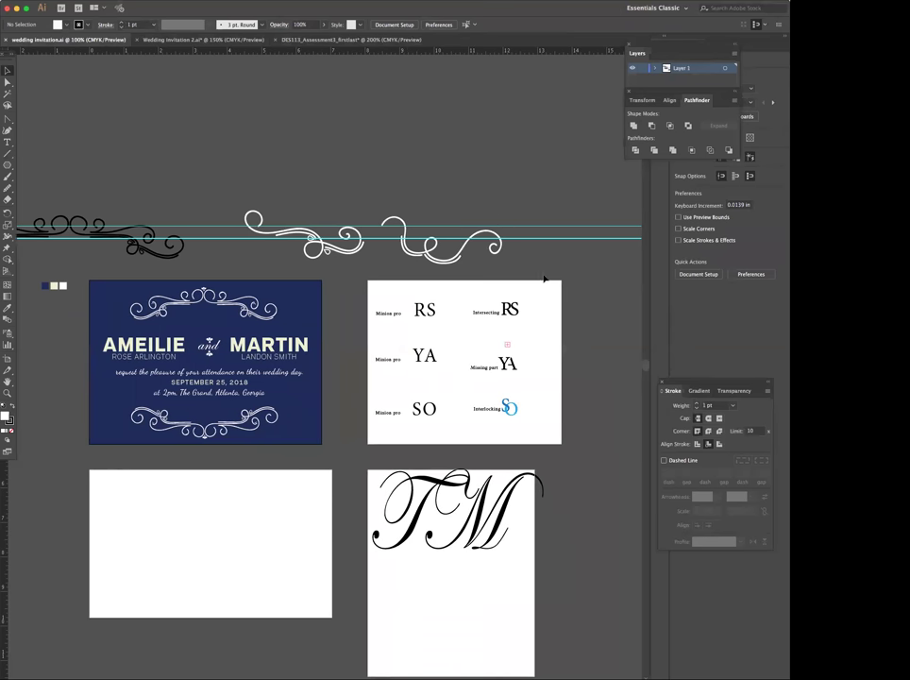
key(super+equal)
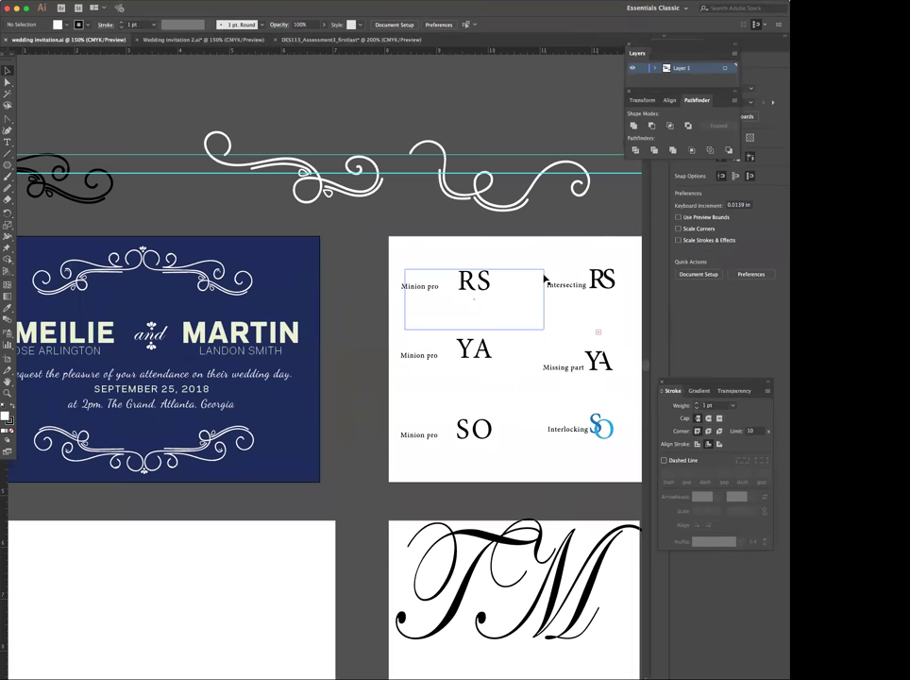
scroll(544, 279, right, 6)
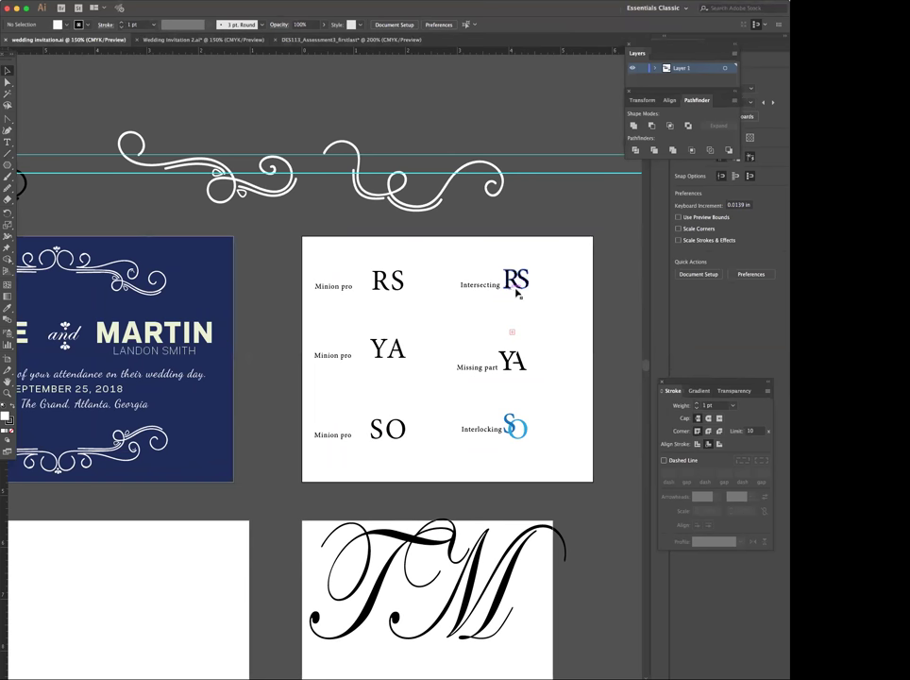
click(398, 289)
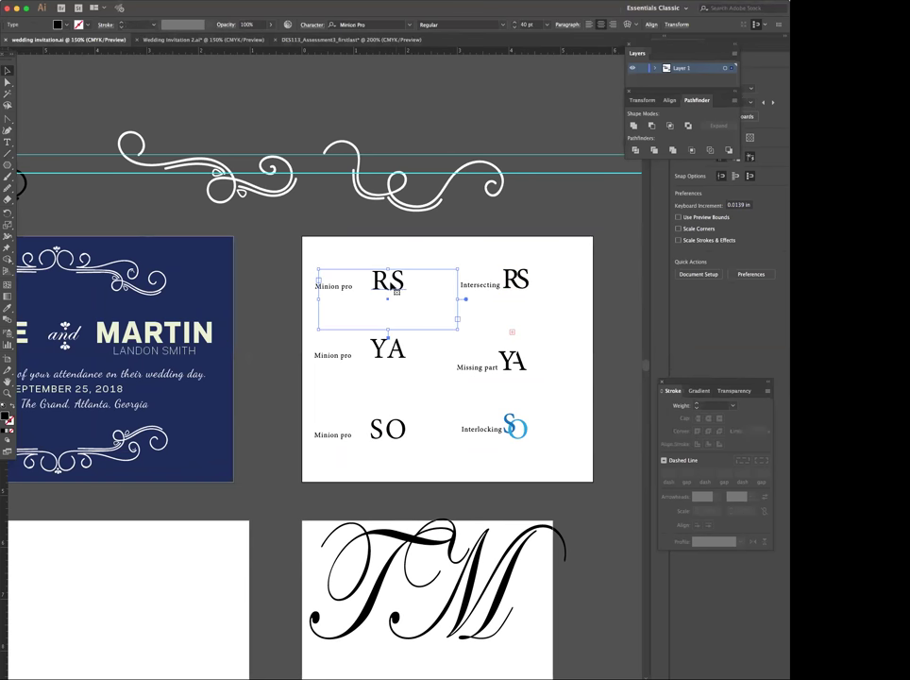
drag(402, 291, 151, 570)
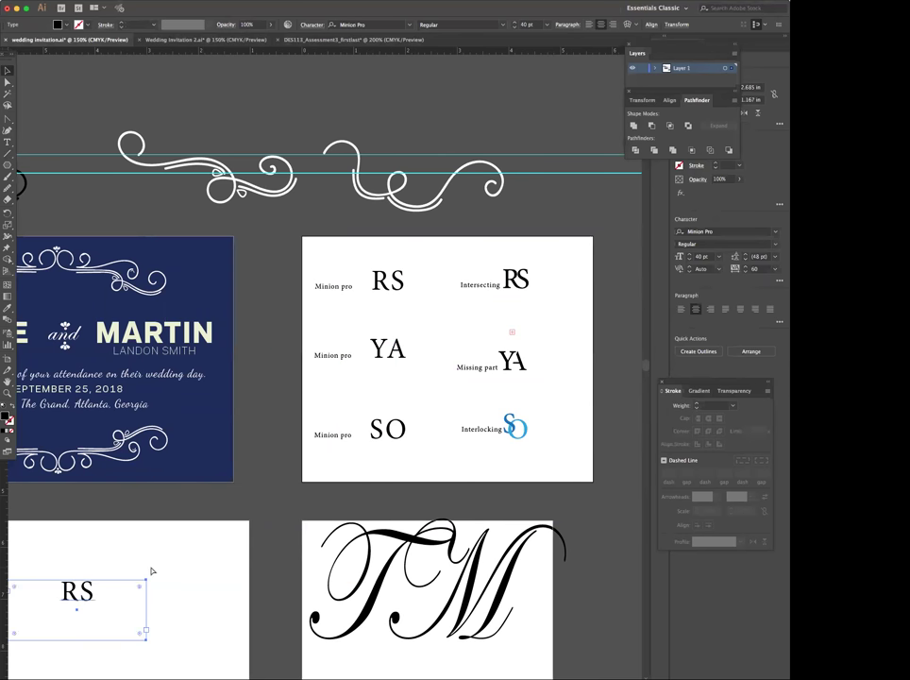
Convert the duplicated RS text to outlines
key(super+equal)
key(super+equal)
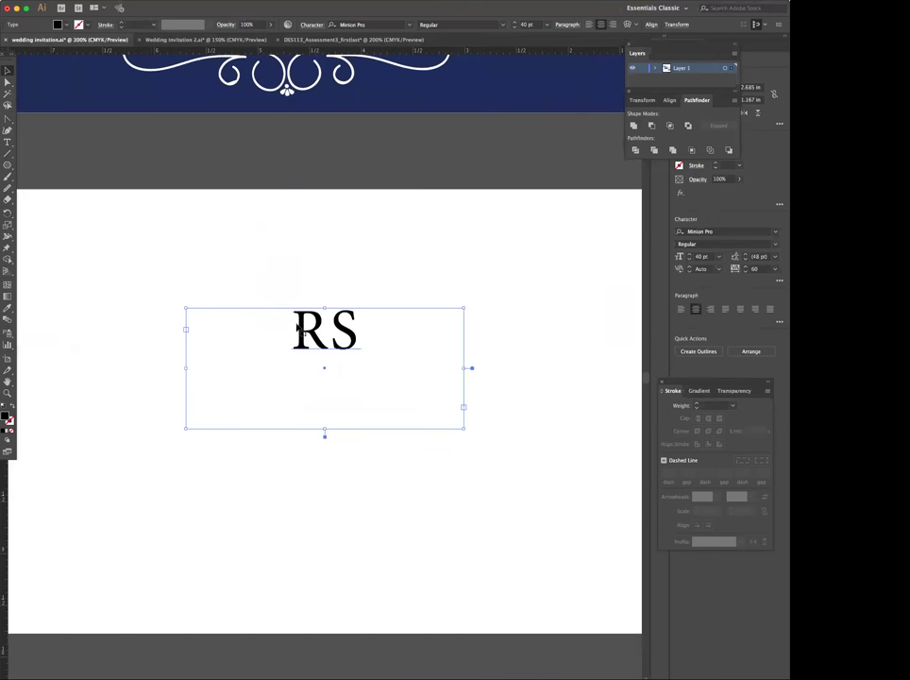
double_click(329, 332)
double_click(342, 326)
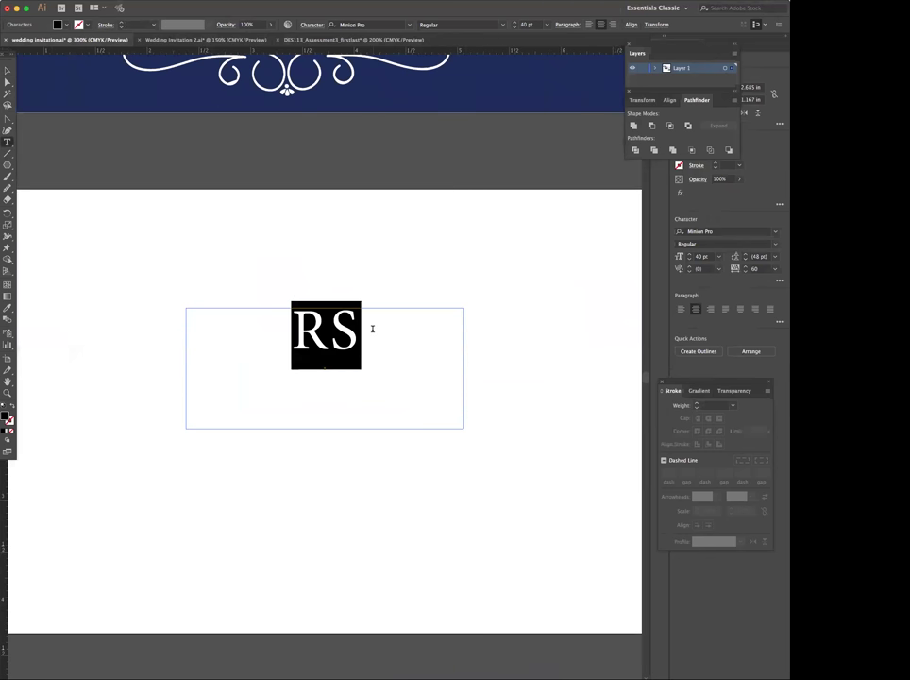
click(8, 71)
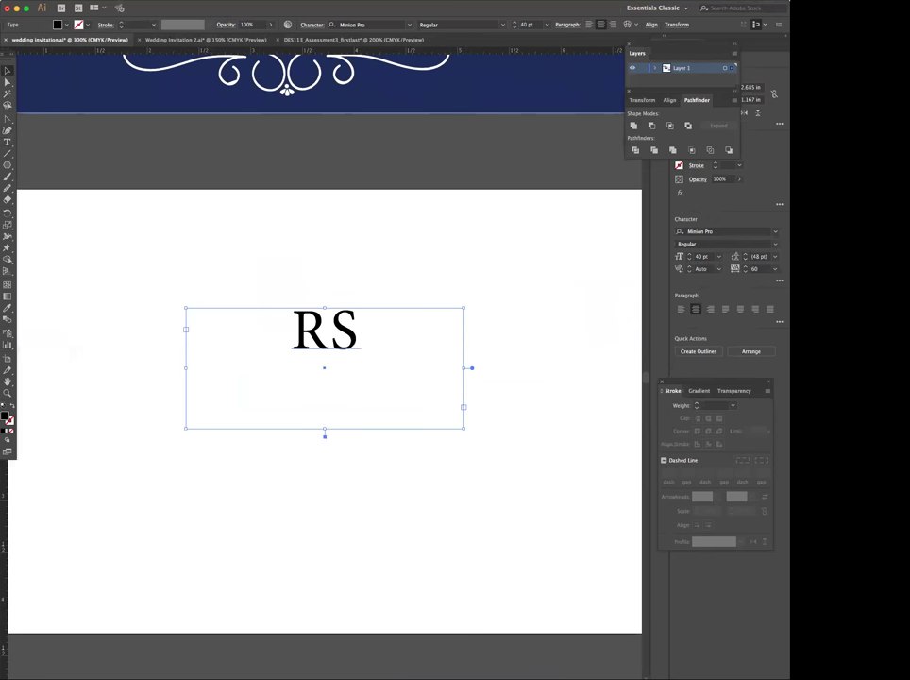
click(134, 1)
click(156, 150)
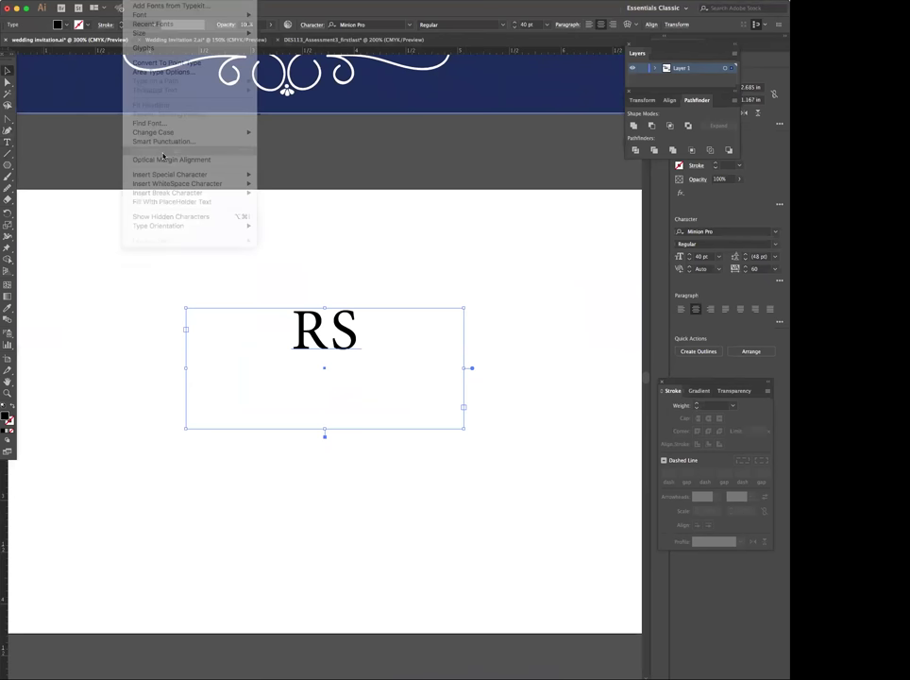
Ungroup the outlined RS letters and move the S toward the R so its lower tip overlaps the R's leg
right_click(341, 324)
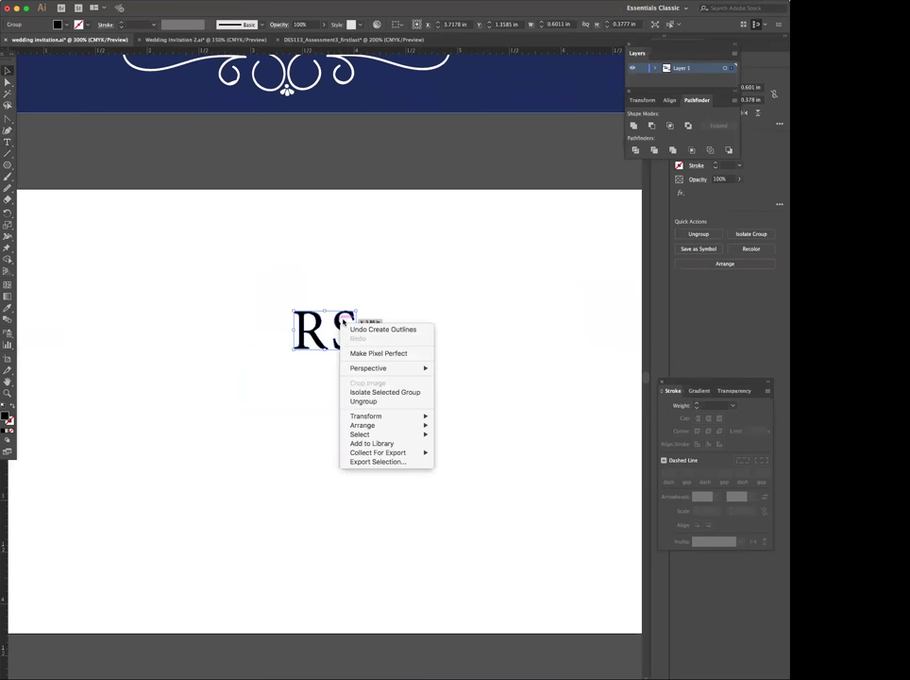
click(367, 402)
click(384, 338)
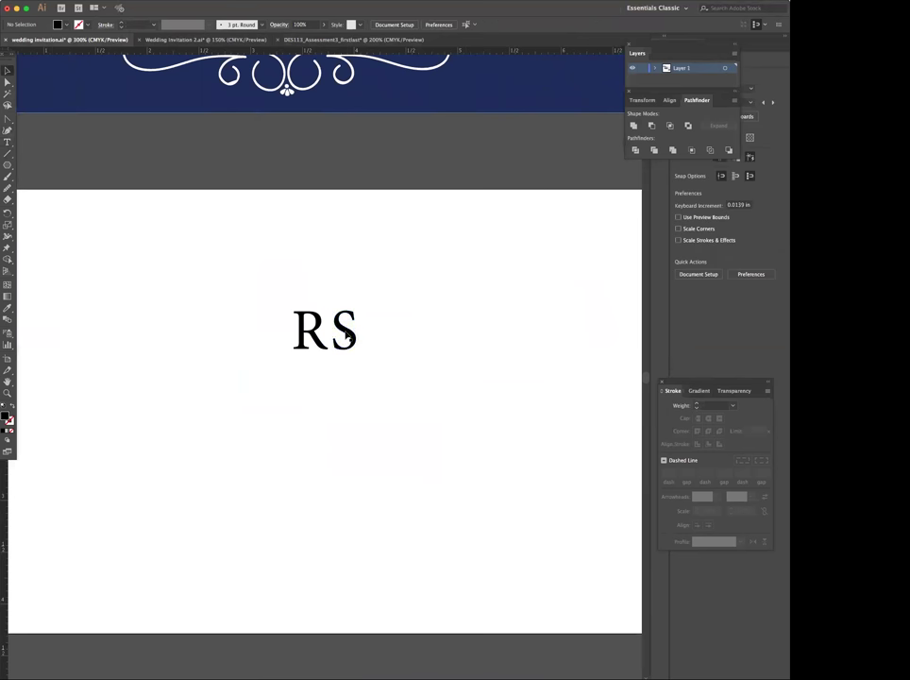
click(347, 334)
double_click(347, 334)
drag(347, 334, 338, 337)
click(418, 349)
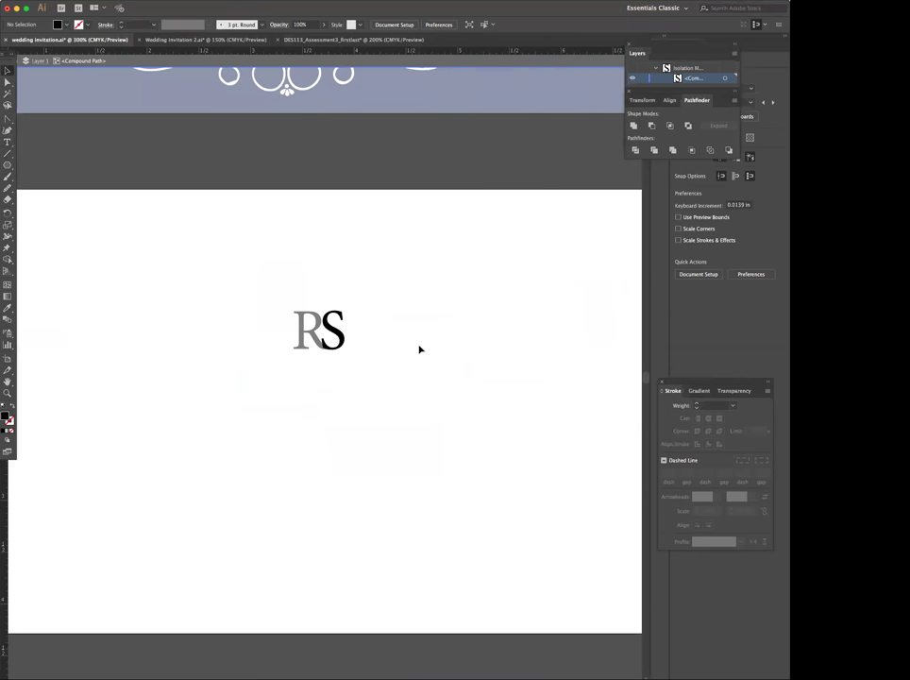
double_click(362, 342)
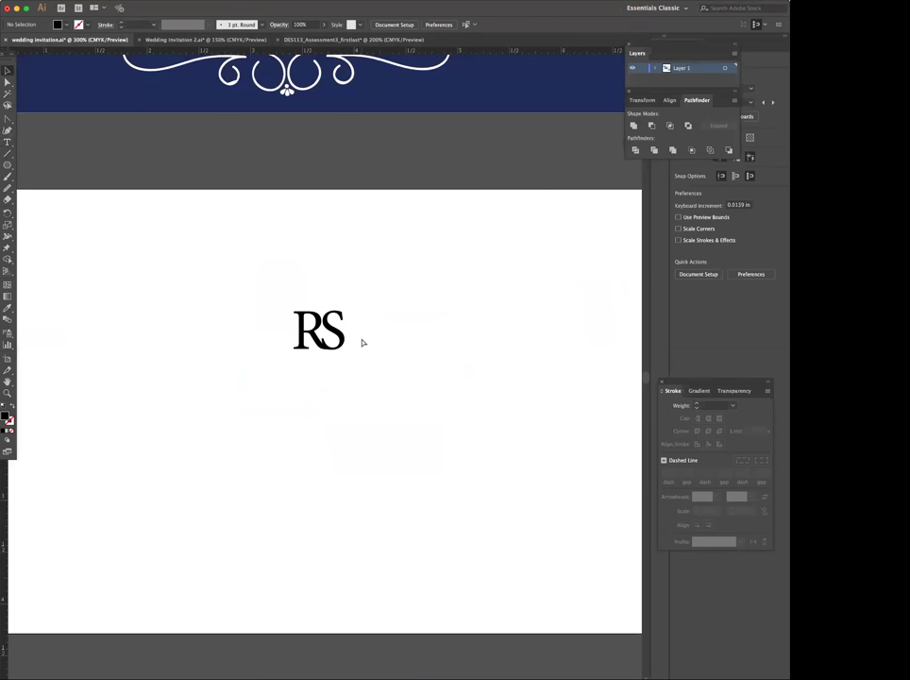
Test the spacing between the letters by nudging the S away from the R and back
key(super+equal)
key(super+equal)
key(super+equal)
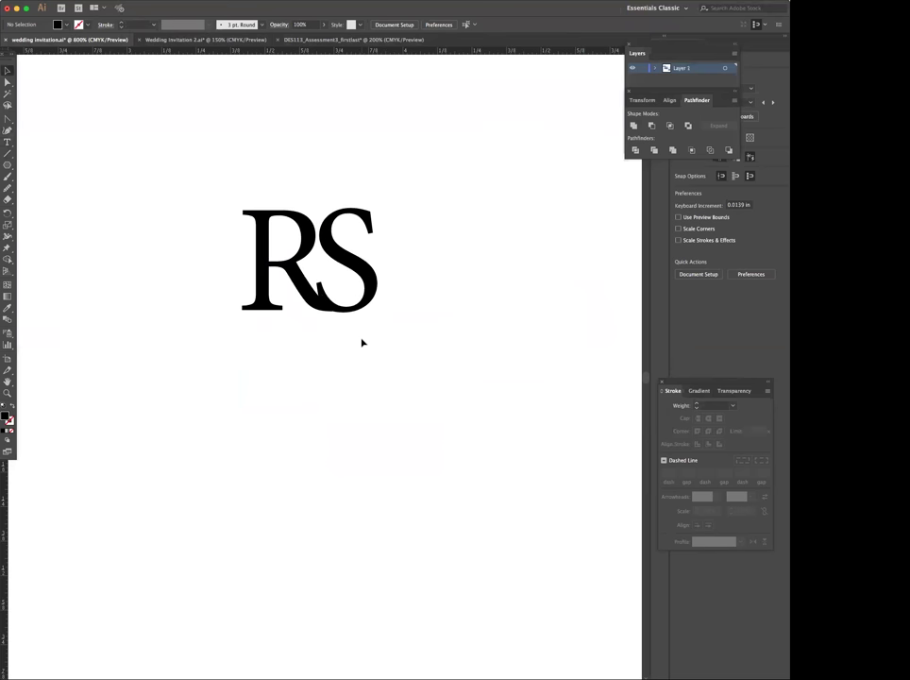
click(367, 290)
key(Right)
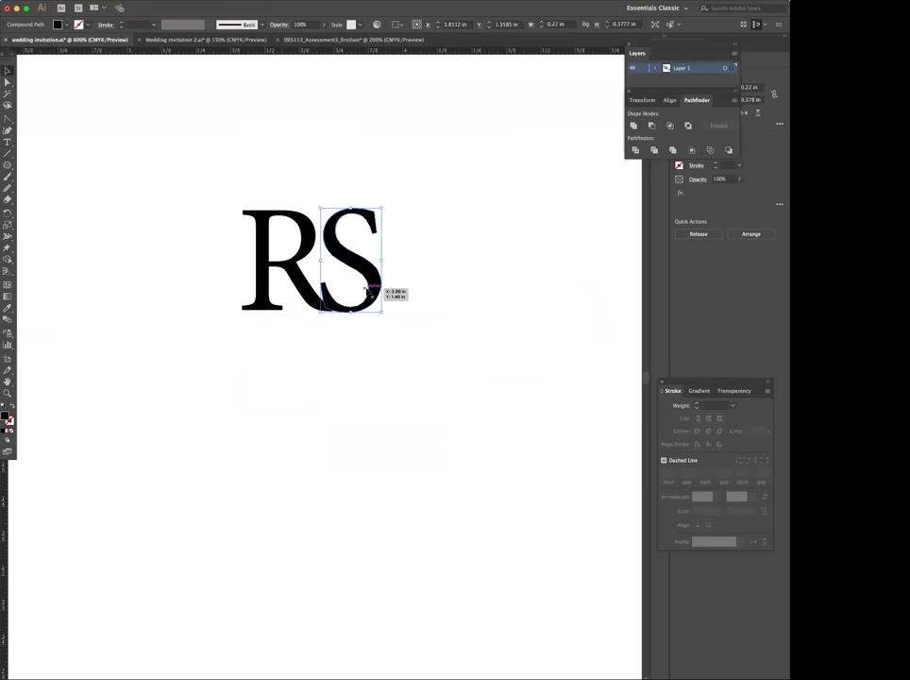
key(Left)
key(Right)
key(Left)
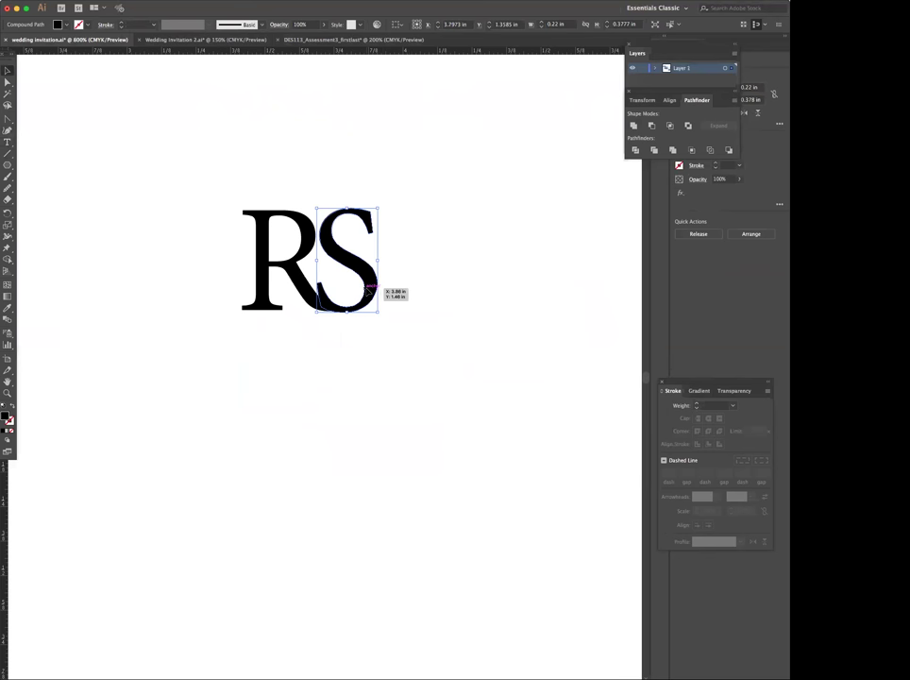
Select both outlined letters, move the Layers panel aside and detach the Pathfinder panel near the letters
click(414, 305)
click(305, 258)
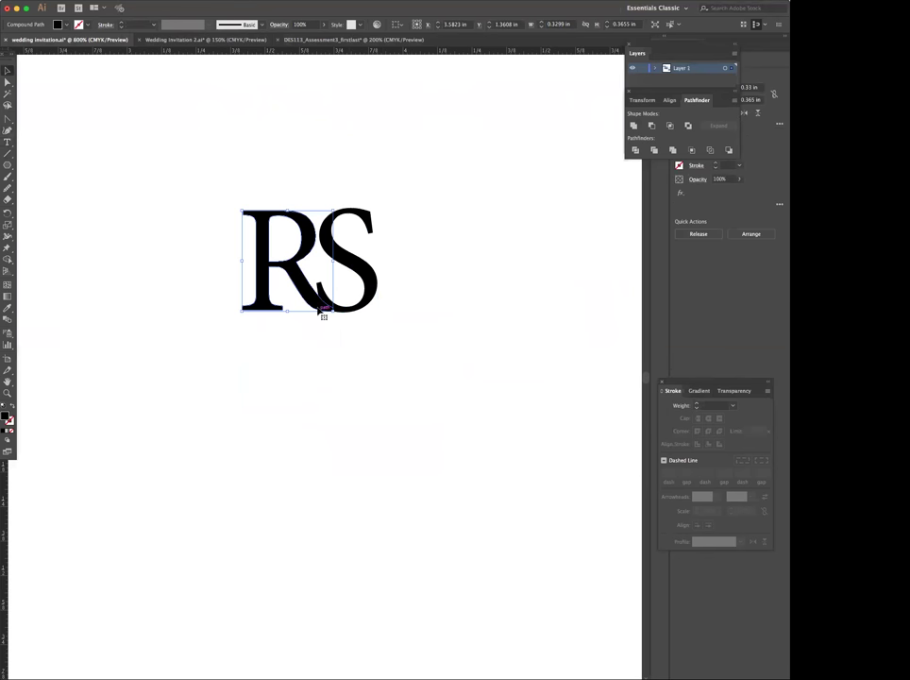
shift+click(367, 296)
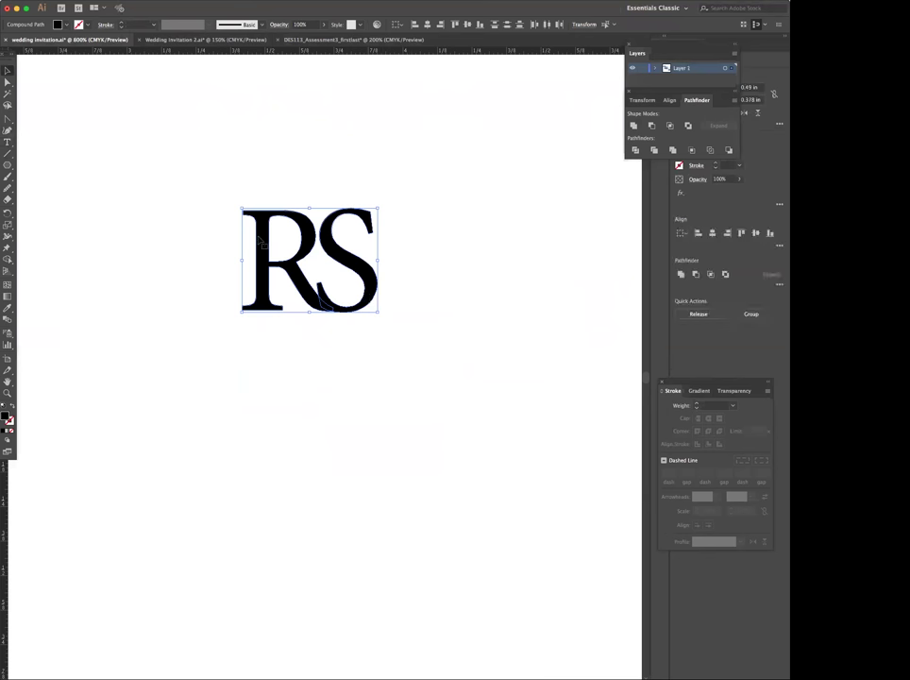
drag(664, 49, 731, 156)
drag(697, 99, 413, 118)
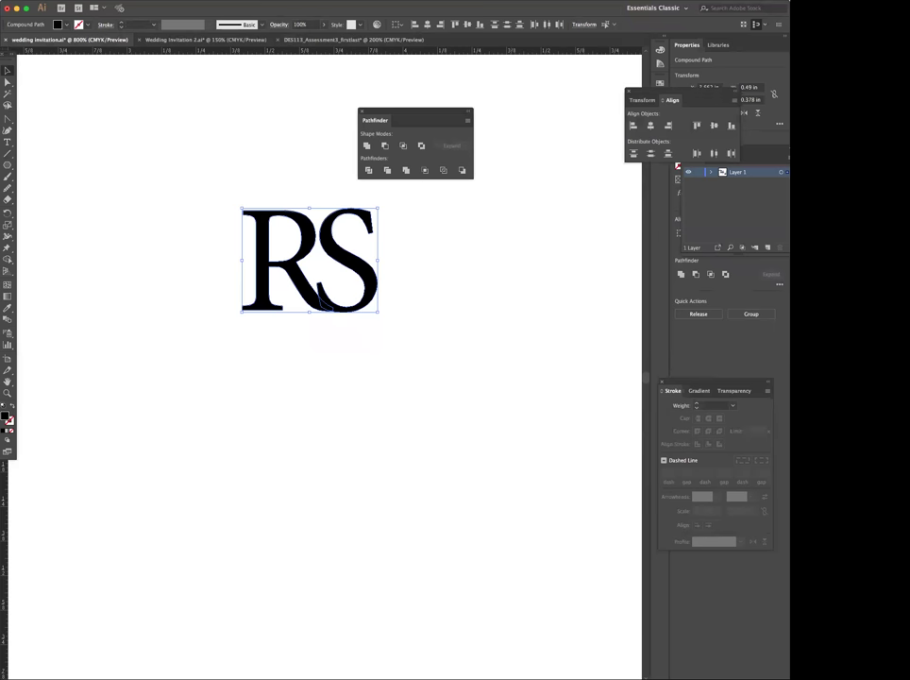
click(180, 1)
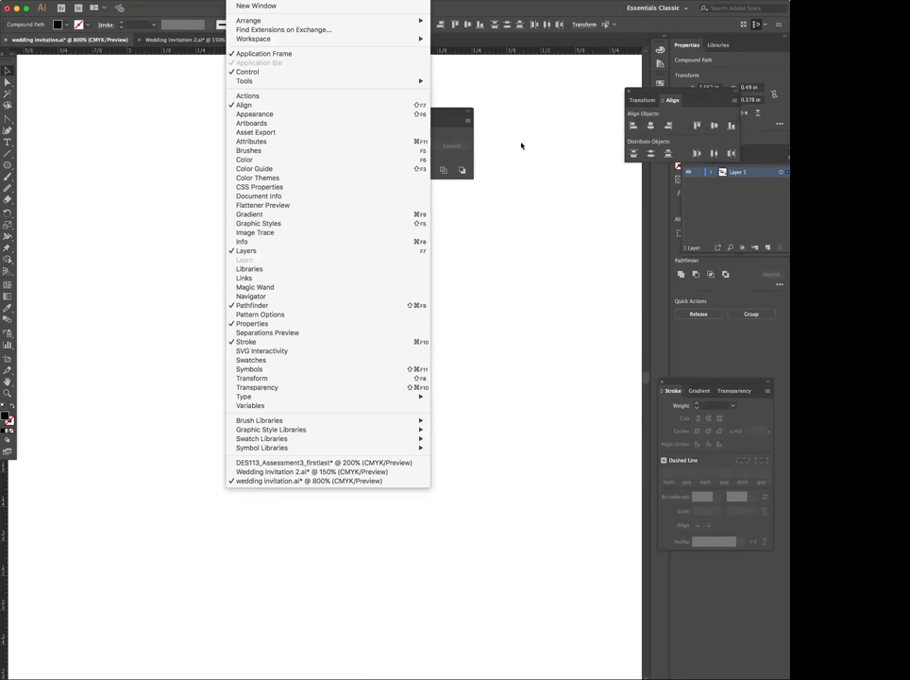
click(455, 134)
Try the Pathfinder Intersect and Divide operations on the overlapping R and S
click(403, 146)
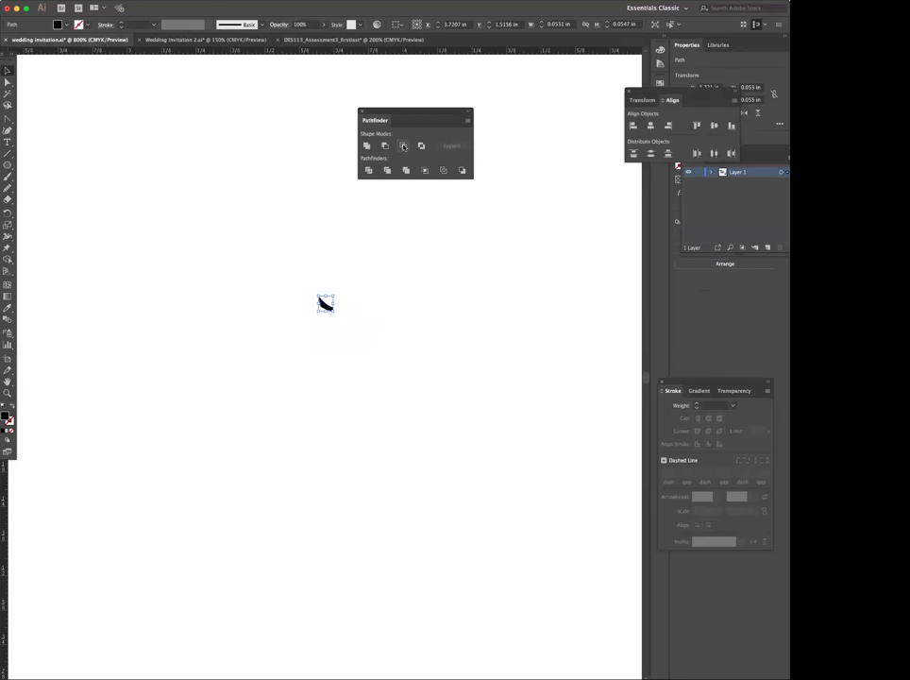
key(super+z)
click(369, 171)
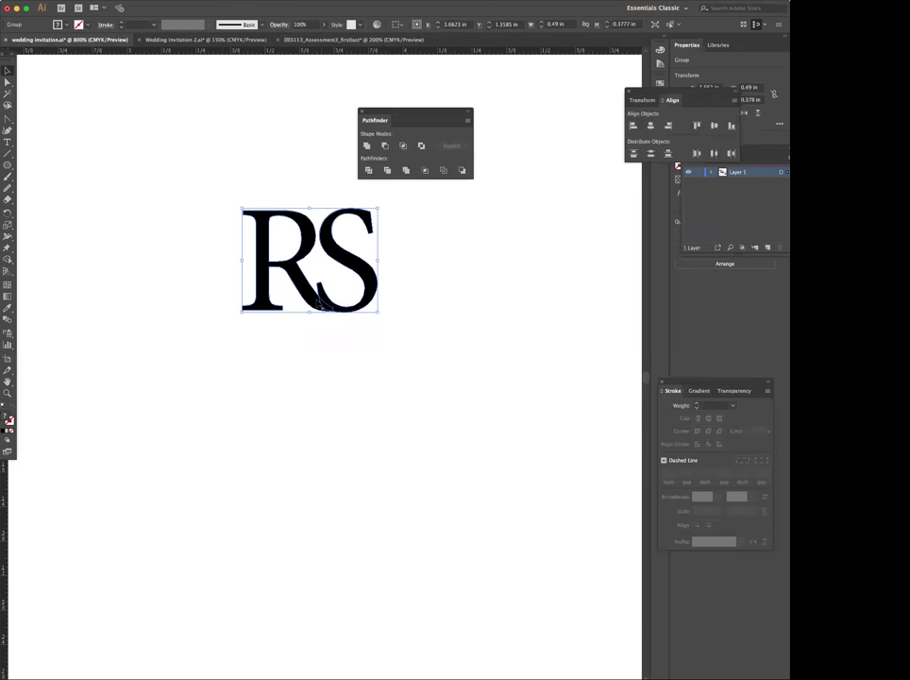
click(348, 337)
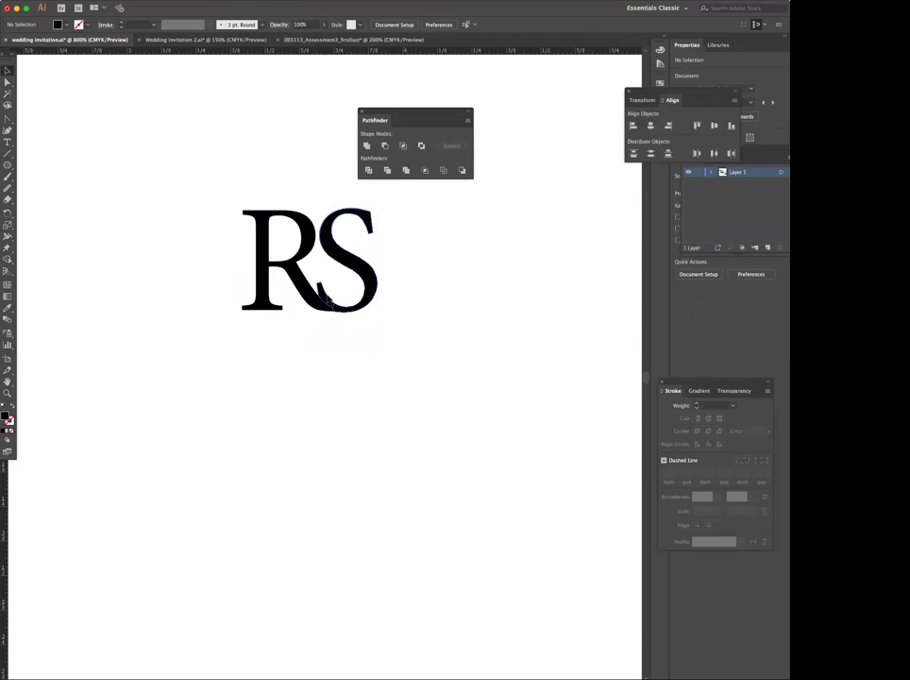
click(329, 298)
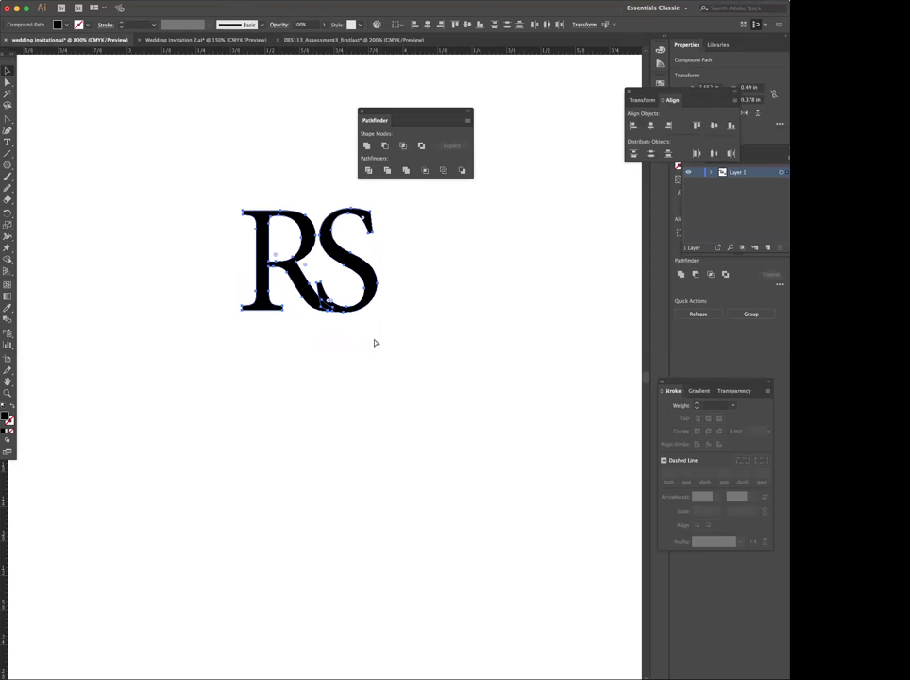
click(368, 330)
Try to delete the anchor points at the lower tip of the S with the Direct Selection tool
click(354, 309)
key(Left)
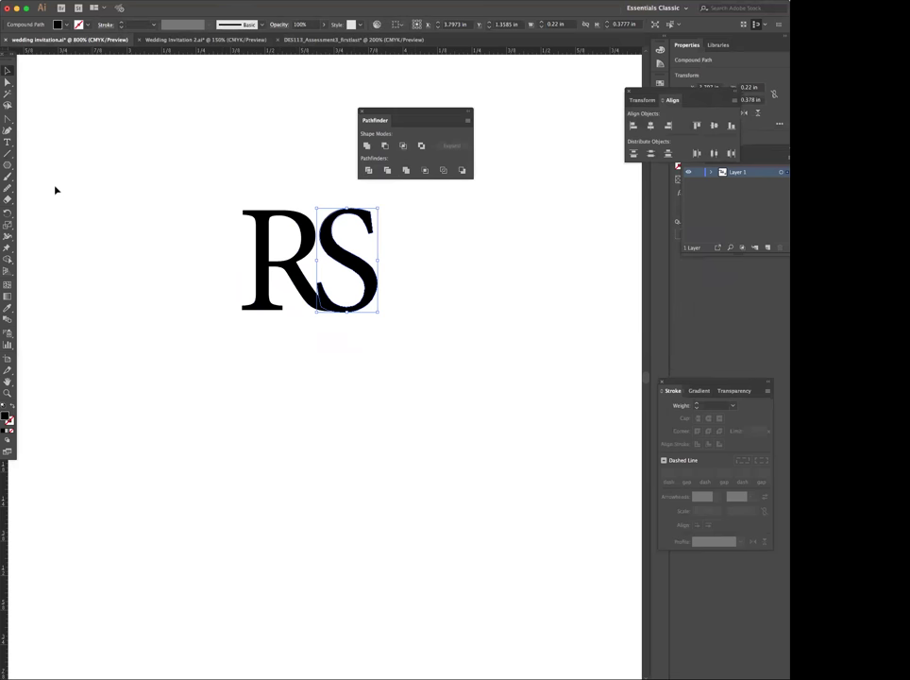
click(7, 83)
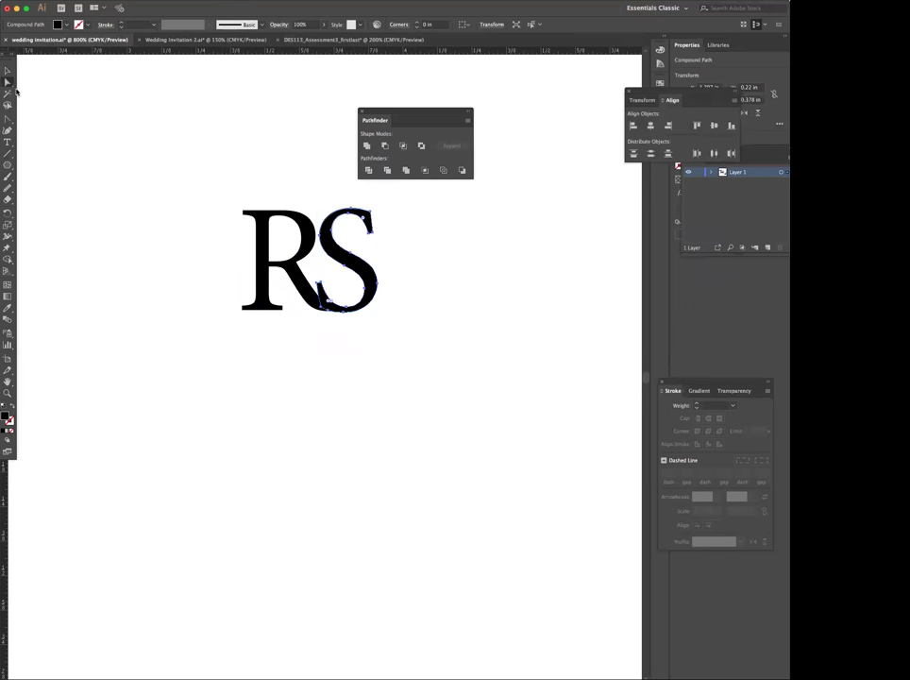
click(323, 308)
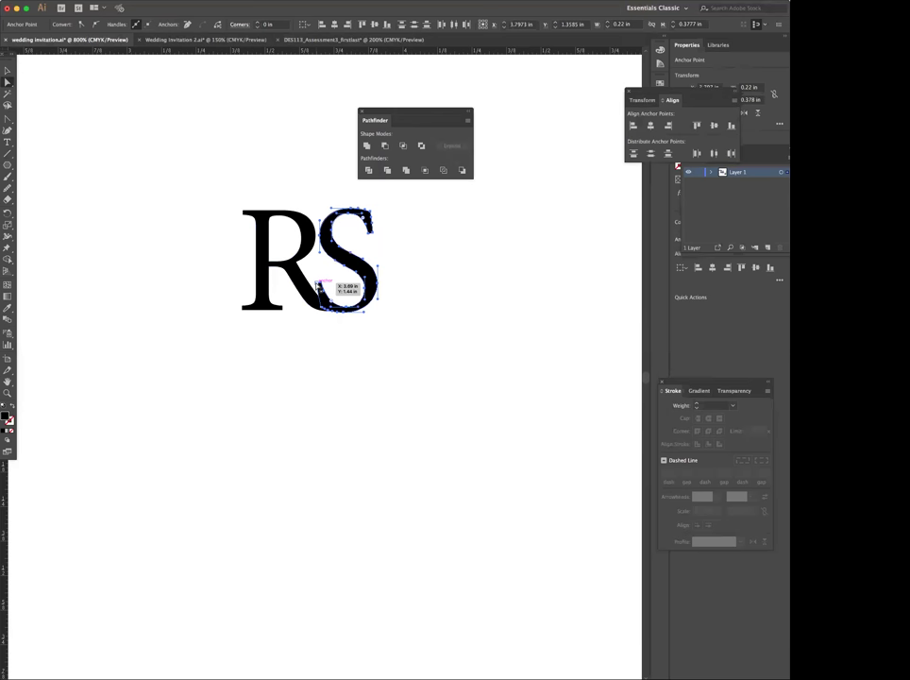
key(BackSpace)
key(super+z)
key(BackSpace)
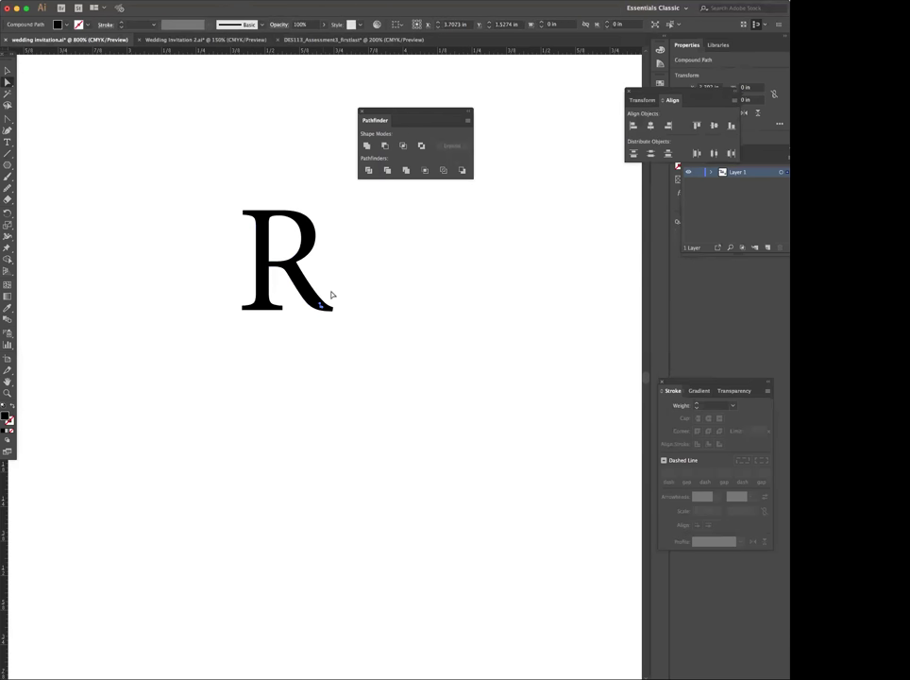
key(super+z)
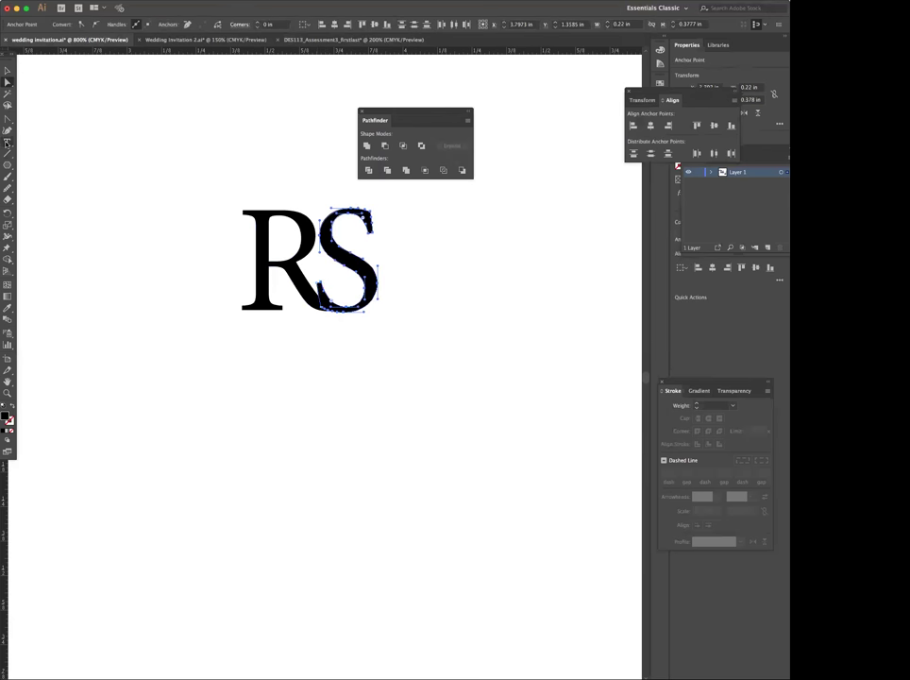
Remove the upper anchor points of the S's lower serif with the Delete Anchor Point tool
drag(8, 122, 59, 141)
key(super+equal)
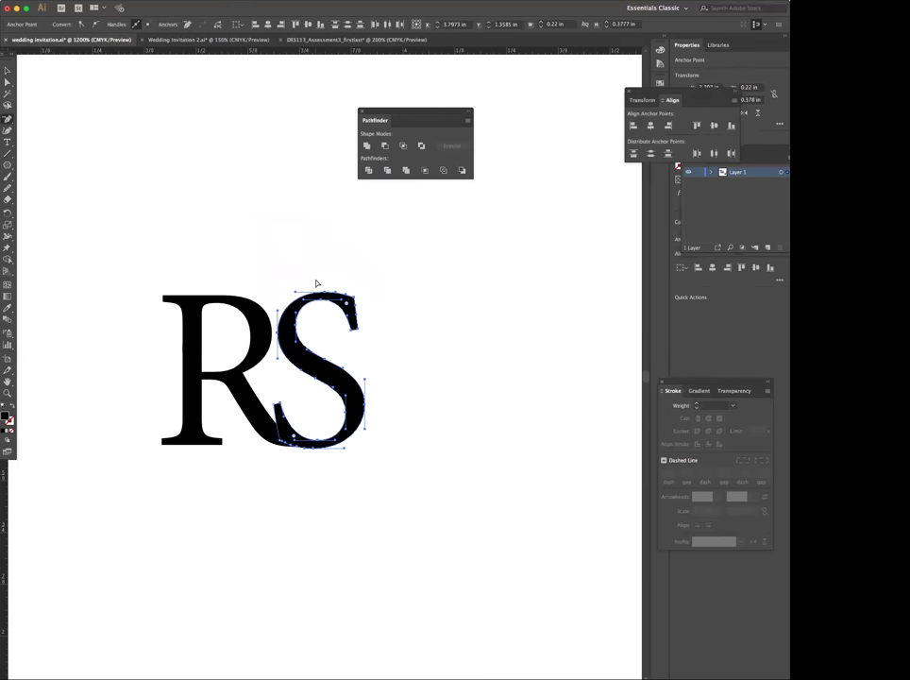
key(super+equal)
key(super+equal)
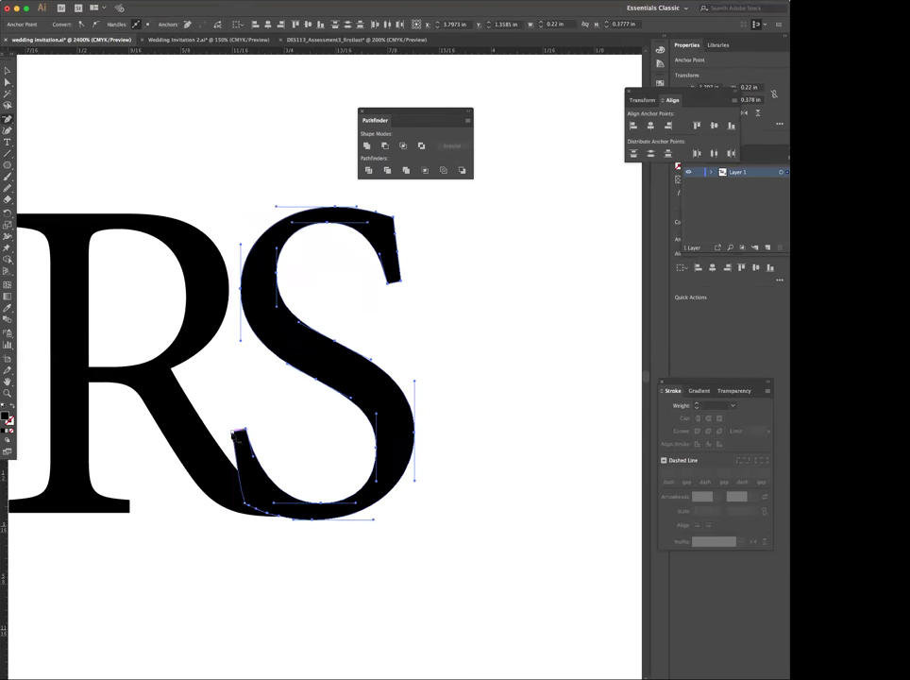
click(240, 432)
click(242, 431)
click(245, 432)
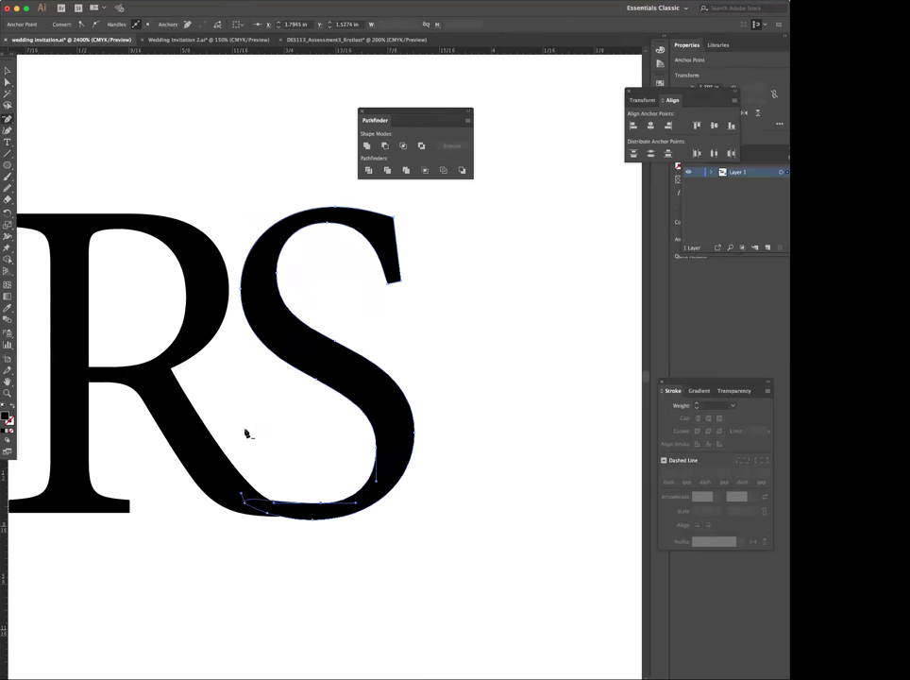
Adjust the curve handles along the S's lower stroke so it flows into the R's leg
key(a)
click(240, 495)
drag(239, 495, 239, 491)
drag(352, 510, 354, 503)
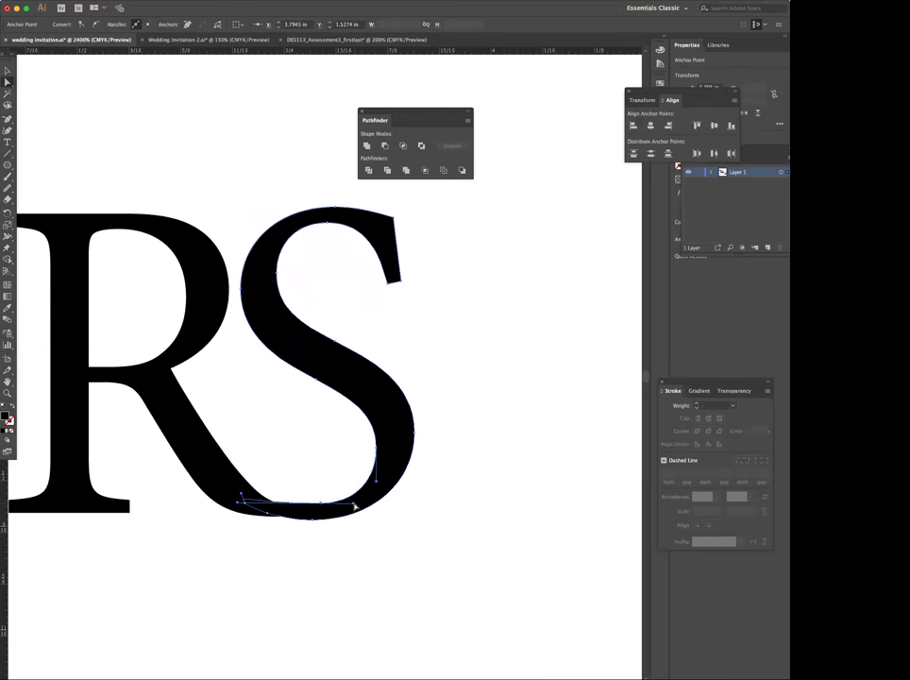
click(381, 543)
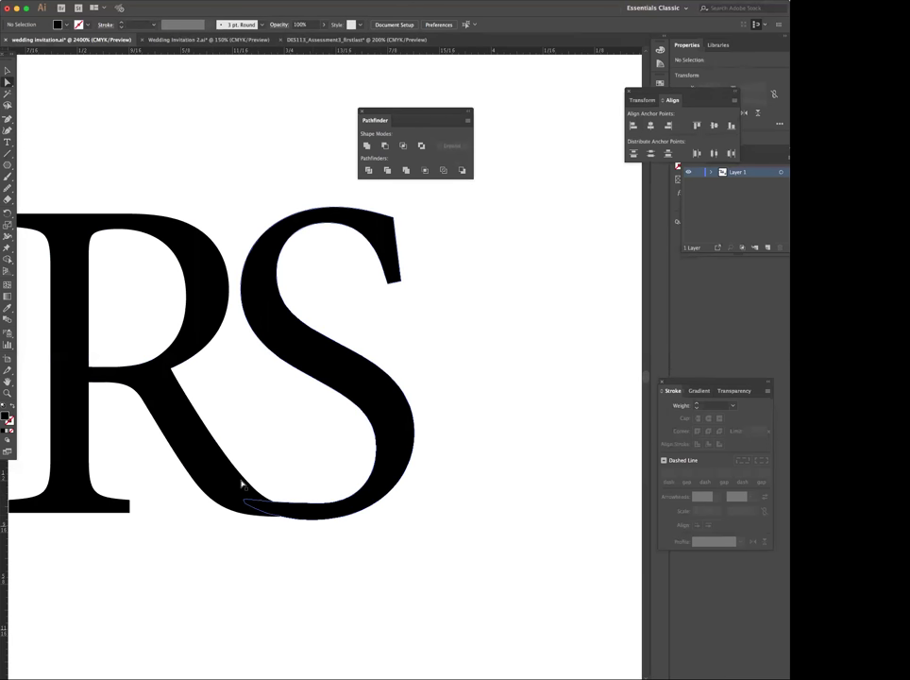
Redraw the S's lower end with the Pencil tool and refine its join to the R's leg with the Curvature tool
click(264, 509)
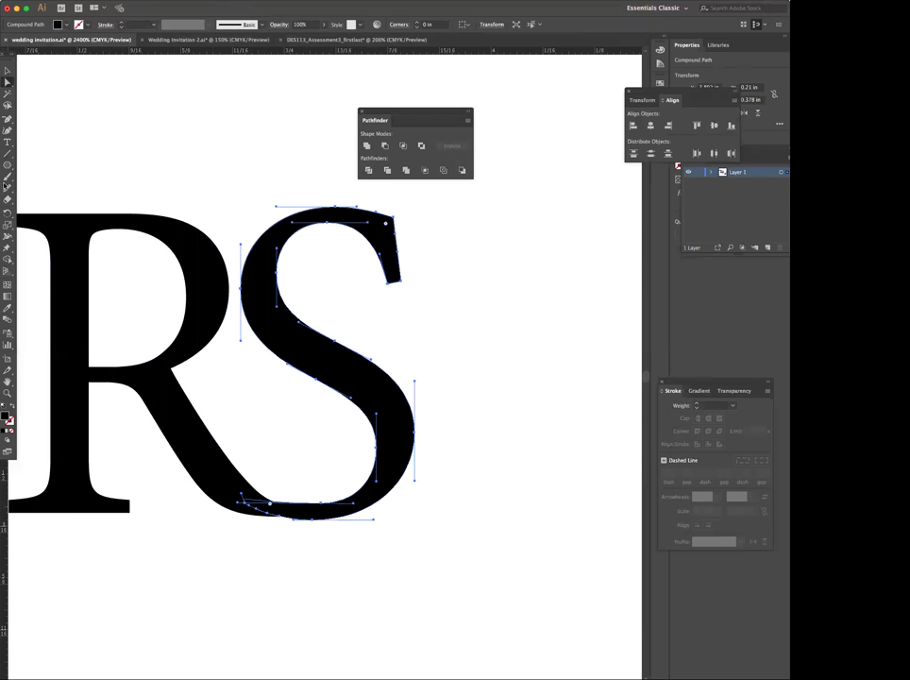
click(6, 186)
mouse_move(243, 497)
mouse_down()
mouse_move(303, 520)
mouse_move(267, 515)
mouse_move(303, 520)
mouse_up()
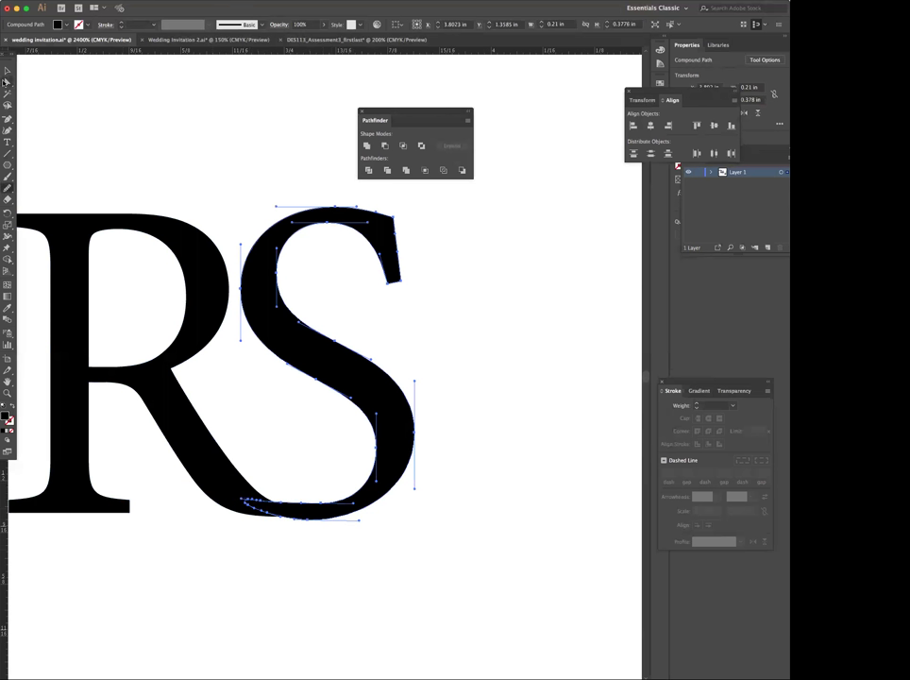
click(7, 131)
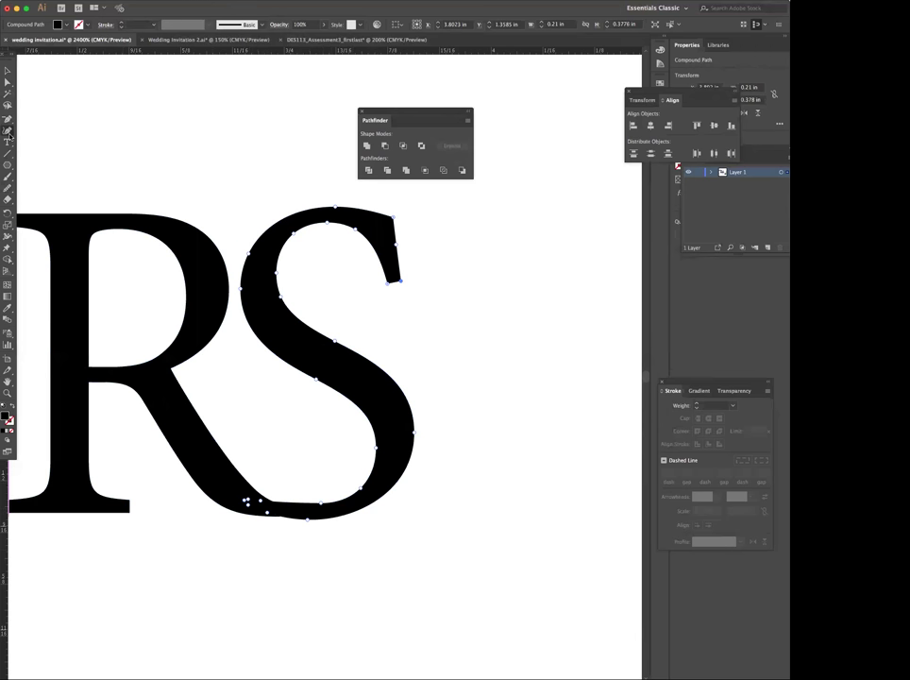
click(280, 508)
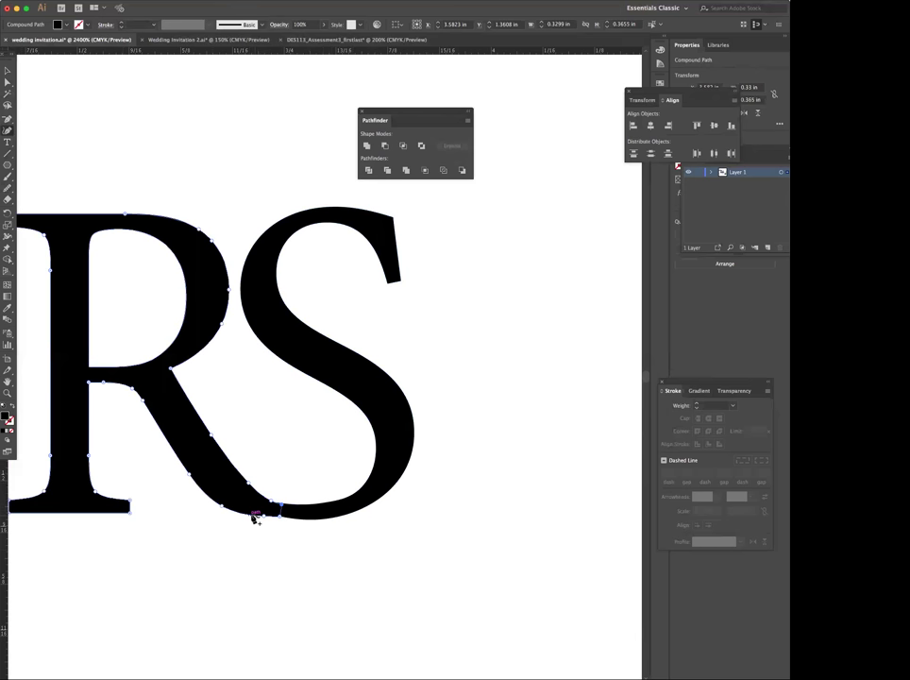
click(303, 522)
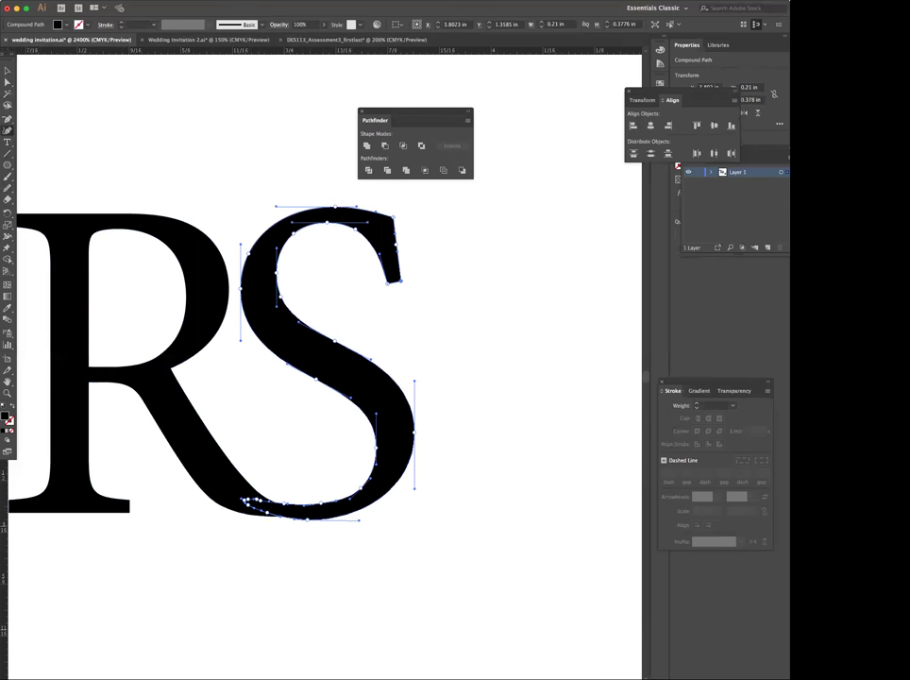
Draw a small black filler shape with the Pen tool along the underside of the join between the R and S
drag(7, 120, 52, 93)
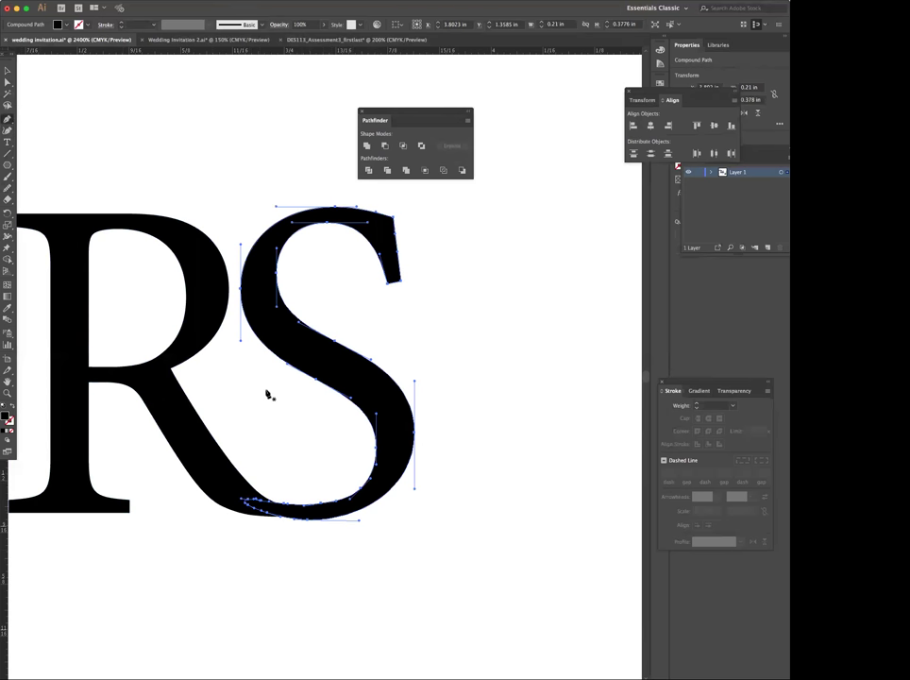
click(295, 505)
click(283, 503)
click(267, 497)
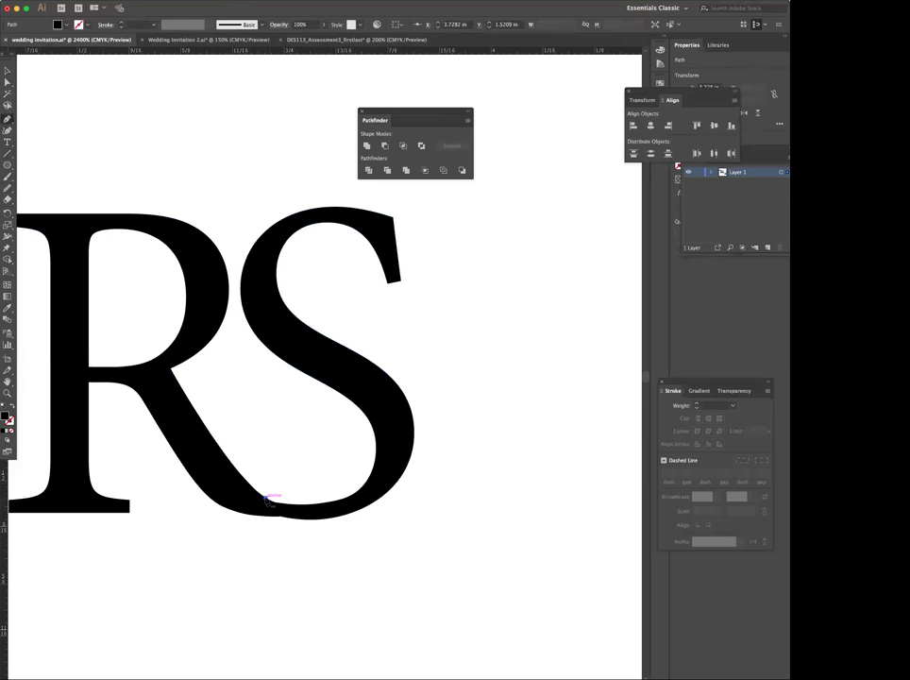
click(262, 517)
drag(289, 522, 331, 512)
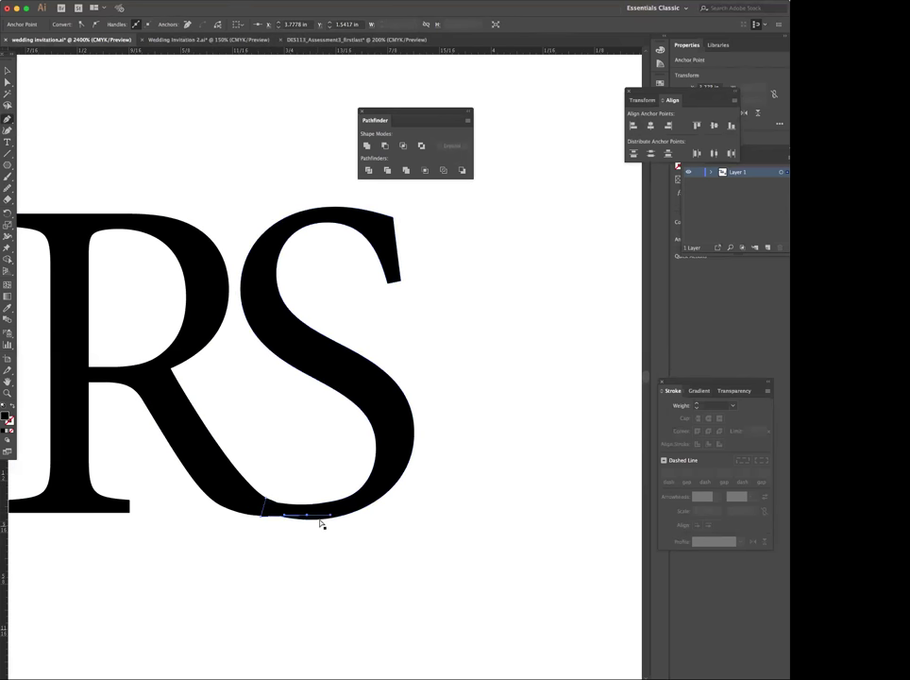
drag(322, 521, 42, 228)
click(8, 70)
click(92, 113)
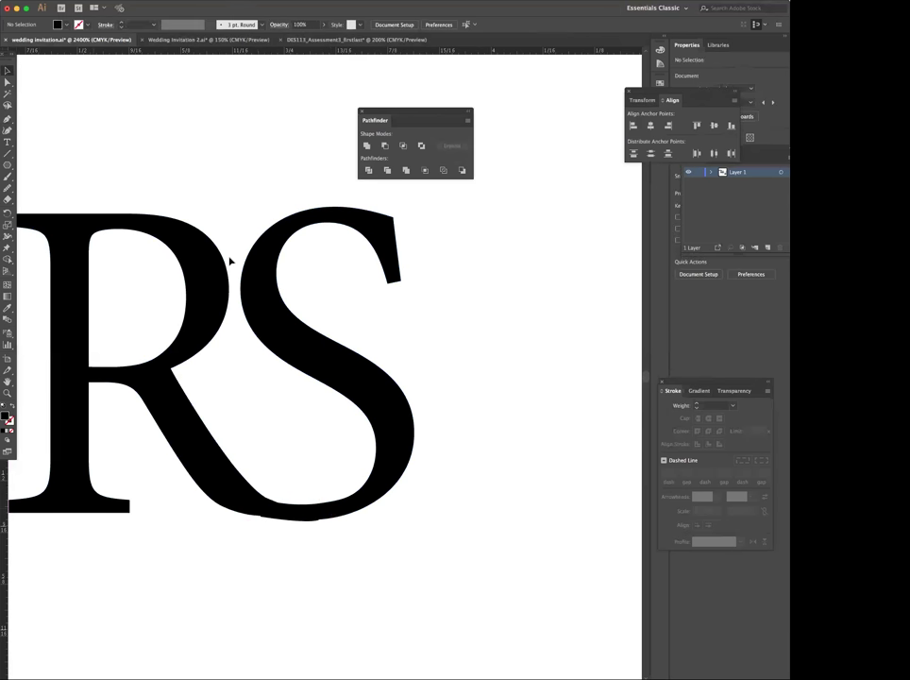
Set the Eraser tool's size to 4 pt and trim the uneven edges around the join between the R and S
click(7, 199)
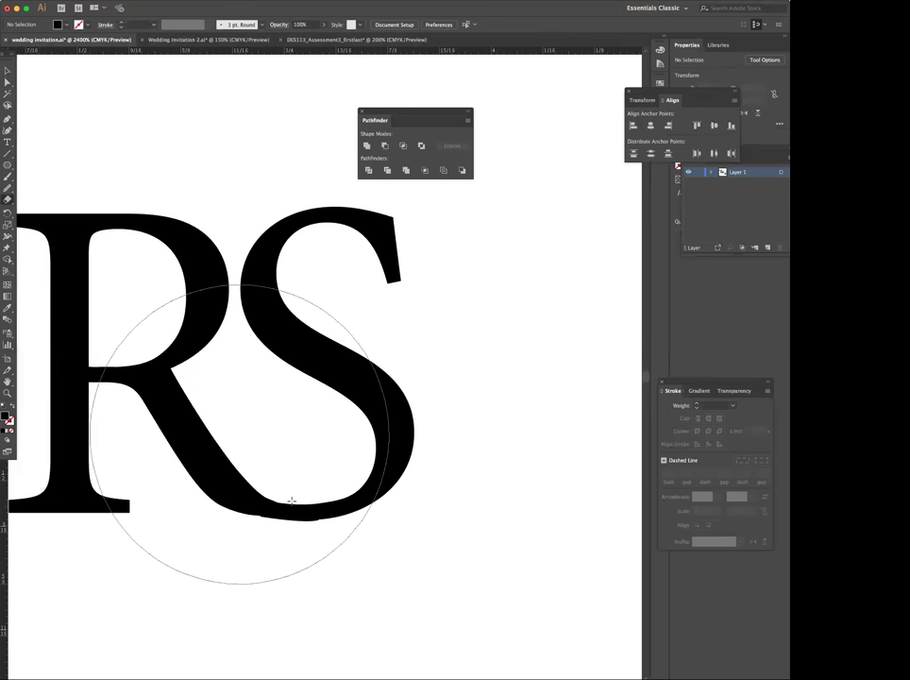
double_click(10, 199)
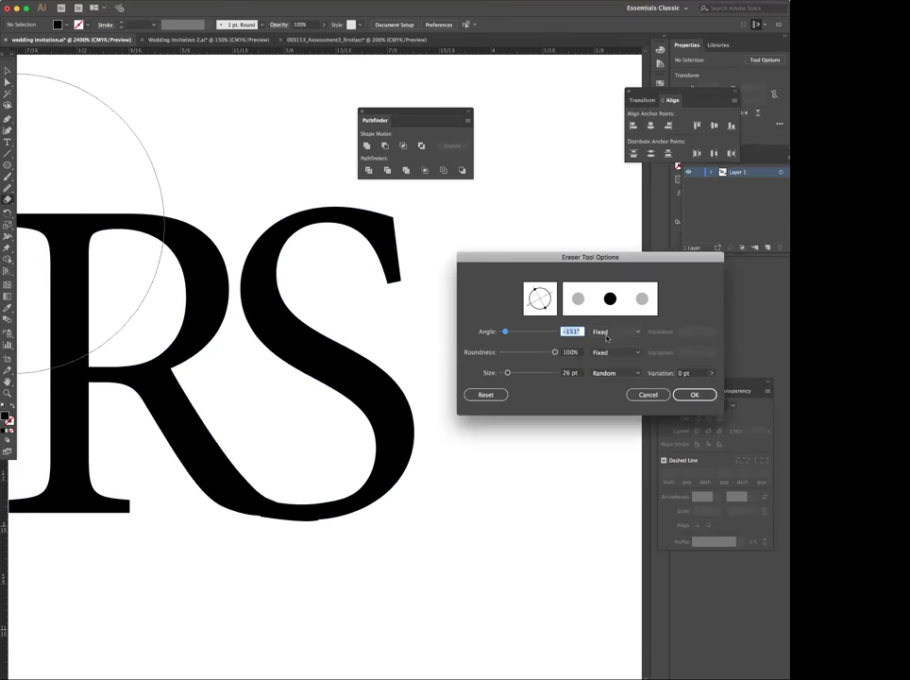
drag(508, 372, 501, 374)
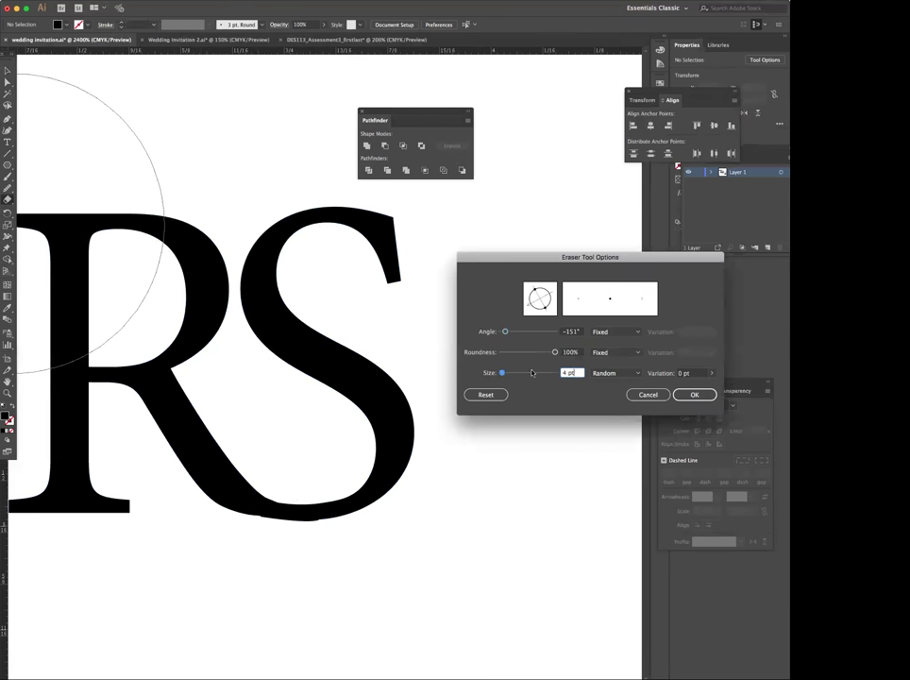
click(694, 394)
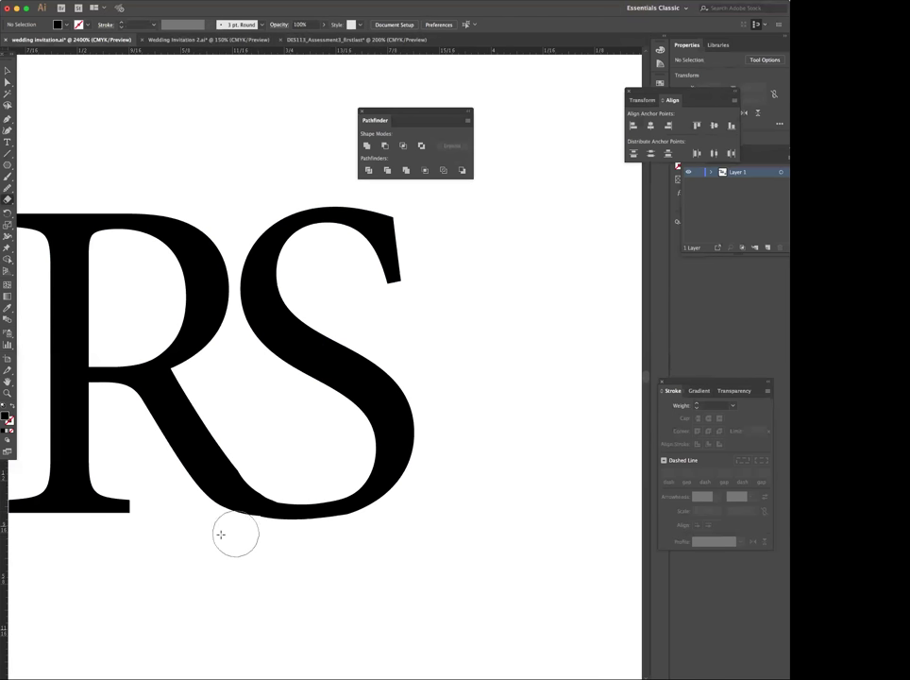
mouse_move(221, 531)
mouse_down()
mouse_move(348, 536)
mouse_move(397, 524)
mouse_up()
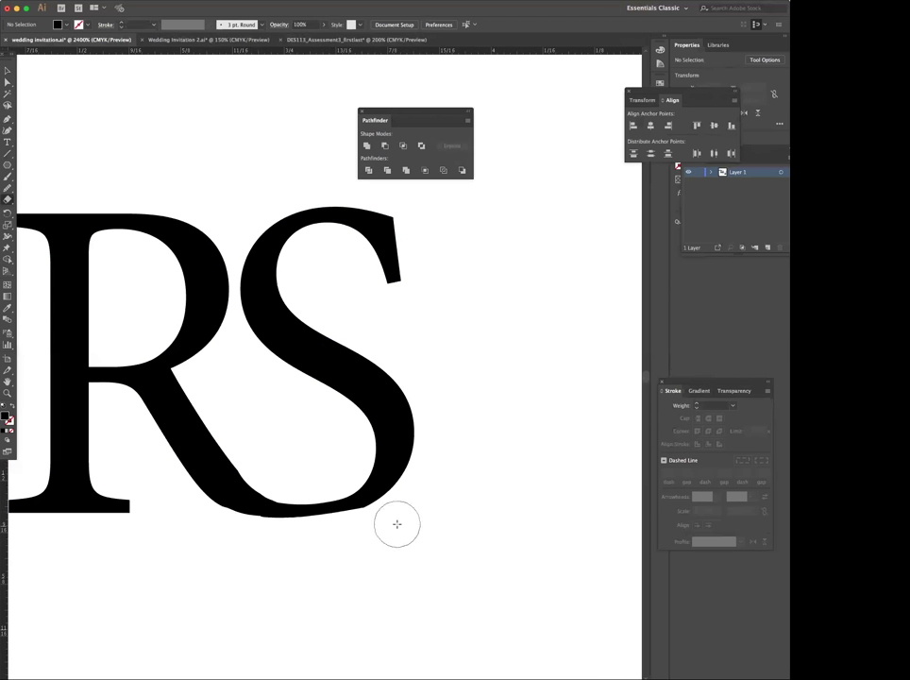
key(super+z)
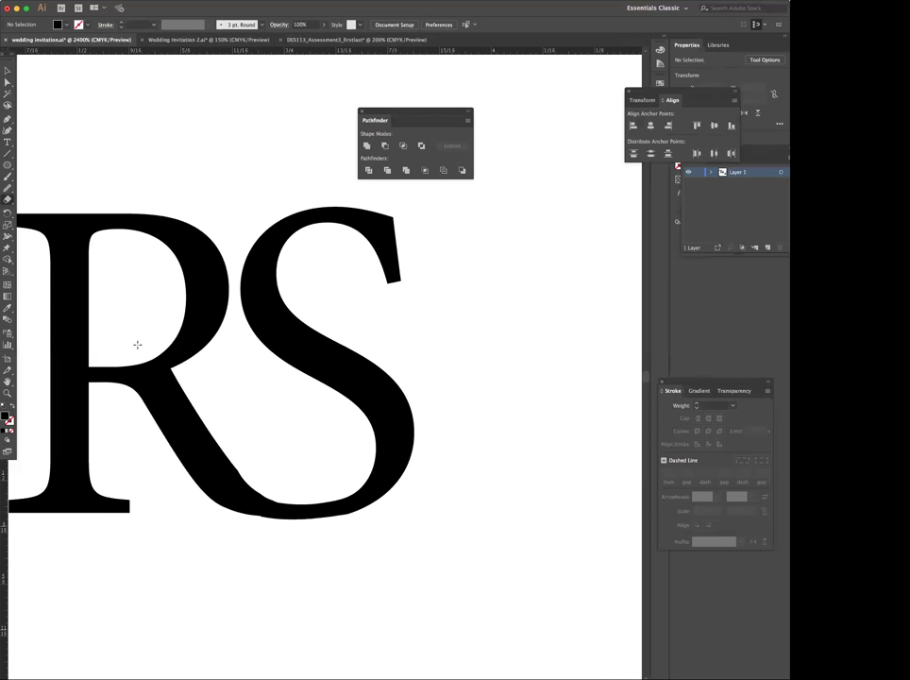
Select the R and S paths and run the Smooth tool along the join at the end of the R's leg
click(7, 187)
click(7, 71)
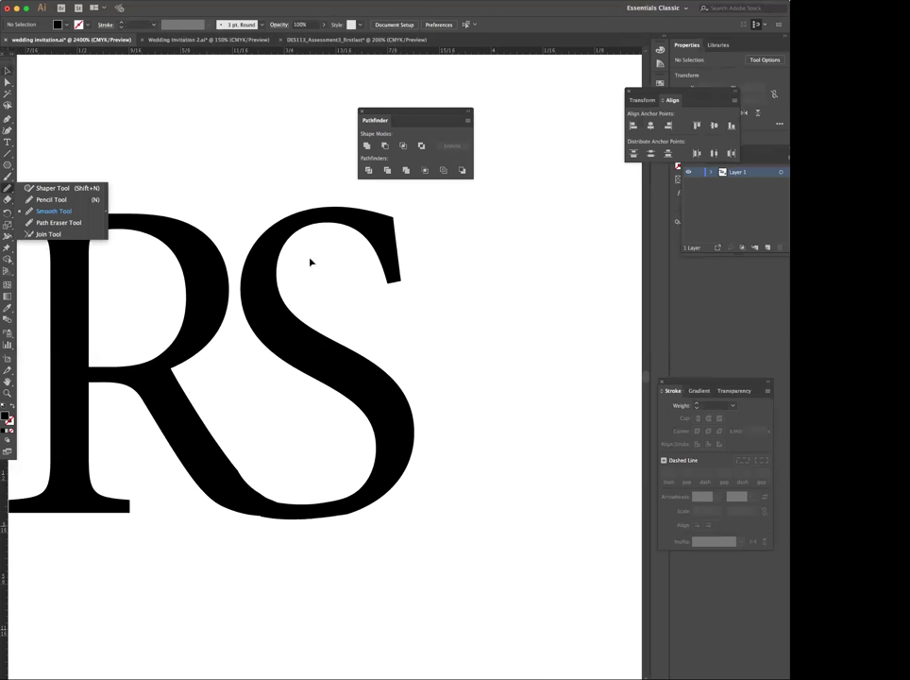
click(312, 217)
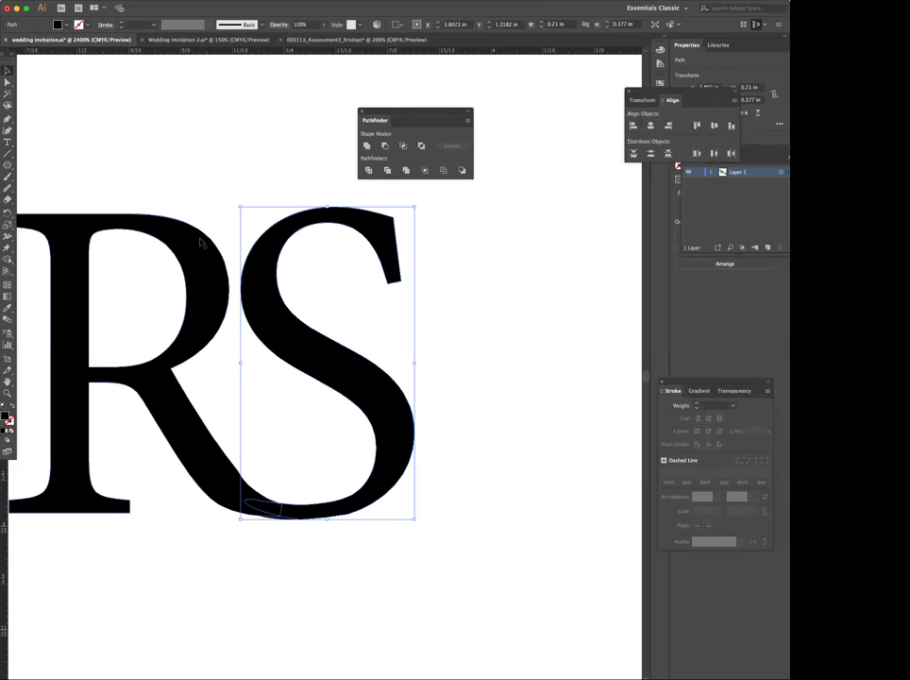
shift+click(203, 243)
click(8, 83)
click(10, 84)
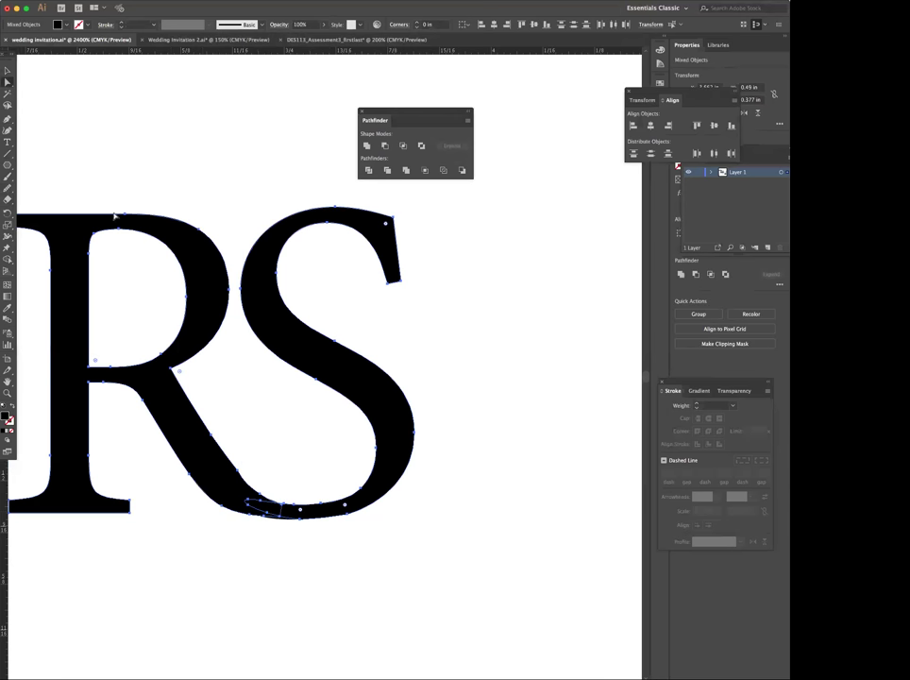
click(8, 188)
drag(247, 502, 341, 513)
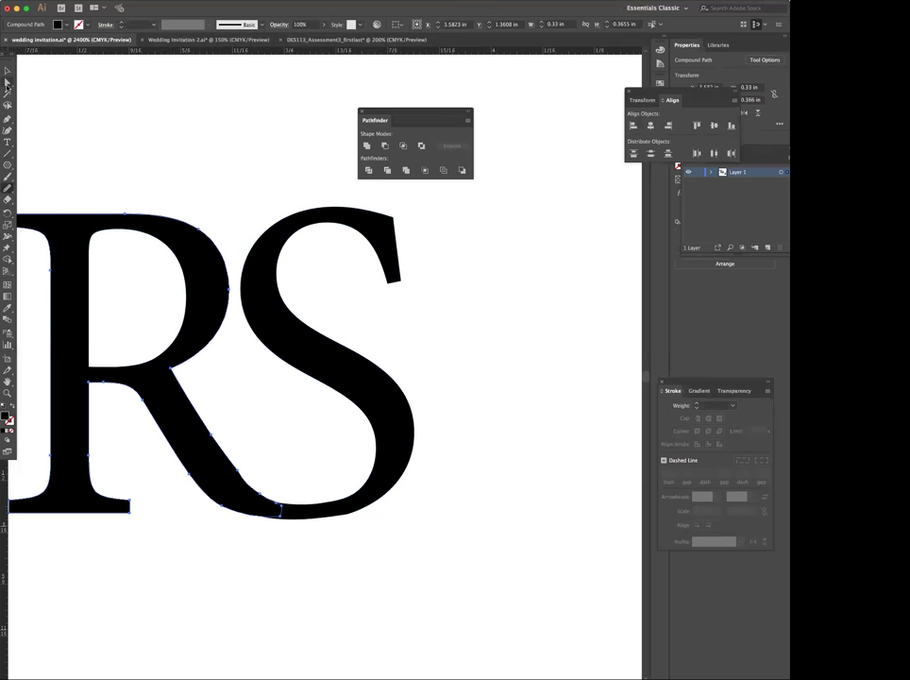
Add the S back to the selection, smooth the overlapping end of the R's leg again, and deselect the letters
click(6, 83)
shift+click(266, 290)
click(7, 189)
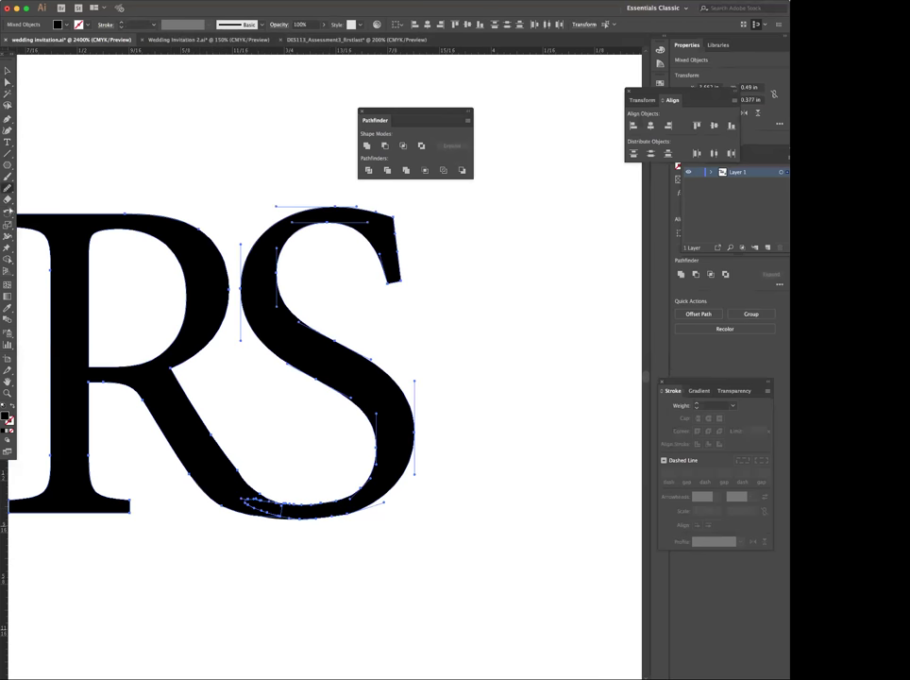
click(318, 506)
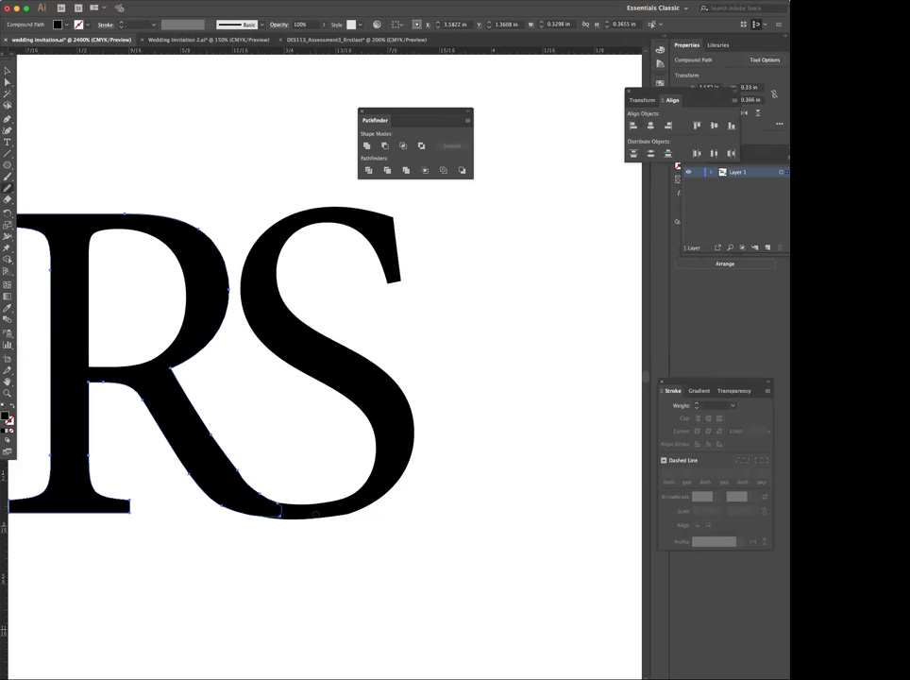
click(7, 70)
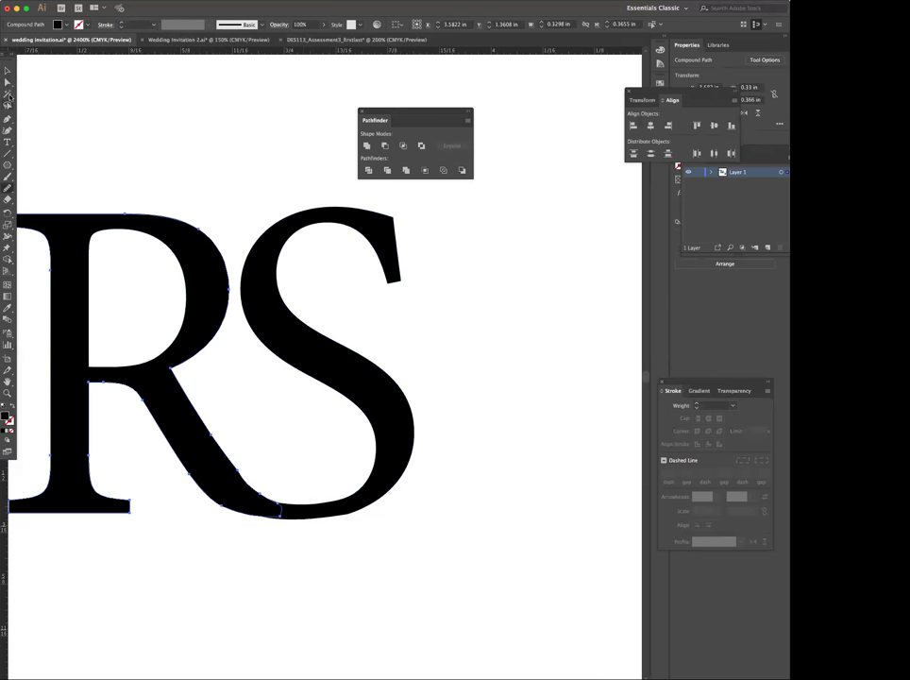
click(118, 120)
Examine the merged RS monogram at a smaller scale and the MR invitation layout in the Wedding Invitation 2 document
key(super+minus)
key(super+minus)
key(super+minus)
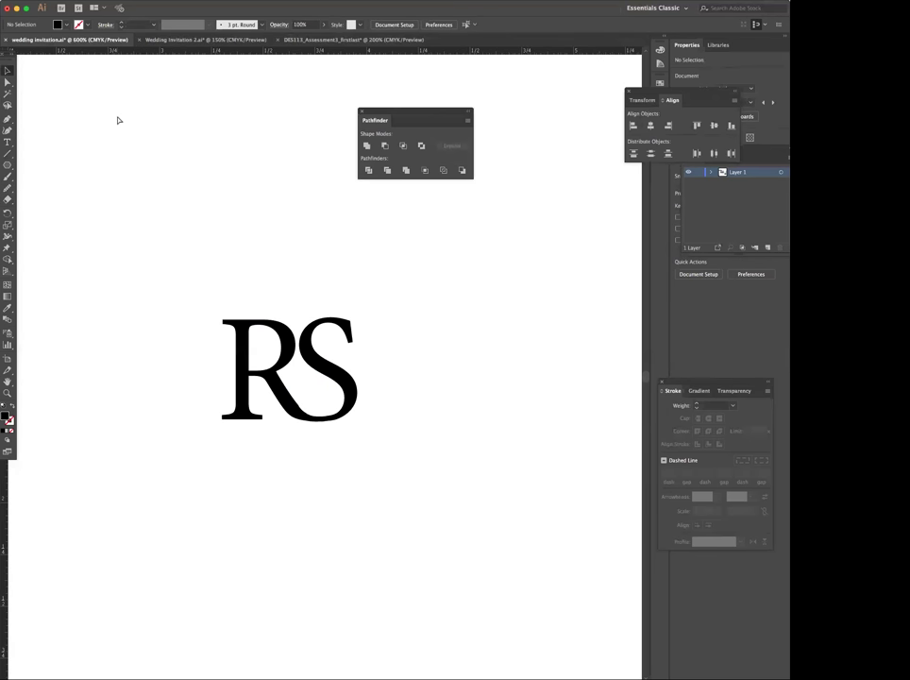
key(super+minus)
key(super+minus)
key(super+minus)
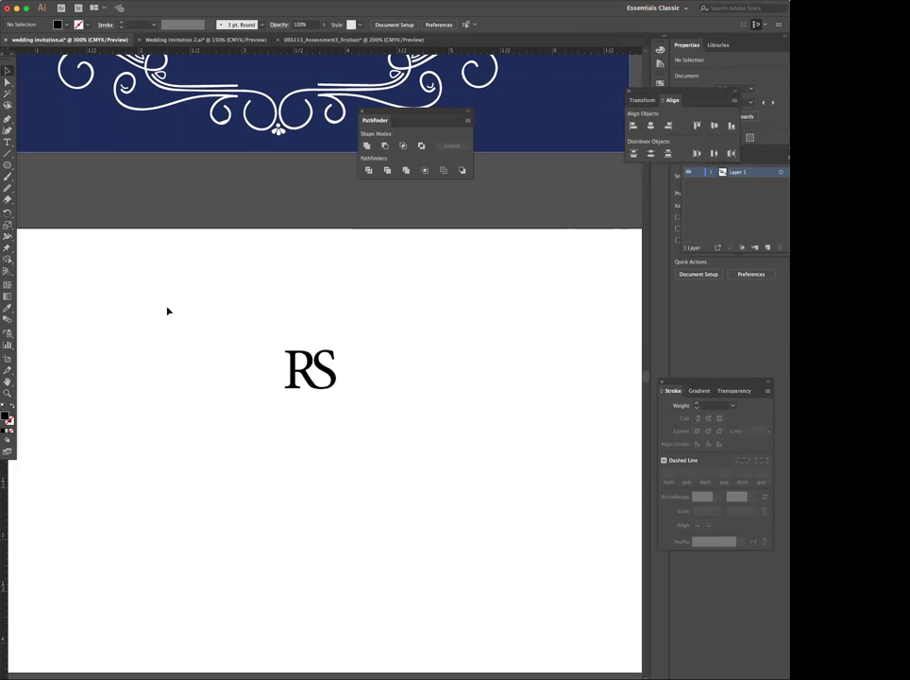
click(149, 39)
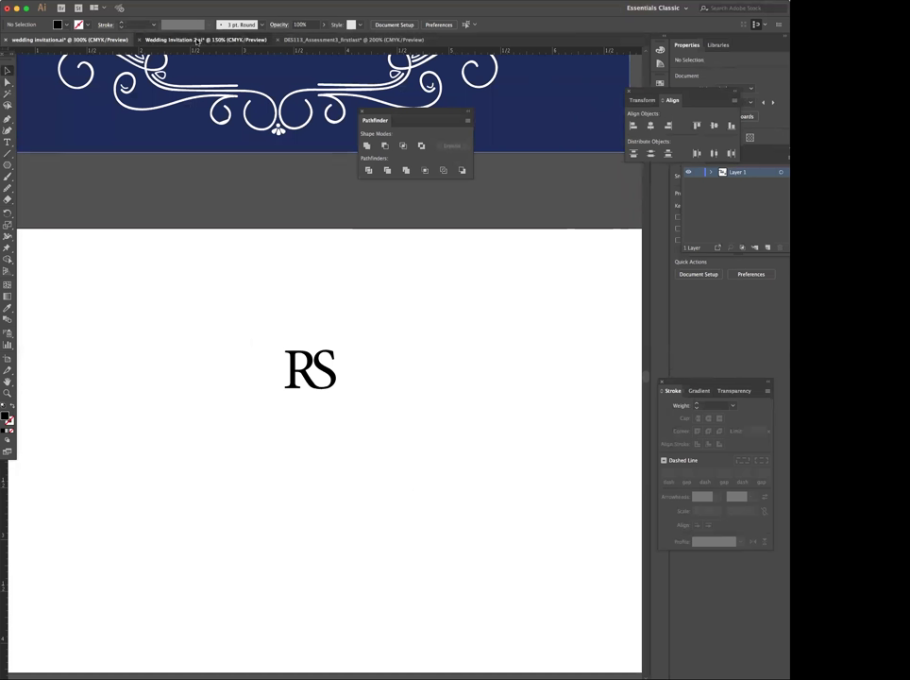
click(445, 347)
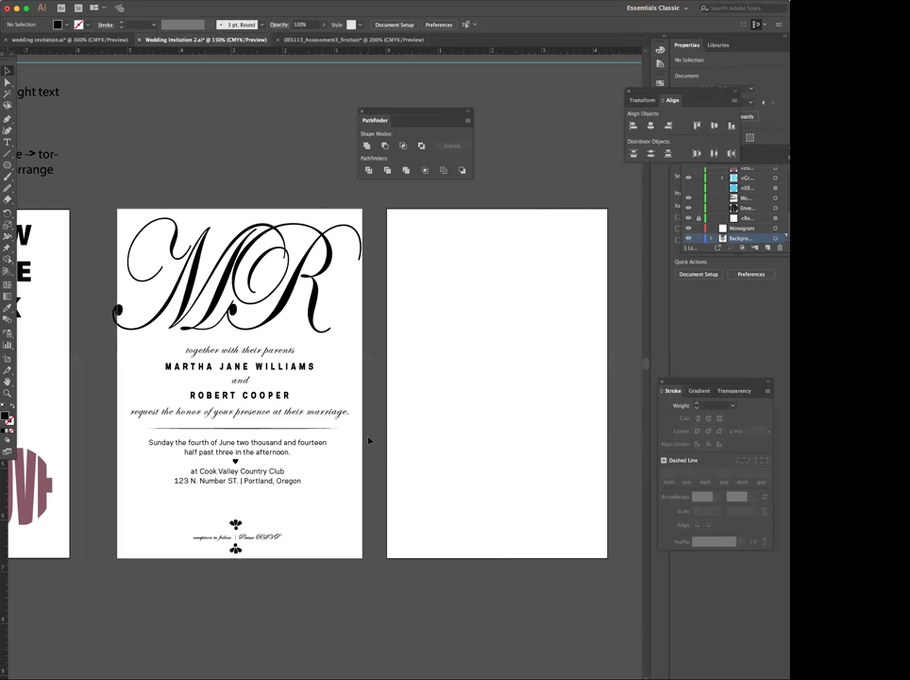
In the wedding invitation document, copy the Minion Pro "YA" text onto the blank artboard and place it below the RS monogram
click(71, 40)
key(ctrl+minus)
key(ctrl+minus)
key(ctrl+minus)
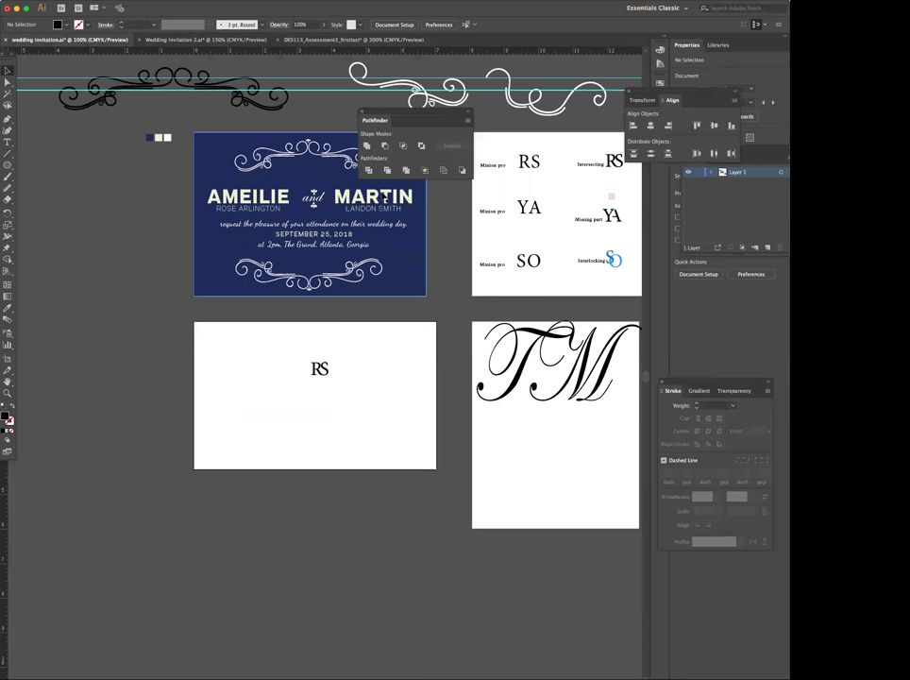
scroll(512, 157, right, 3)
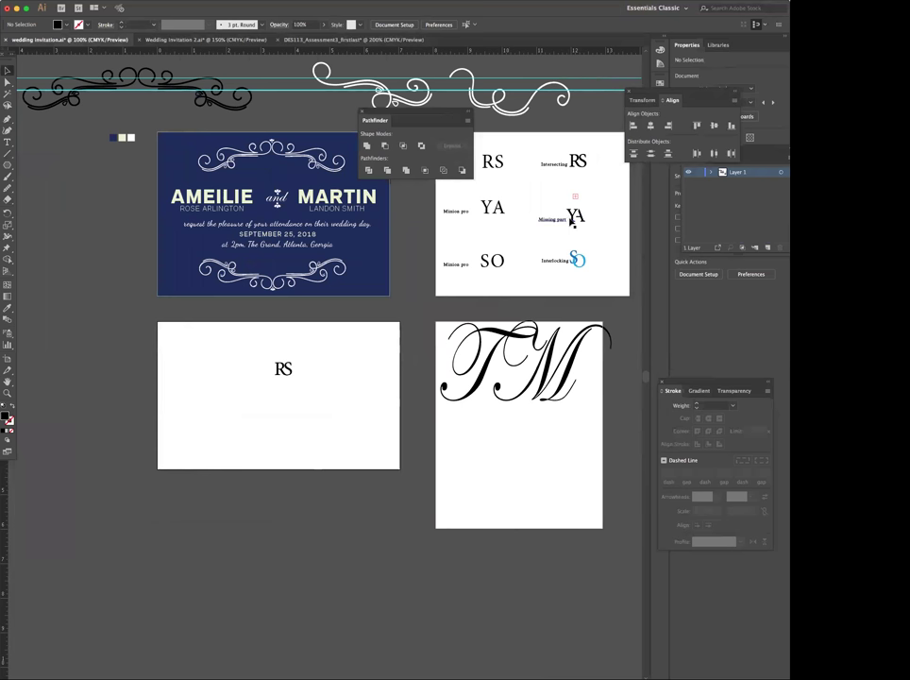
click(483, 216)
key(ctrl+c)
click(404, 300)
key(ctrl+v)
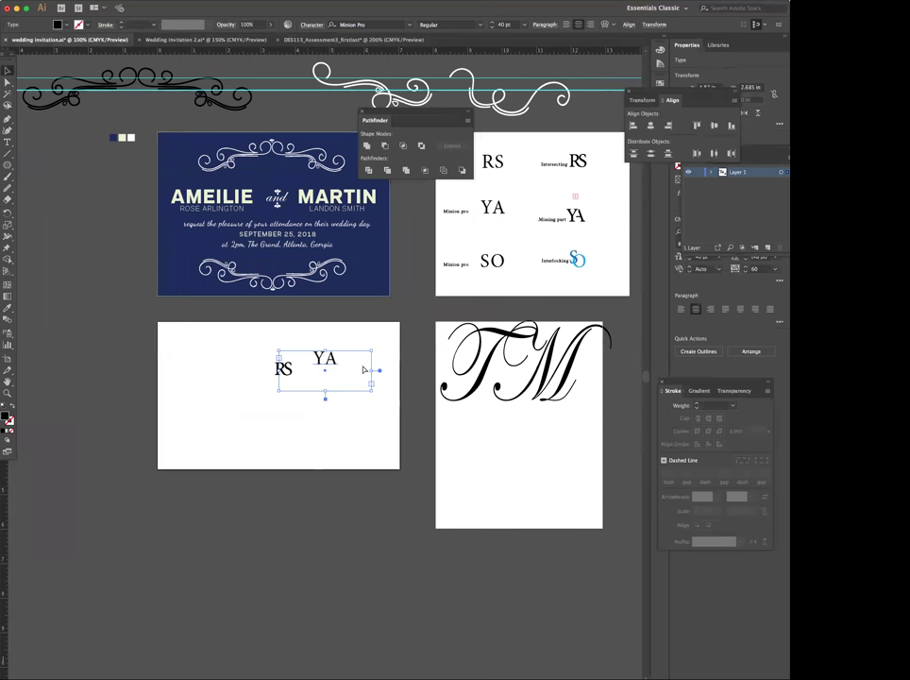
drag(329, 360, 285, 410)
Convert the pasted "YA" text to outlines and ungroup the letters so each can be edited separately
key(ctrl+equal)
key(ctrl+equal)
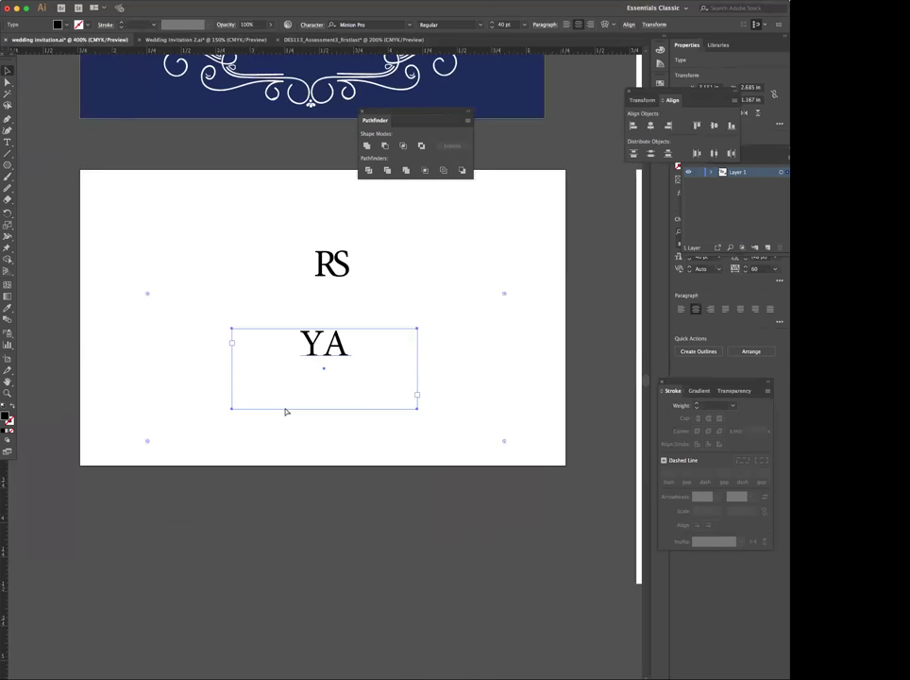
key(ctrl+equal)
key(ctrl+equal)
key(ctrl+equal)
key(ctrl+equal)
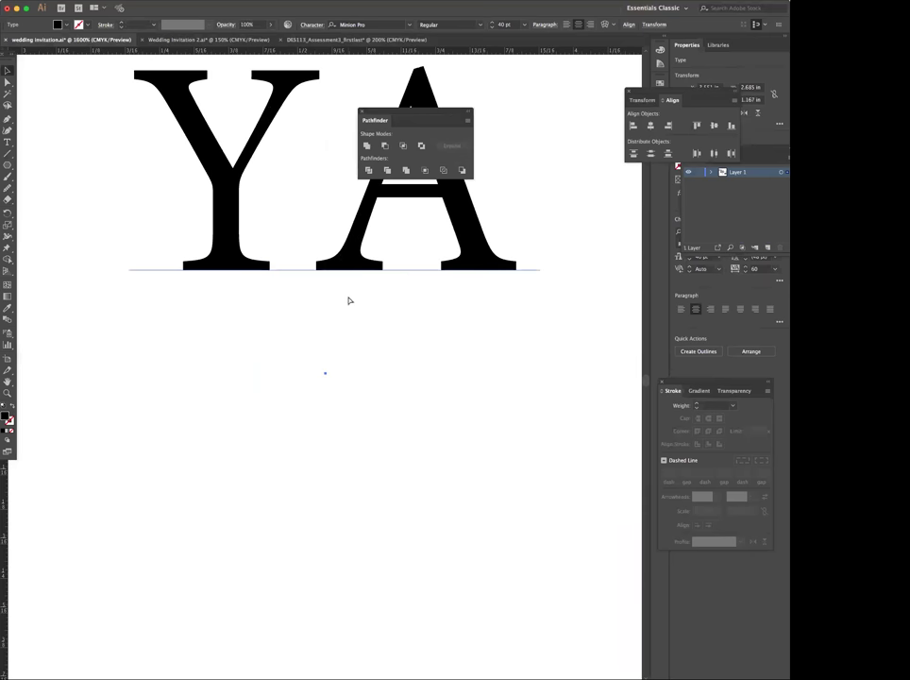
key(ctrl+minus)
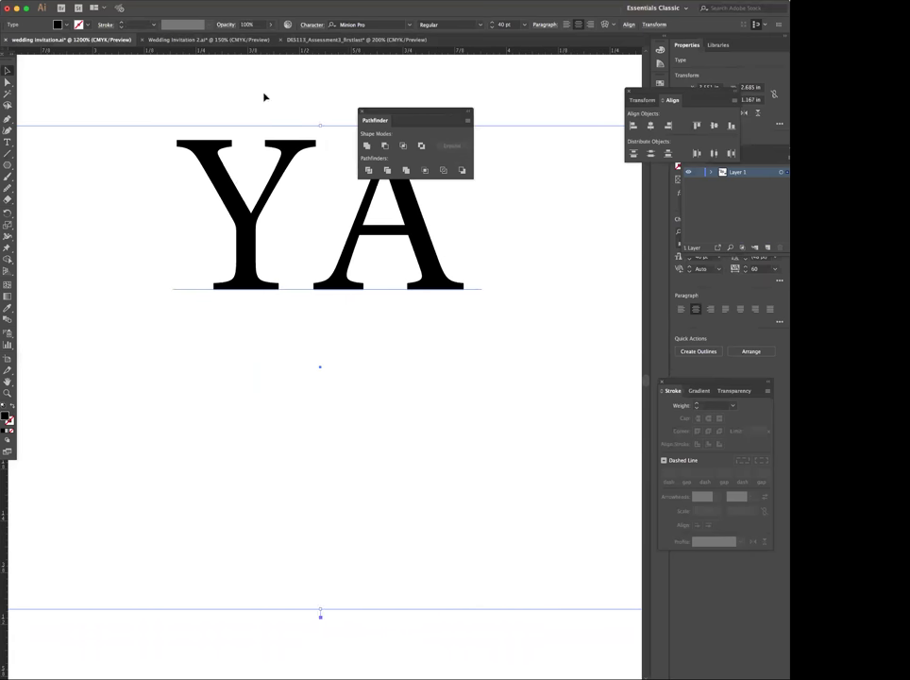
drag(284, 178, 281, 228)
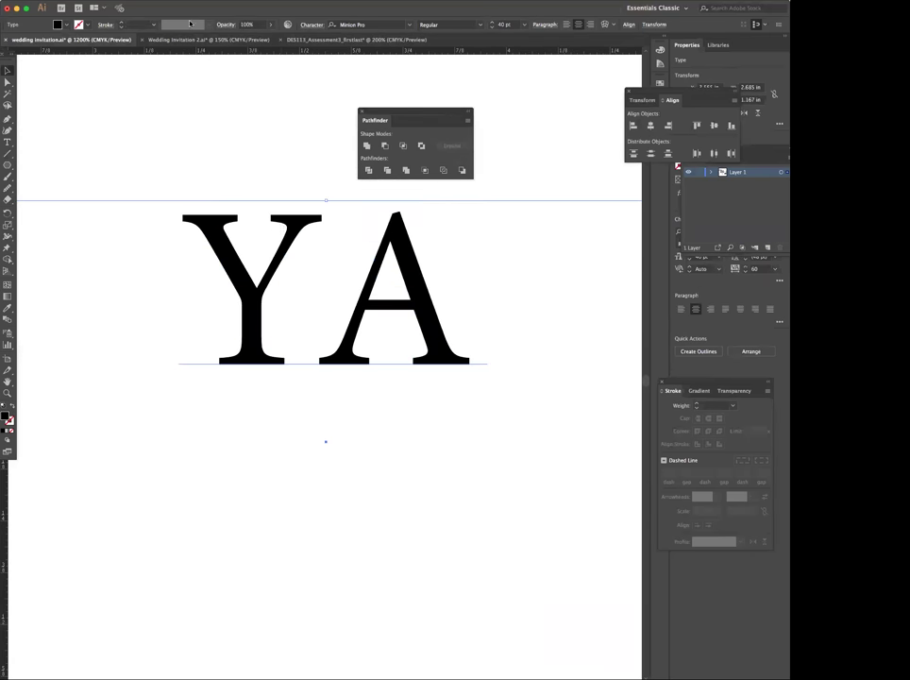
click(137, 0)
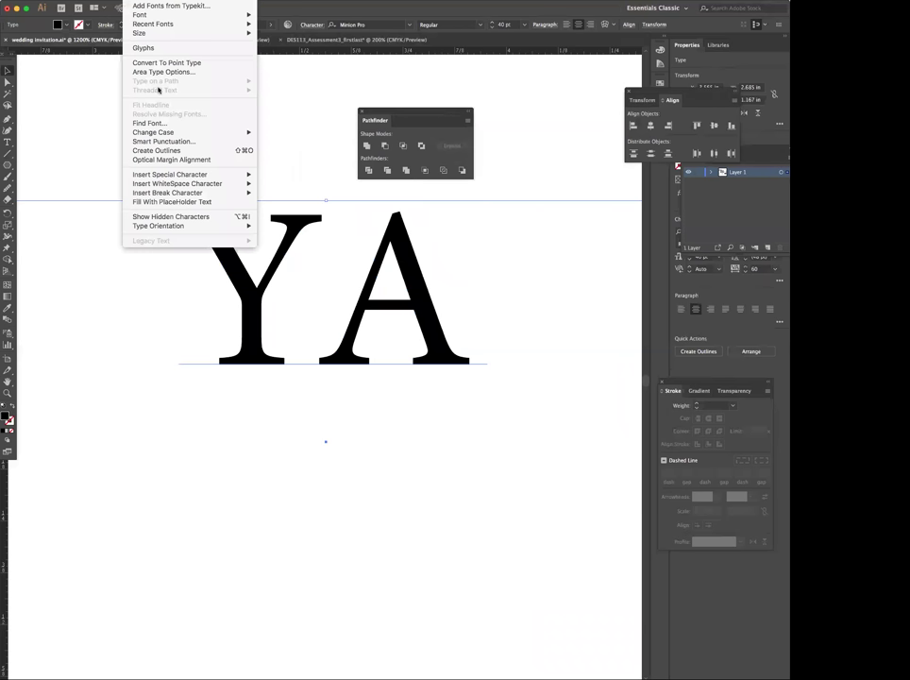
click(164, 149)
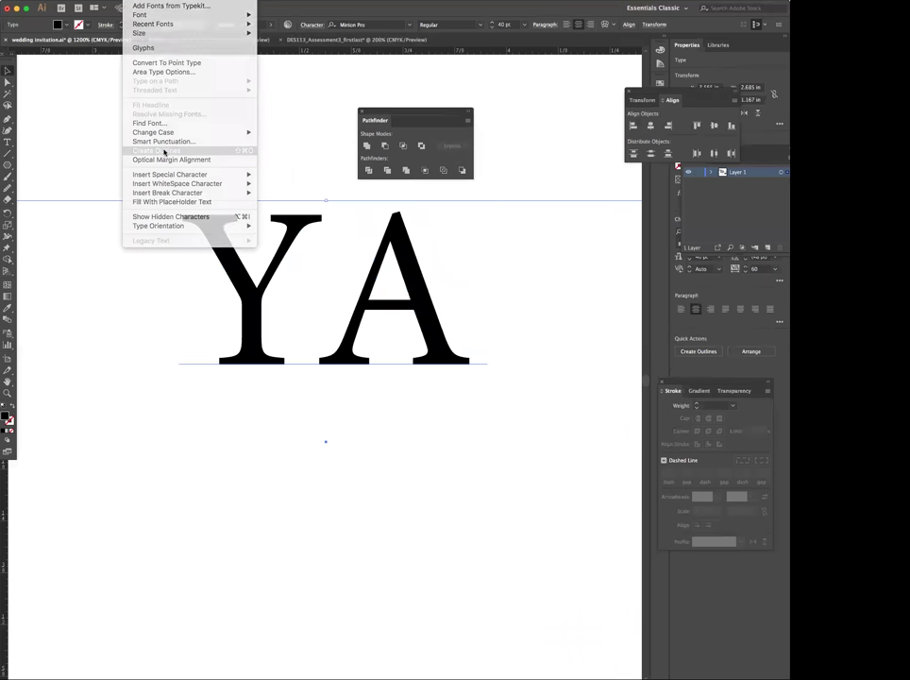
right_click(382, 290)
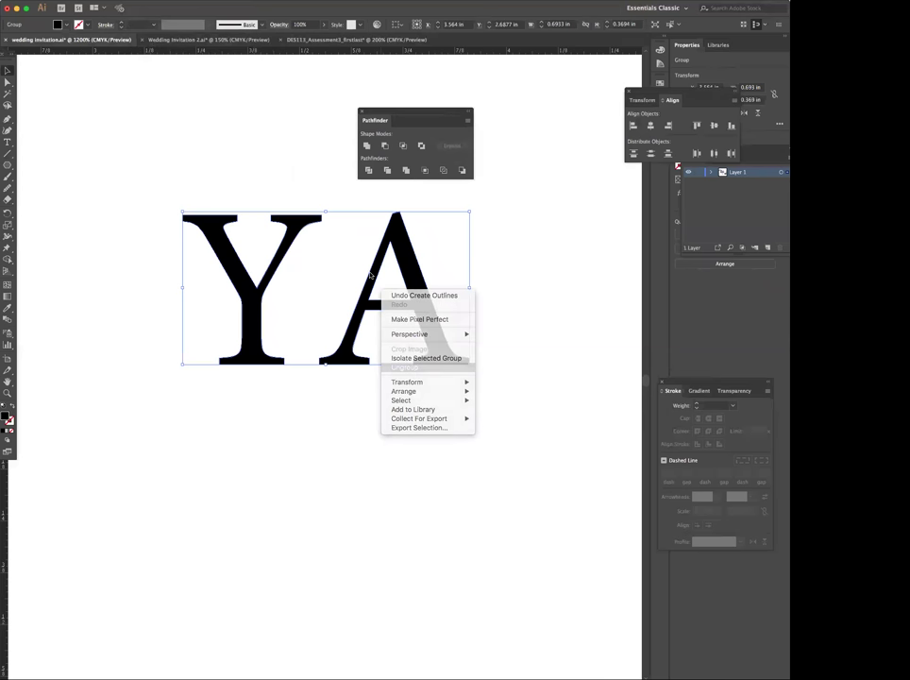
click(416, 359)
click(312, 208)
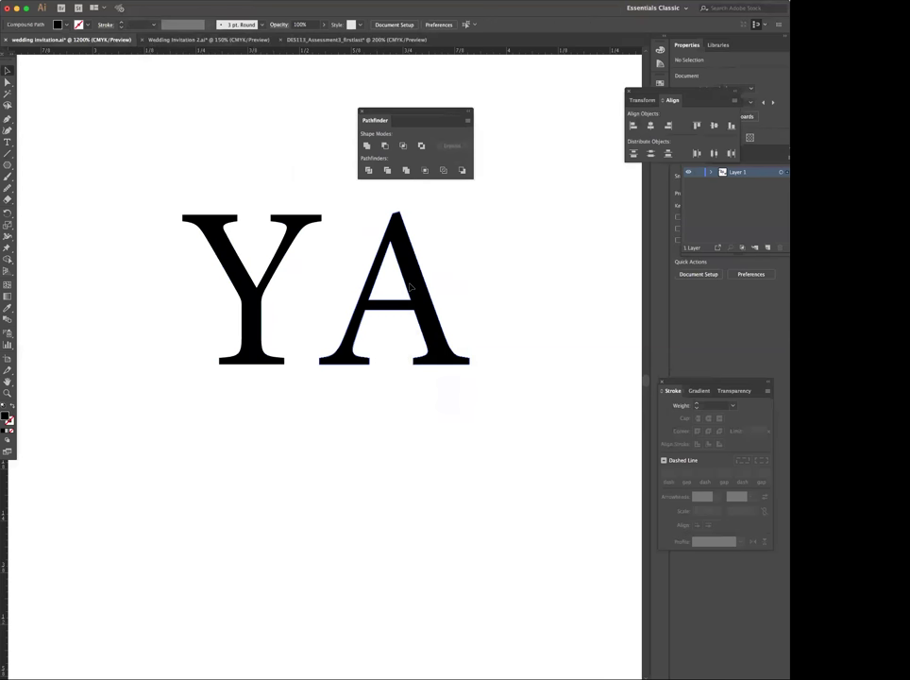
Try out different overlaps of the A with the Y, and move the A back beside the Y
click(412, 290)
key(shift+Left)
key(shift+Left)
key(shift+Left)
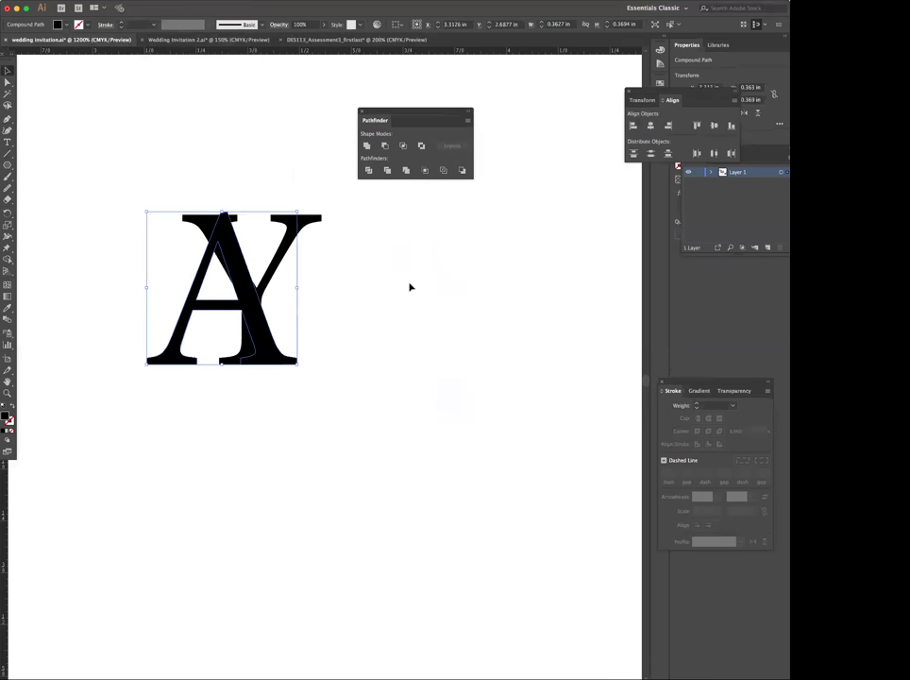
key(shift+Right)
key(shift+Right)
key(Right)
key(shift+Left)
key(shift+Left)
key(shift+Left)
key(shift+Left)
key(shift+Left)
key(shift+Left)
key(shift+Left)
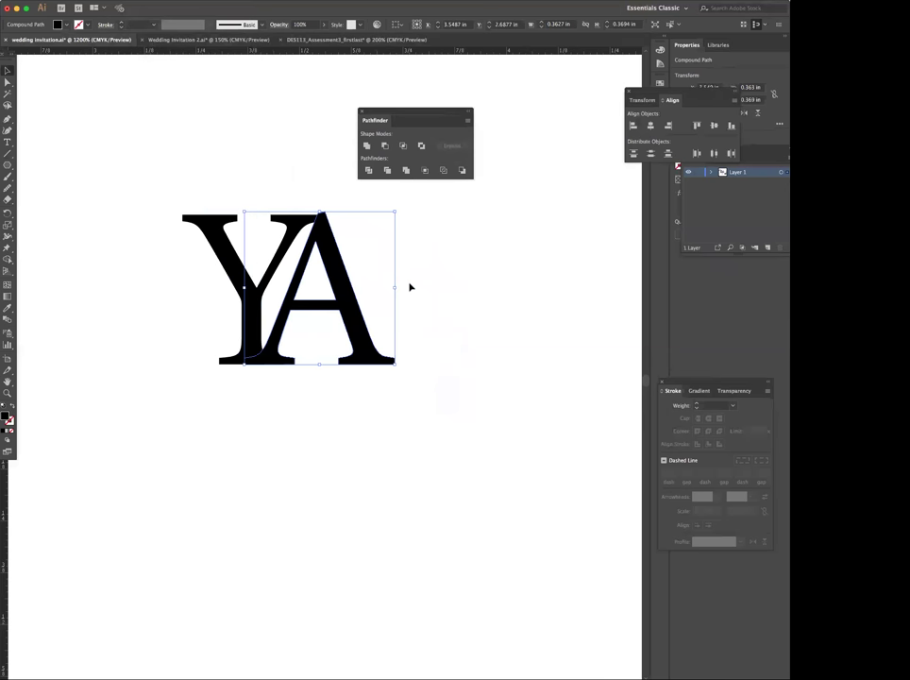
key(Right)
key(Right)
key(Right)
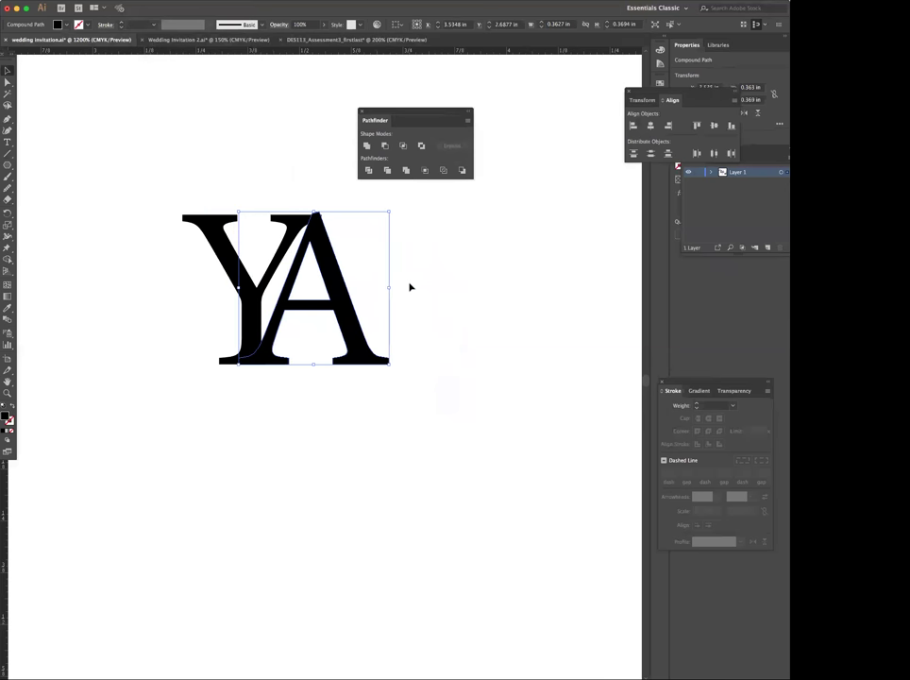
key(Right)
key(Right)
key(Right)
key(Right)
key(Right)
key(Right)
key(Right)
key(Right)
key(Right)
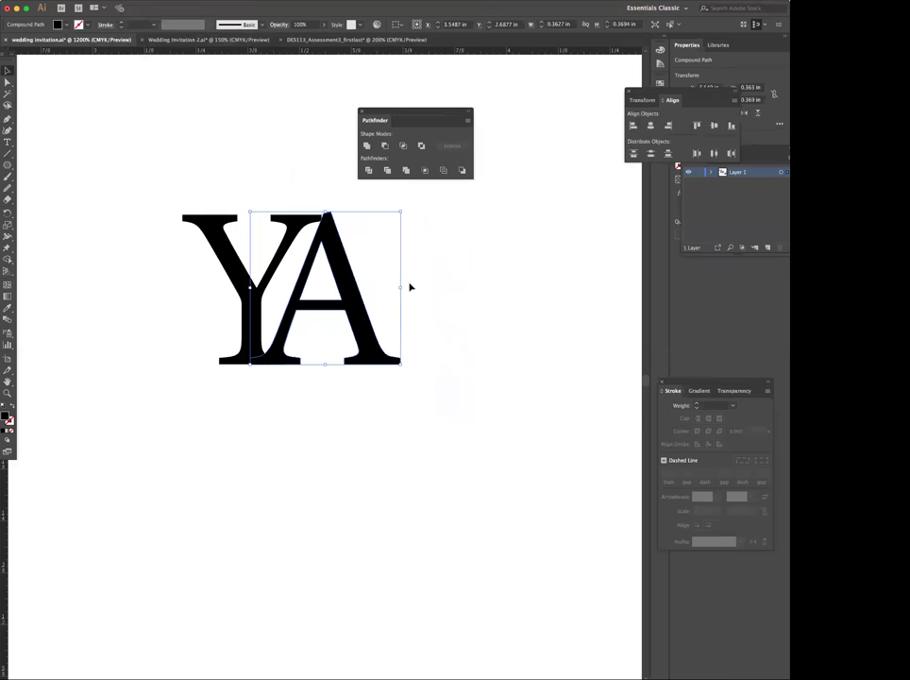
key(Right)
key(Right)
key(Right)
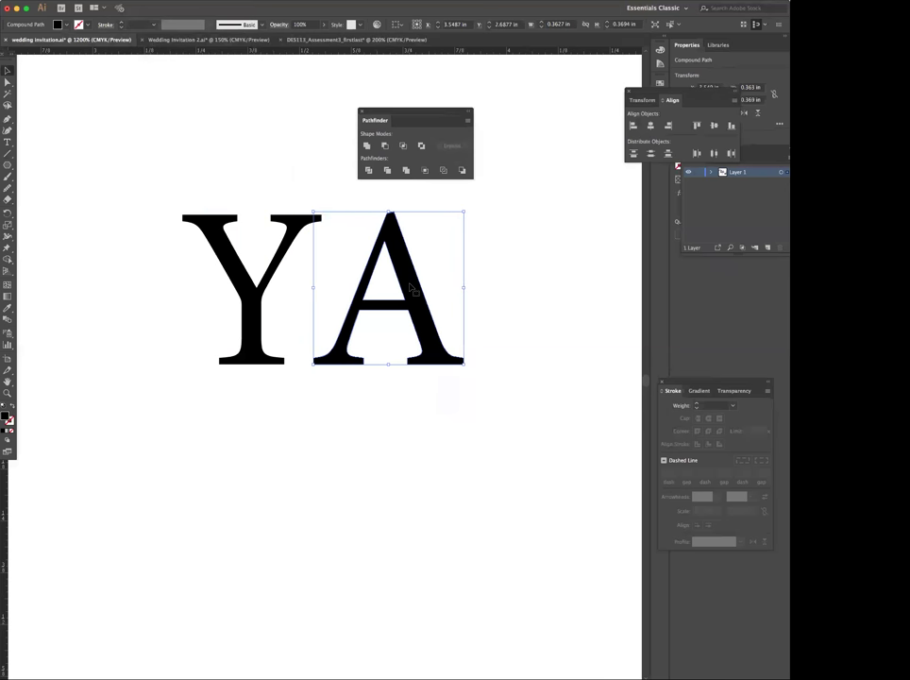
Draw a narrow rectangle about 0.07 in by 0.42 in and tilt it over the A's thin left stroke
click(545, 377)
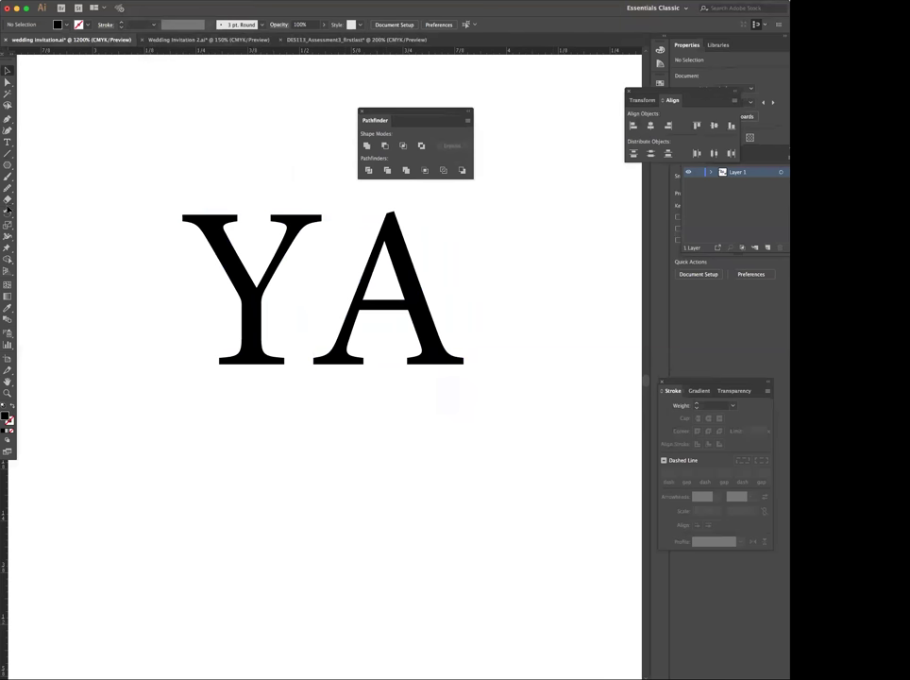
drag(7, 166, 40, 167)
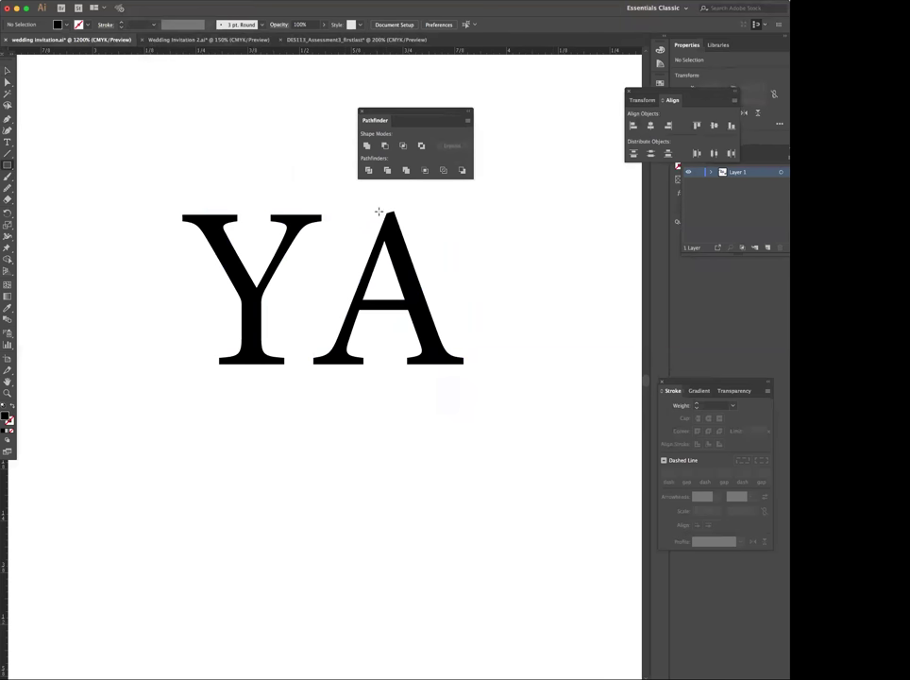
drag(350, 199, 323, 371)
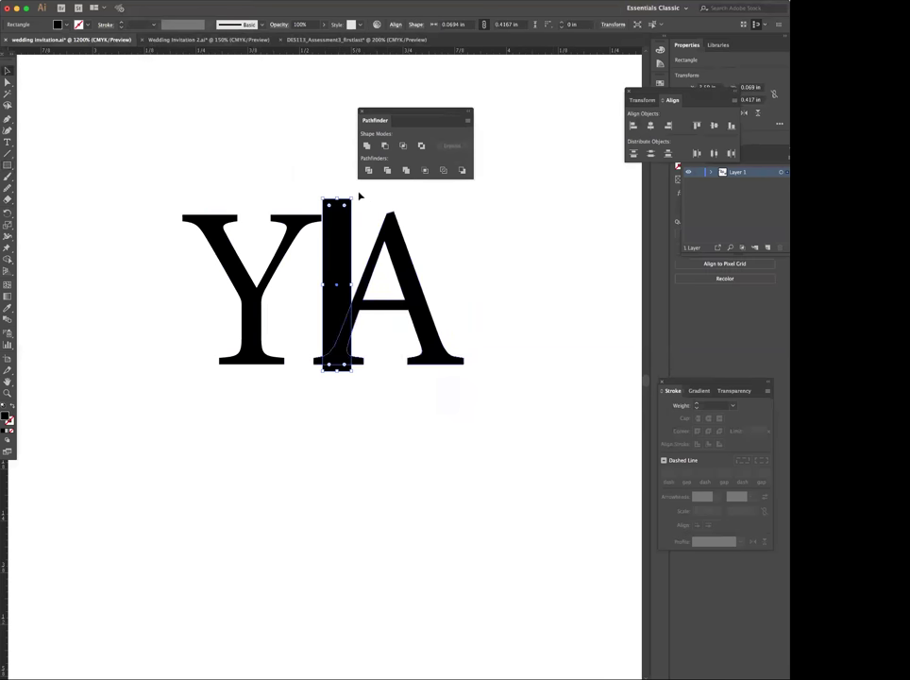
drag(362, 203, 382, 241)
mouse_move(335, 368)
mouse_down()
mouse_move(331, 361)
mouse_move(338, 368)
mouse_up()
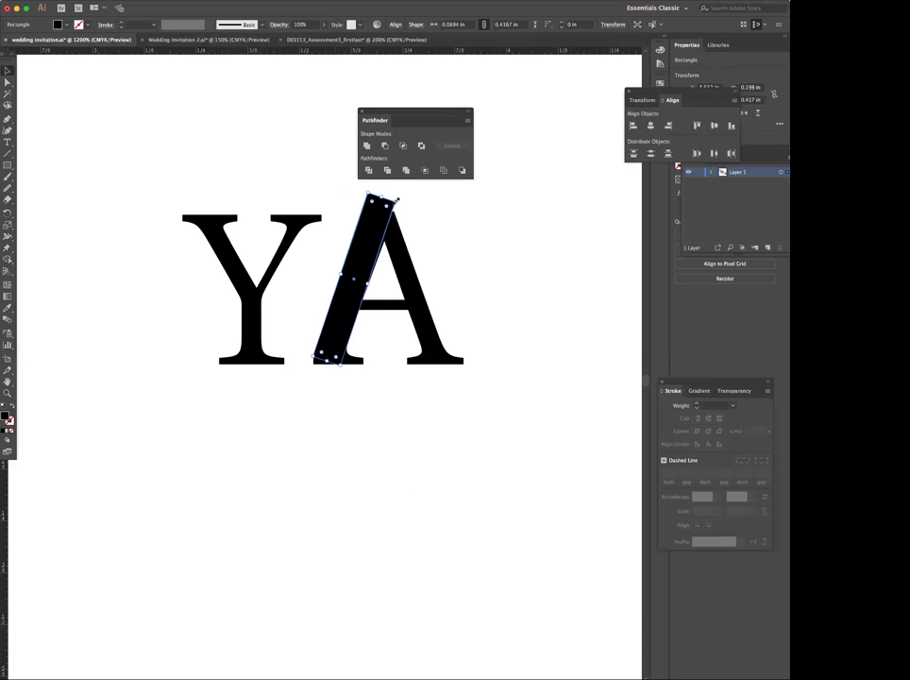
Align the rectangle with the A's thin stroke and enlarge it to about 0.08 in by 0.56 in
drag(398, 199, 400, 200)
drag(369, 284, 371, 284)
drag(321, 361, 315, 426)
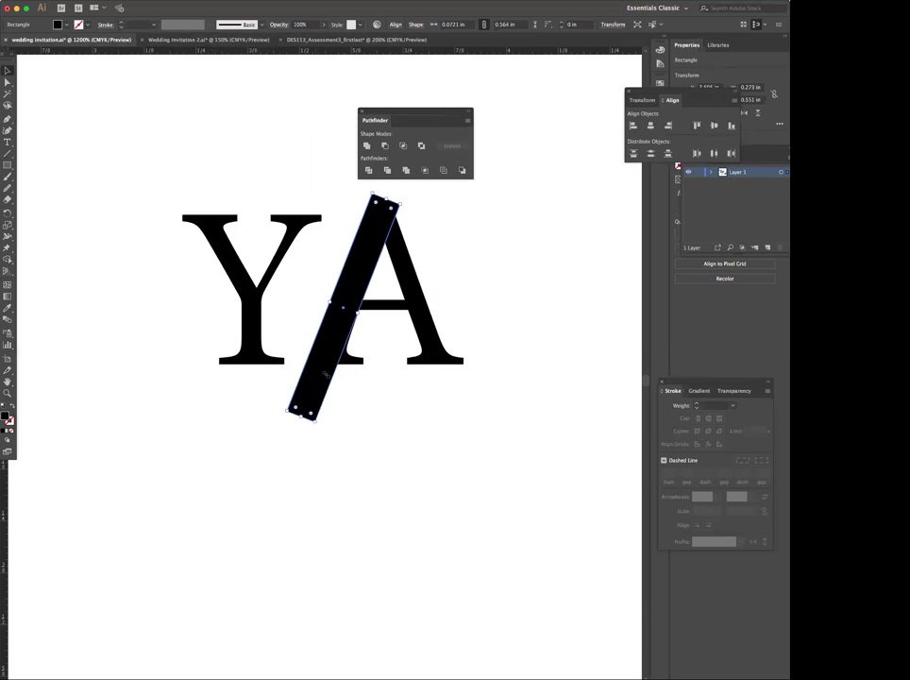
drag(357, 313, 363, 320)
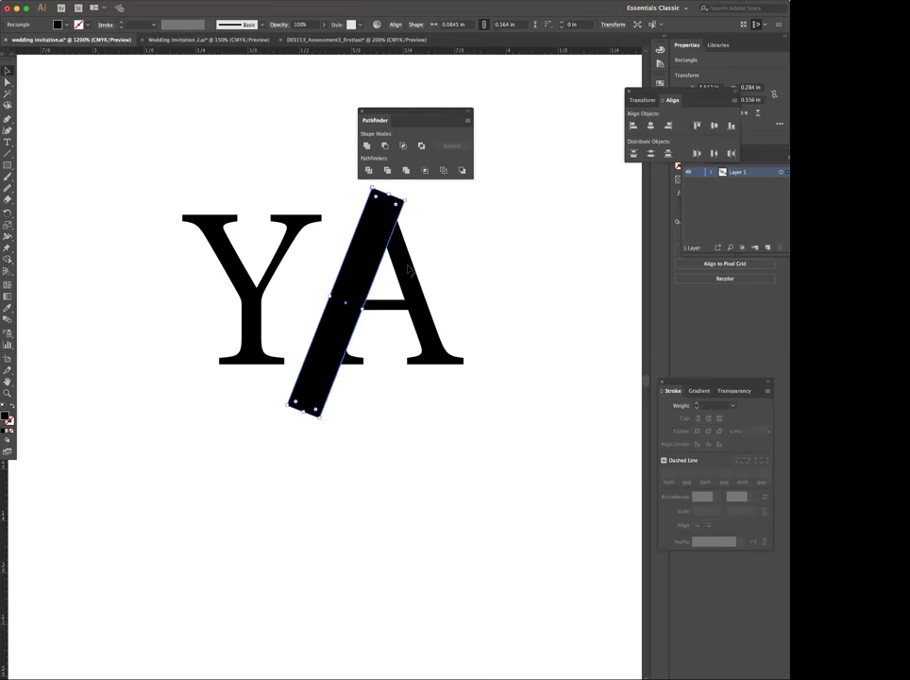
Divide the A with the tilted rectangle using Pathfinder and isolate the resulting group
shift+click(359, 259)
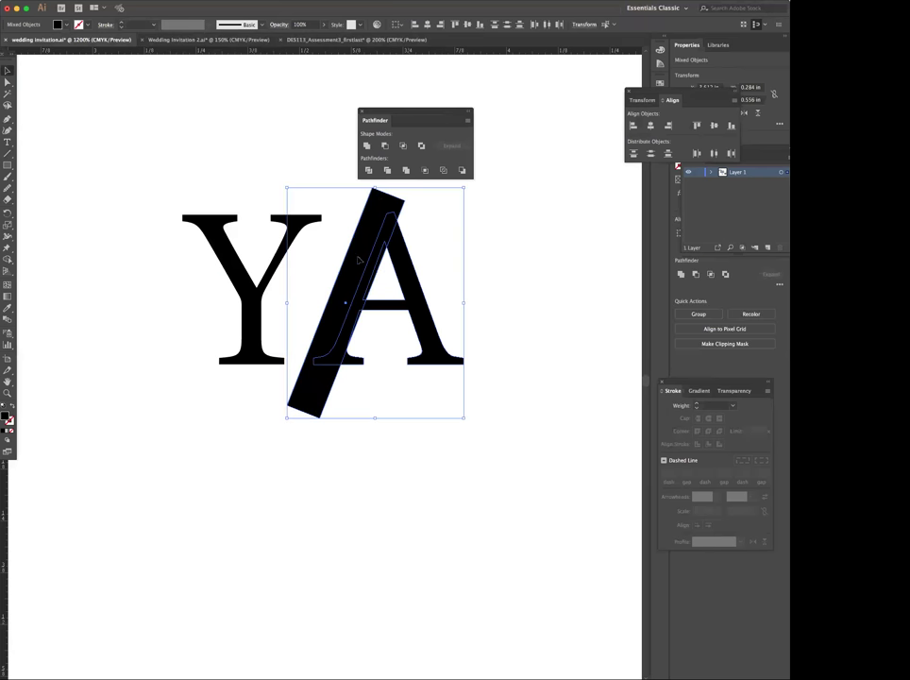
click(368, 171)
click(510, 235)
click(388, 215)
double_click(384, 211)
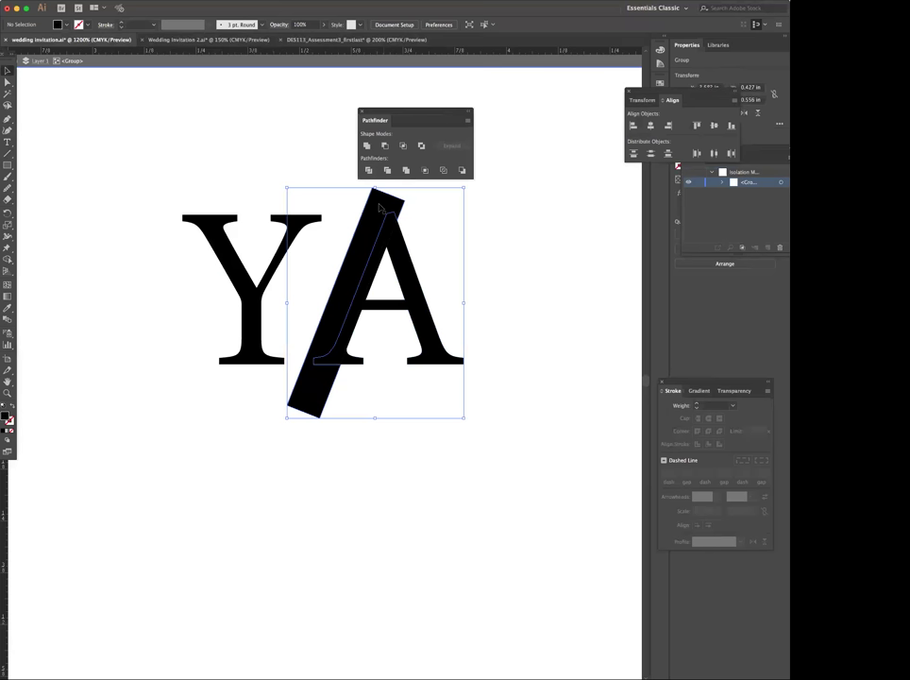
Delete the rectangle pieces and all remnants of the A's thin left stroke, keeping the crossbar and thick stroke, and exit isolation
key(Delete)
click(377, 285)
key(Delete)
click(377, 274)
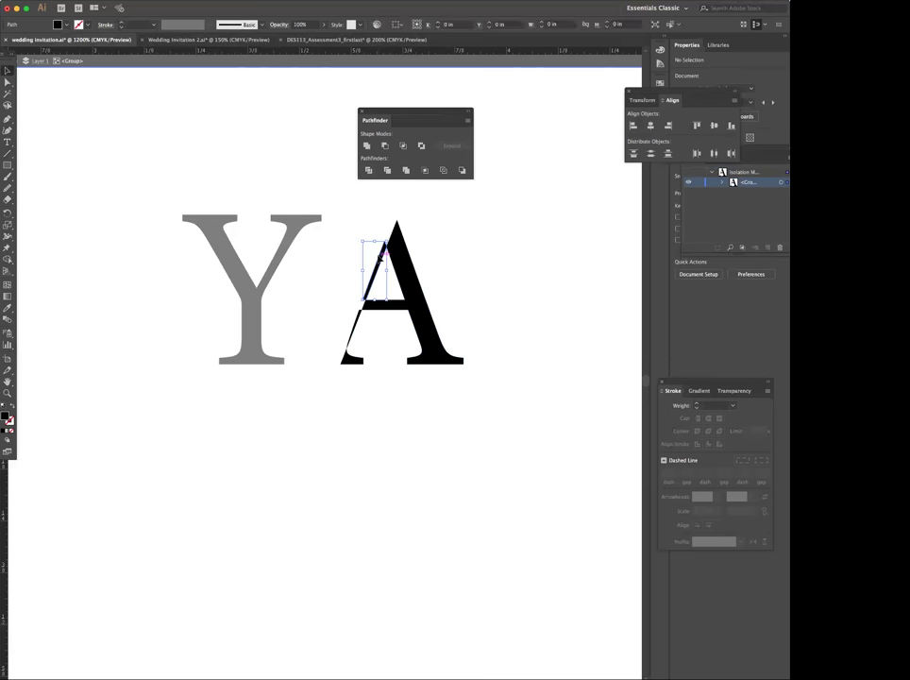
key(Delete)
click(359, 316)
key(Delete)
click(349, 357)
key(Delete)
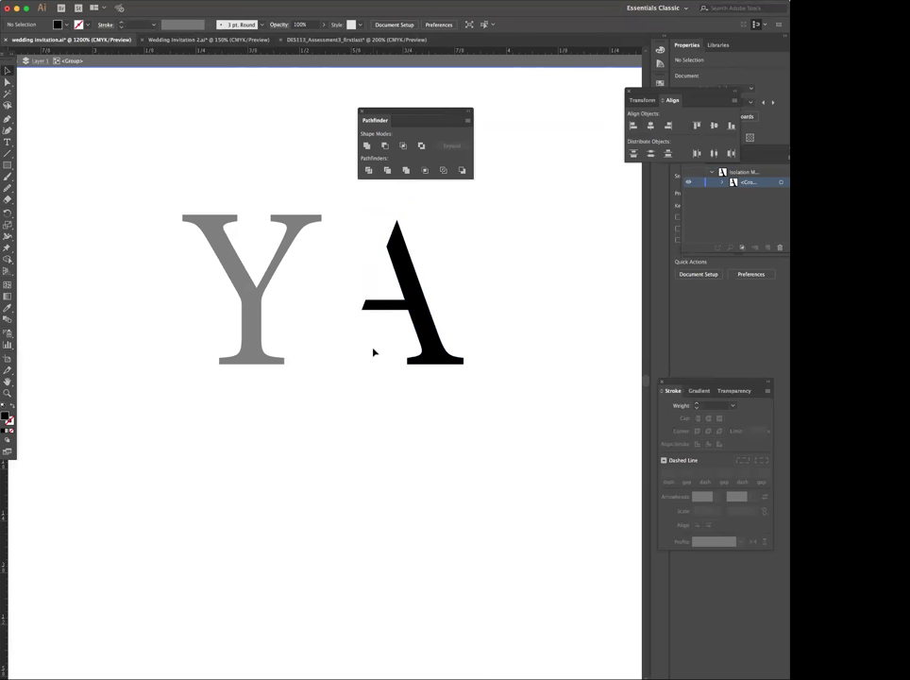
double_click(482, 341)
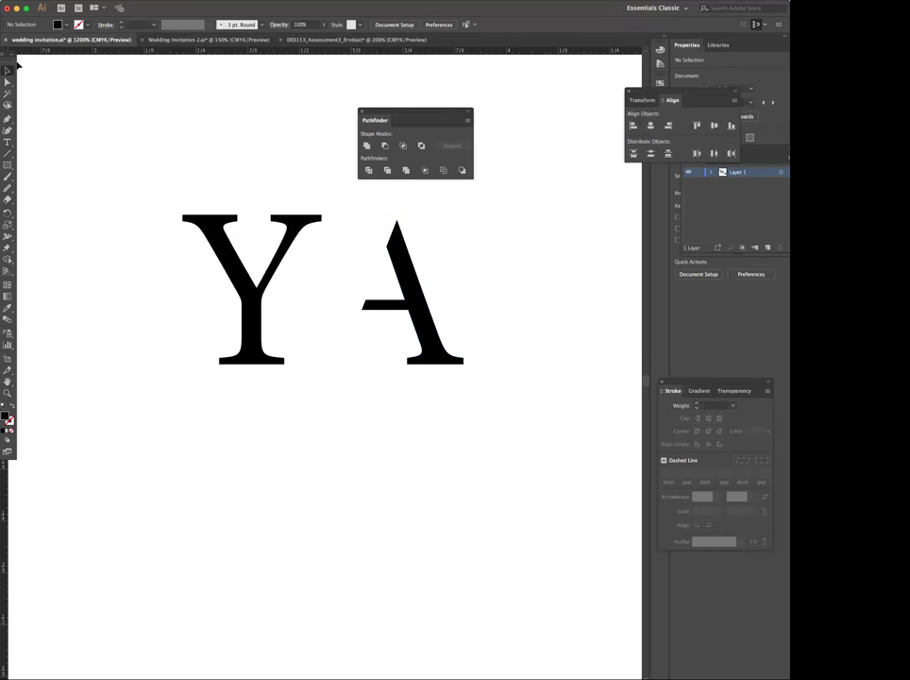
Move the trimmed A against the Y so the Y's right arm stands in for the missing stroke
drag(414, 288, 359, 287)
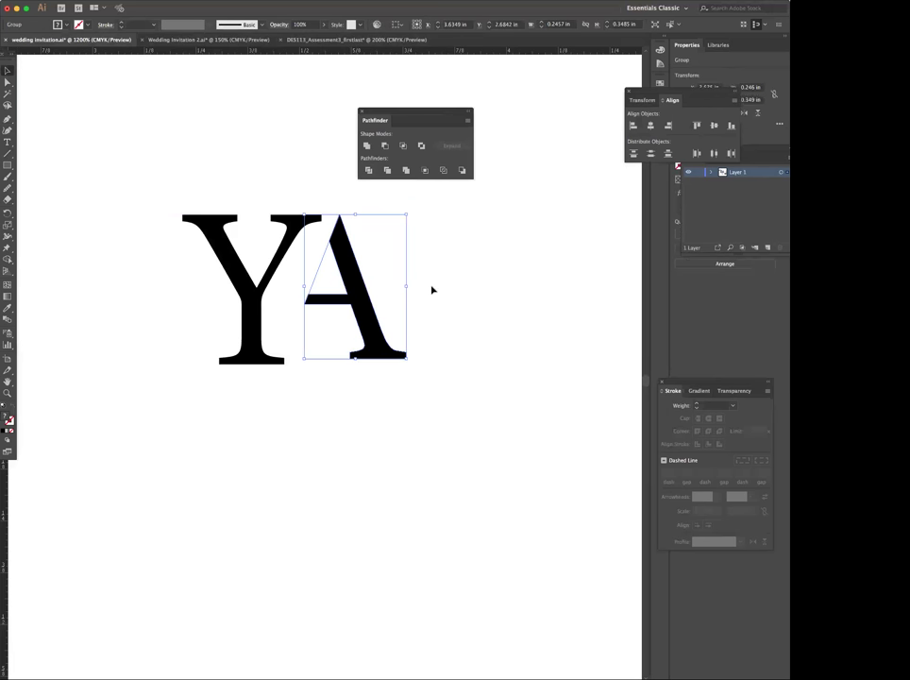
key(shift+Left)
key(Right)
key(Right)
key(Right)
key(Right)
key(Right)
key(Right)
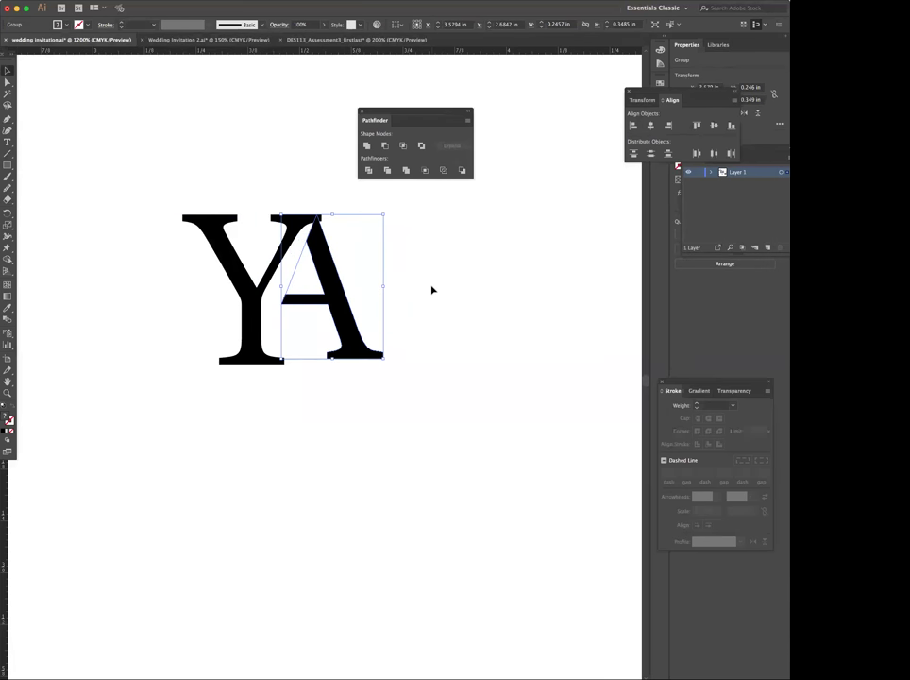
key(Right)
key(Right)
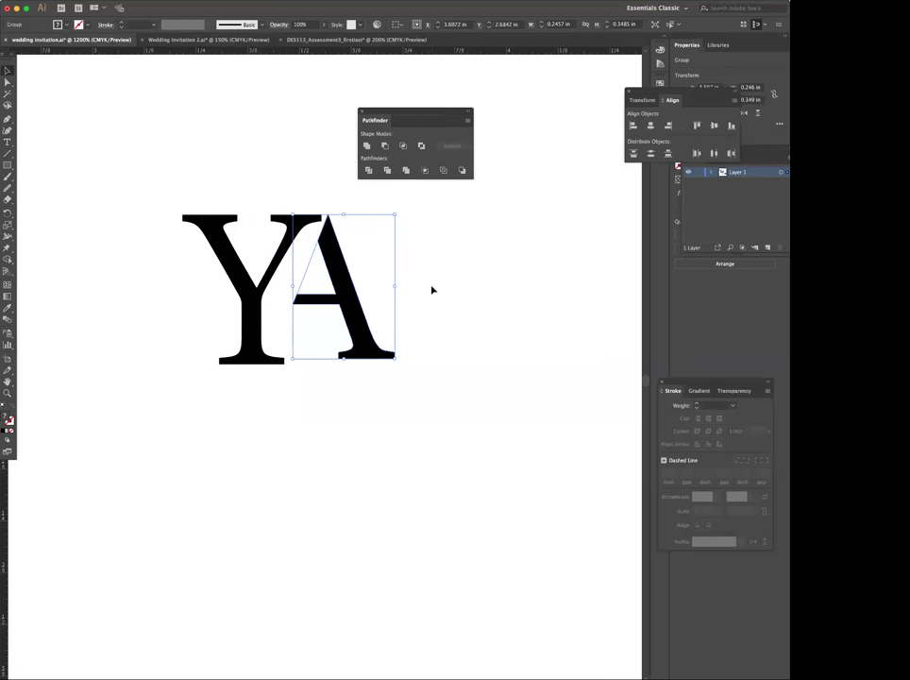
click(445, 365)
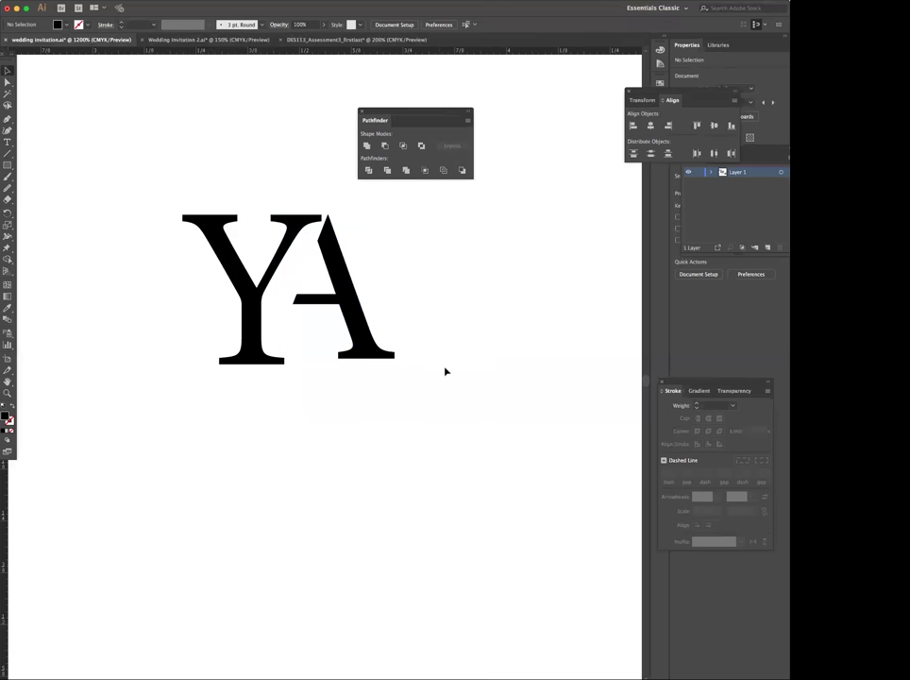
key(super+minus)
key(super+minus)
key(super+minus)
key(super+minus)
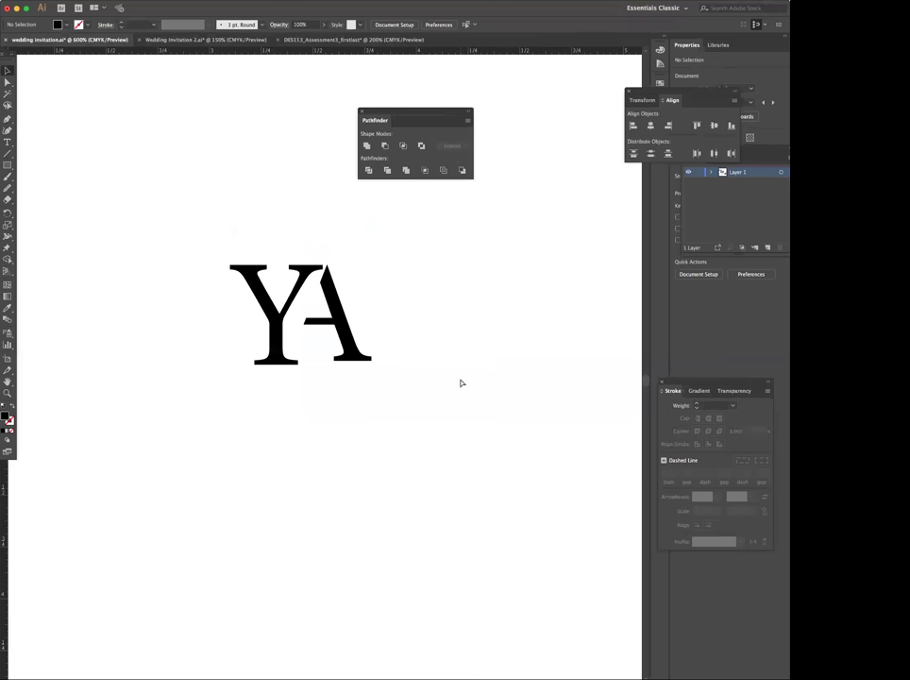
key(super+minus)
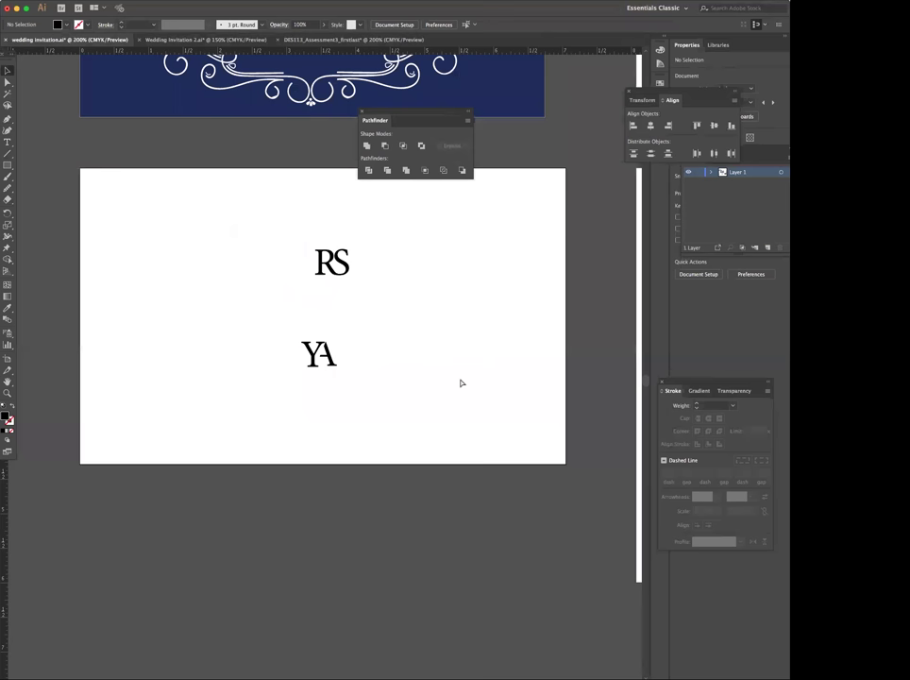
scroll(351, 316, up, 2)
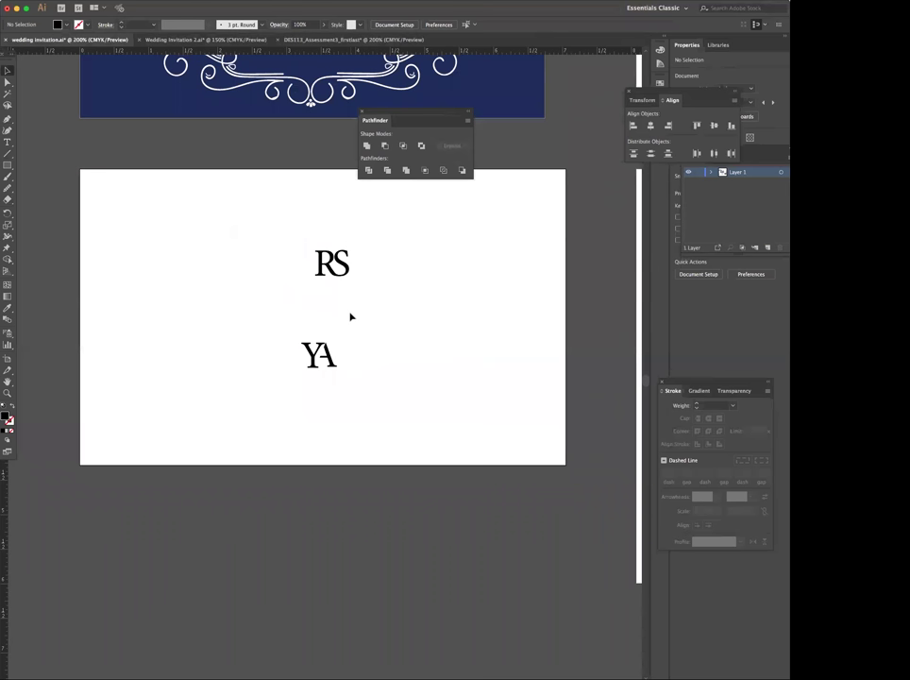
scroll(351, 316, right, 10)
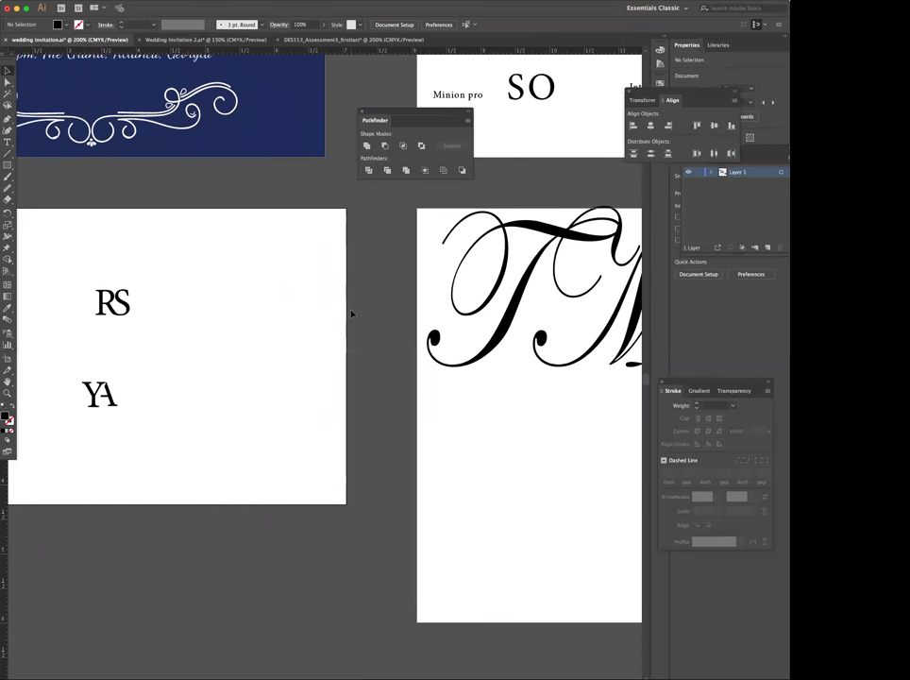
Copy the SO initials from the Minion Pro samples and place the copy beside the RS and YA monograms on the working artboard
scroll(351, 315, up, 3)
scroll(351, 315, right, 2)
drag(390, 114, 263, 79)
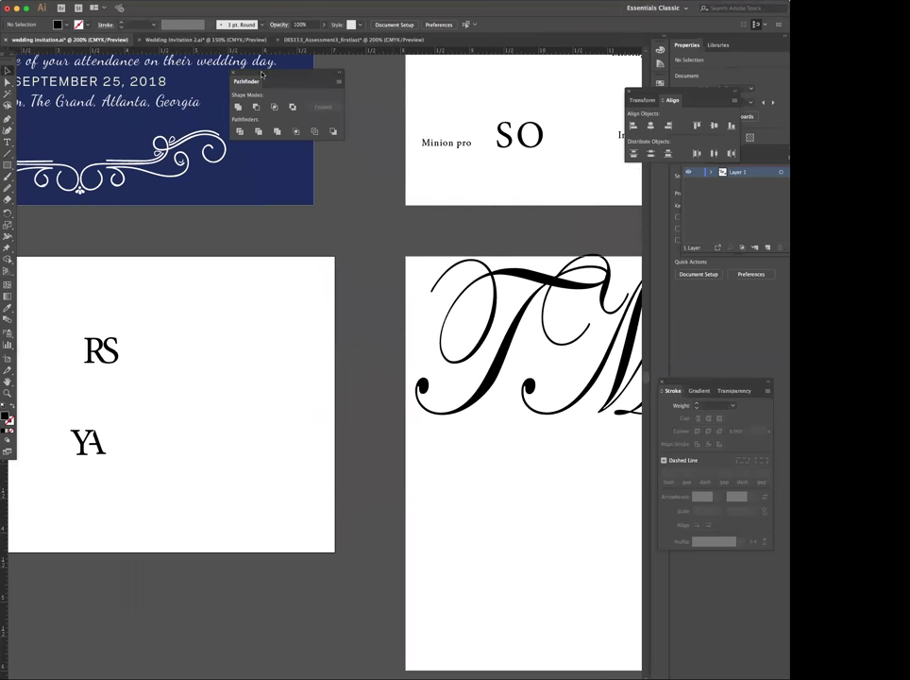
scroll(448, 137, right, 2)
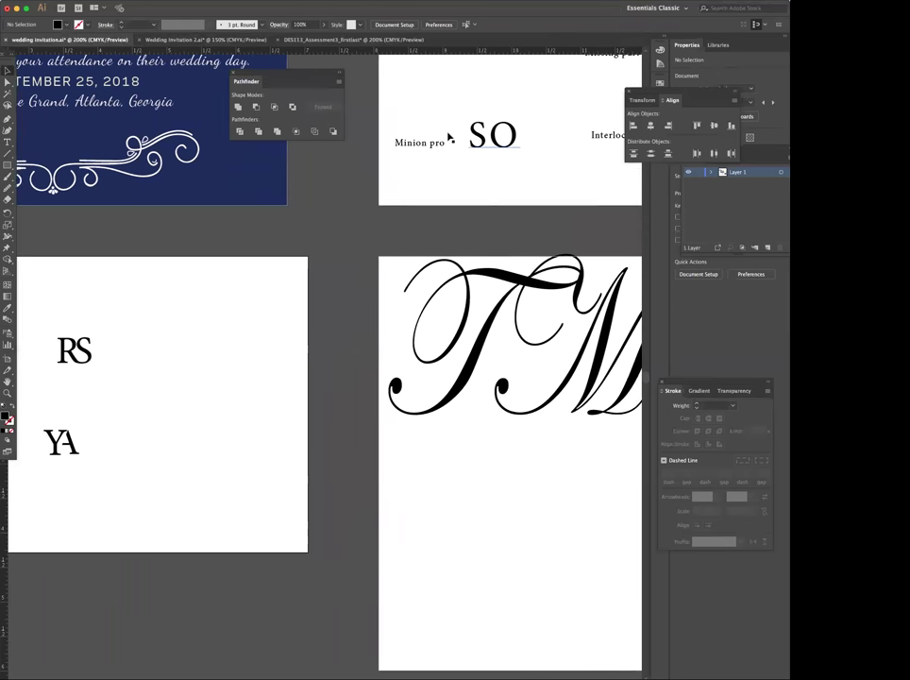
scroll(448, 137, up, 3)
scroll(448, 137, right, 5)
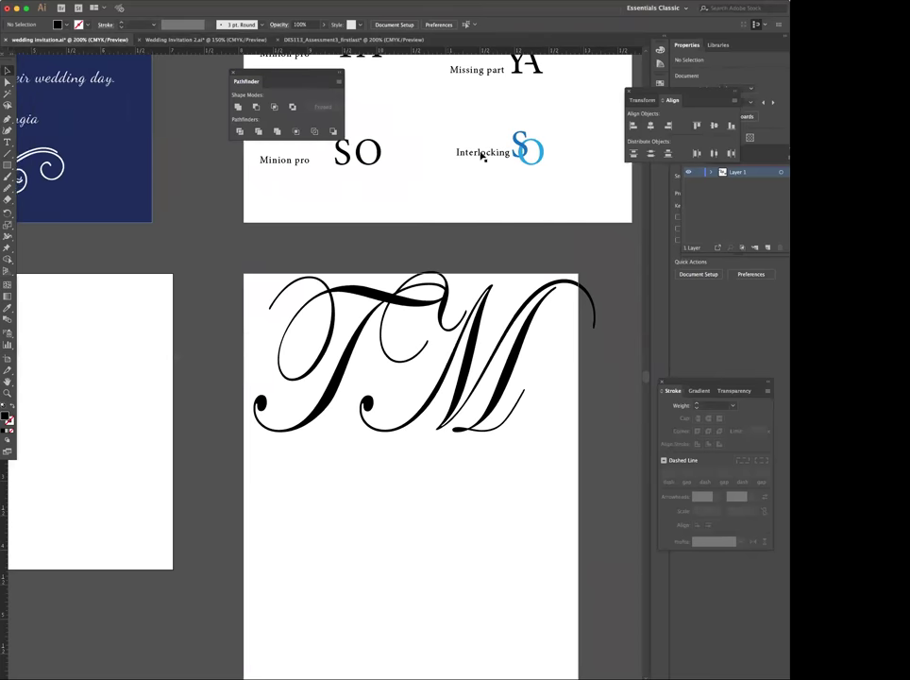
scroll(254, 165, right, 1)
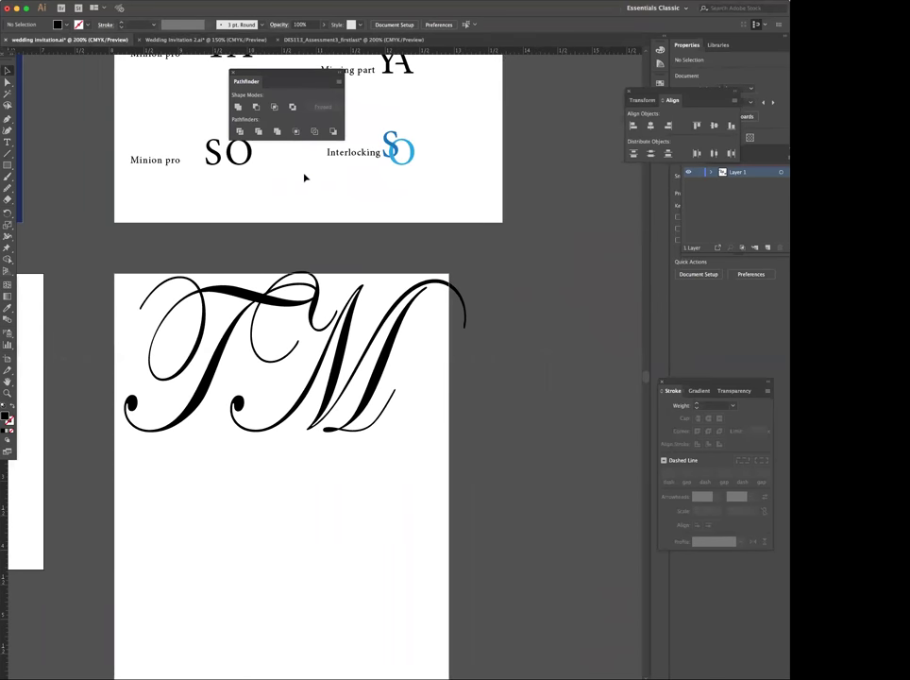
click(216, 158)
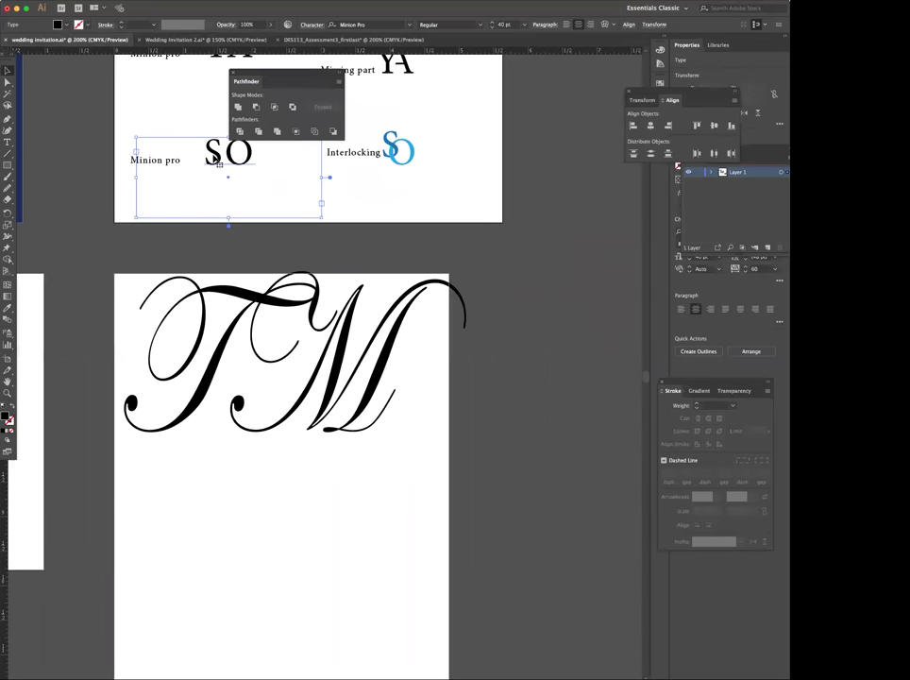
scroll(153, 291, left, 2)
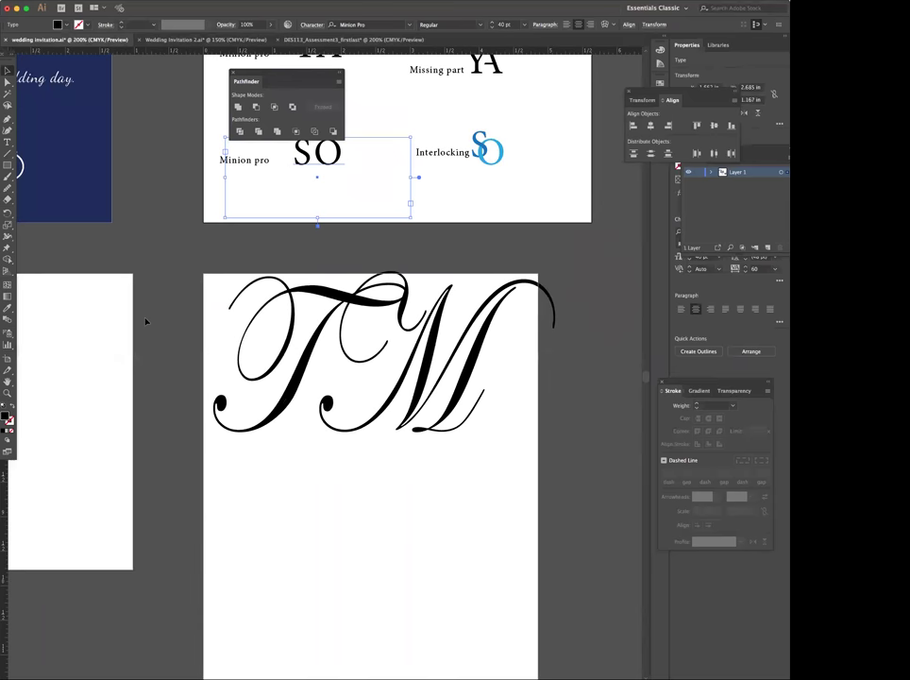
scroll(146, 322, left, 5)
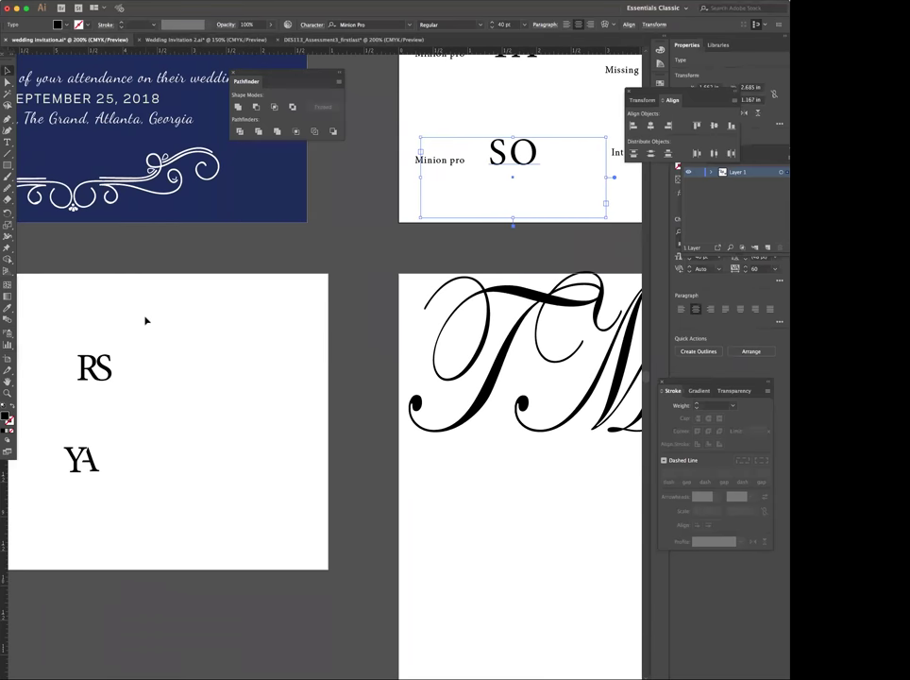
scroll(145, 321, left, 2)
click(206, 328)
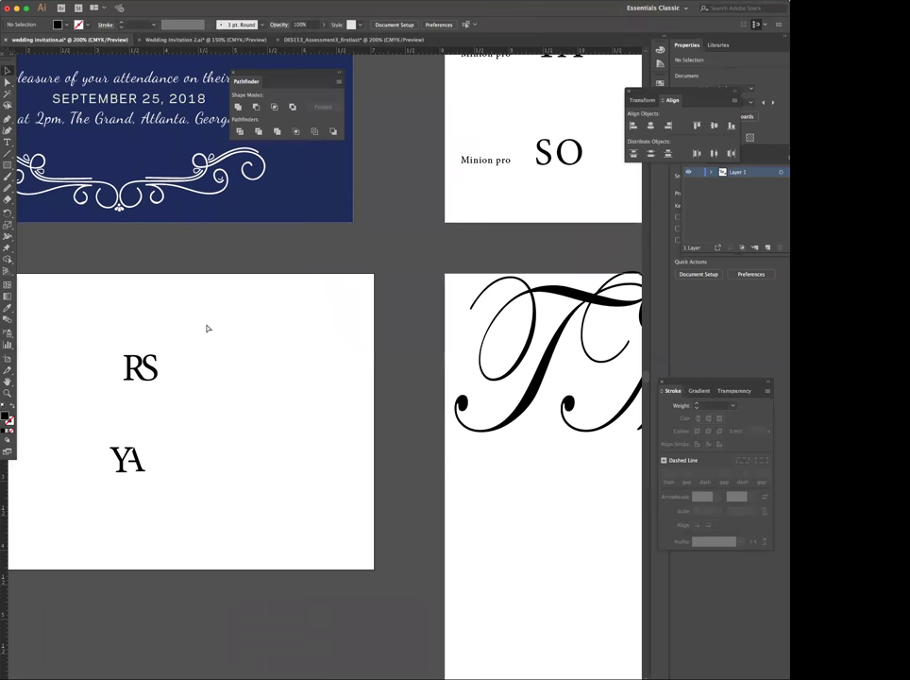
key(super+equal)
key(super+equal)
click(228, 329)
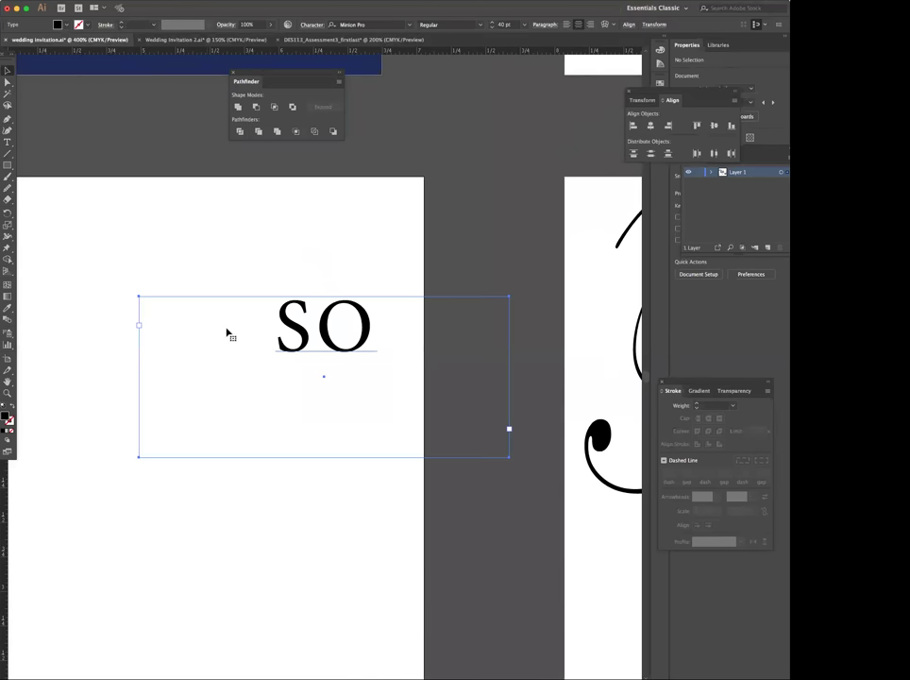
drag(260, 335, 202, 326)
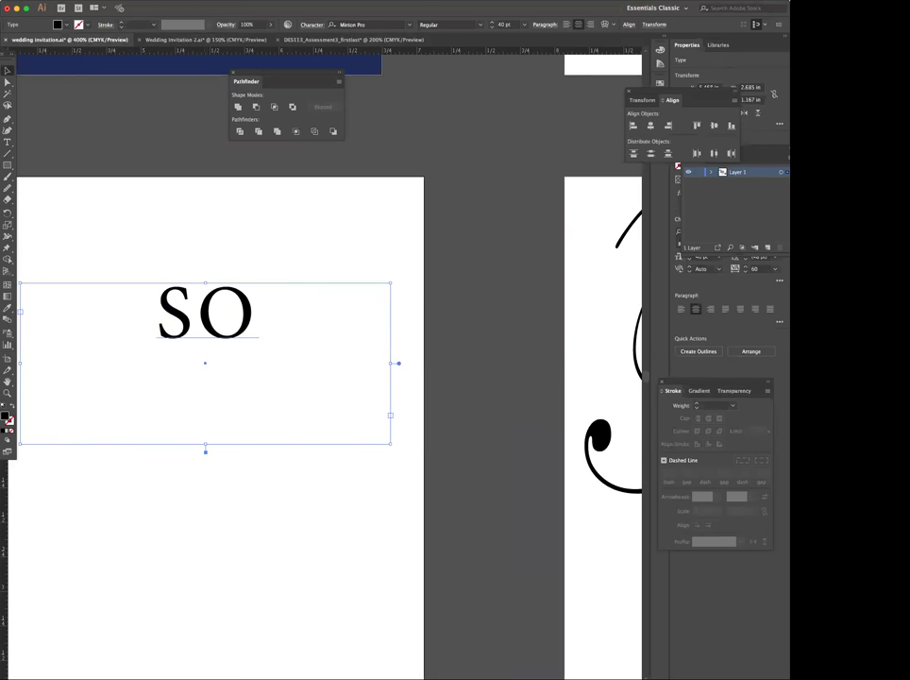
Convert the copied SO text to outlines and ungroup the letters
click(136, 1)
click(143, 151)
right_click(216, 296)
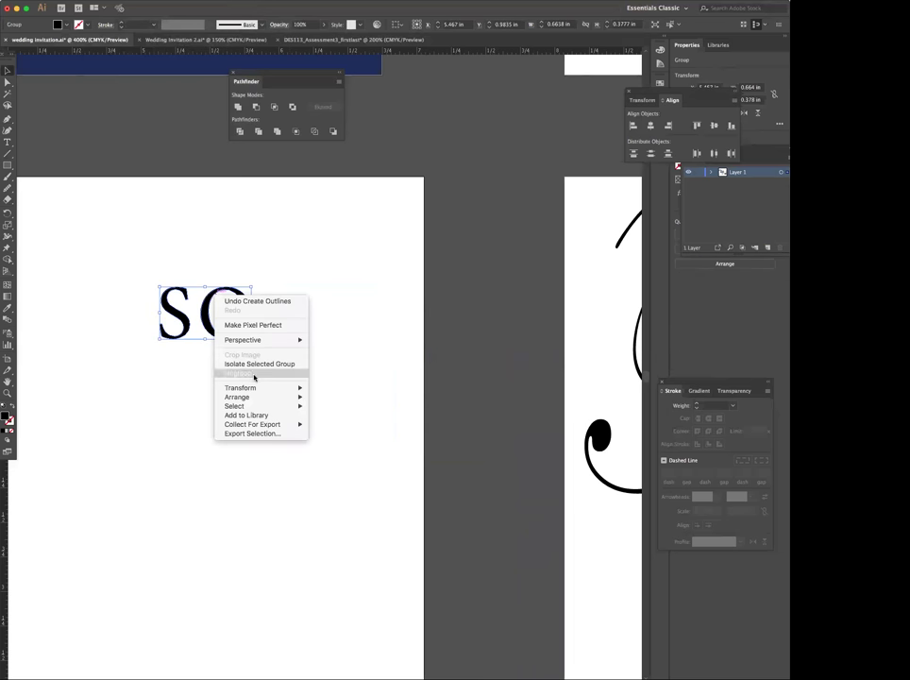
click(253, 372)
Move the O down and over the lower part of the S so that the two letters overlap
click(327, 299)
drag(244, 314, 219, 323)
click(307, 343)
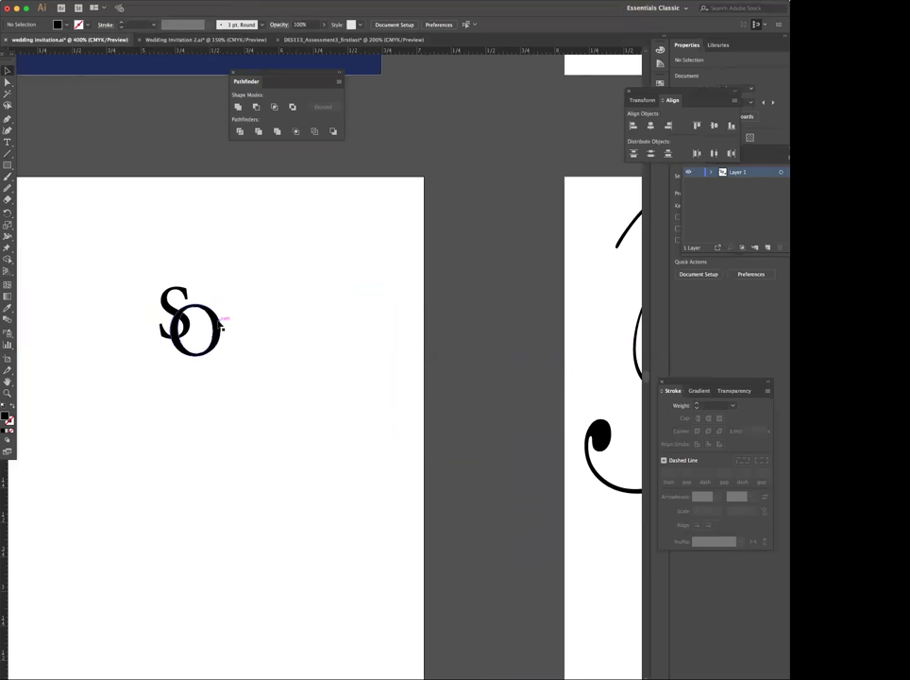
Fill both the S and the O with a light blue
click(218, 322)
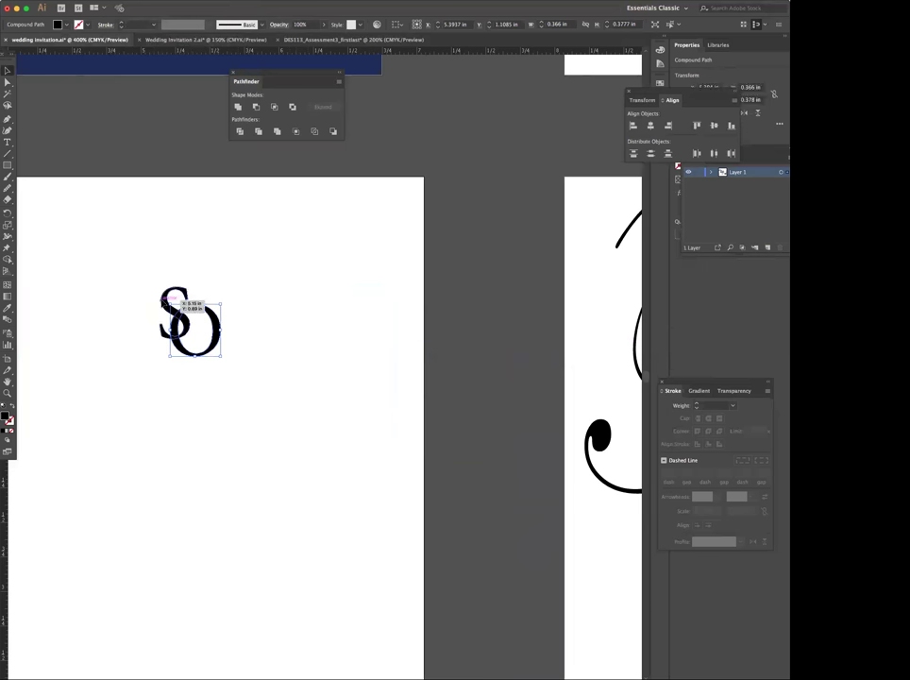
shift+click(166, 298)
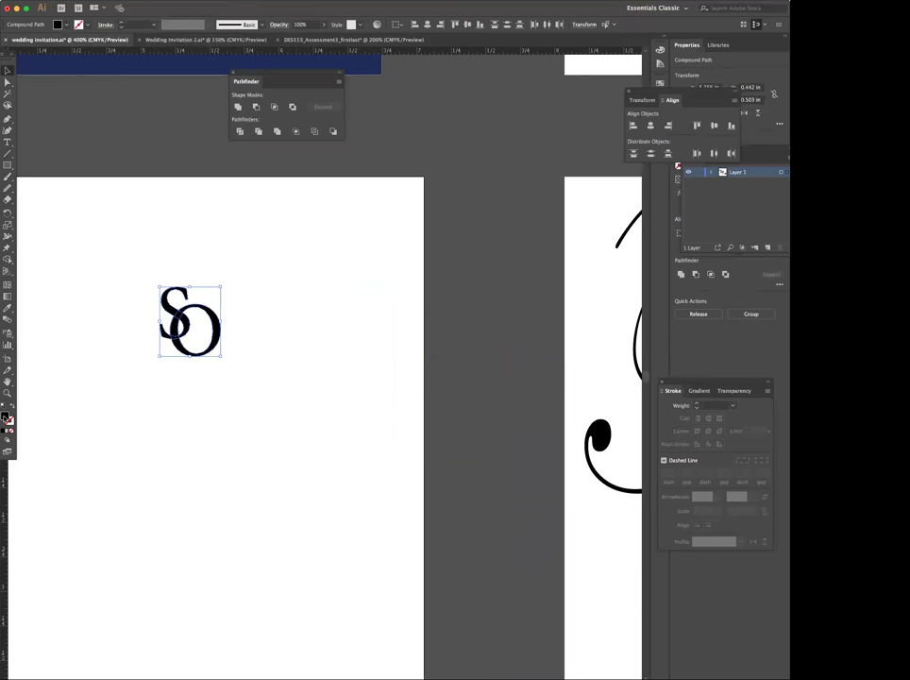
double_click(6, 416)
click(585, 174)
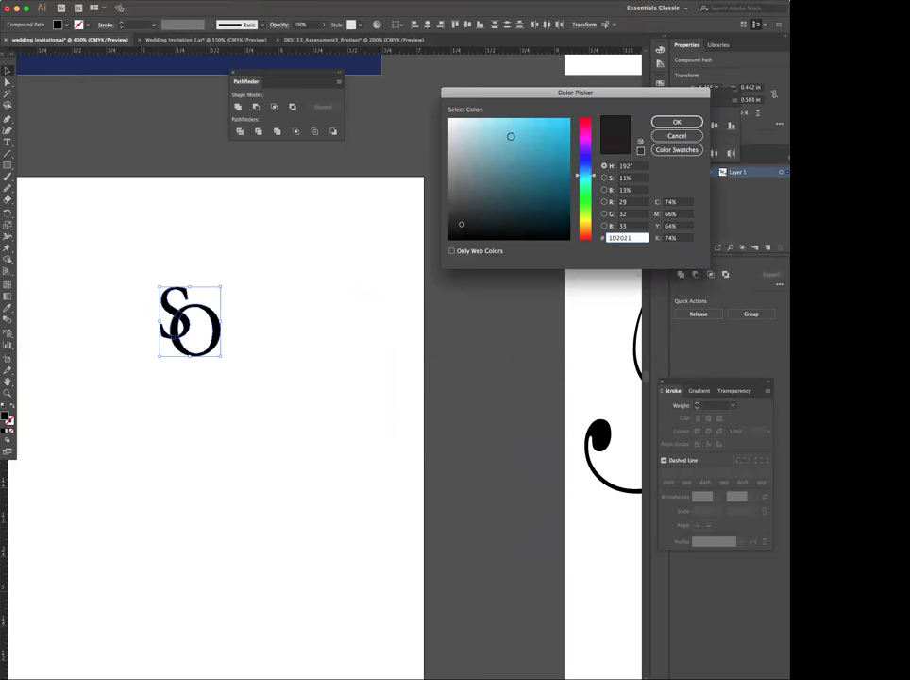
click(500, 132)
click(684, 123)
click(314, 285)
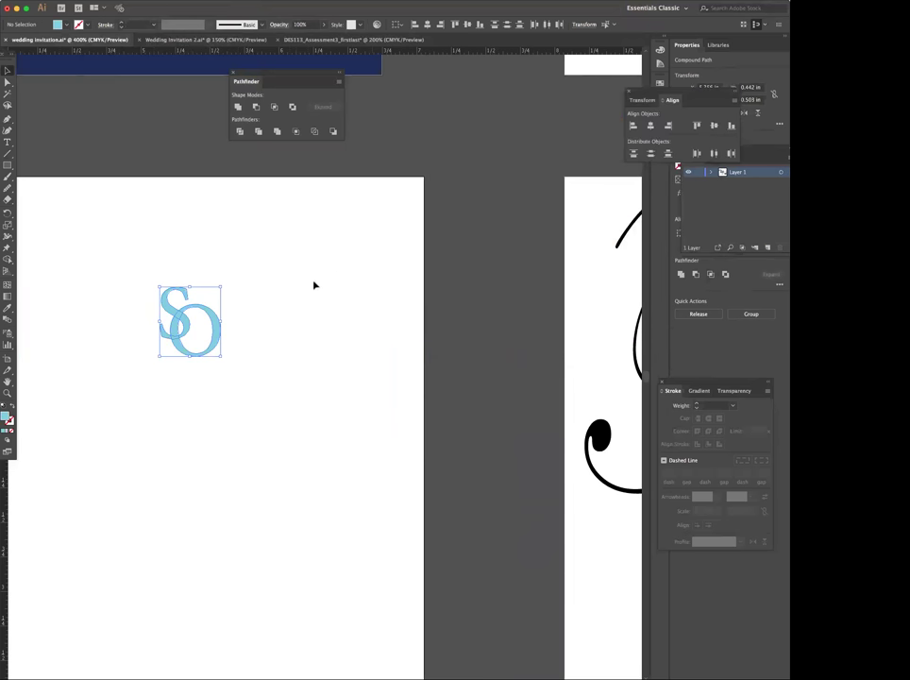
Fill the O with the darker teal 4D858E to contrast with the S
click(218, 331)
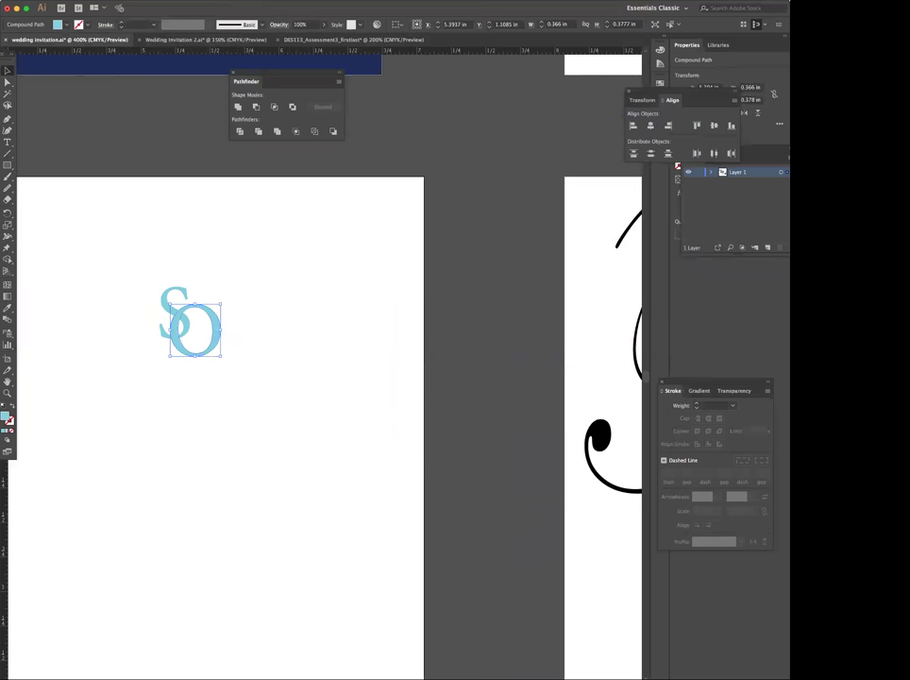
double_click(4, 416)
click(509, 166)
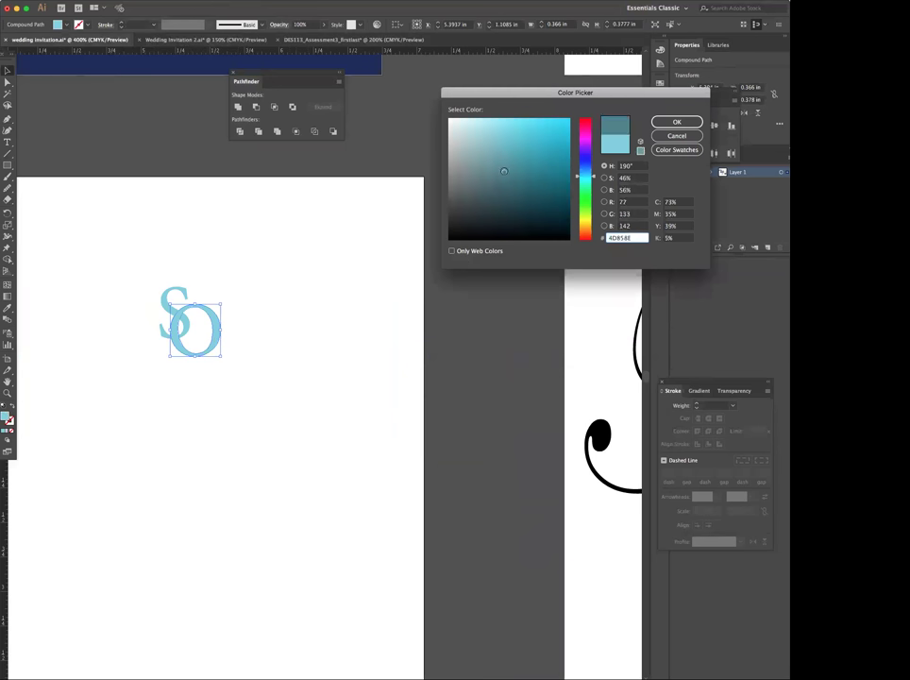
click(676, 122)
click(290, 241)
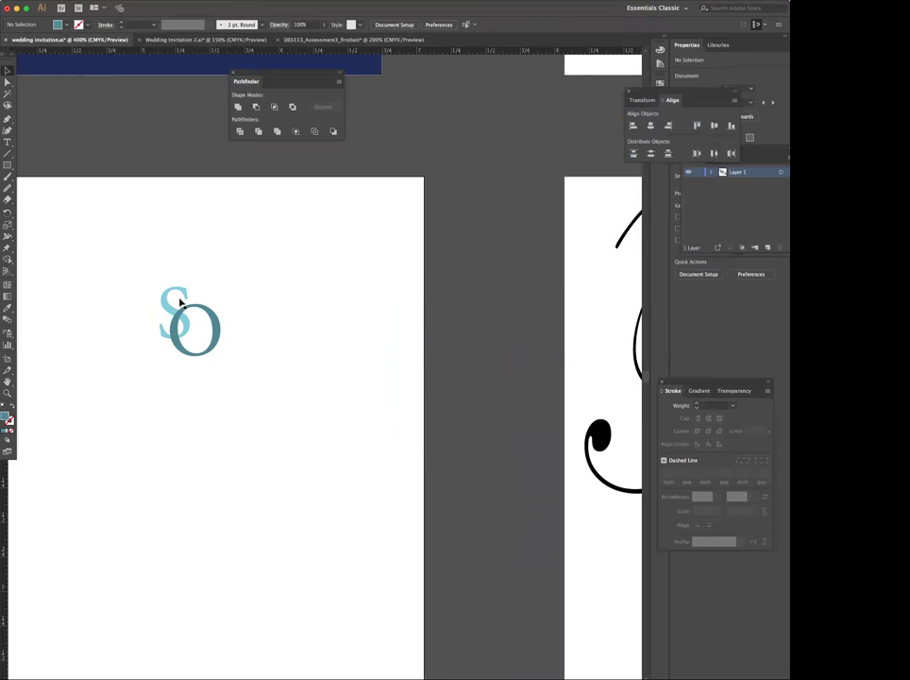
Divide the overlapping S and O with Pathfinder and isolate the resulting group
click(163, 325)
click(253, 344)
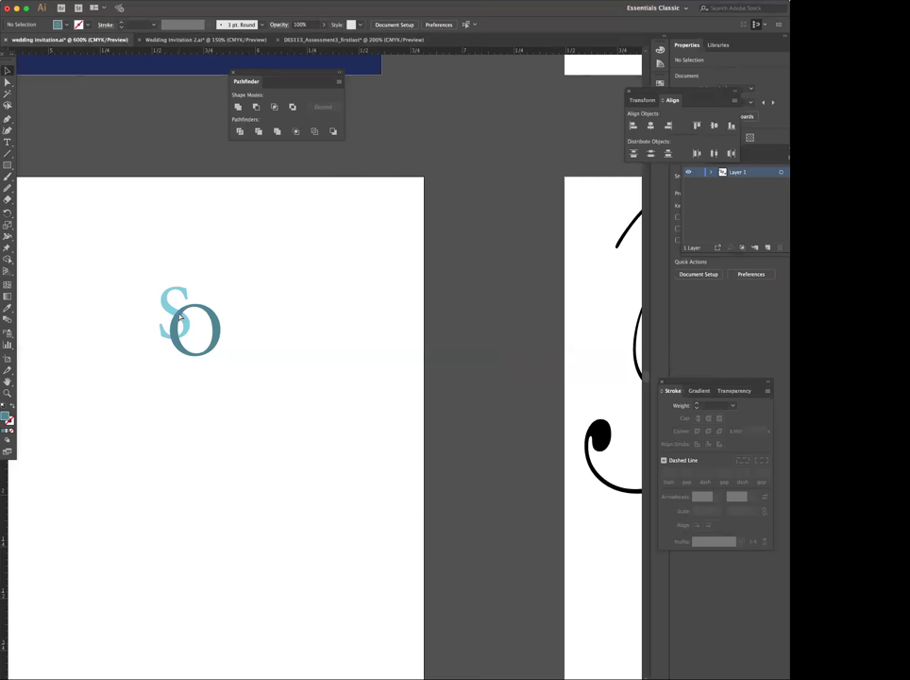
key(super+equal)
key(super+equal)
scroll(170, 308, left, 3)
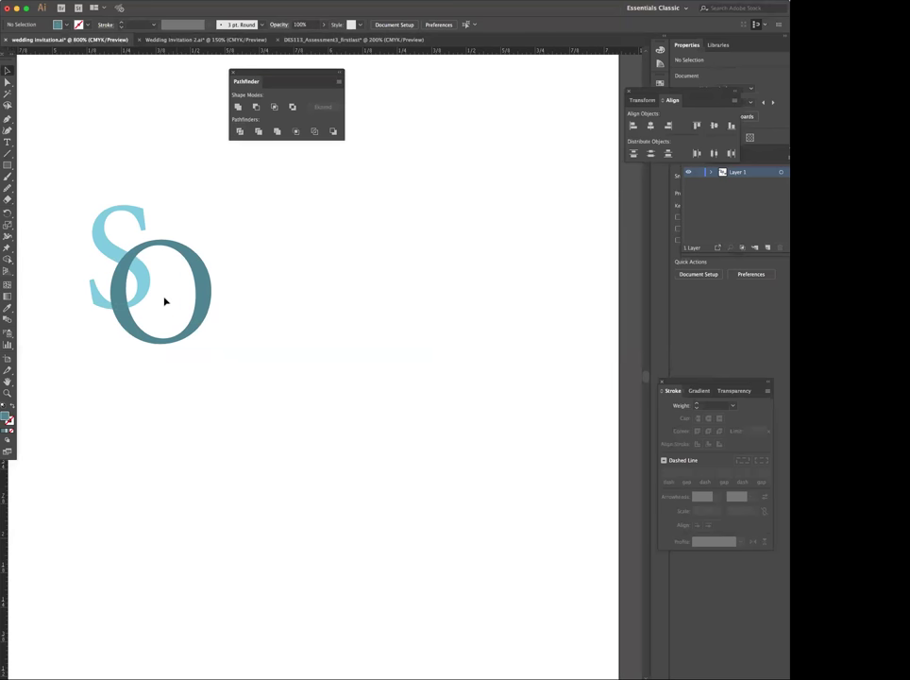
click(131, 264)
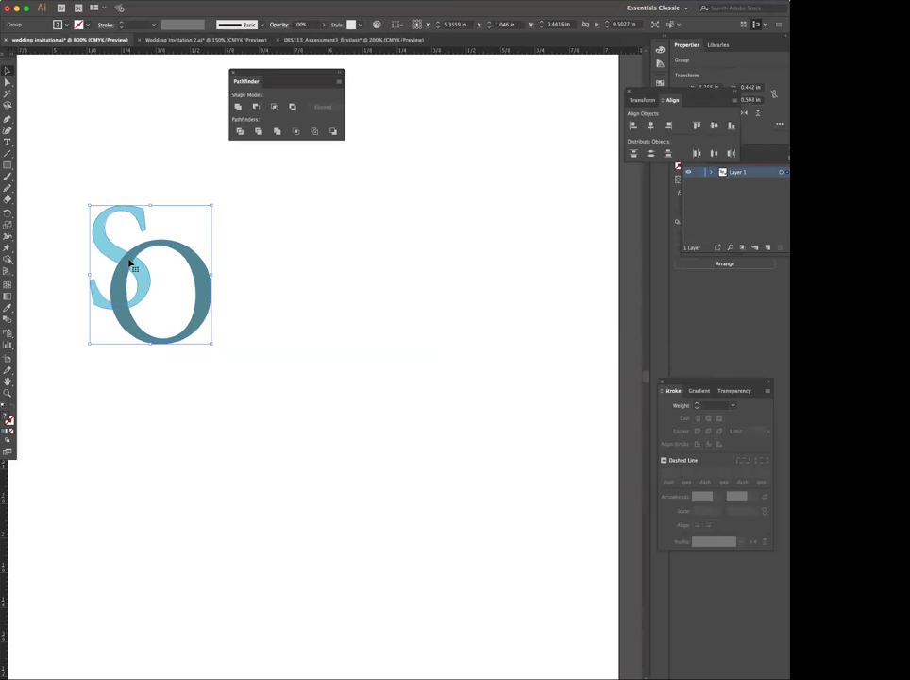
double_click(131, 264)
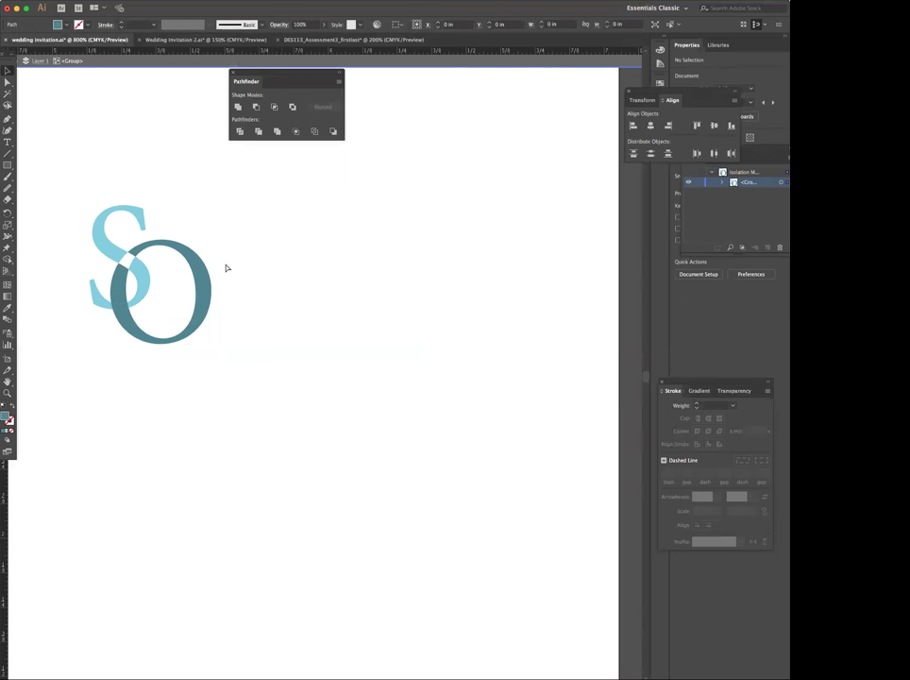
Recolor the upper overlap piece with the S's light blue so the letters interlock, and exit isolation
click(108, 245)
click(109, 247)
click(56, 114)
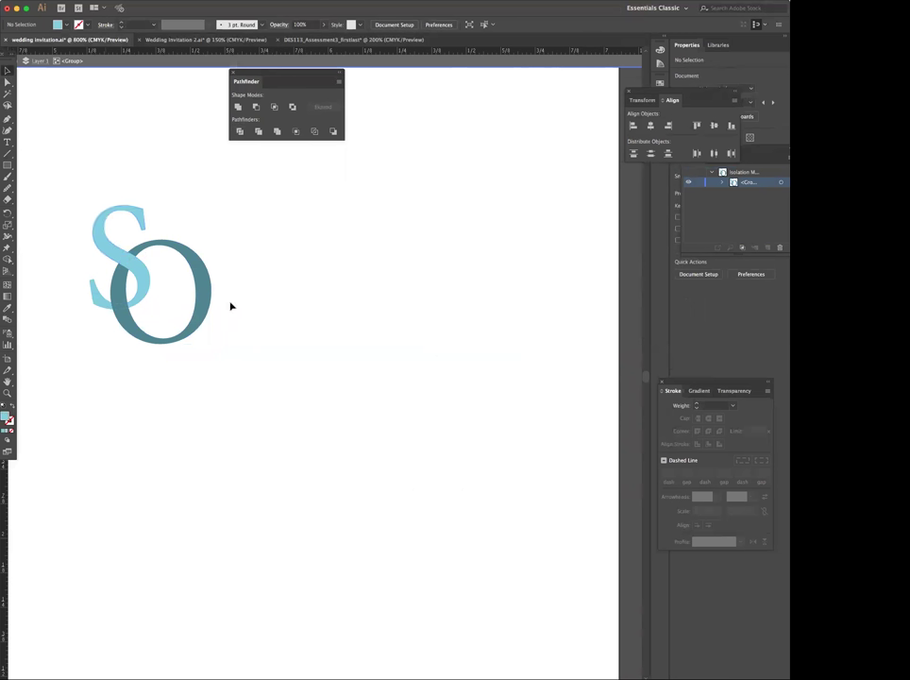
key(super+minus)
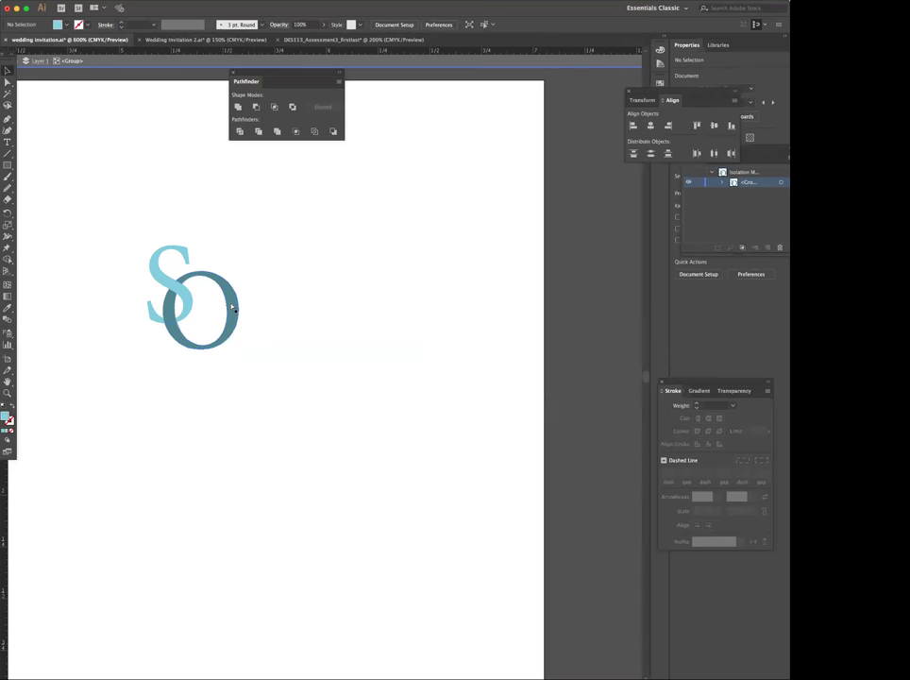
key(super+minus)
key(super+minus)
key(super+minus)
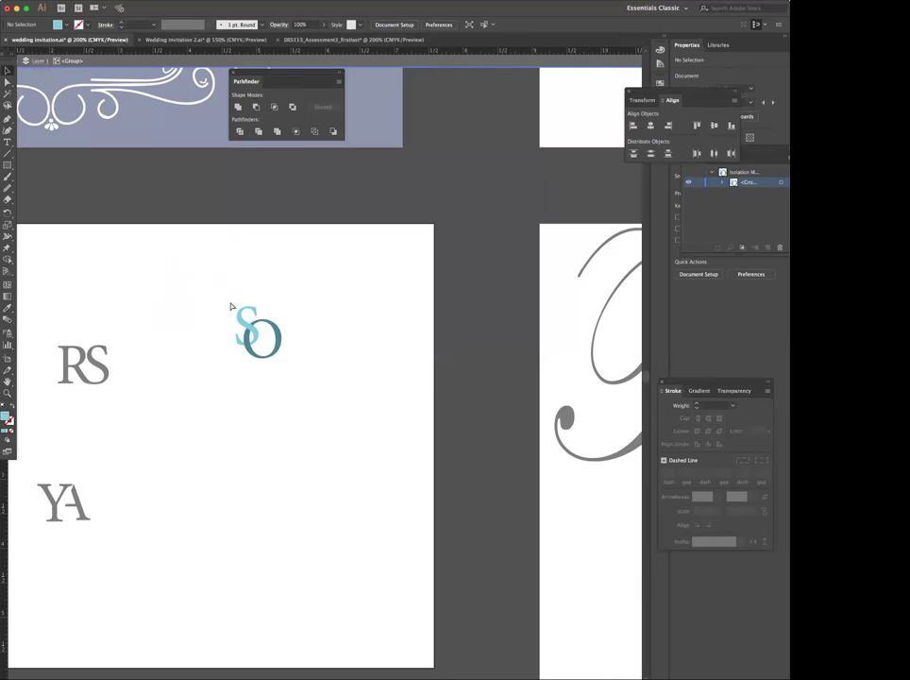
key(super+minus)
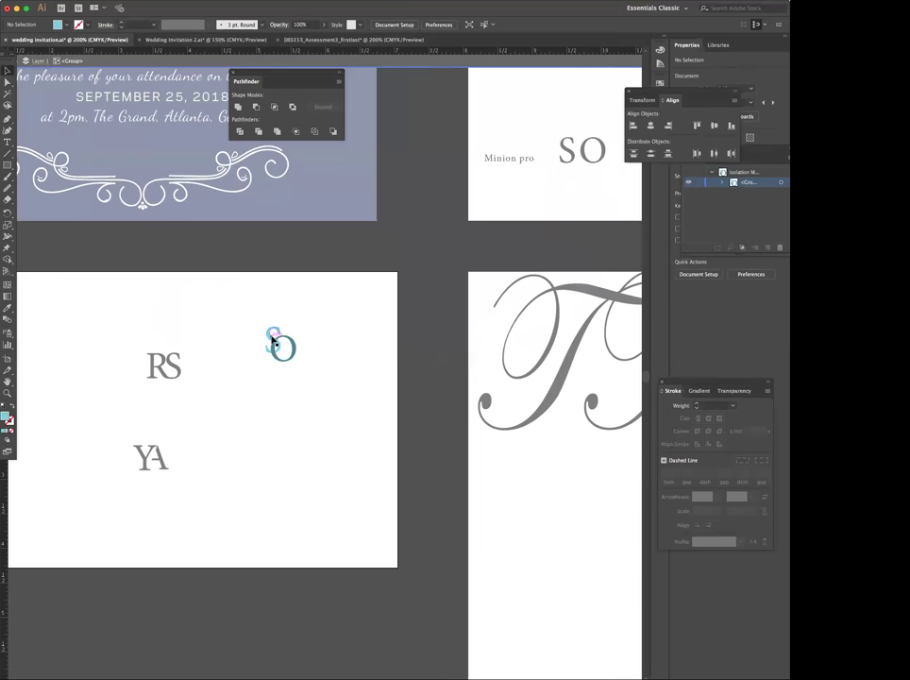
double_click(198, 341)
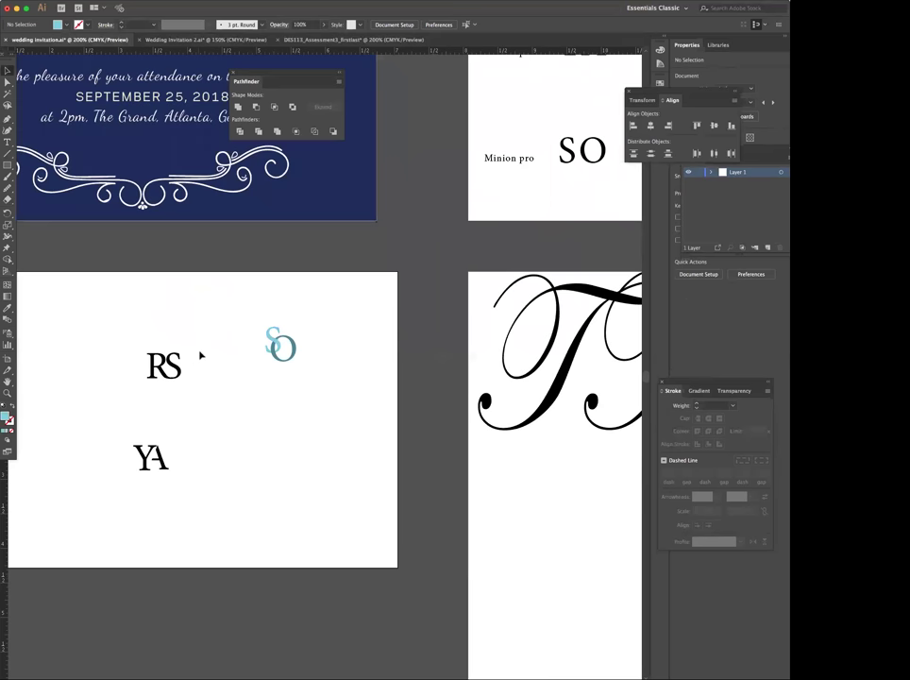
Switch to the Wedding Invitation 2 document and examine the artboard with the blue shapes, shaped words and fitting notes
scroll(210, 355, up, 5)
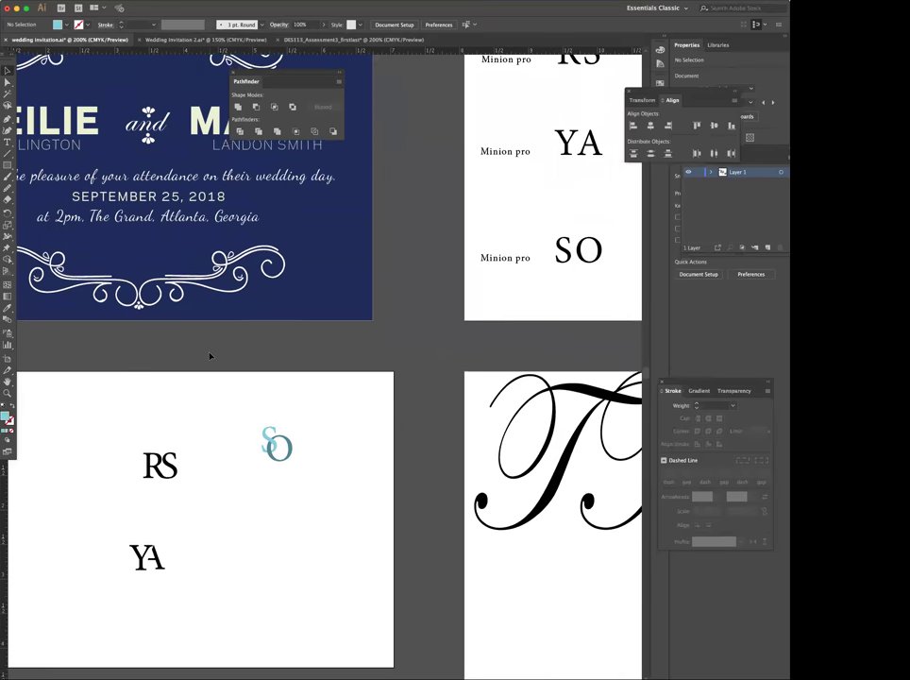
scroll(211, 354, right, 4)
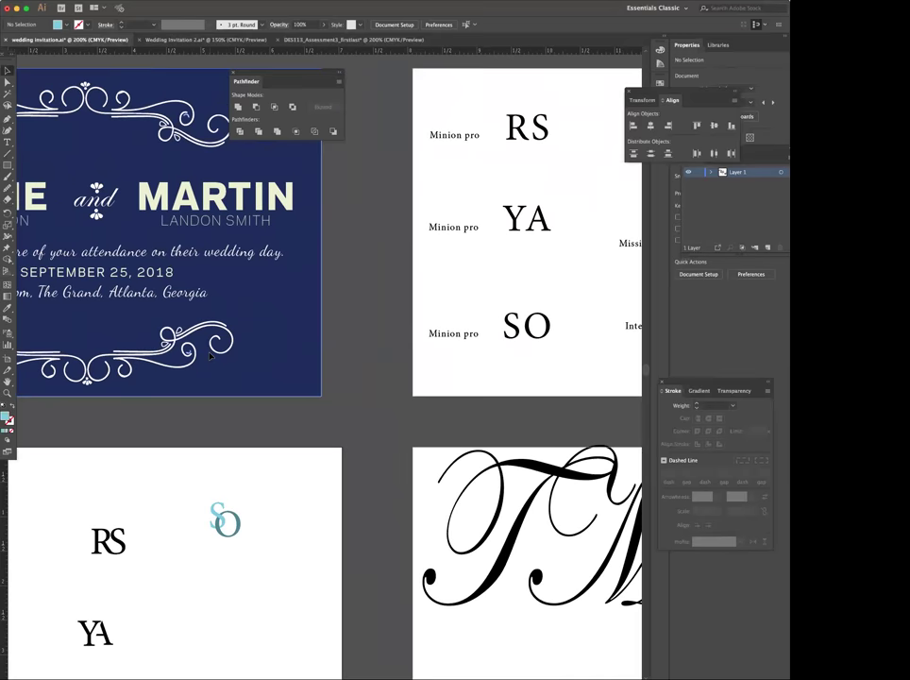
scroll(209, 355, right, 4)
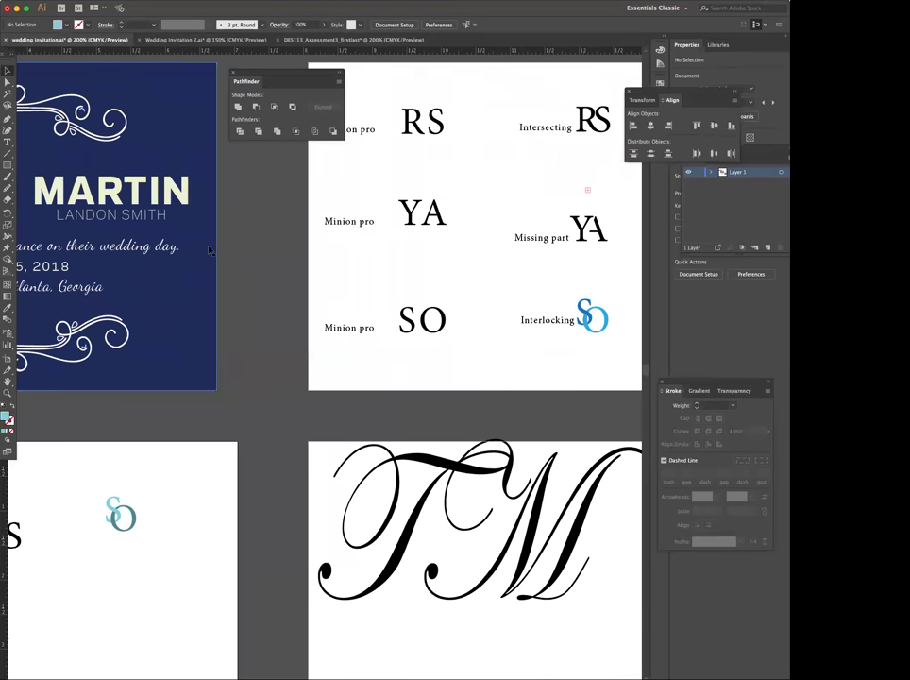
click(162, 39)
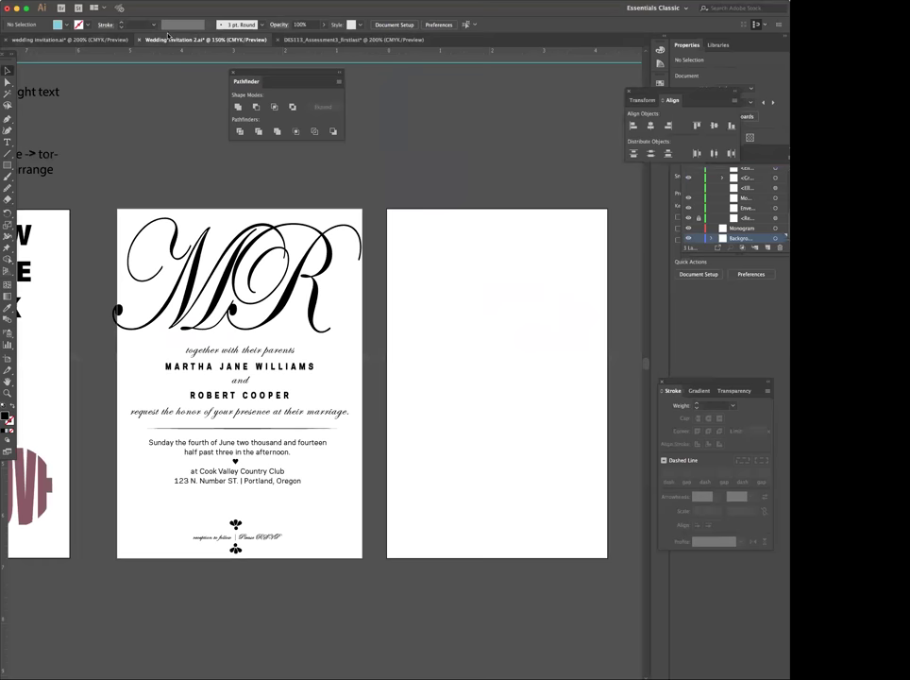
scroll(162, 169, left, 8)
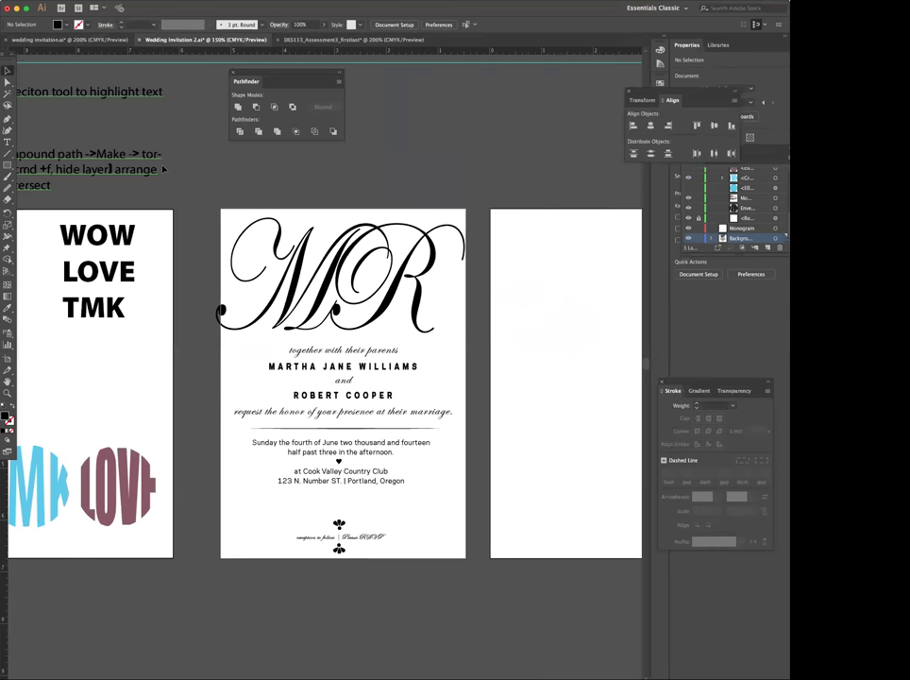
scroll(165, 169, left, 8)
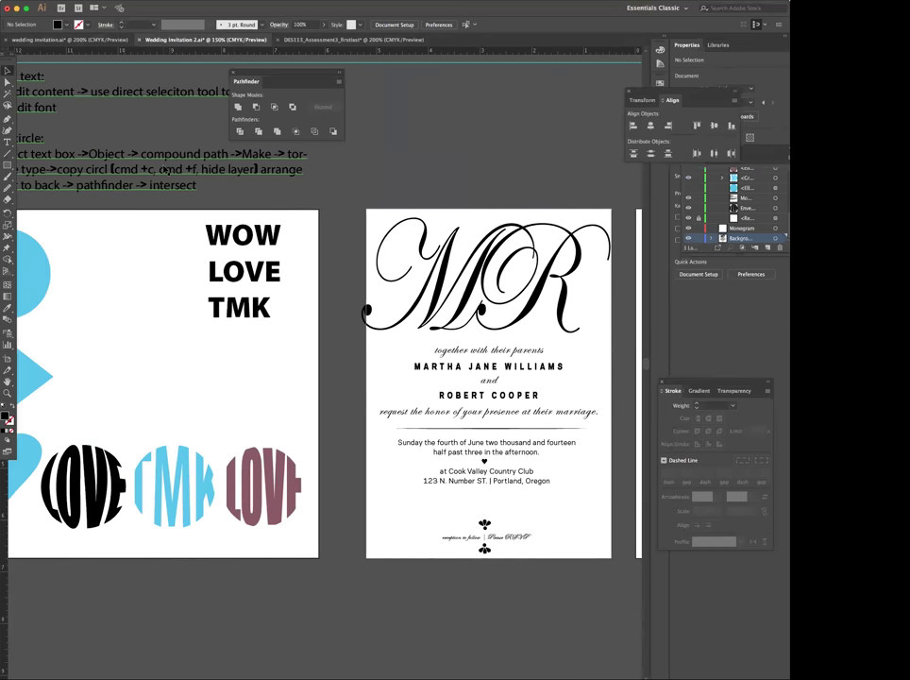
scroll(165, 169, left, 1)
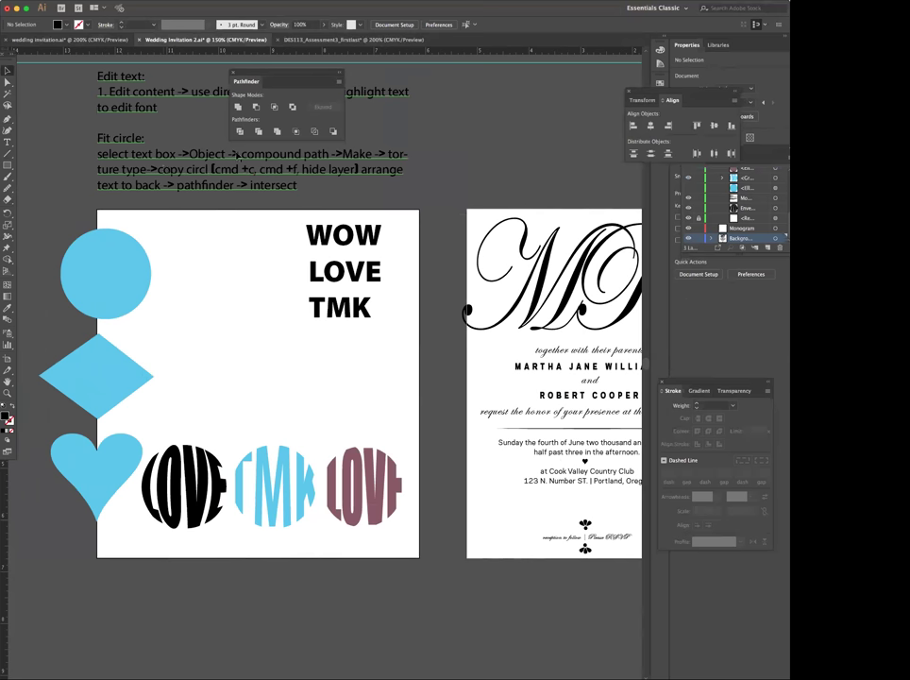
Move the Pathfinder panel clear of the fitting notes and select the light-blue circular TMK lettering
drag(275, 72, 537, 77)
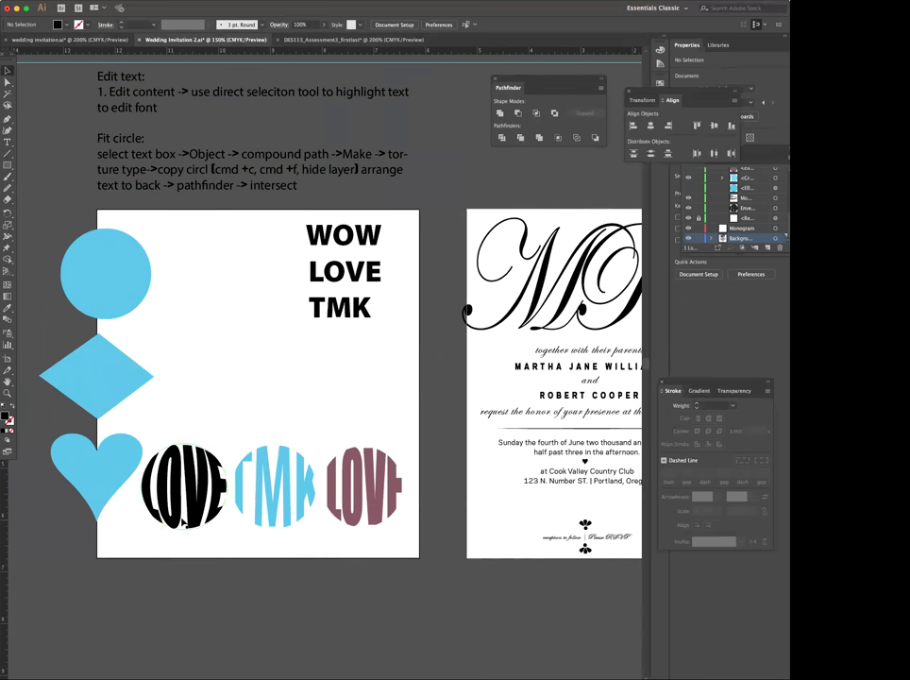
drag(254, 392, 308, 488)
click(353, 375)
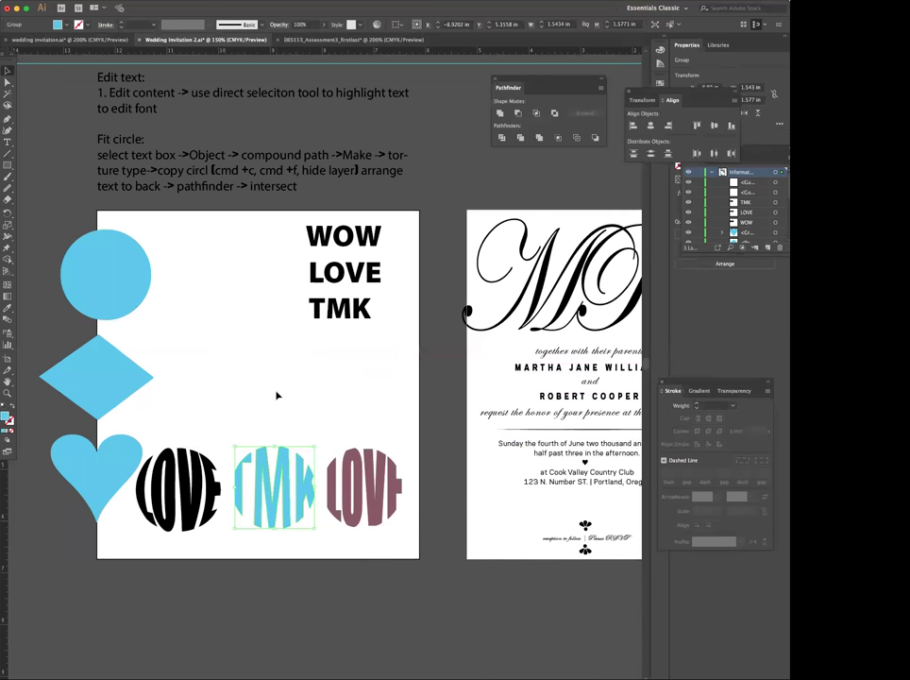
Examine the blue circle, diamond and heart shapes and the WOW, LOVE and TMK text objects
scroll(276, 394, up, 5)
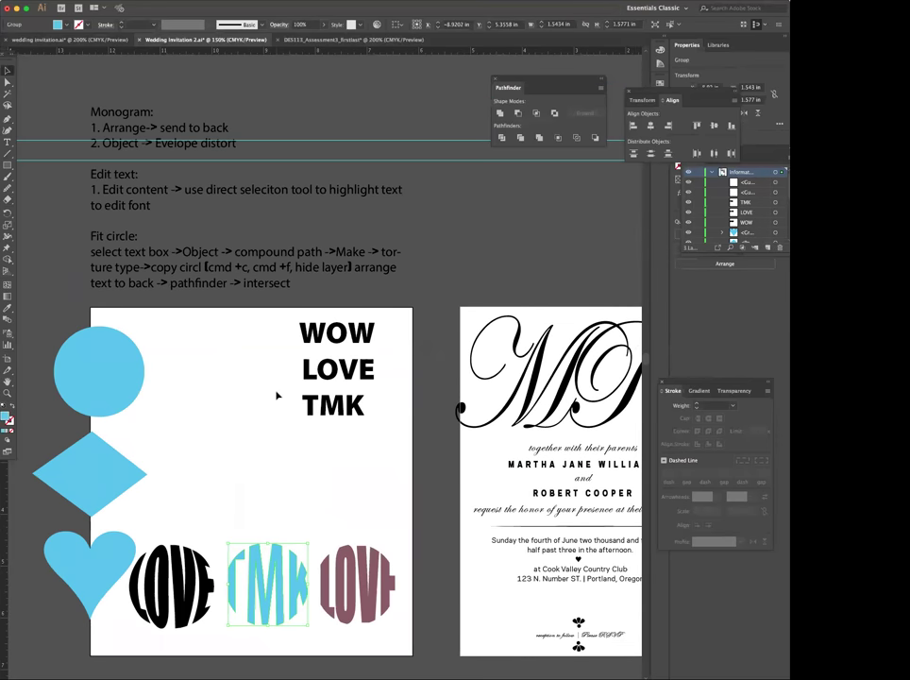
click(118, 369)
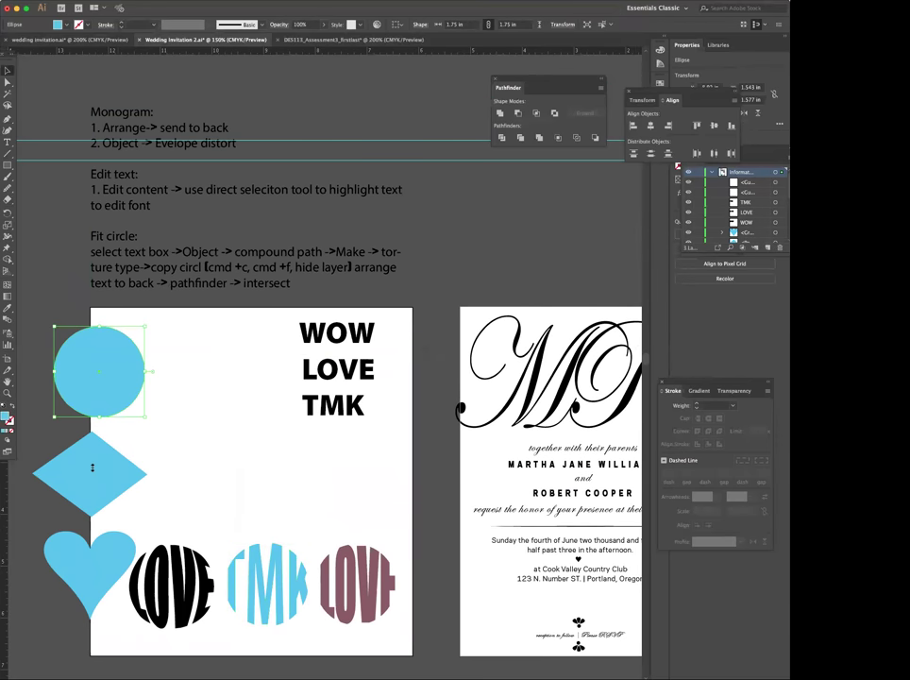
click(90, 470)
click(84, 578)
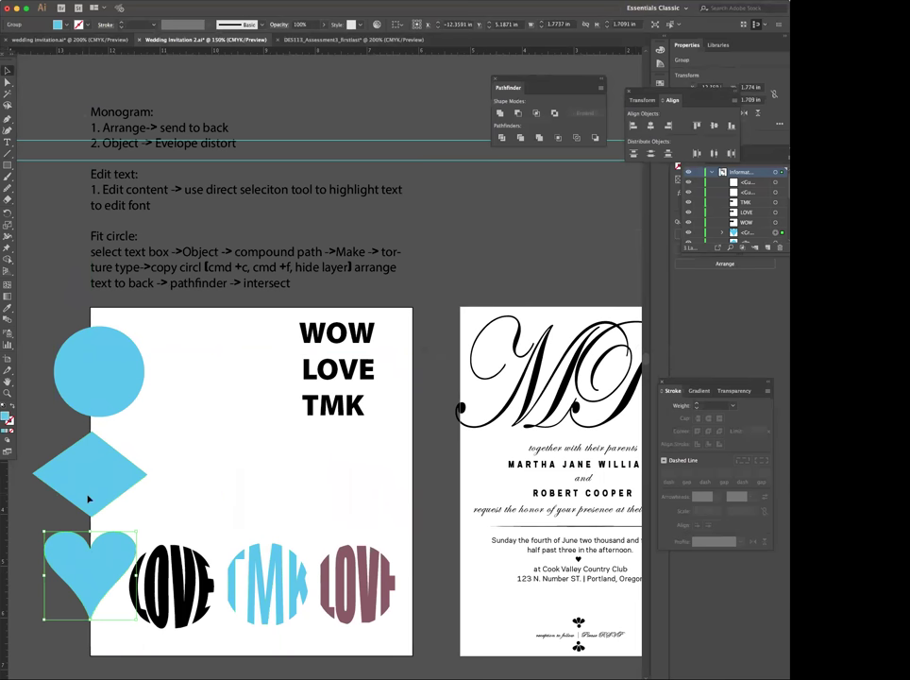
click(89, 398)
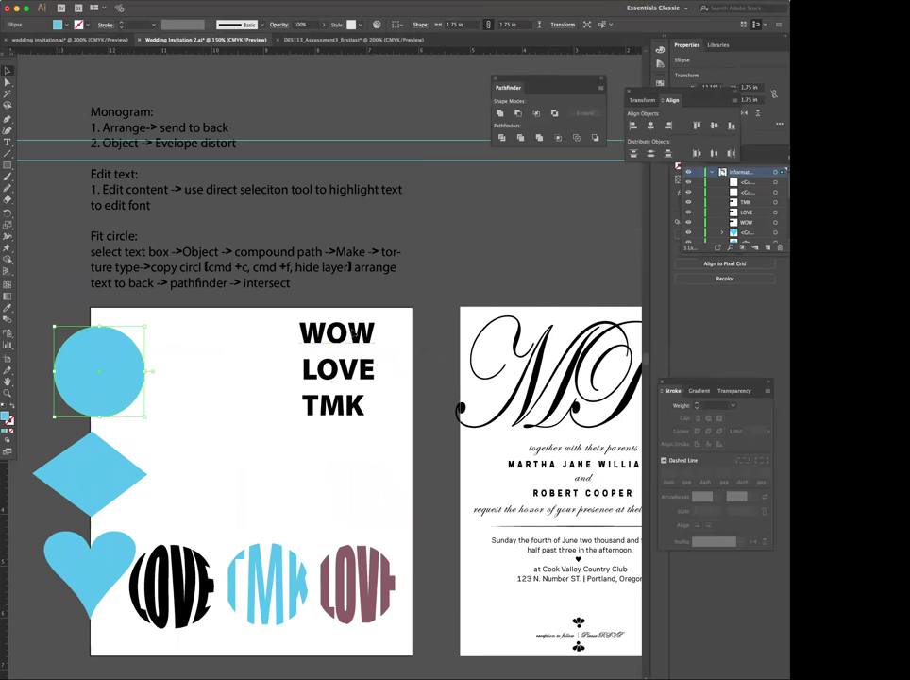
click(352, 335)
click(349, 373)
click(351, 406)
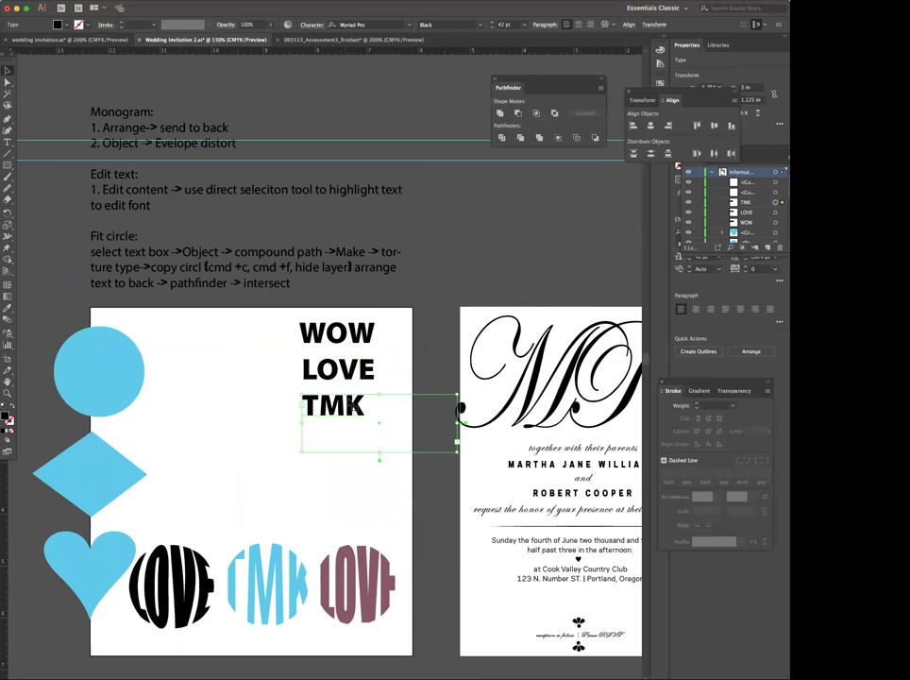
Place the TMK text beside WOW, and bring the LOVE text and the blue heart together in the middle of the artboard
mouse_move(306, 415)
mouse_down()
mouse_move(298, 427)
mouse_move(306, 412)
mouse_move(305, 421)
mouse_up()
click(332, 380)
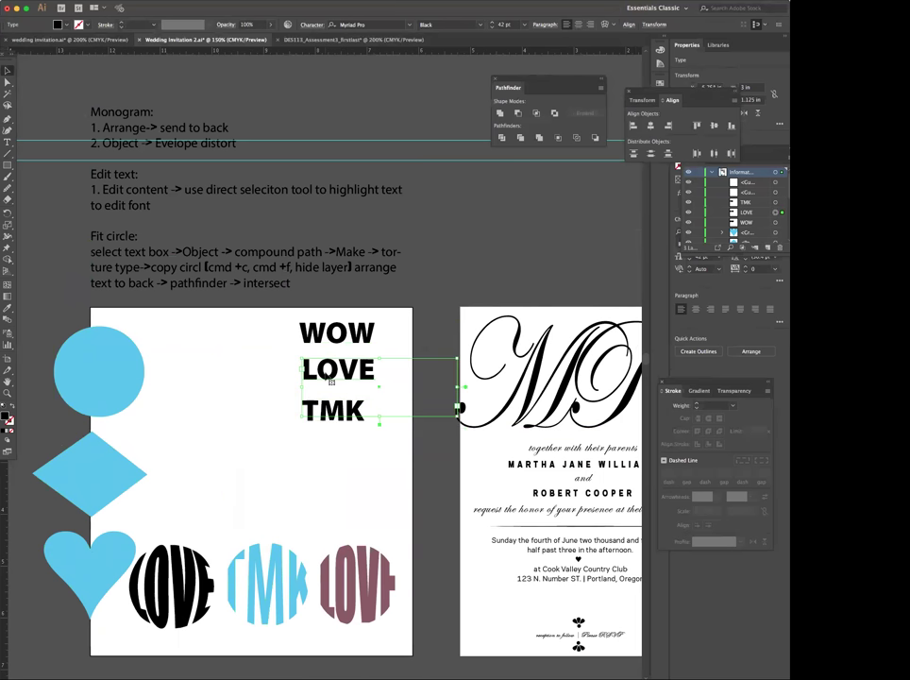
drag(326, 376, 239, 408)
drag(358, 415, 447, 336)
drag(252, 406, 269, 425)
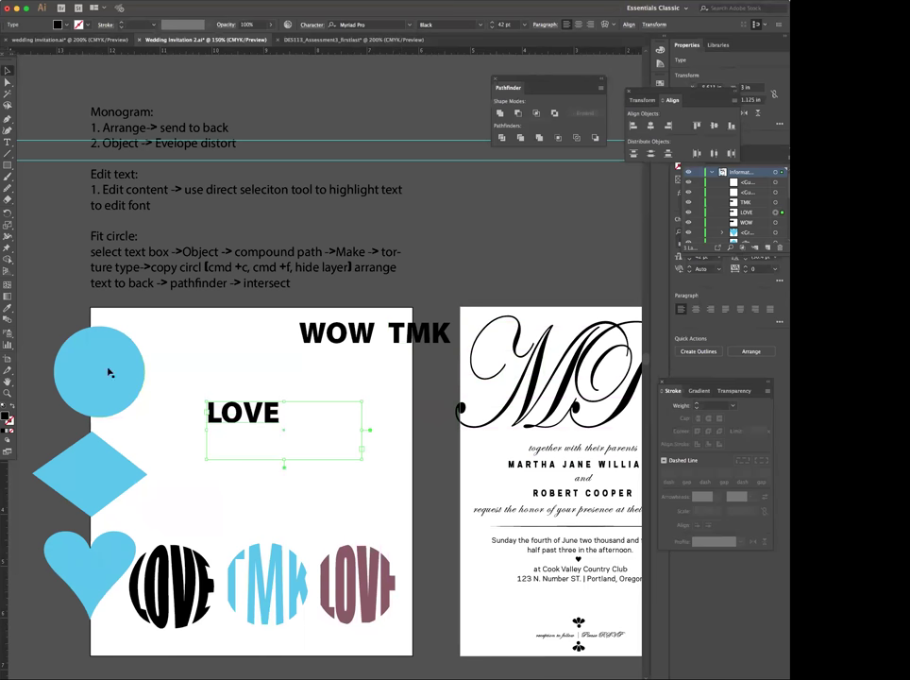
drag(85, 557, 245, 443)
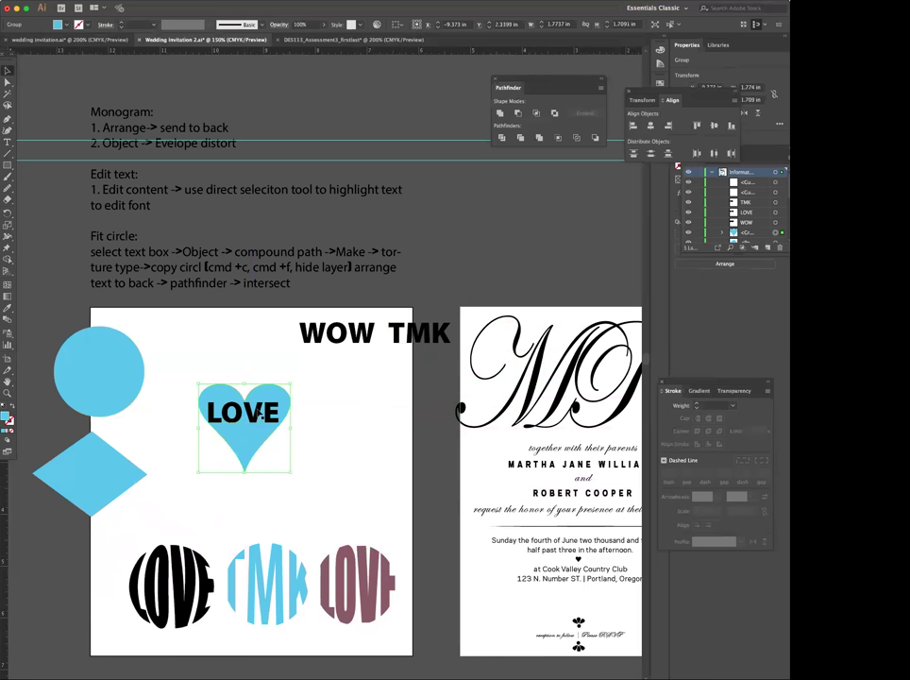
Send the LOVE text to the back, behind the blue heart
click(270, 413)
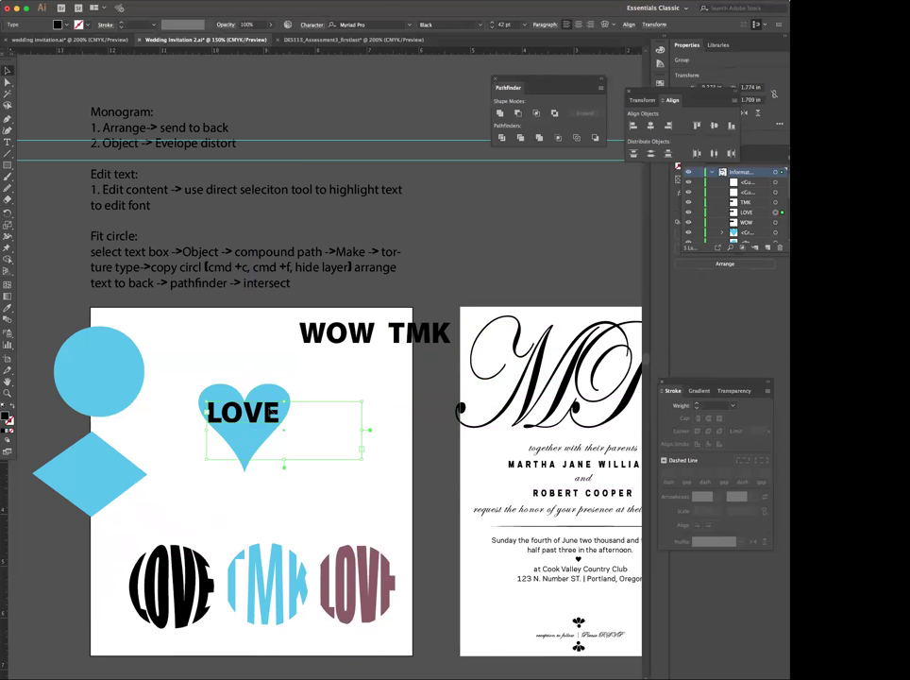
right_click(245, 409)
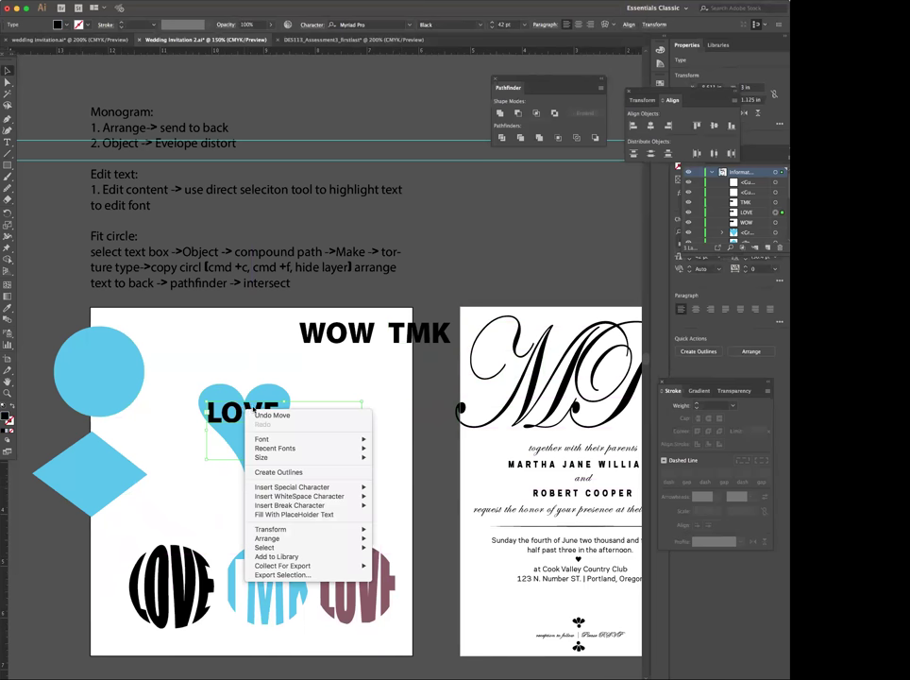
mouse_move(271, 539)
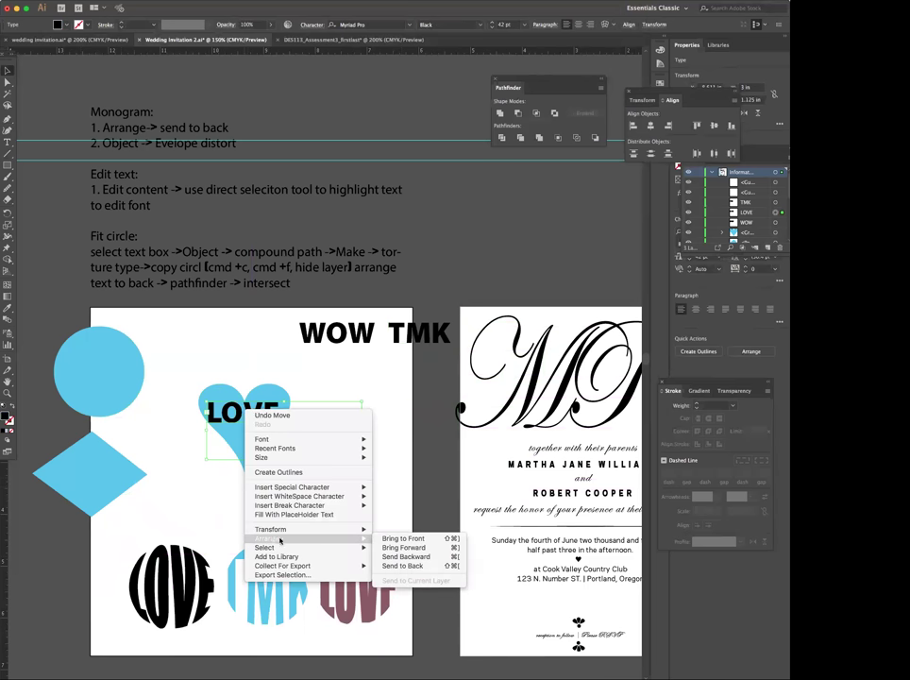
click(412, 566)
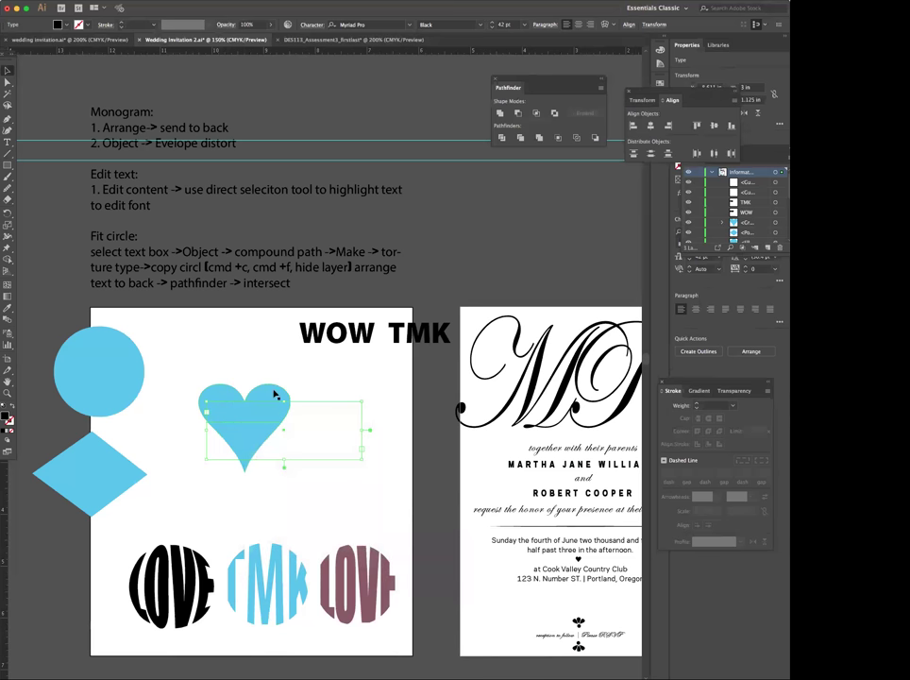
Try to fit the LOVE text into the heart with Envelope Distort, Make with Top Object
shift+click(275, 394)
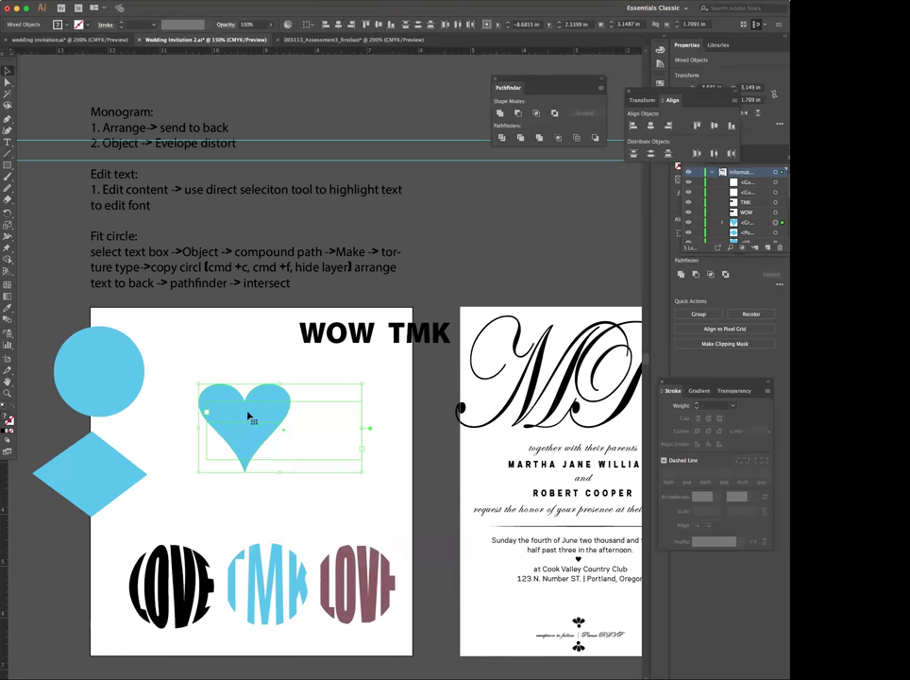
click(132, 1)
mouse_move(155, 174)
mouse_move(108, 0)
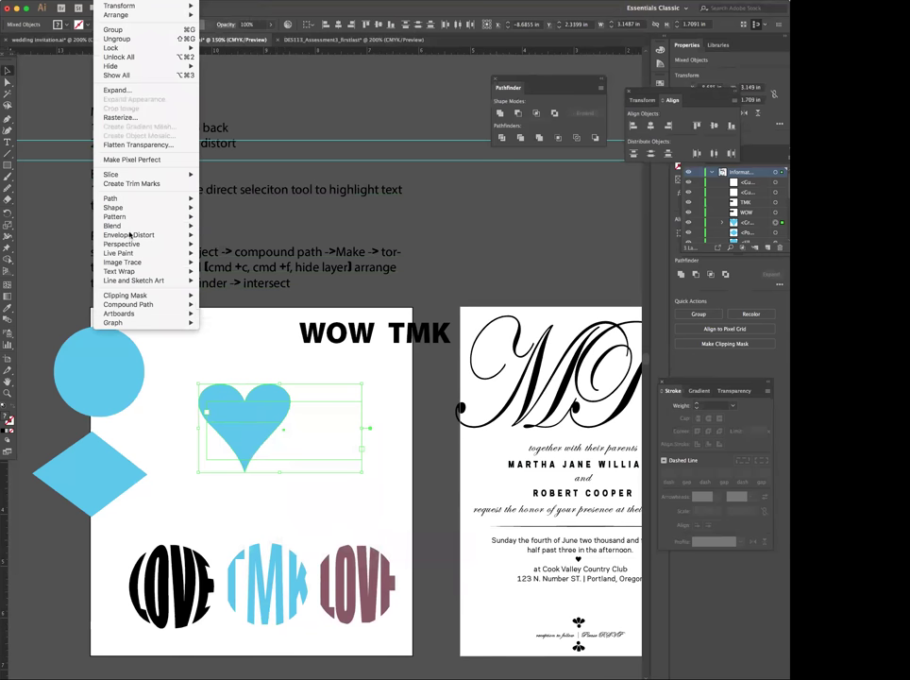
mouse_move(130, 233)
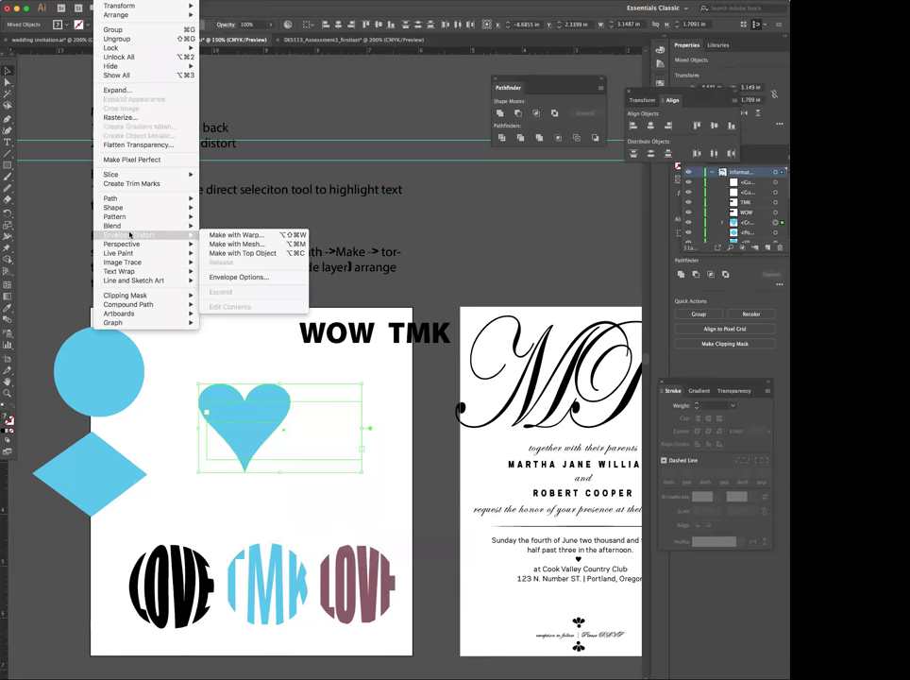
click(238, 254)
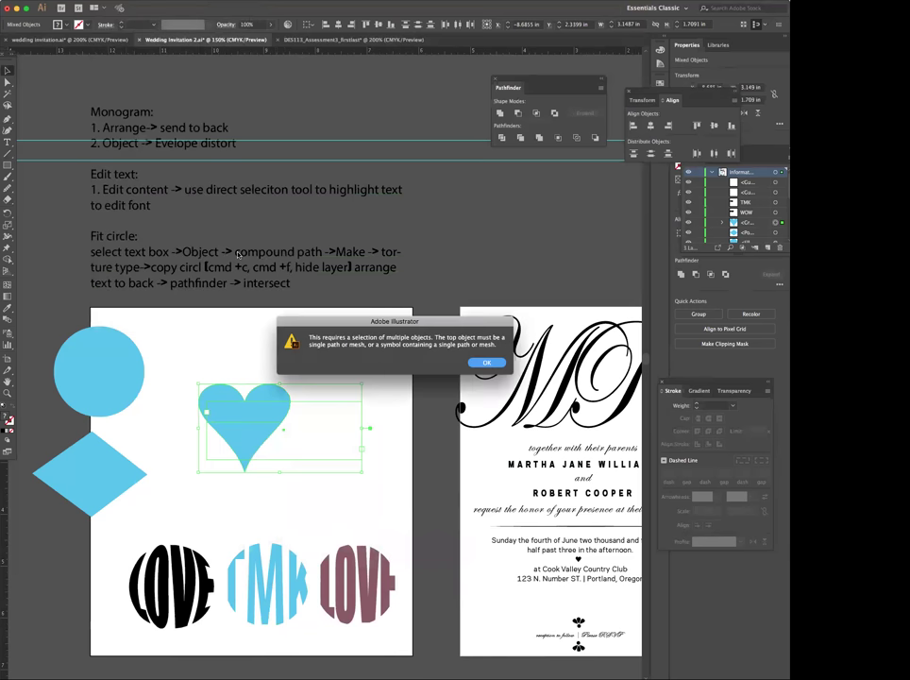
click(485, 363)
click(376, 417)
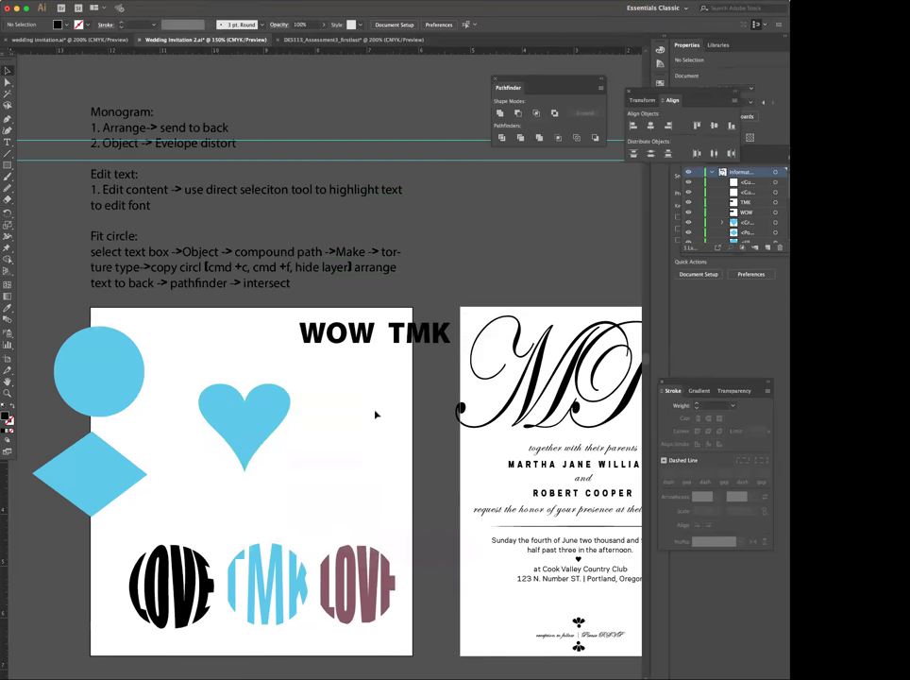
Delete the heart, and undo back to the state before the LOVE text was sent behind it
click(277, 404)
key(Delete)
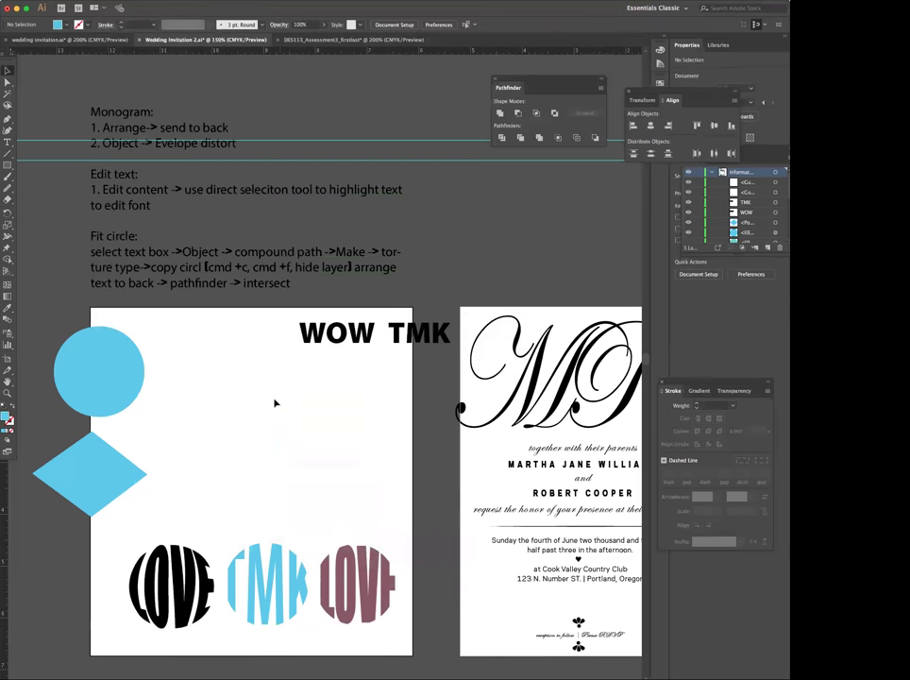
key(super+z)
key(super+z)
key(super+z)
key(super+z)
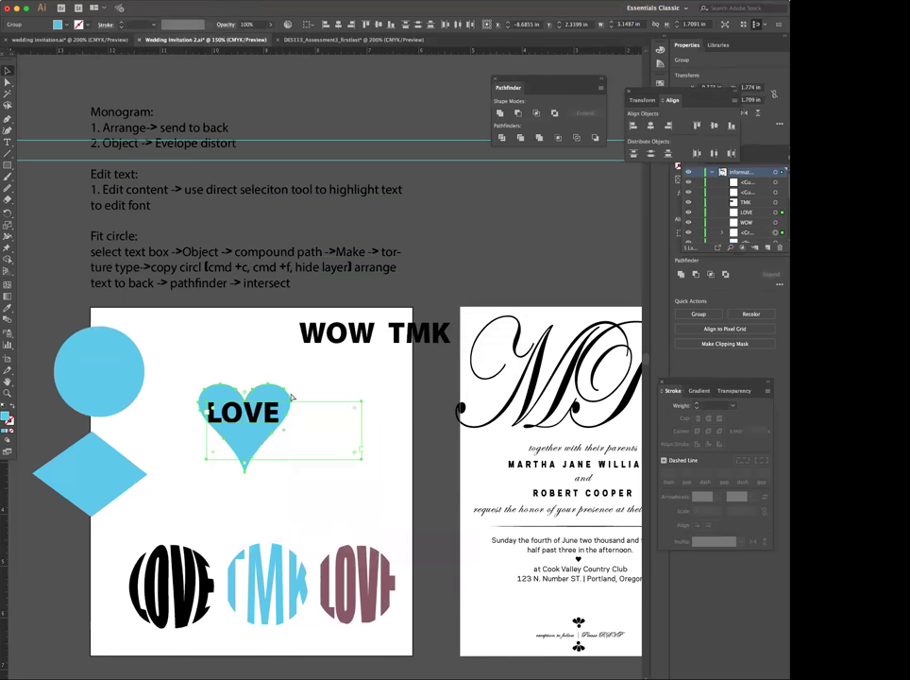
Bring the blue heart to the front, above the LOVE text
click(276, 395)
right_click(269, 392)
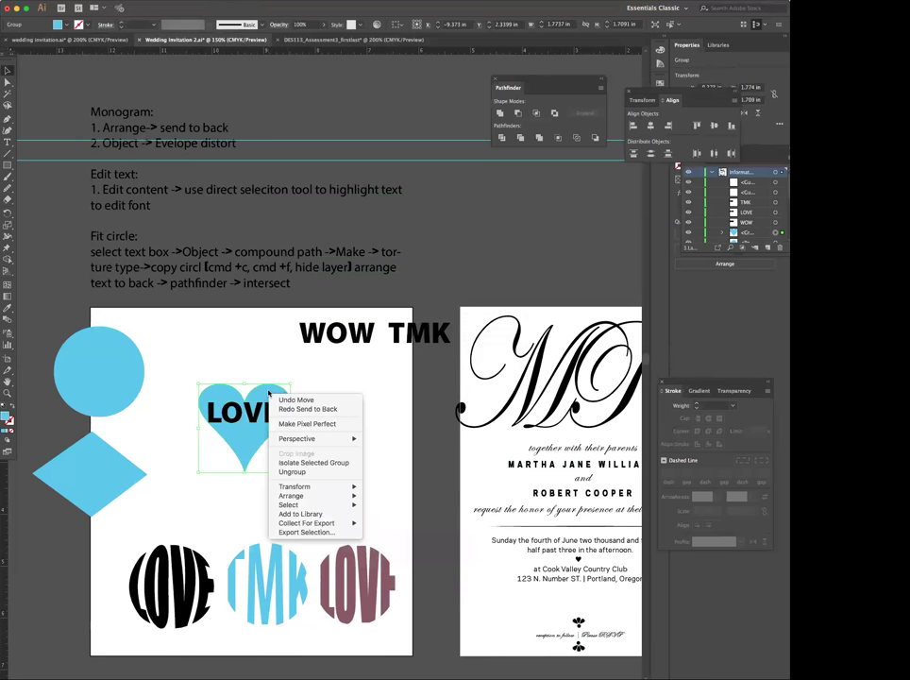
mouse_move(293, 495)
click(391, 494)
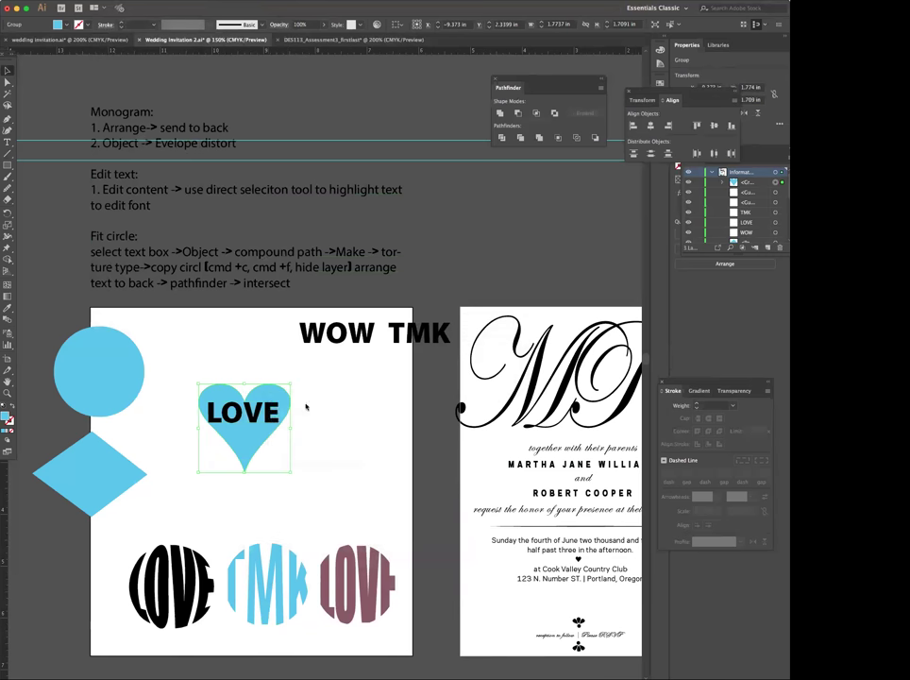
Select the LOVE text with the heart on top and retry Envelope Distort with Make with Top Object
click(317, 480)
click(299, 414)
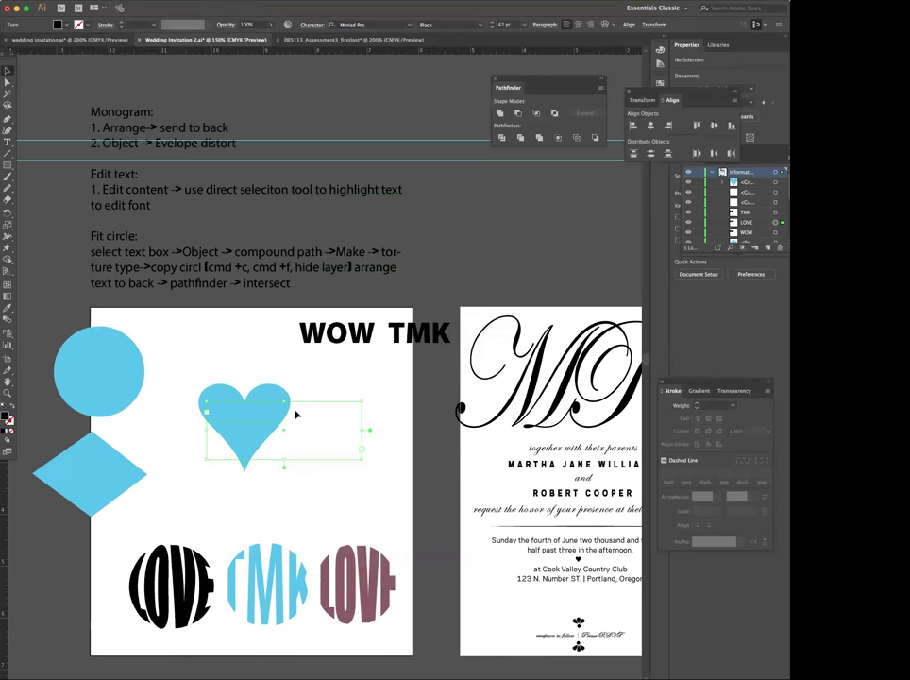
shift+click(259, 392)
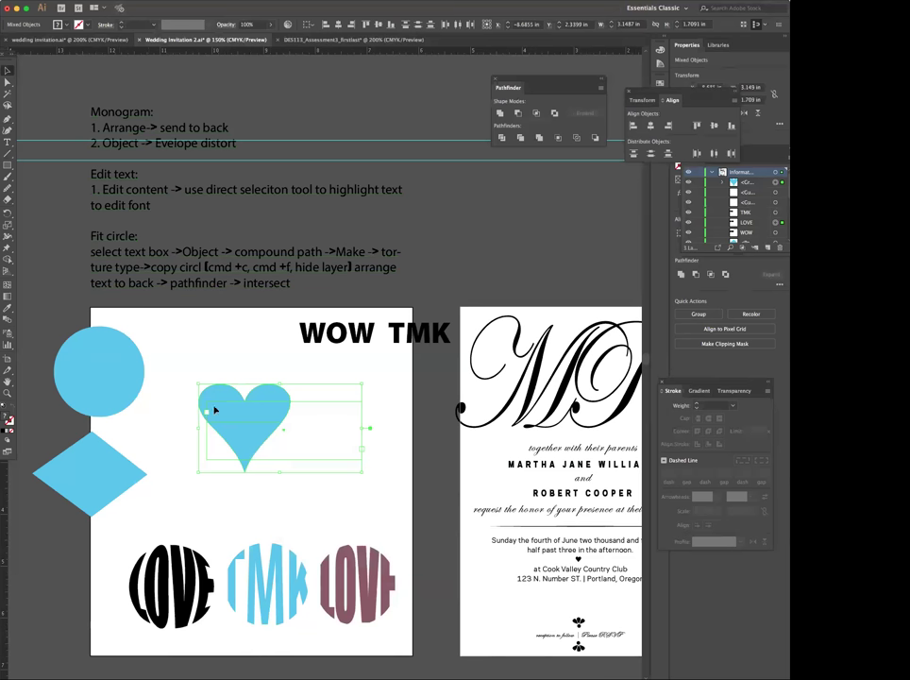
click(110, 2)
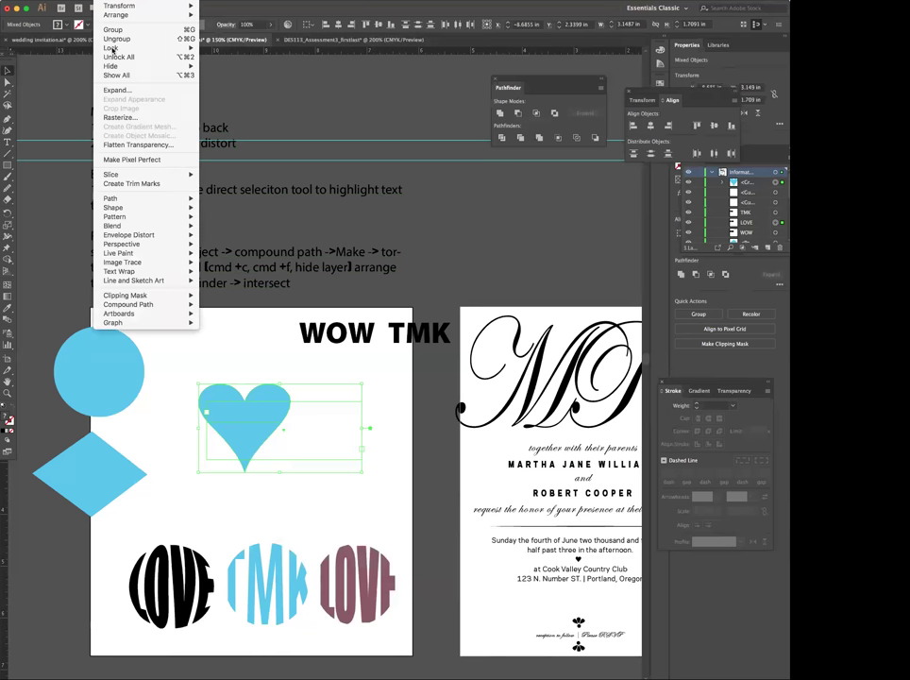
mouse_move(178, 237)
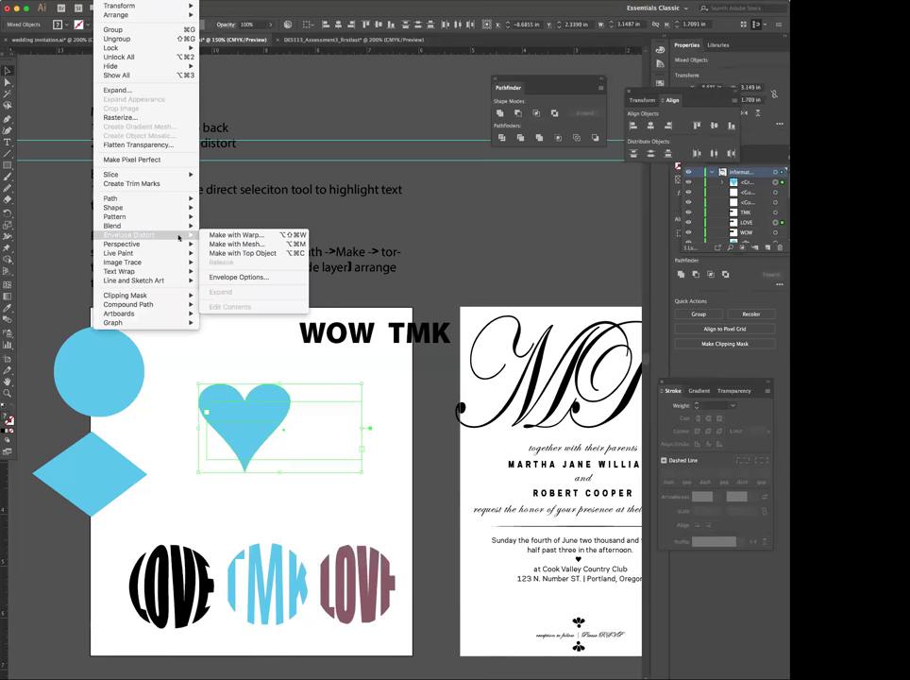
click(267, 254)
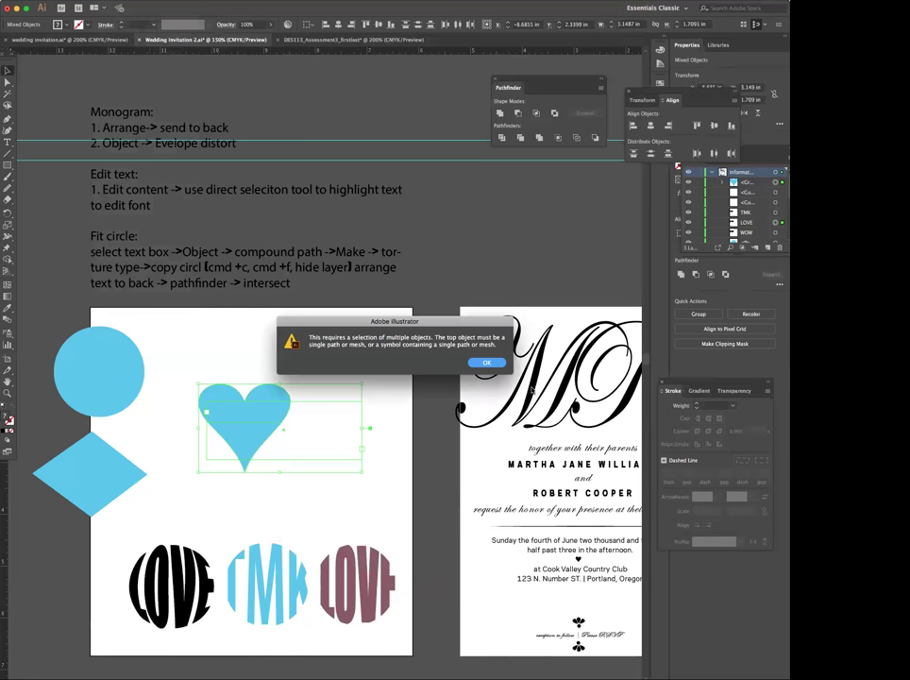
click(486, 361)
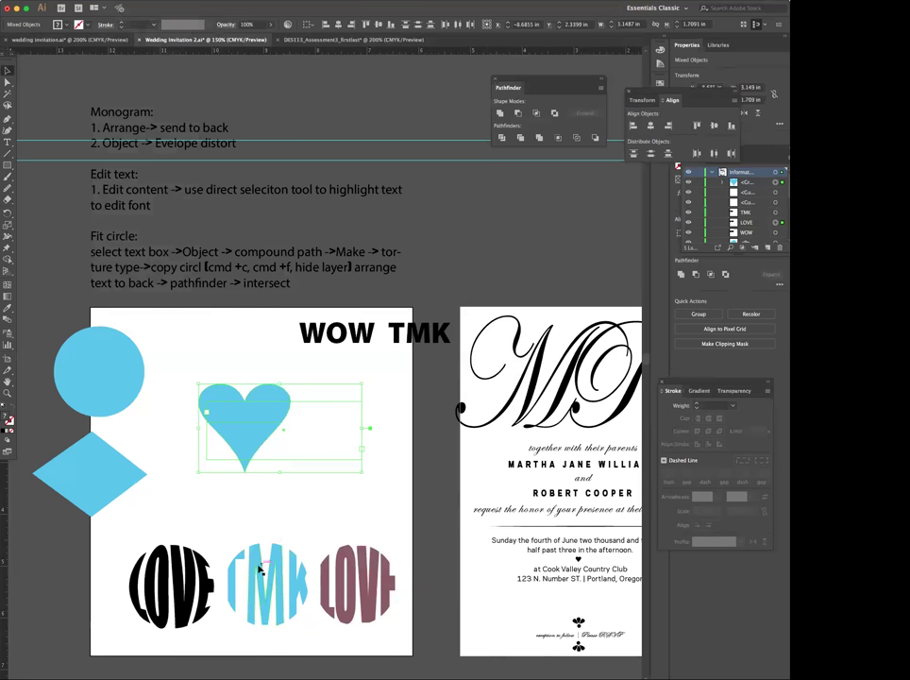
click(270, 392)
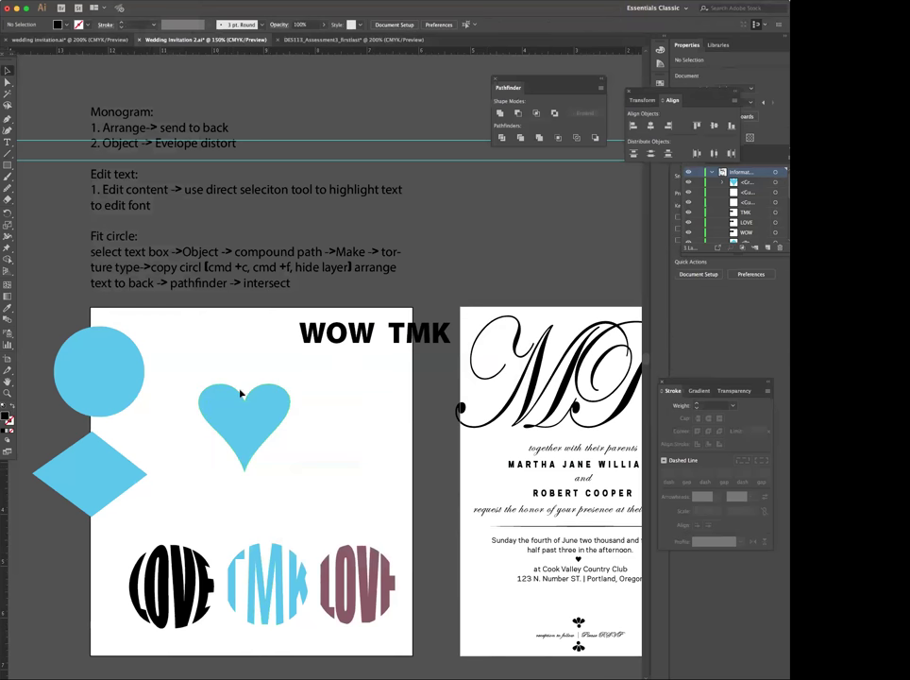
Delete the grouped blue heart and draw a new text frame about 1.75 in wide above the LOVE text
click(238, 397)
key(super+shift+bracketleft)
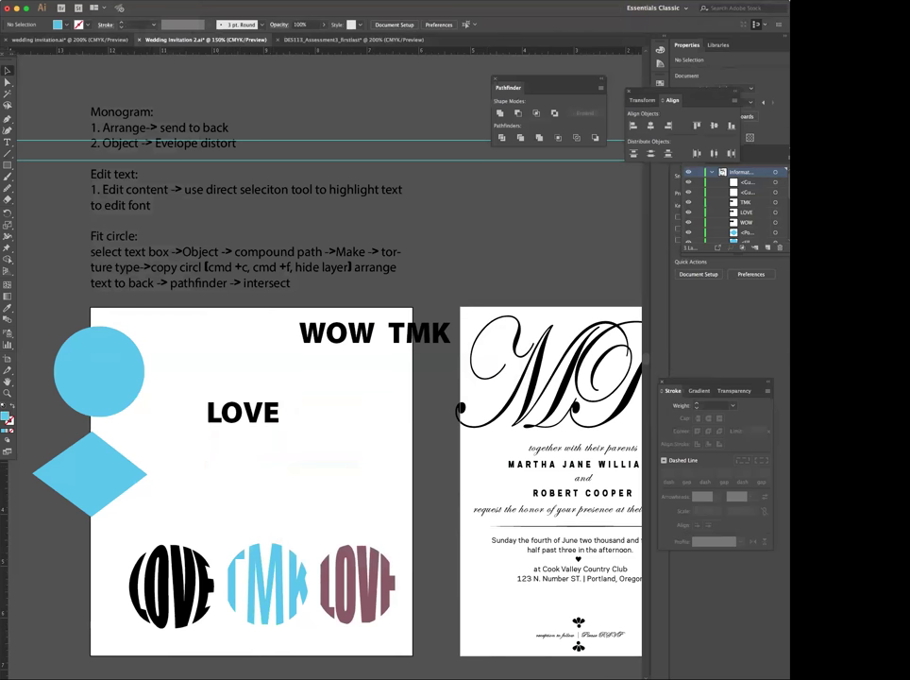
click(7, 142)
drag(183, 335, 274, 390)
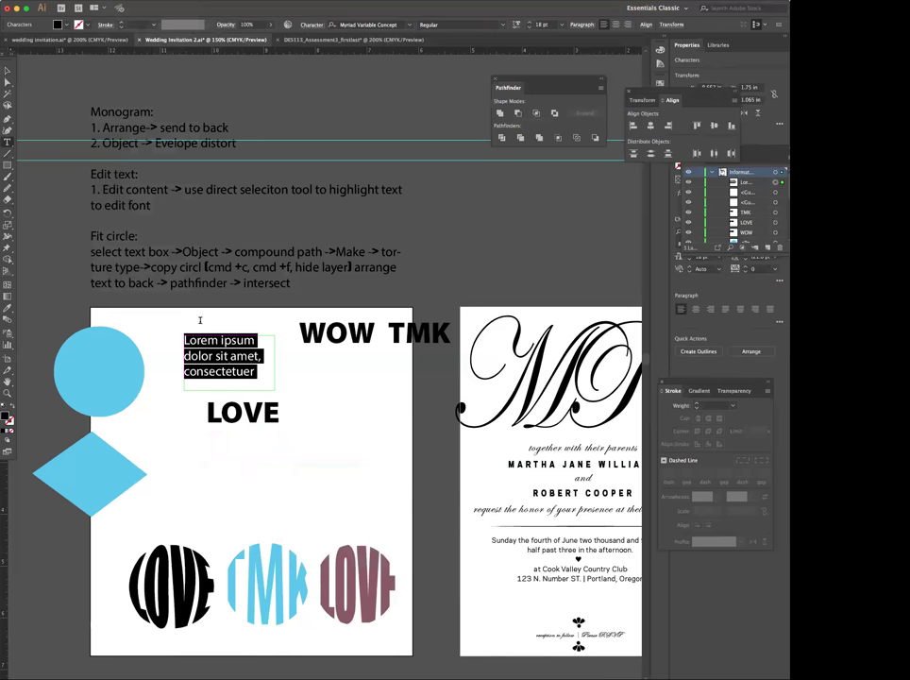
Open the glyph set for the new frame's placeholder text and set its font to Times New Roman
click(132, 2)
click(133, 50)
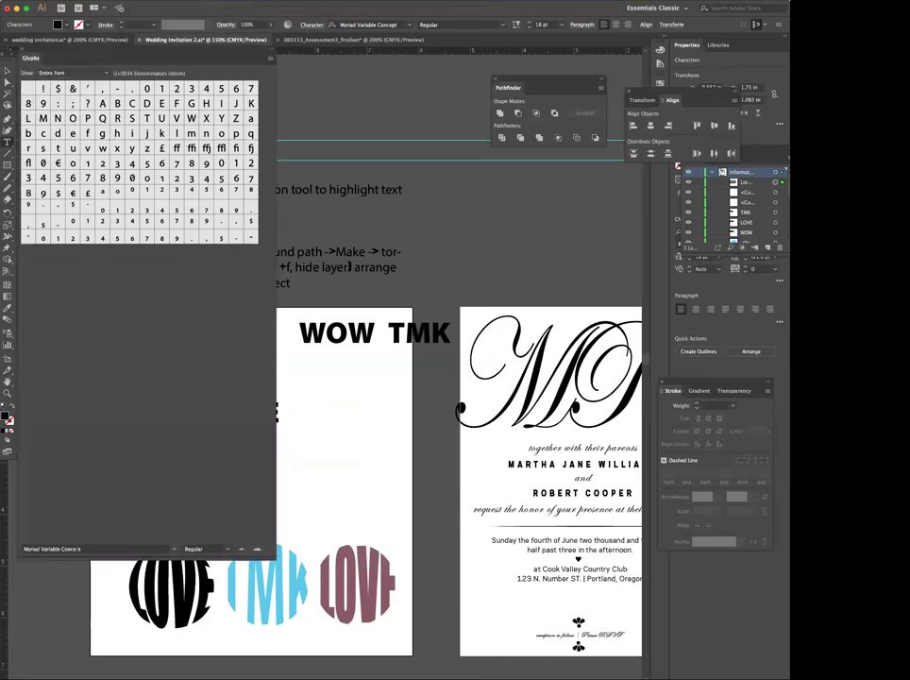
click(77, 548)
text(Times New Roman)
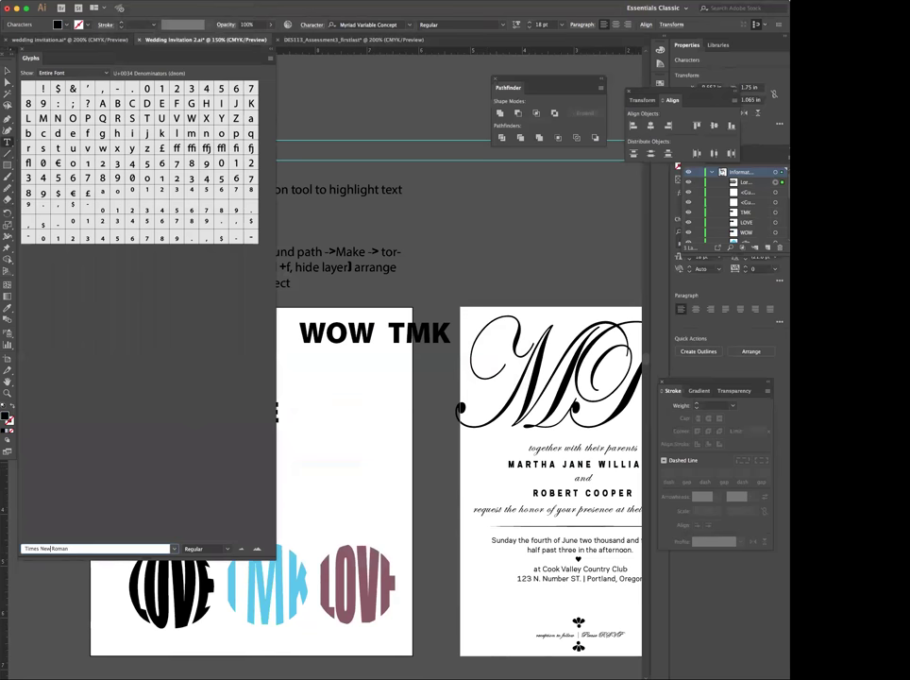
key(Return)
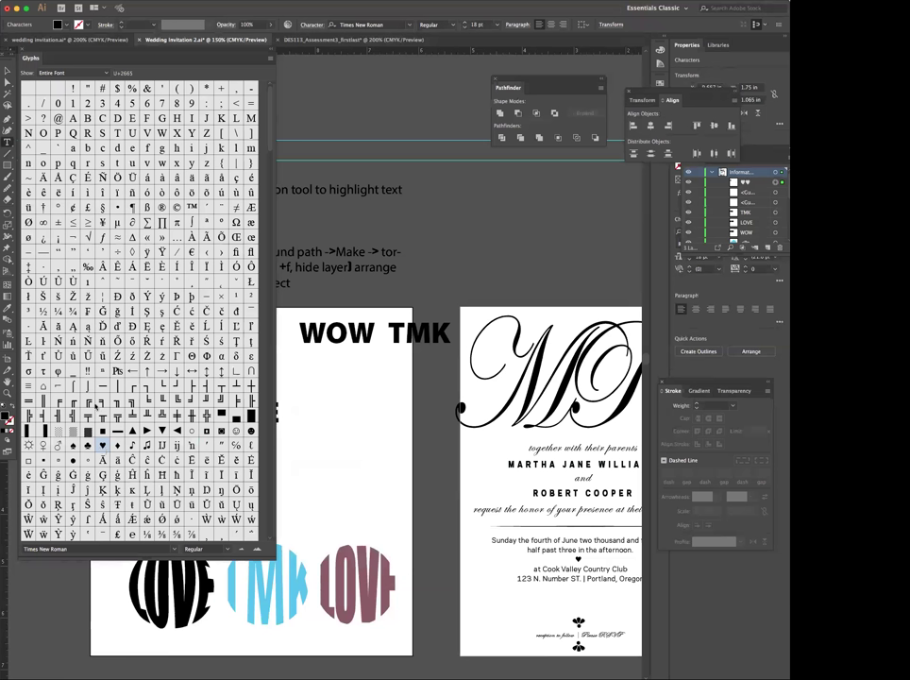
Close the glyph set, remove the extra heart character, and shrink its text frame to about 1.17 by 0.57 in
click(7, 71)
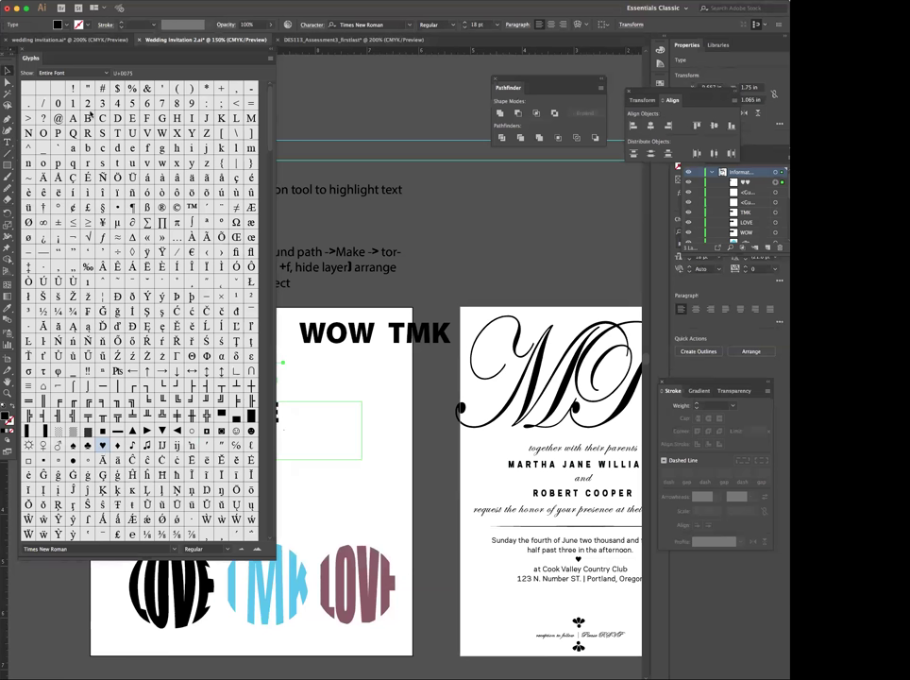
click(19, 38)
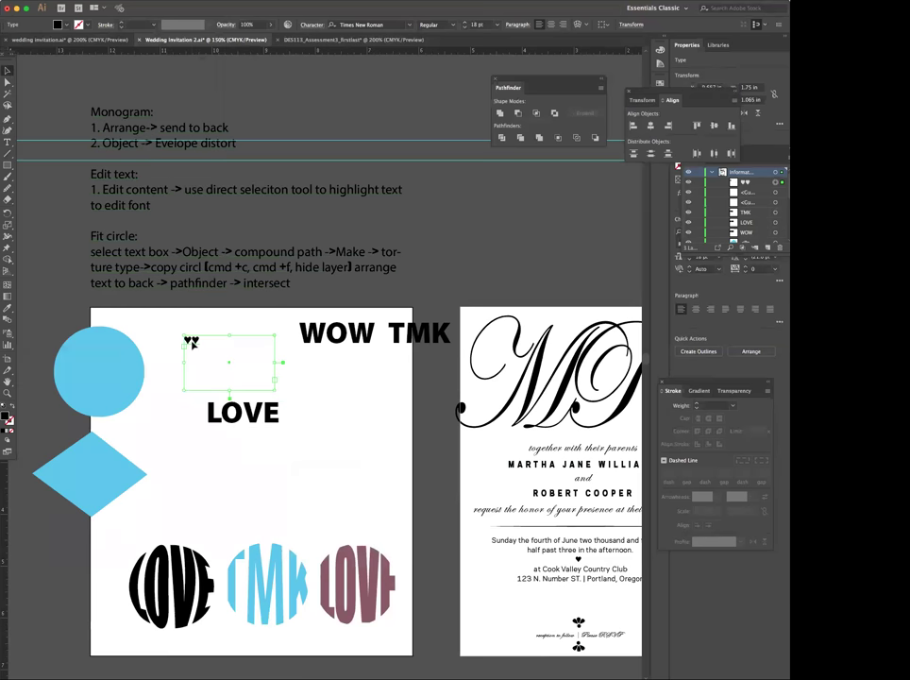
click(196, 338)
drag(178, 340, 196, 346)
click(8, 71)
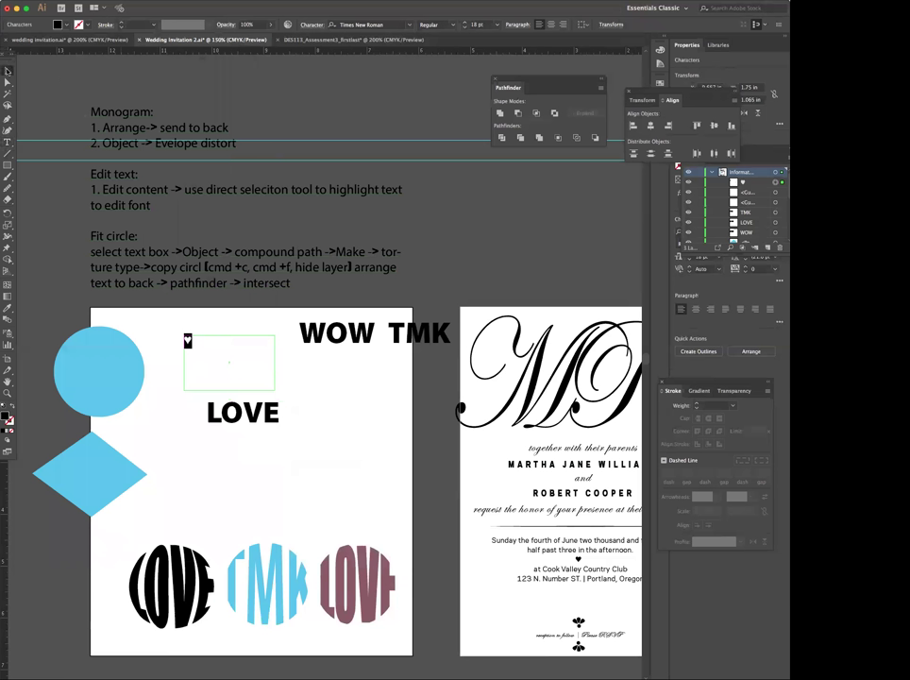
drag(274, 389, 198, 351)
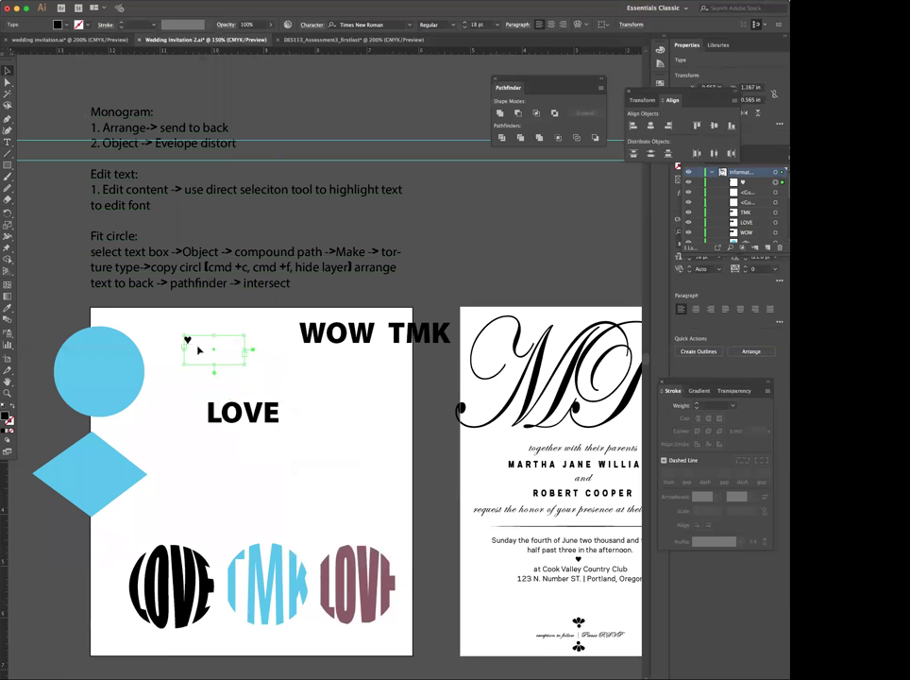
Convert the heart character to outlines and give it the blue circle's fill
click(136, 2)
click(166, 153)
click(111, 365)
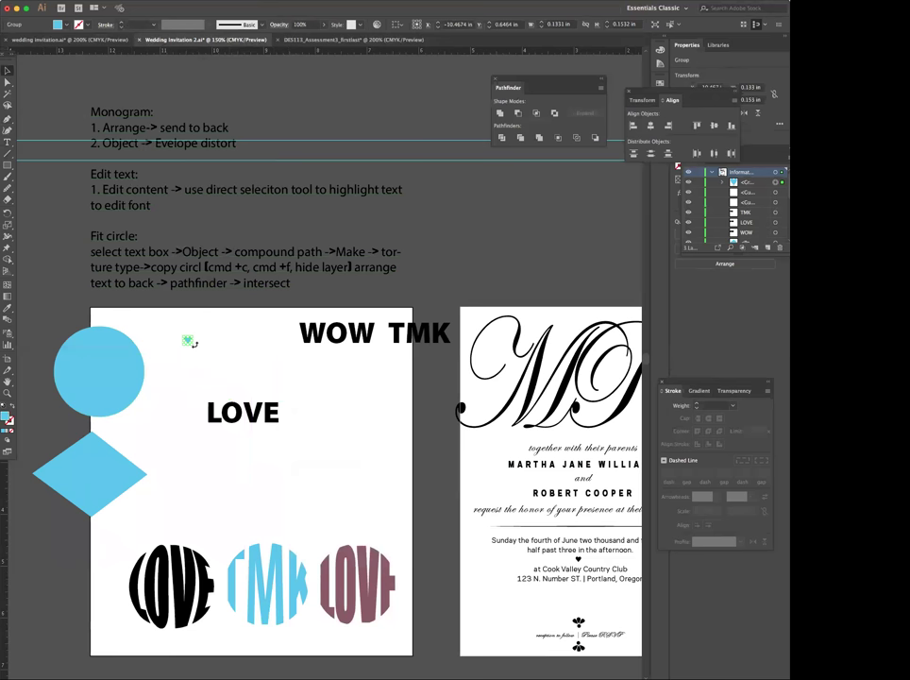
Enlarge the blue heart to about 1.76 by 2.03 in and position it over the LOVE text
drag(206, 361, 321, 422)
mouse_move(246, 358)
mouse_down()
mouse_move(258, 415)
mouse_move(273, 420)
mouse_move(243, 379)
mouse_up()
drag(244, 478, 244, 485)
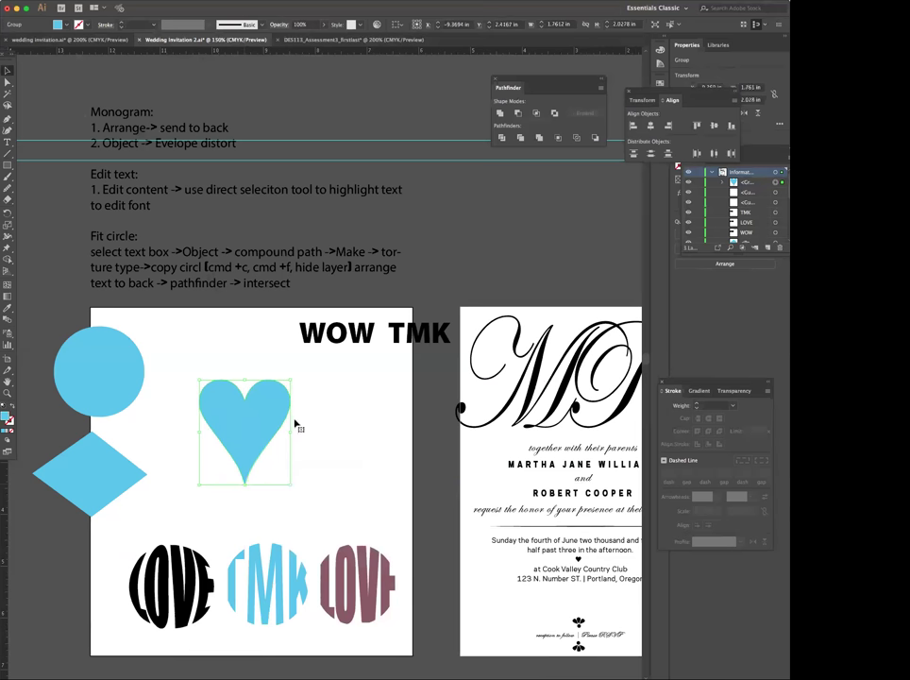
Try to envelope-distort the LOVE text into the blue heart using Make with Top Object
shift+click(302, 424)
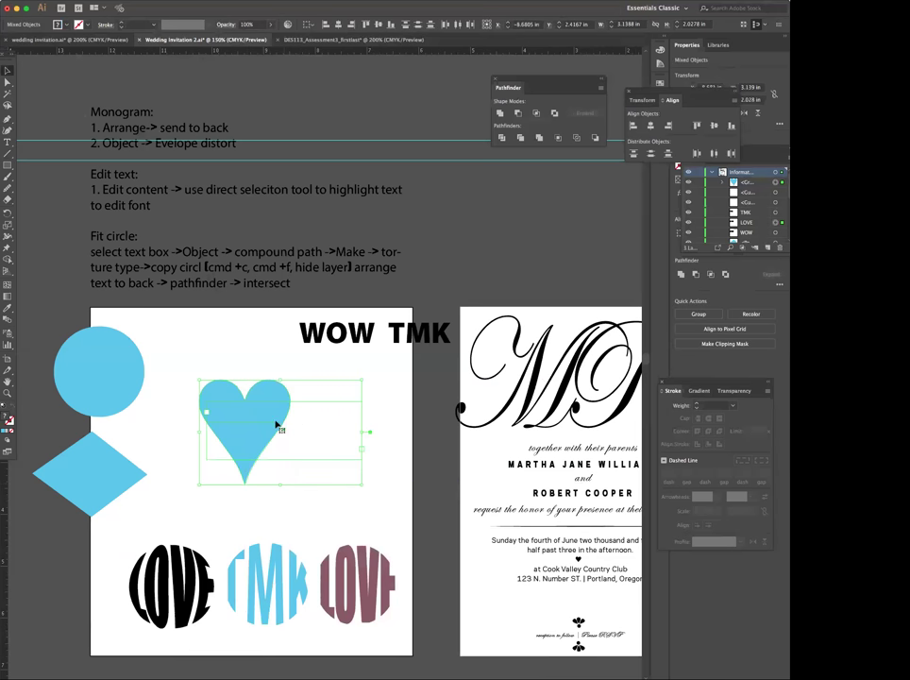
click(98, 2)
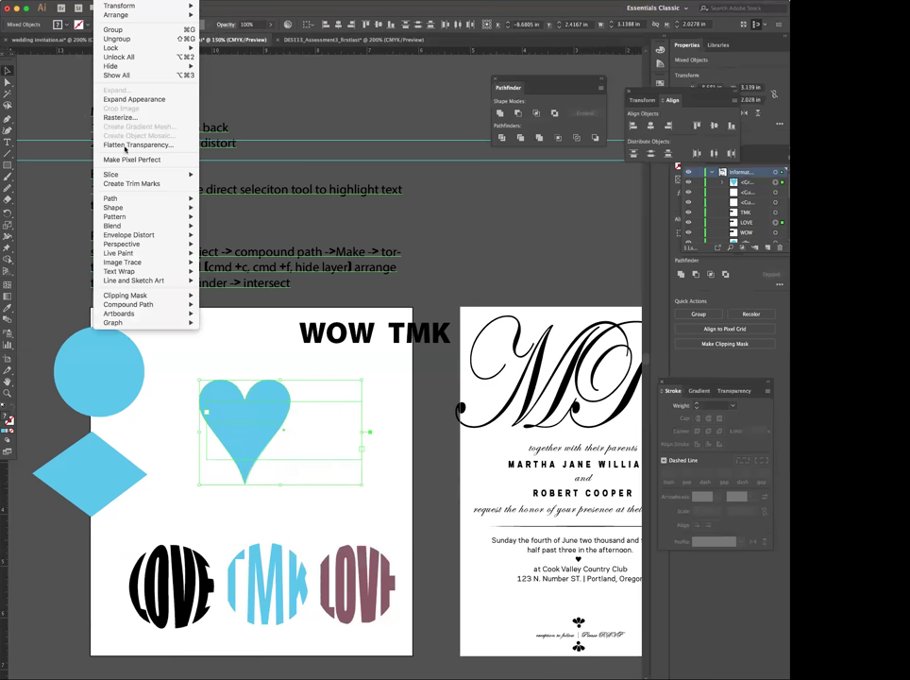
mouse_move(135, 237)
click(242, 253)
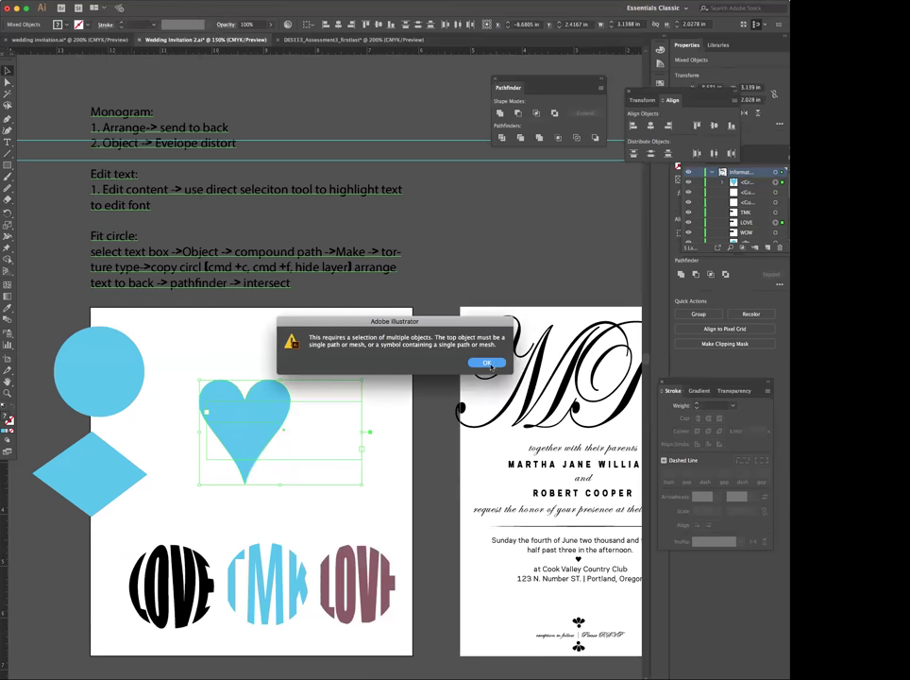
click(487, 363)
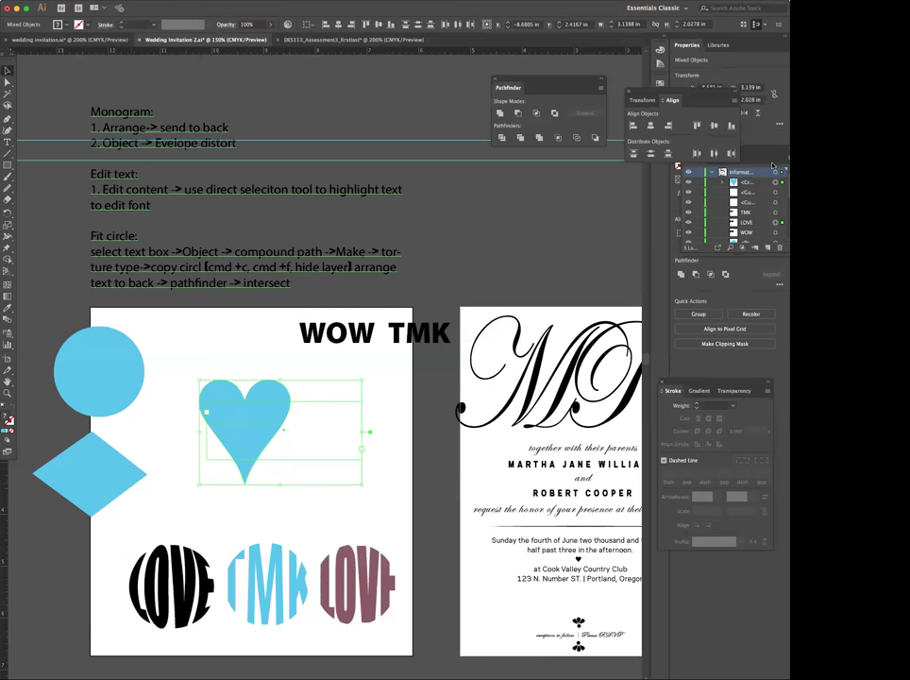
Float the Layers panel over the canvas beside the heart and highlight the heart group in it
drag(466, 328, 455, 345)
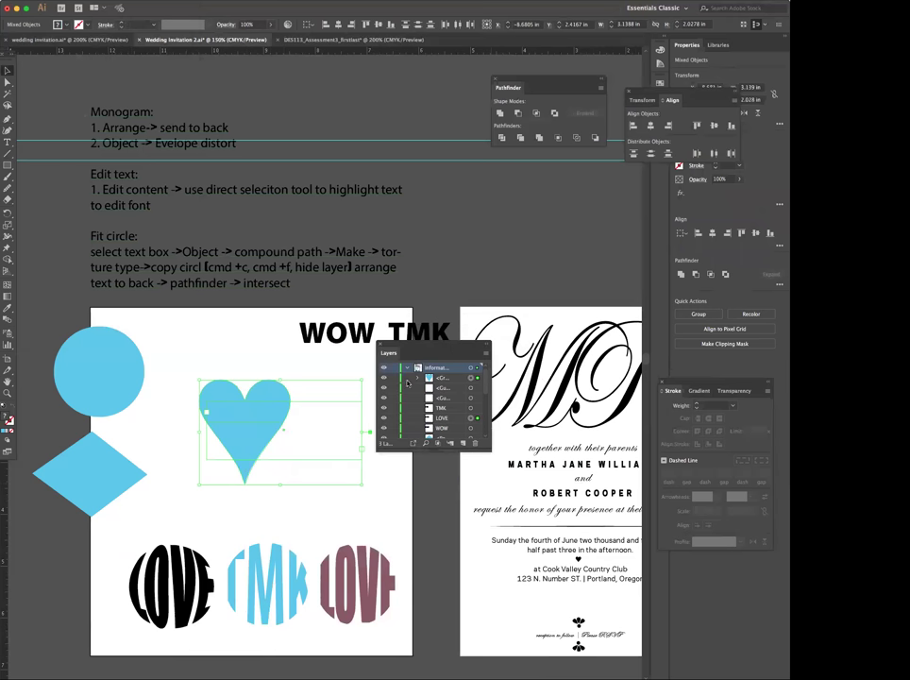
click(428, 378)
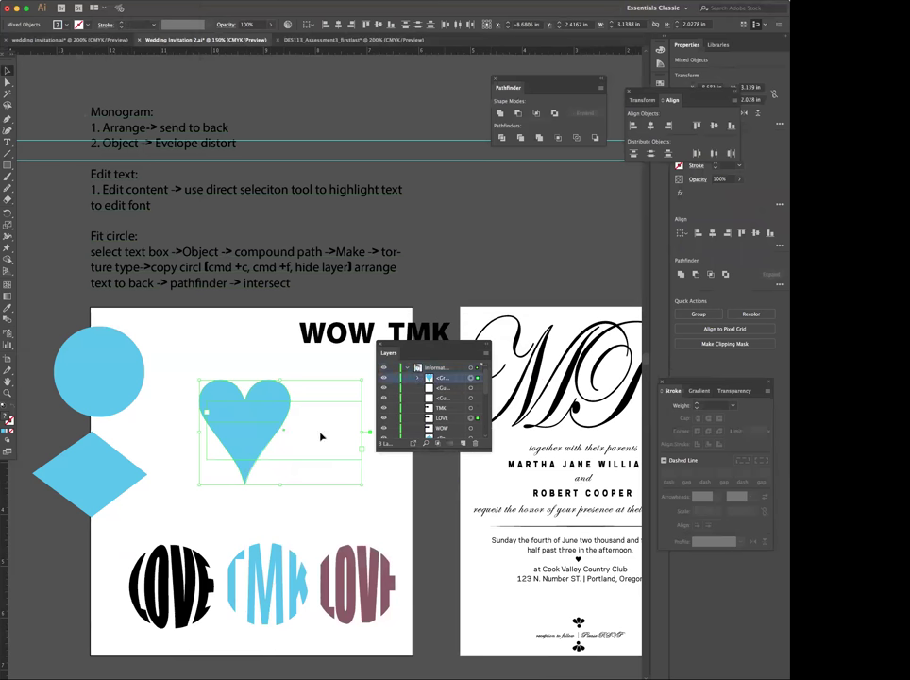
Copy the blue heart group and paste the duplicate in place in front of the original
click(304, 389)
click(283, 401)
key(super+c)
key(super+f)
click(308, 395)
click(283, 388)
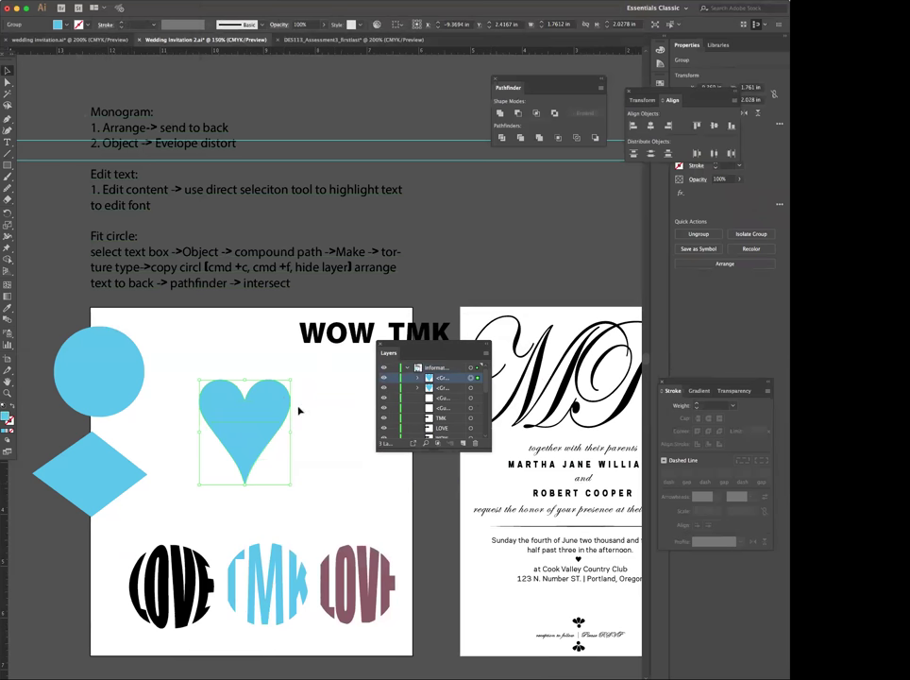
Select the front heart copy with the LOVE text and retry Envelope Distort with Make with Top Object
shift+click(298, 410)
click(106, 1)
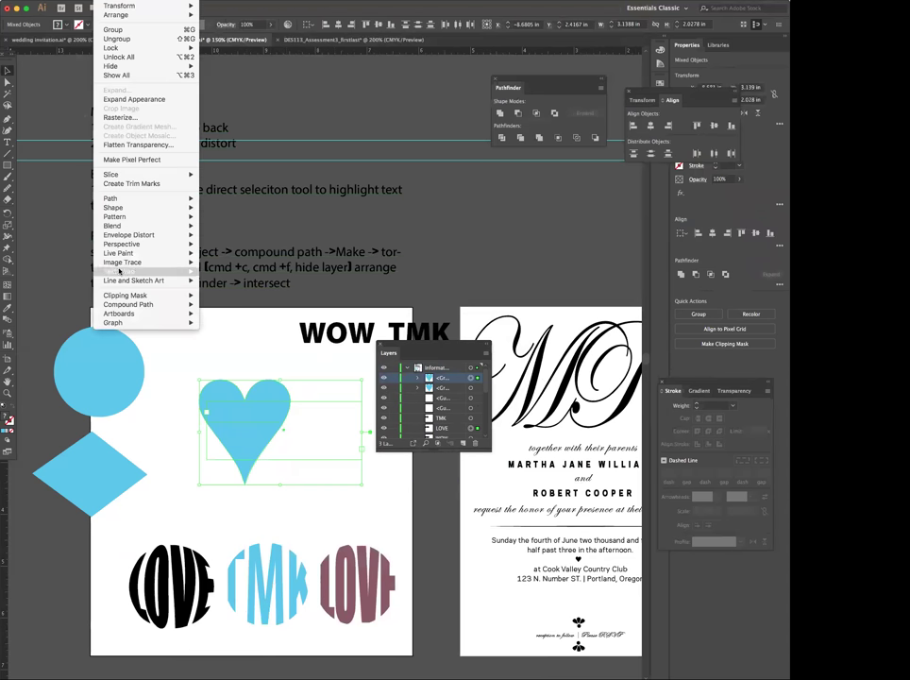
mouse_move(132, 235)
click(234, 252)
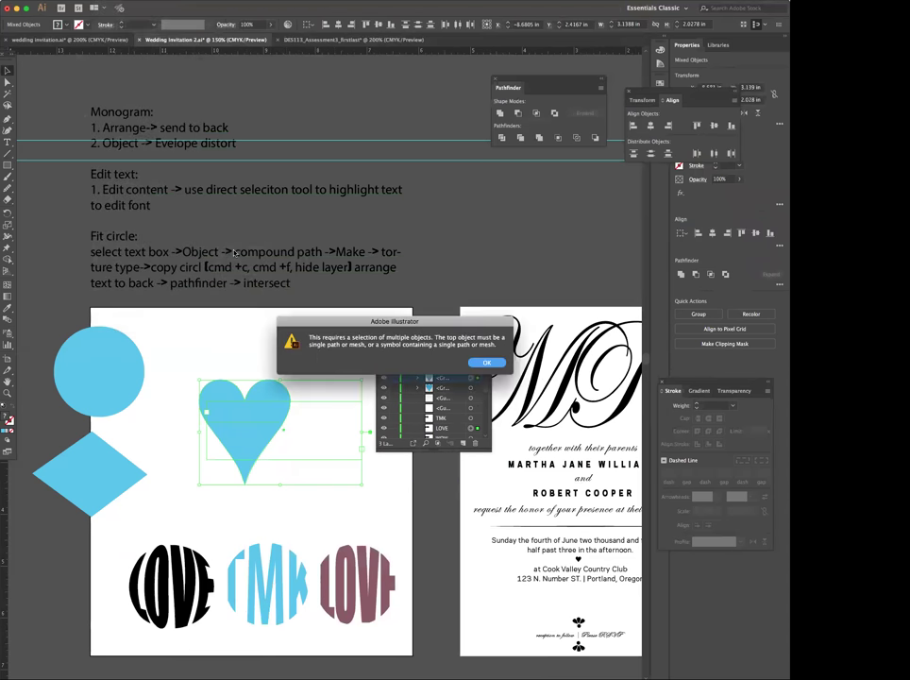
click(488, 362)
Reselect the heart and LOVE text, then paste another copy of the heart in place in front
click(298, 371)
click(259, 413)
click(260, 412)
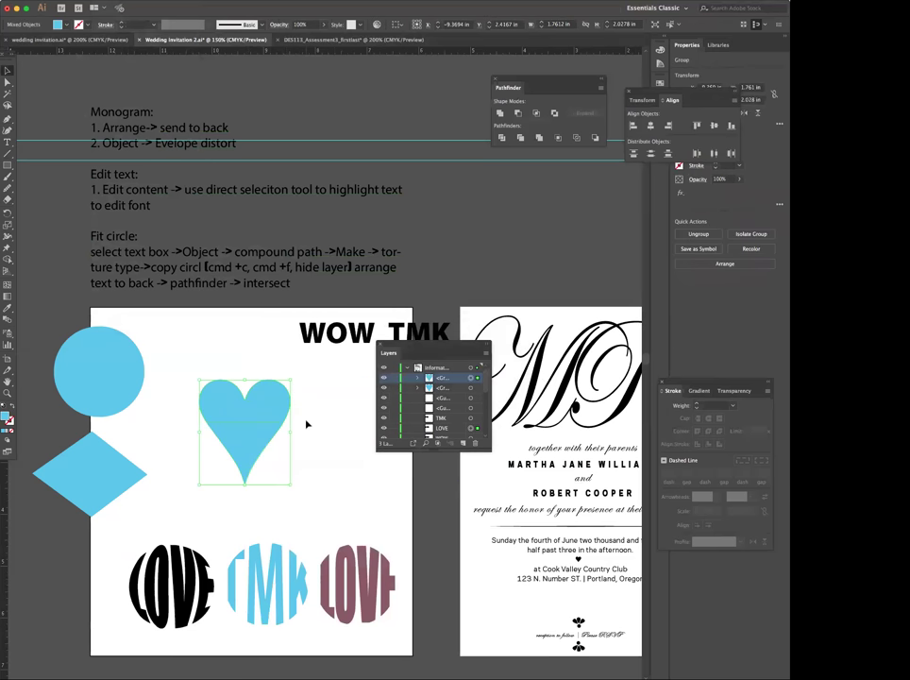
shift+click(308, 427)
click(294, 394)
click(274, 402)
click(259, 412)
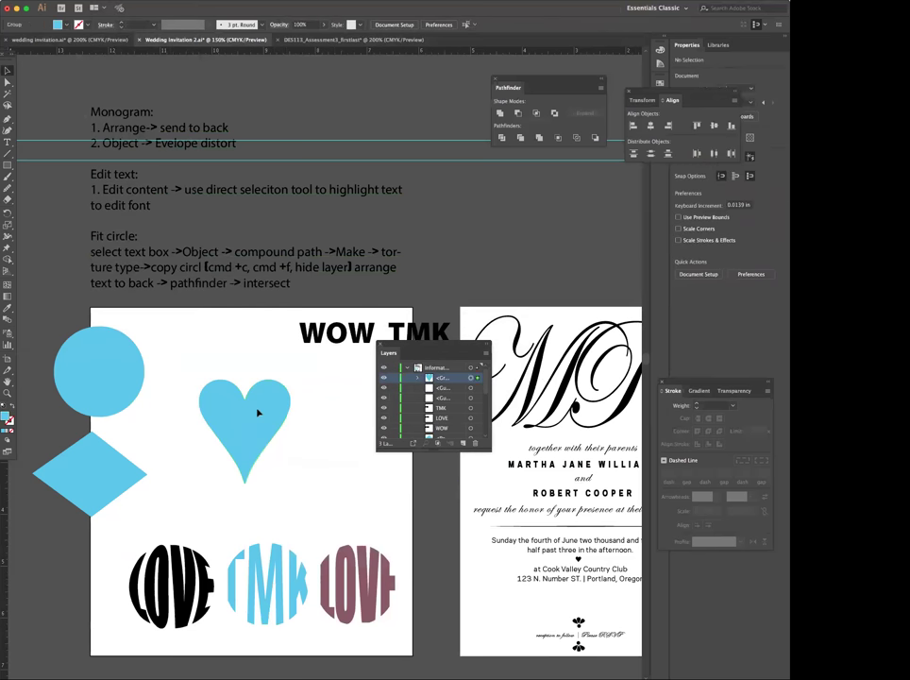
key(super+c)
key(super+f)
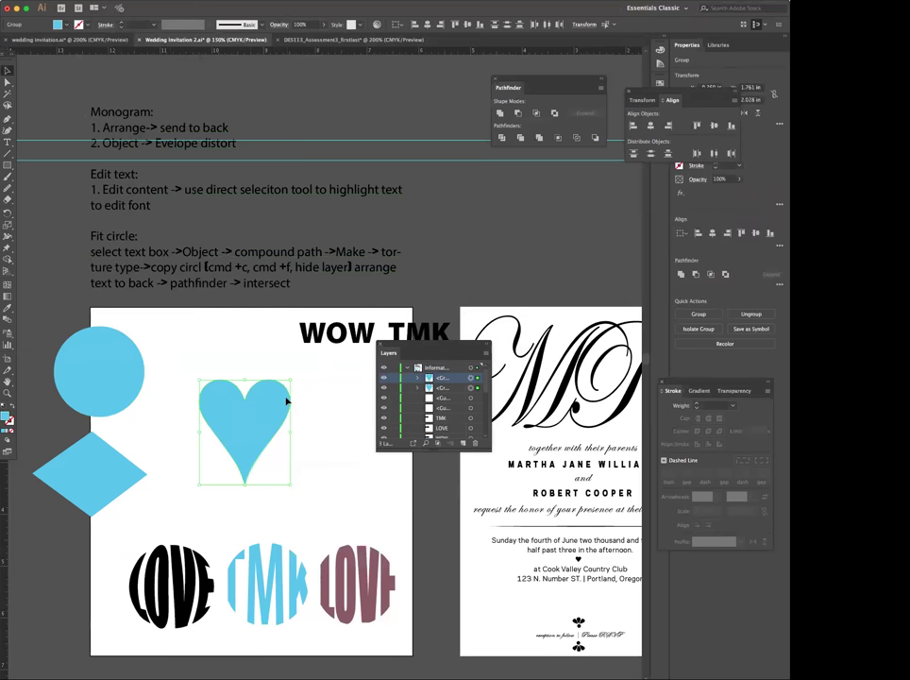
Delete the blue hearts covering the LOVE text
click(296, 401)
click(279, 394)
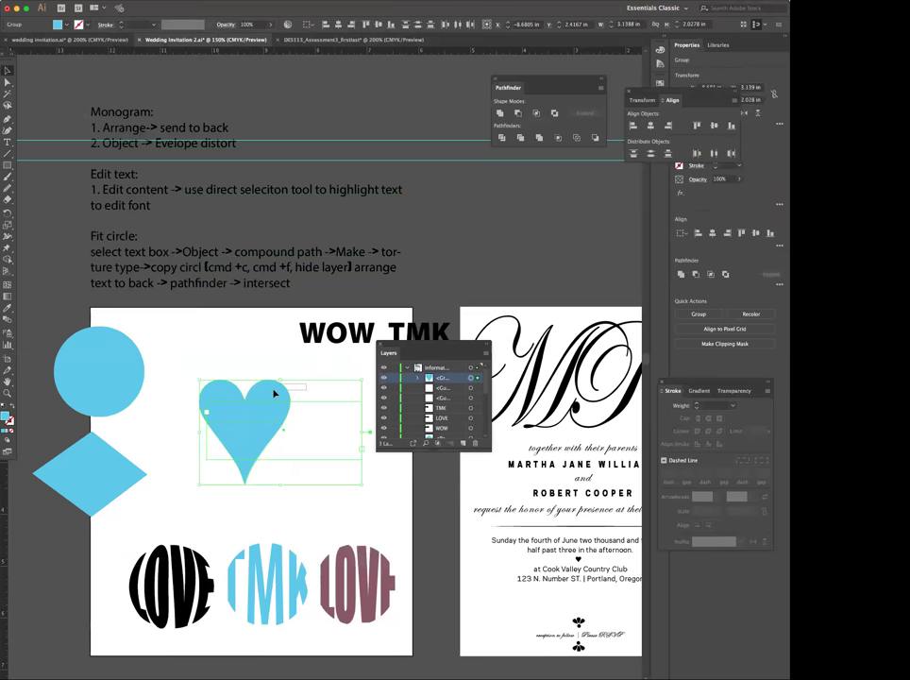
key(Delete)
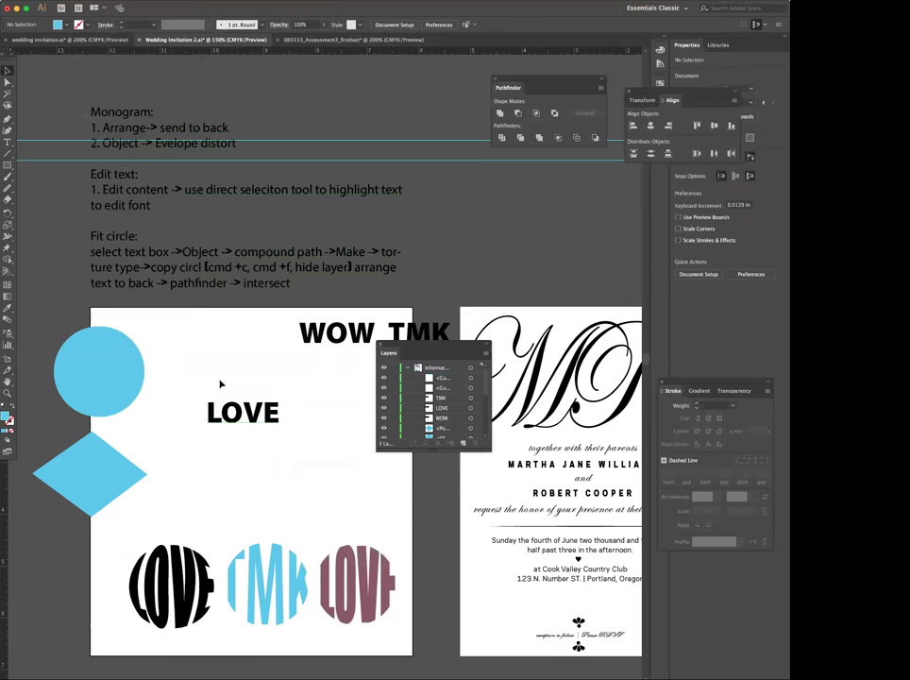
Move the 1.75 in blue circle behind the LOVE text and lock the white background rectangle
drag(90, 377, 230, 411)
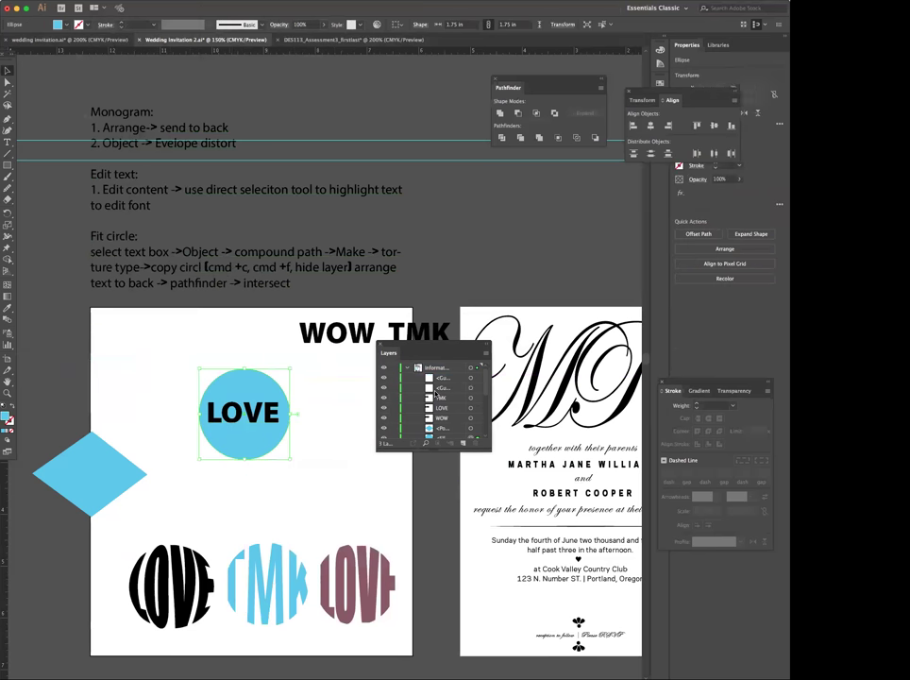
click(394, 414)
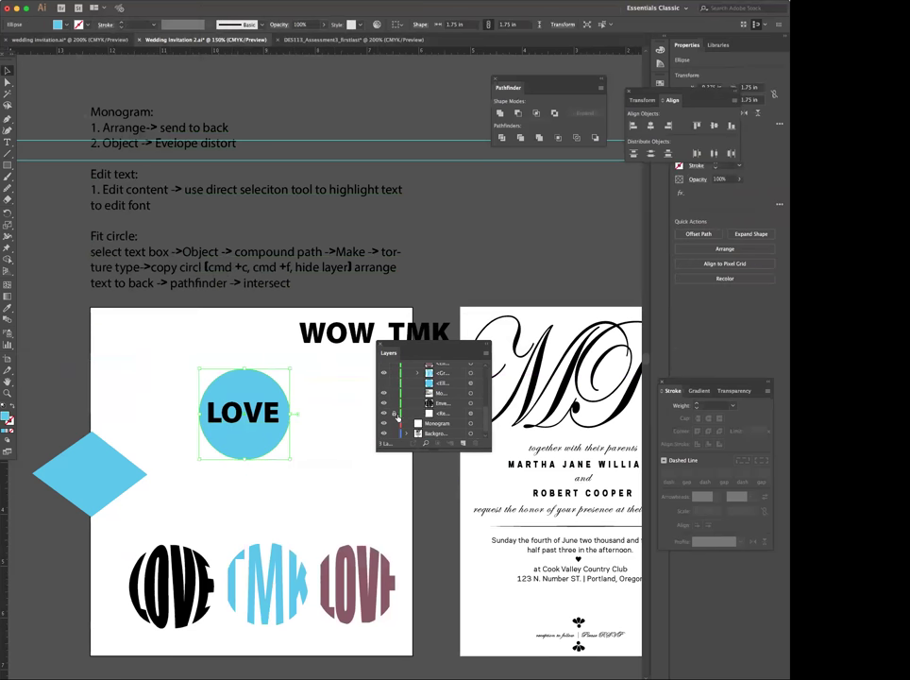
click(345, 409)
key(t)
click(278, 405)
key(Escape)
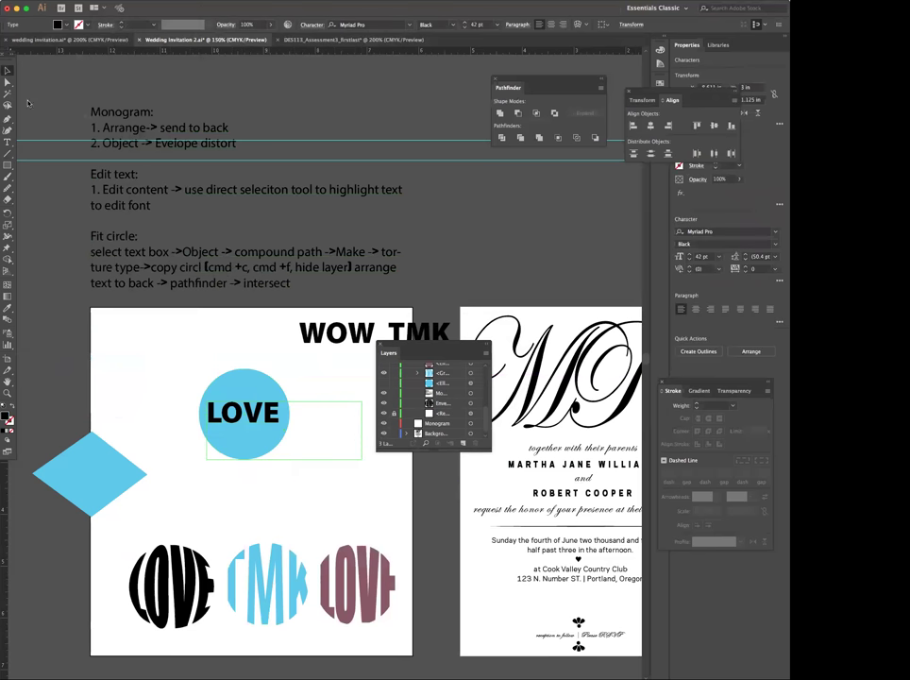
Send the LOVE text to the back, then raise it in the layer order above the locked background rectangle
click(248, 386)
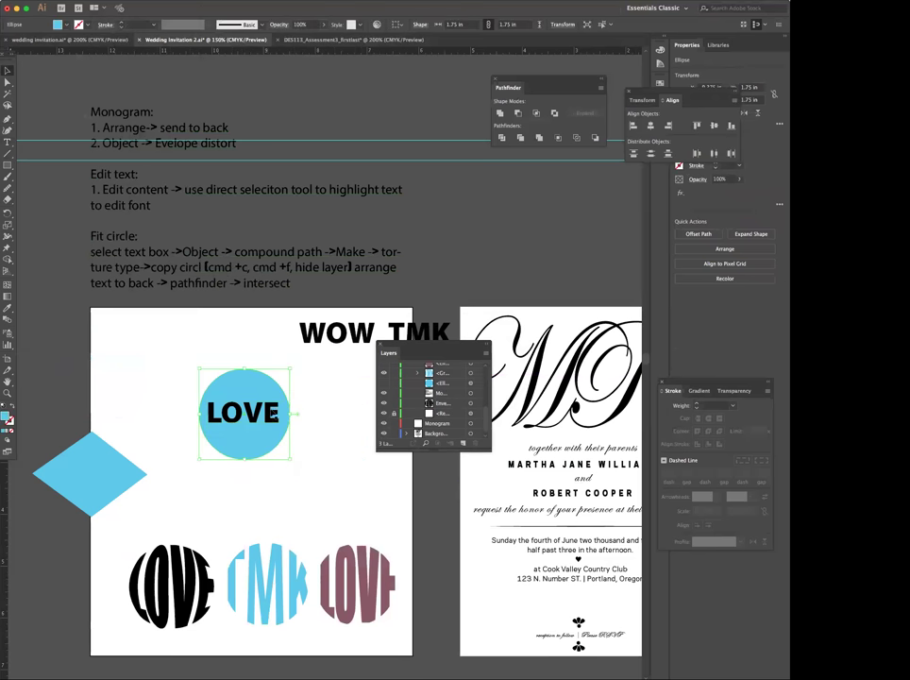
click(270, 415)
right_click(270, 416)
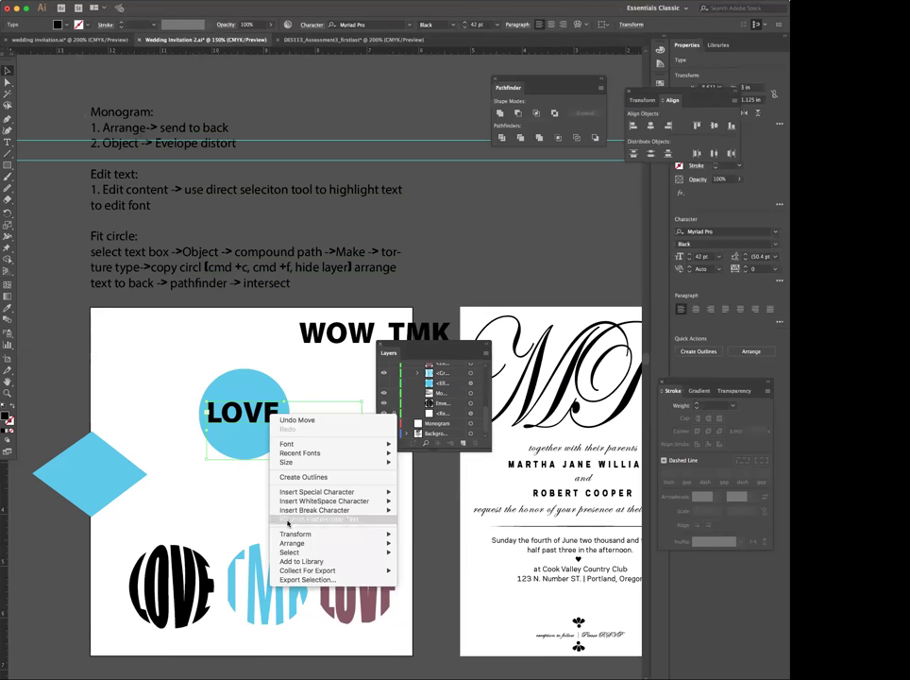
mouse_move(291, 544)
click(420, 572)
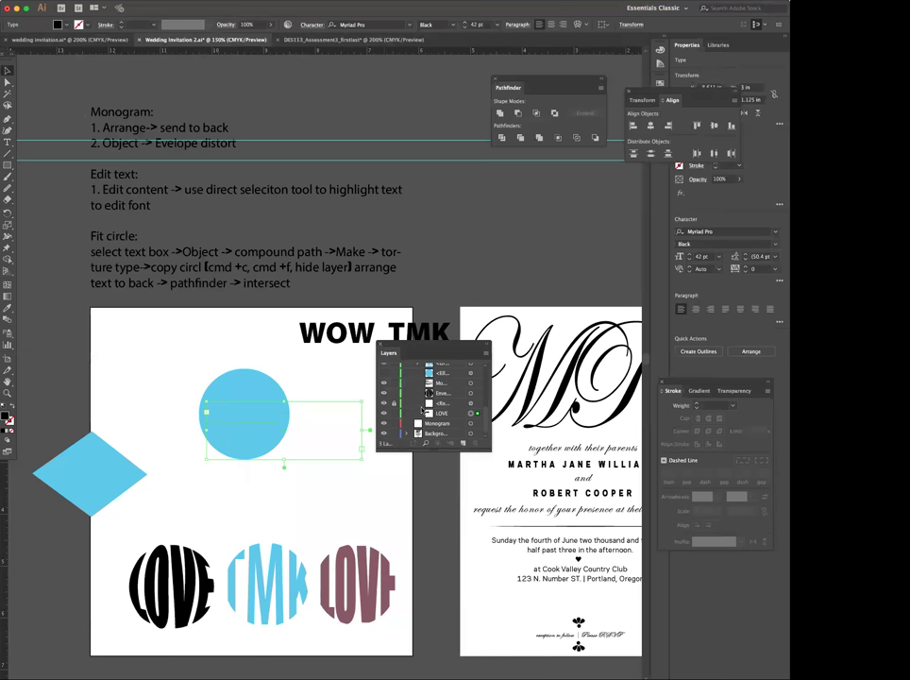
drag(433, 415, 436, 381)
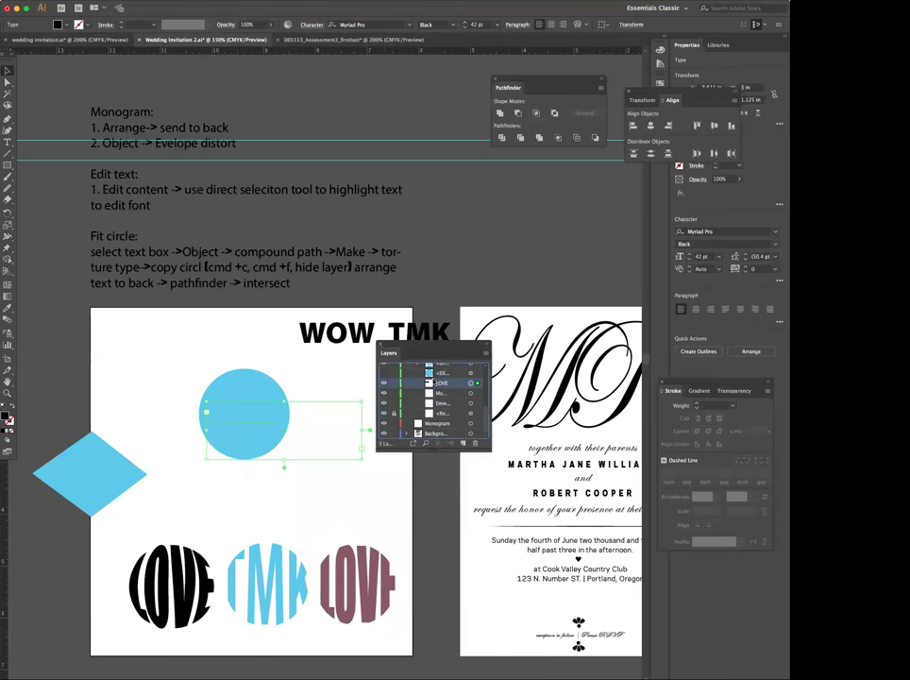
Envelope-distort the LOVE text into the blue circle using Make with Top Object
shift+click(261, 390)
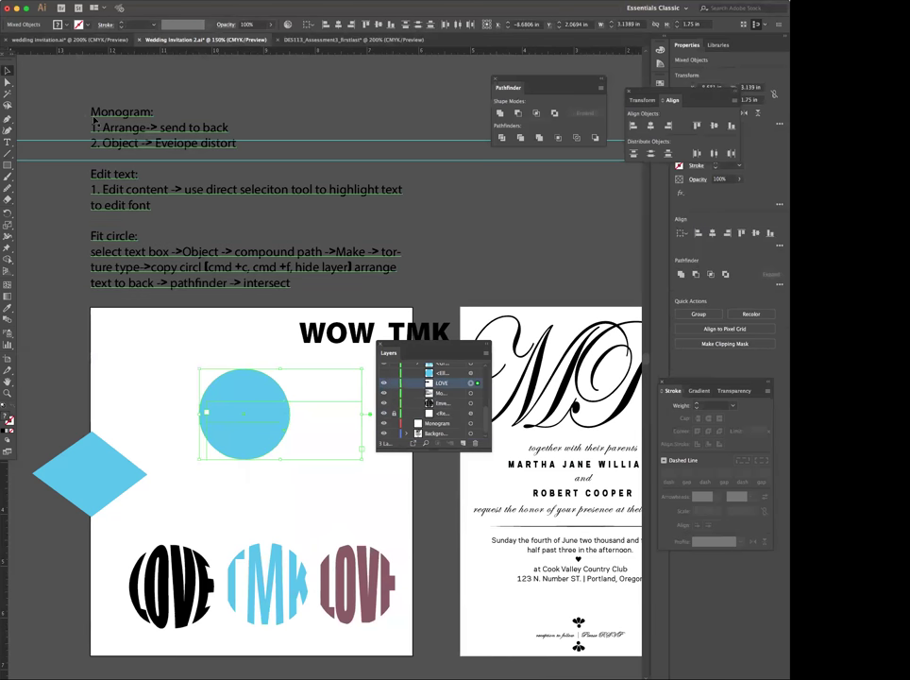
click(106, 1)
mouse_move(155, 235)
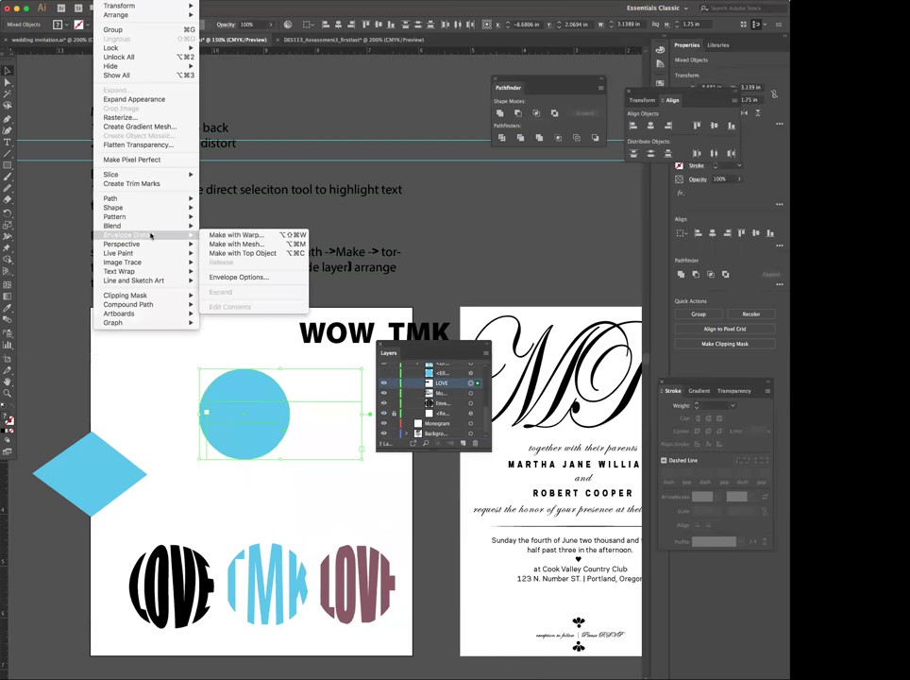
click(263, 255)
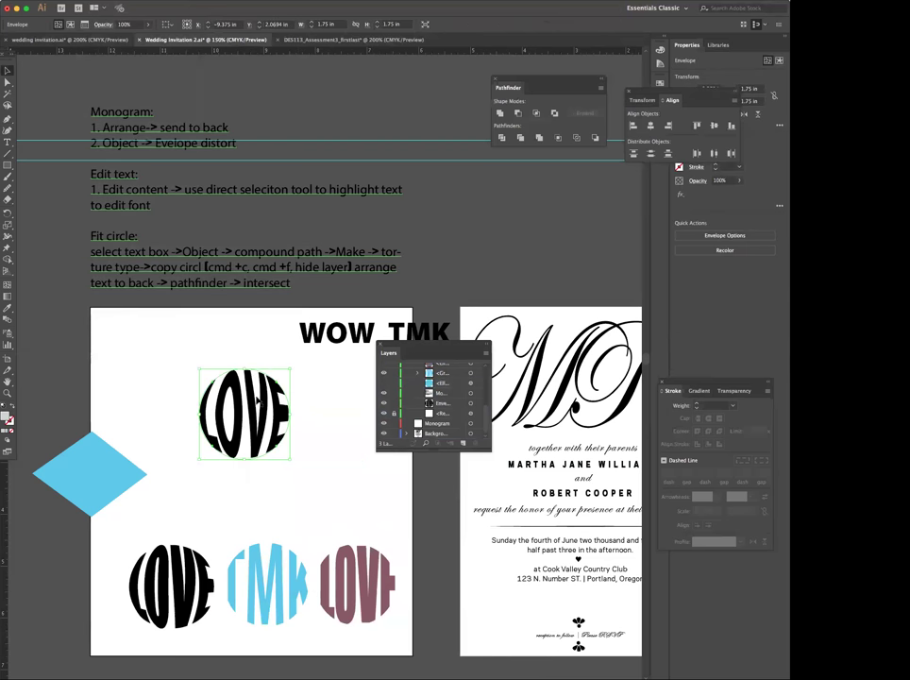
click(318, 395)
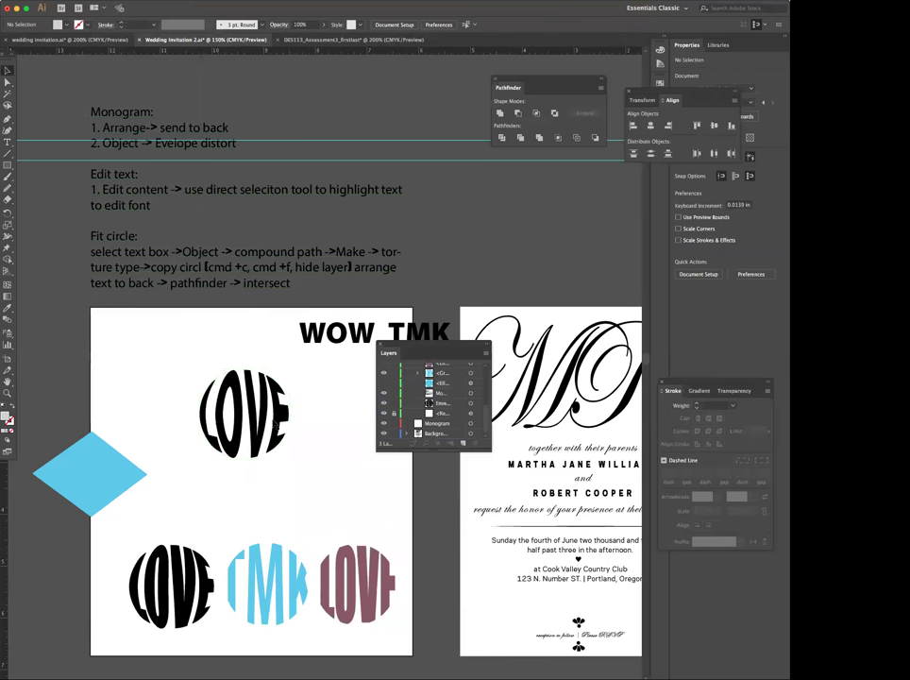
Move the new circular LOVE lettering down about 0.2 in on the artboard
drag(268, 419, 274, 436)
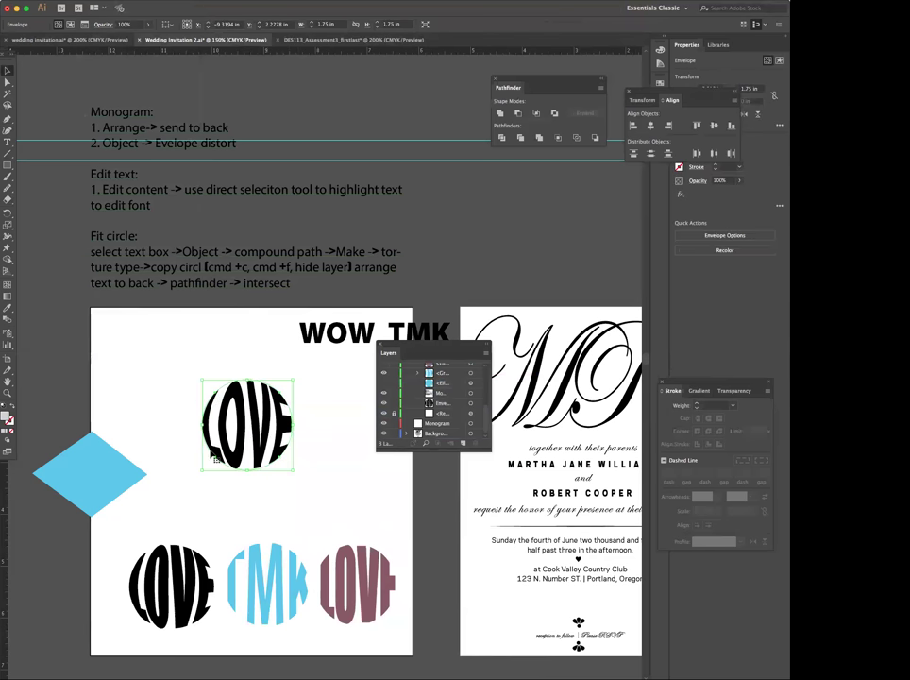
click(317, 429)
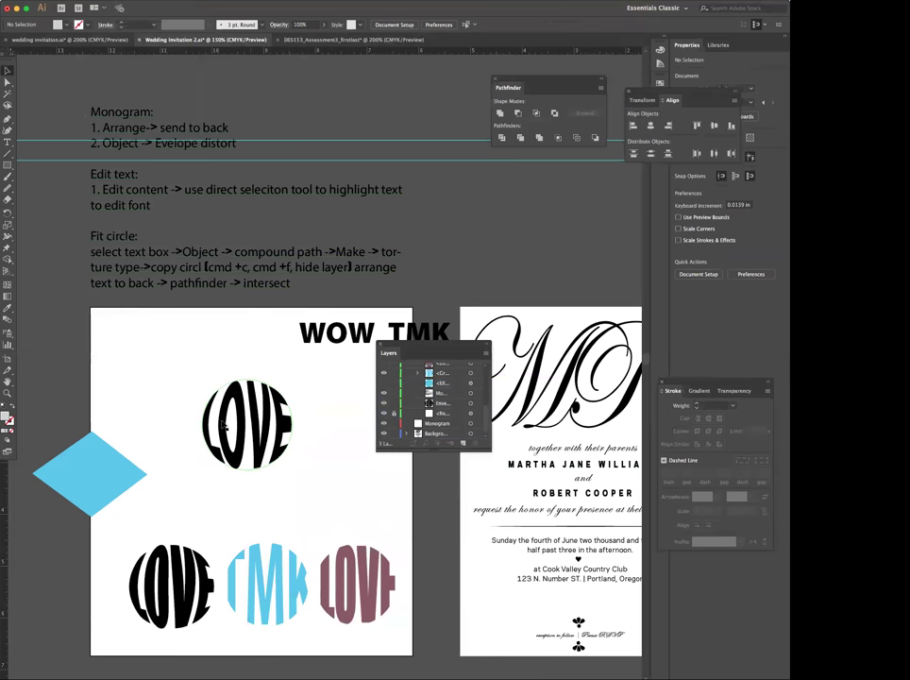
mouse_move(279, 583)
mouse_down()
mouse_move(267, 521)
mouse_move(282, 542)
mouse_move(283, 569)
mouse_up()
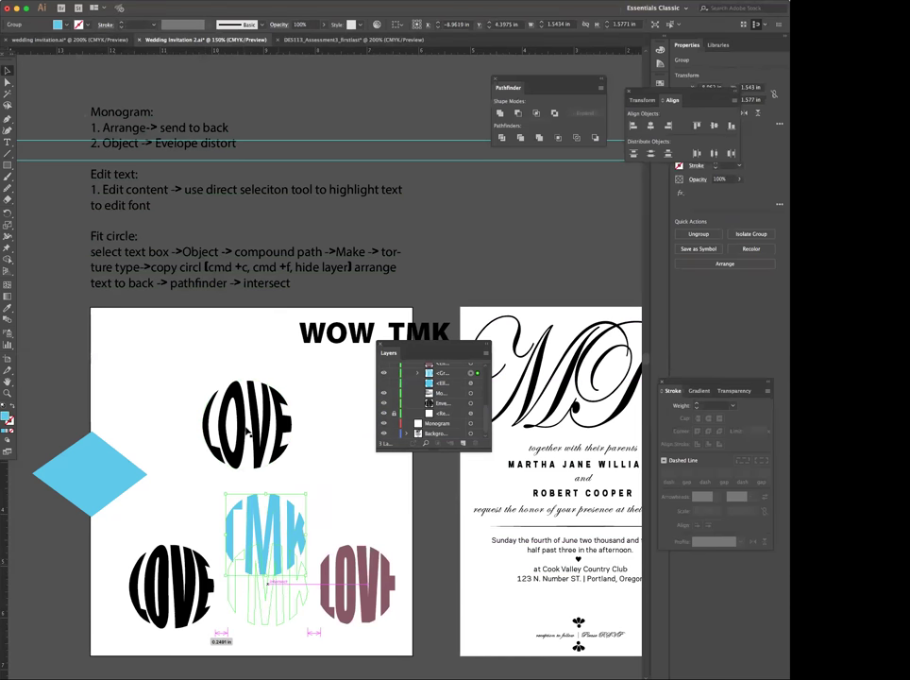
Highlight the Monogram heading and its two procedure lines in the notes text for review
click(145, 140)
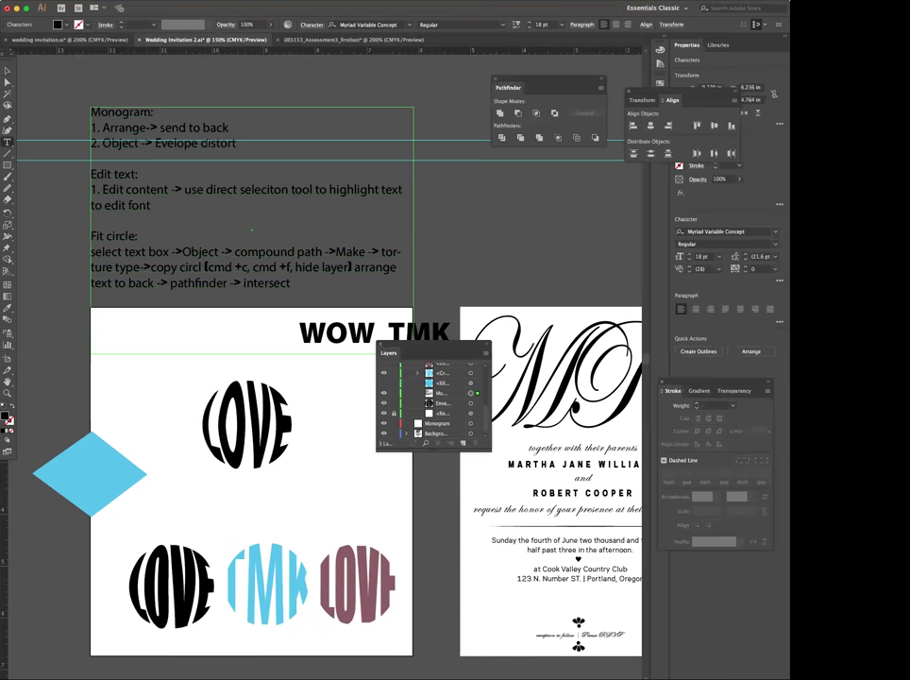
drag(236, 144, 83, 113)
click(8, 70)
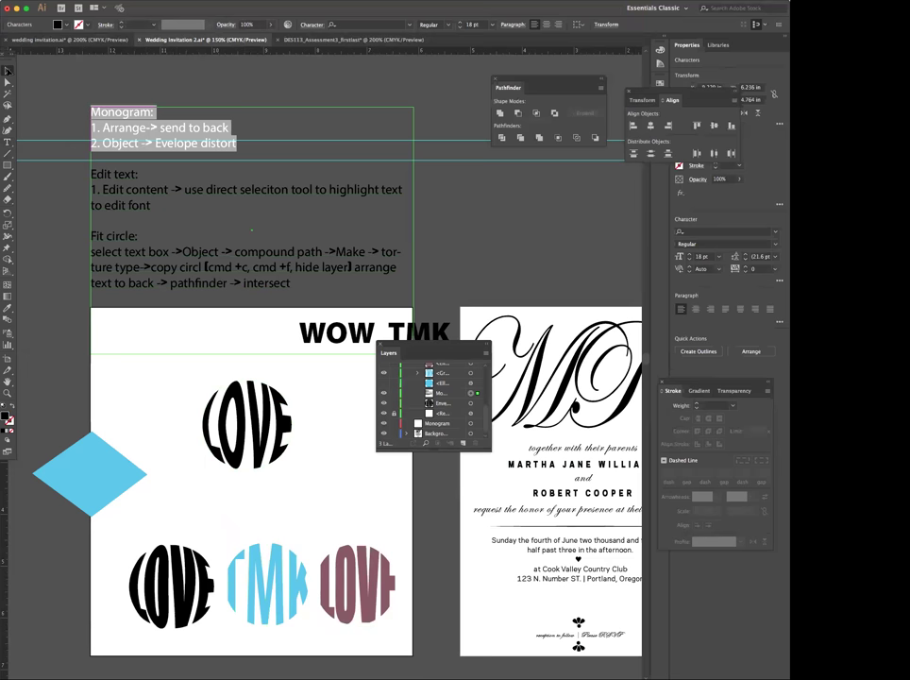
click(58, 92)
key(super+z)
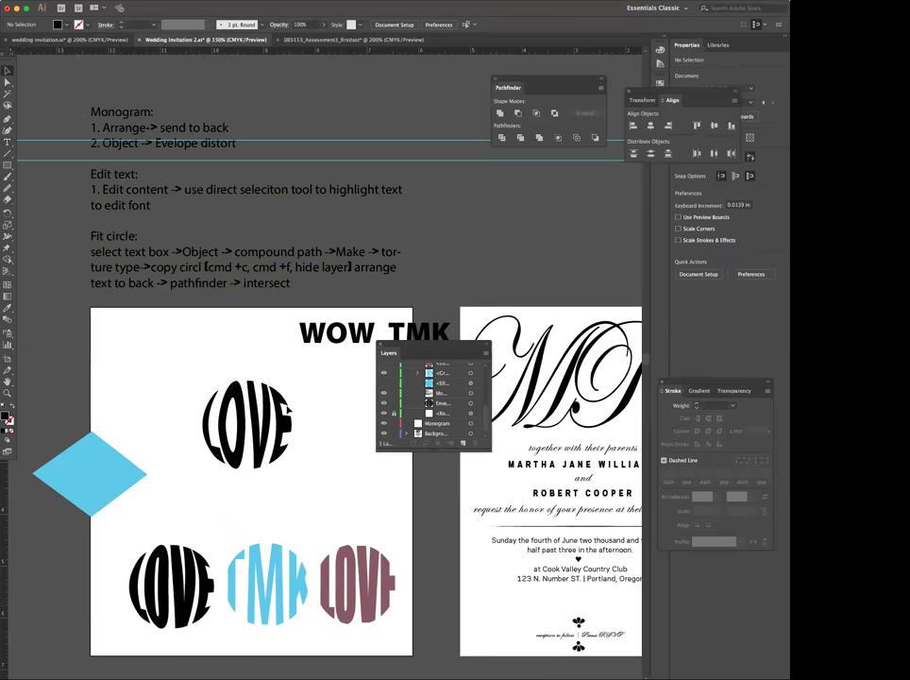
Move the upper circular LOVE lettering aside and place the TMK text over the blue diamond on the artboard
drag(268, 412, 343, 415)
drag(415, 333, 193, 385)
drag(113, 459, 202, 395)
Set the TMK text to 47 pt and center it over the blue diamond
double_click(199, 394)
key(super+a)
click(461, 21)
click(460, 22)
click(461, 22)
click(460, 22)
click(461, 22)
click(7, 71)
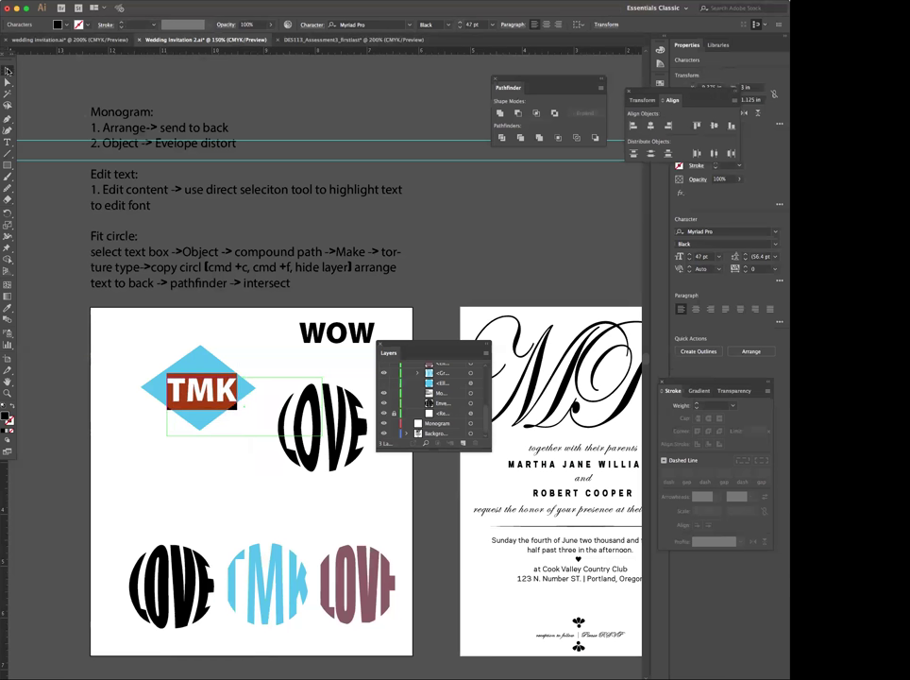
click(9, 70)
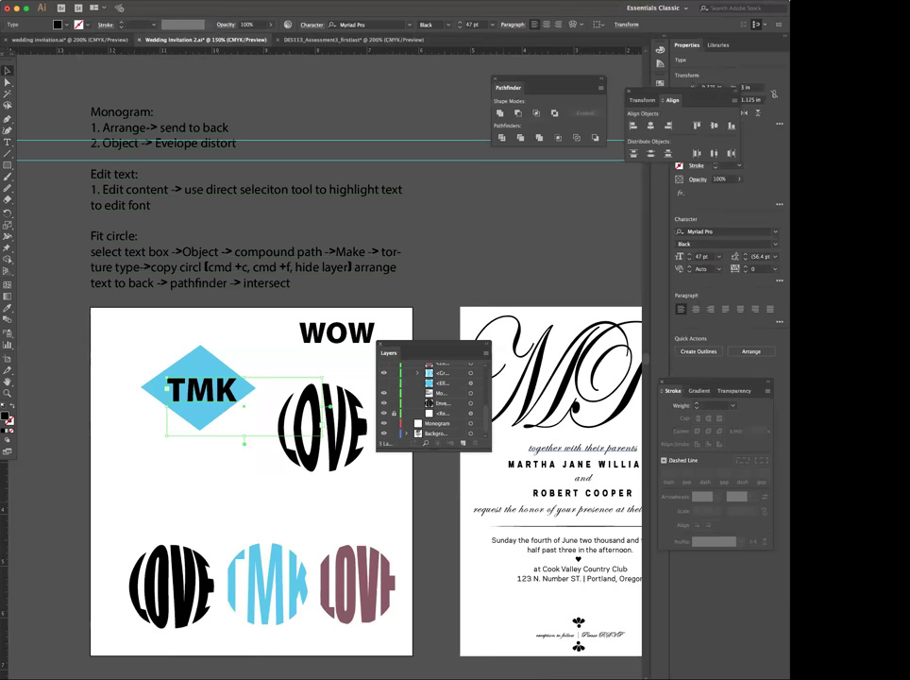
drag(206, 390, 201, 386)
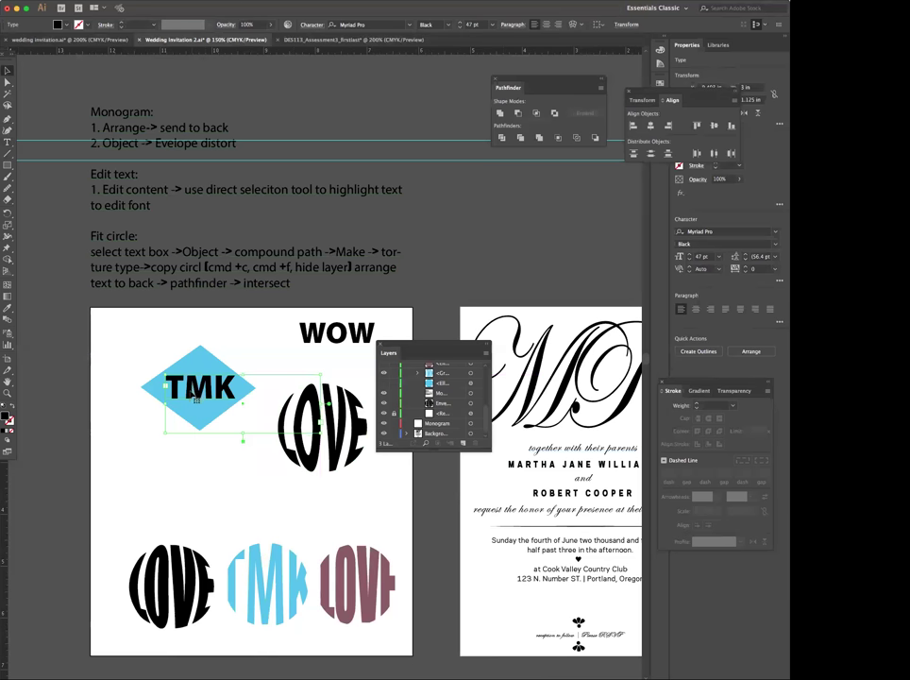
Try fitting TMK into the blue diamond by bringing the diamond to the front and applying Envelope Distort with Make with Top Object
click(208, 364)
right_click(208, 364)
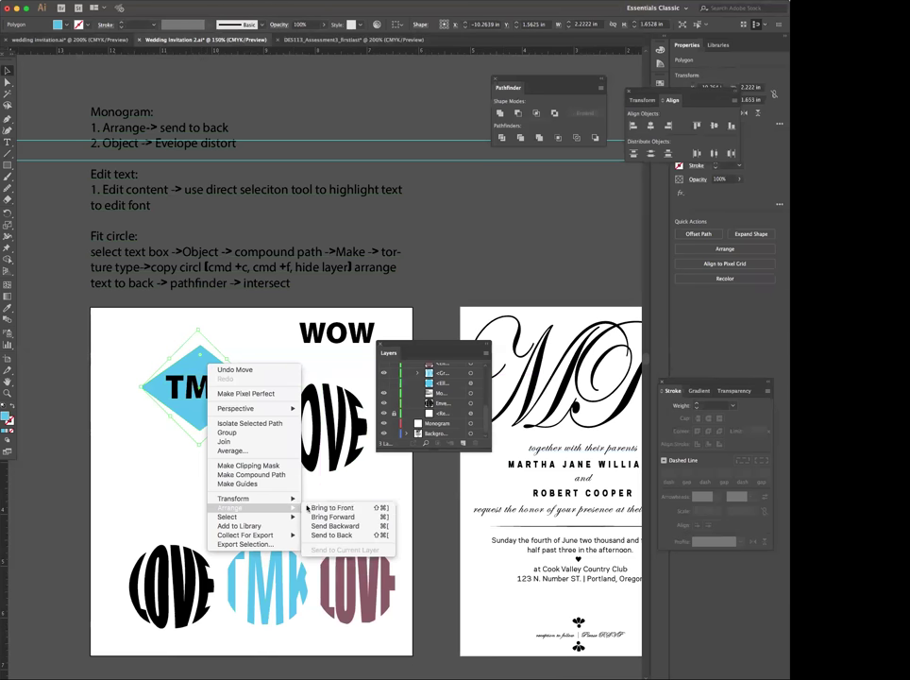
click(332, 508)
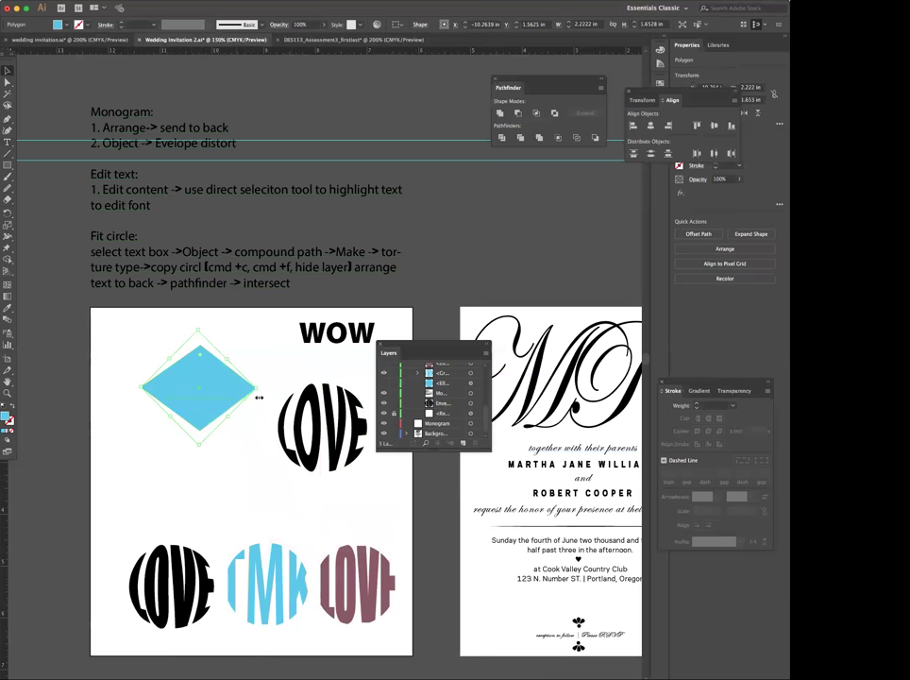
shift+click(259, 401)
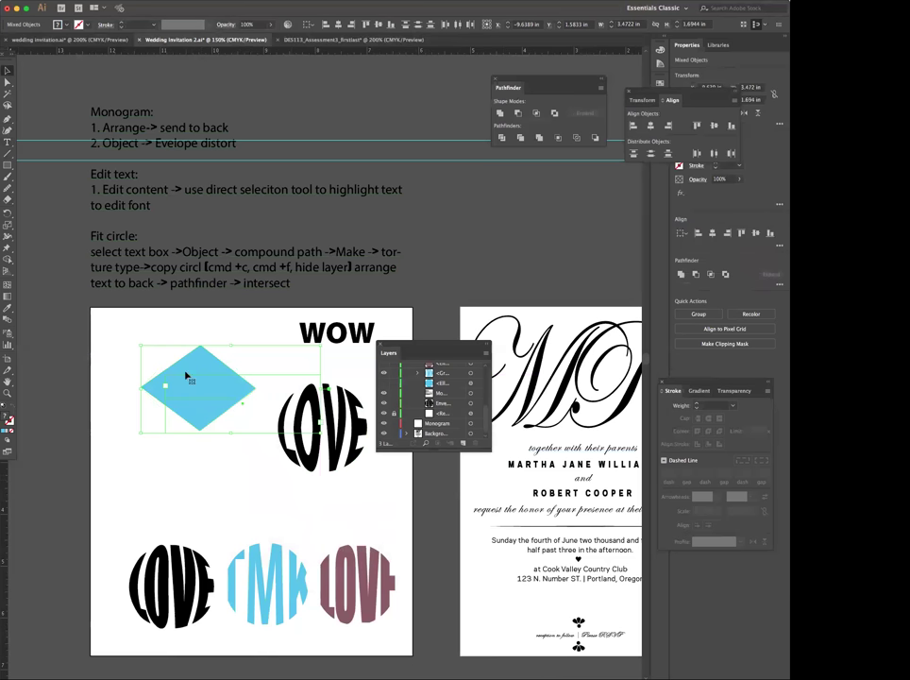
mouse_move(141, 234)
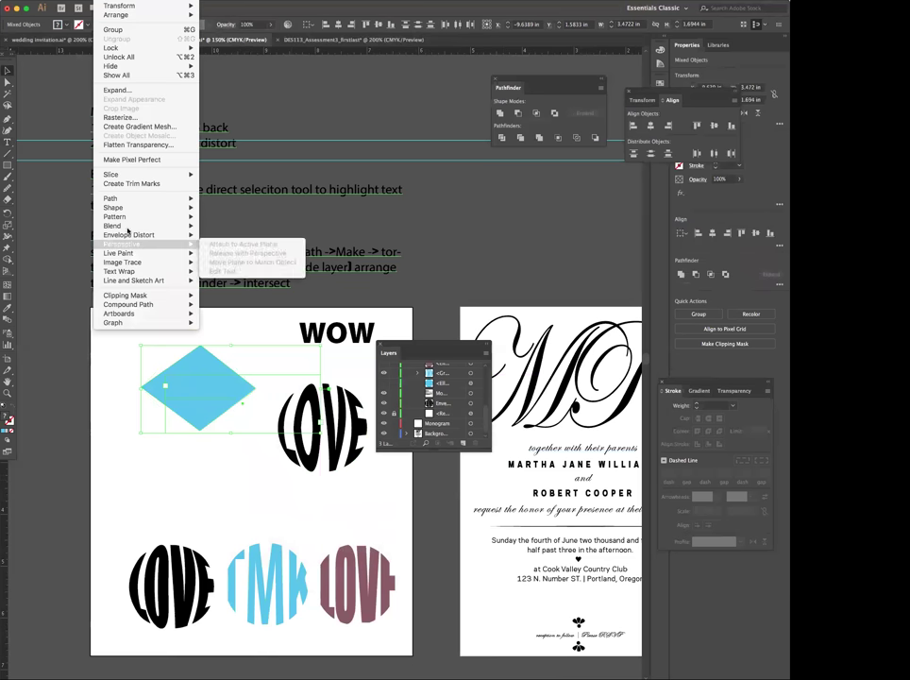
click(259, 254)
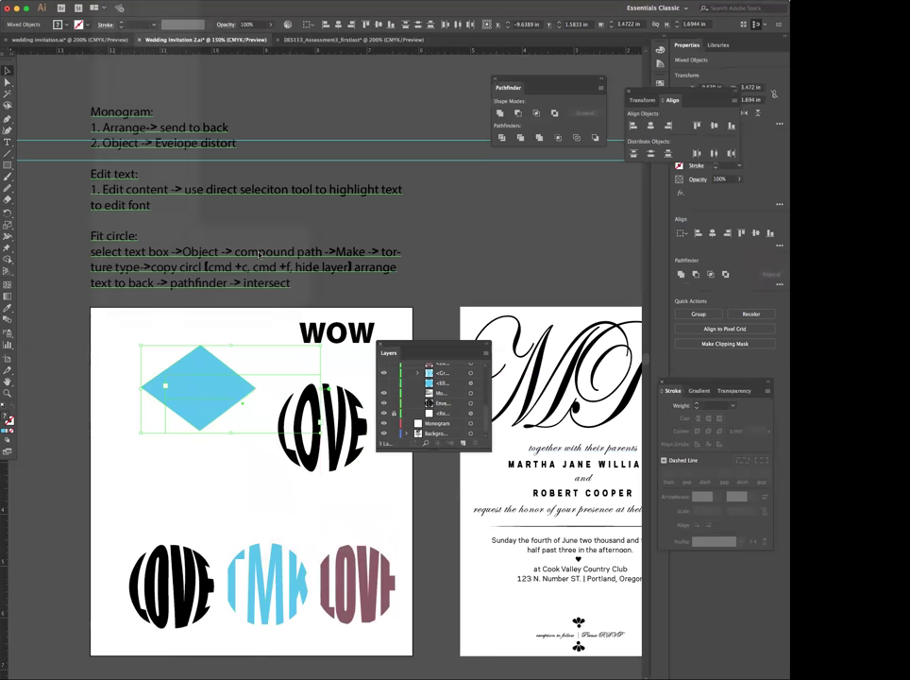
click(273, 333)
click(275, 386)
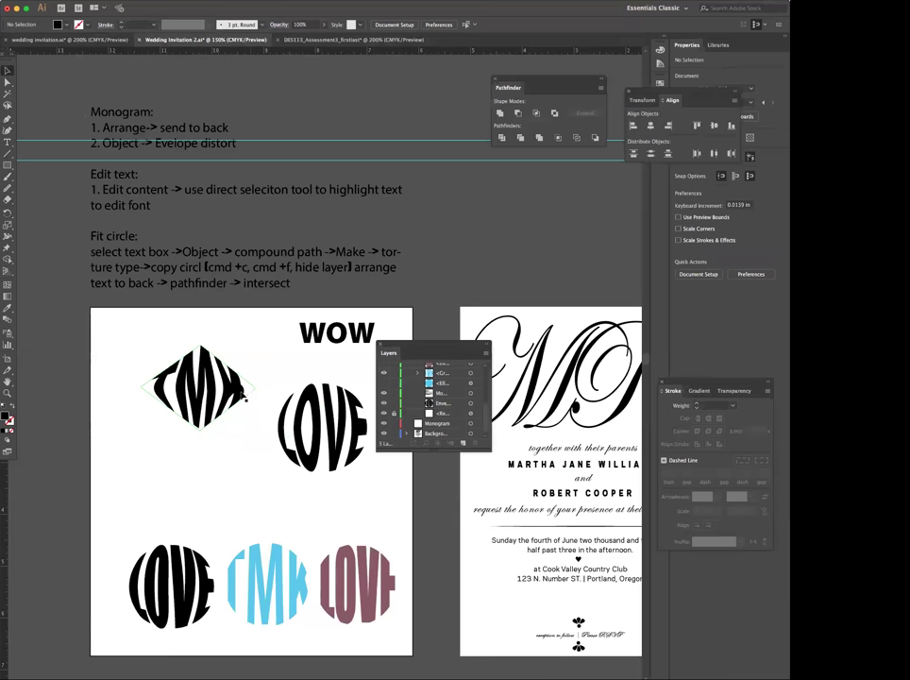
key(ctrl+z)
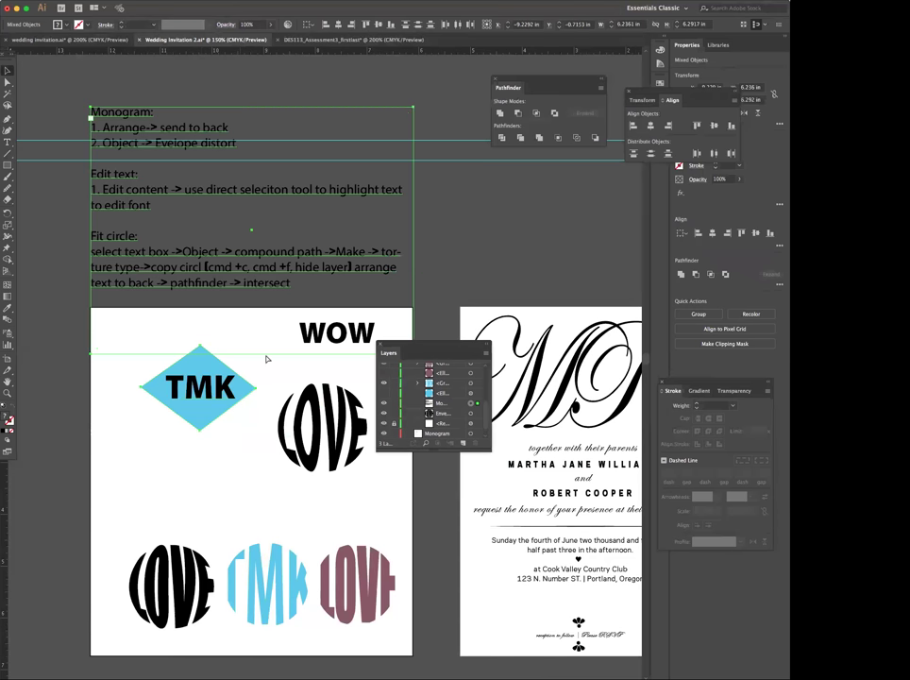
Swap the TMK text on the blue diamond for the WOW text and set WOW to 44 pt
click(192, 386)
mouse_move(193, 386)
mouse_down()
mouse_move(304, 371)
mouse_move(317, 343)
mouse_move(325, 364)
mouse_move(248, 372)
mouse_move(185, 392)
mouse_up()
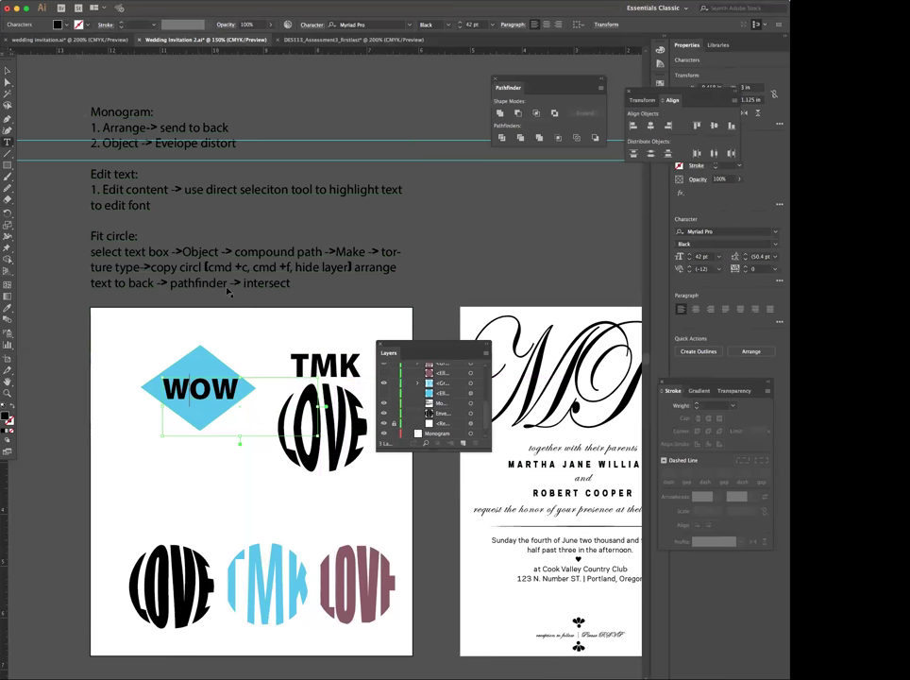
double_click(200, 390)
click(460, 23)
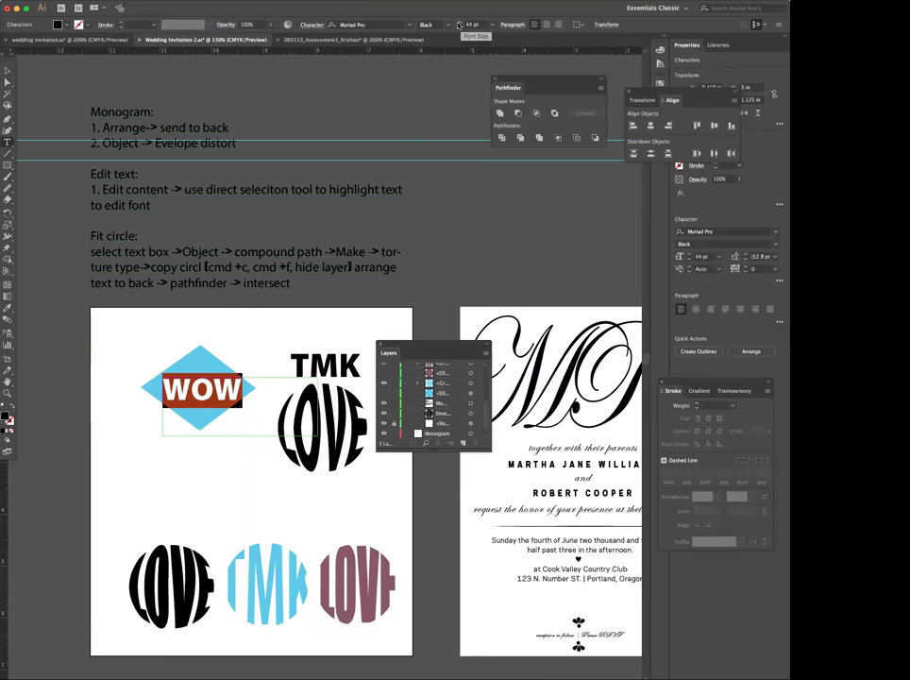
Nudge the WOW text slightly left and up to center it on the blue diamond
click(6, 70)
key(Left)
key(Left)
key(Left)
key(Up)
key(Up)
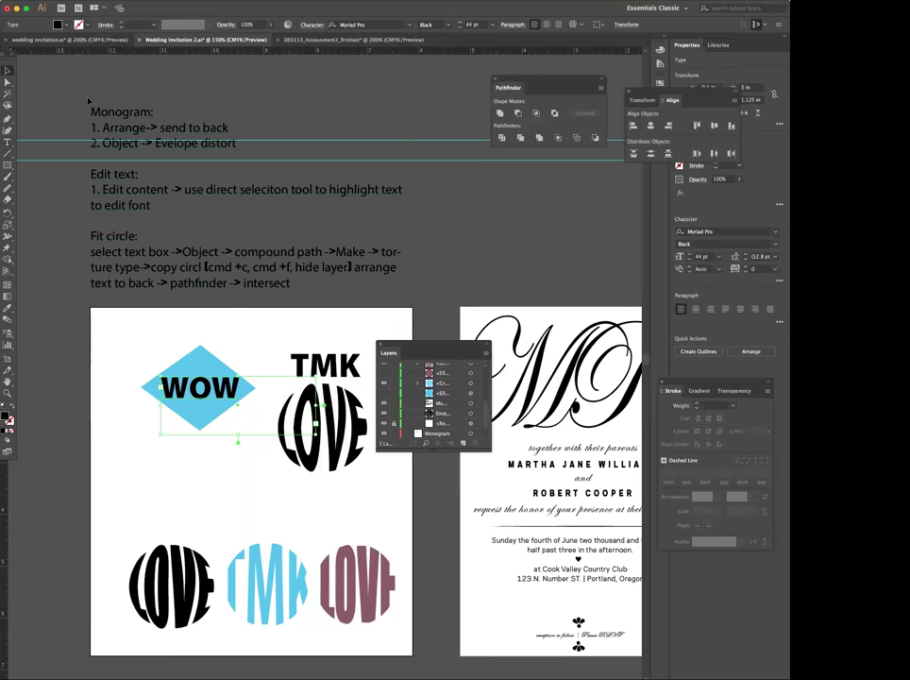
Bring the blue diamond forward above the WOW text
shift+click(236, 358)
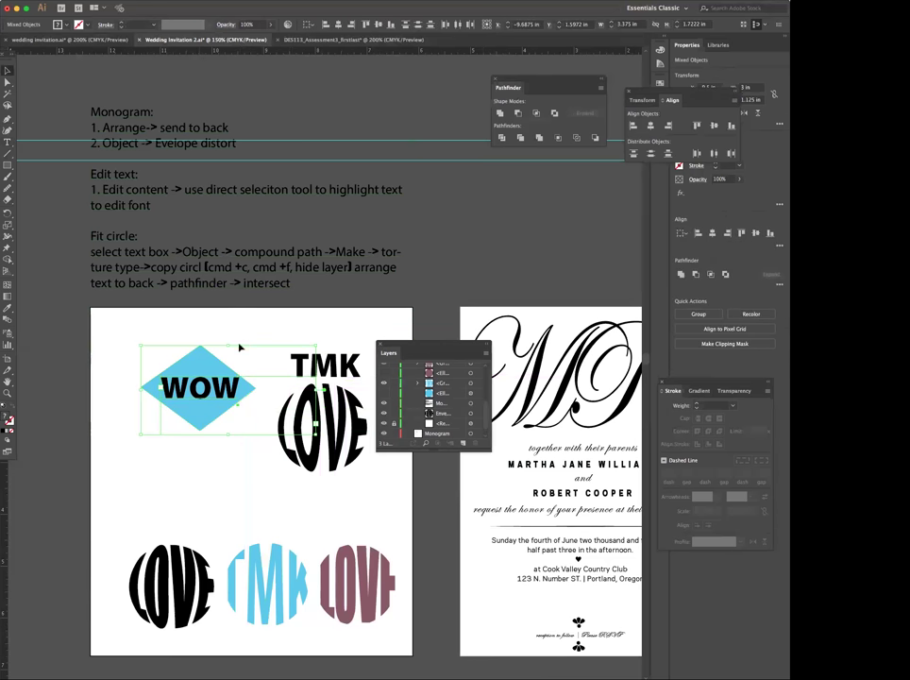
click(204, 360)
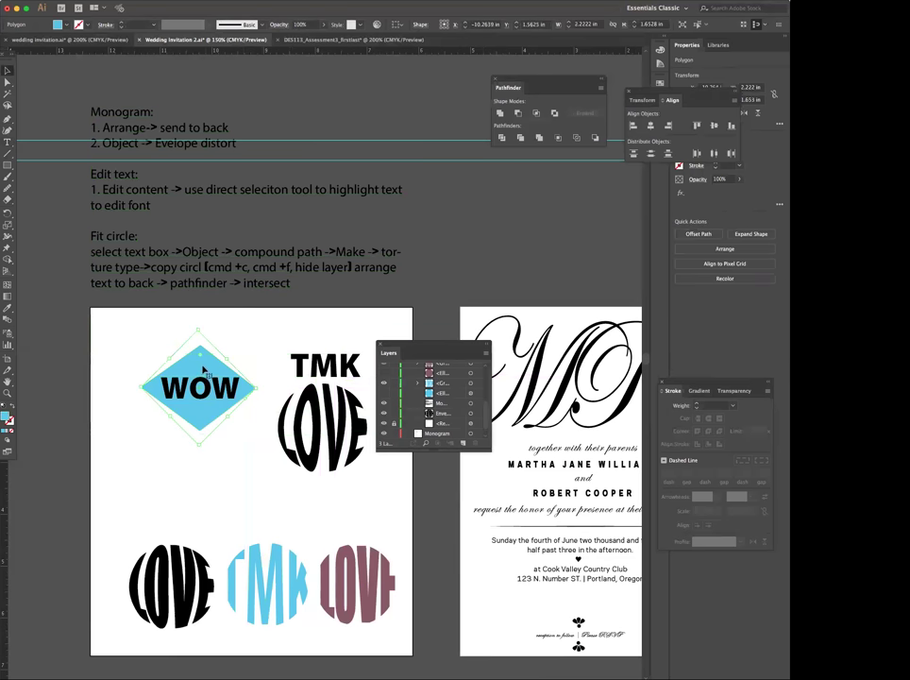
right_click(202, 368)
mouse_move(227, 513)
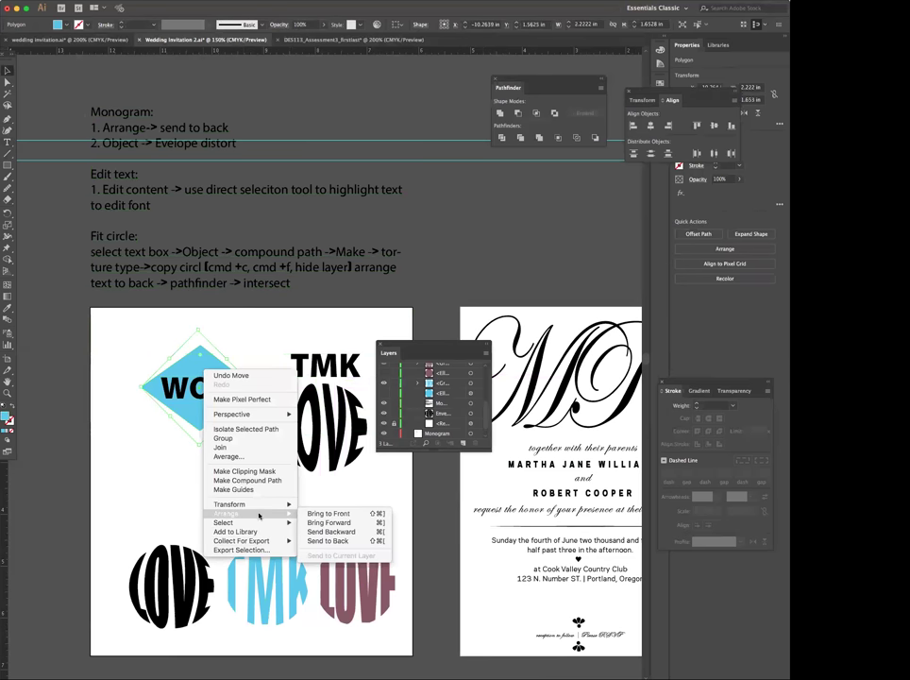
click(333, 525)
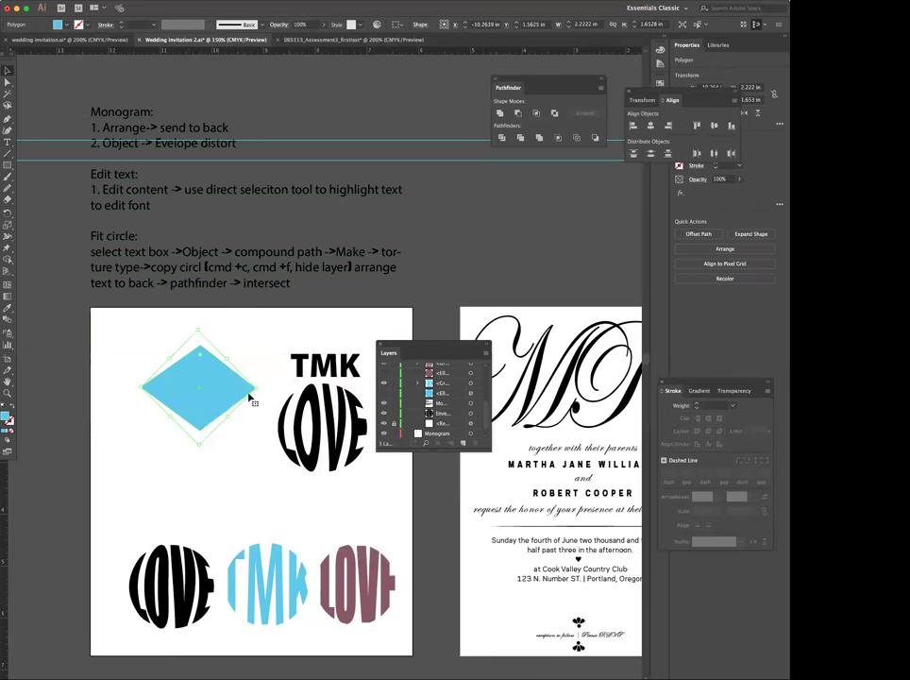
Envelope-distort the WOW text into the blue diamond using Make with Top Object
shift+click(257, 401)
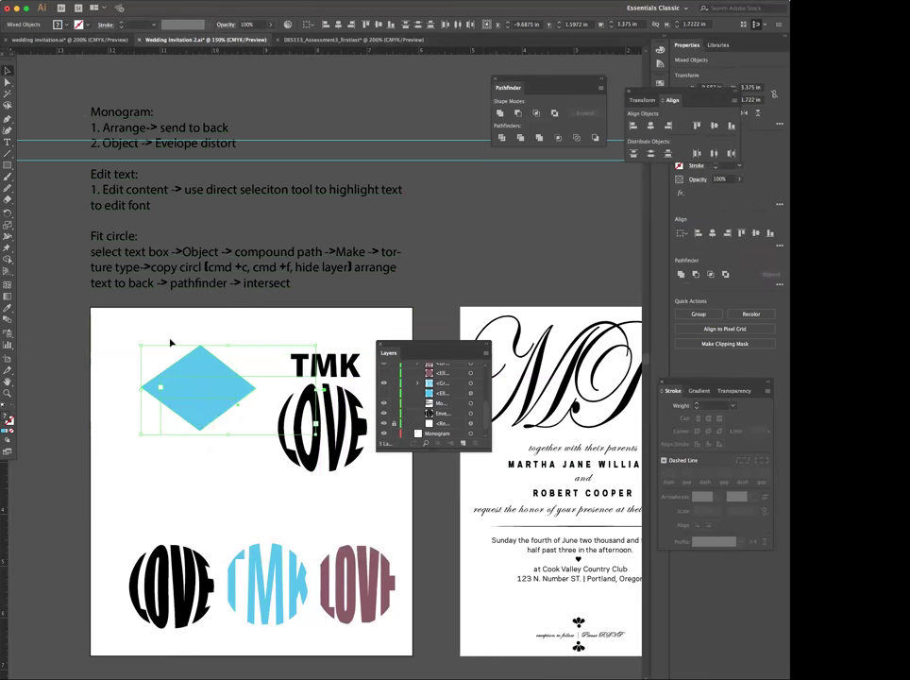
click(118, 1)
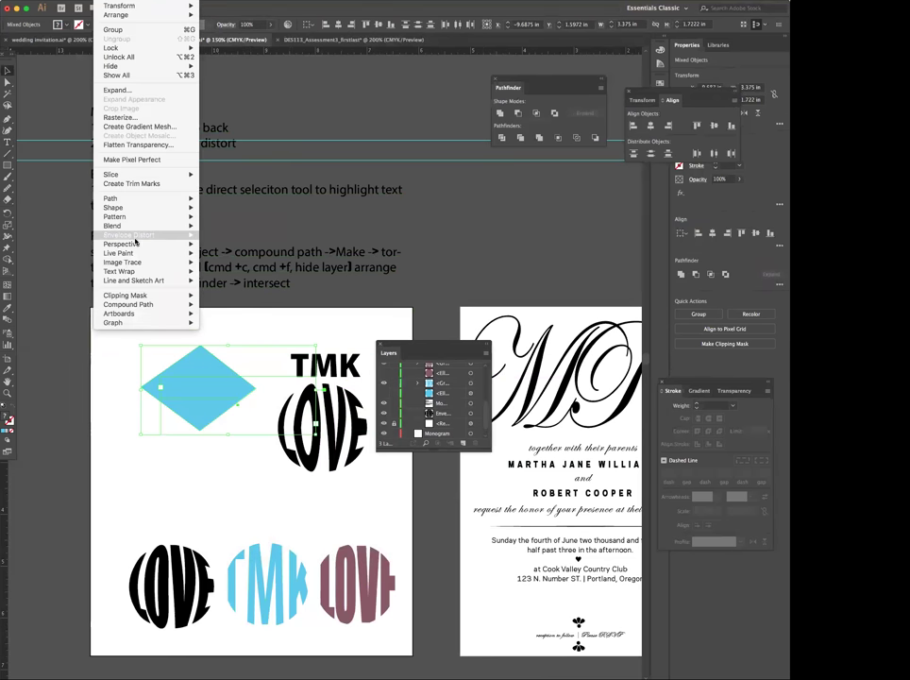
mouse_move(137, 236)
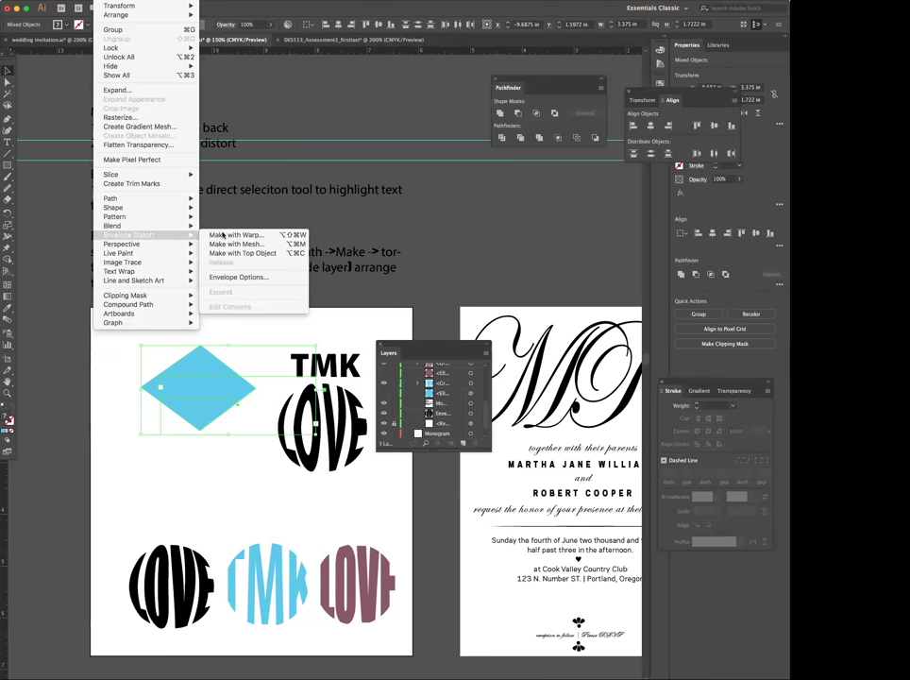
click(265, 254)
click(249, 329)
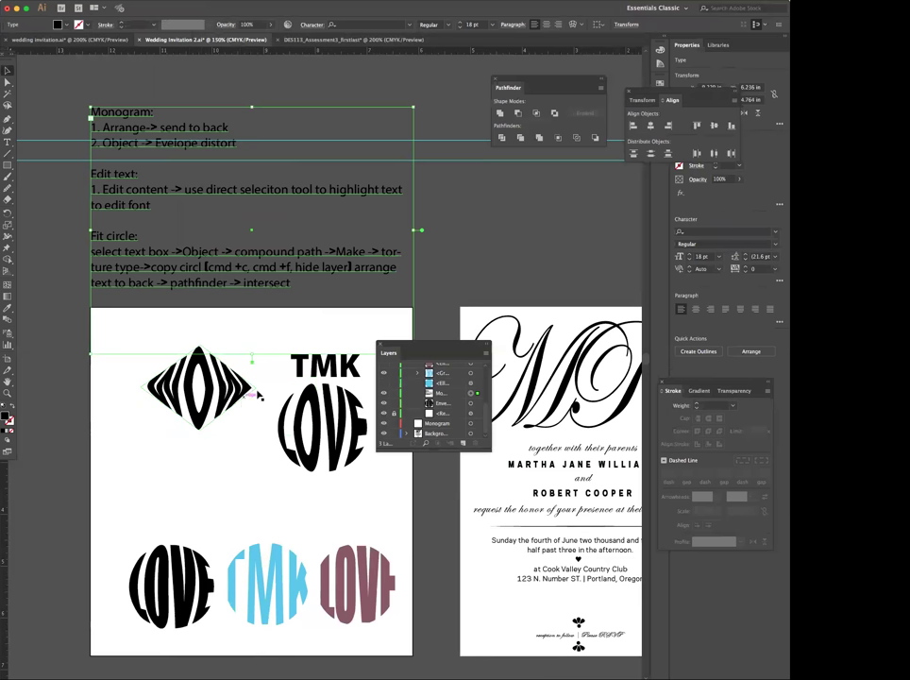
Shorten the notes text frame to about 3.76 in high so it ends above the artboard
click(315, 380)
click(248, 302)
drag(249, 304, 249, 299)
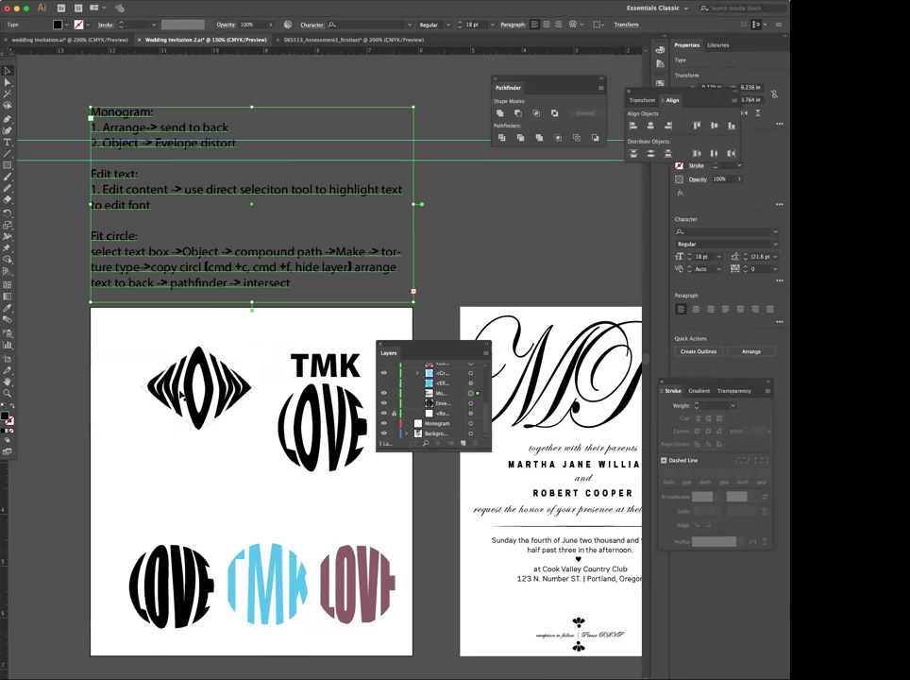
Stack the circular LOVE lettering above the diamond-shaped WOW lettering on the artboard's left side
click(182, 394)
drag(190, 385, 157, 487)
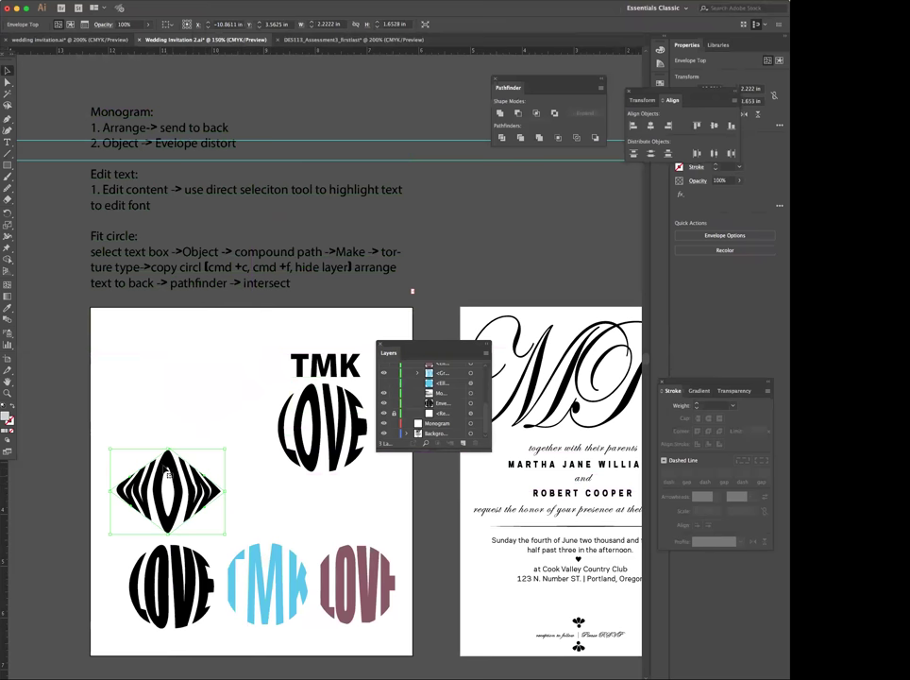
drag(241, 422, 149, 413)
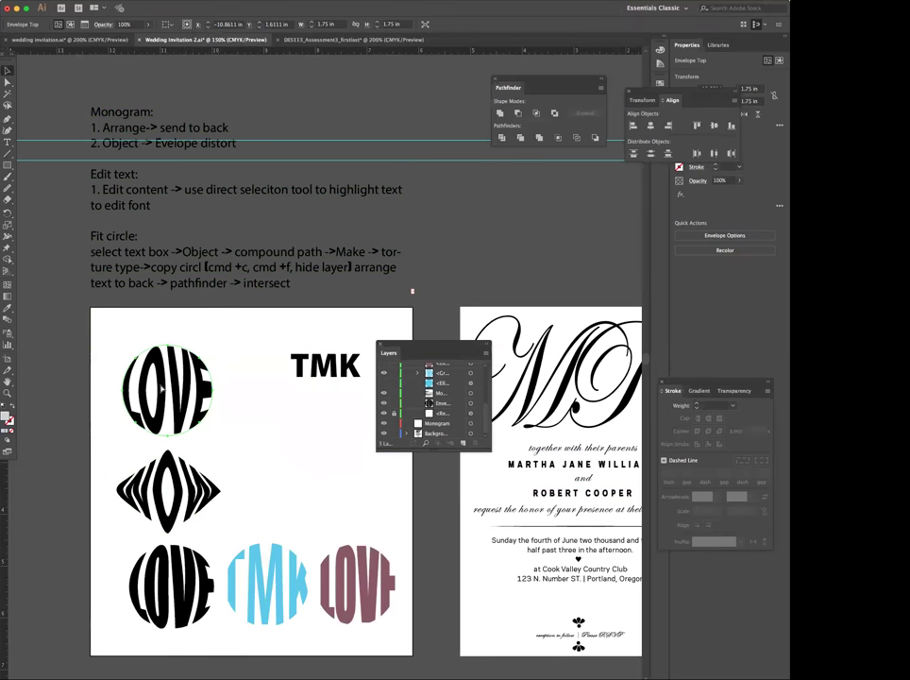
Undo the moves of the LOVE and WOW lettering and the resizing of the notes frame
key(super+z)
key(super+z)
key(super+z)
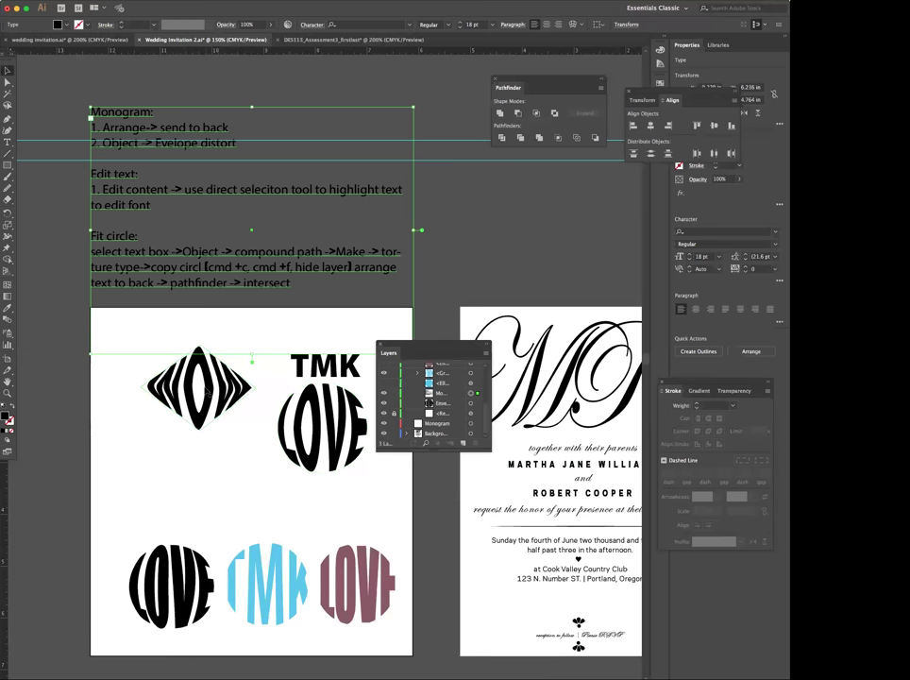
Shift the diamond-shaped WOW lettering slightly, open its envelope contents for editing, and replace the text with MRM
click(162, 387)
drag(213, 389, 210, 392)
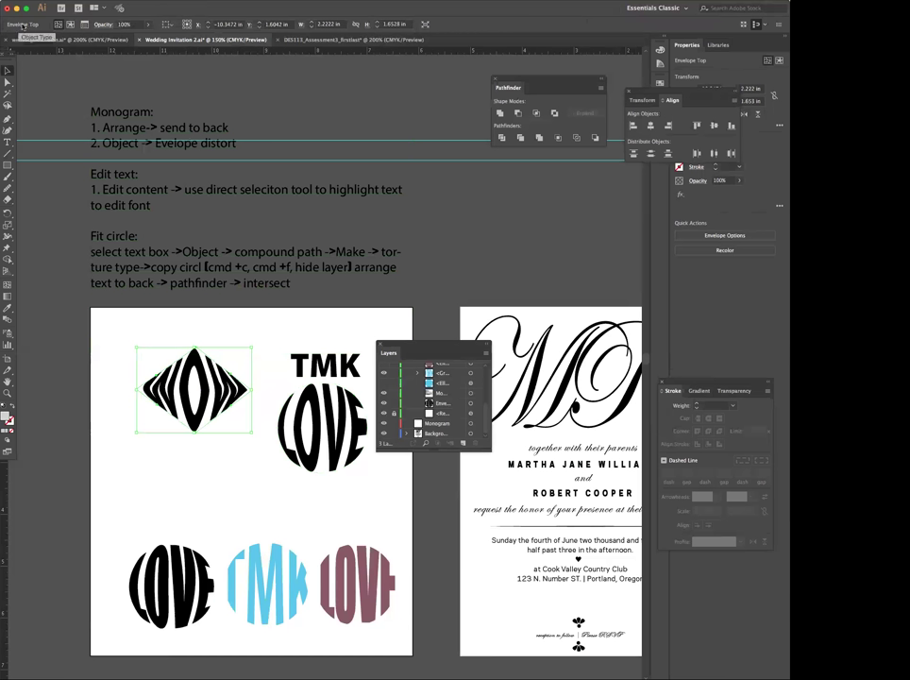
click(70, 24)
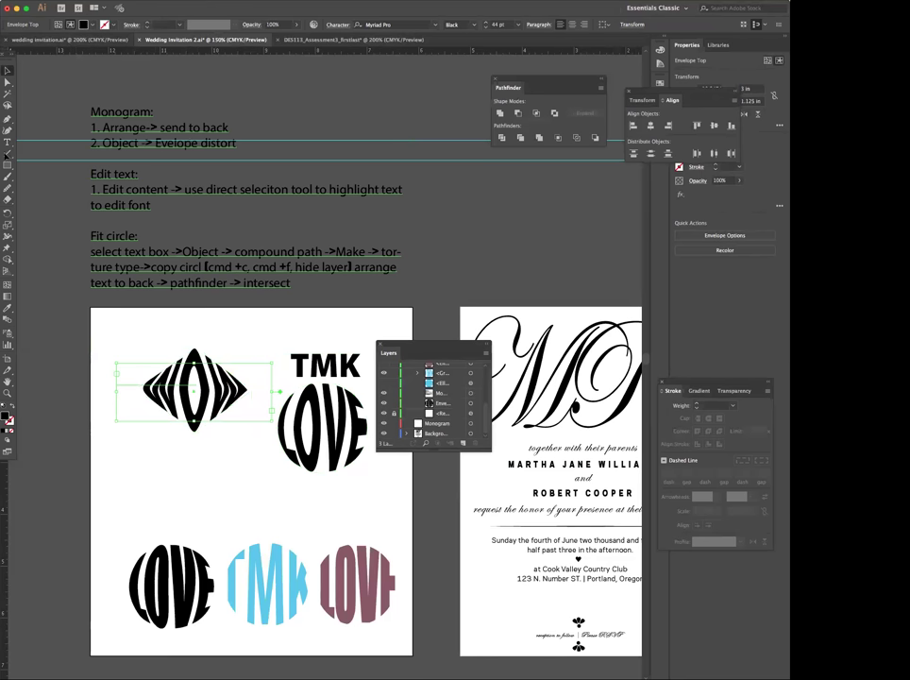
click(7, 143)
drag(196, 378, 120, 374)
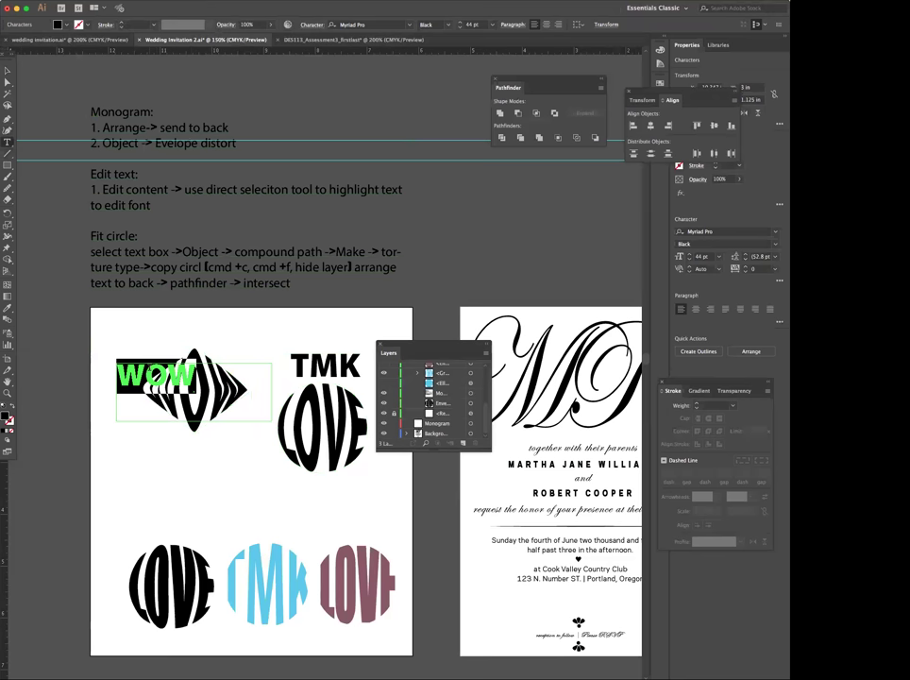
text(MRM)
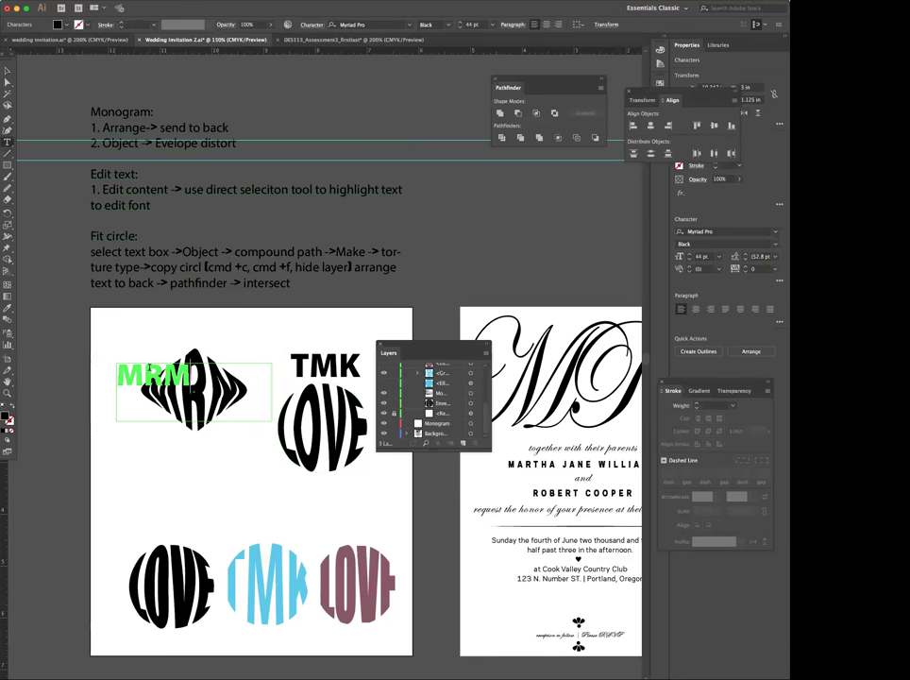
Clear the diamond envelope's text, try a single R, and replace it with MC
key(BackSpace)
key(BackSpace)
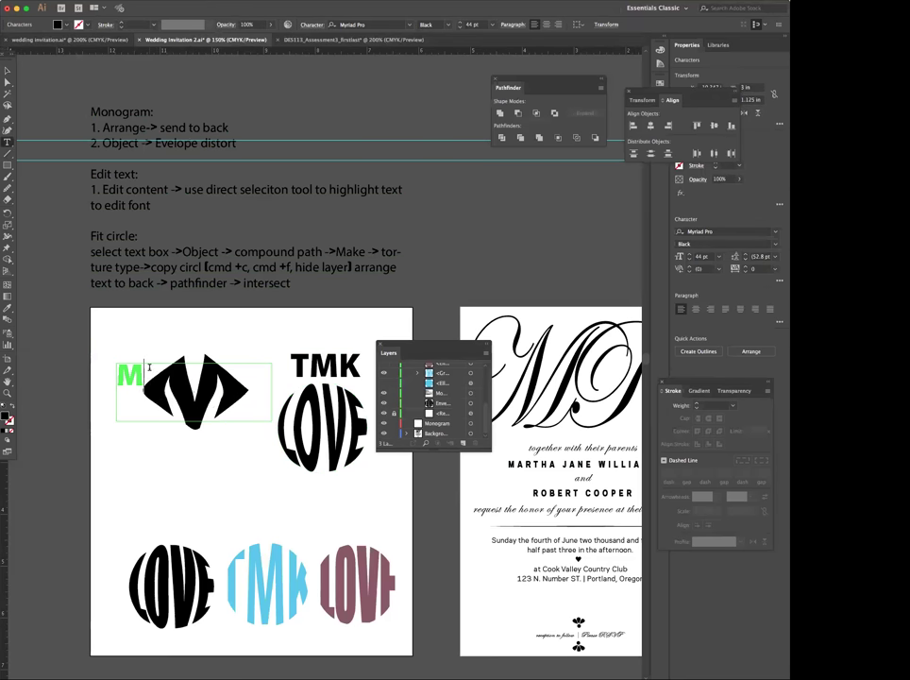
key(BackSpace)
text(R)
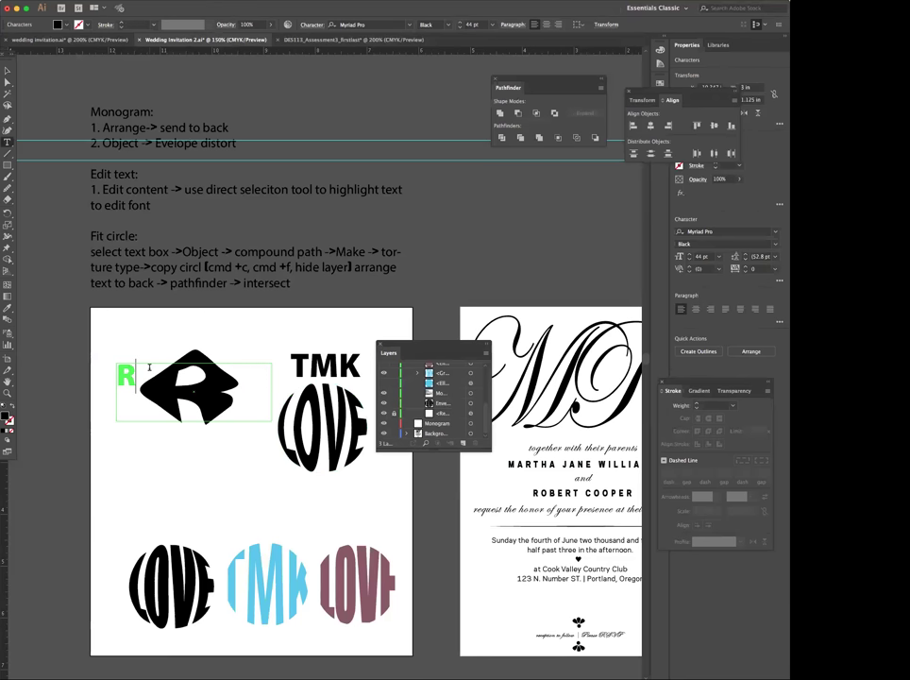
key(BackSpace)
text(MC)
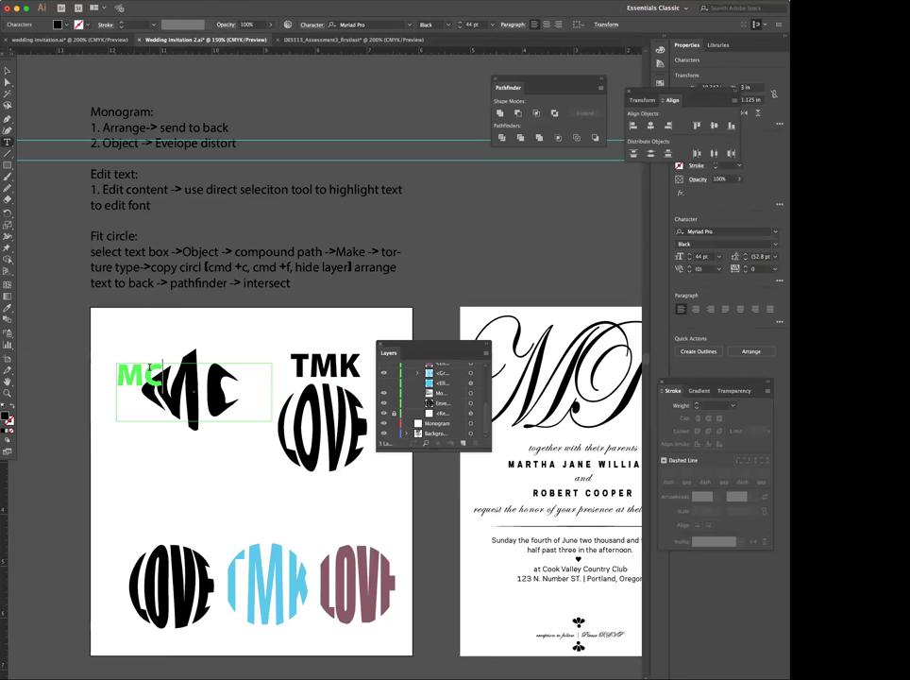
Clear the diamond envelope's text and replace it with TMK
key(BackSpace)
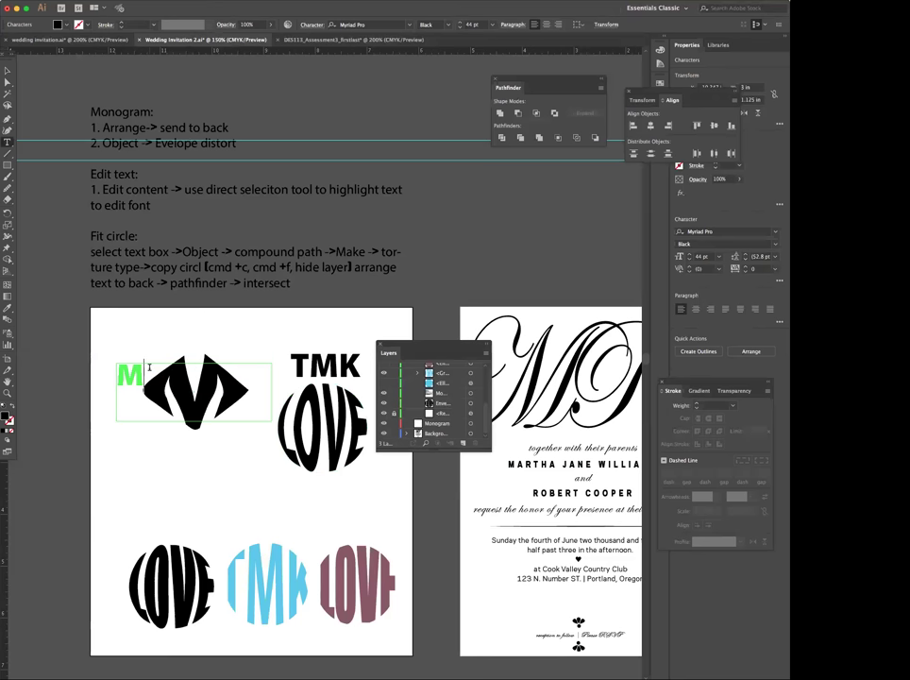
key(BackSpace)
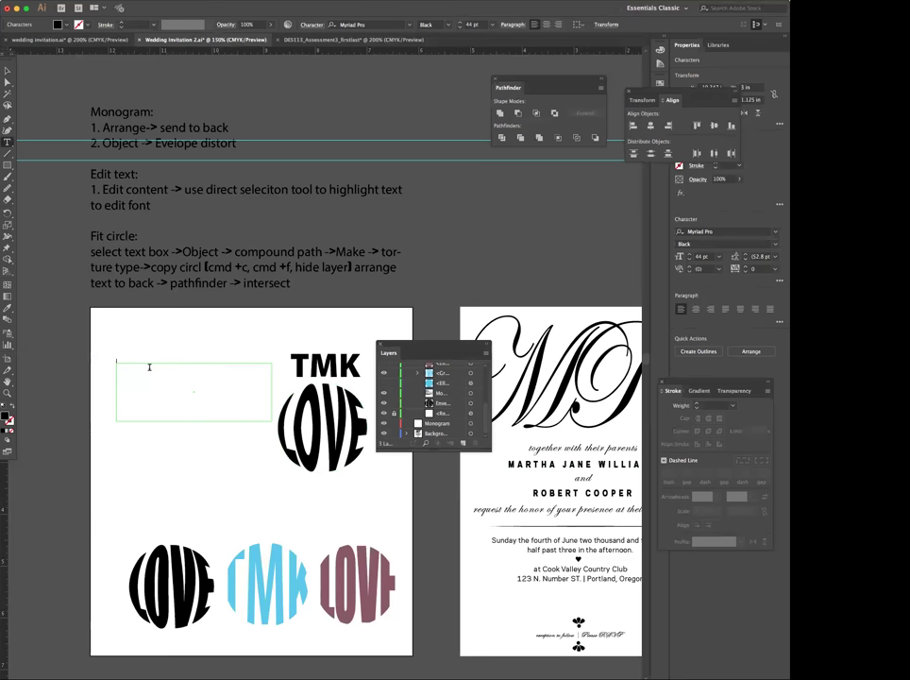
text(TMK)
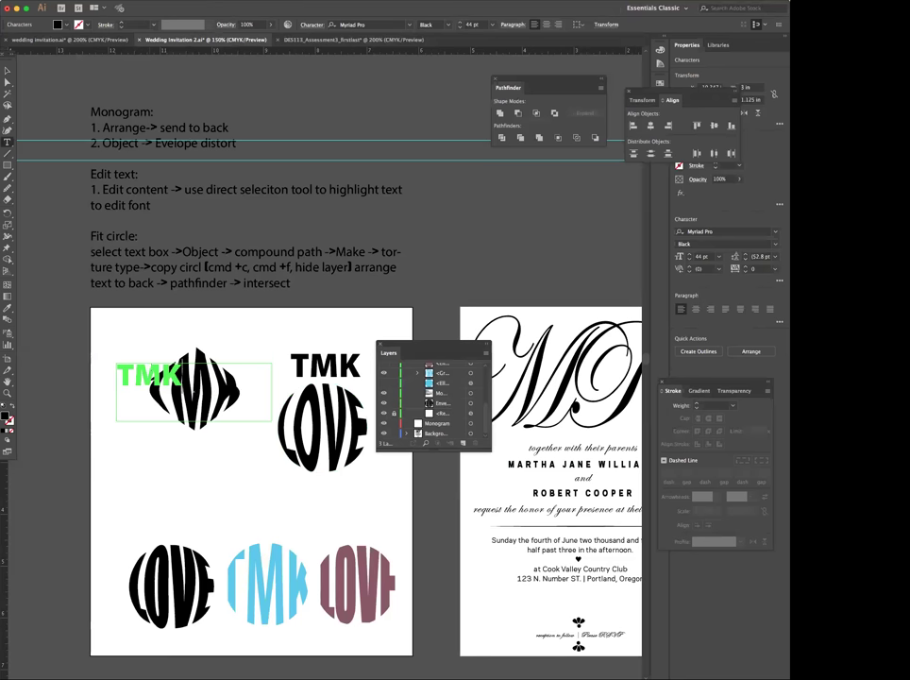
key(Escape)
click(130, 345)
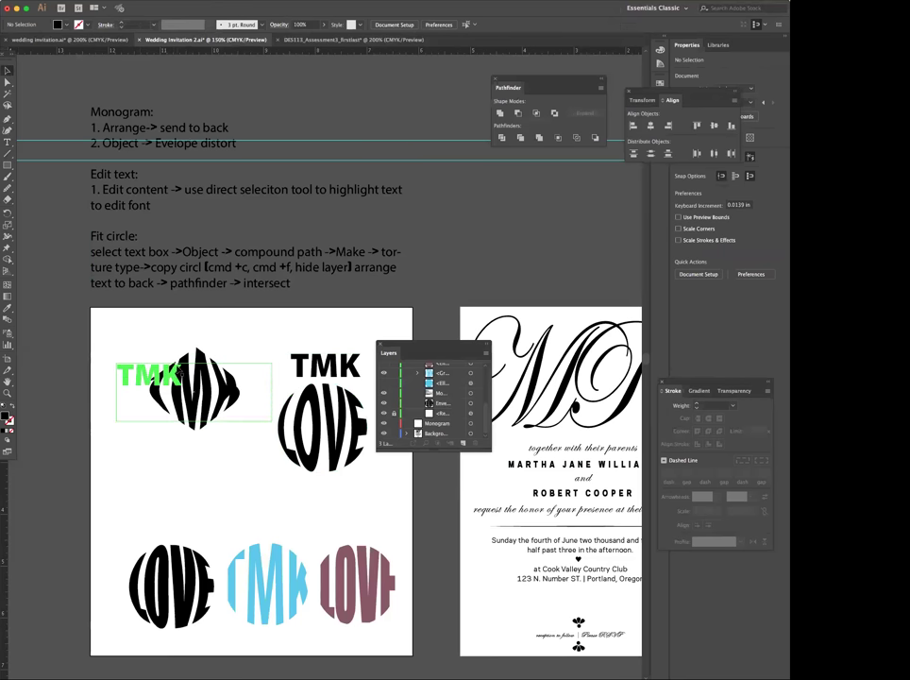
Reopen the diamond envelope's contents, replace the text with WOW, and leave isolation mode
drag(136, 344, 225, 409)
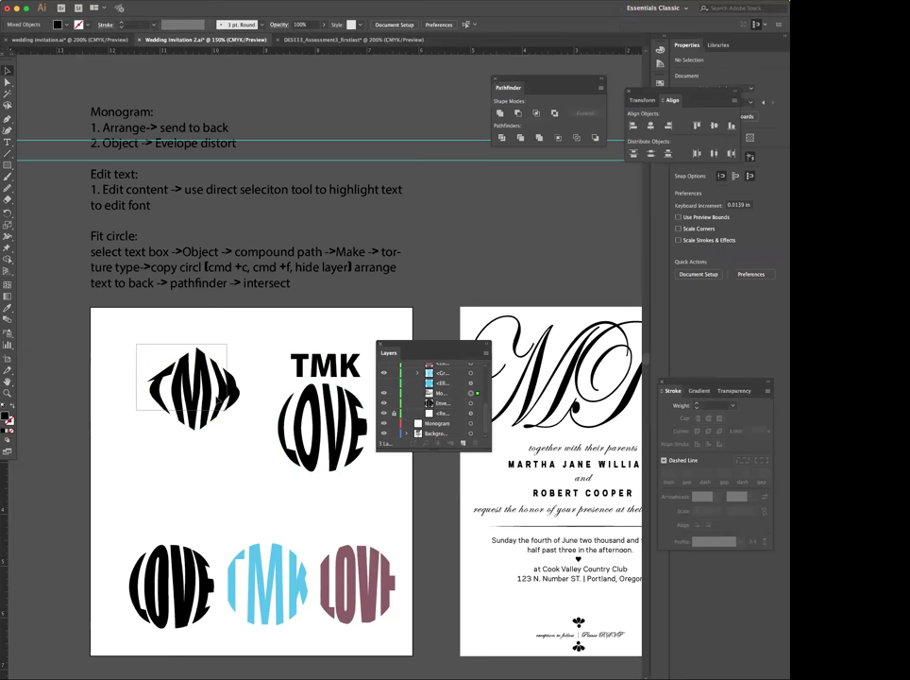
double_click(173, 378)
double_click(173, 377)
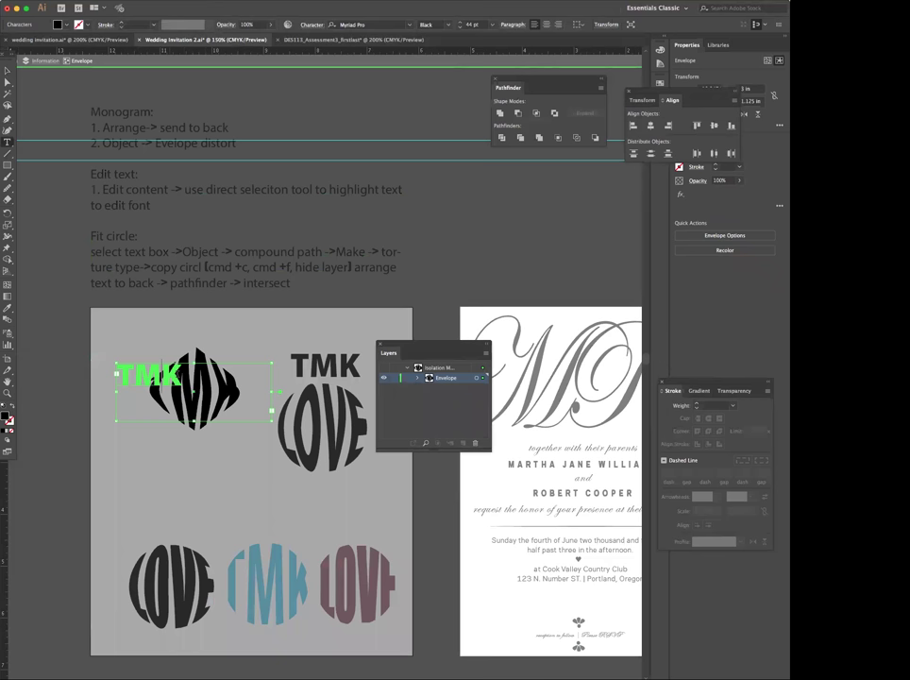
drag(179, 373, 120, 373)
text(WOW)
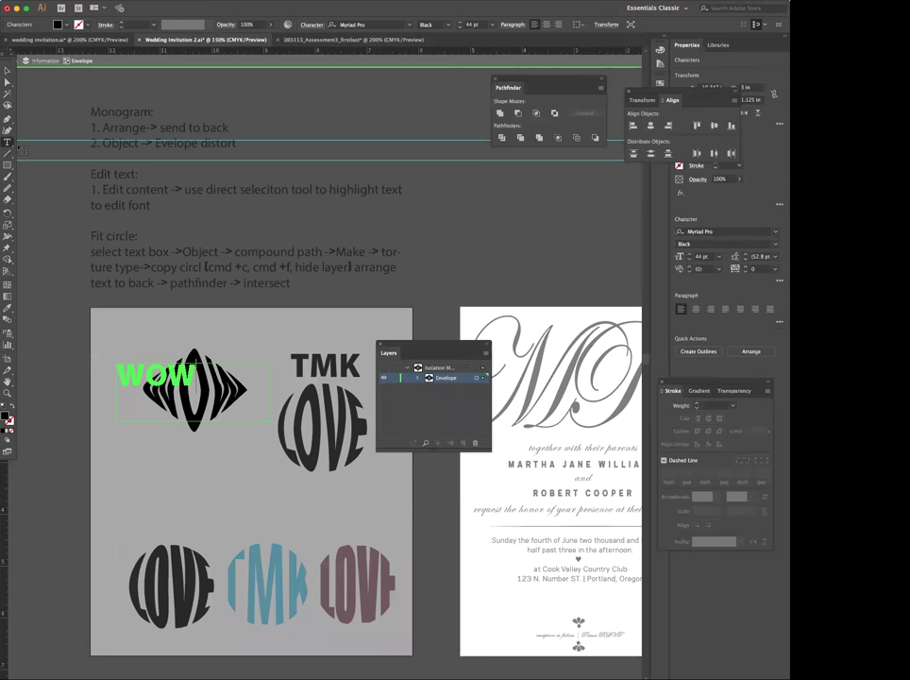
key(Escape)
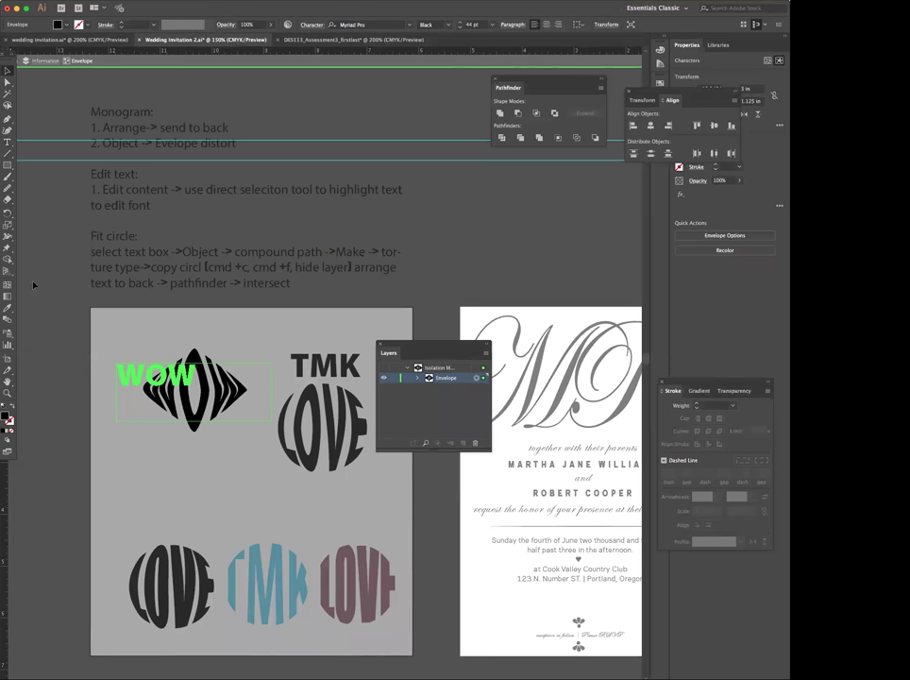
click(205, 442)
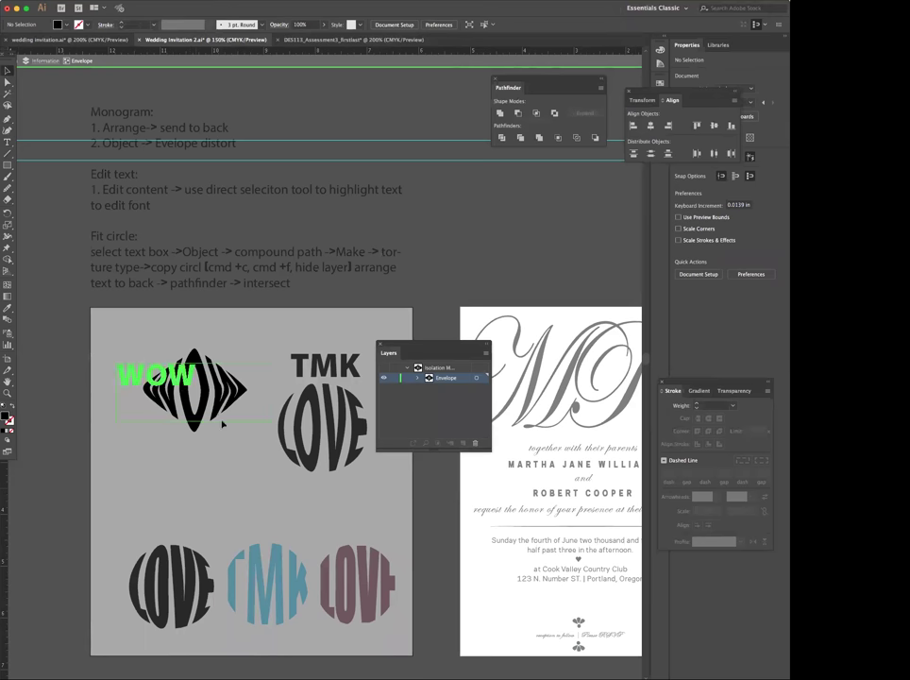
double_click(243, 449)
Switch the WOW lettering back to envelope editing, resize it to about 1.93 x 1.67 in, and place it above the lower black LOVE circle
drag(234, 397, 200, 385)
click(233, 341)
click(184, 364)
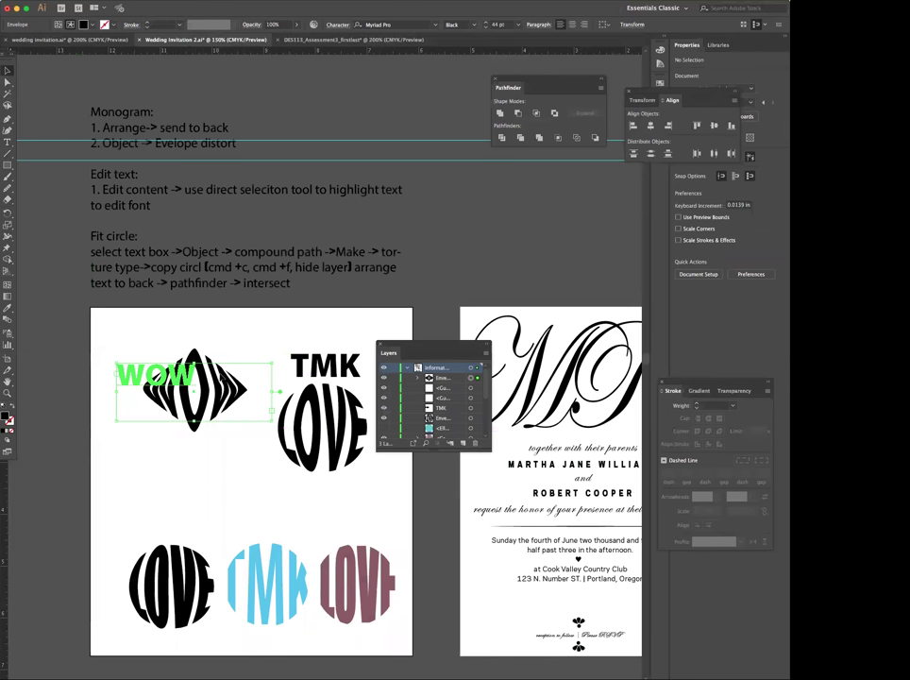
key(super+shift+v)
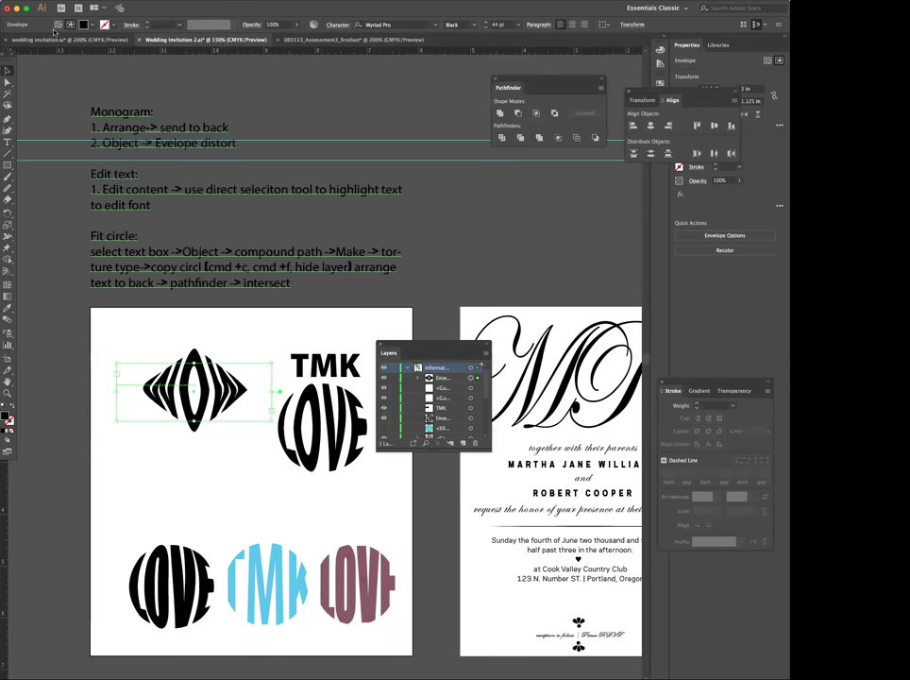
click(58, 24)
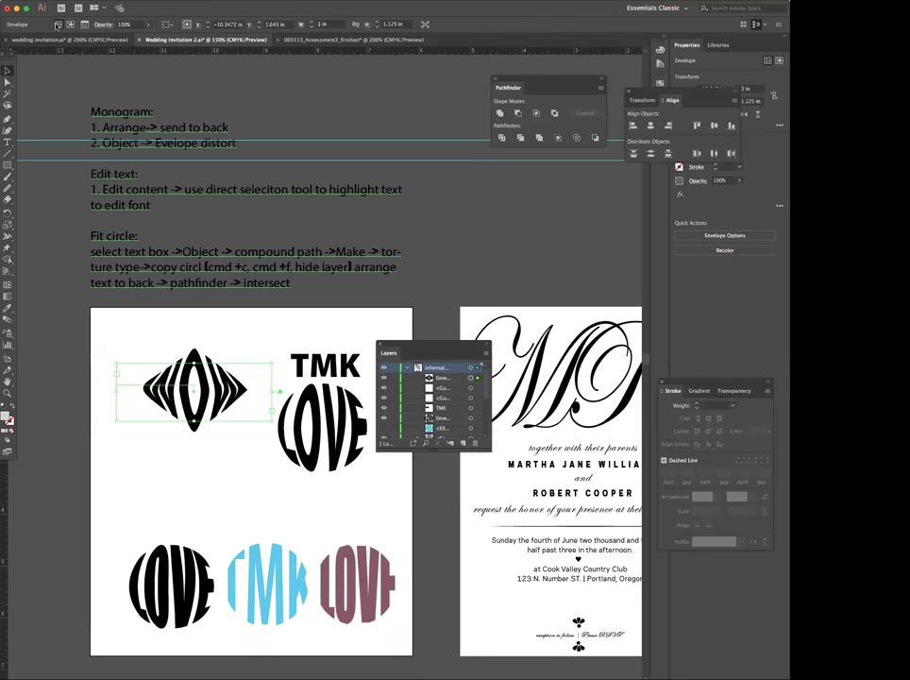
drag(253, 391, 274, 405)
drag(215, 431, 208, 484)
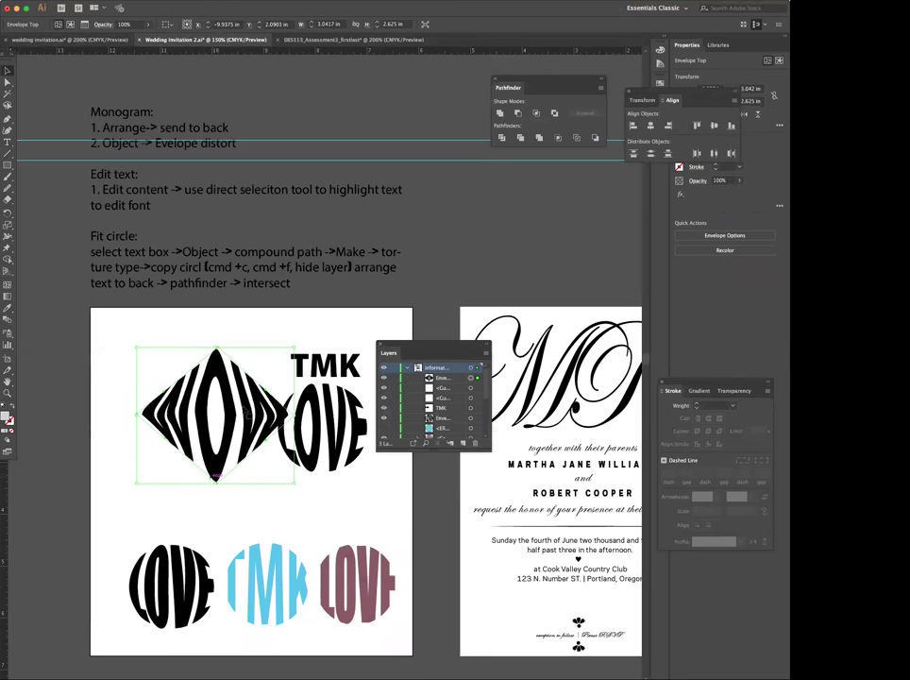
drag(294, 416, 219, 504)
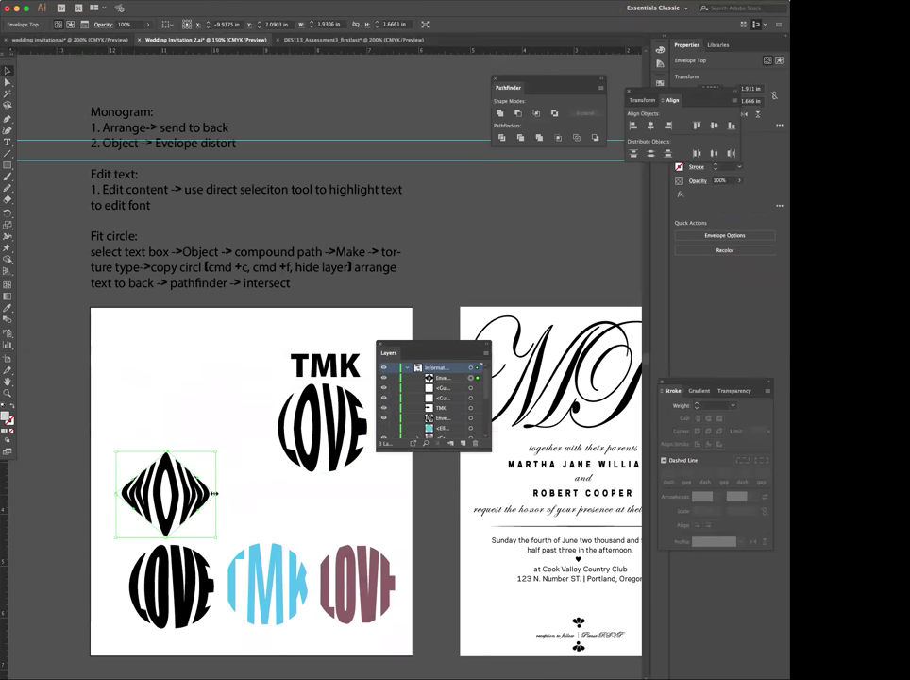
Draw a circle about 1.61 in across and place it above the WOW diamond near the artboard's upper edge
drag(6, 164, 35, 142)
drag(186, 346, 102, 431)
key(v)
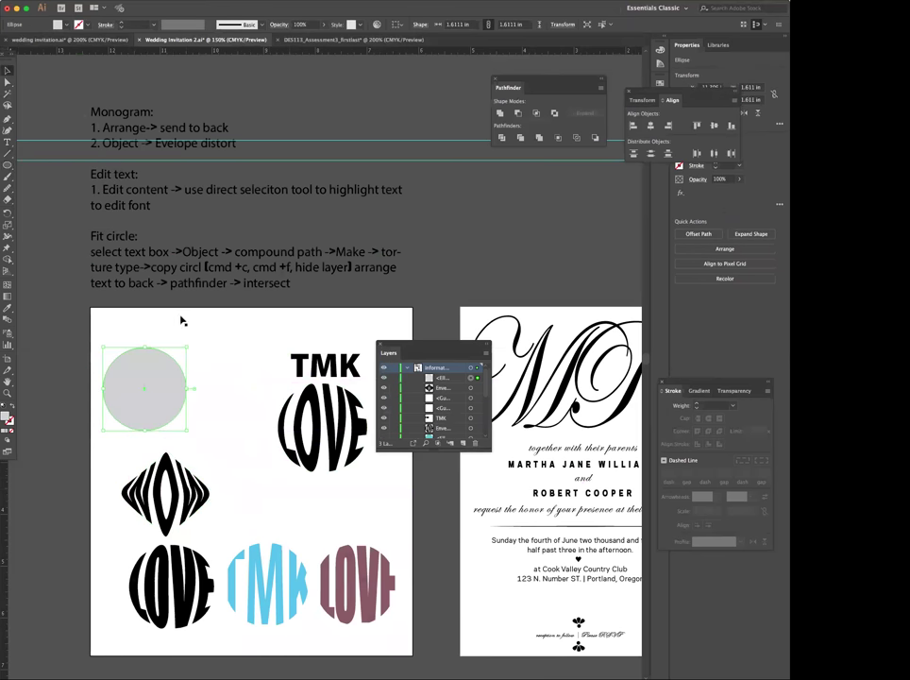
drag(154, 379, 181, 365)
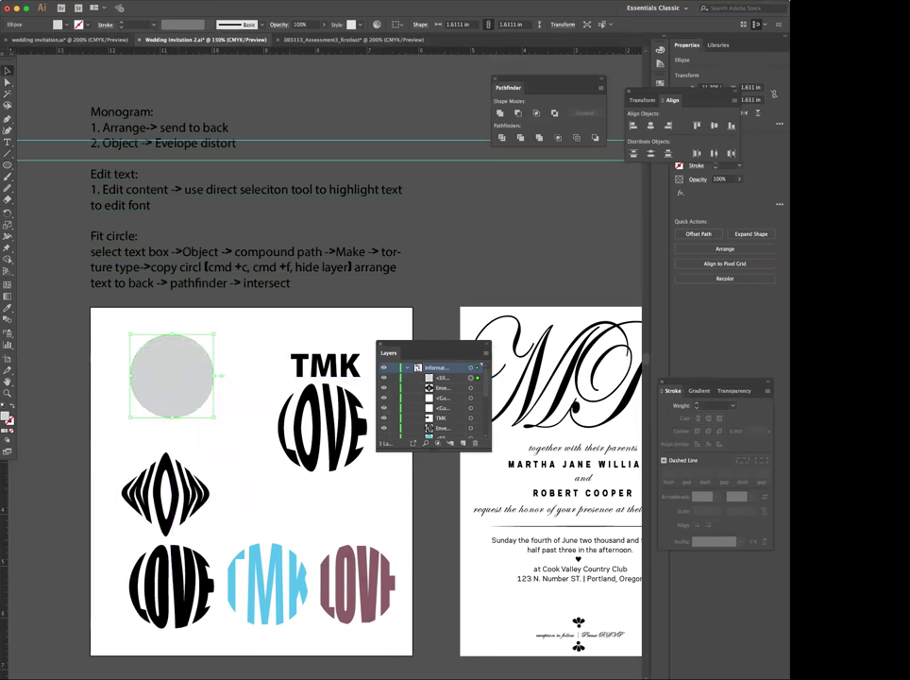
Fill the new circle with a muted grey-blue
double_click(5, 415)
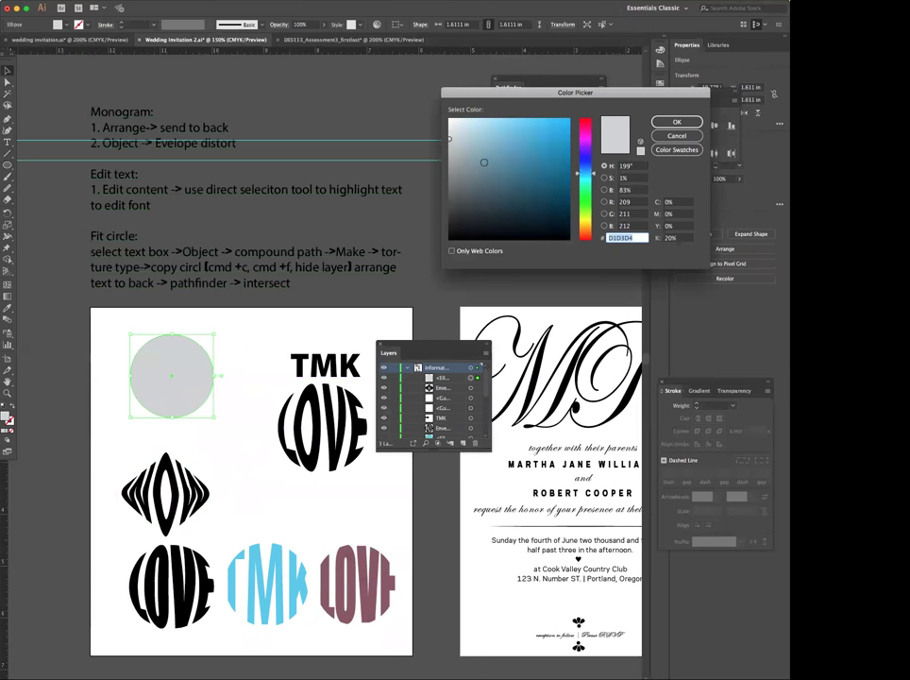
click(483, 163)
key(Return)
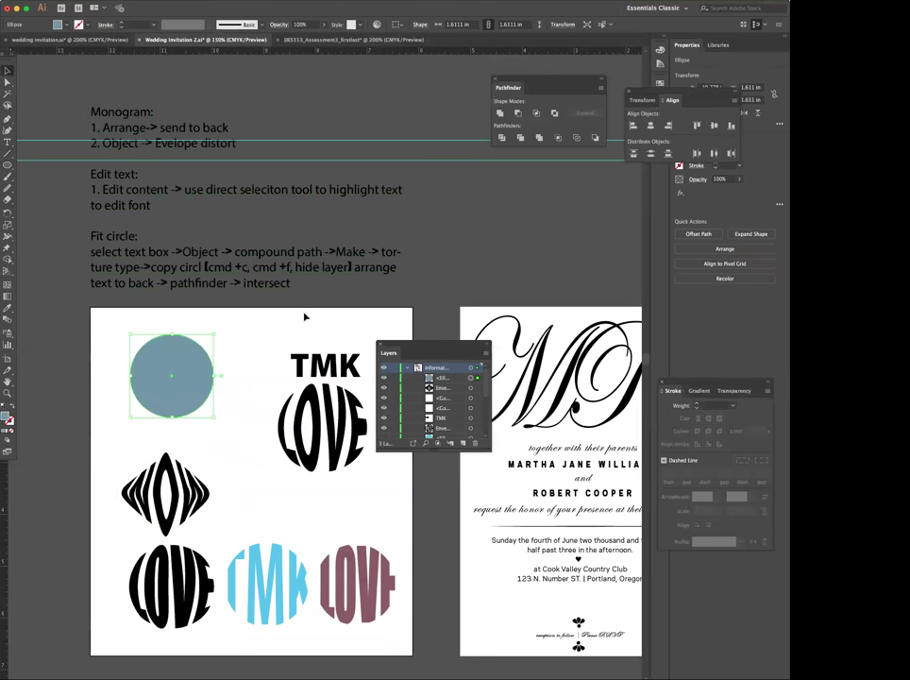
click(236, 266)
Move the TMK text onto the grey-blue circle and convert it to outlines
drag(334, 369, 183, 381)
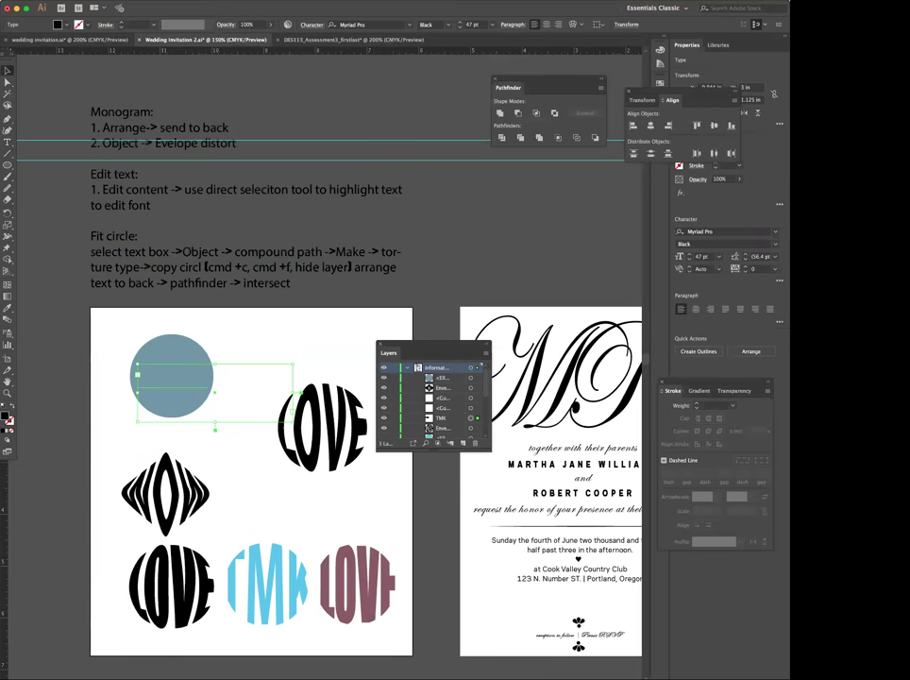
click(104, 2)
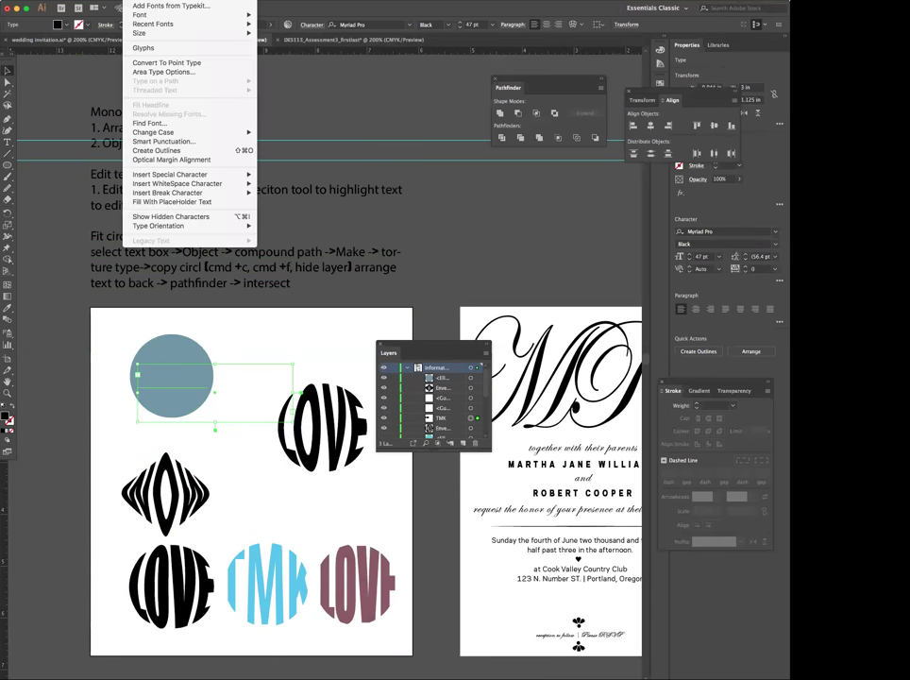
click(189, 148)
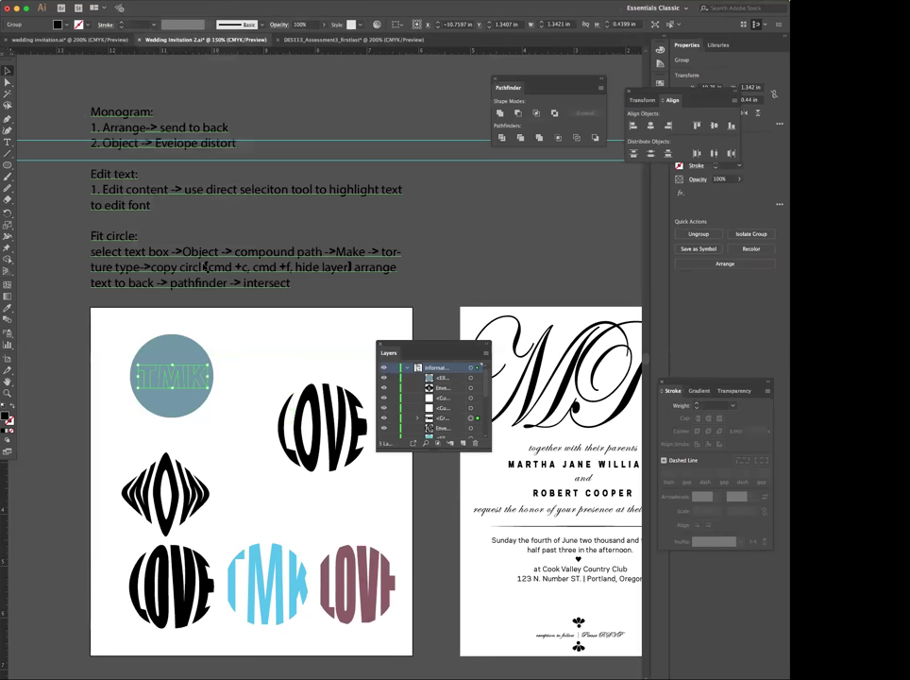
Select only the outlined TMK lettering hidden behind the circle and bring it to the front
click(226, 377)
click(179, 377)
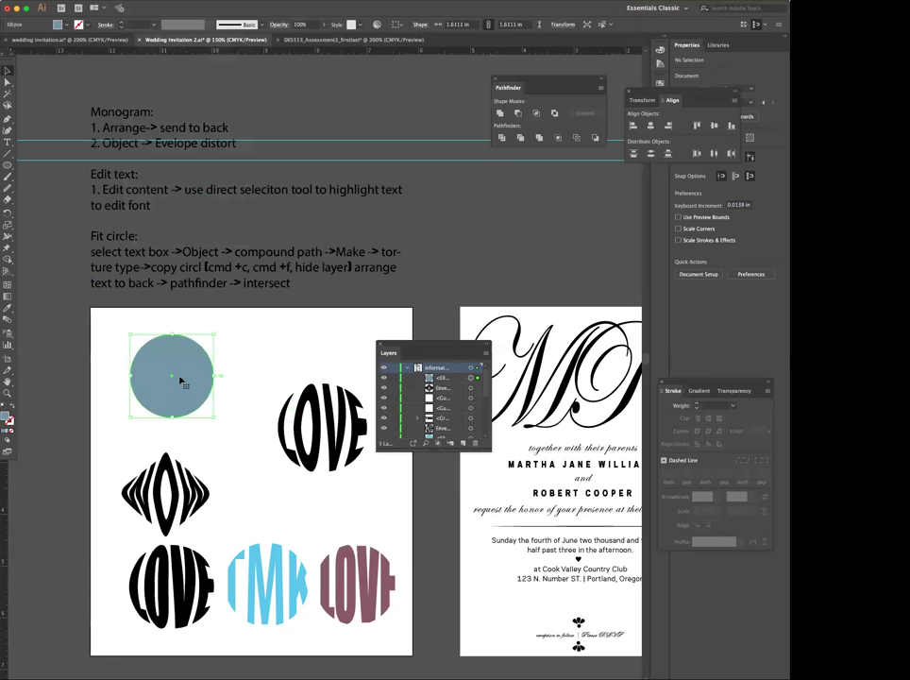
drag(233, 373, 207, 382)
shift+click(204, 355)
shift+click(198, 361)
shift+click(165, 416)
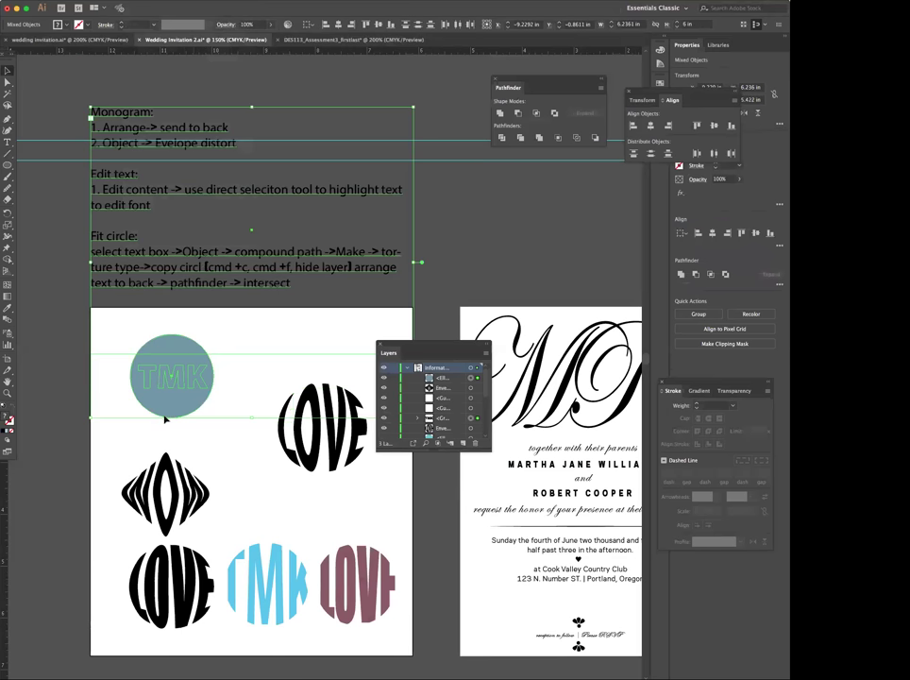
shift+click(197, 375)
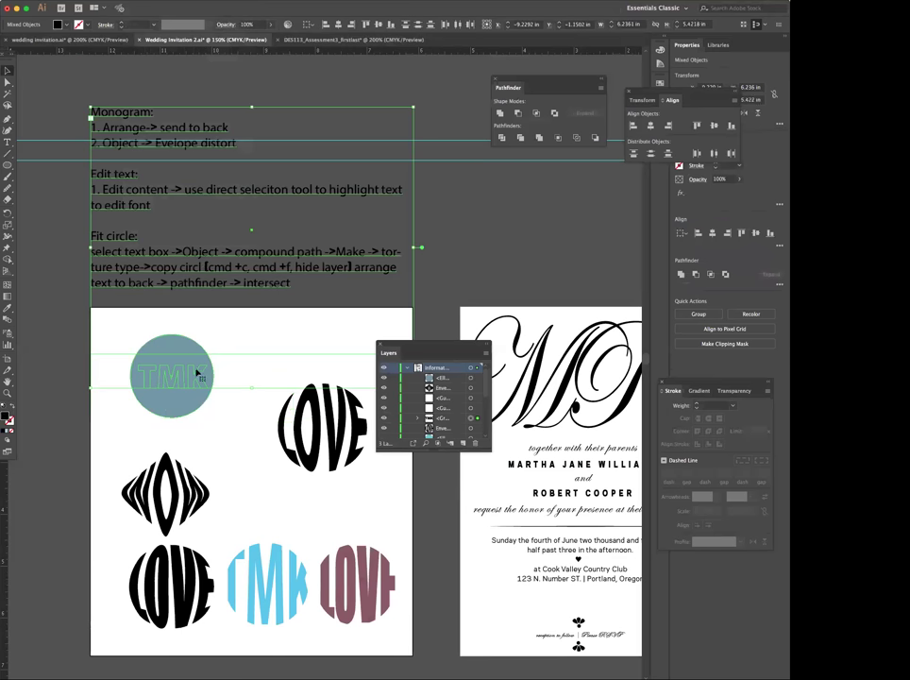
shift+click(98, 289)
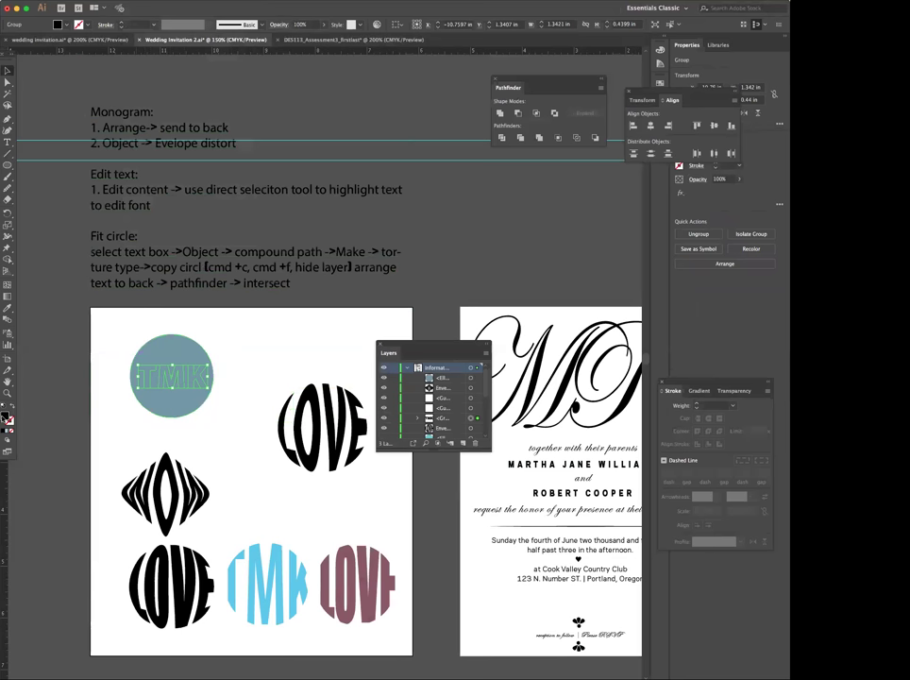
right_click(165, 376)
mouse_move(227, 479)
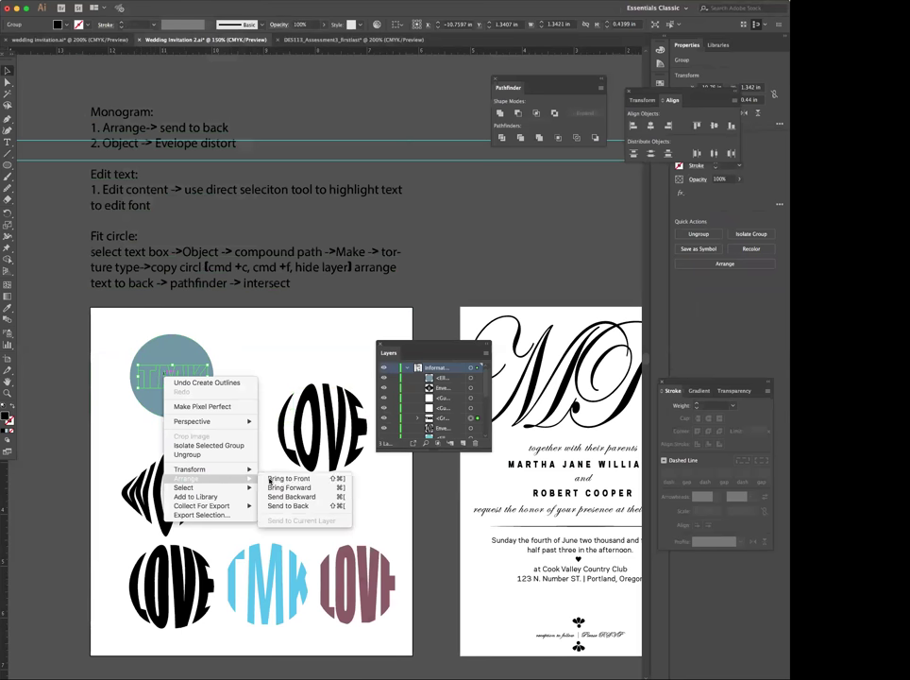
click(269, 478)
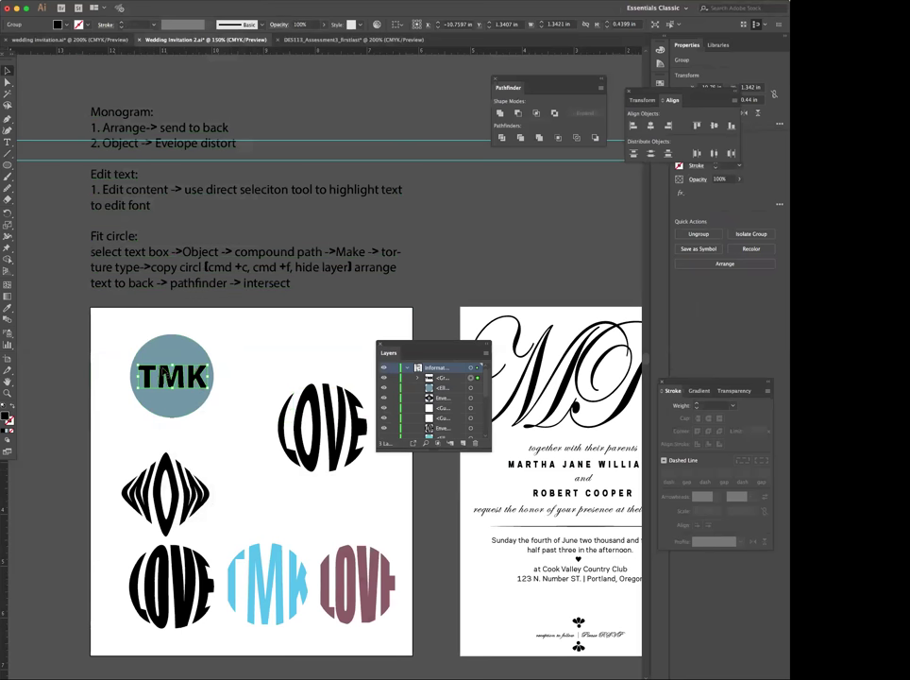
Make the TMK outlines a compound path and fill it with light blue
click(107, 2)
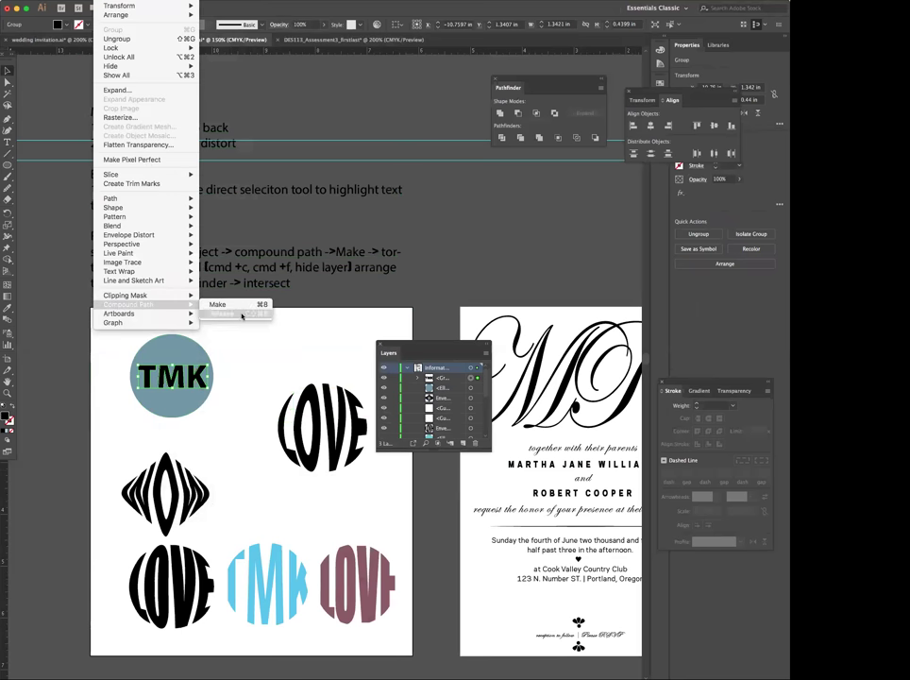
click(241, 306)
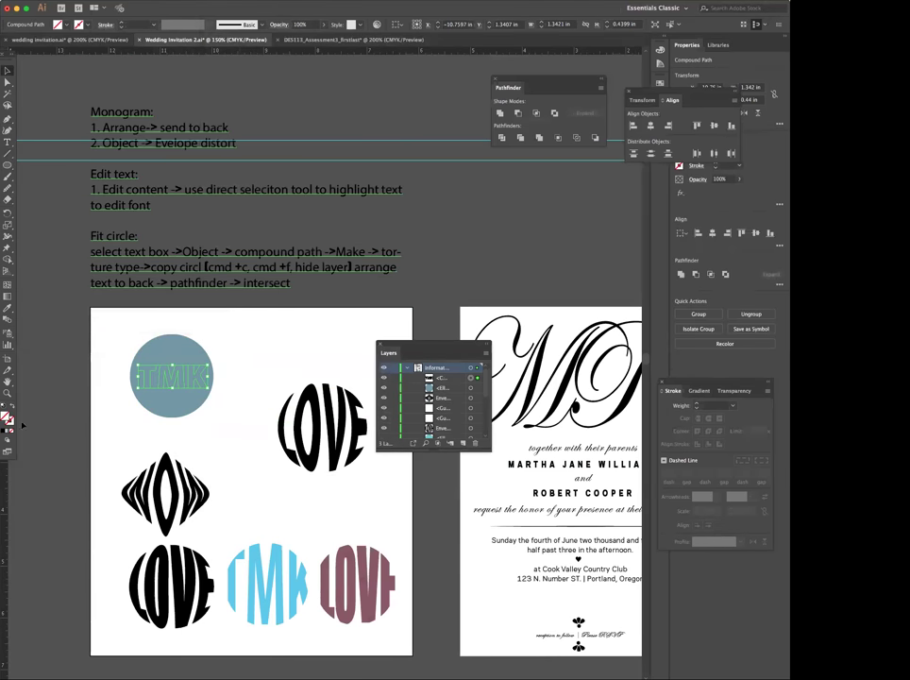
click(66, 25)
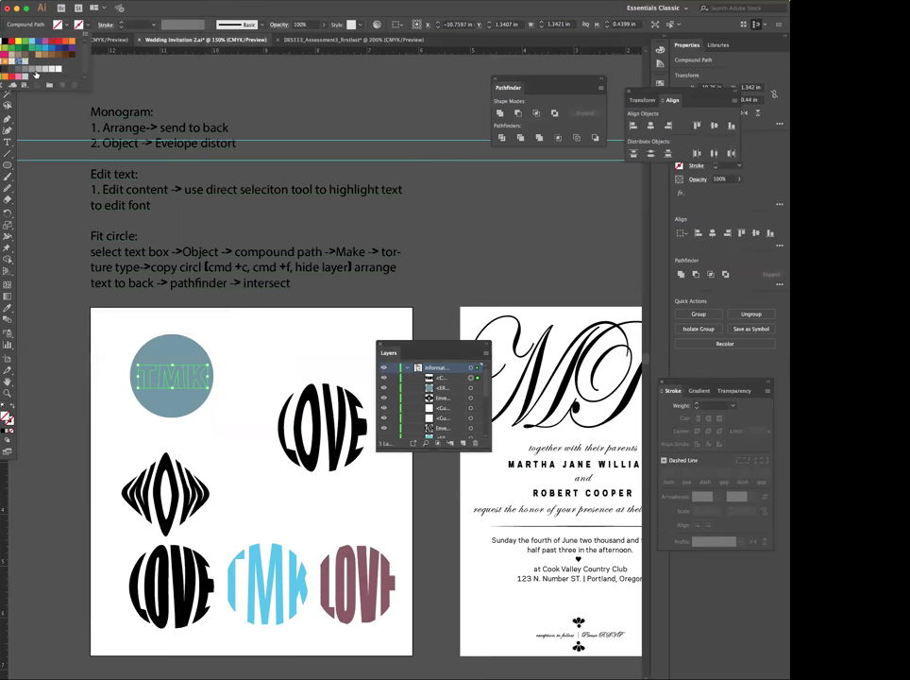
click(32, 42)
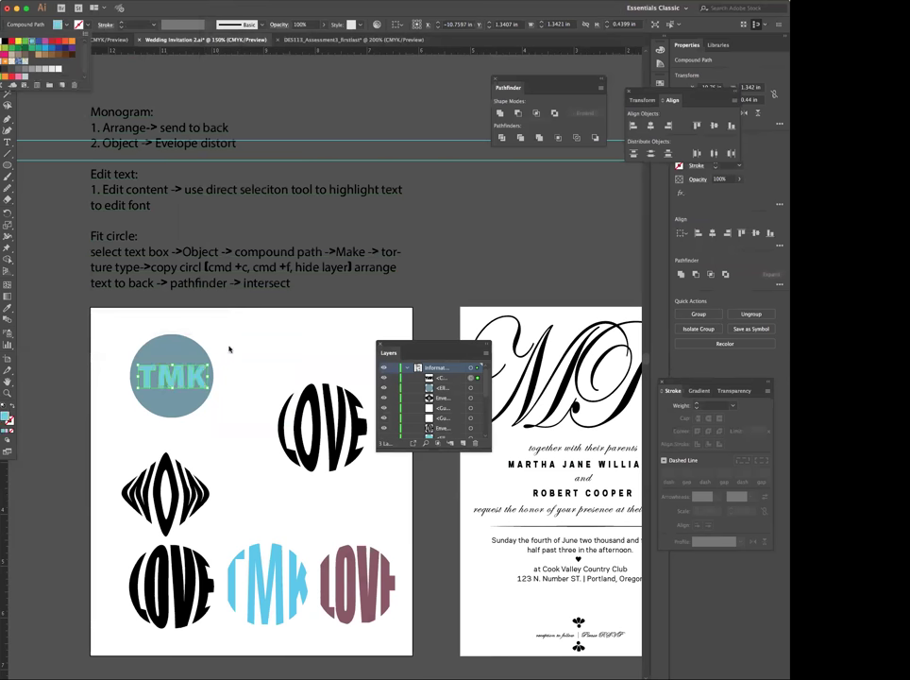
Stretch the TMK compound path vertically to the circle's full height, about 1.61 in, keeping it selected
click(172, 351)
drag(175, 368, 173, 344)
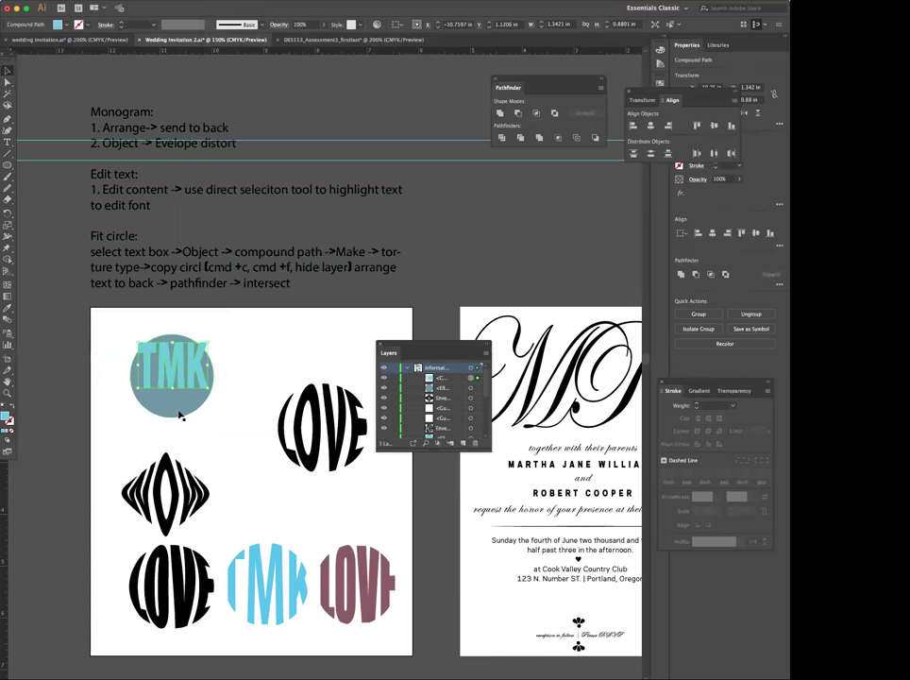
drag(172, 388, 171, 421)
mouse_move(171, 343)
mouse_down()
mouse_move(172, 302)
mouse_move(172, 333)
mouse_up()
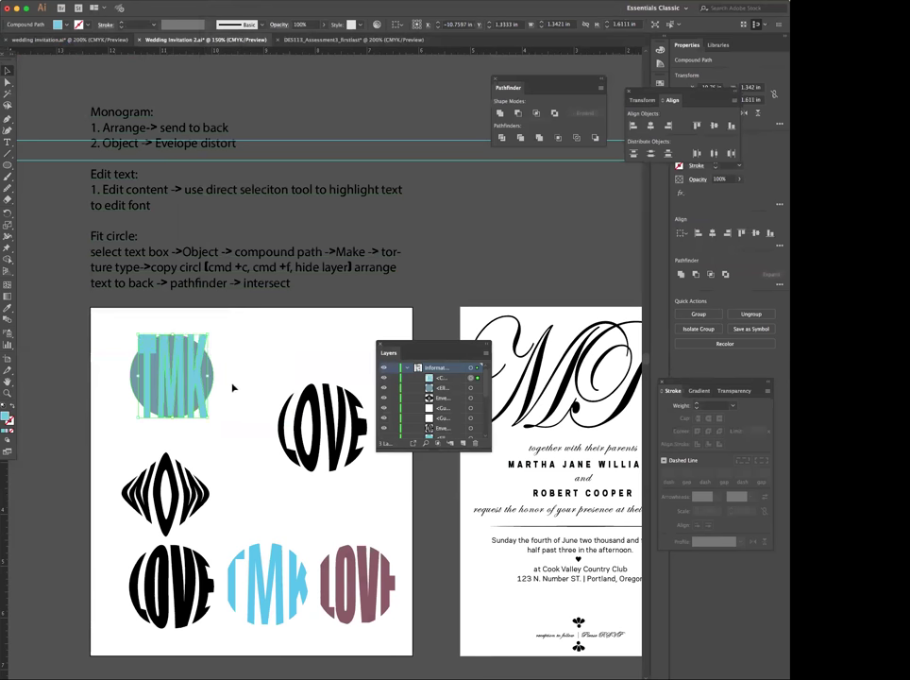
click(232, 386)
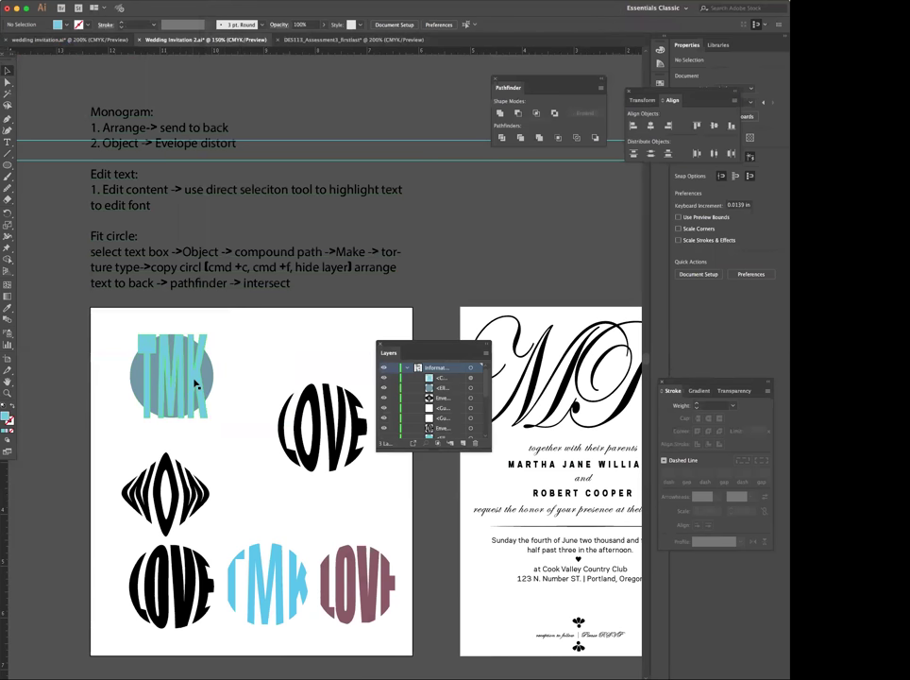
click(194, 384)
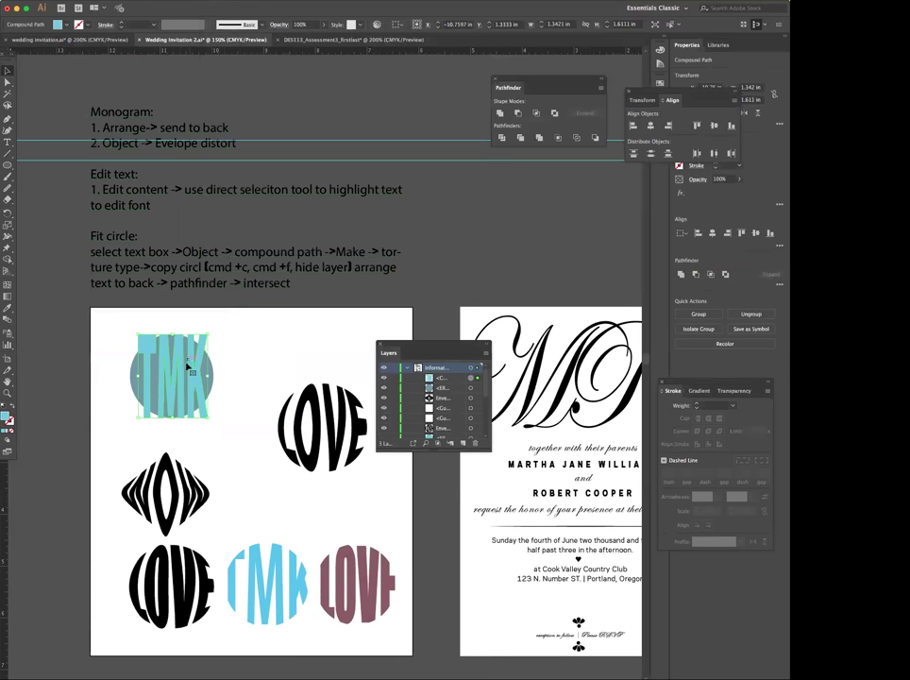
Adjust the width of the TMK compound path to about 1.38 in over the grey-blue circle
drag(207, 376, 212, 376)
drag(138, 376, 131, 377)
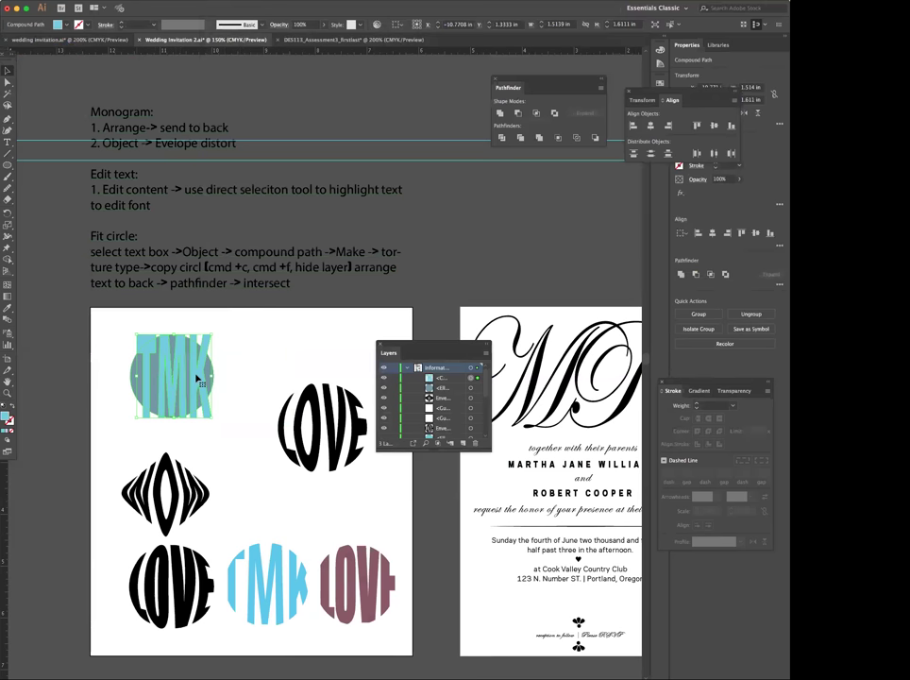
drag(212, 376, 194, 359)
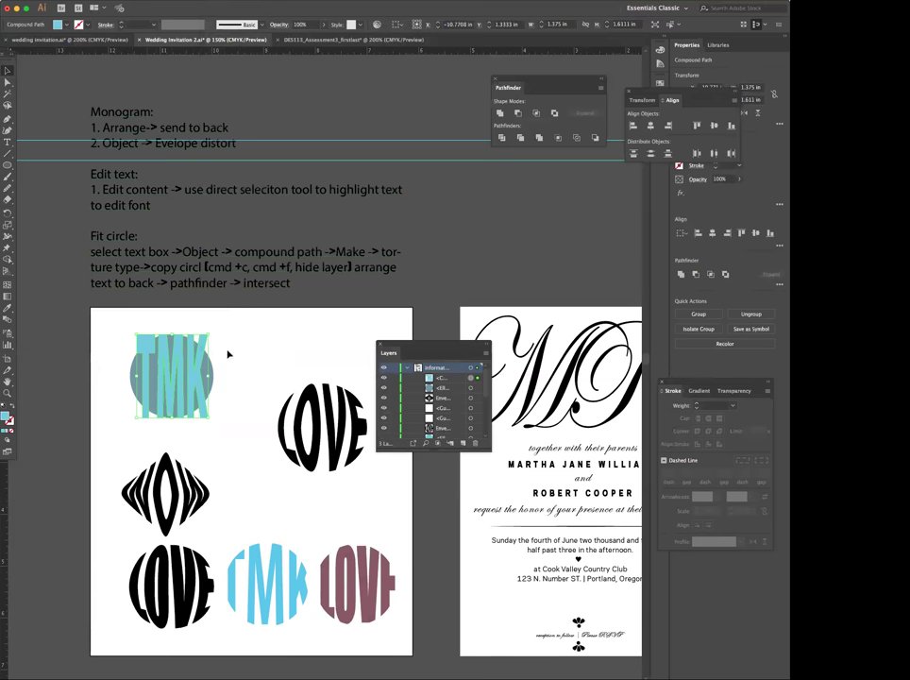
Duplicate the grey-blue circle in place and hide the lower copy
click(213, 374)
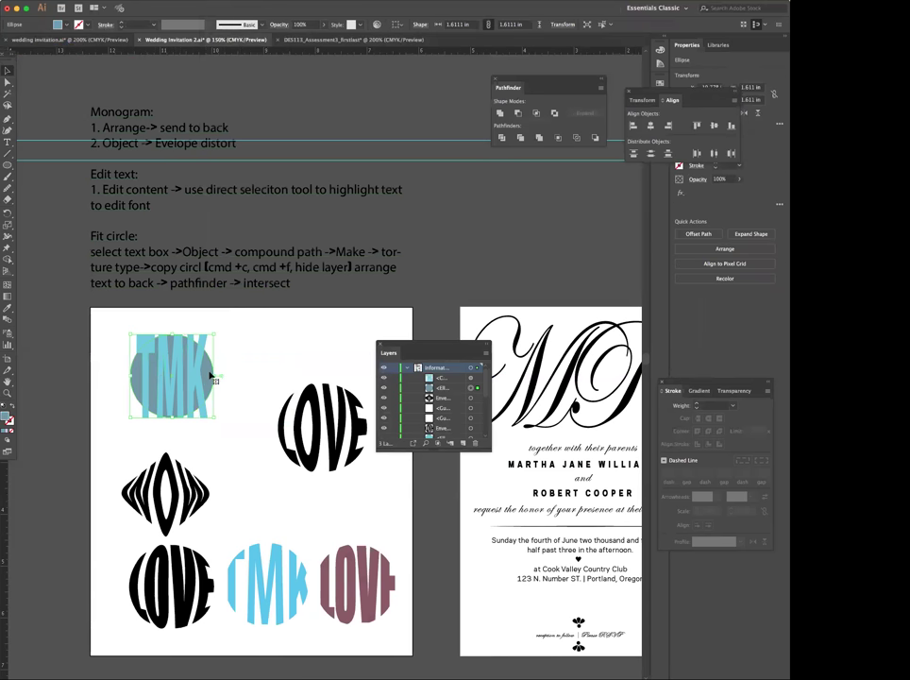
key(super+c)
key(super+f)
click(241, 372)
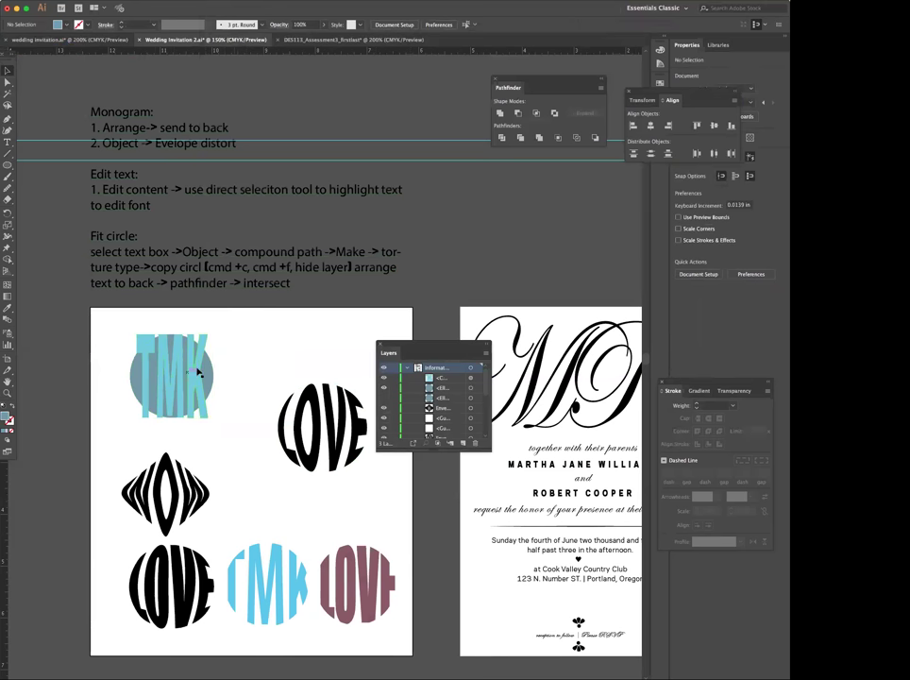
Bring the visible grey-blue circle to the front of the TMK lettering
click(203, 368)
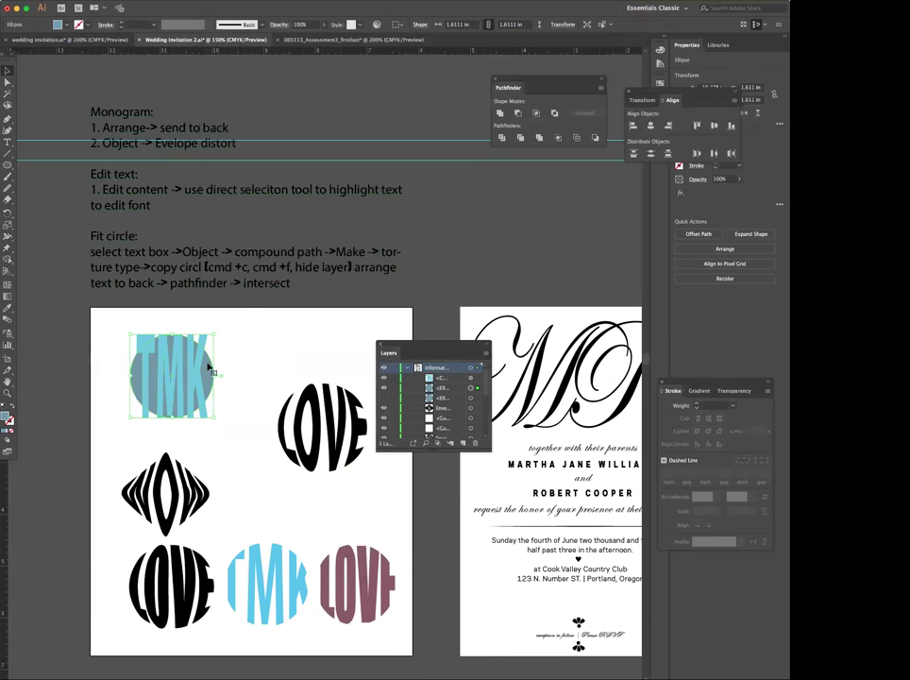
right_click(209, 367)
mouse_move(301, 510)
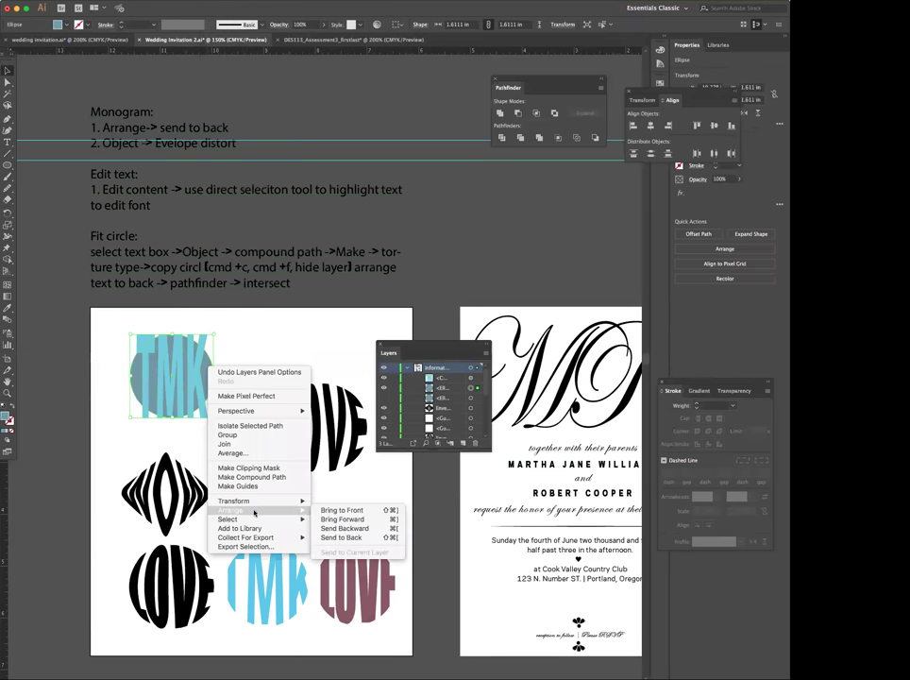
click(359, 510)
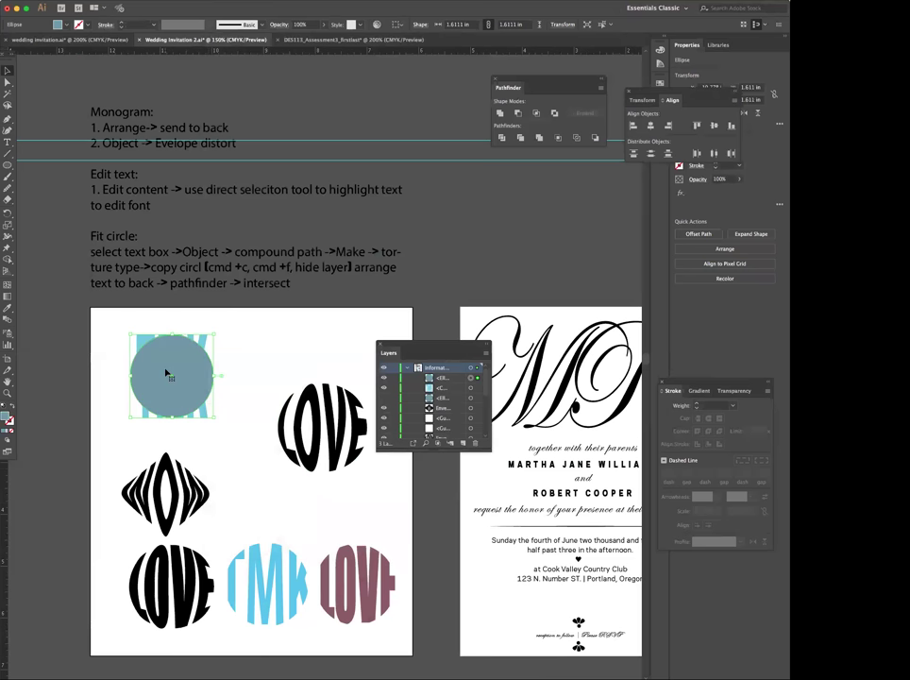
Intersect the TMK compound path with the circle in front of it using Pathfinder, and deselect the result
click(235, 346)
click(182, 362)
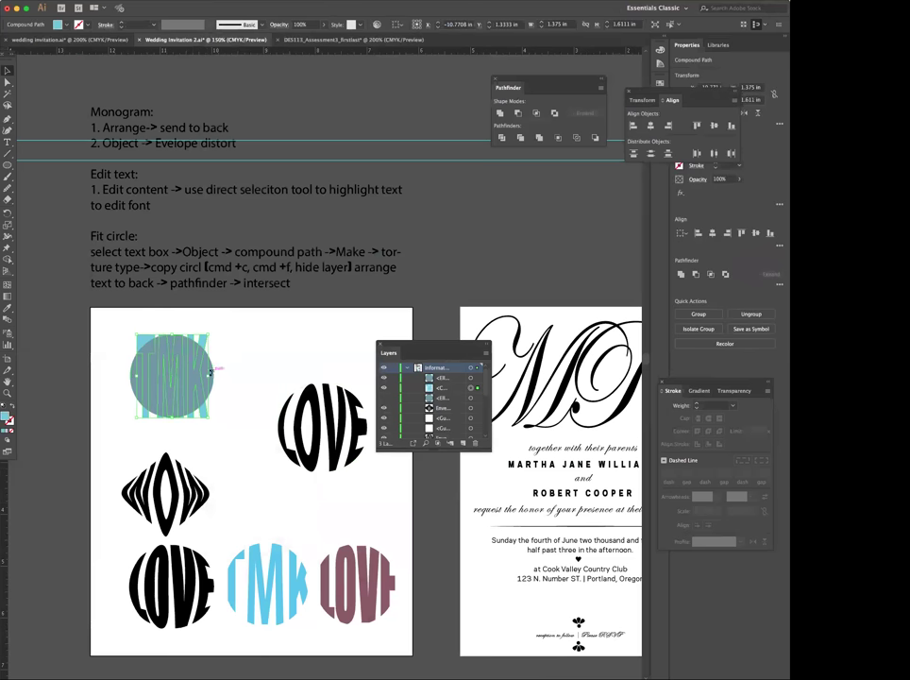
click(536, 114)
click(482, 363)
shift+click(216, 382)
click(536, 113)
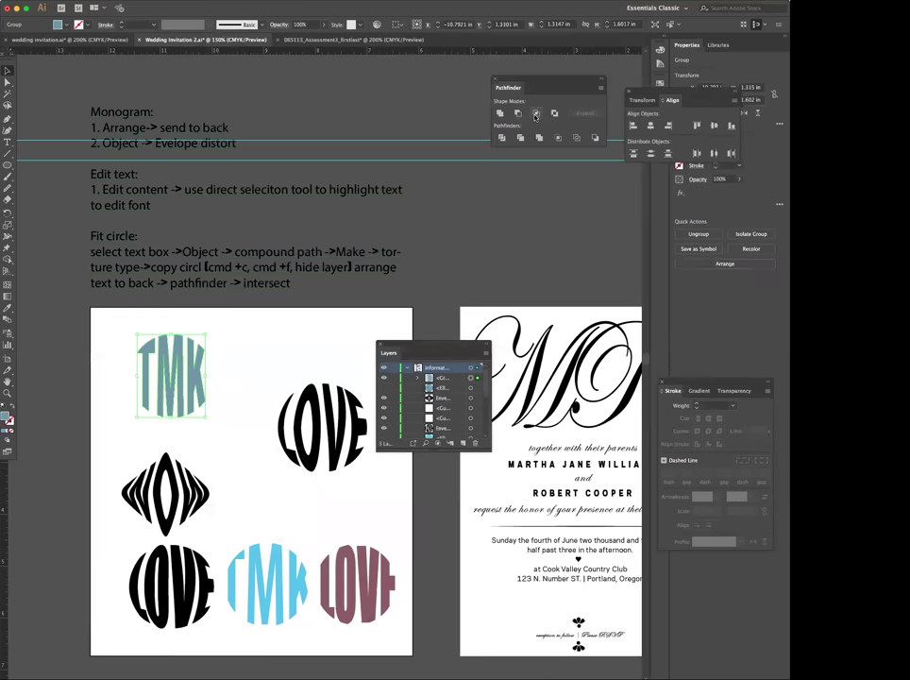
click(250, 342)
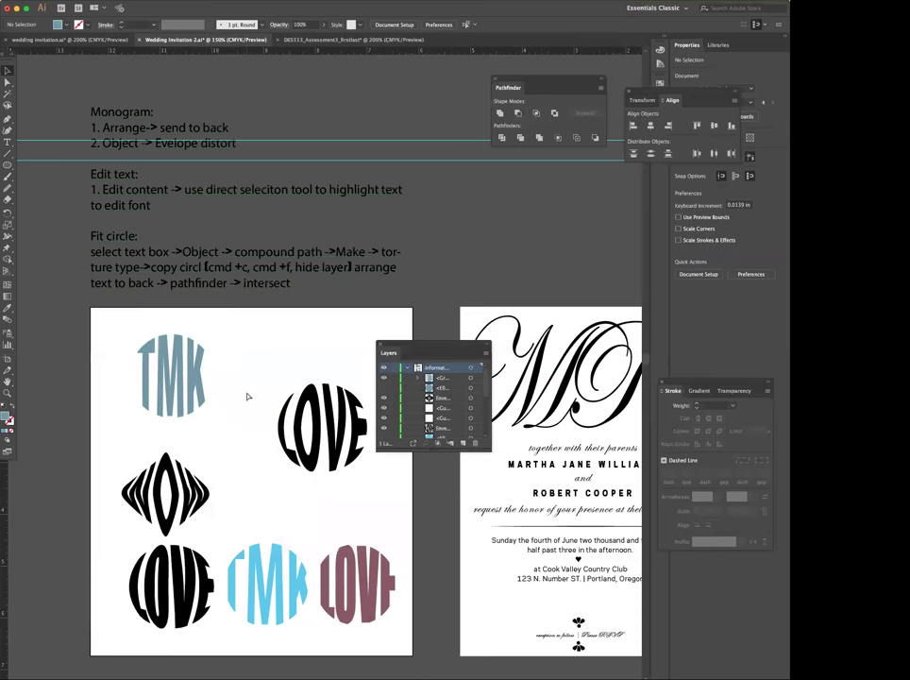
Delete the inner anchor point on the right side of the K with the Pen tool, and undo the deletion
key(super+equal)
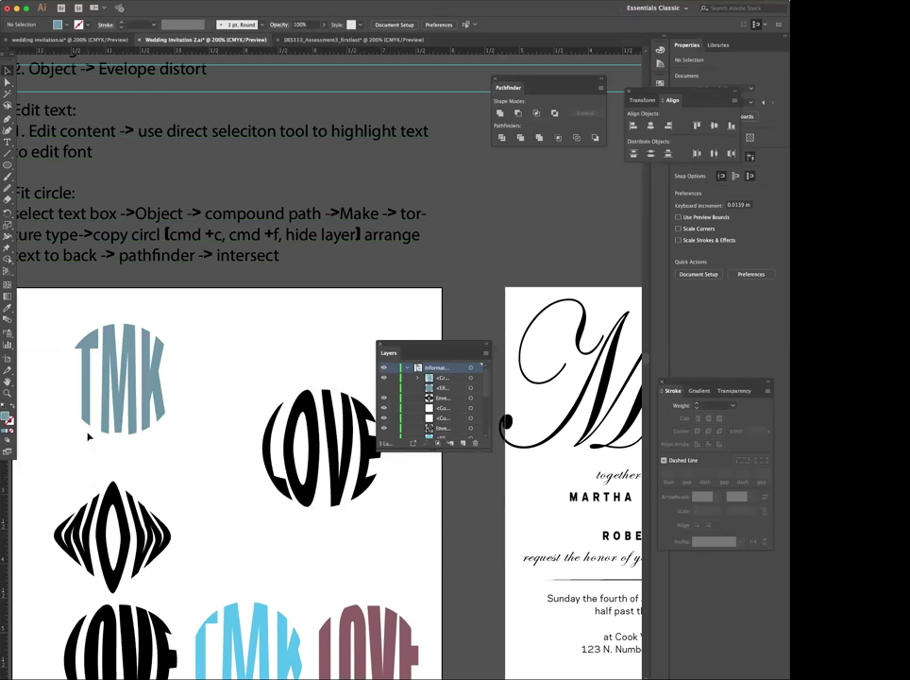
scroll(133, 416, left, 1)
click(162, 379)
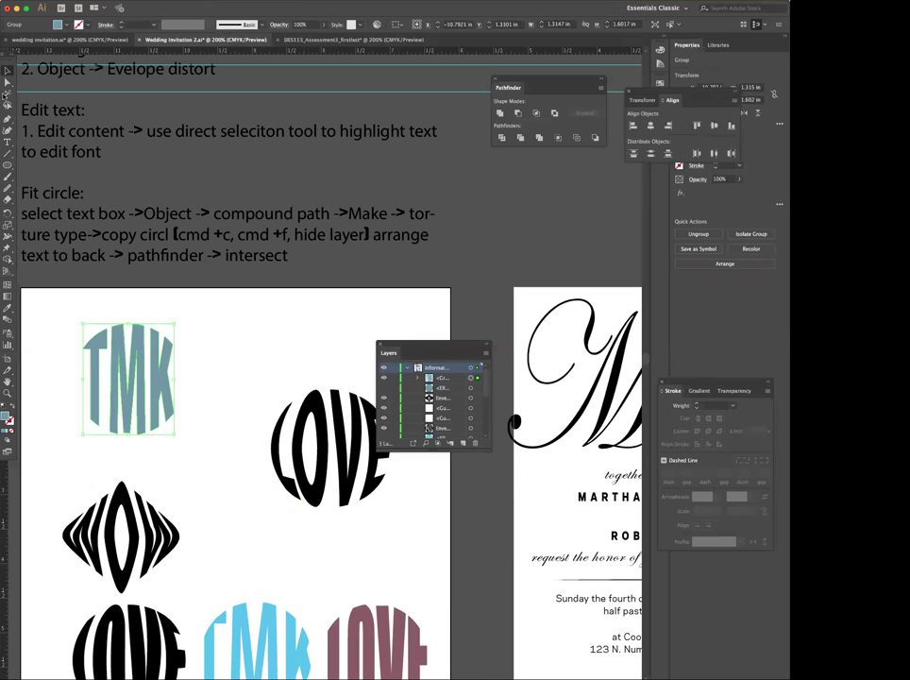
click(7, 82)
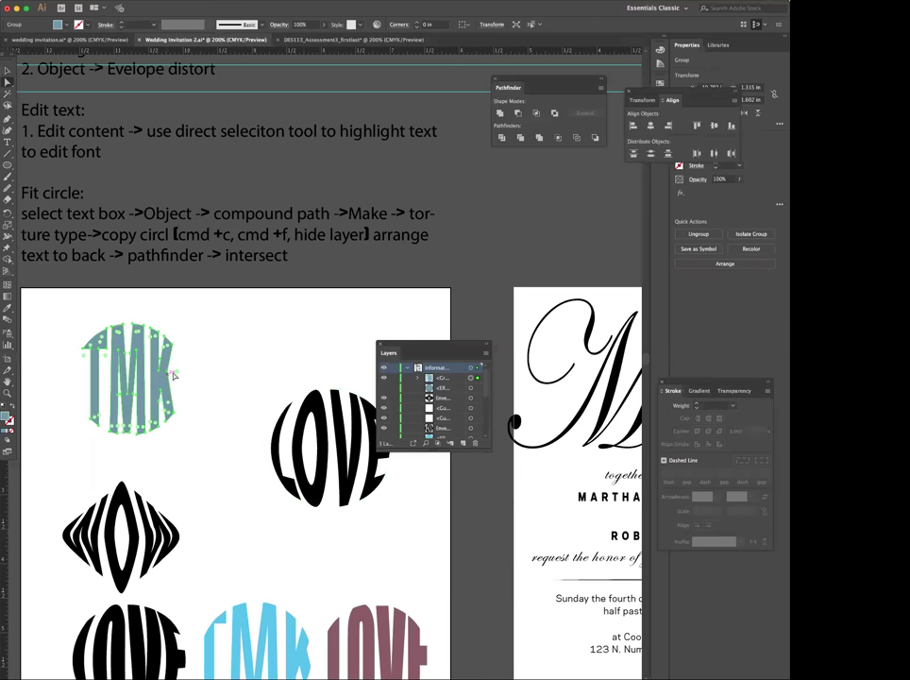
click(7, 119)
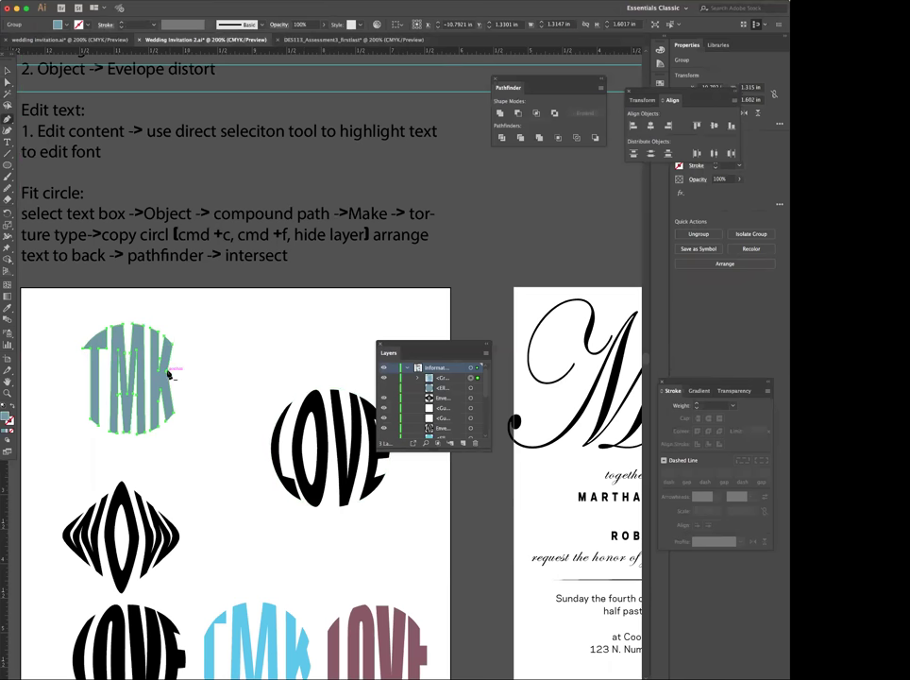
click(169, 374)
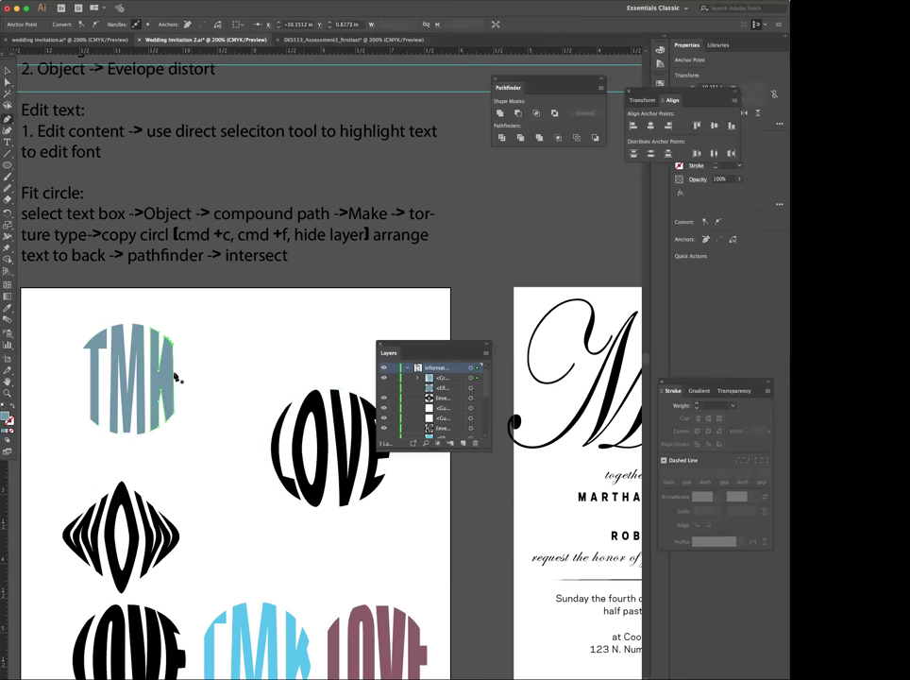
key(super+a)
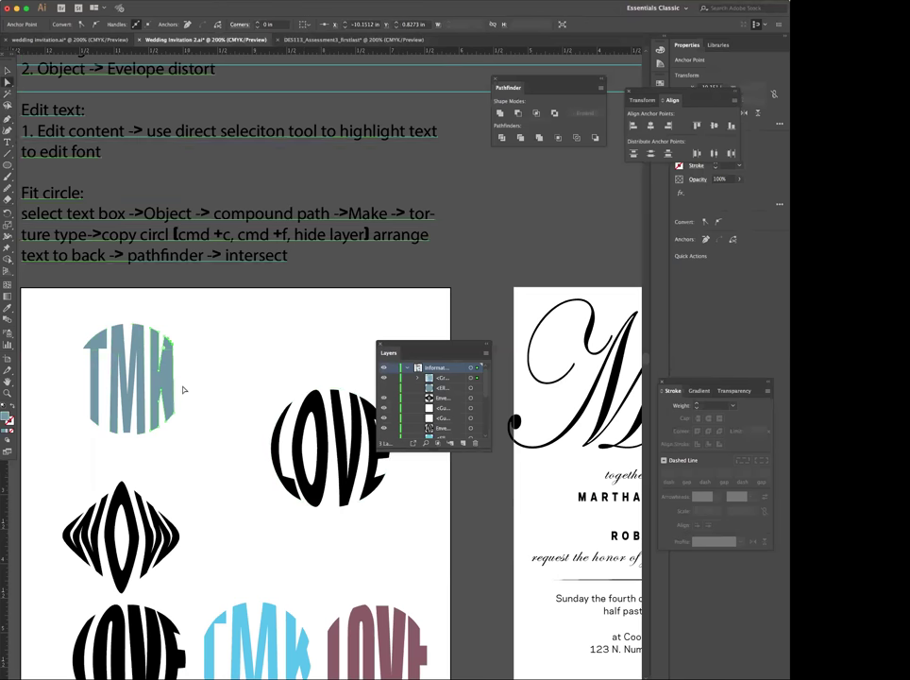
key(super+z)
Reposition the grey-blue TMK monogram and the NOW diamond in a column above the black LOVE circle
drag(169, 375, 188, 368)
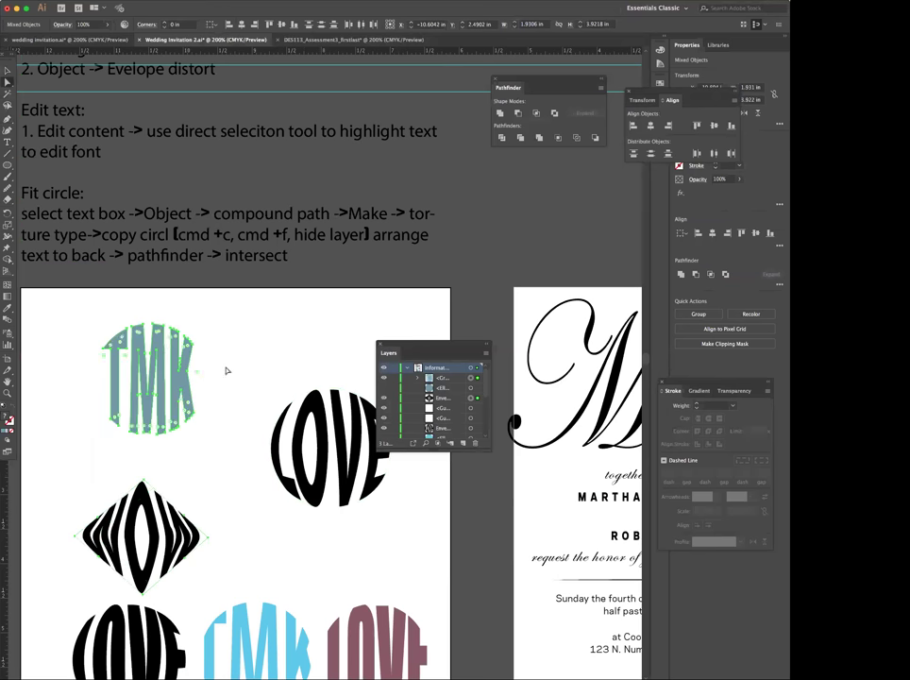
click(226, 371)
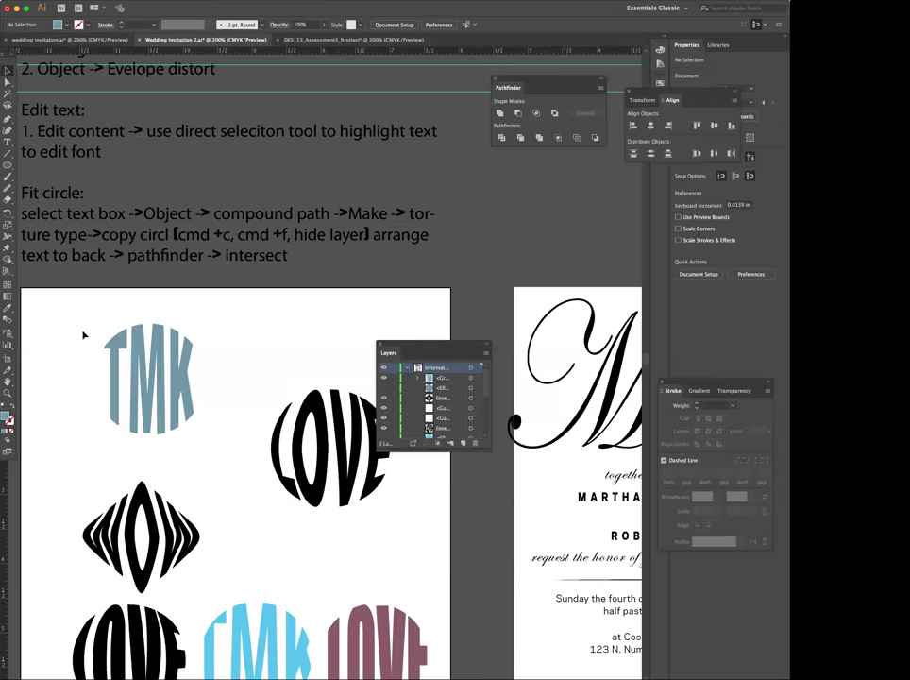
key(super+minus)
key(super+minus)
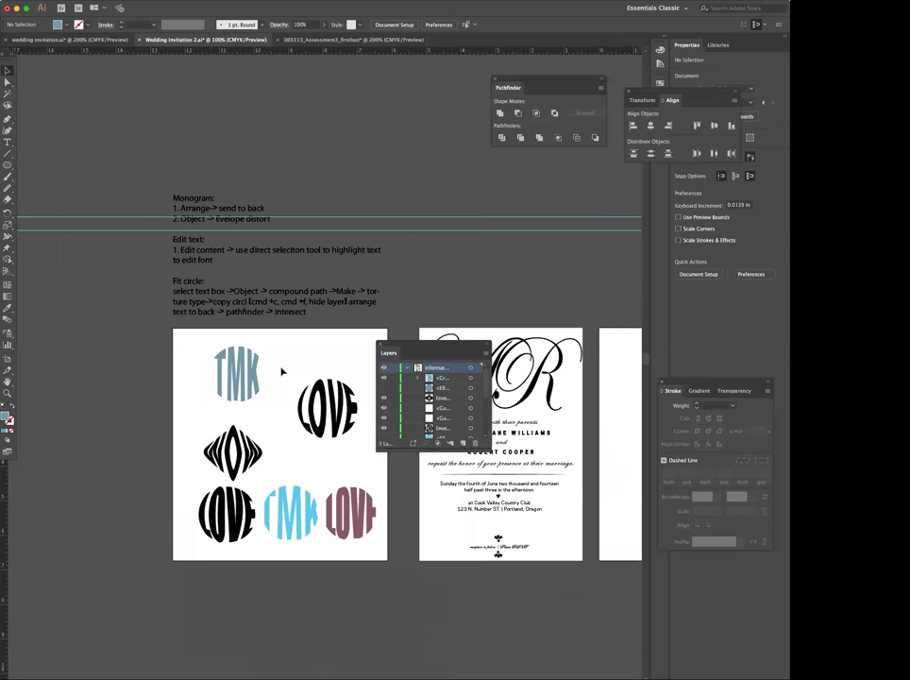
click(252, 393)
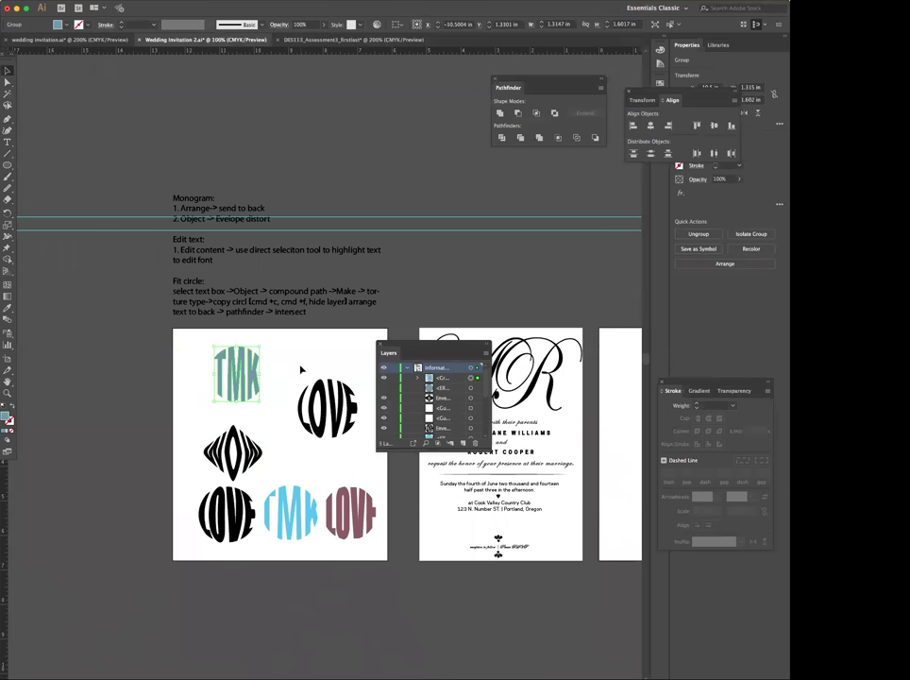
click(302, 370)
mouse_move(252, 378)
mouse_down()
mouse_move(242, 386)
mouse_move(247, 378)
mouse_up()
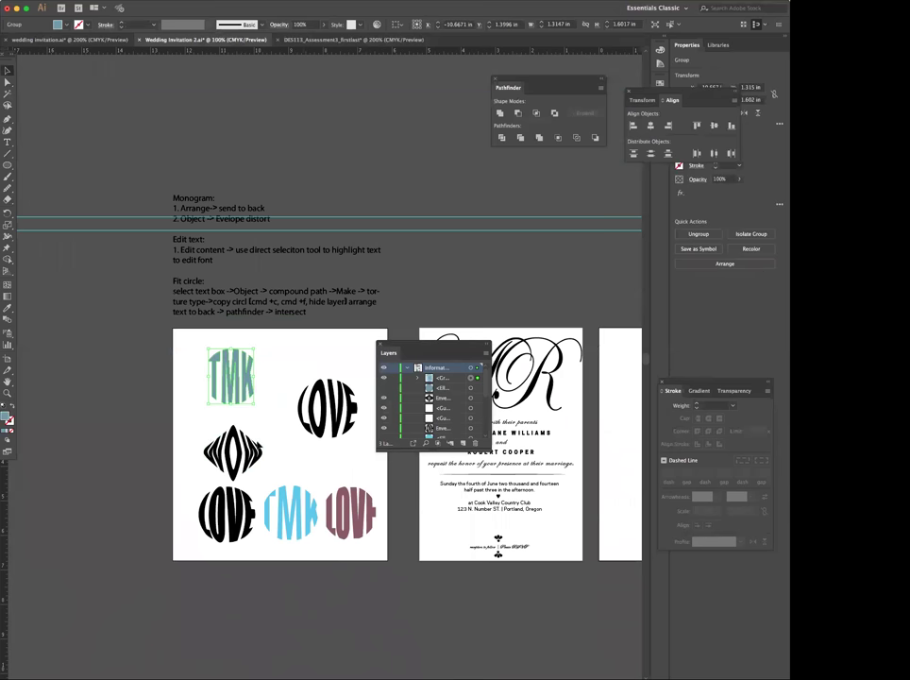
drag(253, 444, 230, 446)
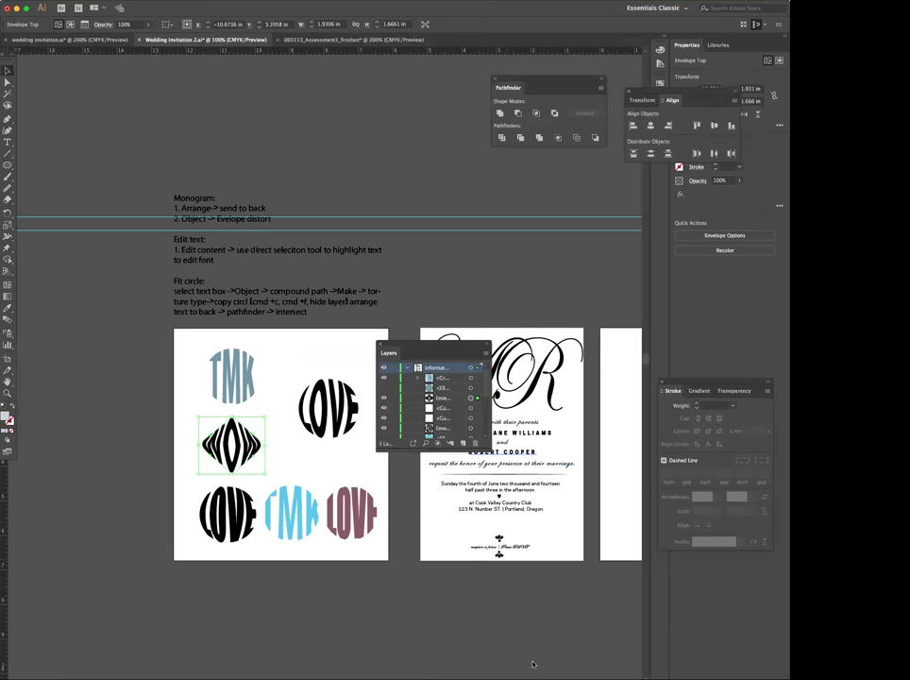
Switch to the blank whiteboard and add the text "10 min break!" to it
key(Tab)
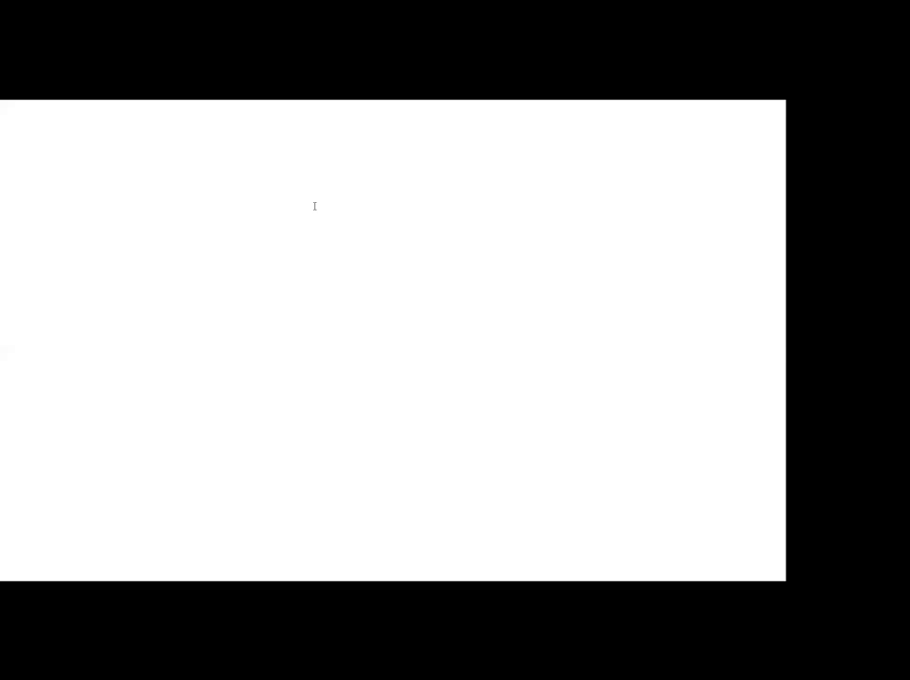
click(314, 206)
text(10 min break!)
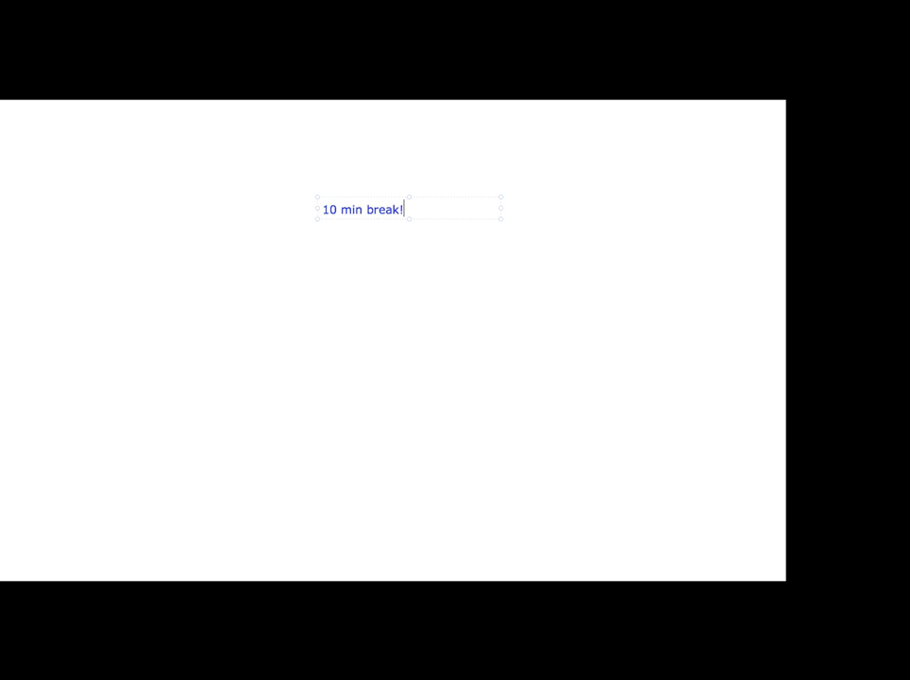
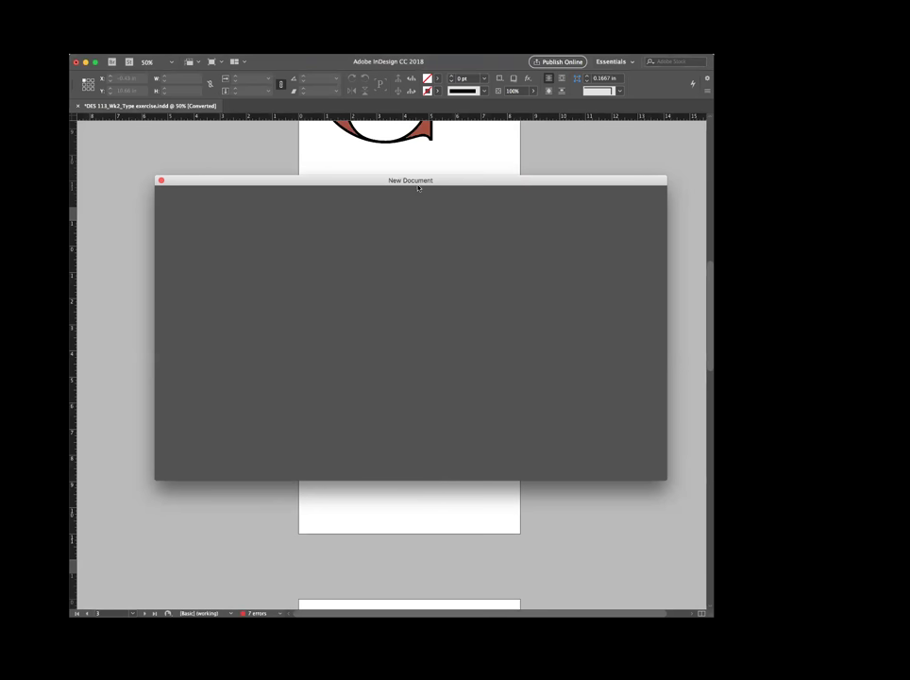
Switch to InDesign and name the new 8.5 x 11 in document DES113_Assessment3_firstlast
drag(417, 185, 425, 189)
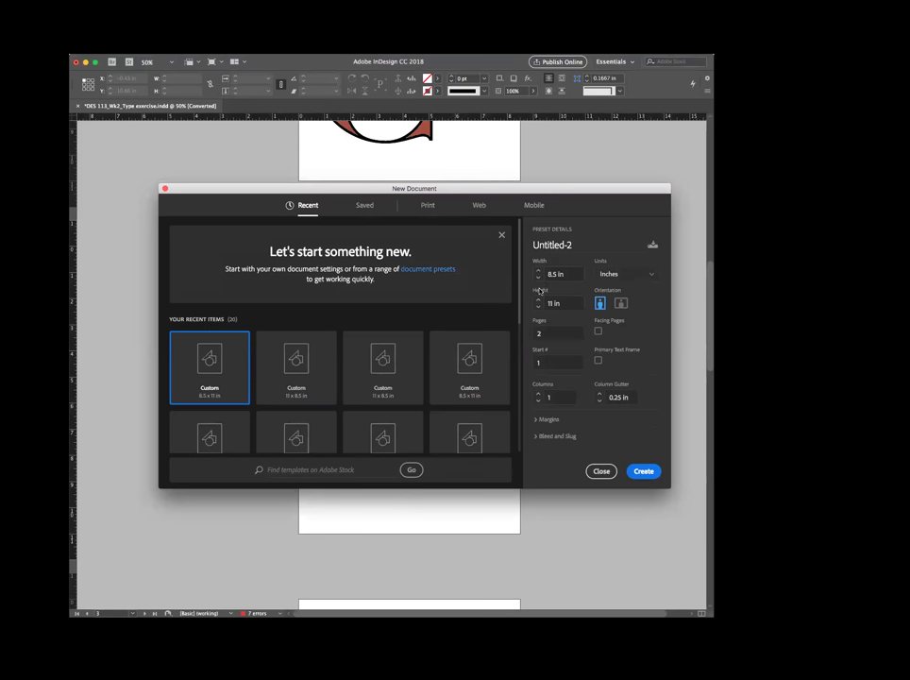
triple_click(544, 245)
text(DES113_Assessment3_firstlast)
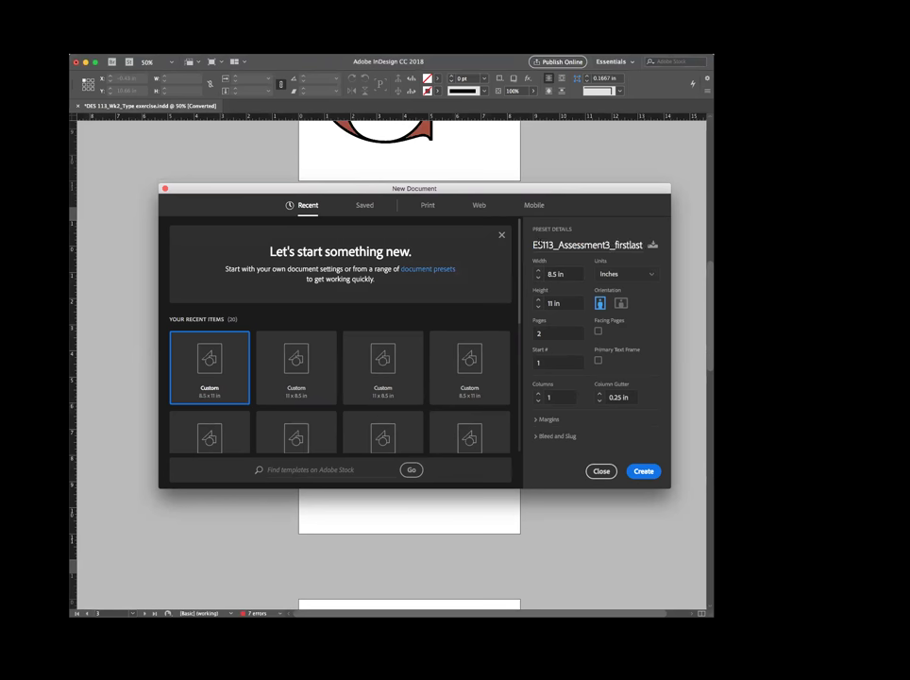
Unlink the margins, set the bottom margin to 0.75 in, and create the document with three columns and a bleed
click(541, 416)
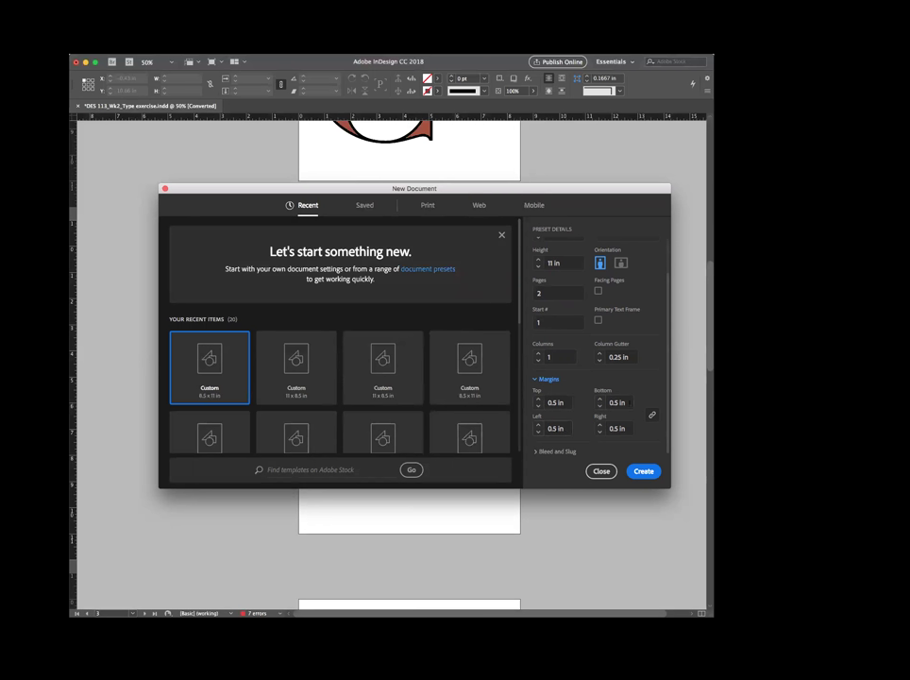
click(651, 415)
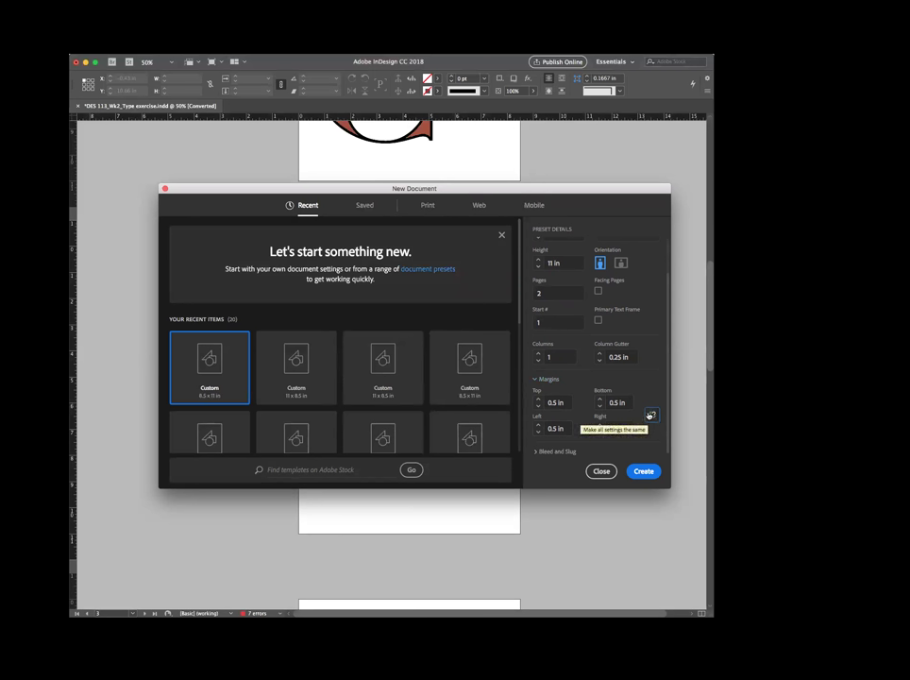
click(616, 403)
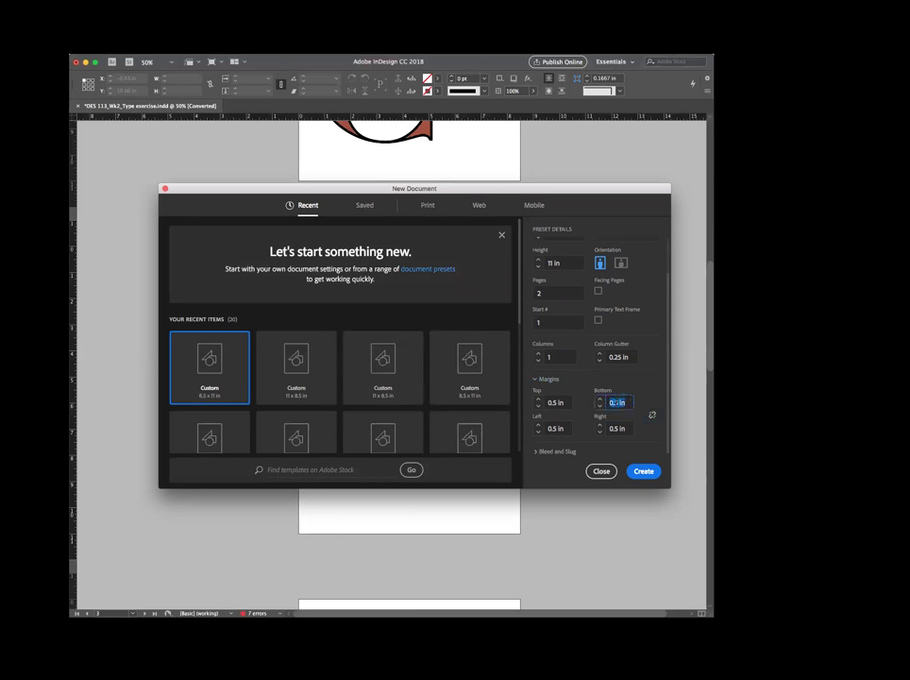
click(616, 402)
text(7)
click(640, 474)
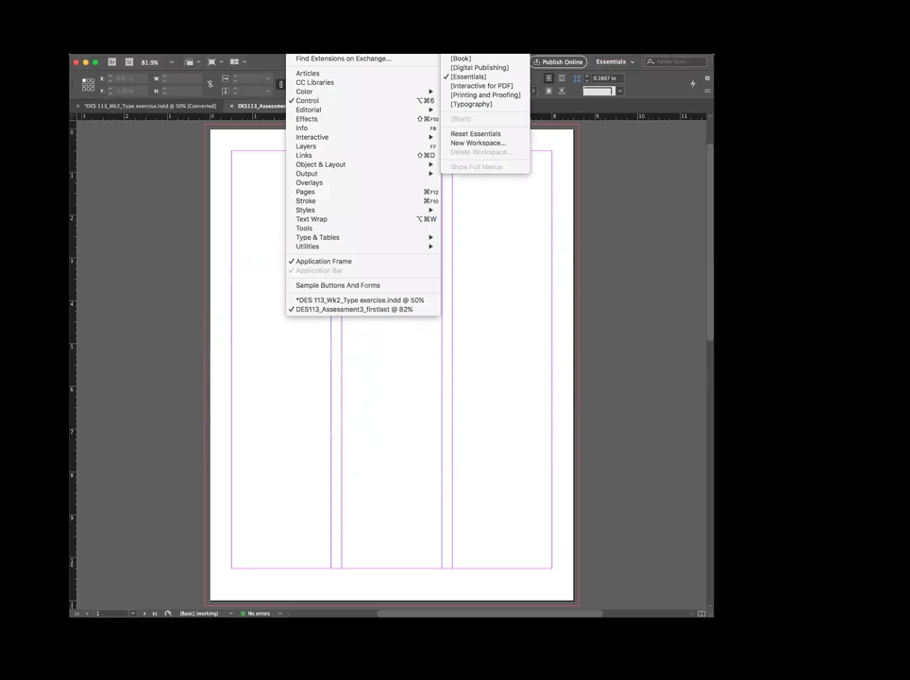
Switch to the Advanced workspace and move the Tools panel beside the page
click(470, 51)
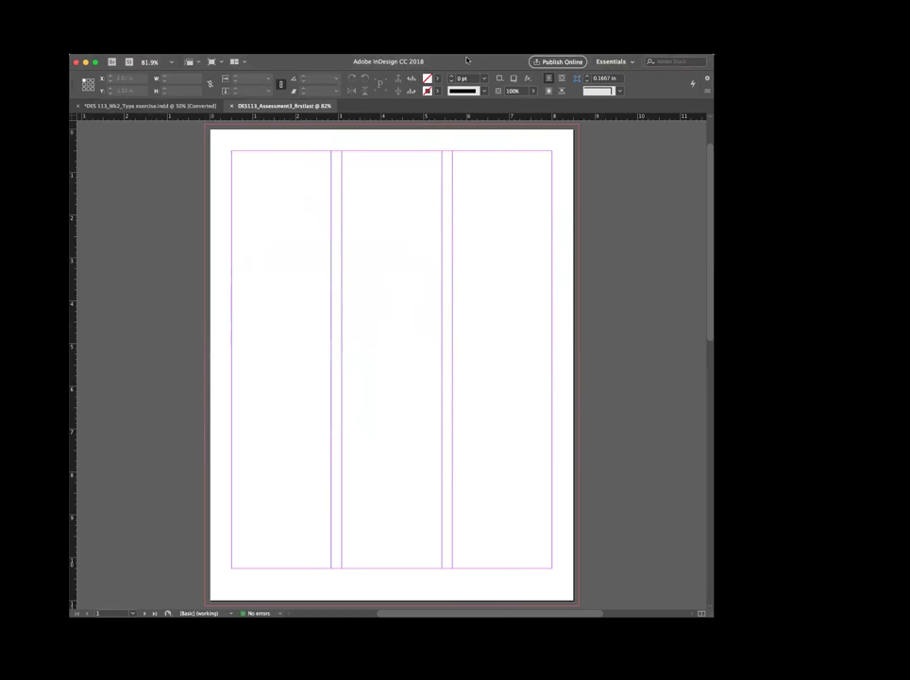
drag(79, 111, 123, 135)
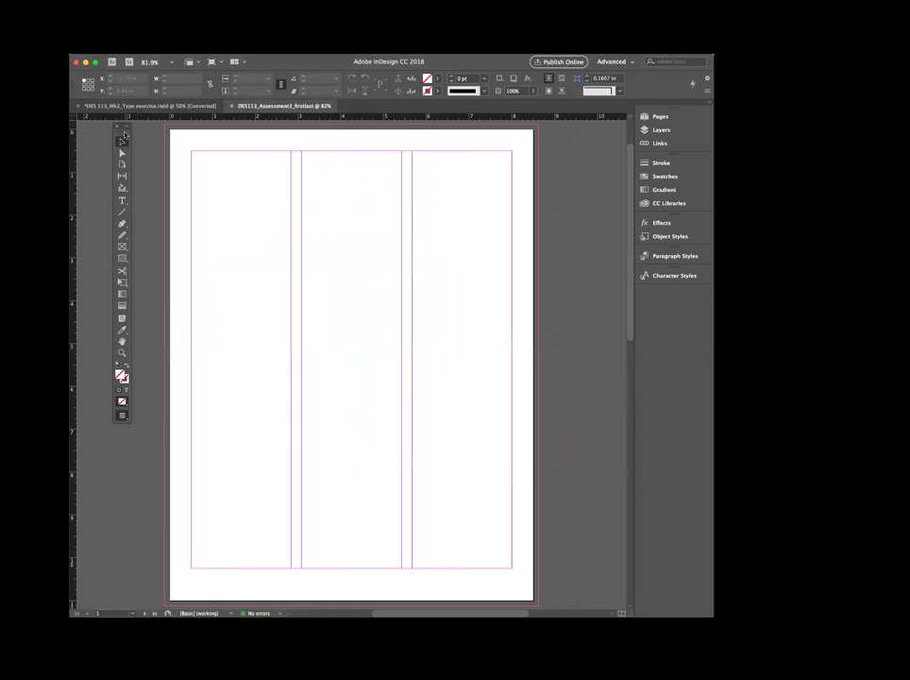
Draw a text frame about 8.15 in tall filling the first column's width from about 2 in down to the bottom margin
click(122, 201)
key(t)
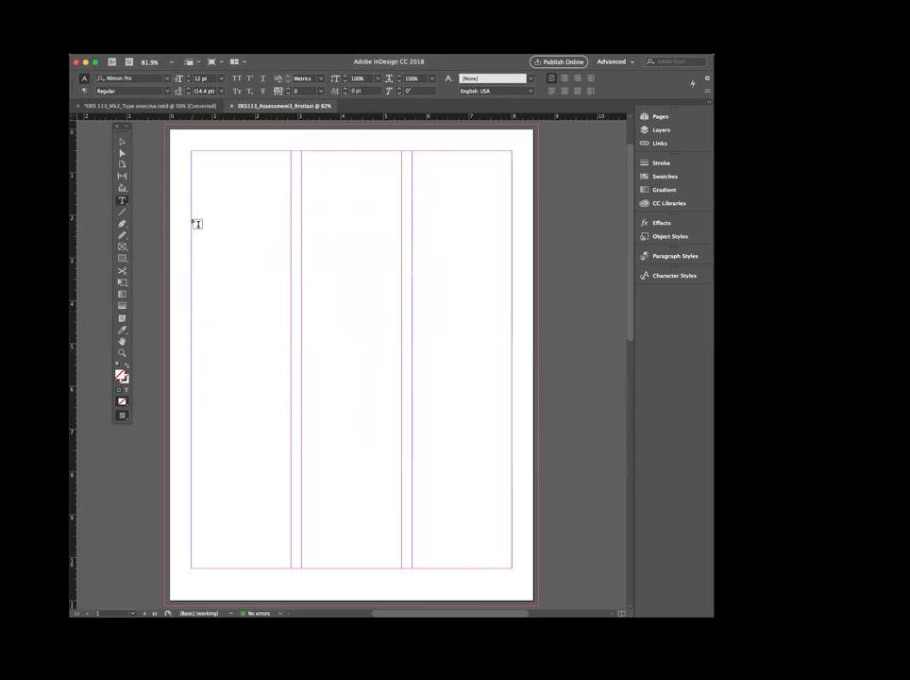
drag(194, 220, 292, 567)
drag(292, 569, 290, 568)
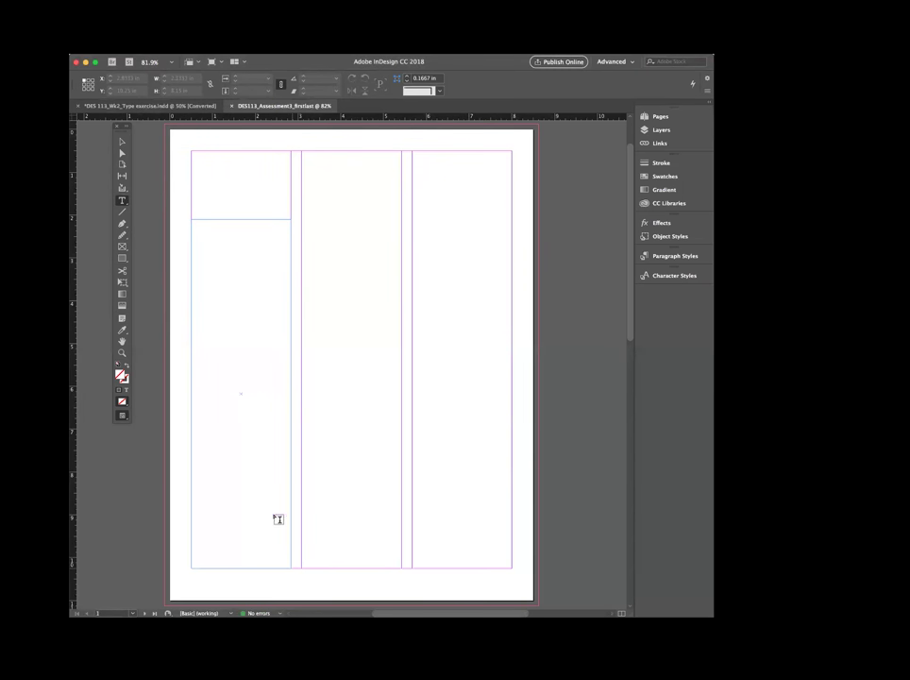
Duplicate the first column's text frame into the second and third columns at the same height
click(121, 142)
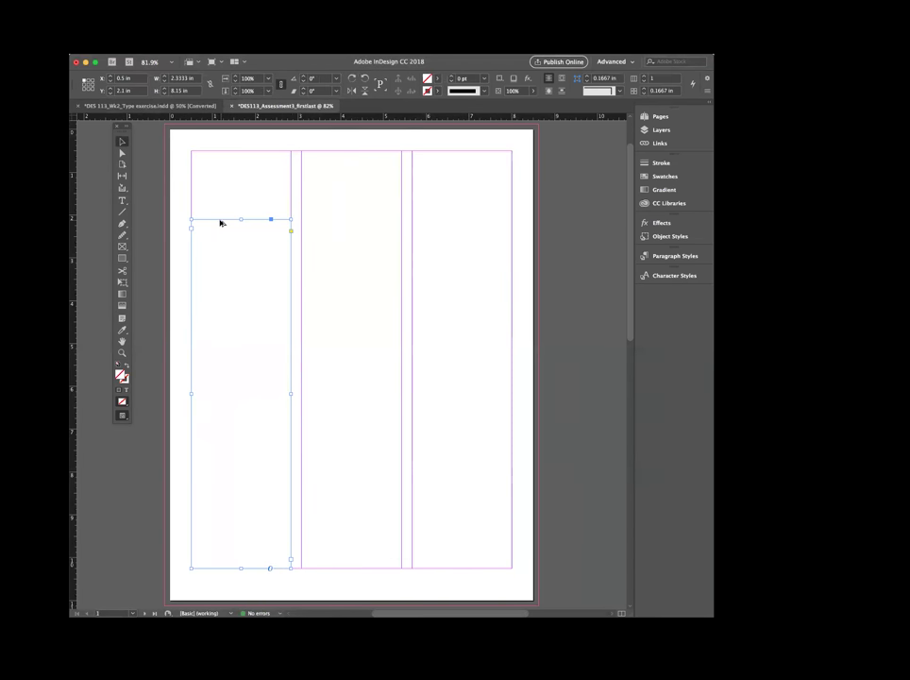
drag(213, 220, 430, 221)
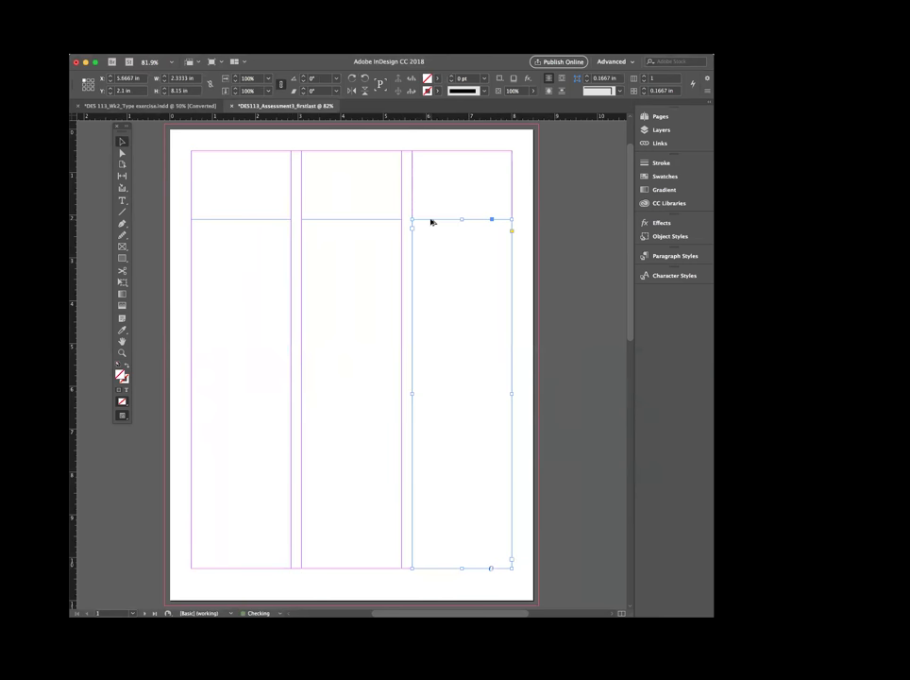
click(365, 256)
click(449, 255)
click(276, 257)
key(super+shift+z)
key(super+shift+z)
click(253, 253)
click(339, 254)
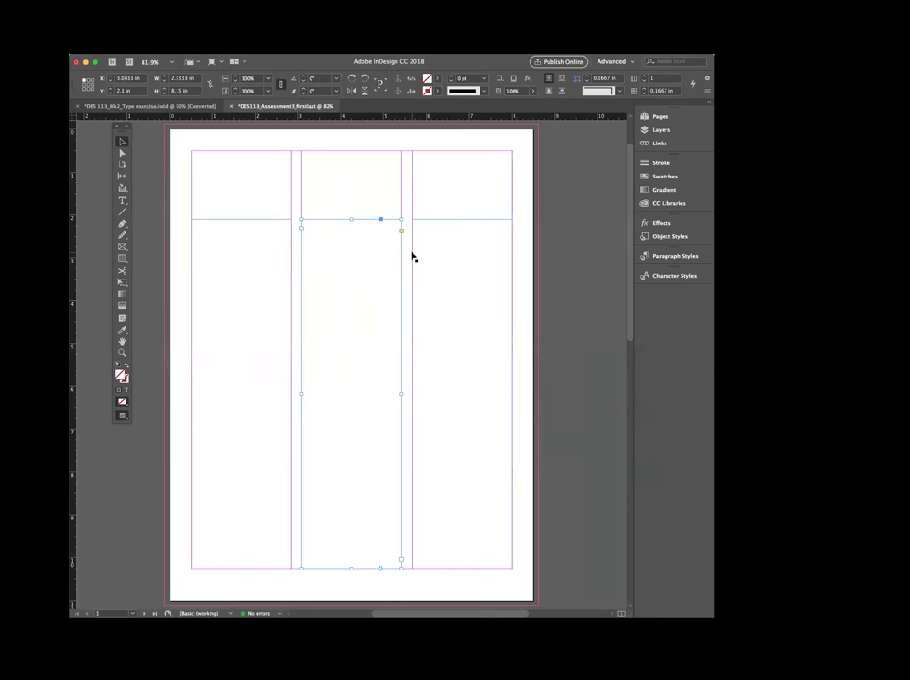
Thread the first column's text frame into the second column's frame
key(super+shift+a)
click(268, 366)
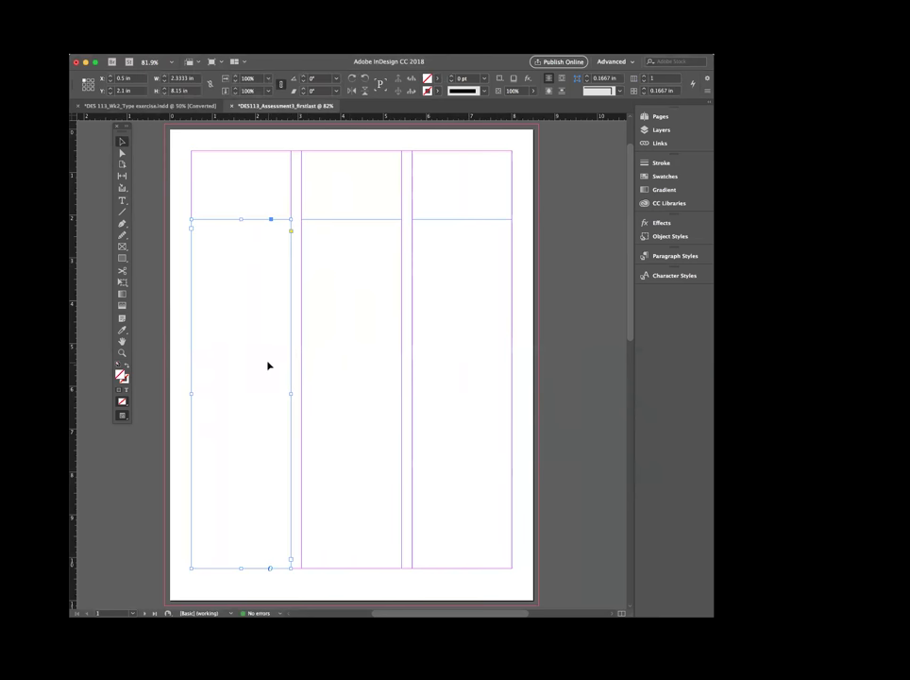
key(super+=)
key(super+=)
key(super+=)
scroll(323, 378, down, 10)
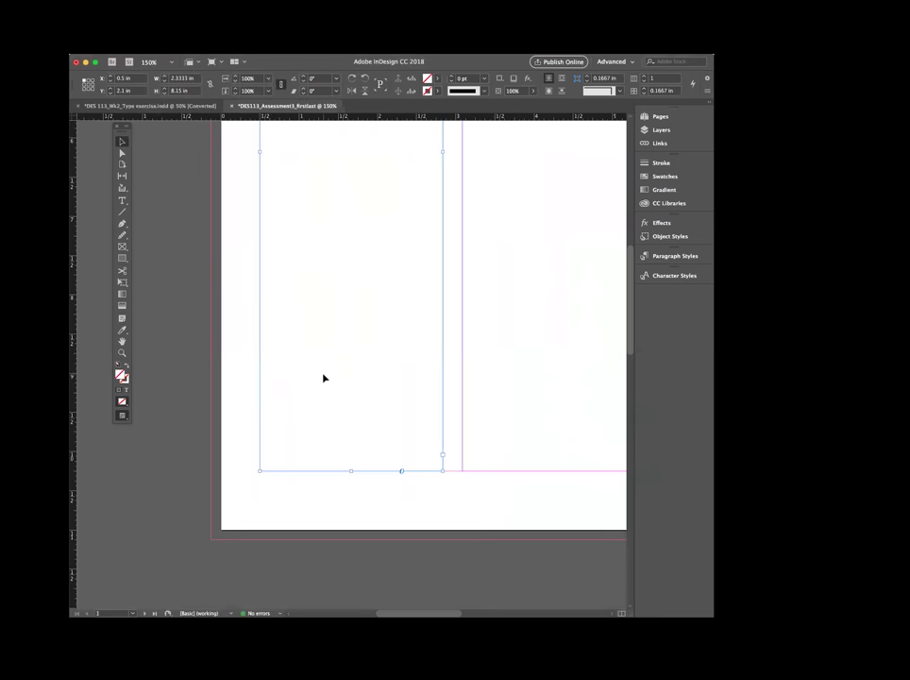
scroll(323, 378, right, 3)
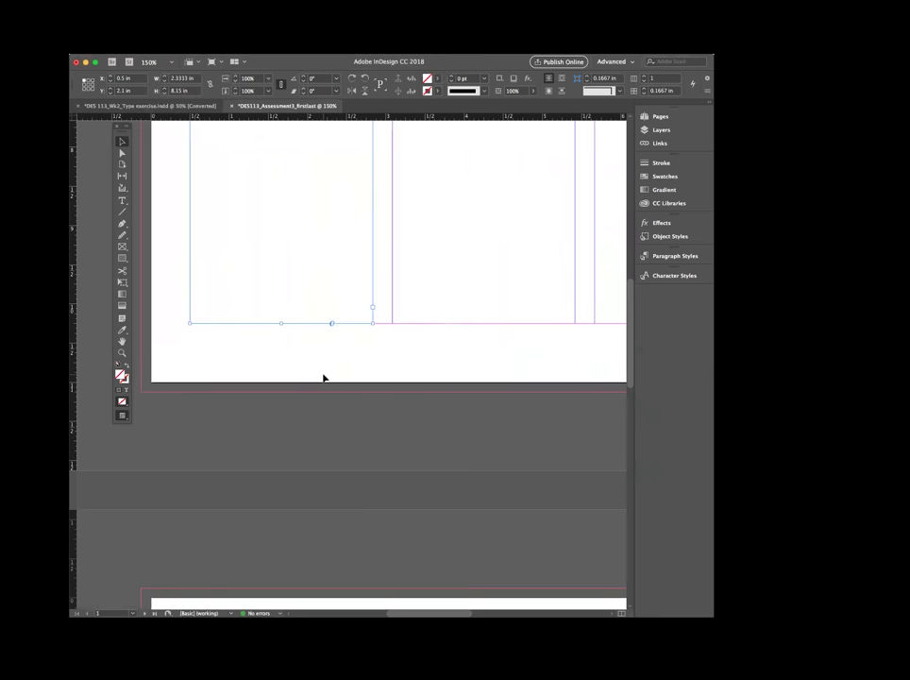
click(373, 309)
click(429, 259)
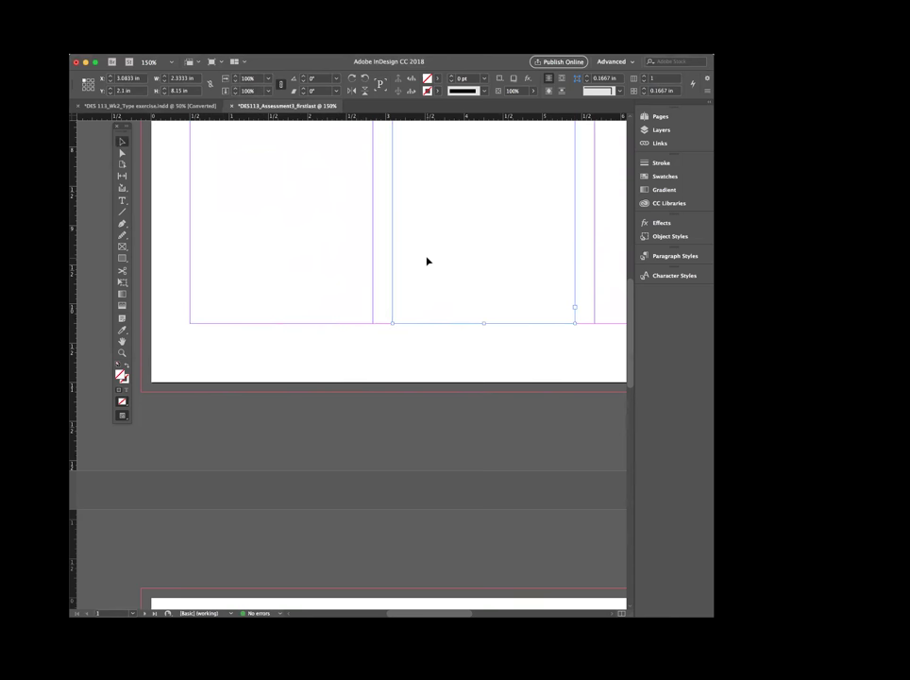
Thread the second column's text frame into the third column's frame and deselect it
scroll(427, 260, right, 5)
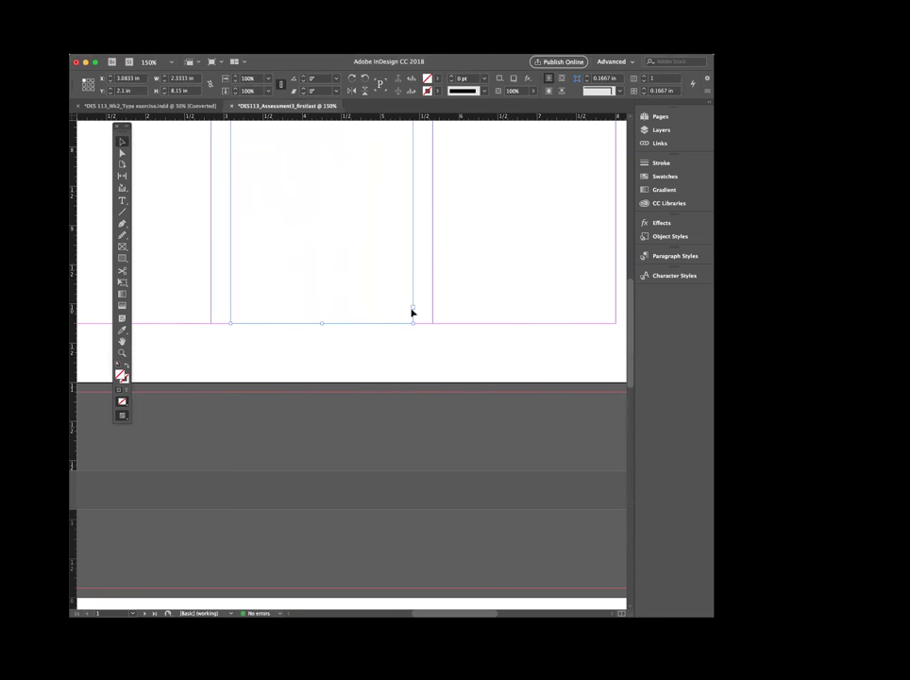
click(413, 308)
click(518, 213)
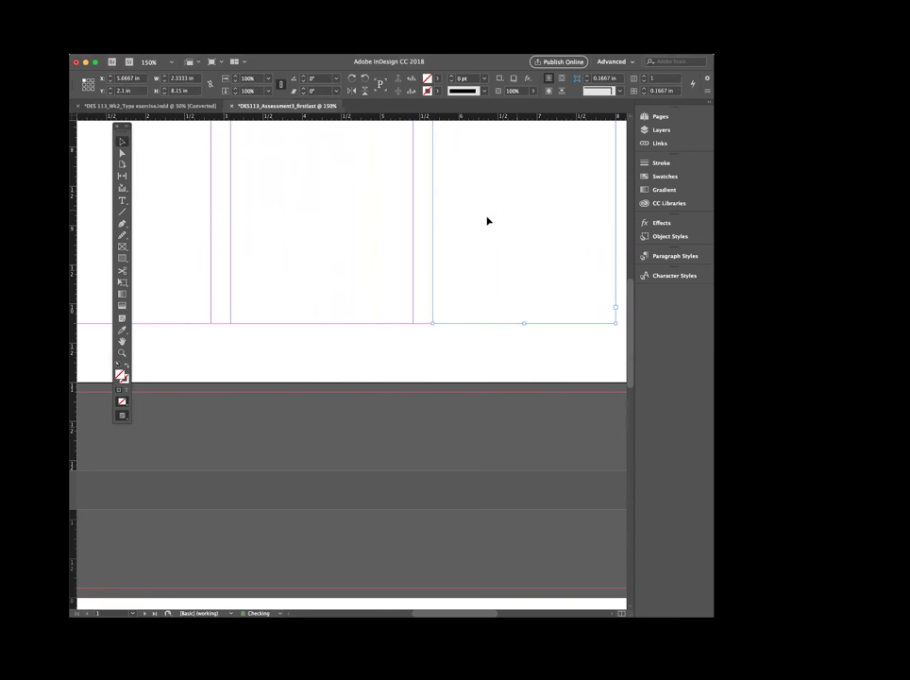
click(483, 346)
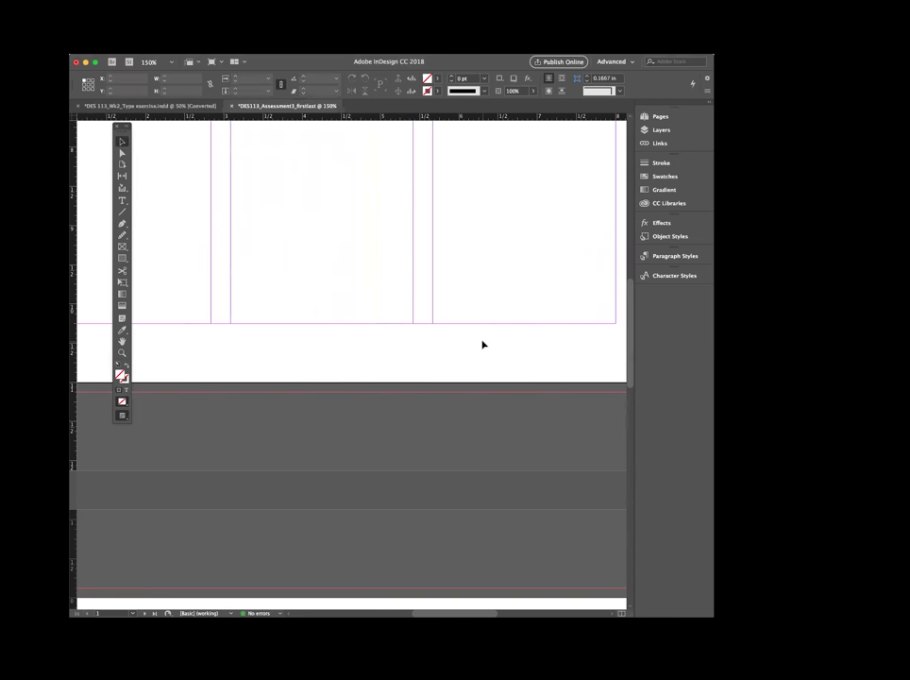
Select all three column frames and show their text threads
key(super+minus)
key(super+minus)
key(super+minus)
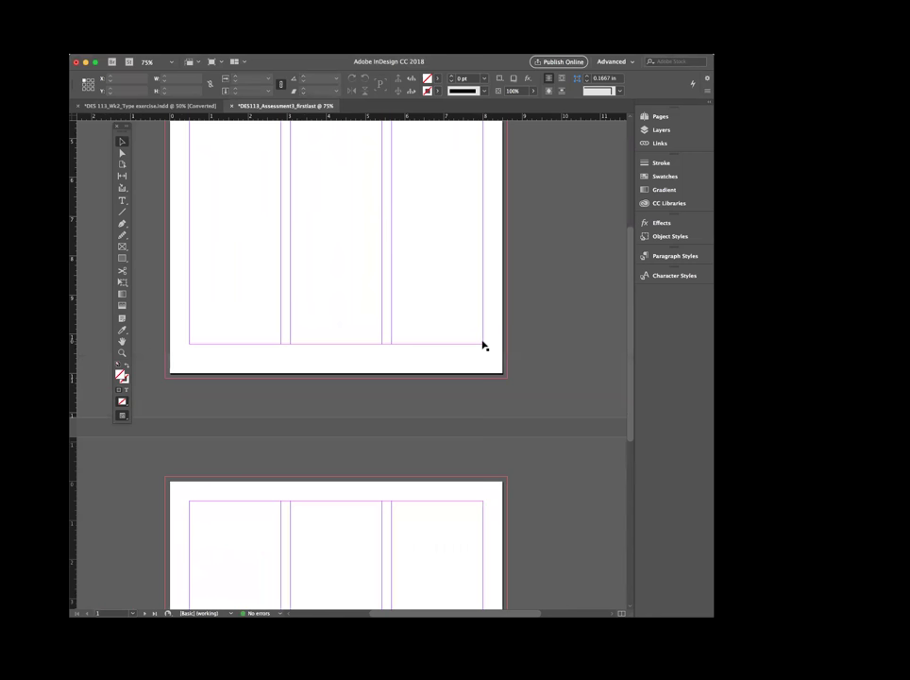
scroll(482, 346, up, 3)
drag(520, 298, 173, 311)
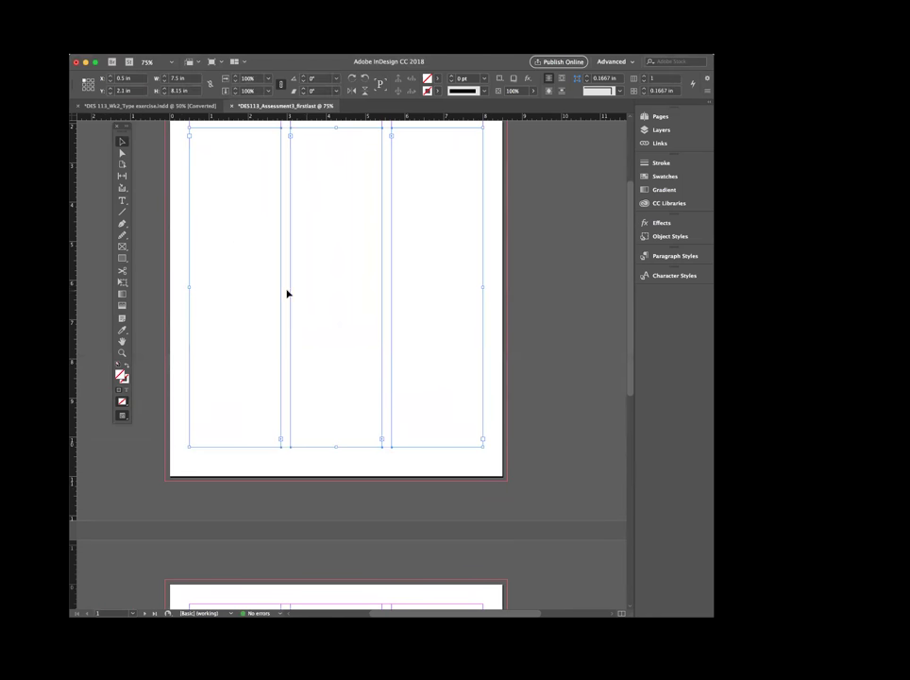
scroll(274, 269, up, 2)
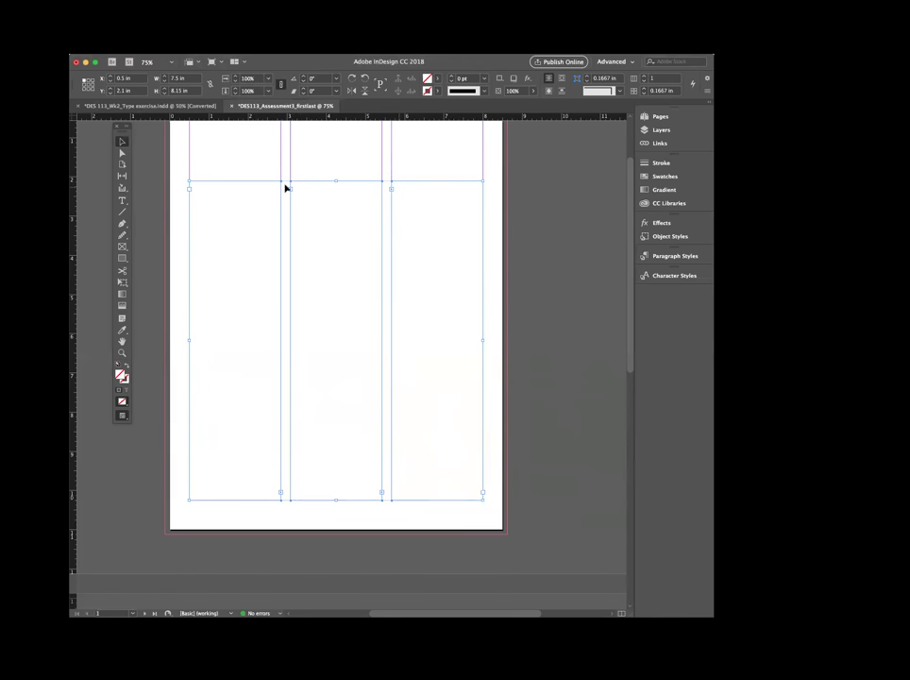
click(275, 49)
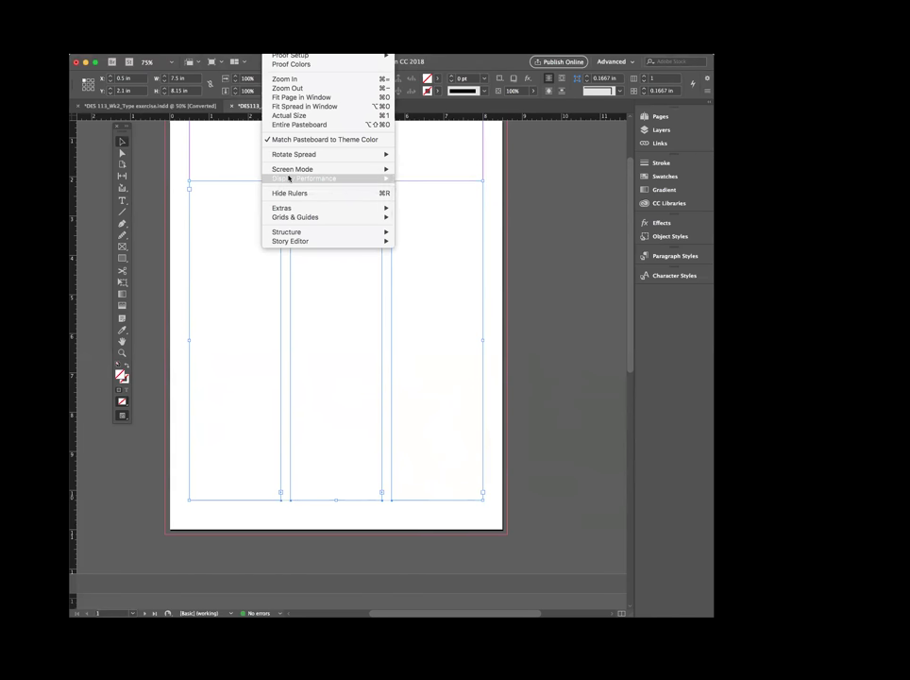
mouse_move(287, 177)
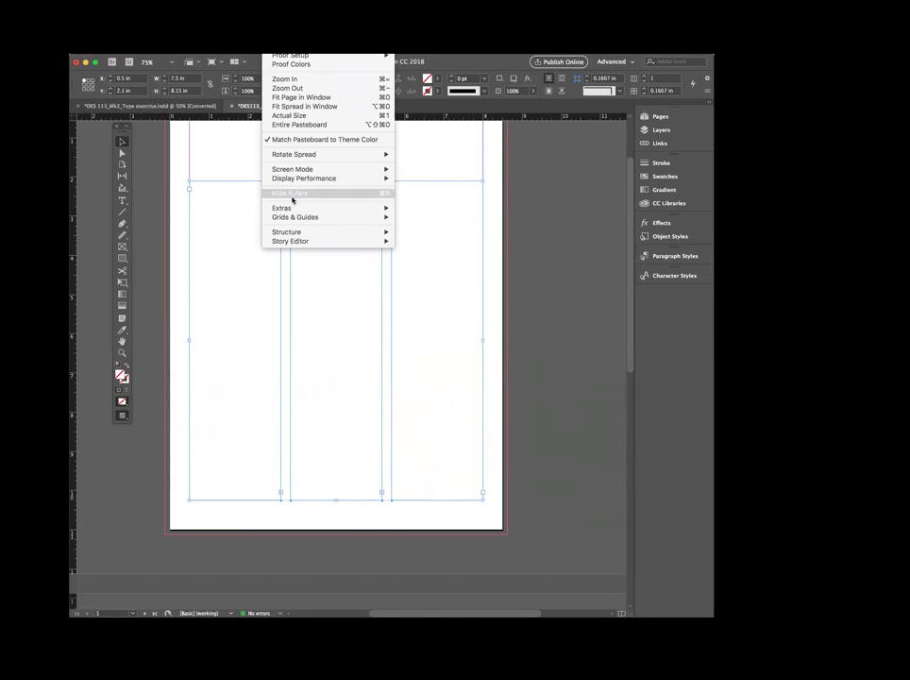
mouse_move(290, 219)
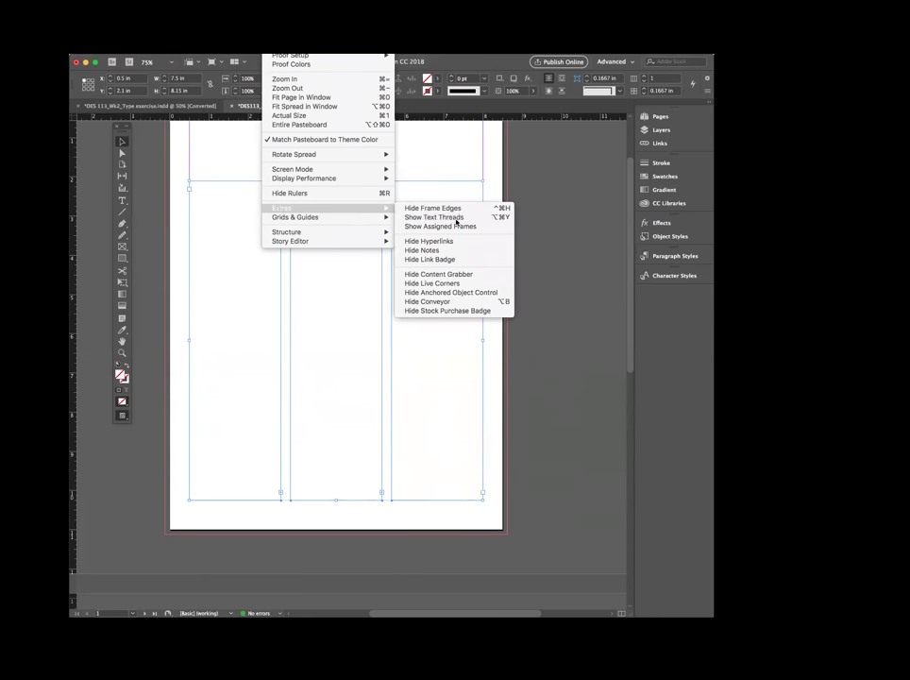
click(456, 222)
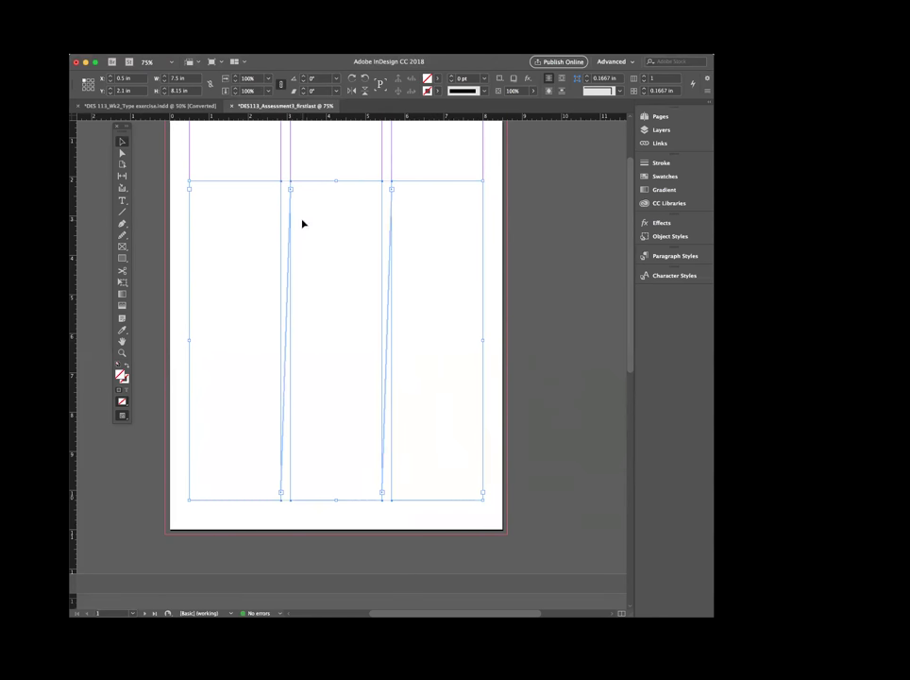
click(520, 287)
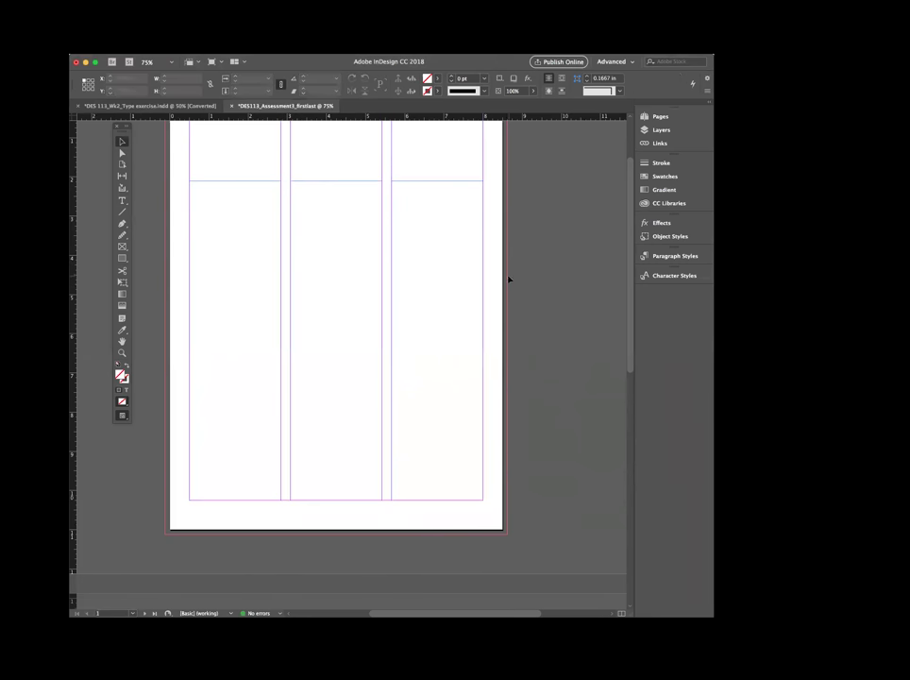
Hide the text threads of the three column frames again and deselect the frames
drag(182, 259, 184, 257)
click(276, 47)
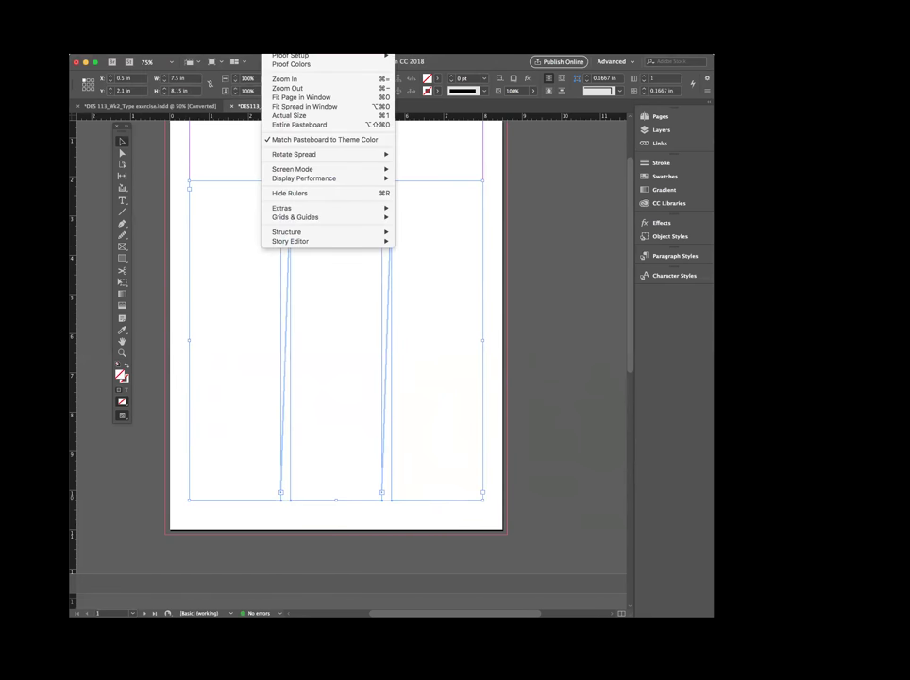
mouse_move(293, 207)
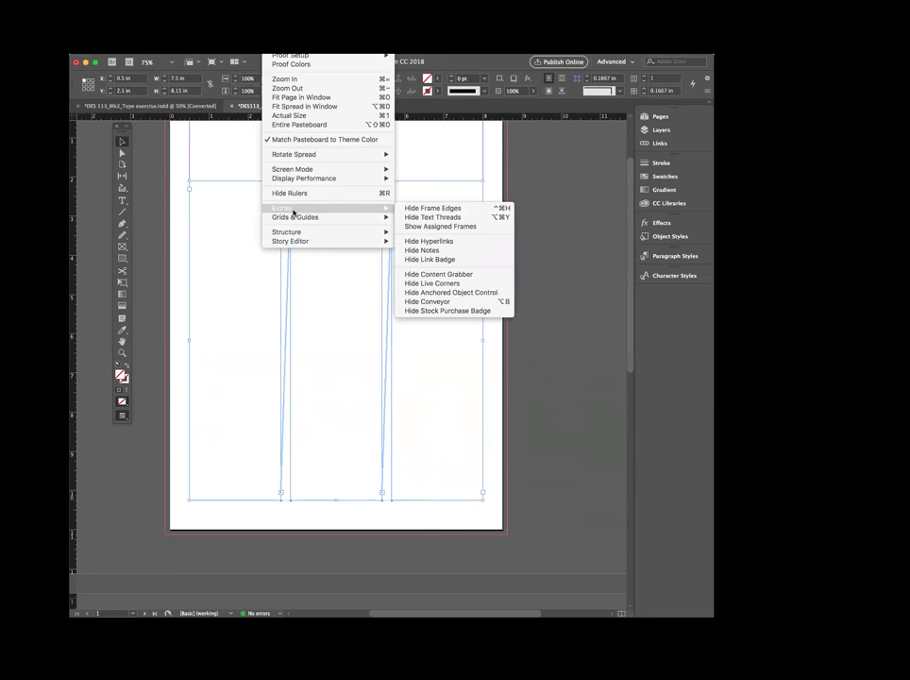
click(439, 217)
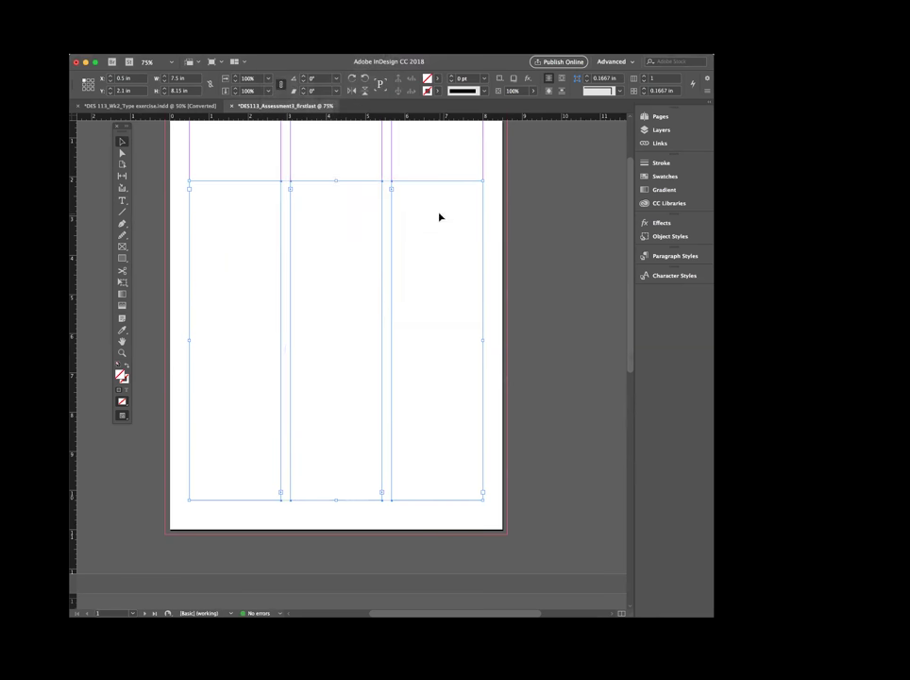
click(533, 268)
scroll(533, 267, up, 2)
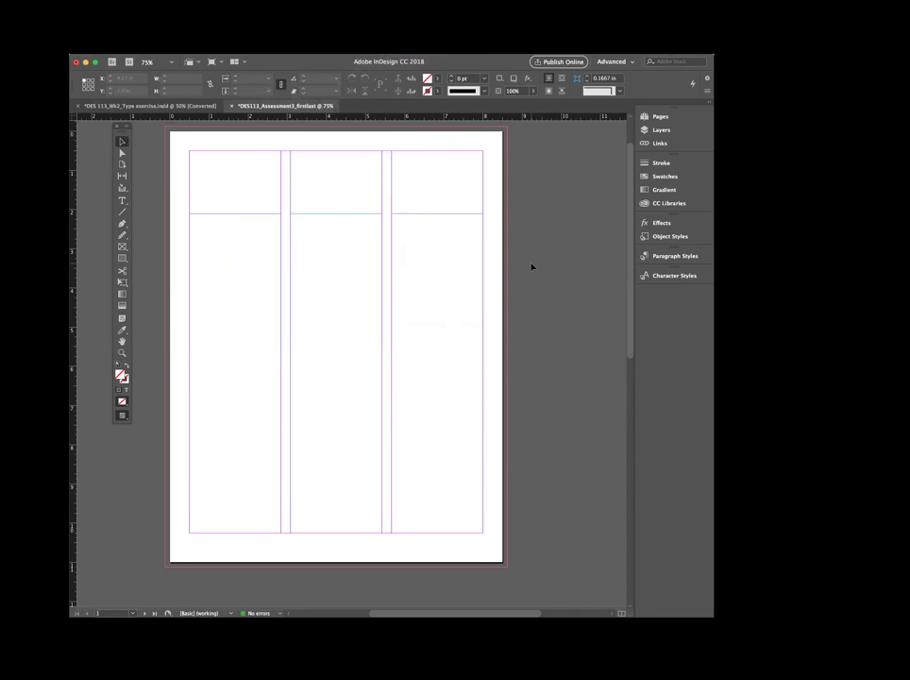
Place the DES113 assessment text document from the Downloads folder into the first column's text frame
click(222, 243)
double_click(201, 224)
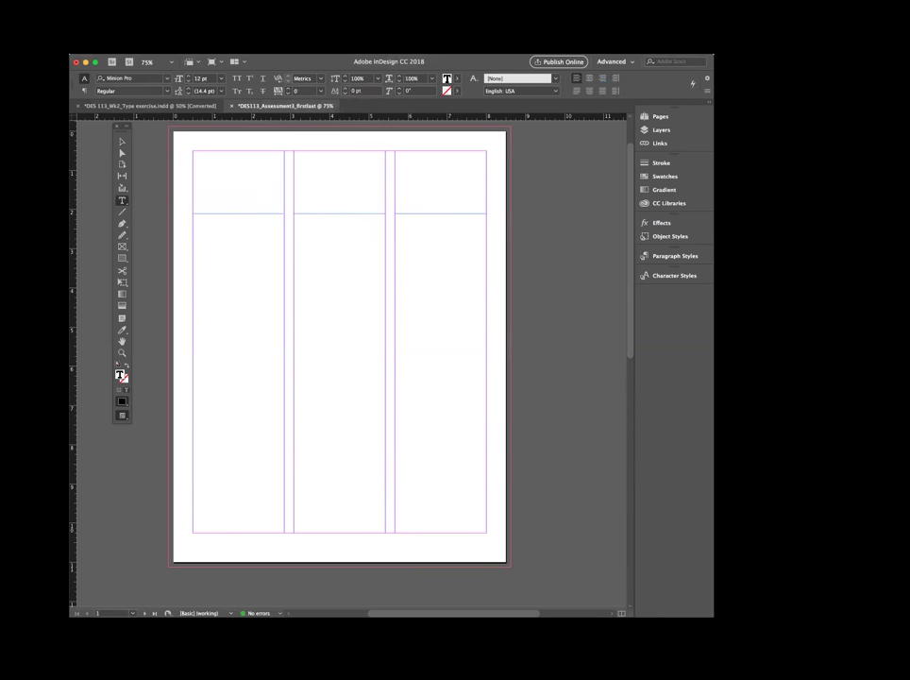
click(127, 47)
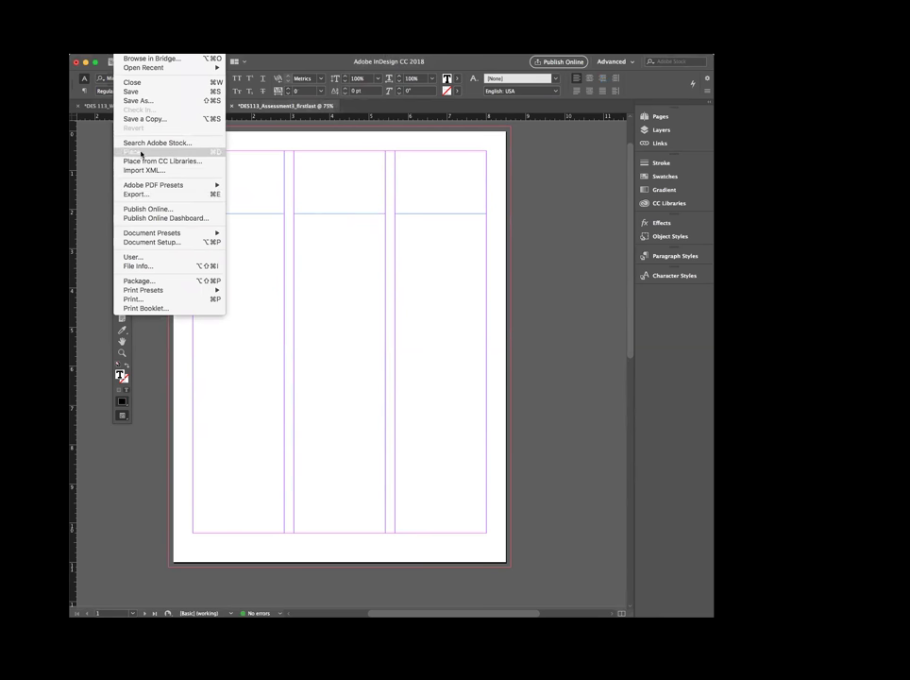
click(141, 153)
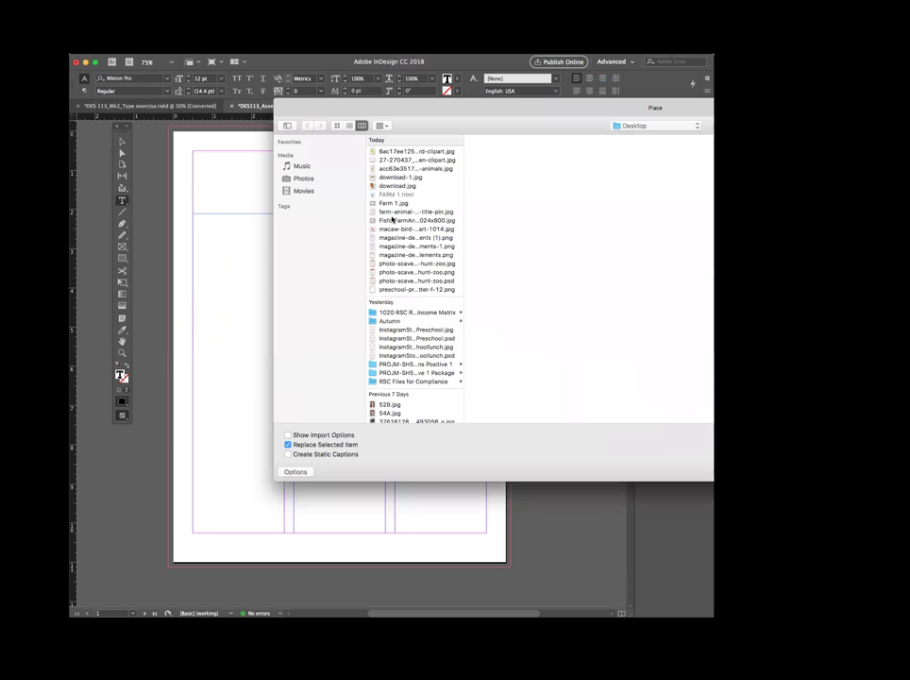
click(689, 127)
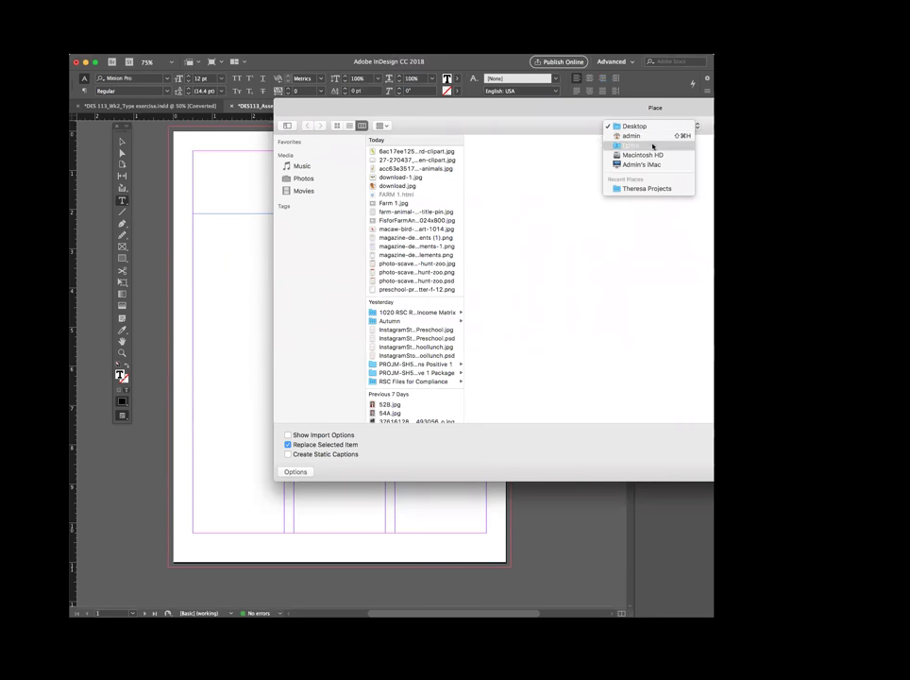
click(652, 137)
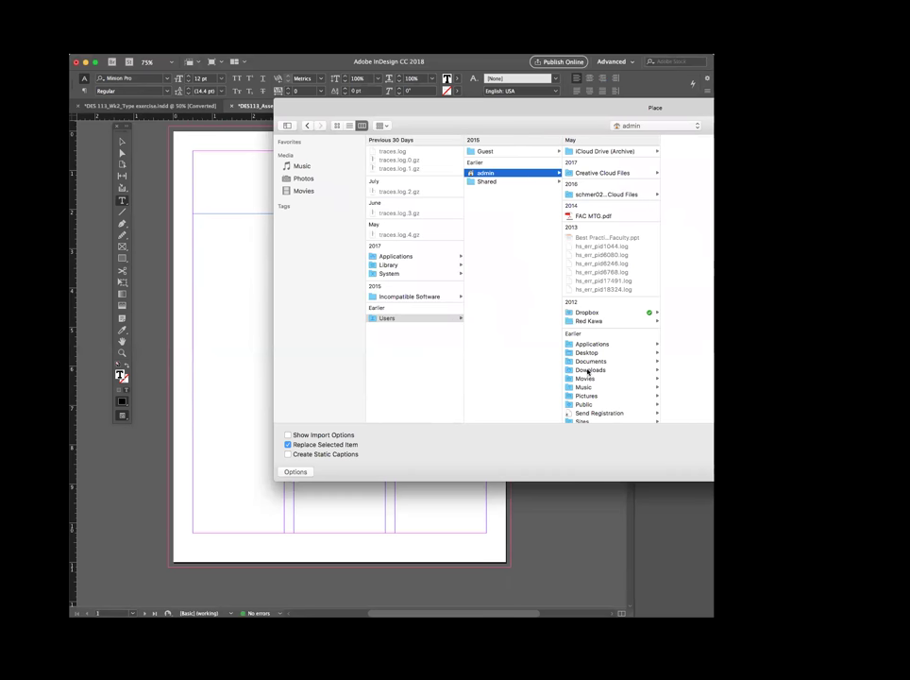
click(590, 369)
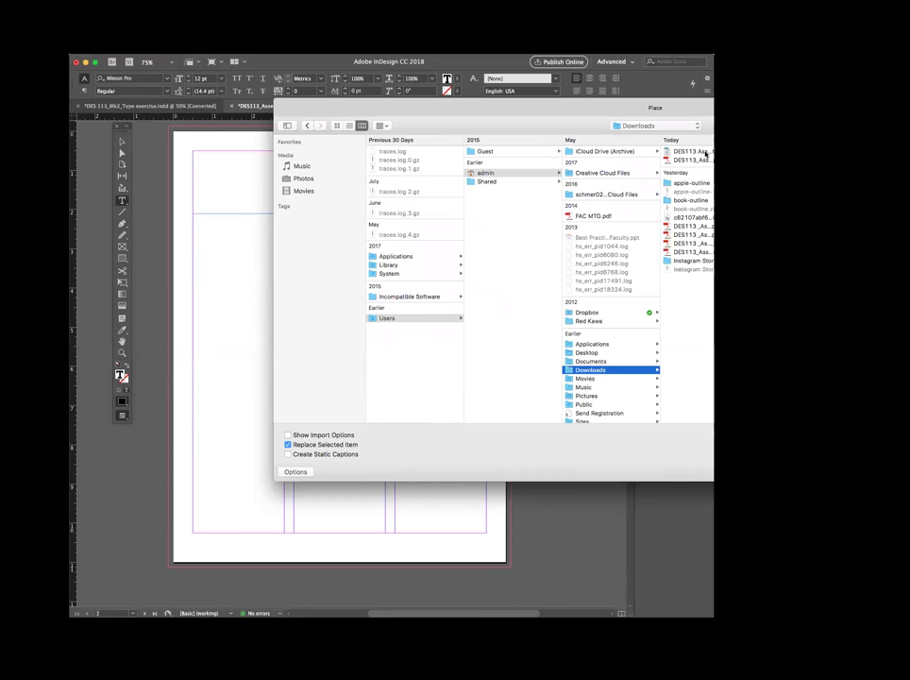
click(691, 151)
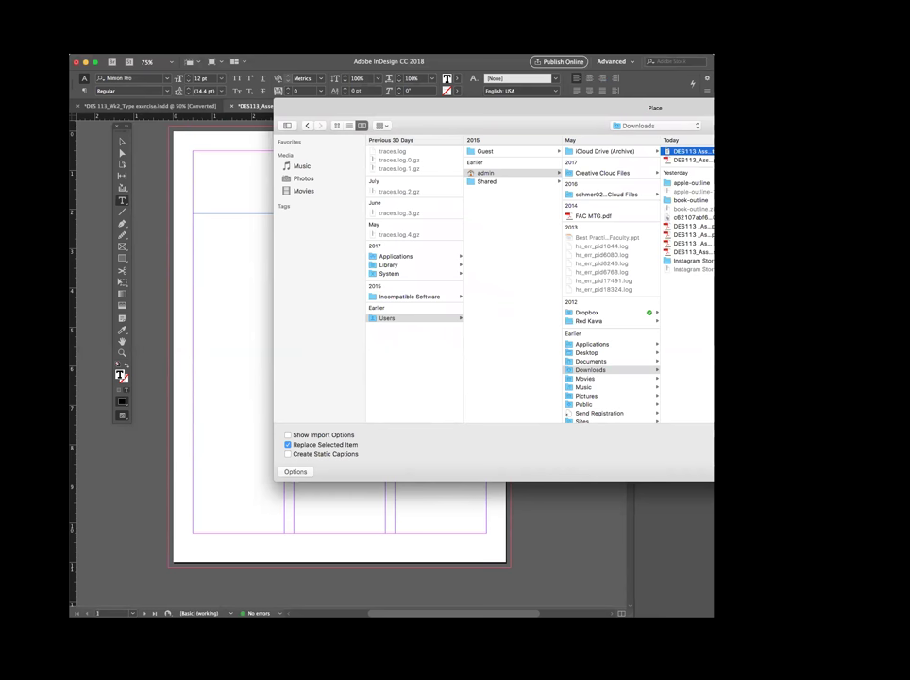
key(Return)
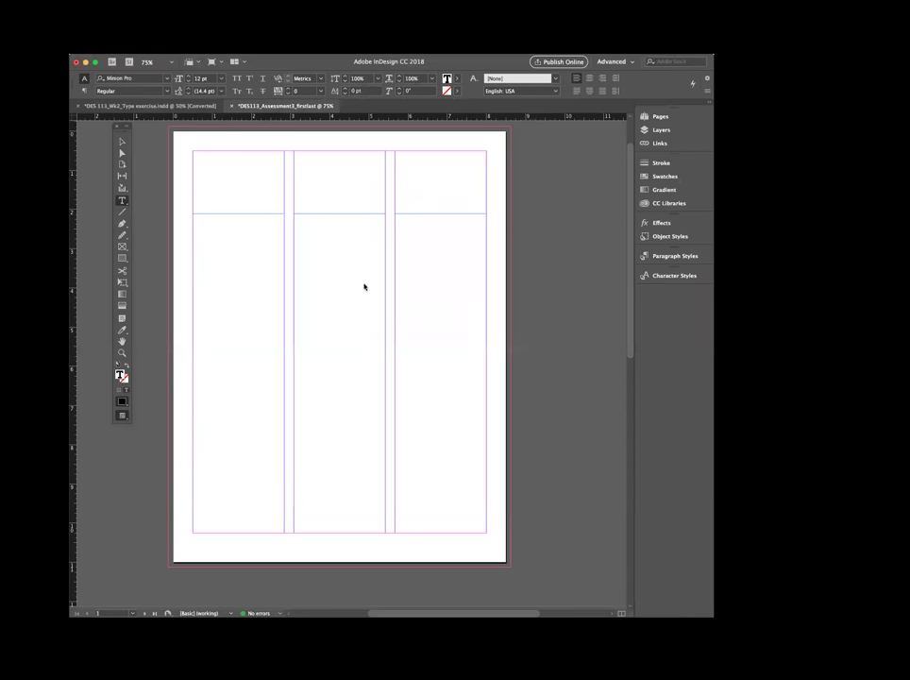
click(269, 282)
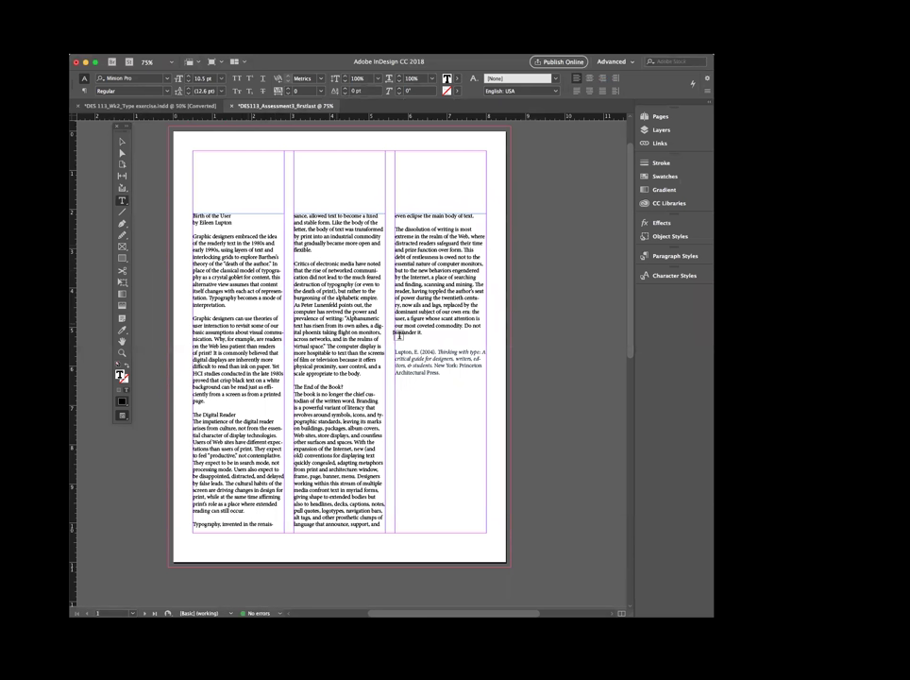
Delete the book citation paragraph at the end of the text in the third column
triple_click(427, 371)
click(426, 371)
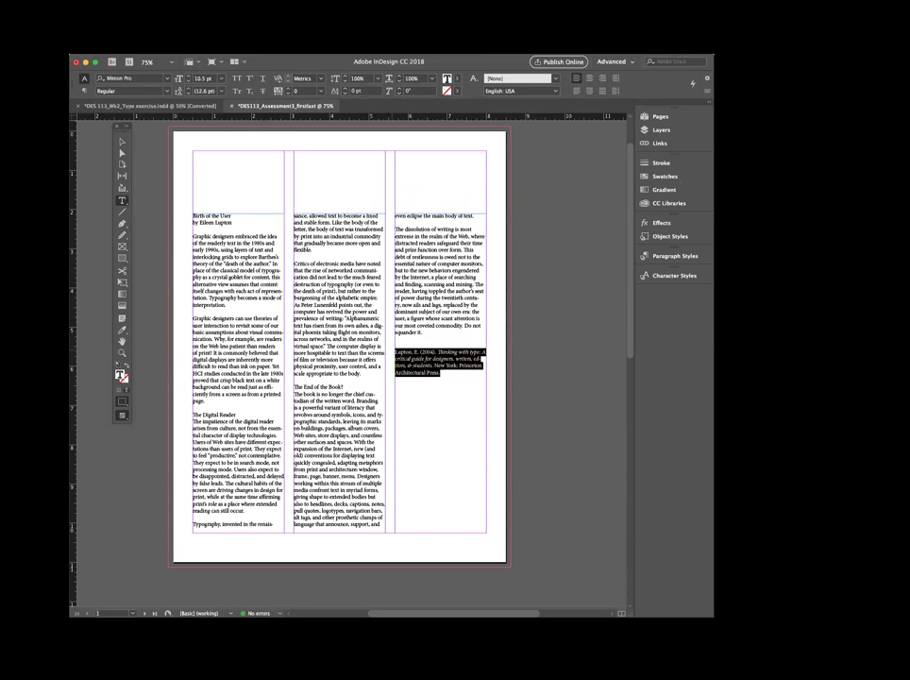
key(BackSpace)
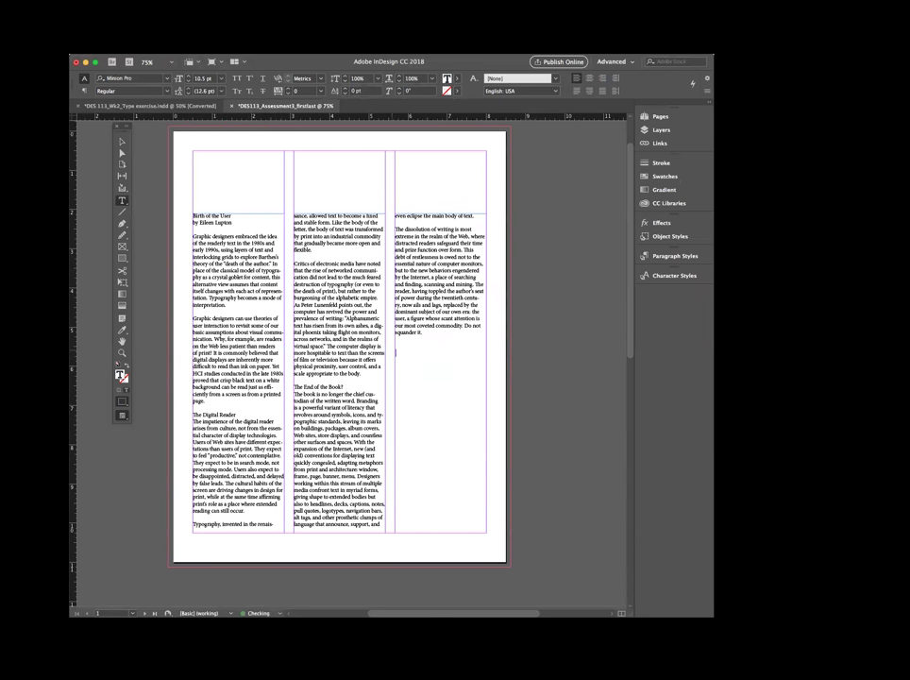
Move the title "Birth of the User" out of the body text into a new text frame spanning all three columns above it
drag(232, 215, 192, 215)
key(ctrl+x)
drag(224, 160, 487, 200)
key(ctrl+v)
Set the font size of the title "Birth of the User" to 60 pt
drag(240, 152, 189, 152)
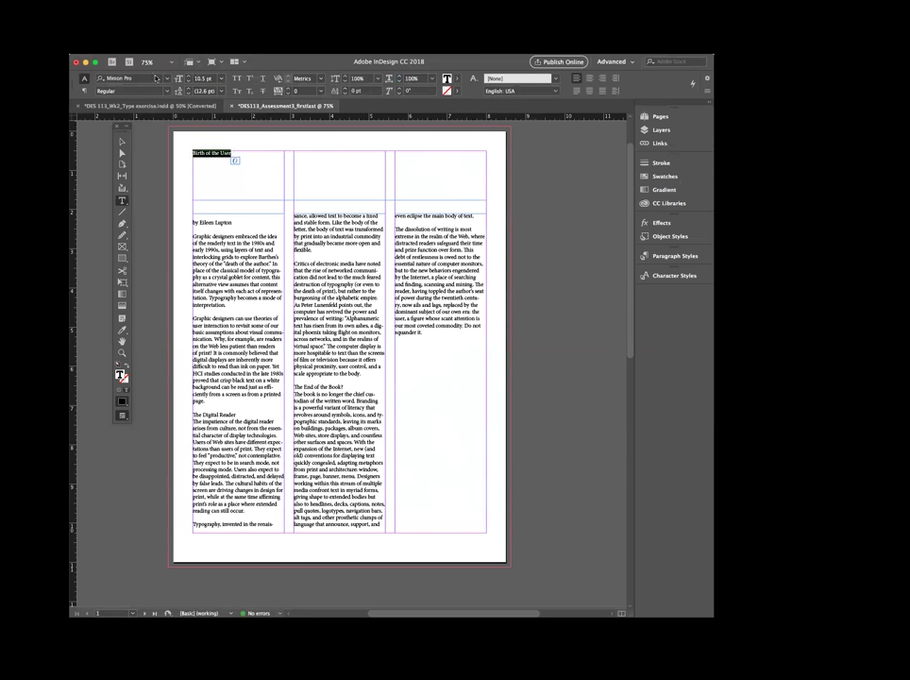
click(191, 80)
key(shift+Up)
key(shift+Up)
key(shift+Up)
key(shift+Up)
key(shift+Up)
key(shift+Up)
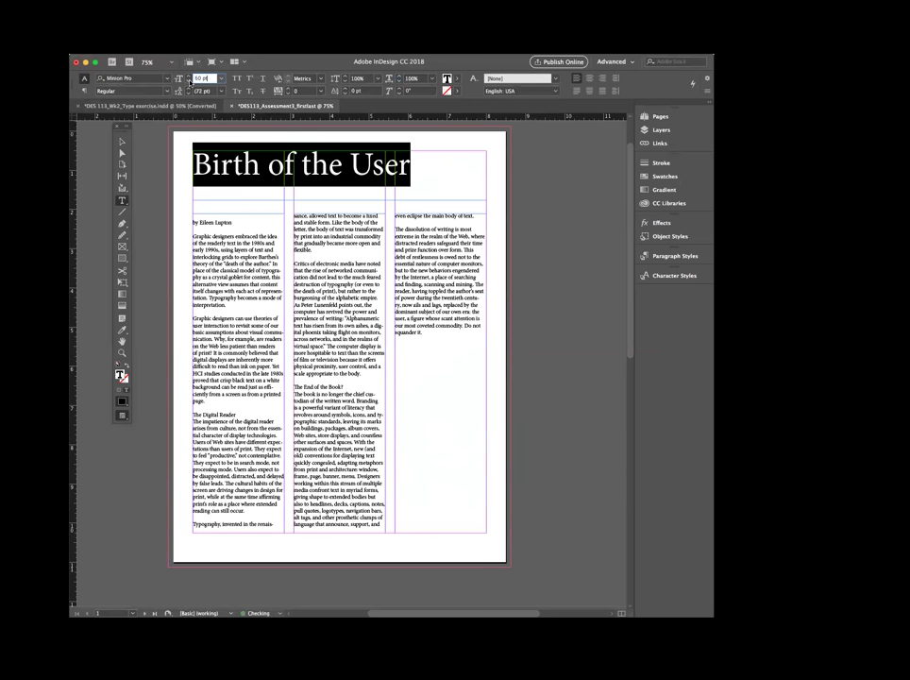
Increase the font size of the title "Birth of the User" to 80 pt
scroll(189, 83, up, 10)
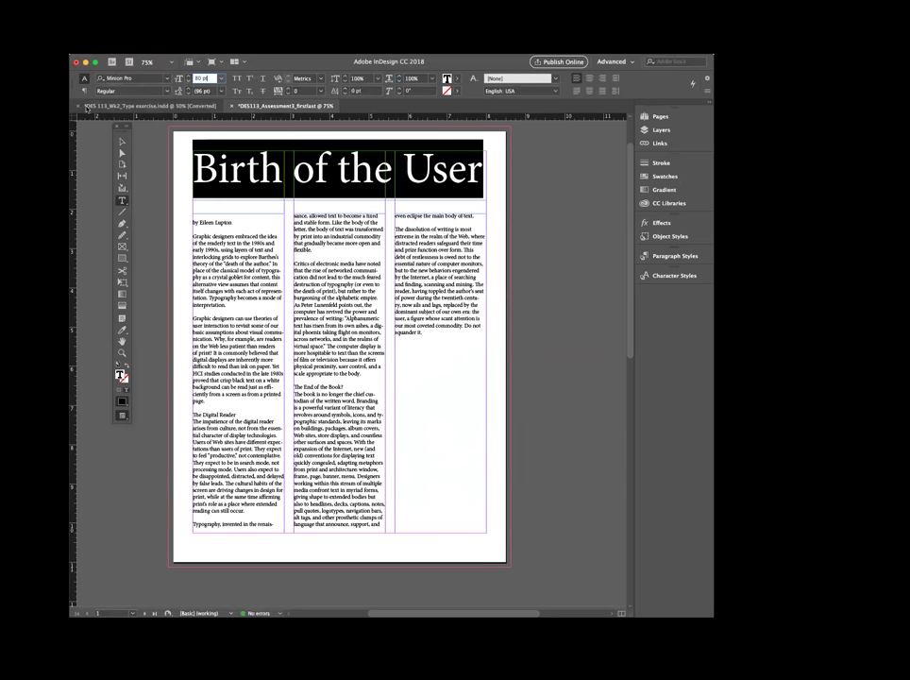
click(121, 140)
click(161, 147)
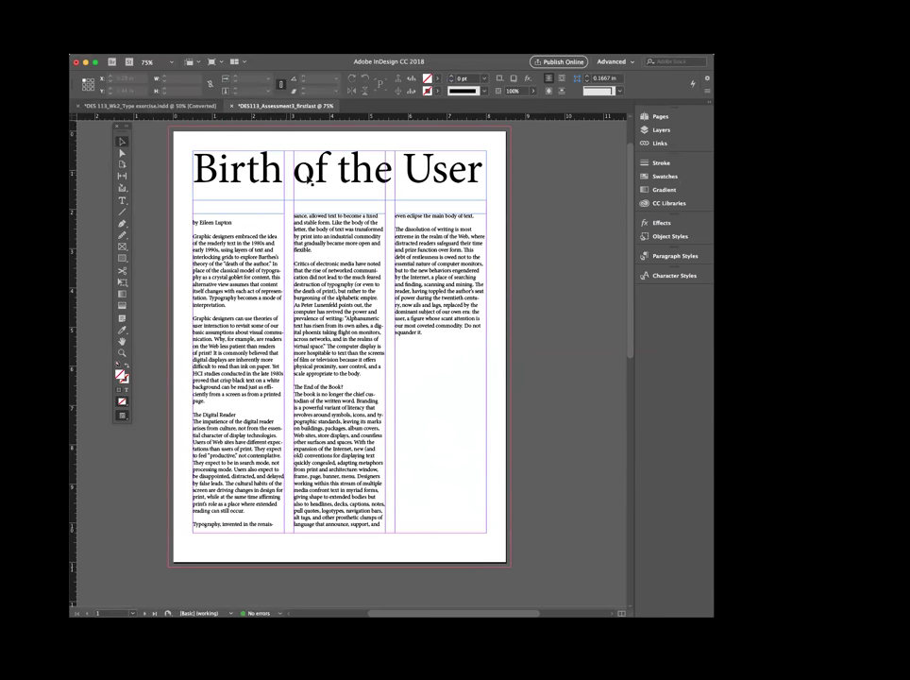
Set the whole title to the Semibold style and reduce its font size to 79 pt
double_click(307, 171)
key(super+a)
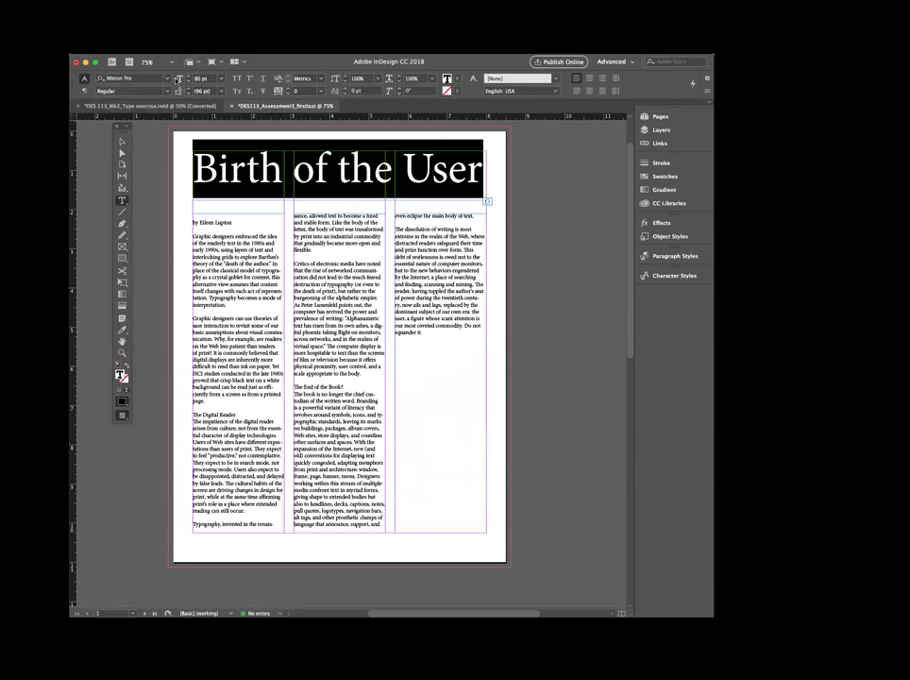
click(166, 92)
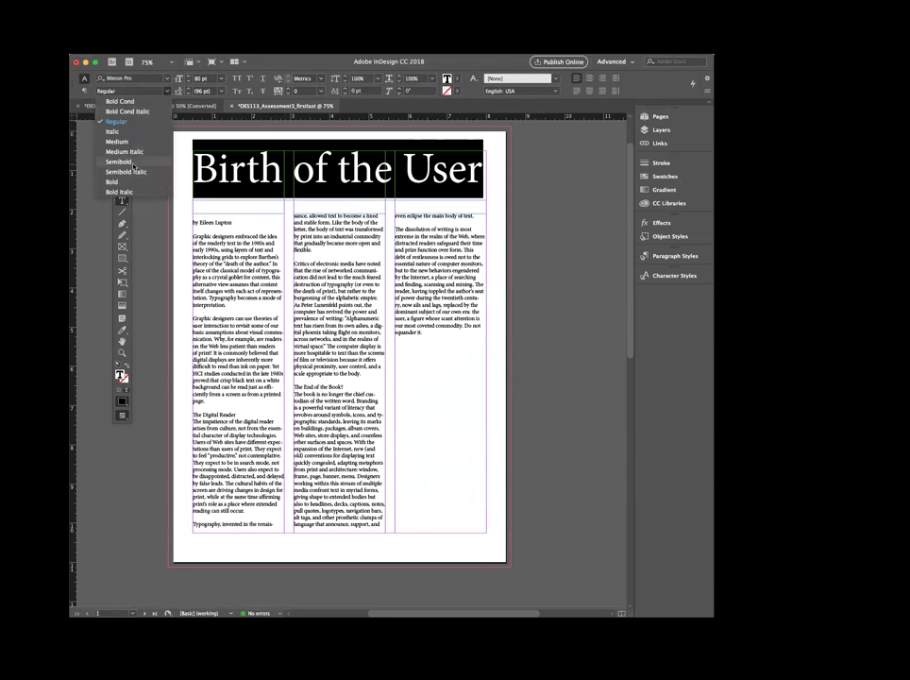
click(100, 125)
click(188, 82)
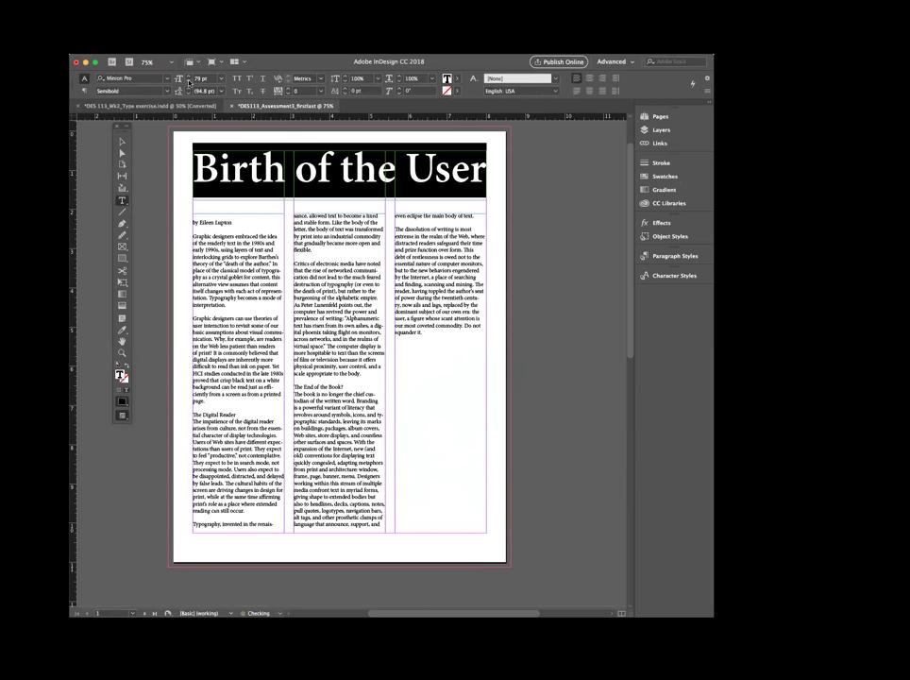
Preview the page layout without frame edges and guides, and return to the normal view
click(122, 141)
click(151, 149)
key(w)
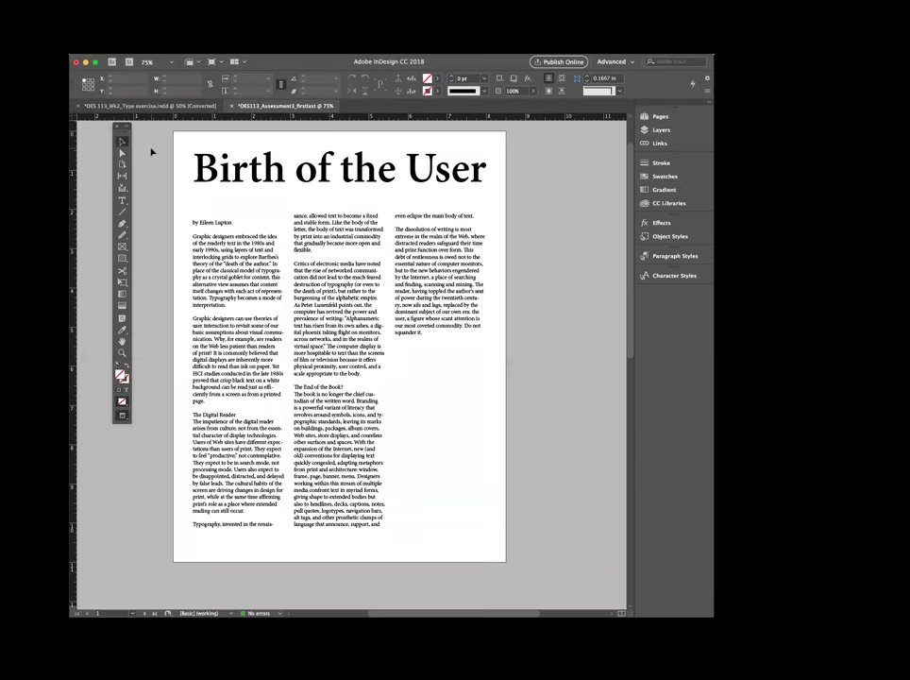
key(w)
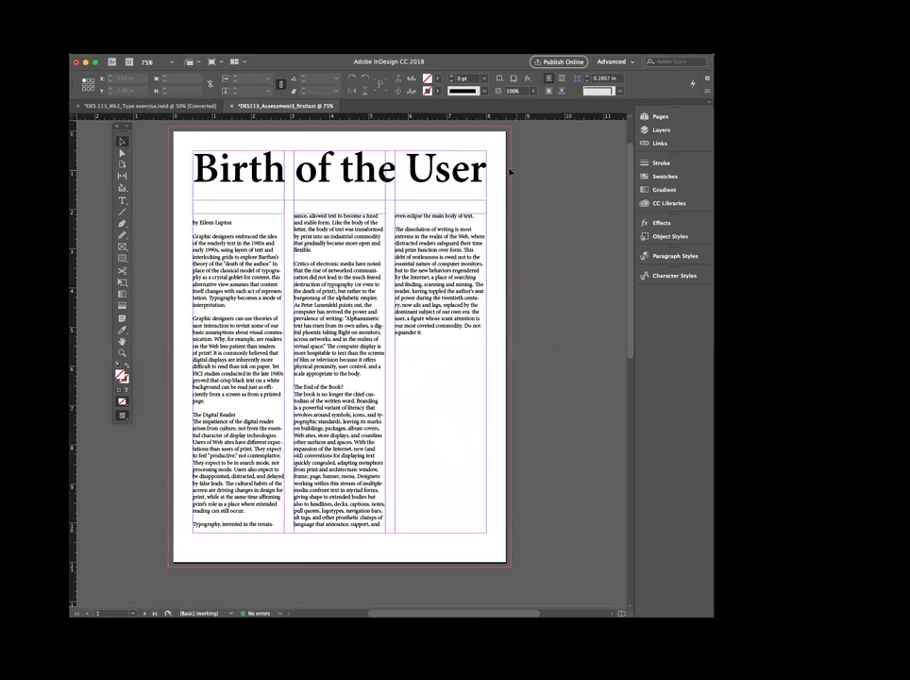
Shorten the title's text frame from its lower edge to a height of 1 in
click(392, 165)
drag(339, 199, 339, 190)
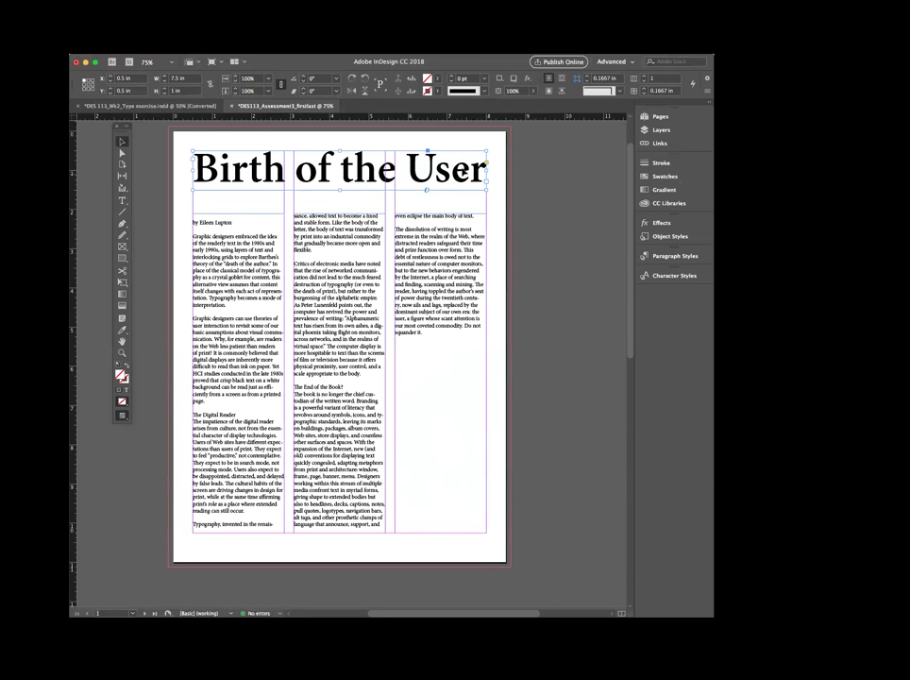
Select the words "stable form" in the second line of the middle column's body text
key(t)
double_click(321, 223)
drag(313, 223, 303, 222)
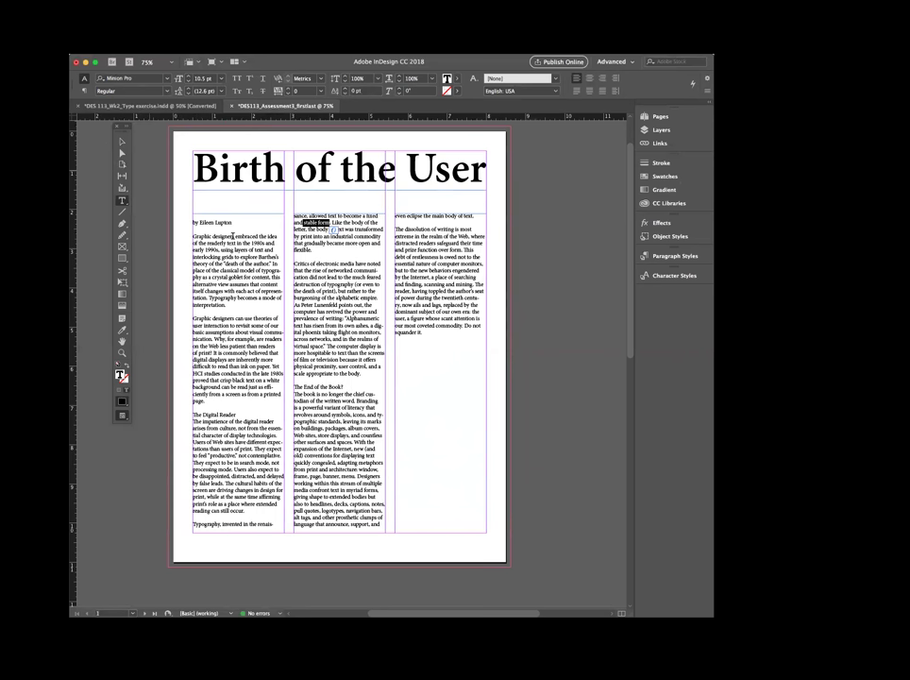
Remove the blank line above the byline at the start of the first text column
click(192, 223)
key(BackSpace)
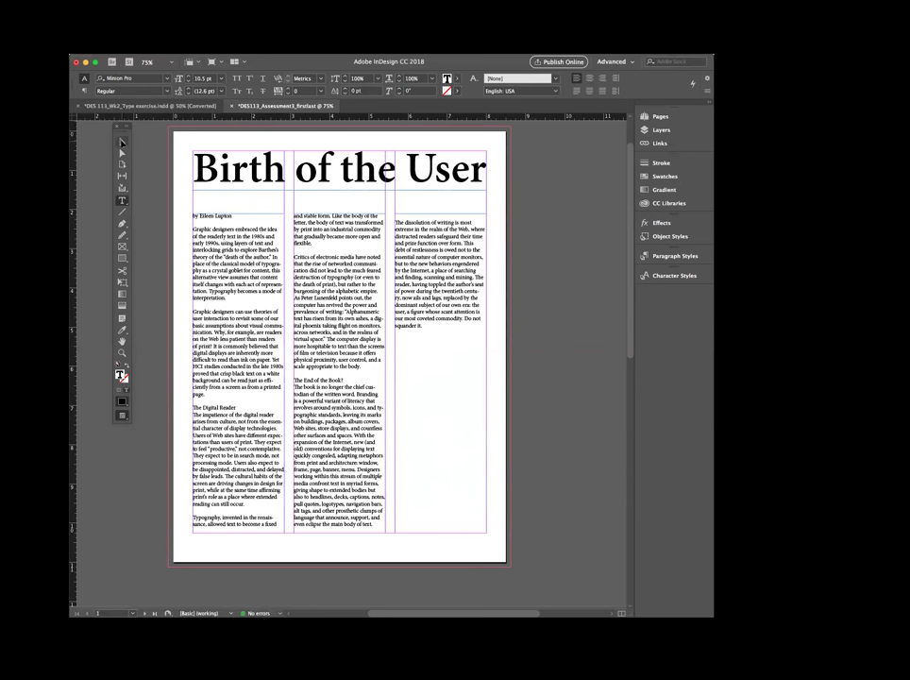
click(120, 138)
double_click(214, 218)
drag(232, 216, 186, 212)
click(206, 249)
triple_click(206, 249)
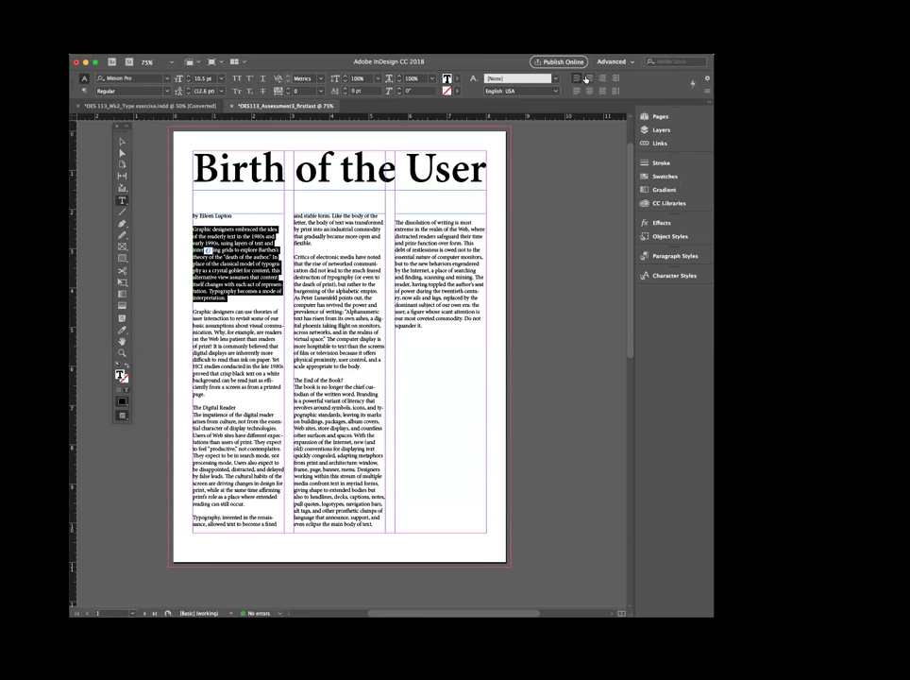
click(502, 189)
click(122, 142)
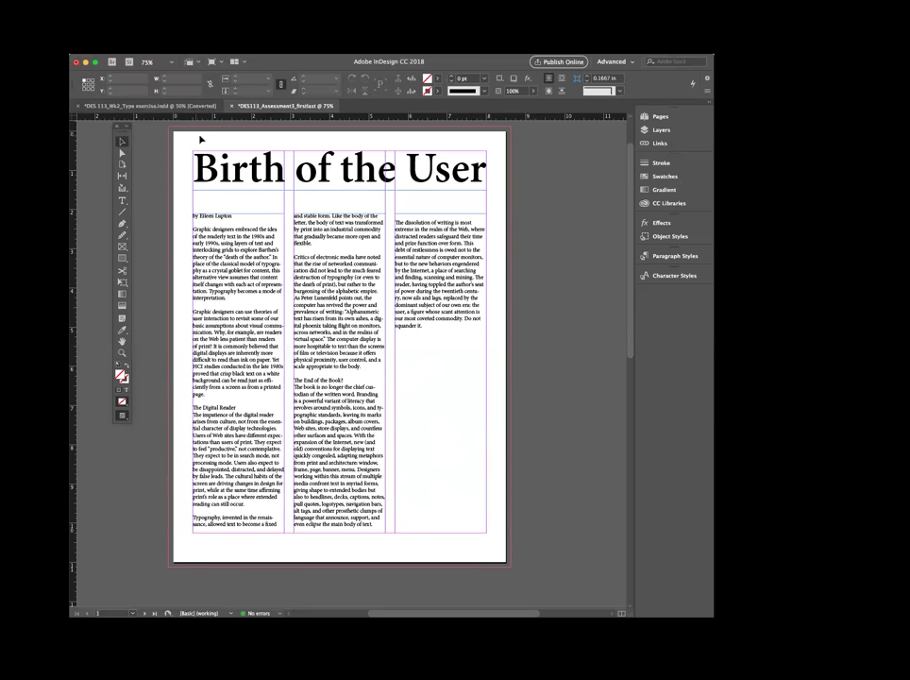
key(t)
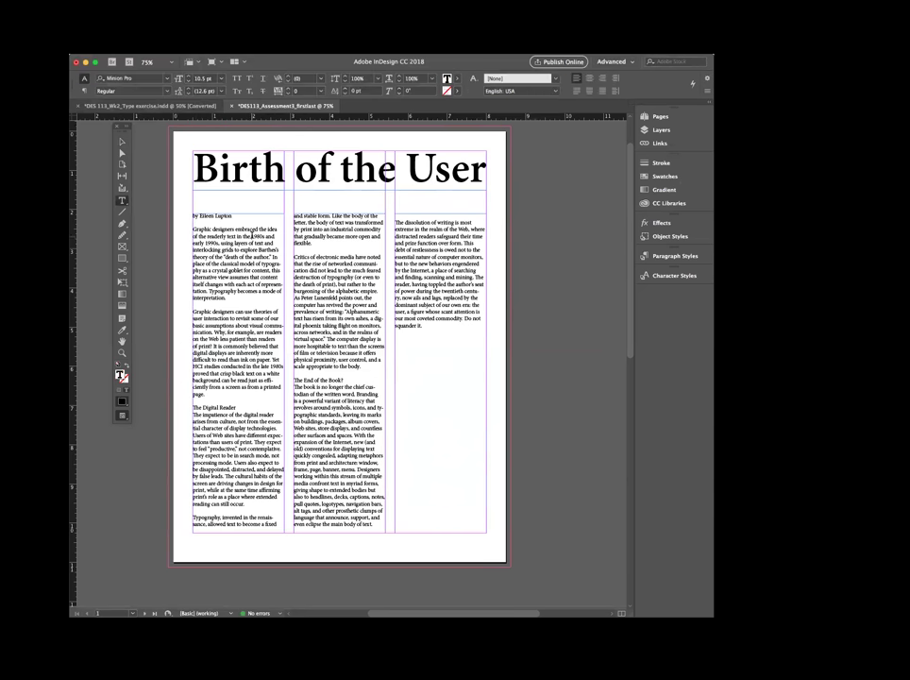
triple_click(251, 234)
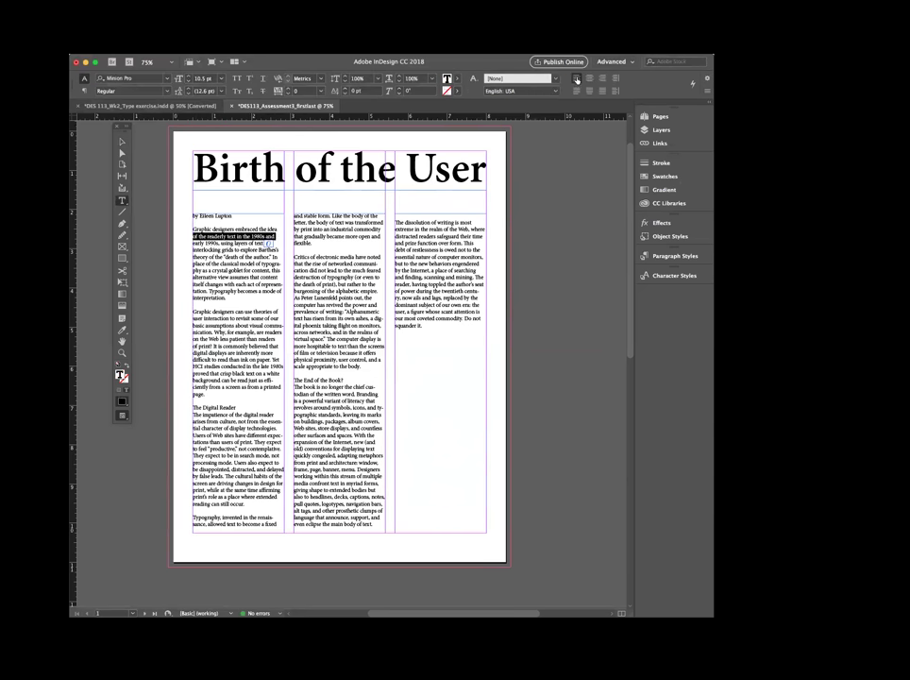
click(312, 229)
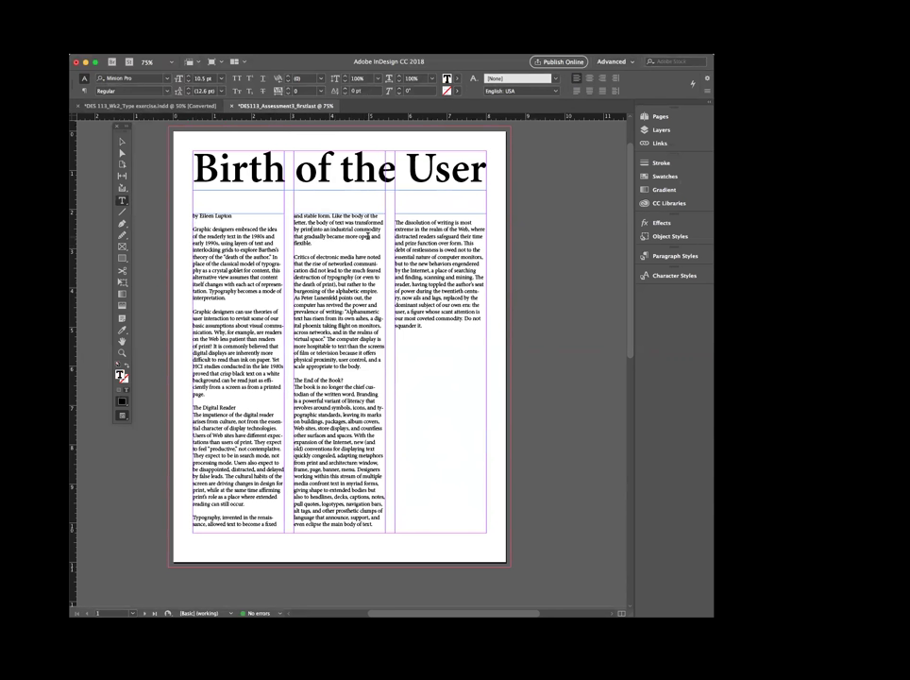
Set the byline above the first column in the Italic style of Minion Pro
drag(235, 213, 180, 211)
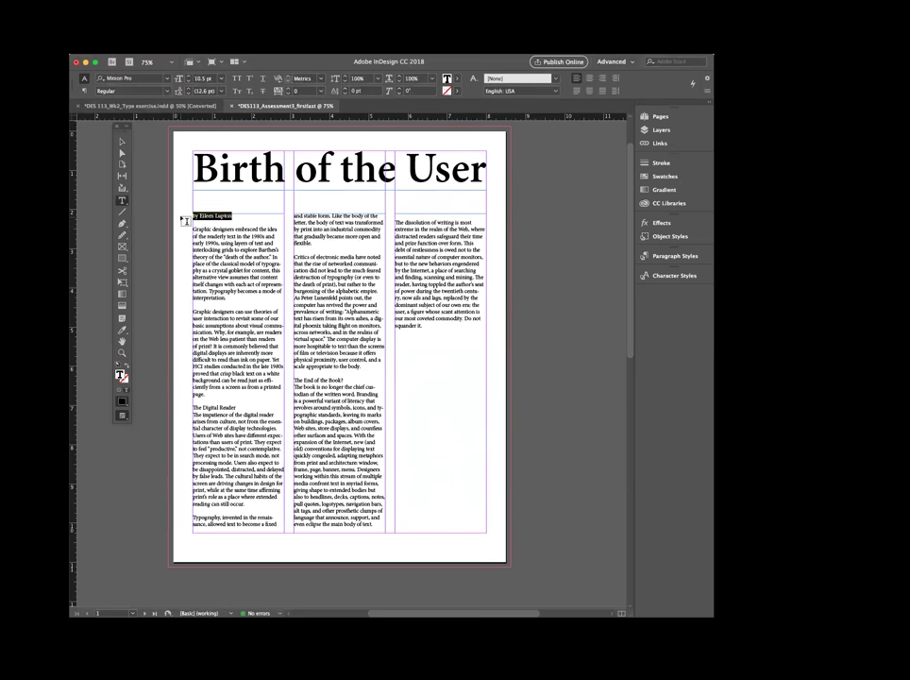
click(164, 91)
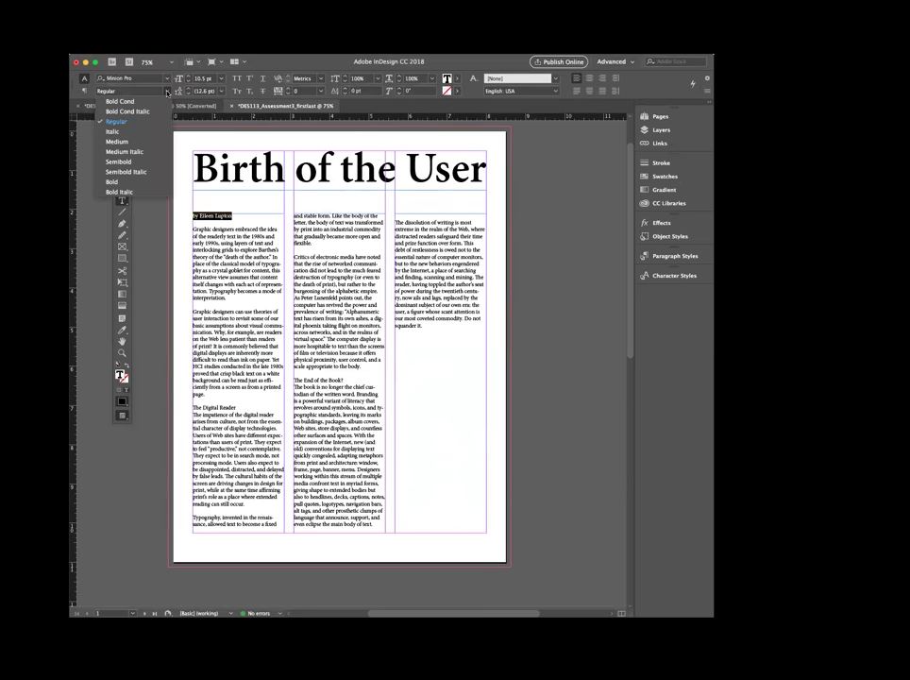
click(113, 131)
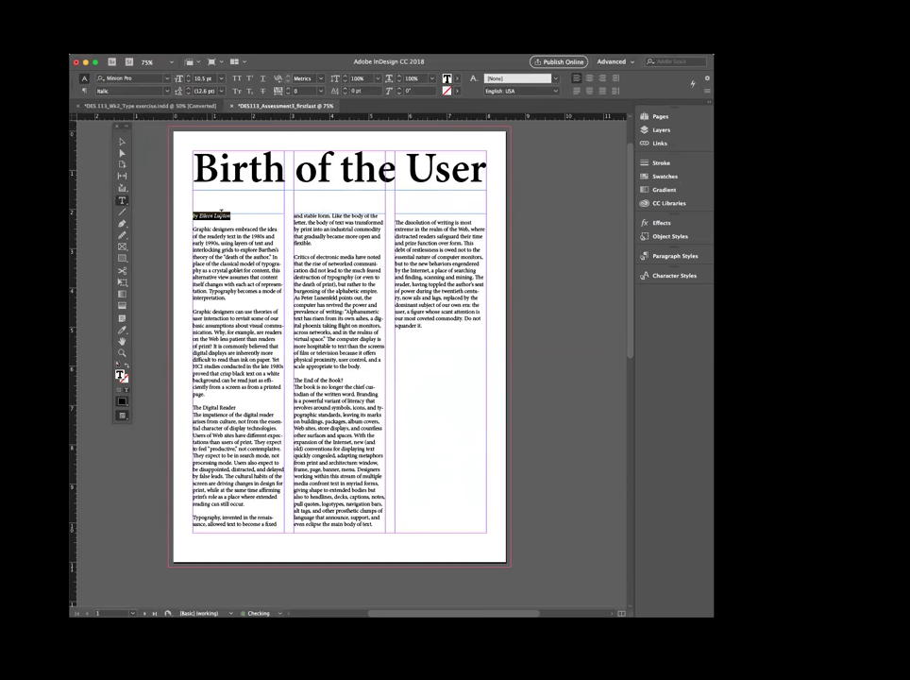
click(229, 214)
click(121, 141)
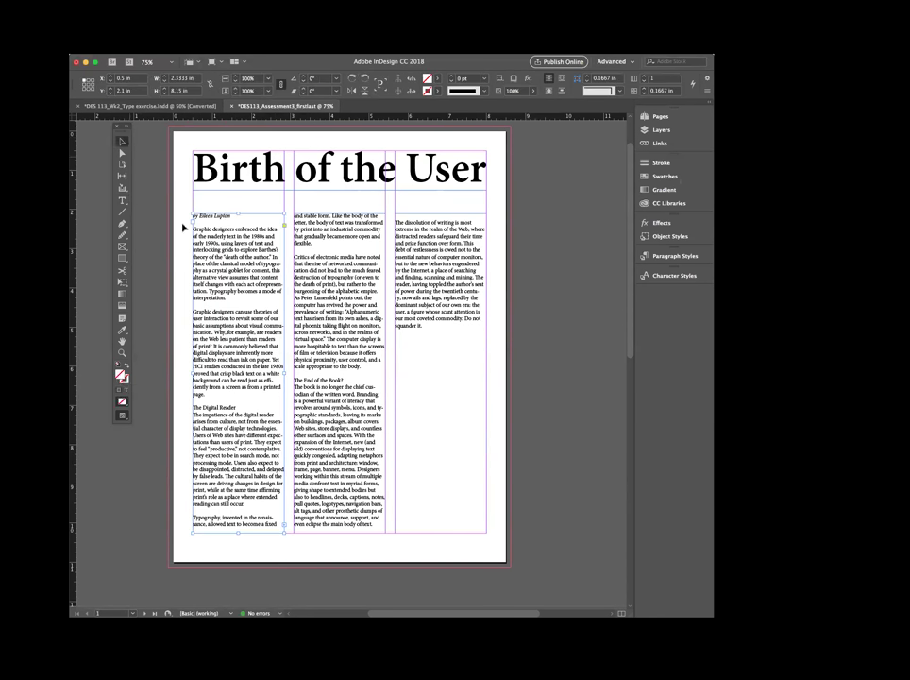
click(300, 158)
key(shift+Down)
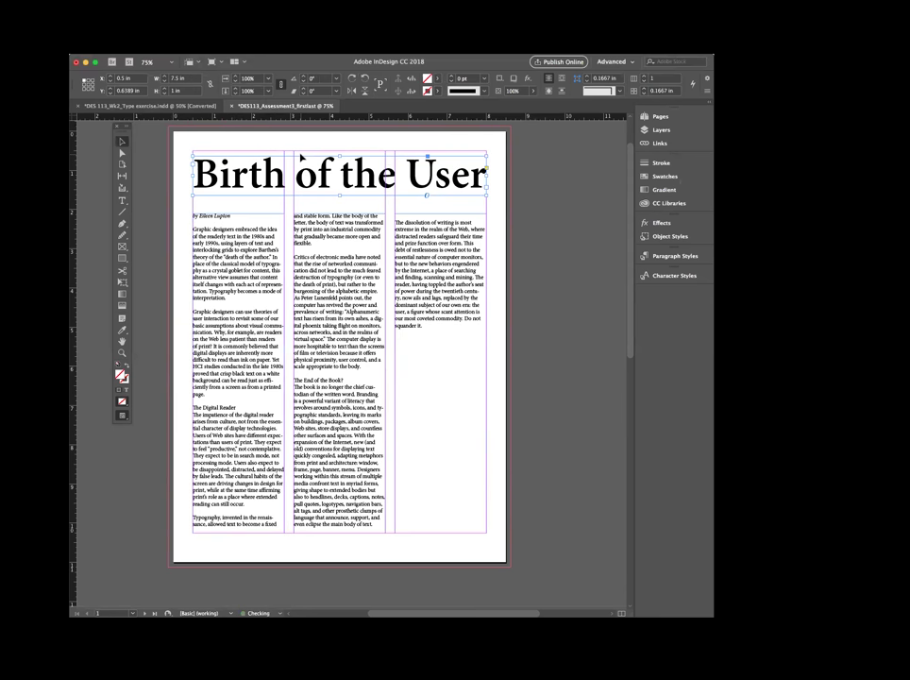
key(shift+Up)
click(322, 302)
click(500, 309)
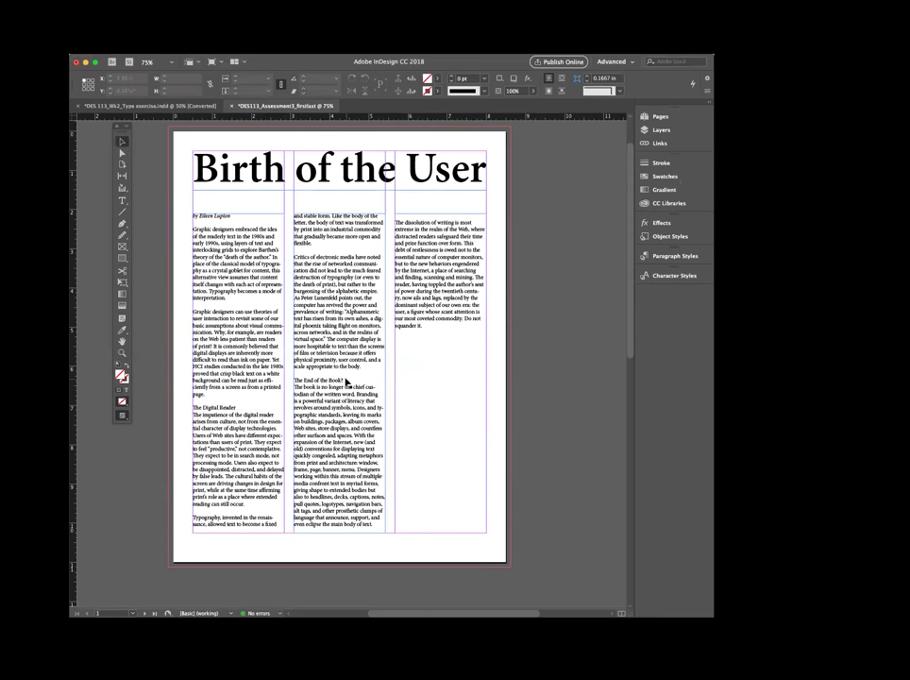
Change the subhead "The Digital Reader" to Helvetica Neue (T1) in the 85 Heavy style
click(222, 406)
double_click(222, 407)
triple_click(221, 407)
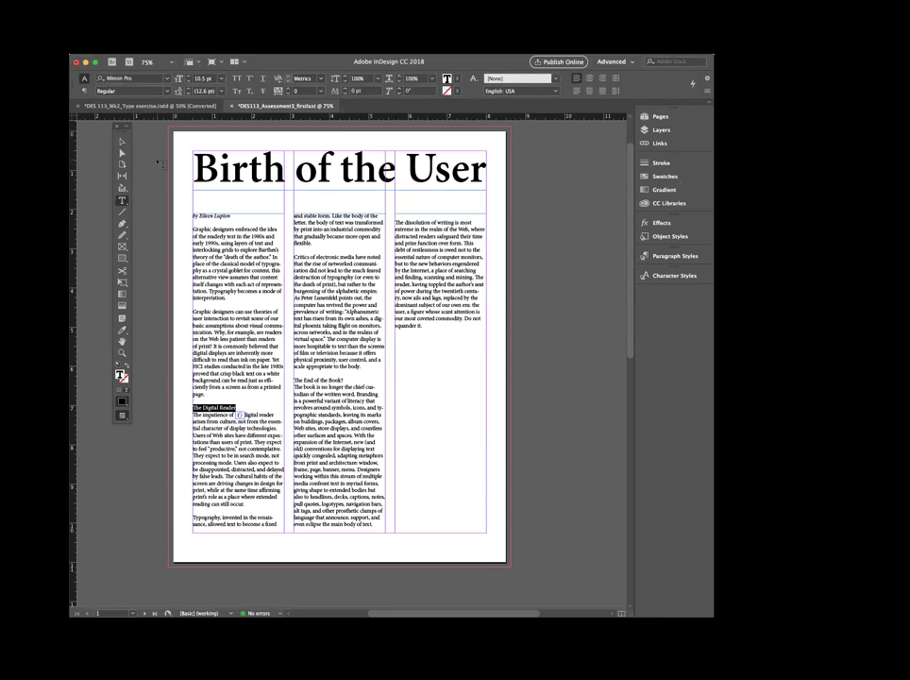
click(98, 79)
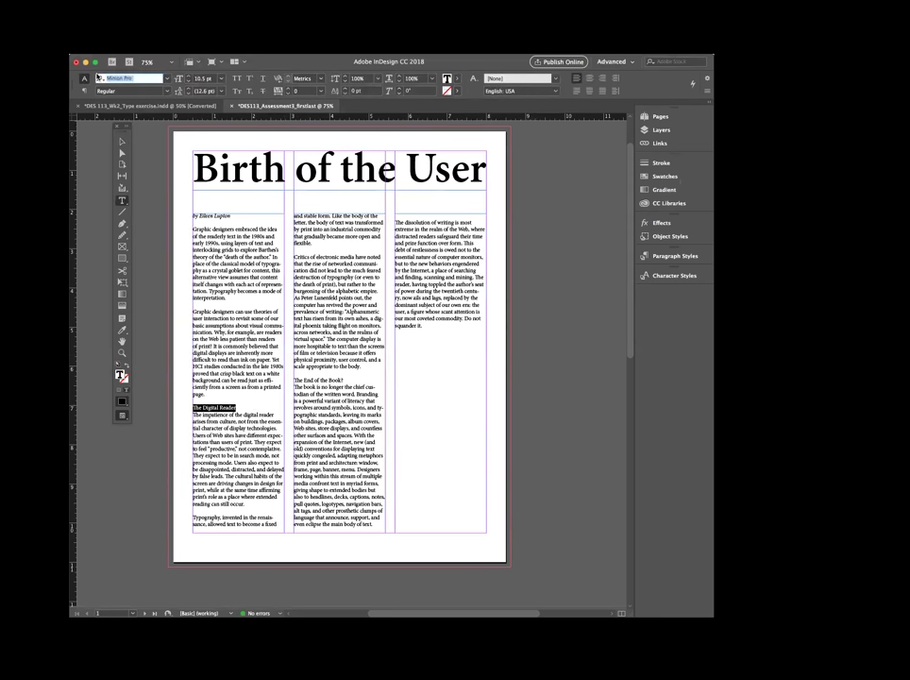
text(Helvetica Neue (T1)
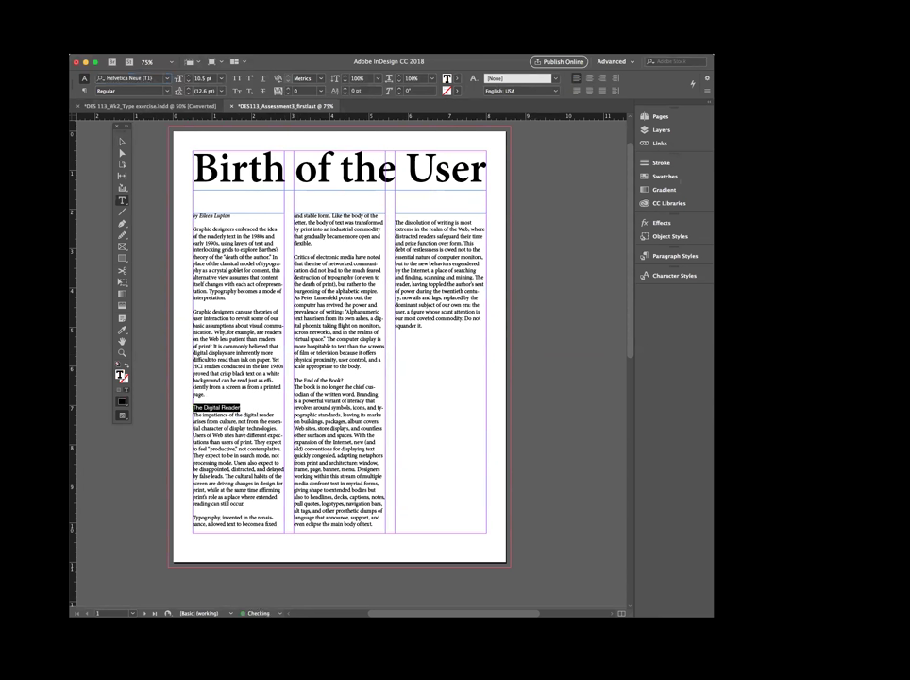
click(167, 91)
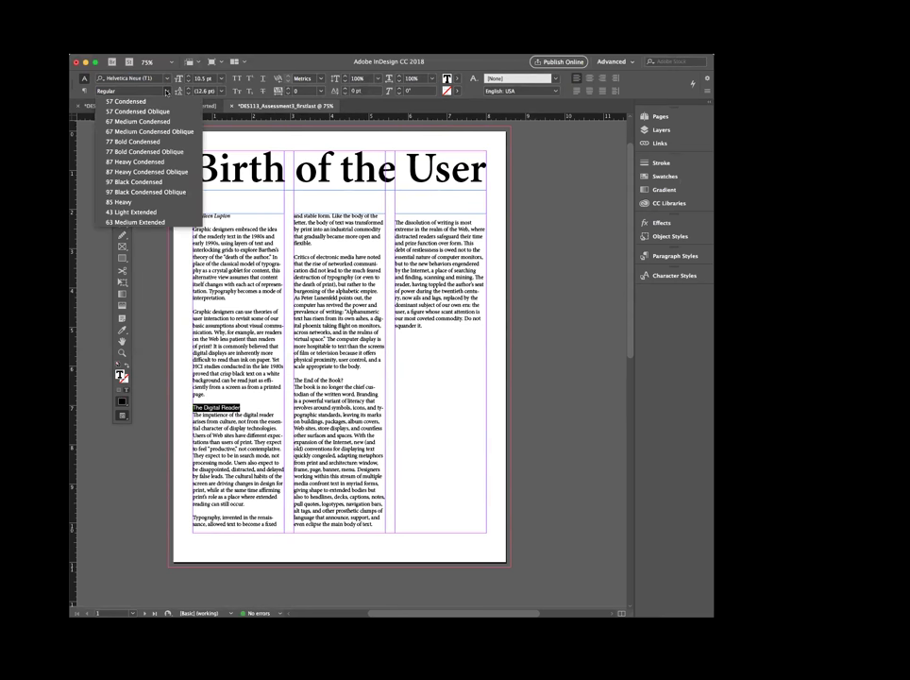
click(119, 201)
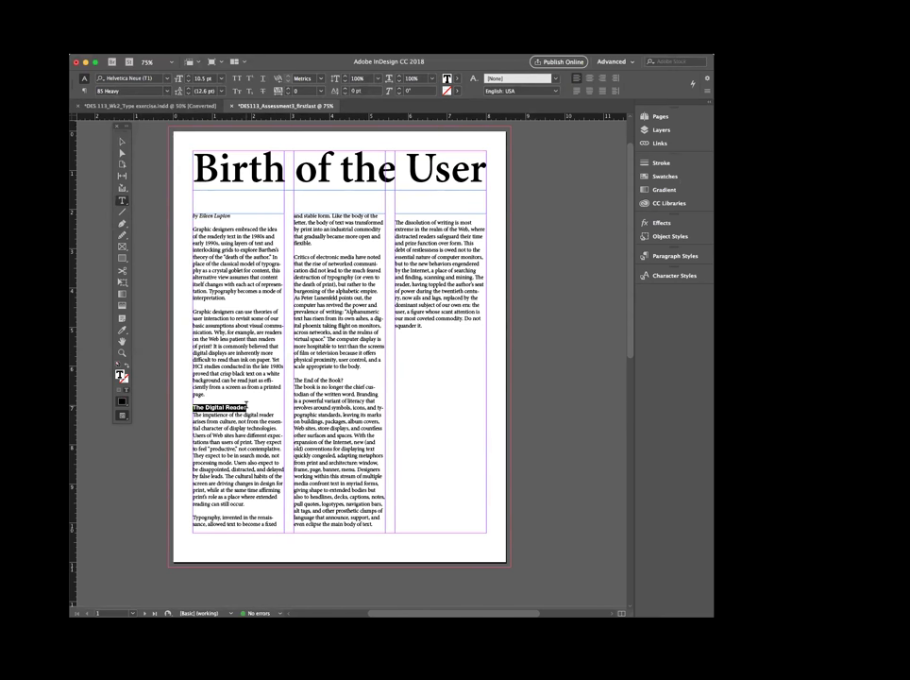
Format the subhead "The Digital Reader" as all caps at 14 pt
click(237, 78)
click(234, 416)
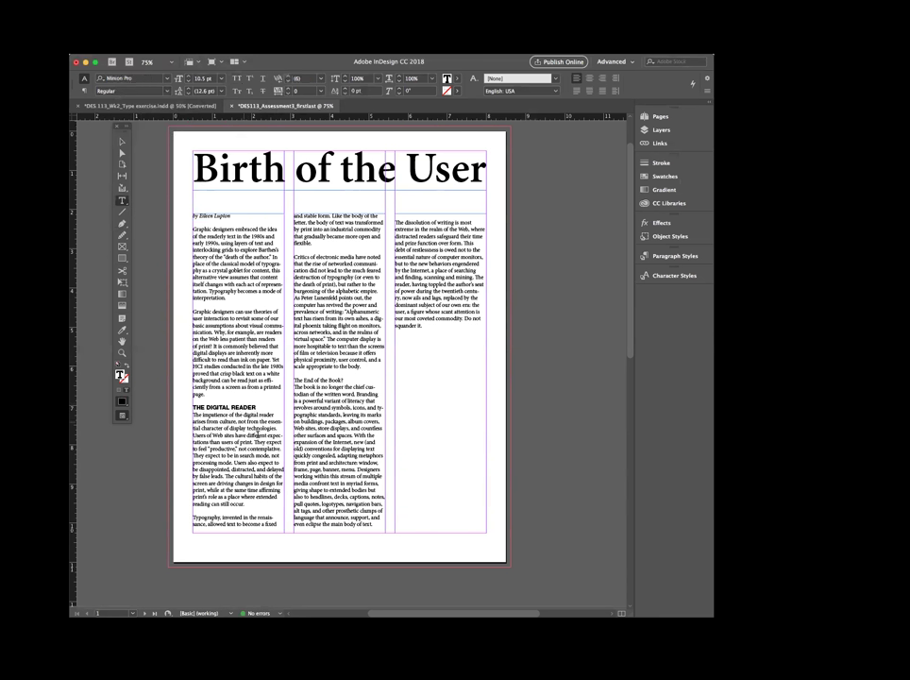
drag(256, 405, 190, 407)
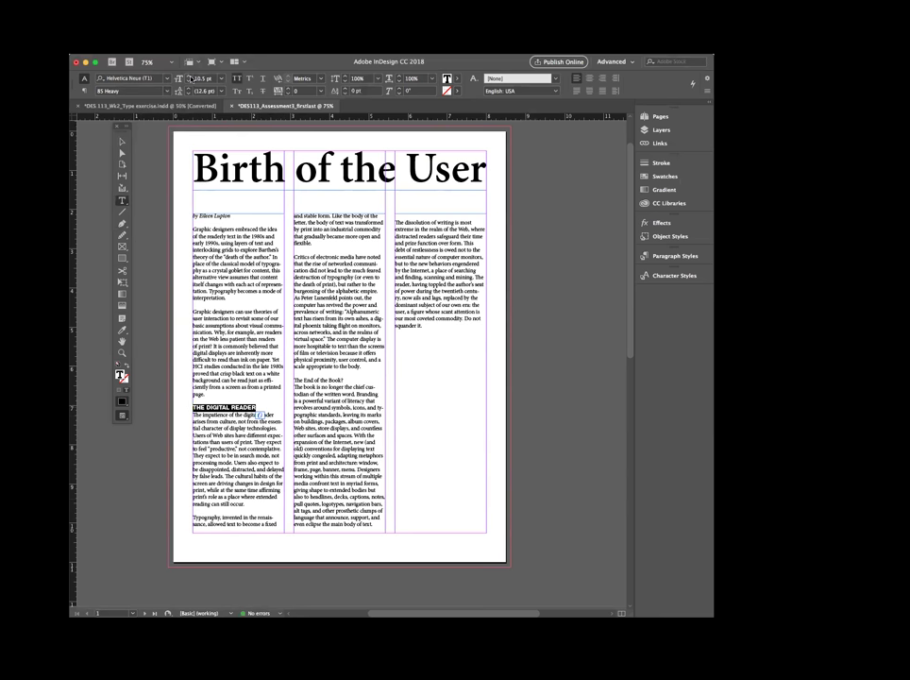
click(188, 76)
click(188, 75)
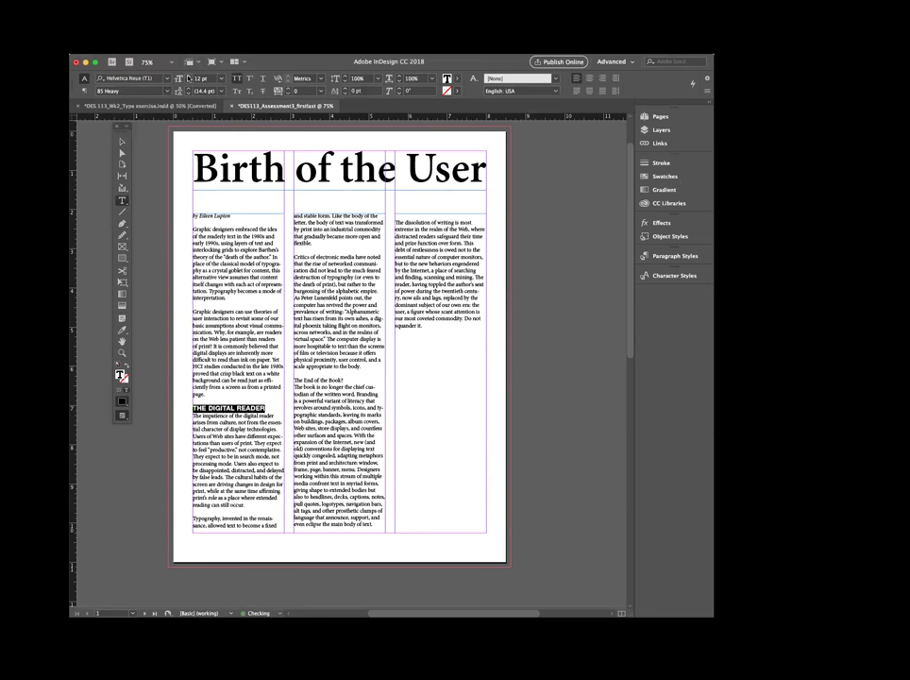
click(188, 75)
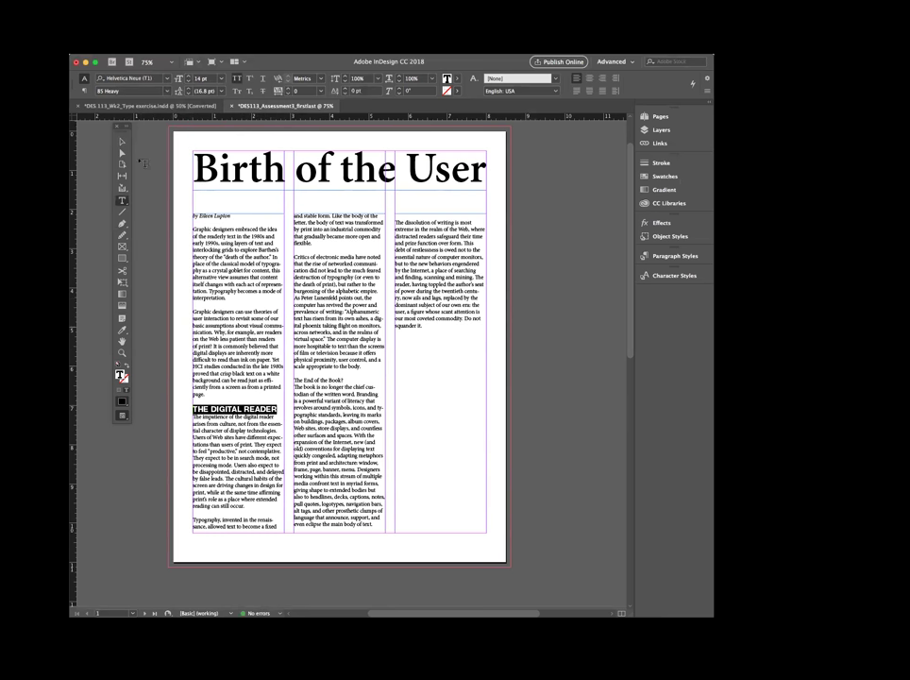
key(Escape)
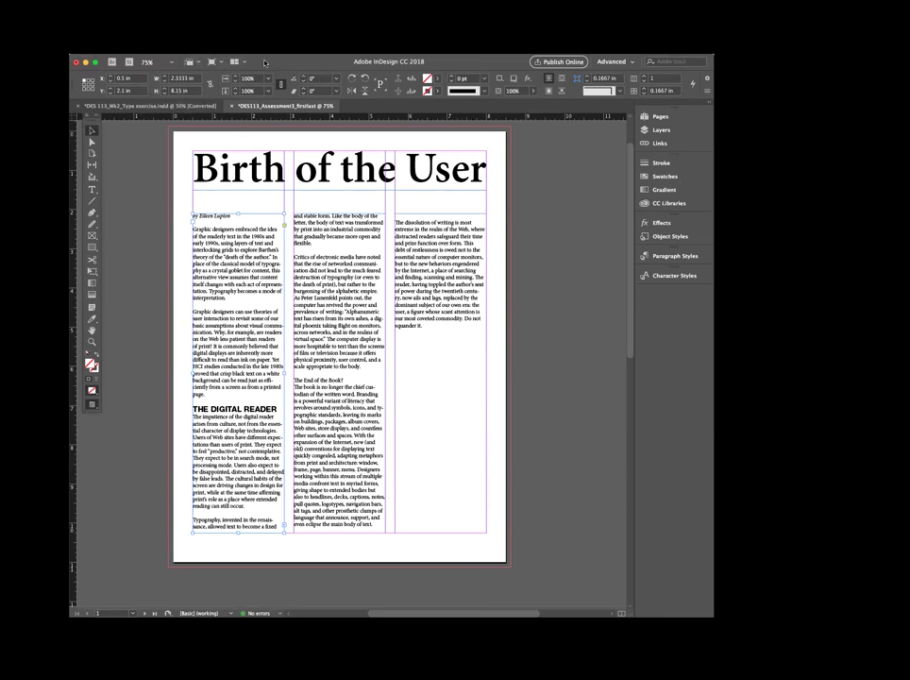
Detach Paragraph Styles from the dock and expand its style list beside the page
click(276, 47)
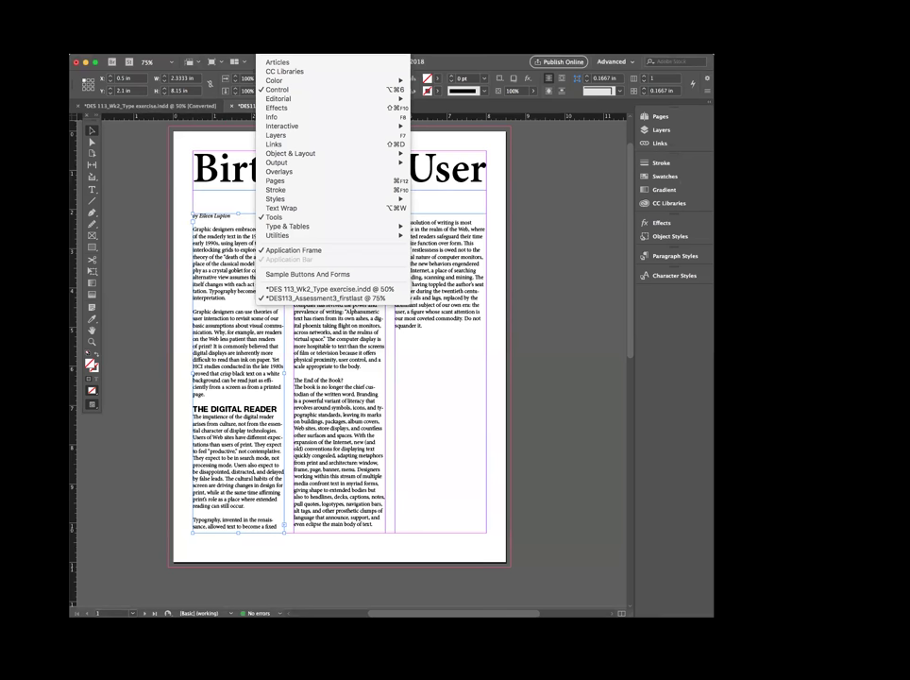
click(584, 270)
drag(673, 256, 562, 245)
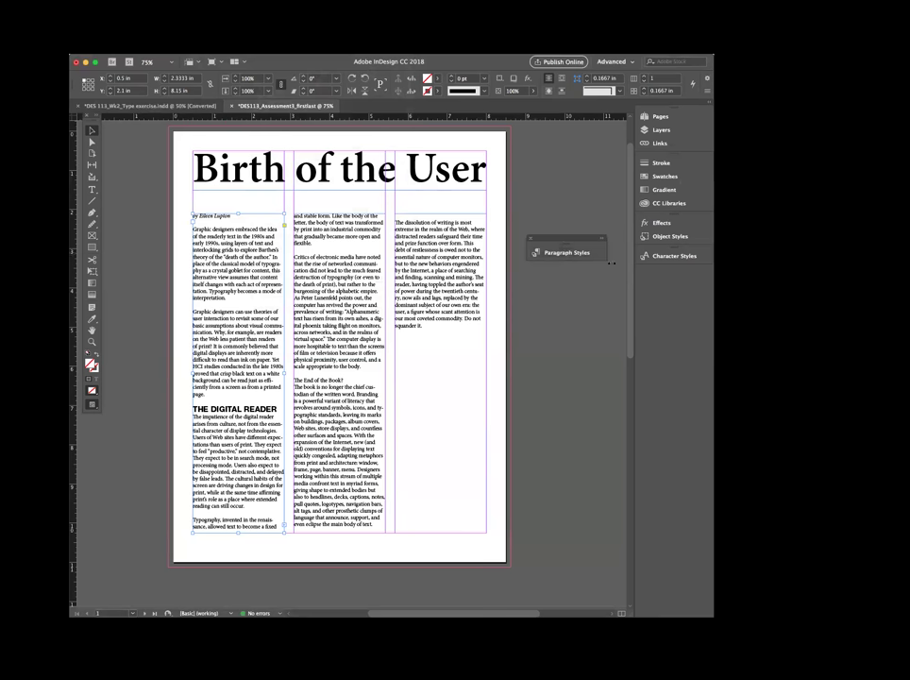
click(564, 252)
drag(647, 248, 548, 277)
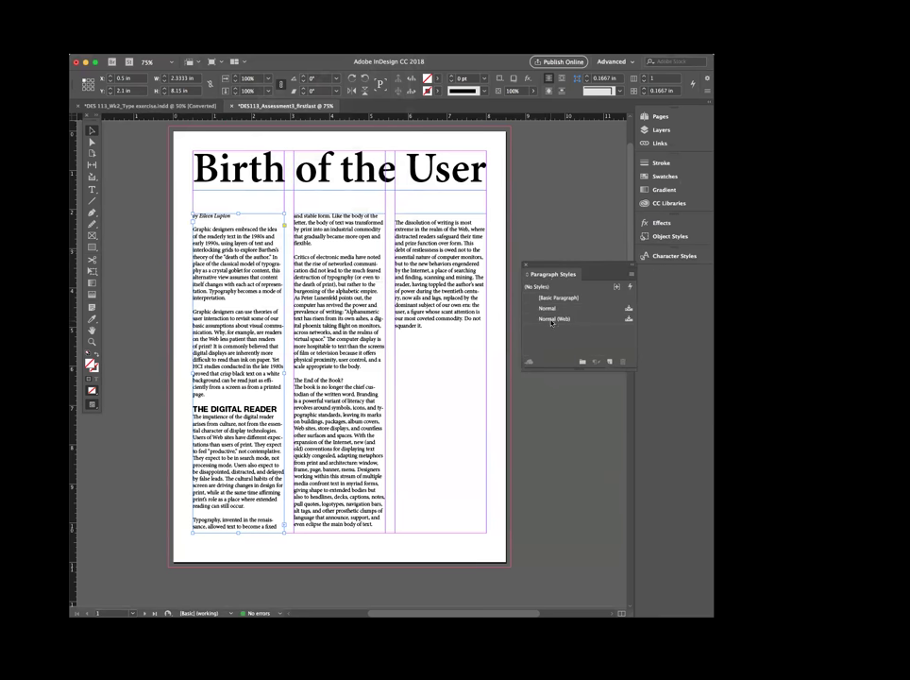
Create a paragraph style named SUBHEAD from the formatting of "The Digital Reader" and check its basic character formats
triple_click(244, 407)
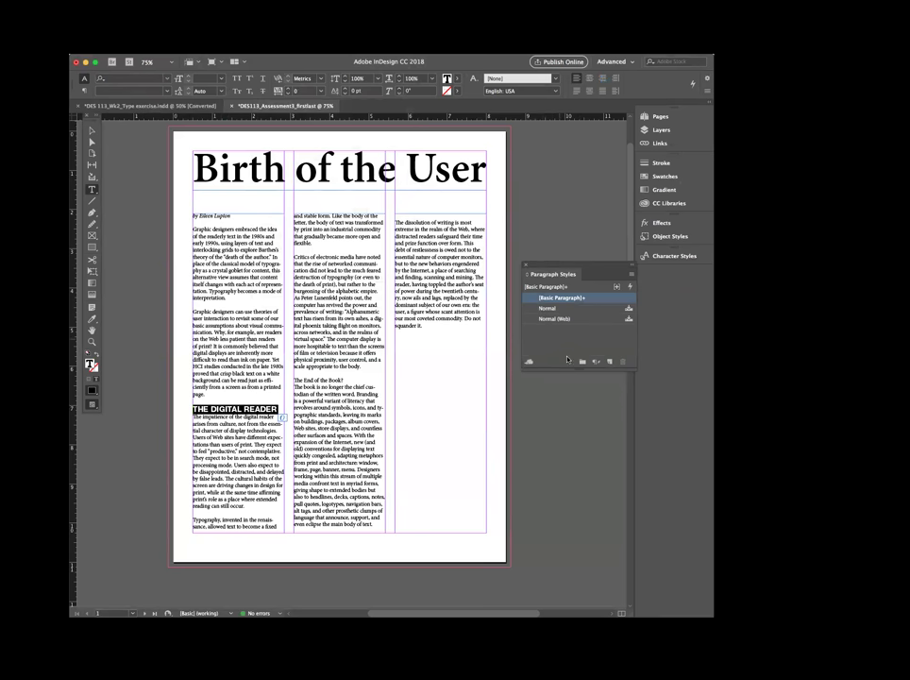
click(609, 362)
double_click(565, 307)
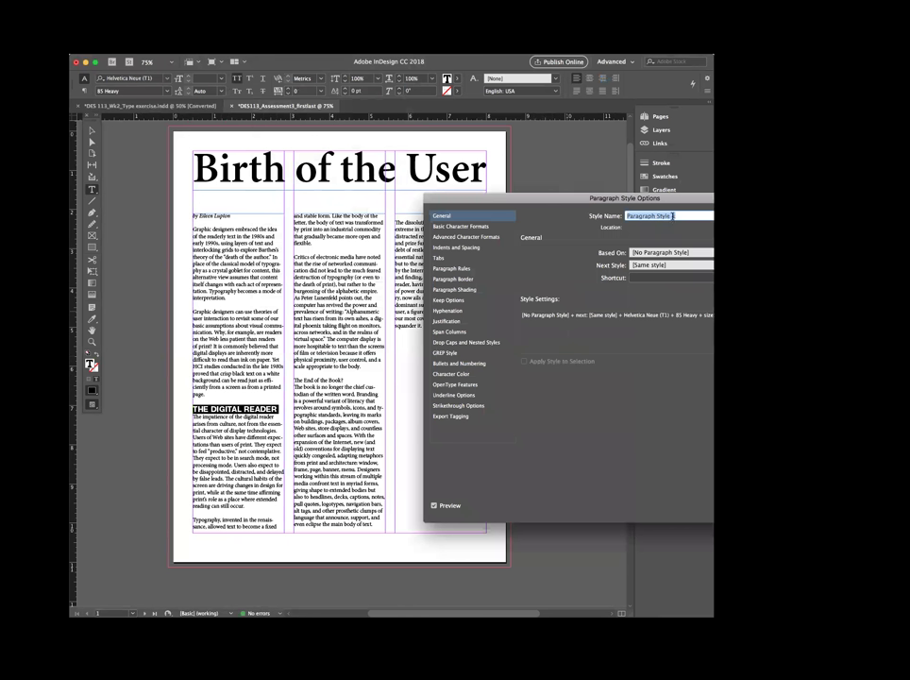
text(SUC)
text(BHEAD)
click(473, 227)
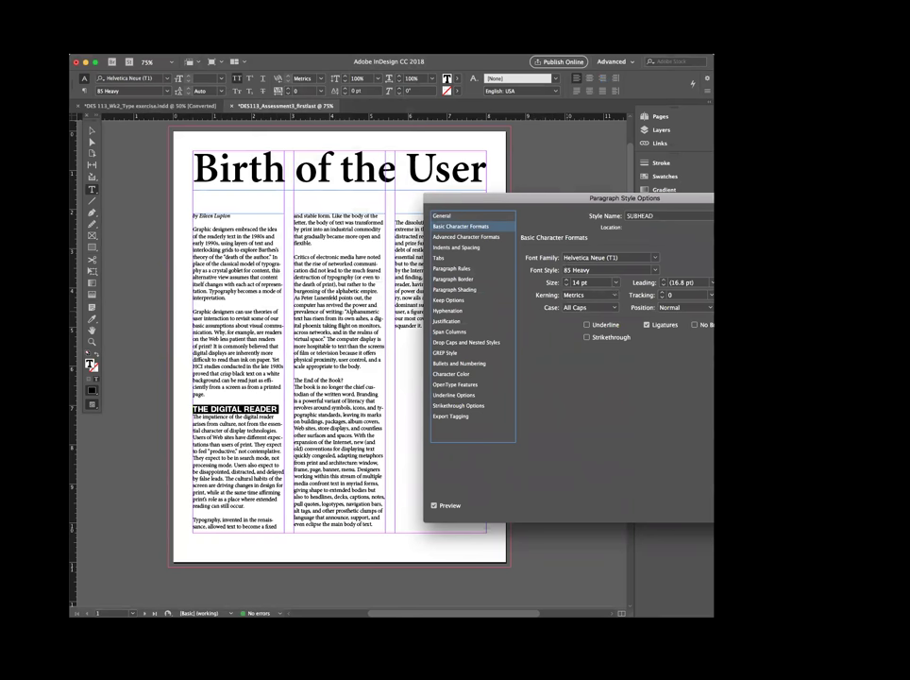
key(Return)
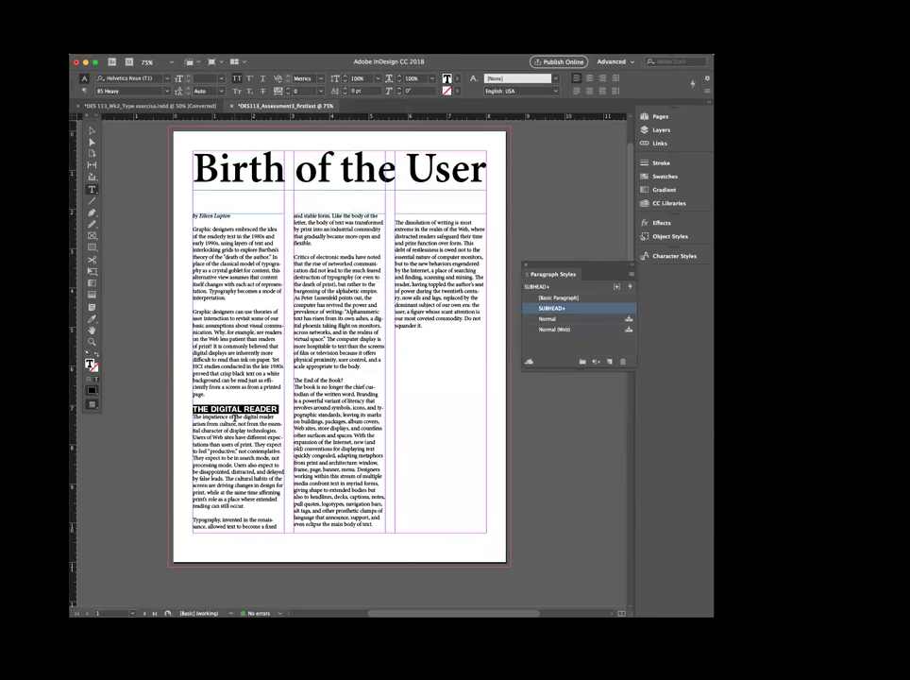
double_click(556, 309)
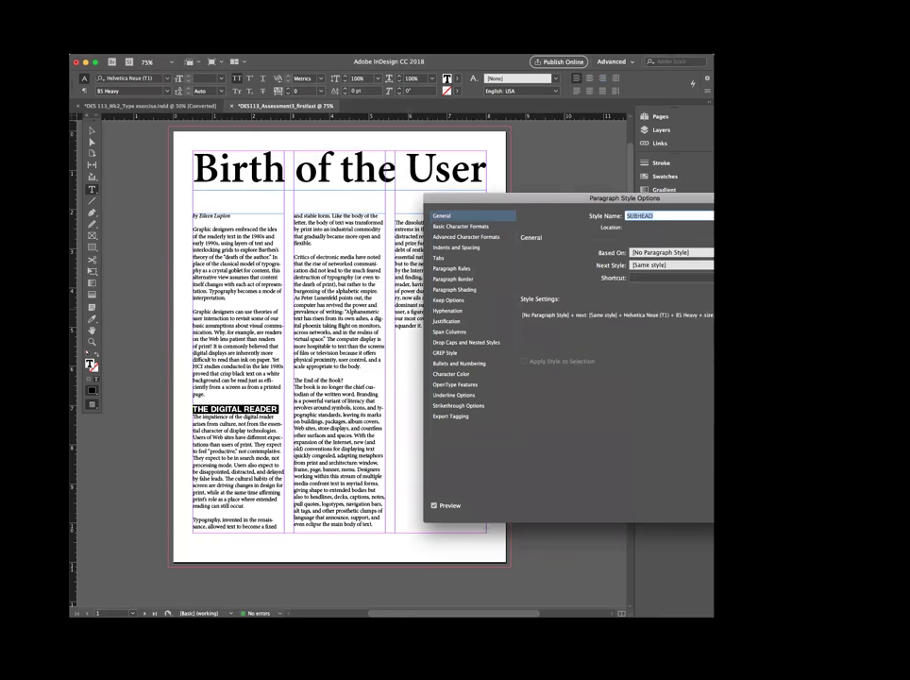
key(Return)
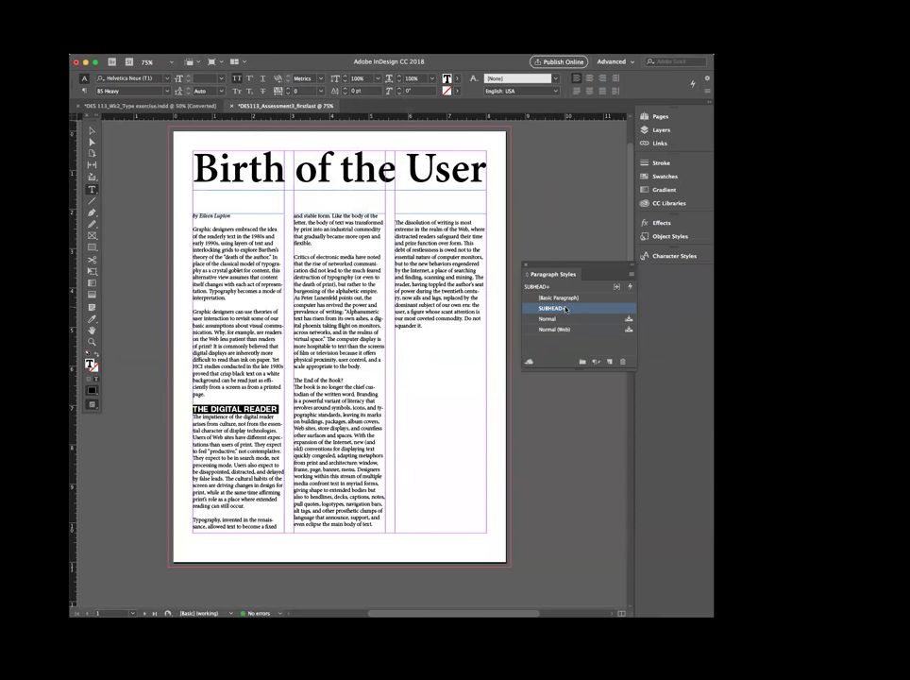
Apply the SUBHEAD paragraph style to the heading "The End of the Book?" in the second column
click(240, 415)
drag(278, 409, 194, 408)
click(344, 379)
triple_click(323, 378)
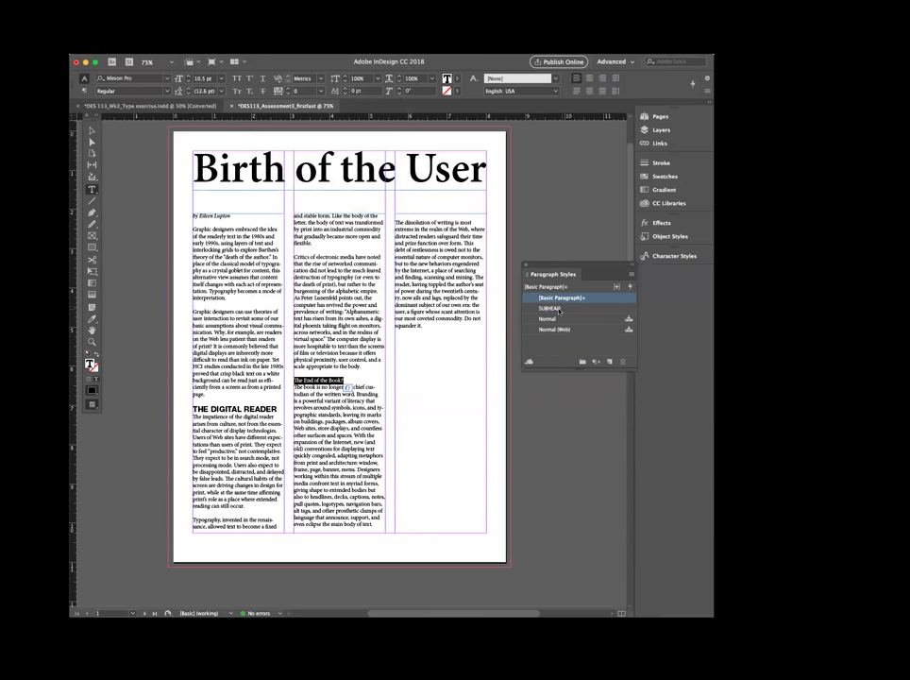
click(337, 379)
triple_click(337, 379)
click(557, 308)
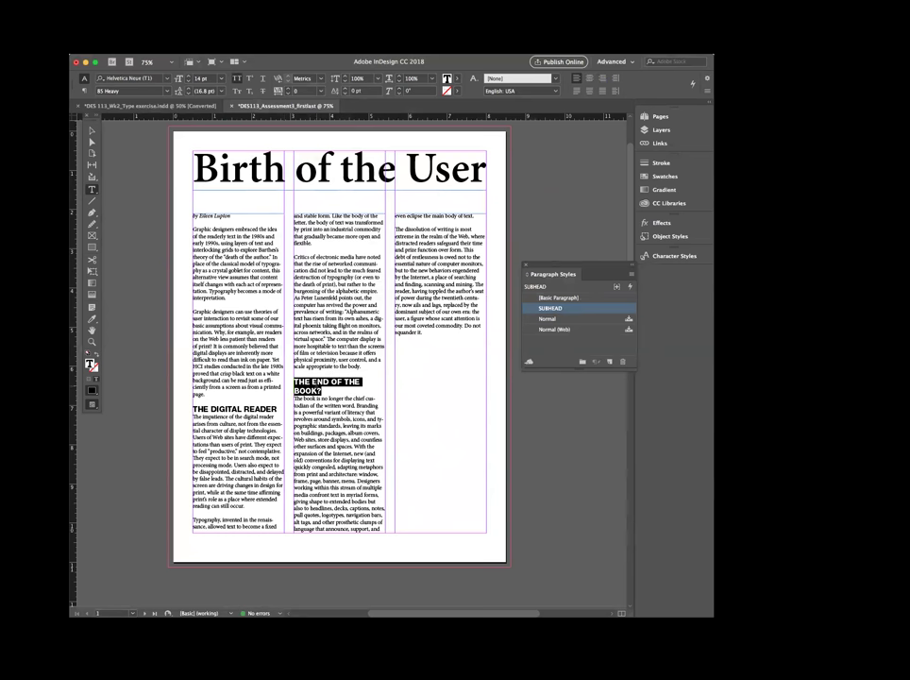
Set the font size of the SUBHEAD paragraph style to 13 pt so both subheads update
click(93, 131)
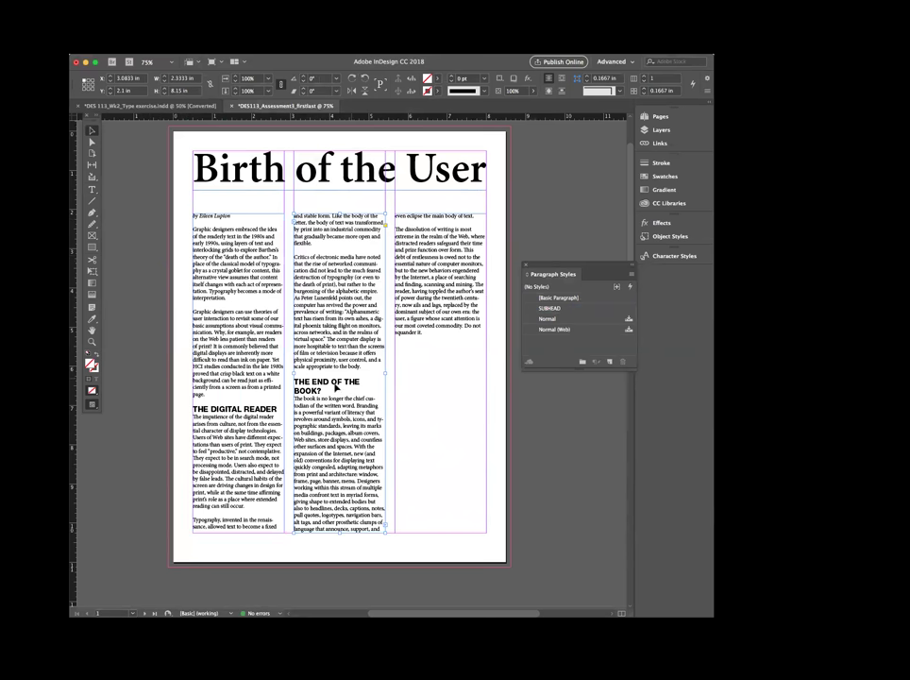
double_click(569, 308)
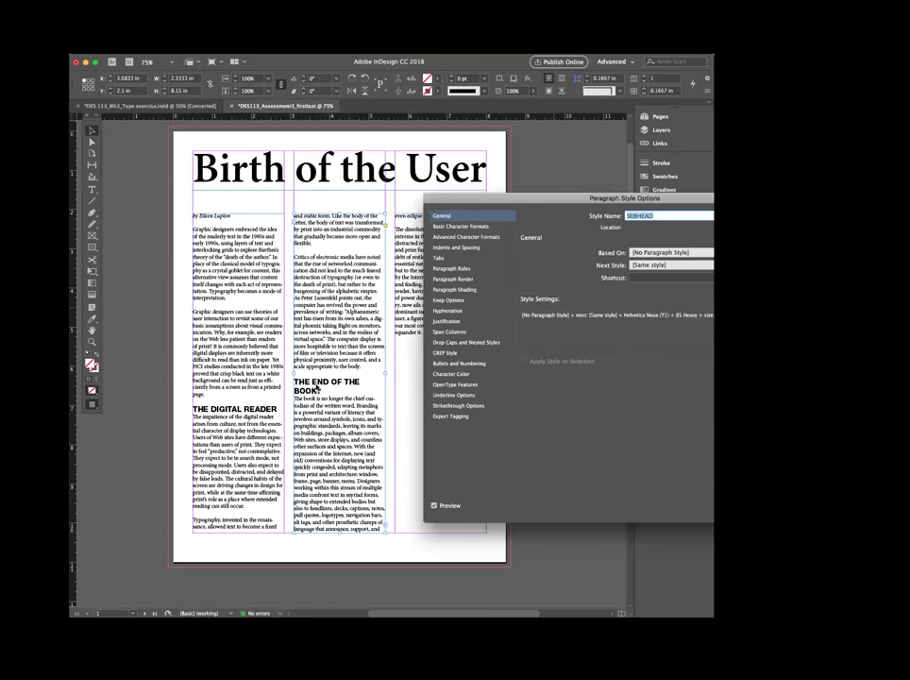
click(461, 227)
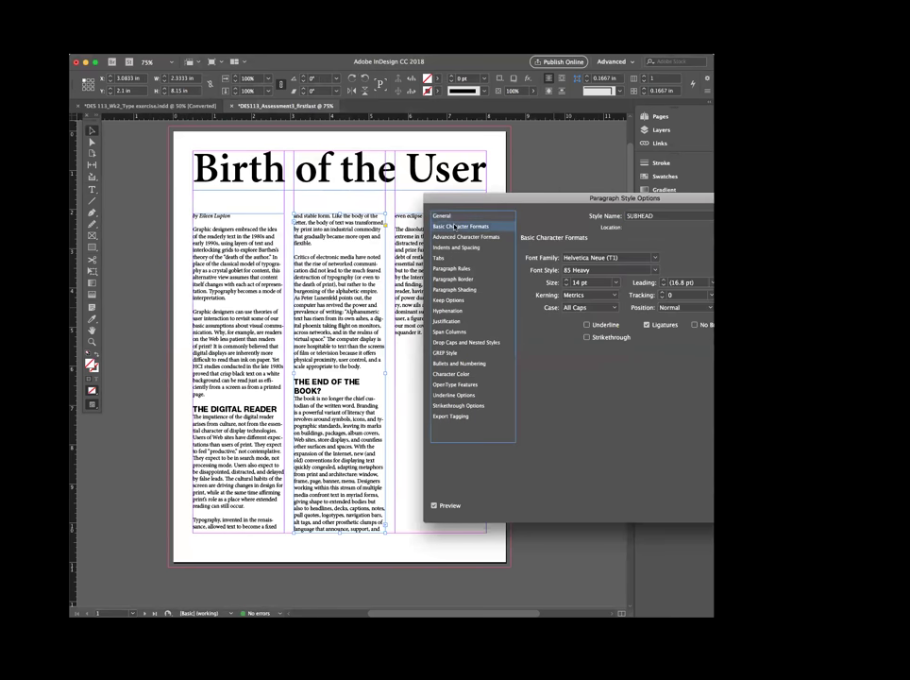
click(566, 285)
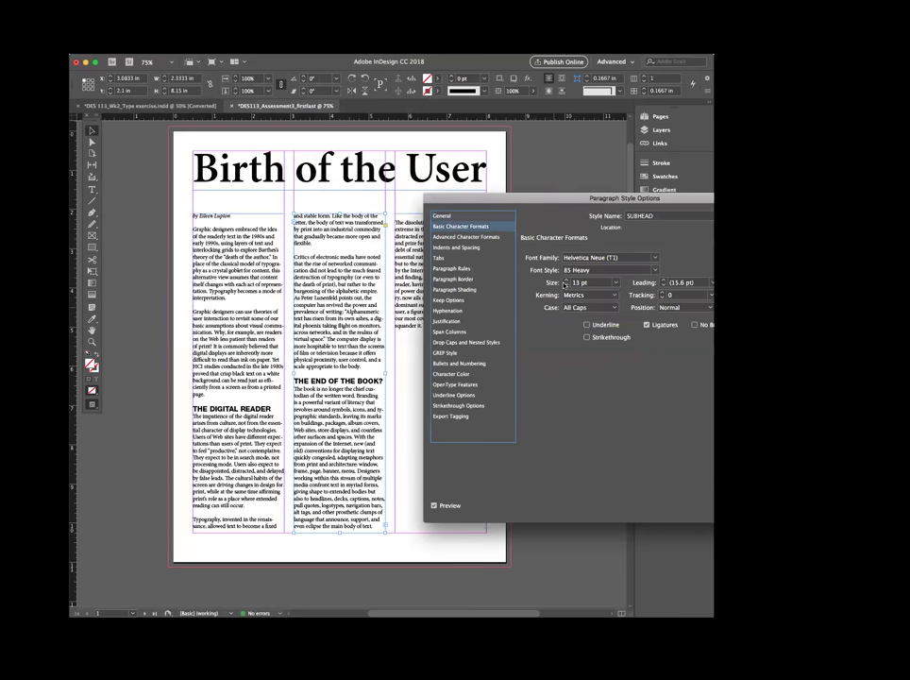
click(566, 281)
click(567, 282)
click(566, 281)
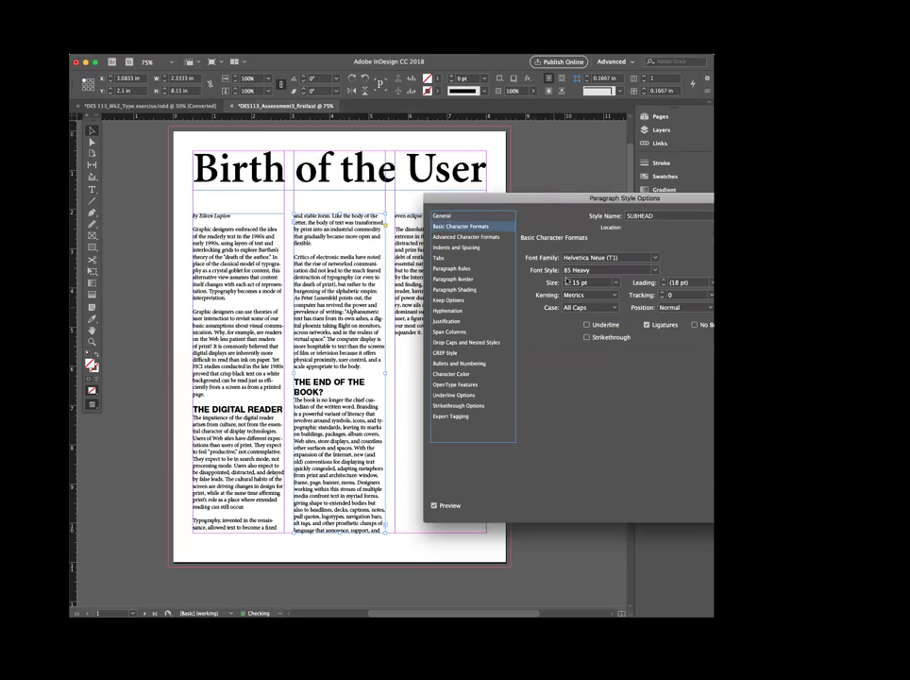
click(566, 281)
click(566, 282)
click(566, 282)
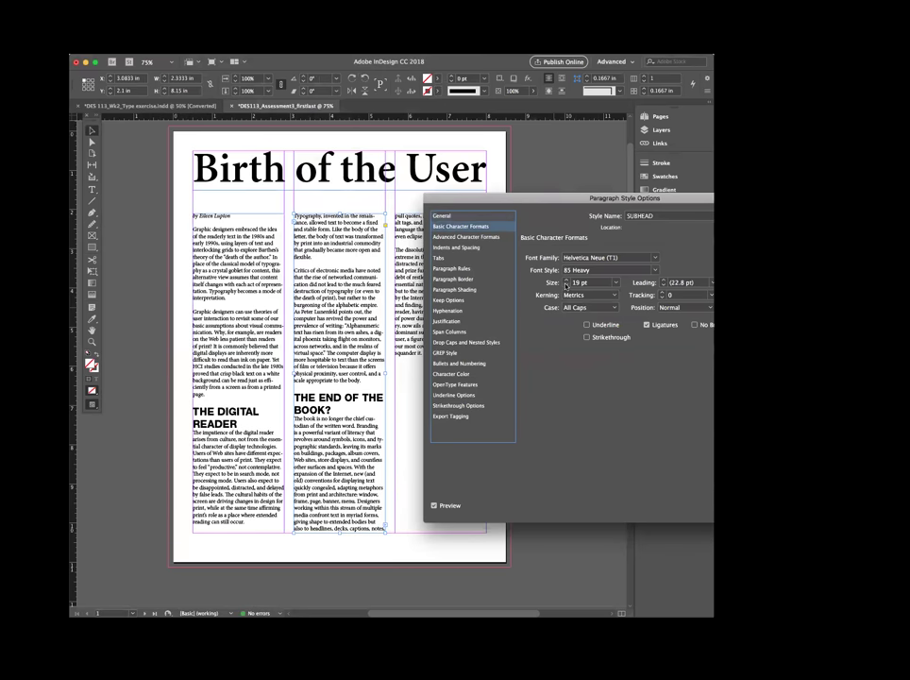
click(566, 285)
click(566, 285)
click(565, 285)
click(565, 286)
click(565, 286)
click(566, 285)
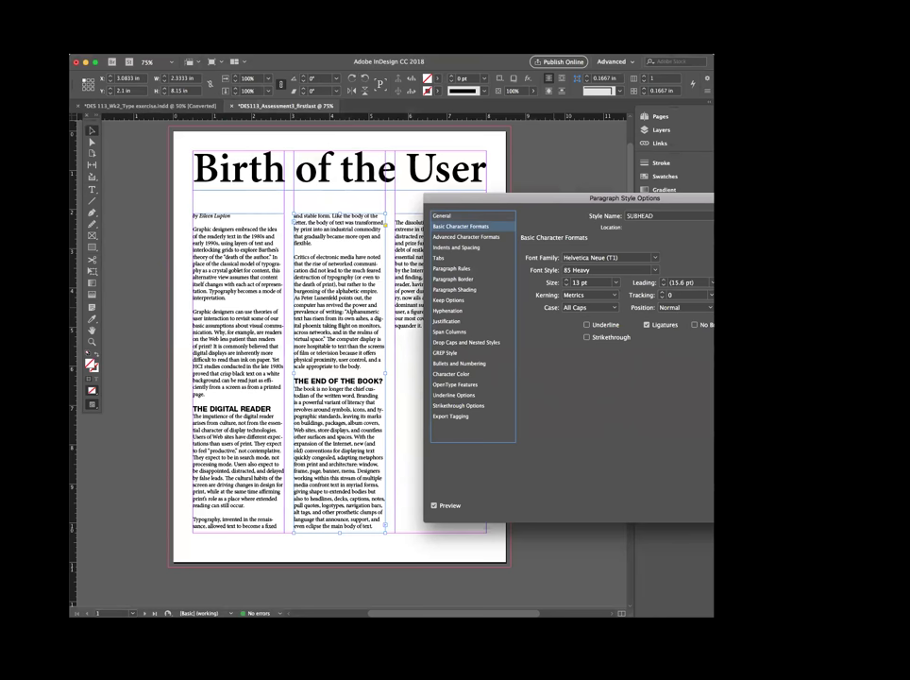
key(Return)
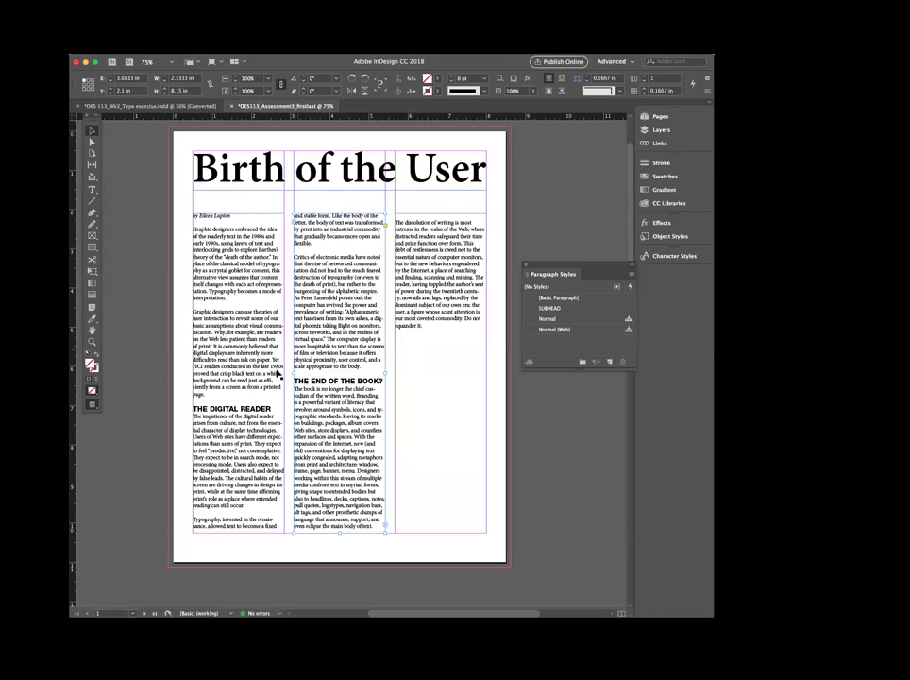
Copy the sentence "Graphic designers can use theories of user interaction…" from the first column into a new text frame on the pasteboard
double_click(193, 309)
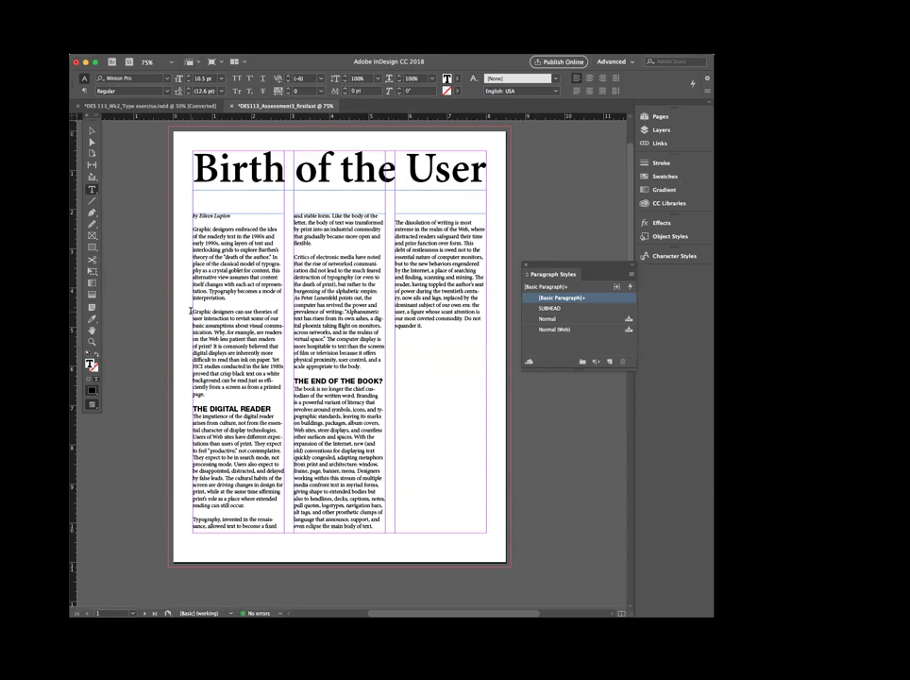
drag(191, 311, 213, 331)
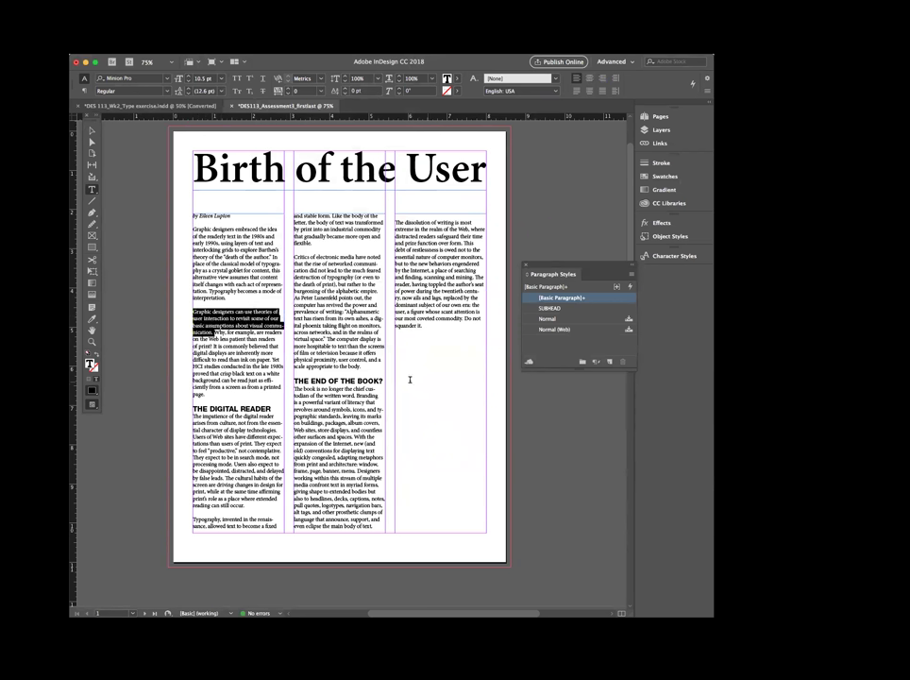
drag(118, 222, 294, 283)
key(super+v)
click(92, 130)
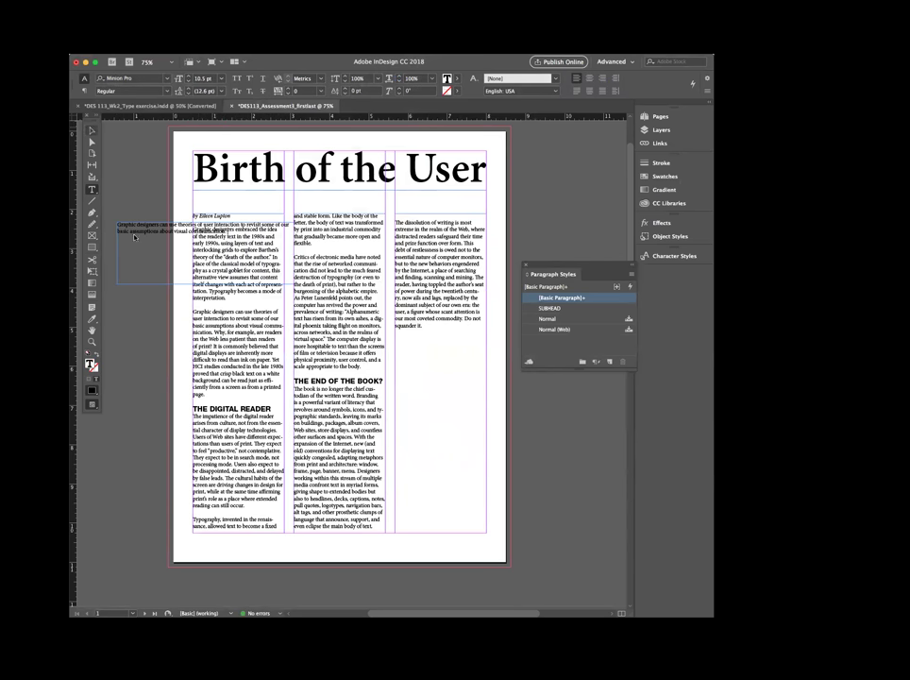
drag(141, 236, 514, 438)
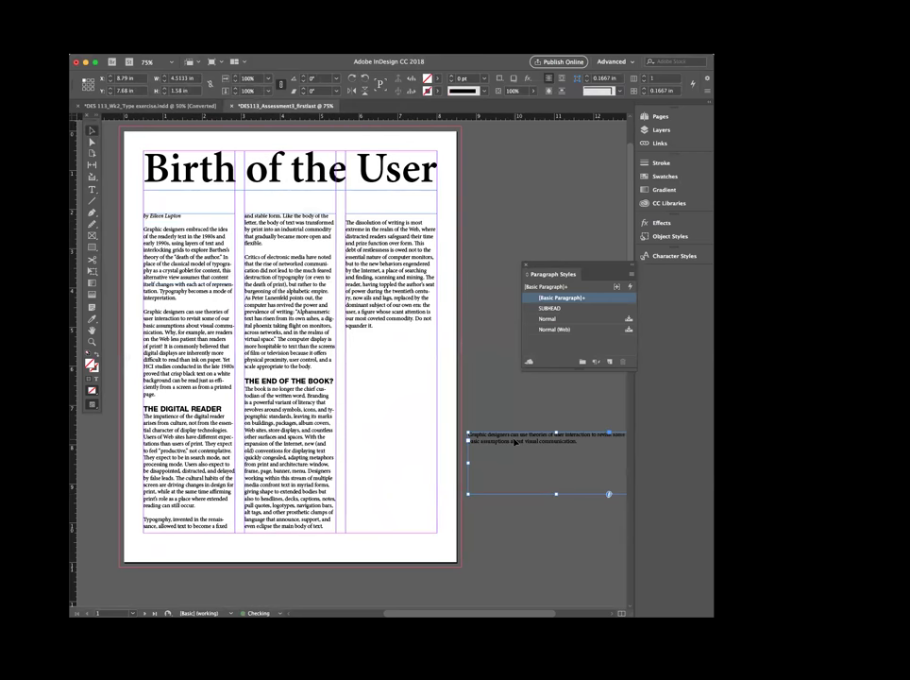
Create a paragraph style named Pull quote from the copied sentence and show its basic character formats
double_click(541, 438)
key(super+a)
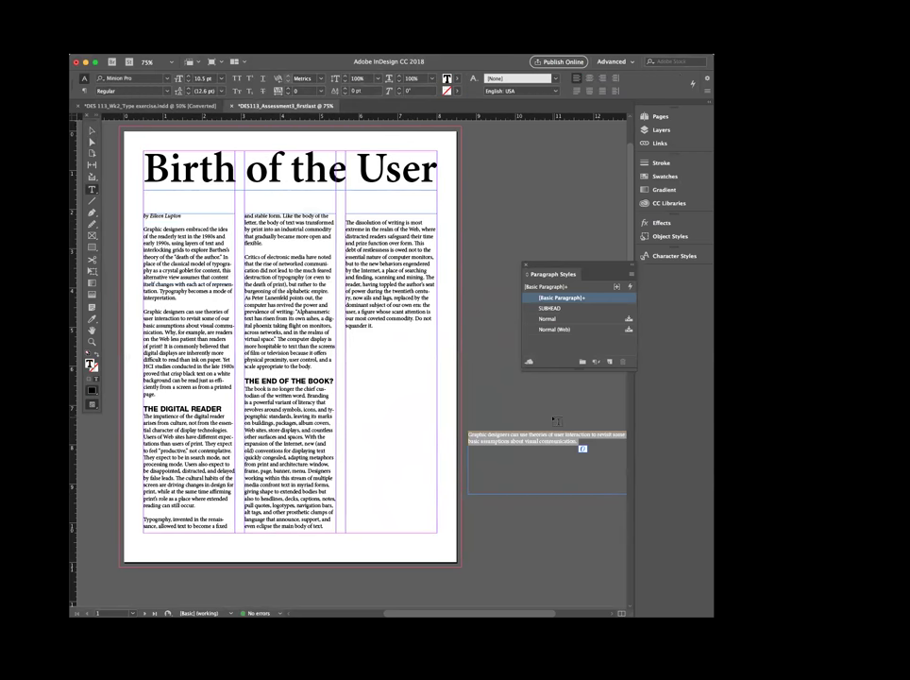
click(609, 361)
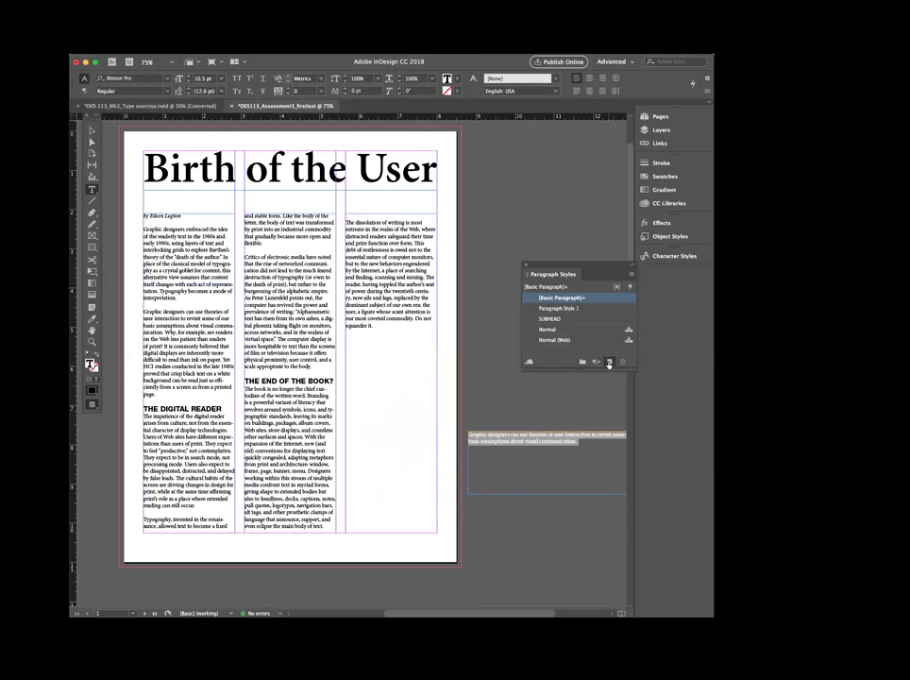
double_click(566, 307)
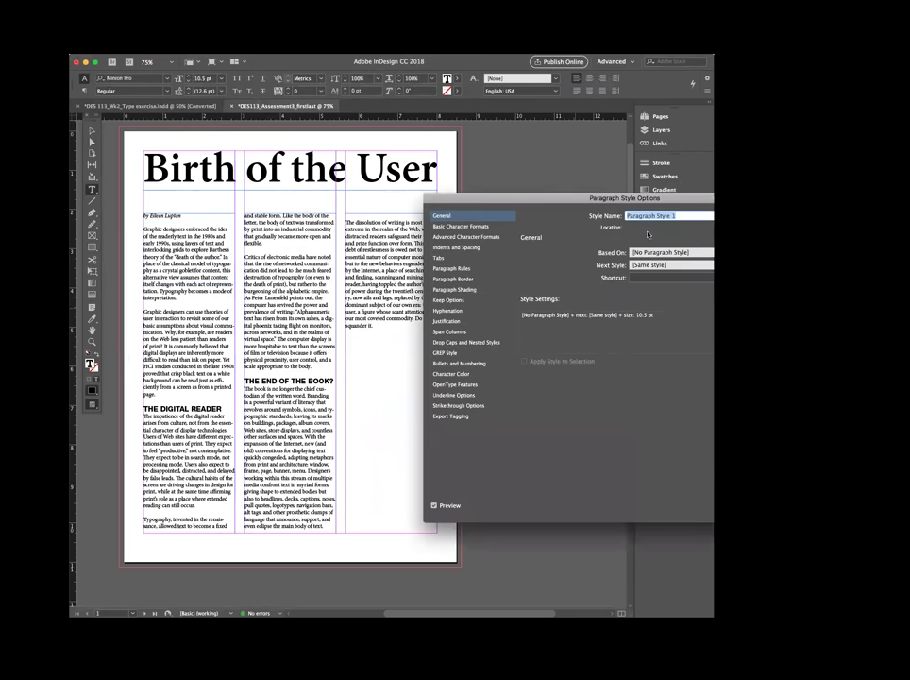
text(Pull quote)
click(460, 227)
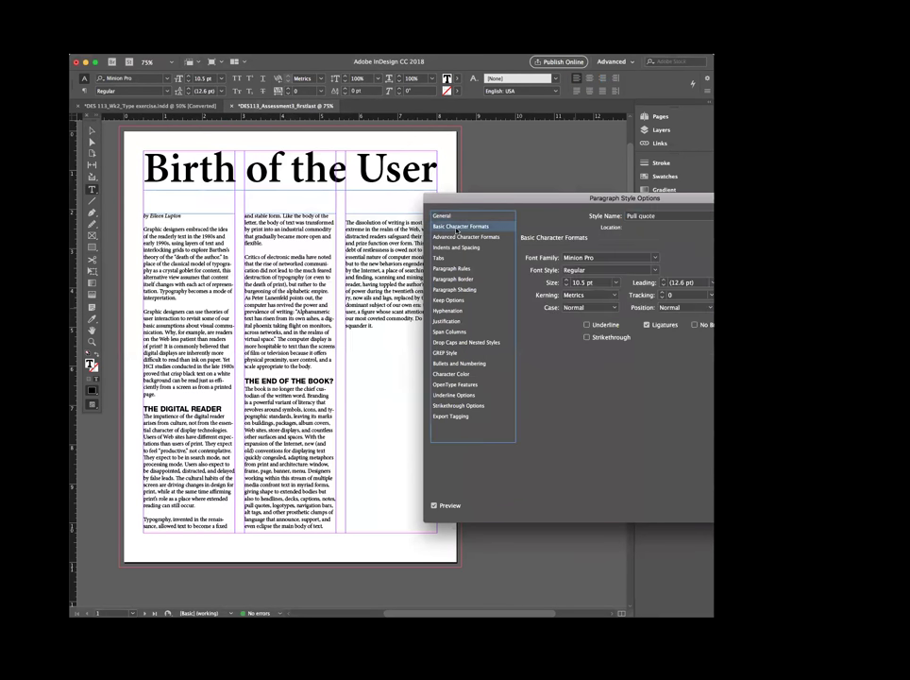
Set the Pull quote style to italic at 20 pt, keeping the sample sentence in view
drag(619, 198, 841, 209)
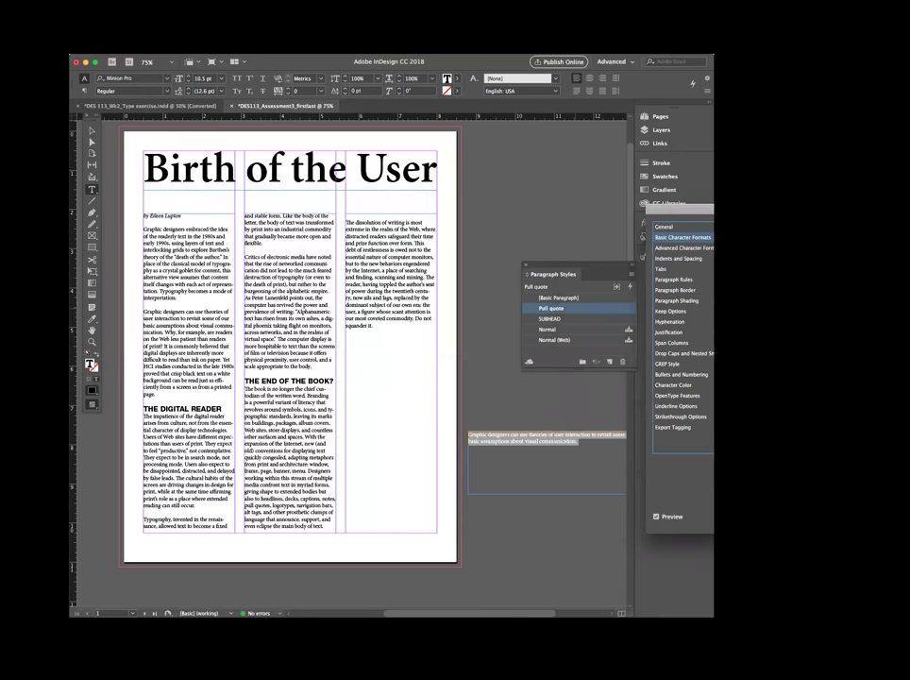
key(Up)
key(Up)
key(Up)
key(Up)
key(Up)
key(Up)
key(Up)
key(Up)
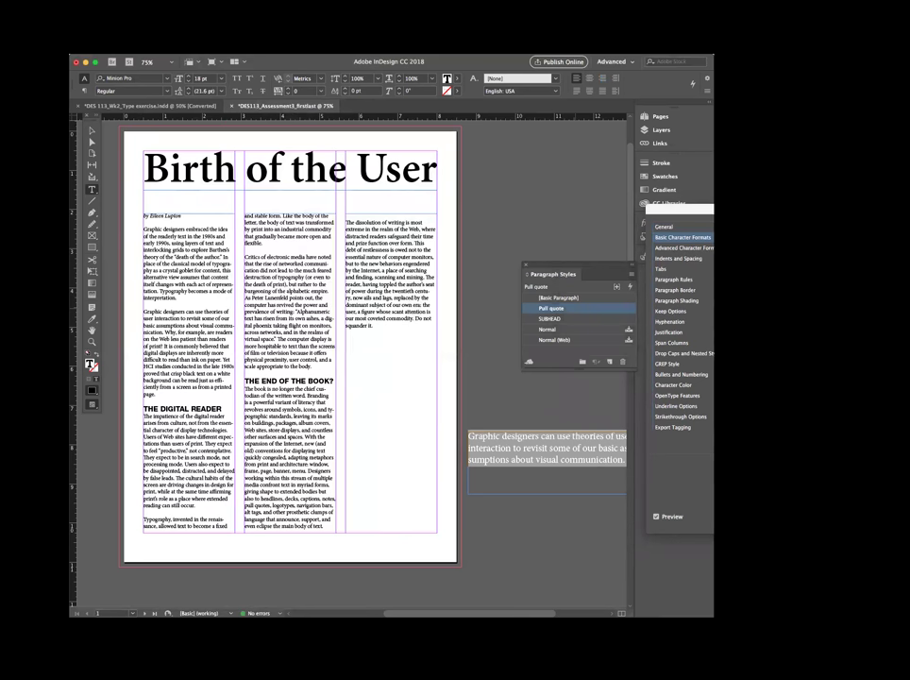
key(Down)
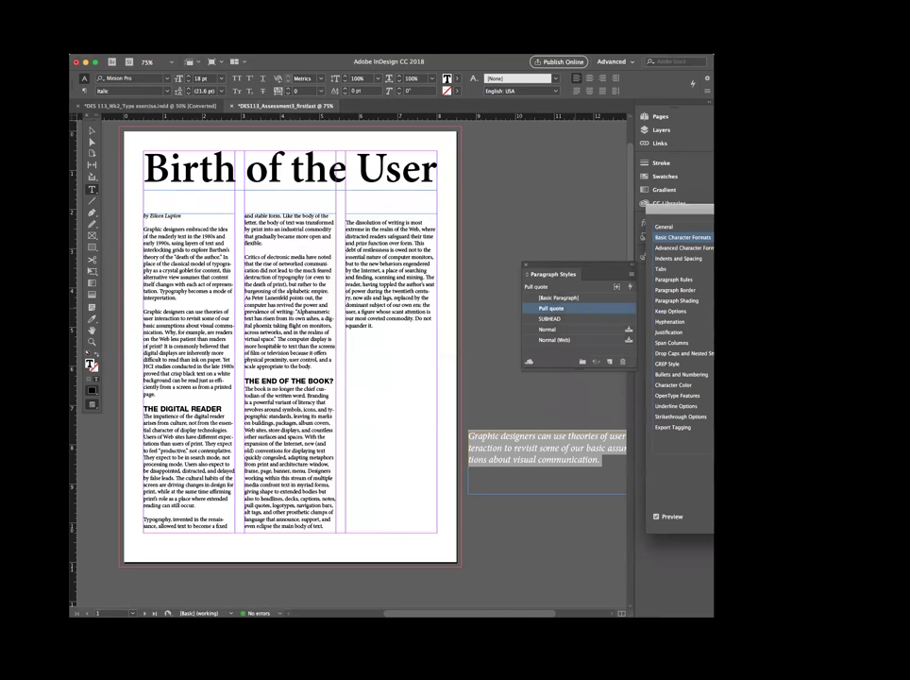
key(super+shift+period)
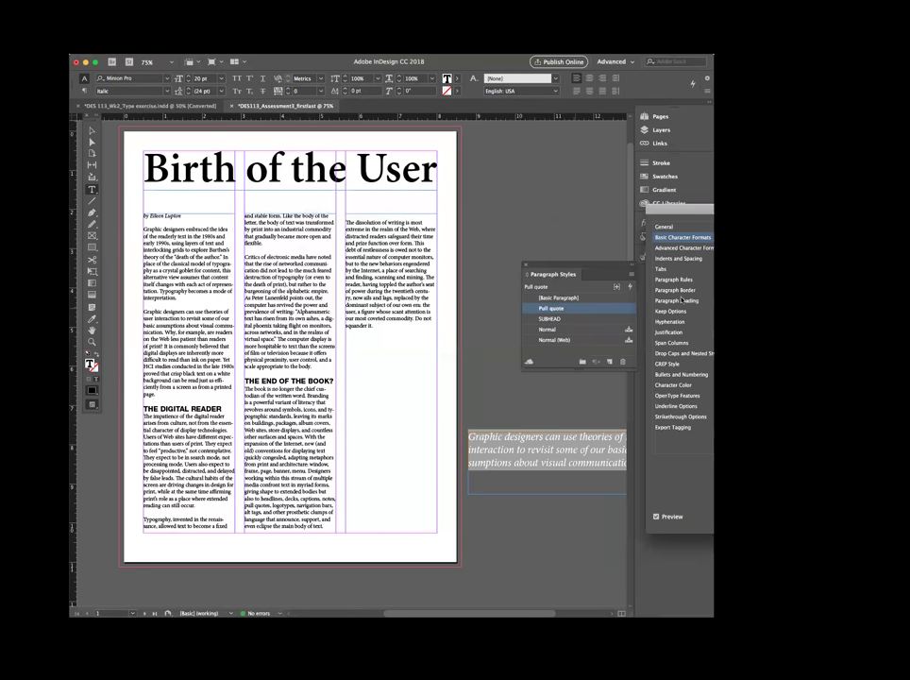
Give the Pull quote style a gray character color and save the style options
click(670, 248)
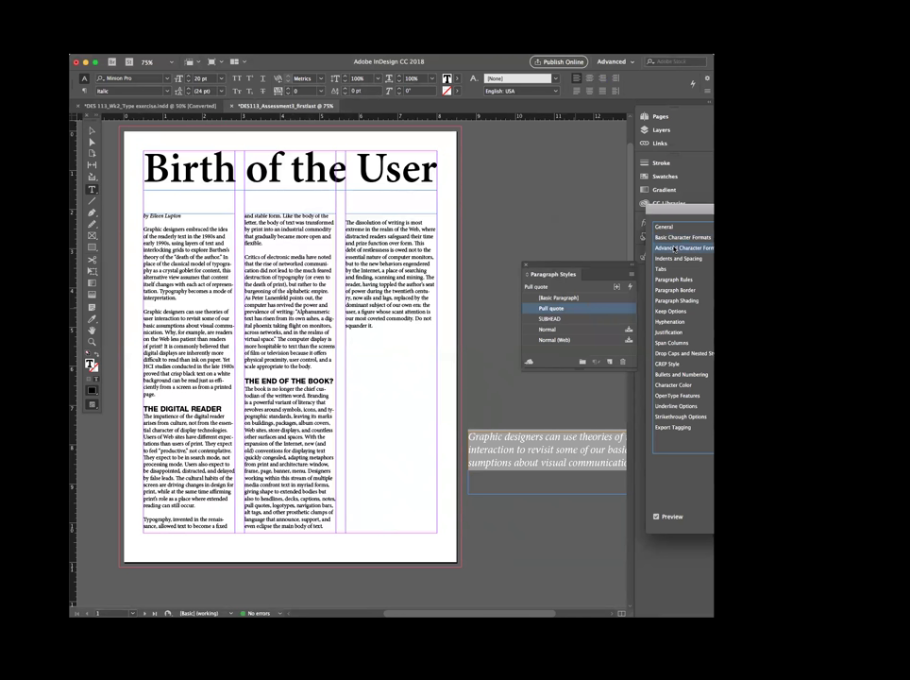
click(674, 386)
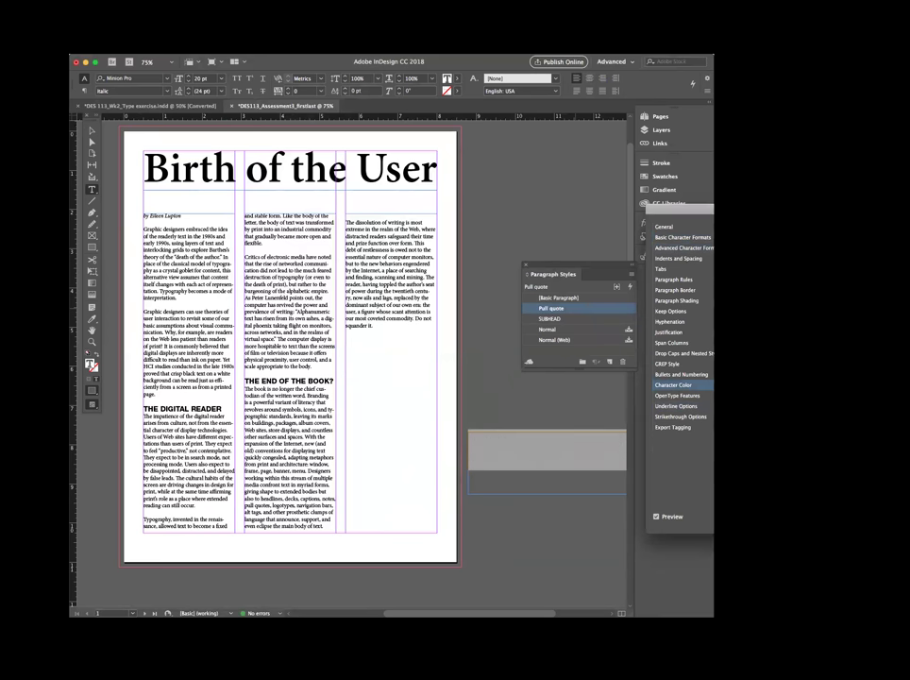
key(Return)
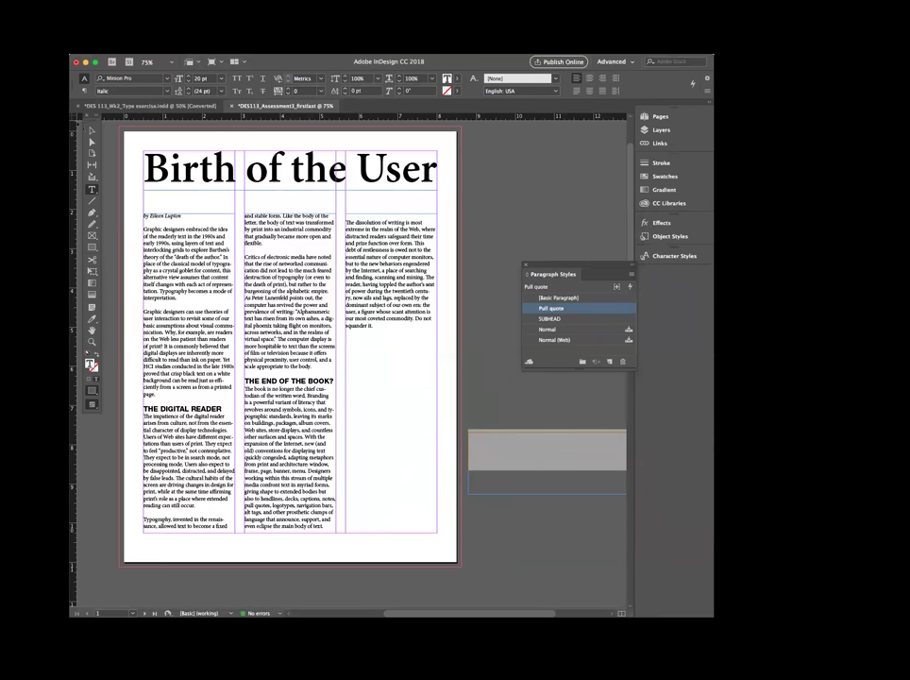
Move the pull quote frame onto the third column and enclose its sentence in quotation marks
key(Escape)
drag(532, 446, 434, 379)
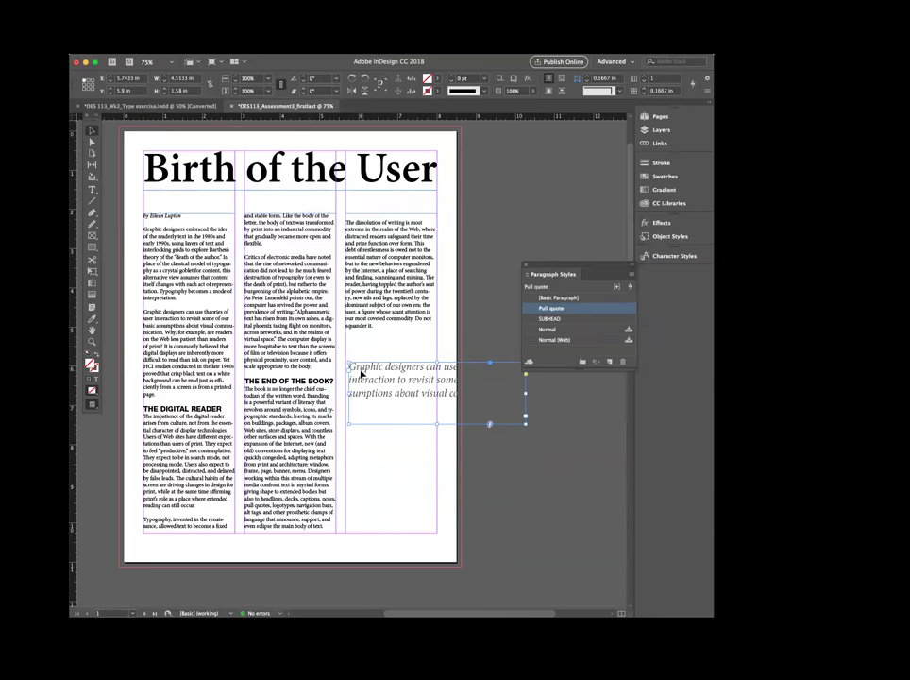
double_click(367, 376)
click(348, 365)
text(")
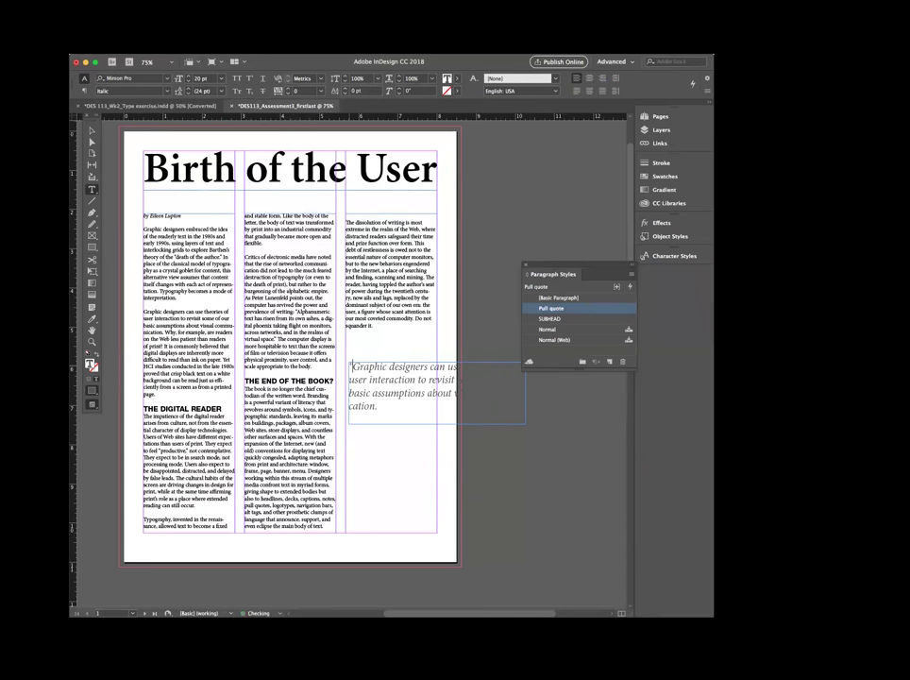
click(377, 406)
key(Escape)
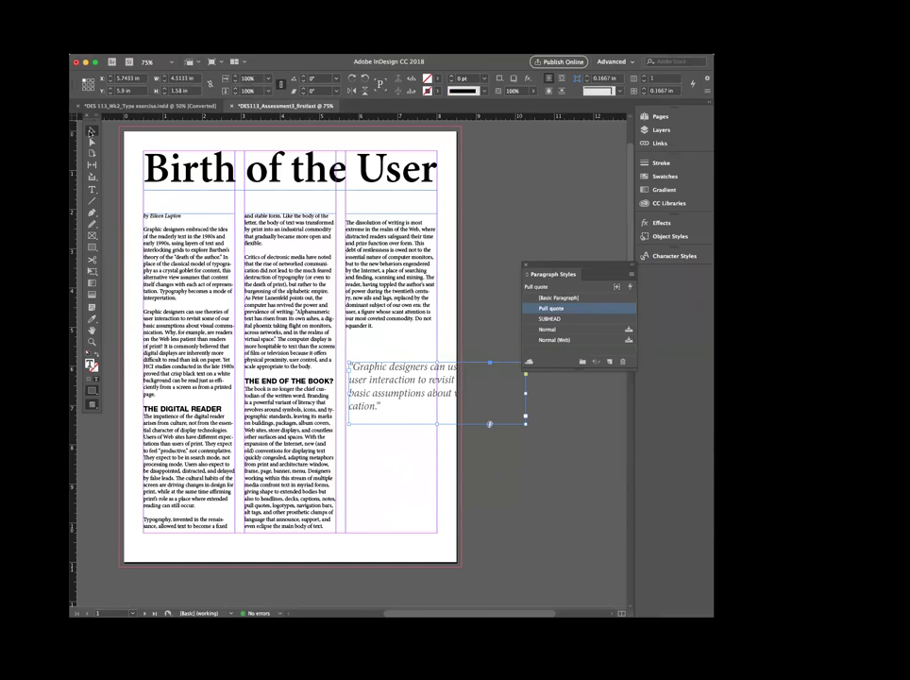
Resize the pull quote frame to 4.9167 in wide and place it across the first two columns at X 0.5 in, Y 4.36 in
drag(525, 393, 545, 394)
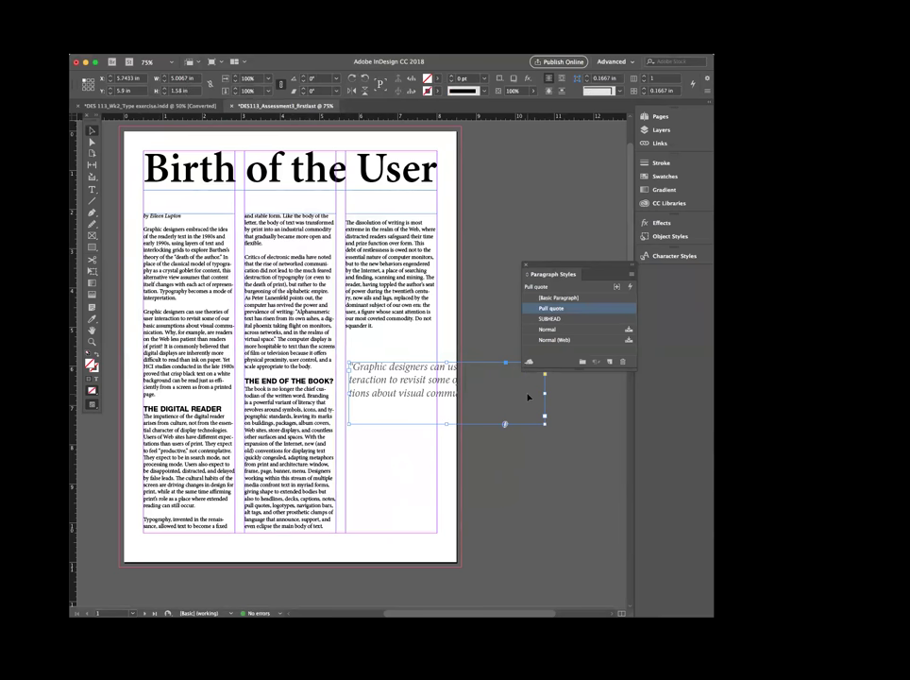
drag(421, 393, 336, 351)
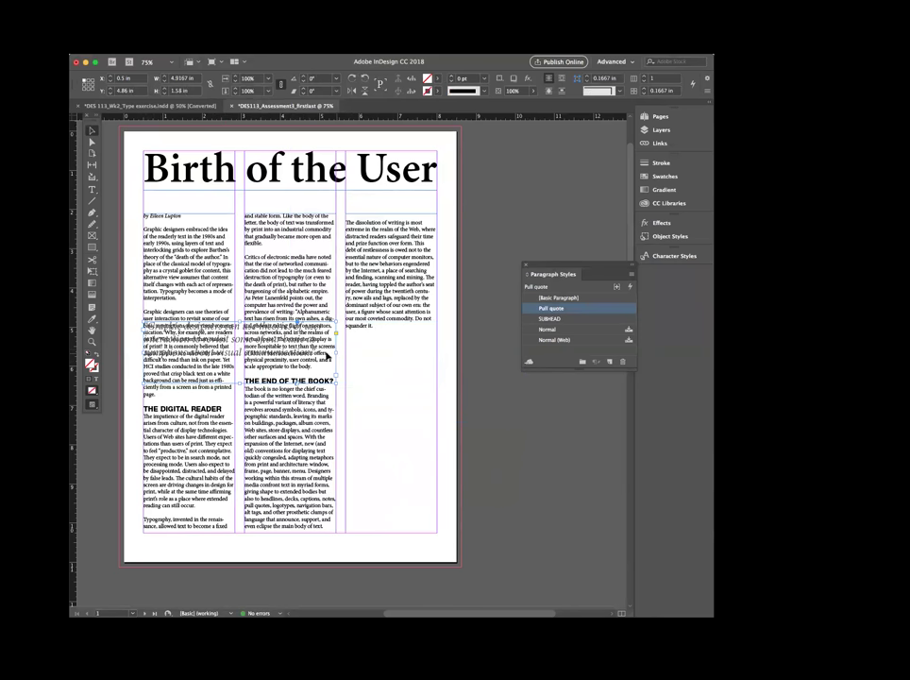
mouse_move(211, 354)
mouse_down()
mouse_move(430, 378)
mouse_move(274, 337)
mouse_move(217, 335)
mouse_up()
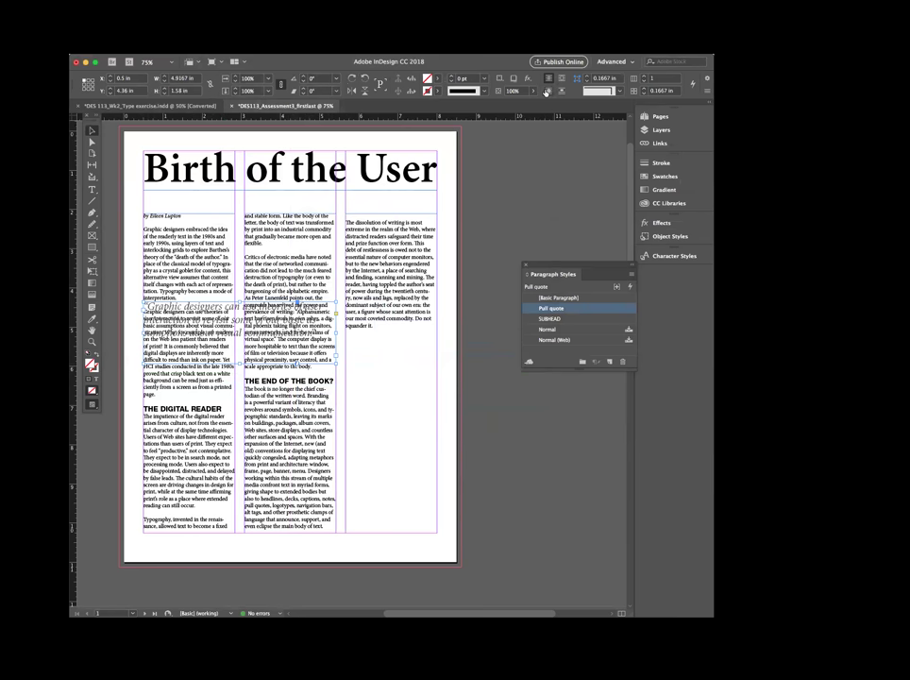
Apply a text wrap to the pull quote frame and shorten the frame to 1 in high
click(550, 91)
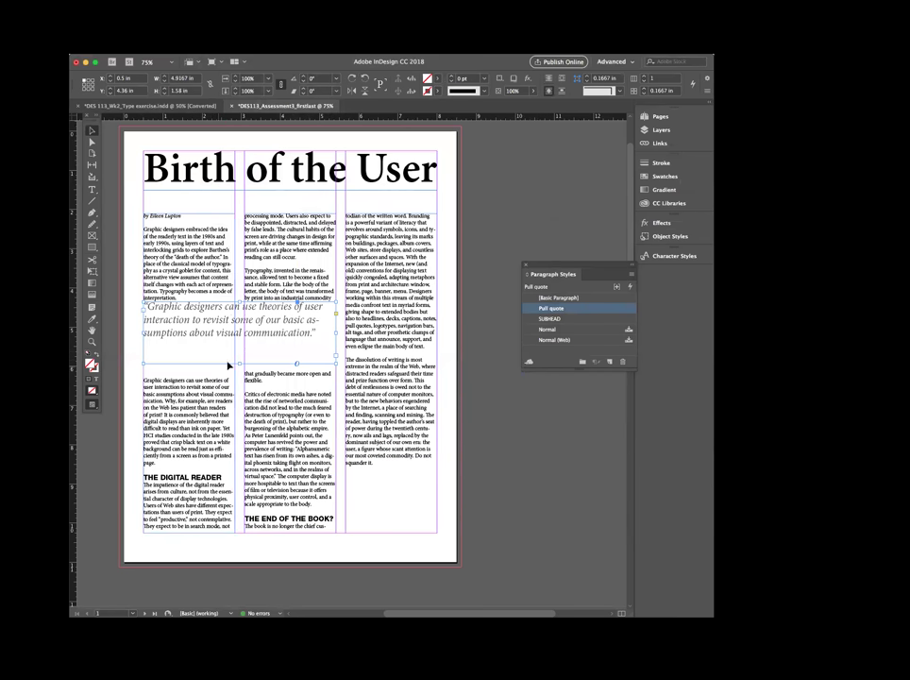
drag(240, 364, 241, 341)
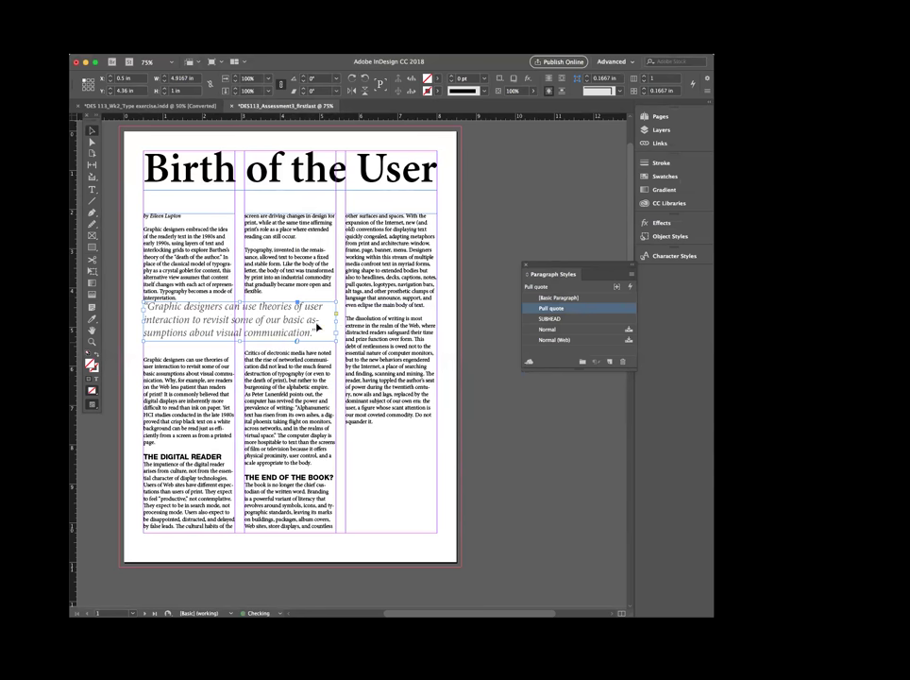
Turn off hyphenation for the whole pull quote paragraph
triple_click(293, 322)
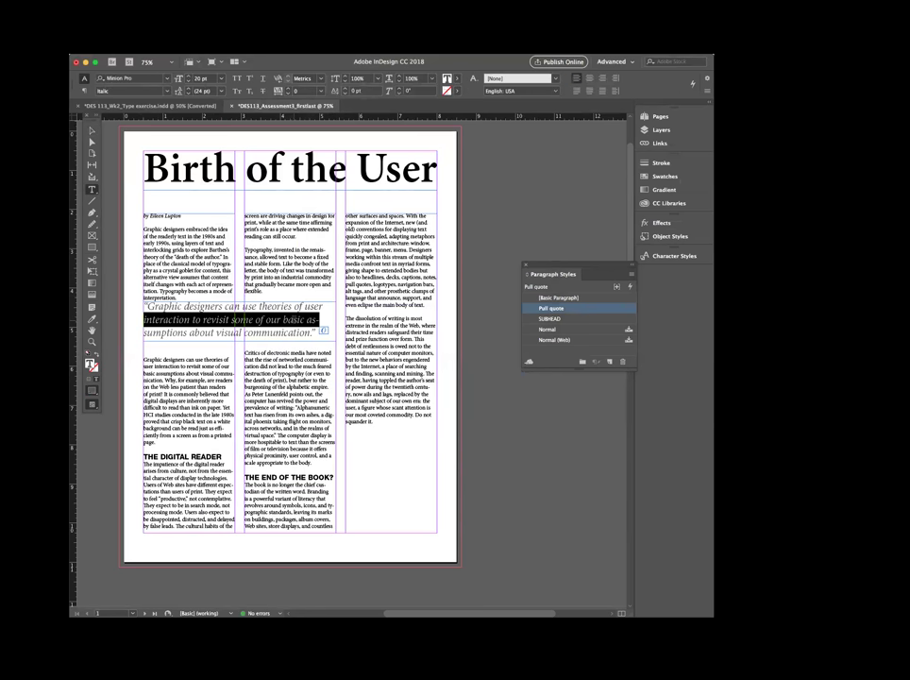
double_click(300, 333)
key(super+a)
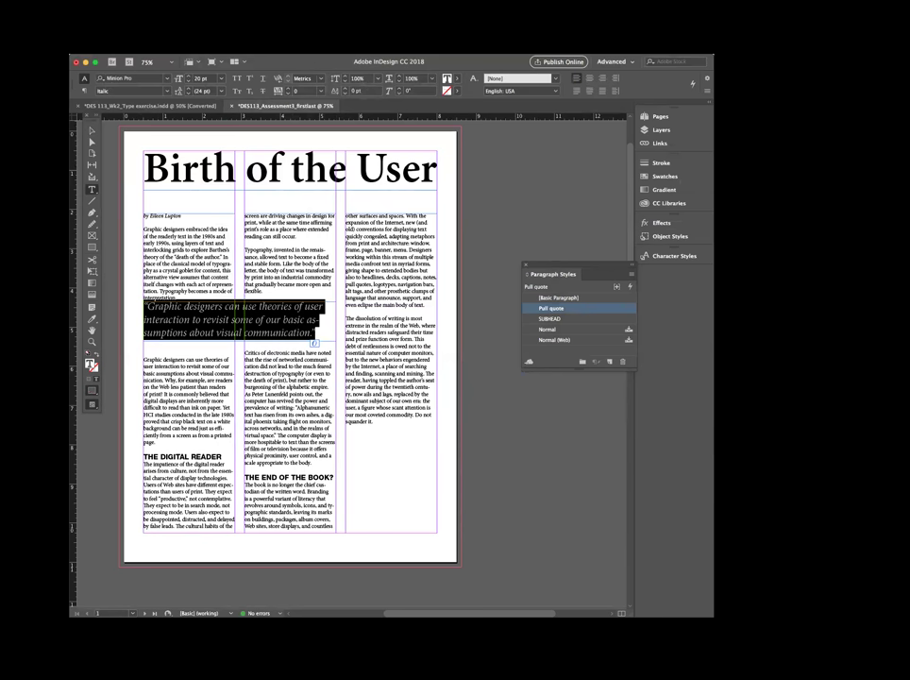
click(278, 48)
mouse_move(291, 228)
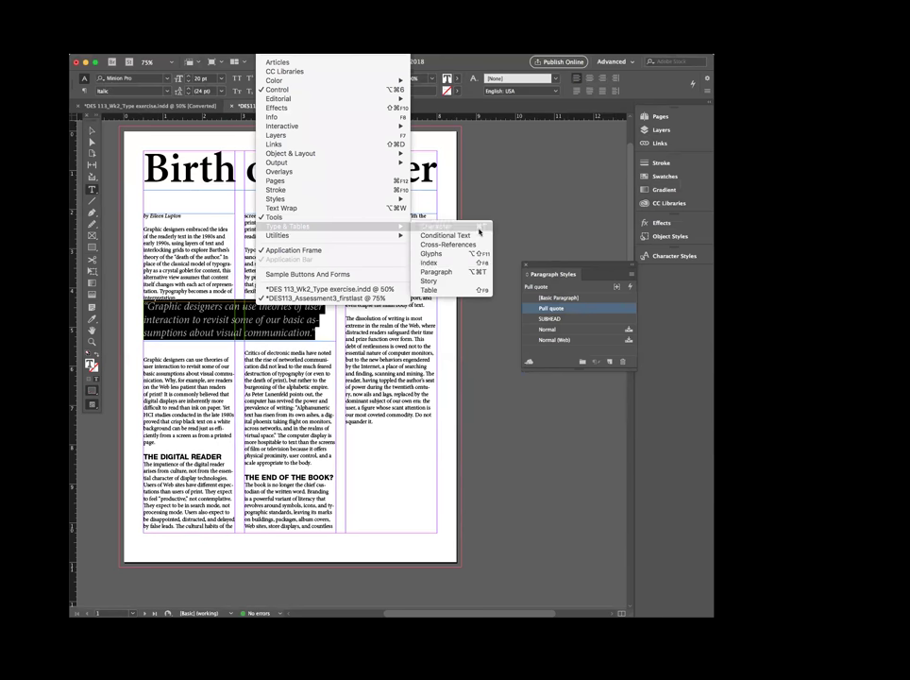
click(442, 271)
drag(384, 190, 450, 238)
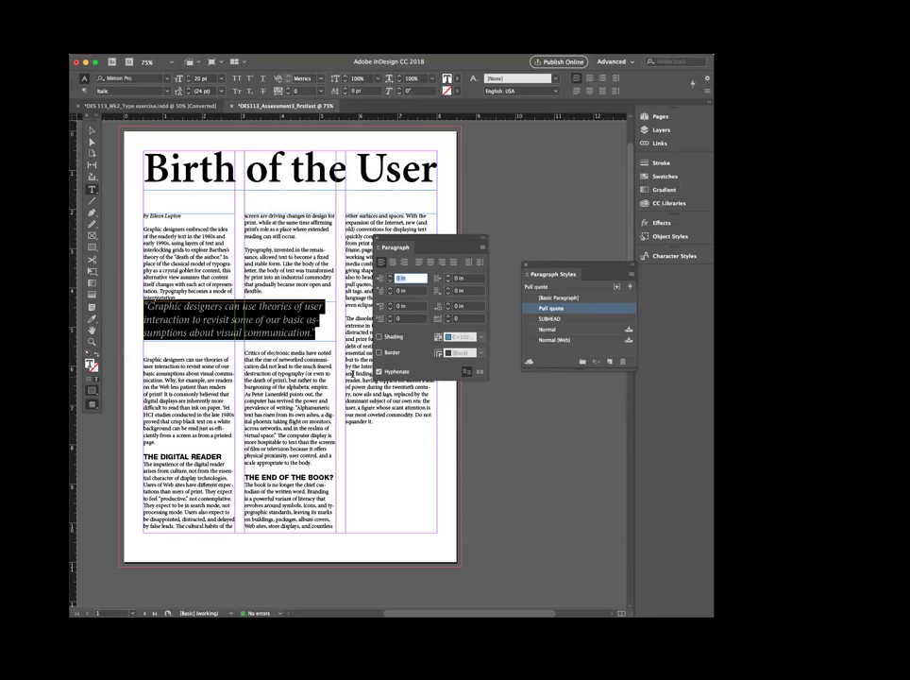
click(379, 372)
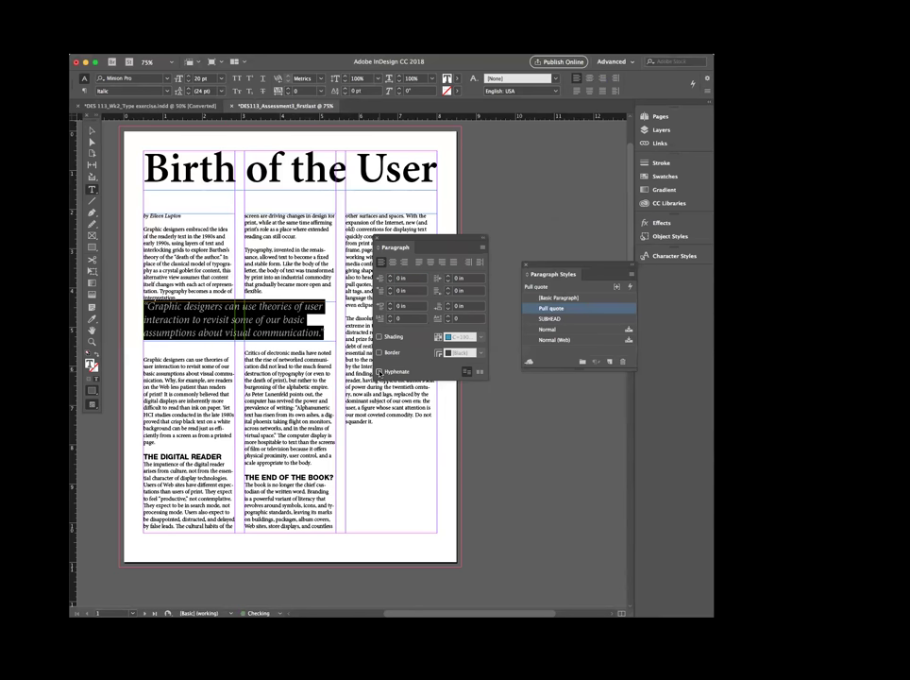
click(474, 245)
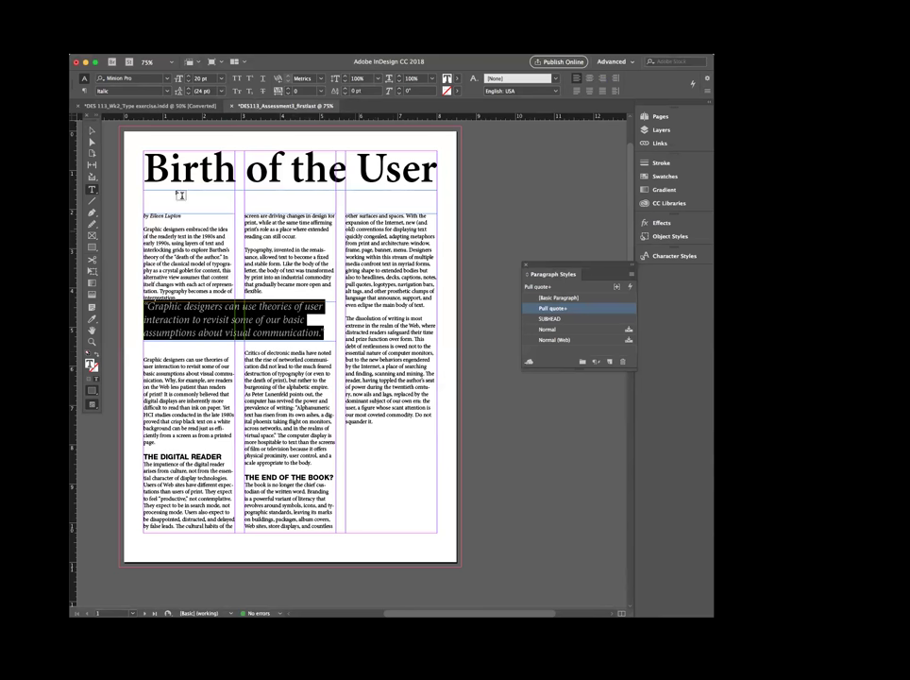
Move the pull quote frame down to Y 4.58 in and preview the page without guides
click(91, 141)
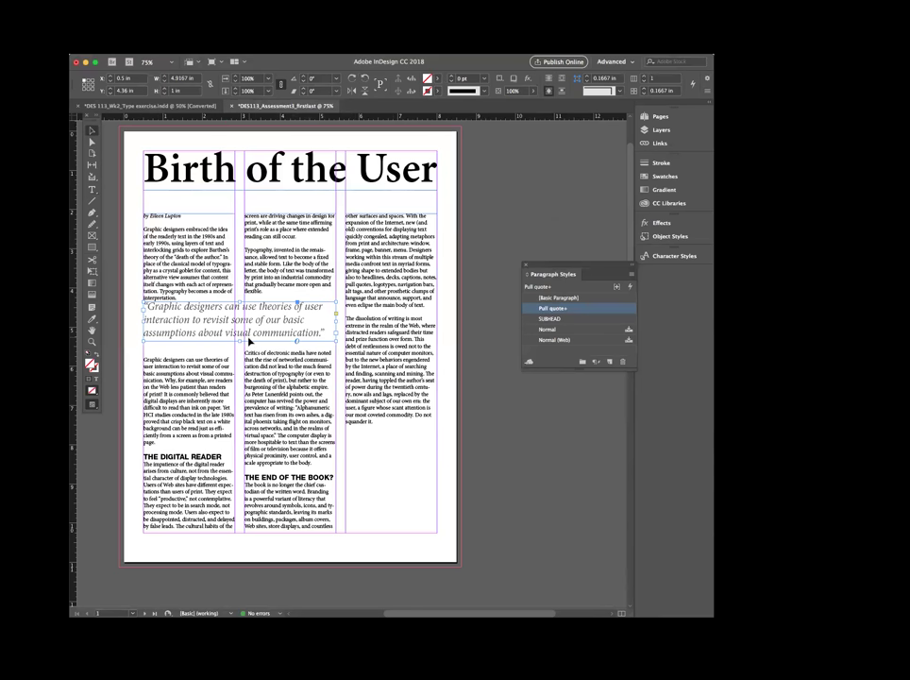
drag(250, 347, 249, 338)
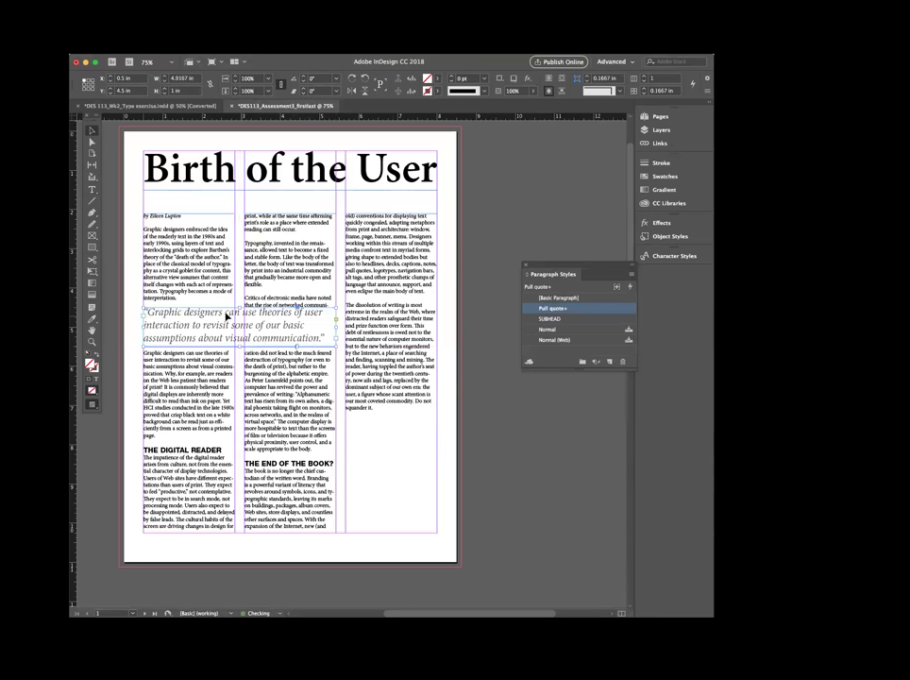
click(534, 439)
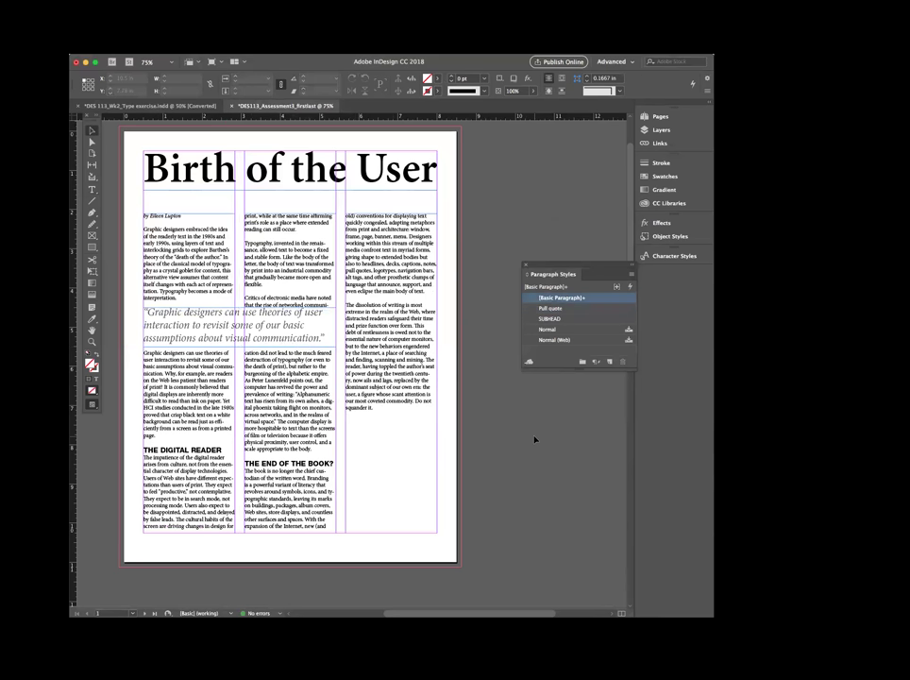
key(w)
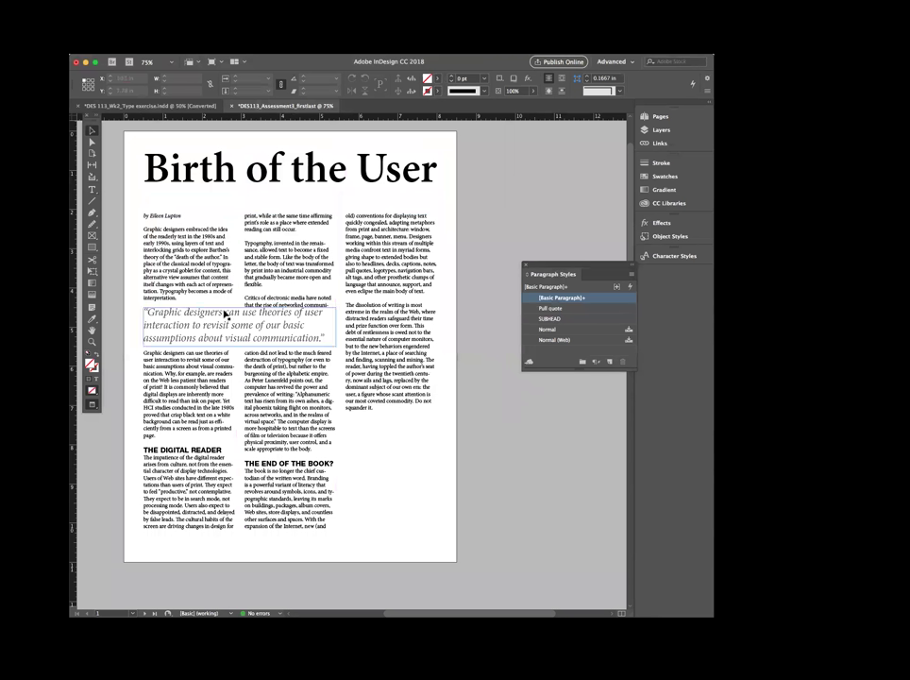
click(265, 327)
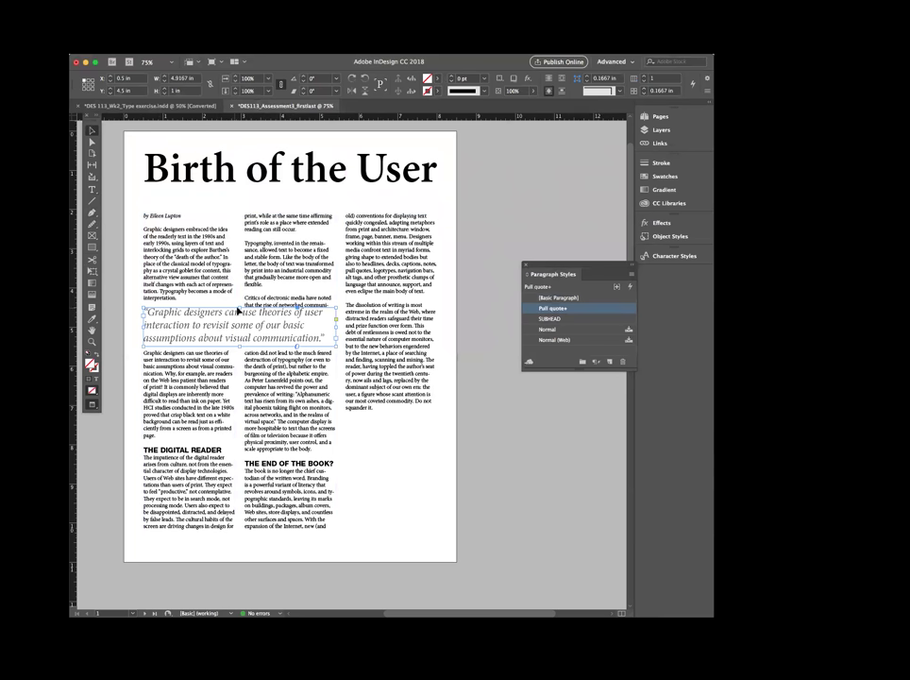
drag(242, 326, 243, 330)
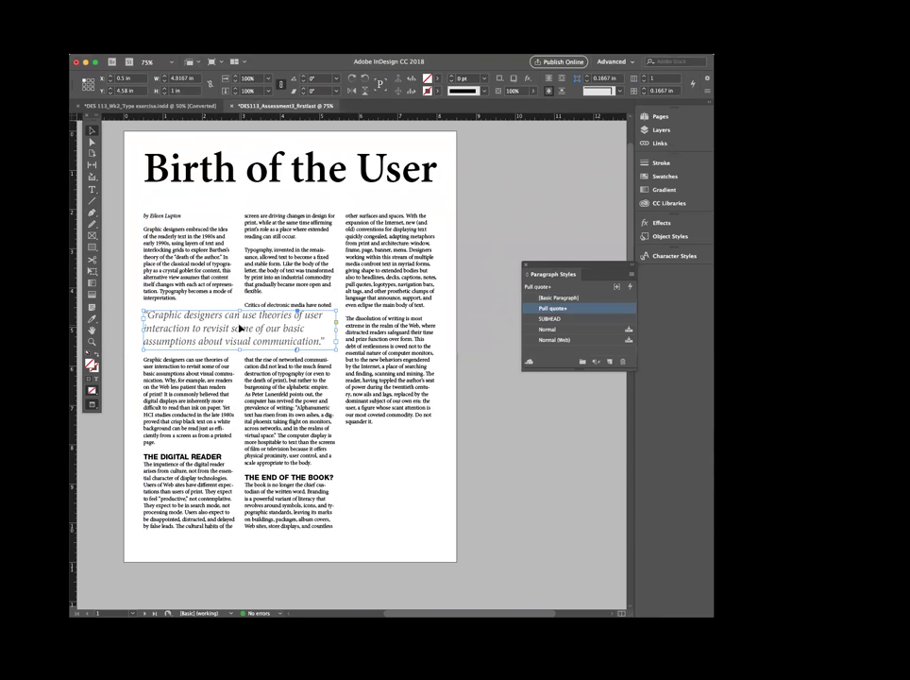
click(493, 367)
key(w)
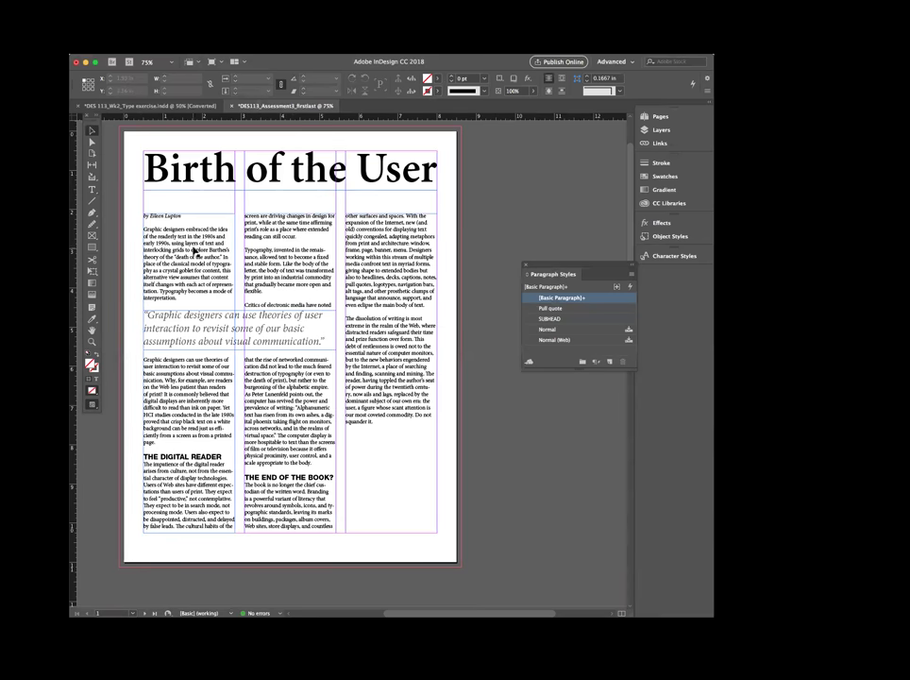
Set the baseline grid to increment every 12.6 pt in the grid preferences, matching the body text leading
key(t)
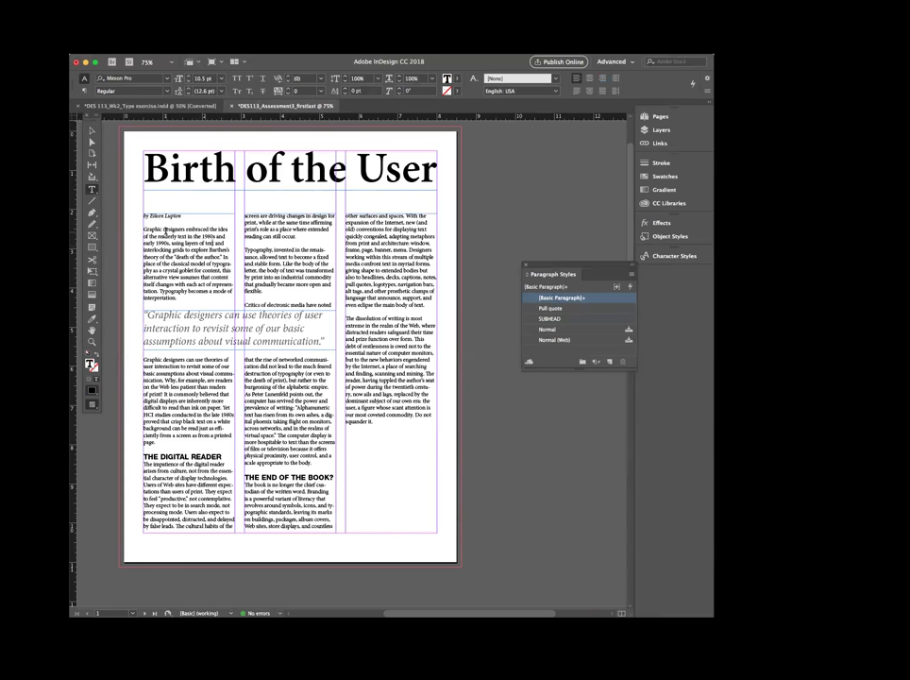
click(208, 90)
click(164, 240)
key(ctrl+a)
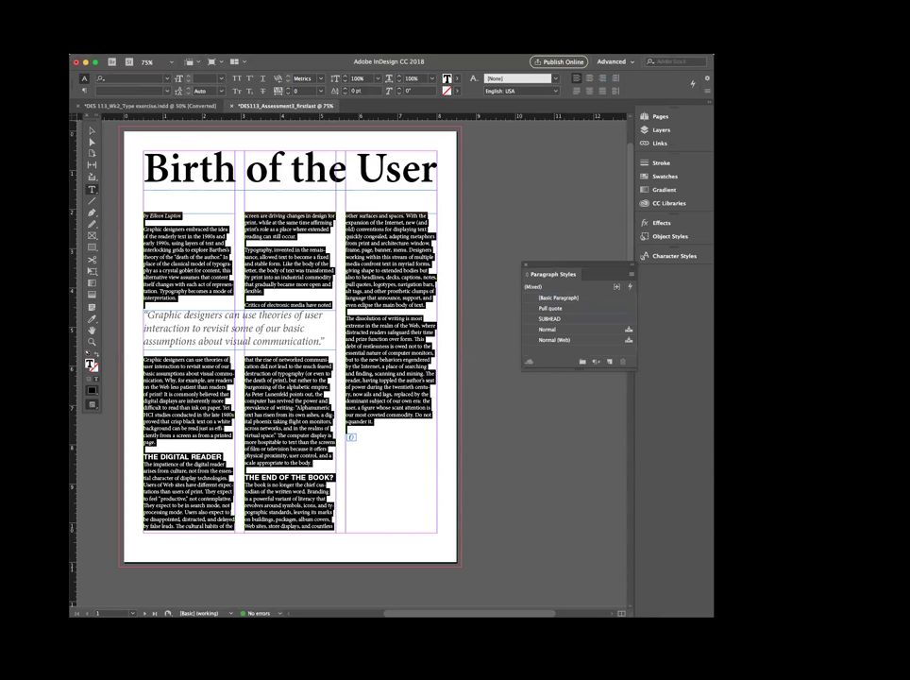
click(85, 47)
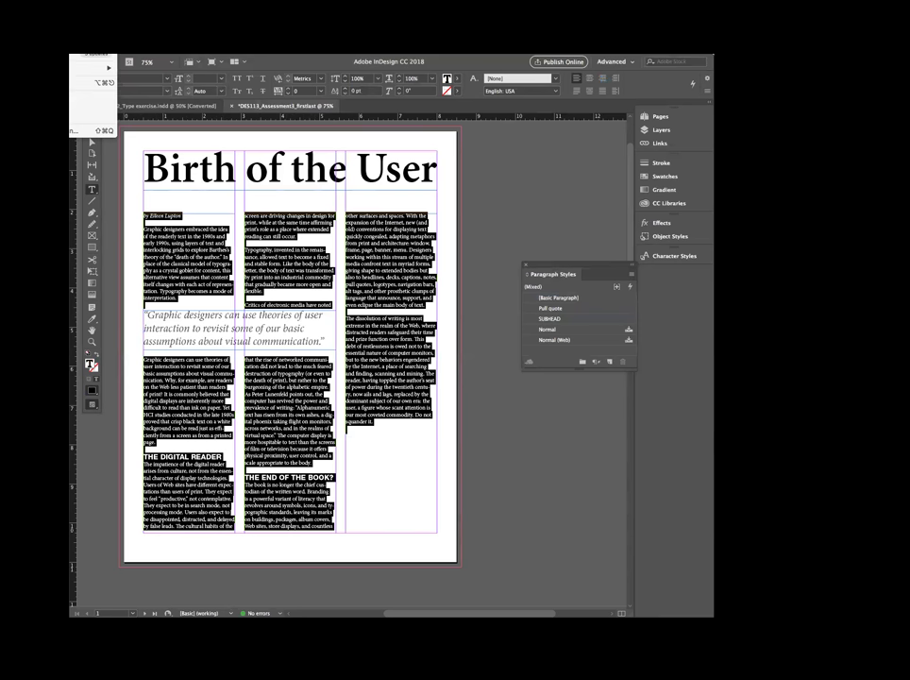
mouse_move(93, 44)
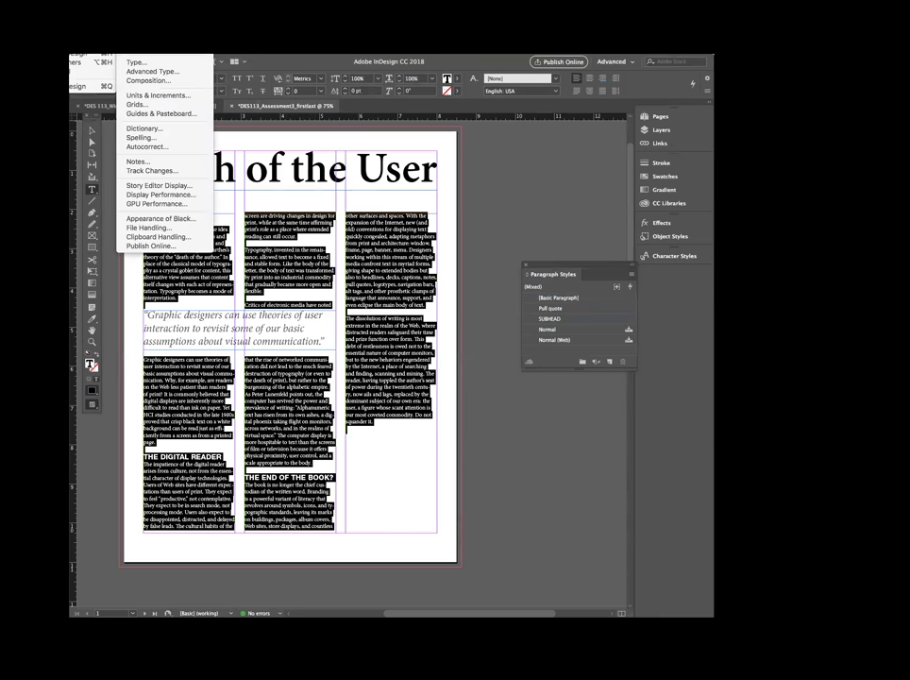
click(152, 105)
drag(394, 153, 678, 121)
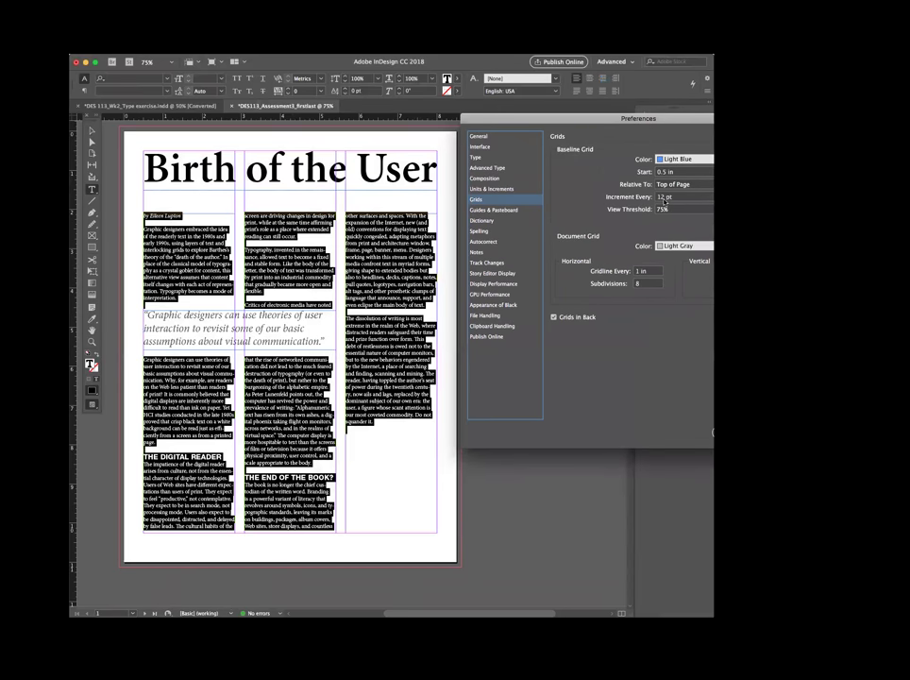
click(665, 199)
drag(665, 197, 678, 196)
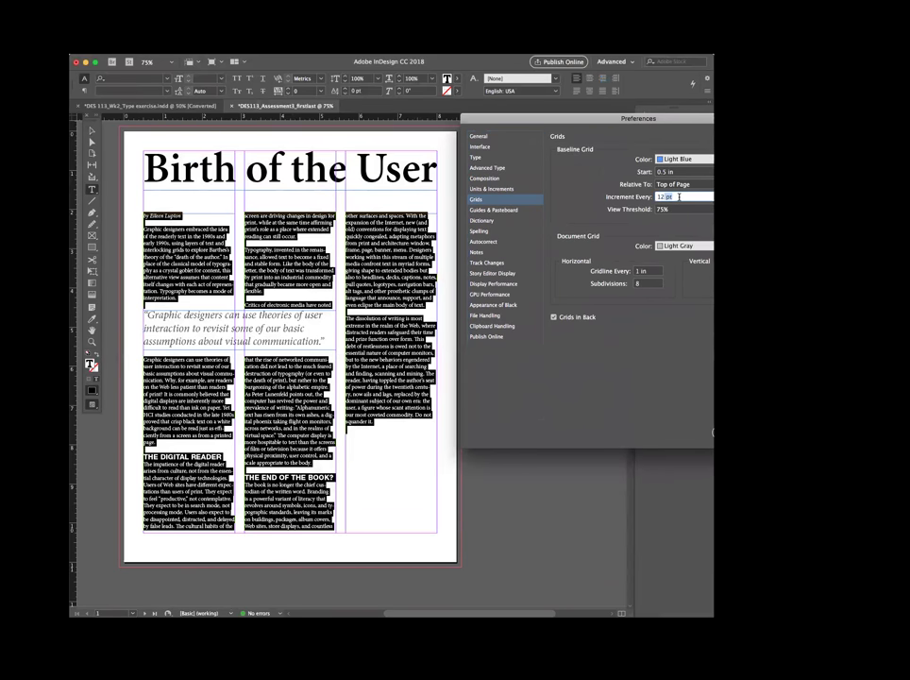
text(12.6)
key(Tab)
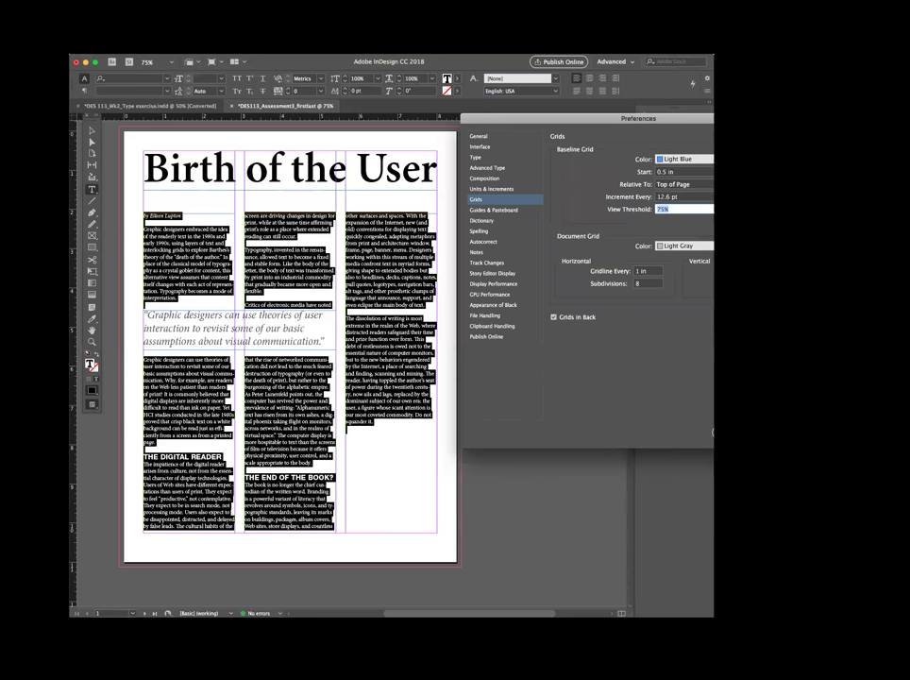
click(713, 209)
click(671, 239)
key(Return)
key(Return)
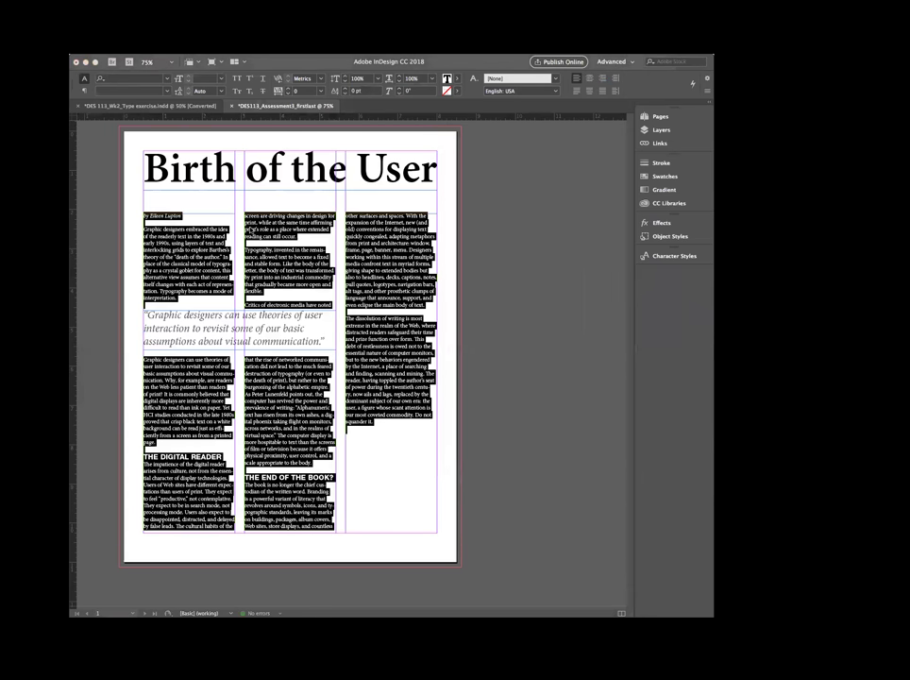
Align all of the article's body text and subheads to the baseline grid
key(Escape)
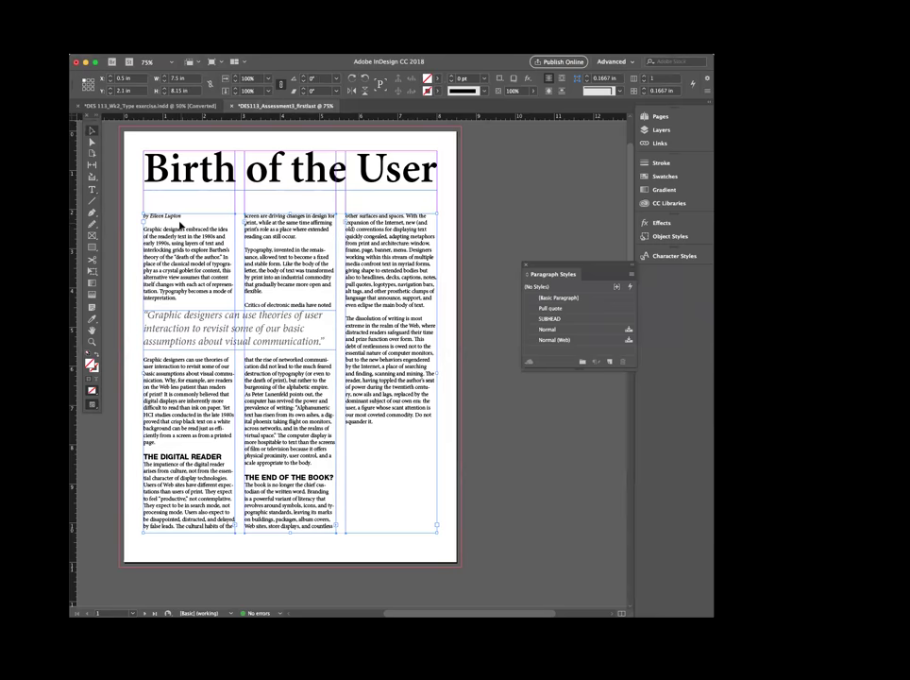
double_click(193, 224)
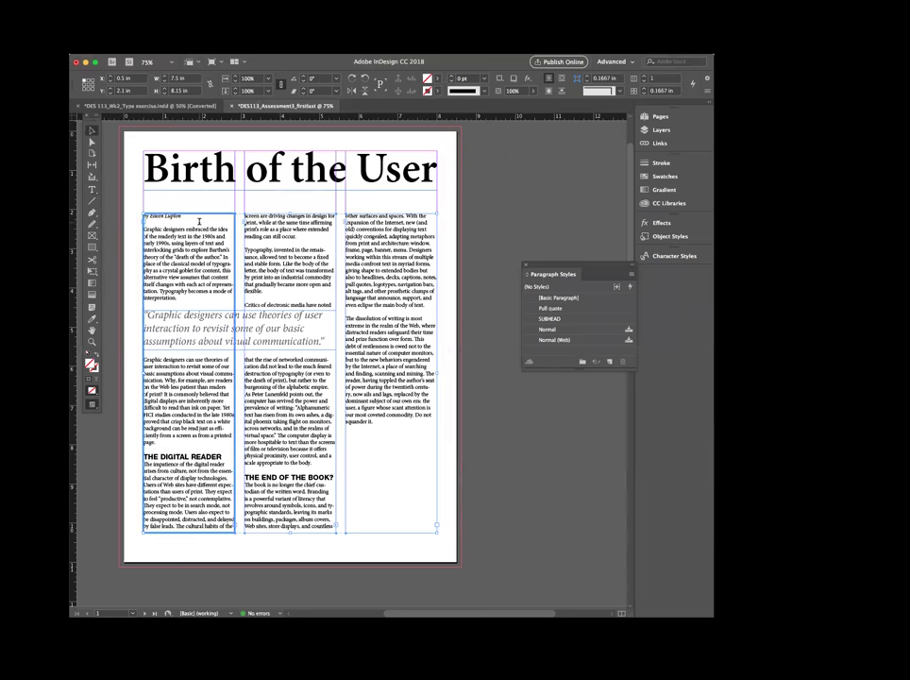
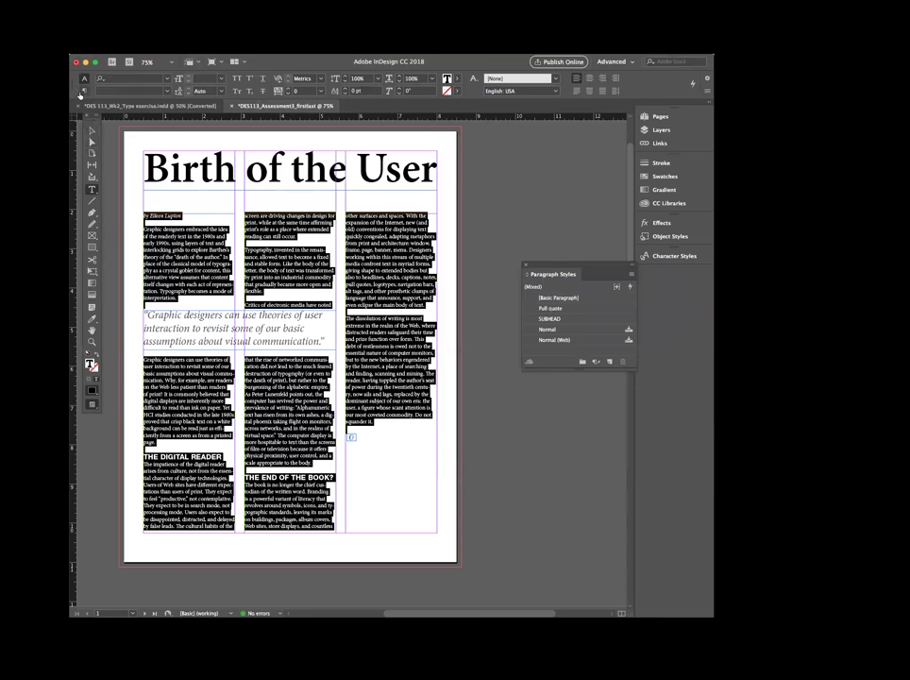
click(82, 91)
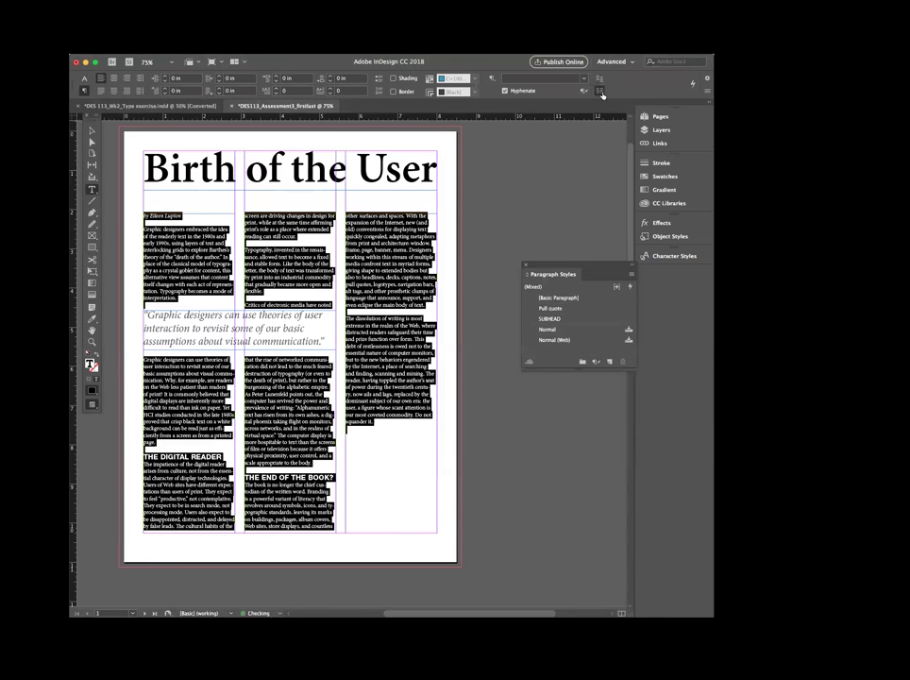
click(601, 93)
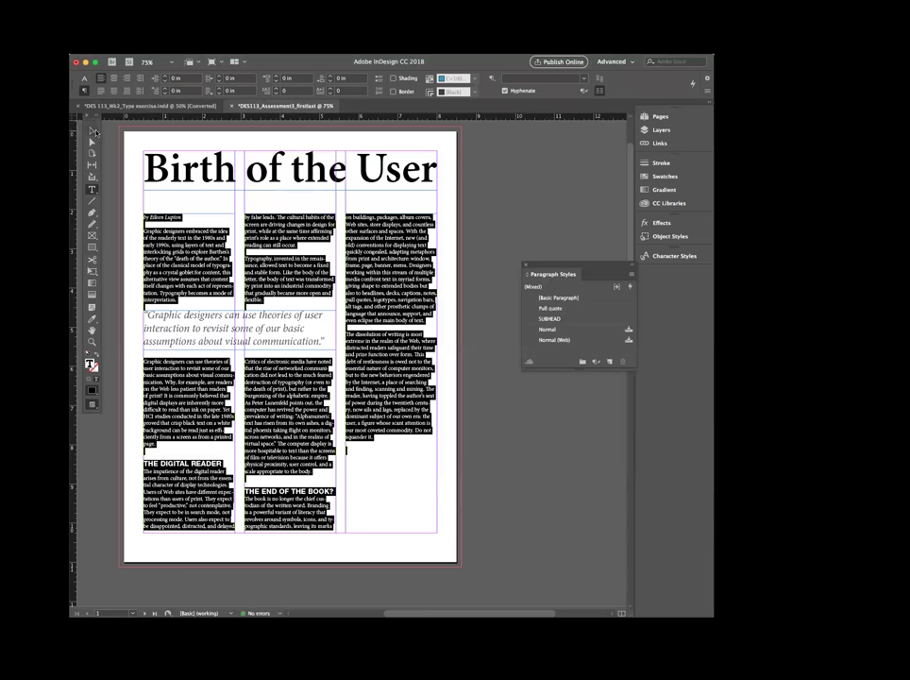
key(Escape)
click(445, 243)
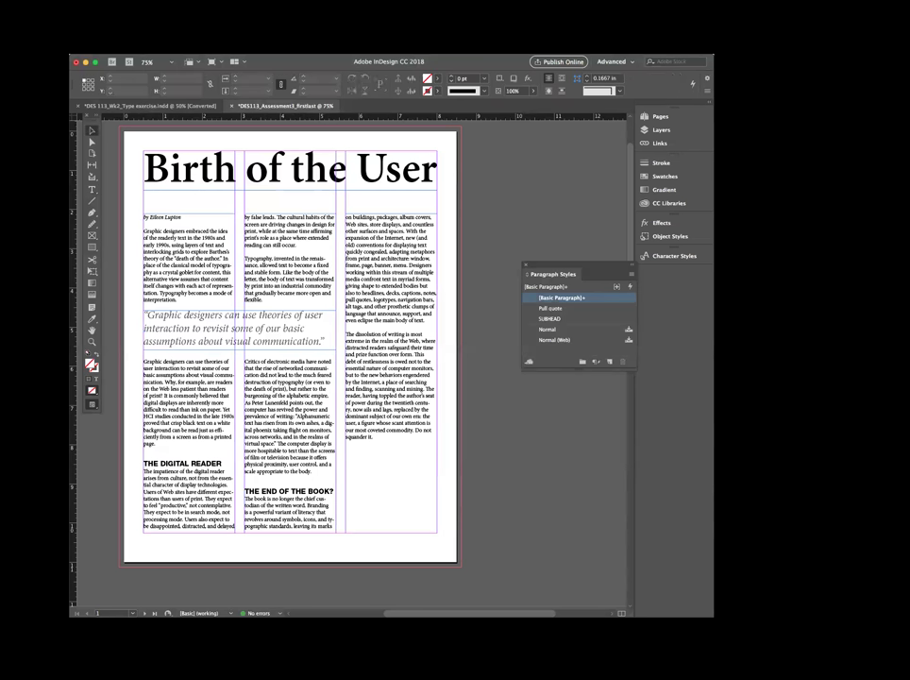
Show the baseline grid and check how the text lines in the three columns sit on it
click(248, 47)
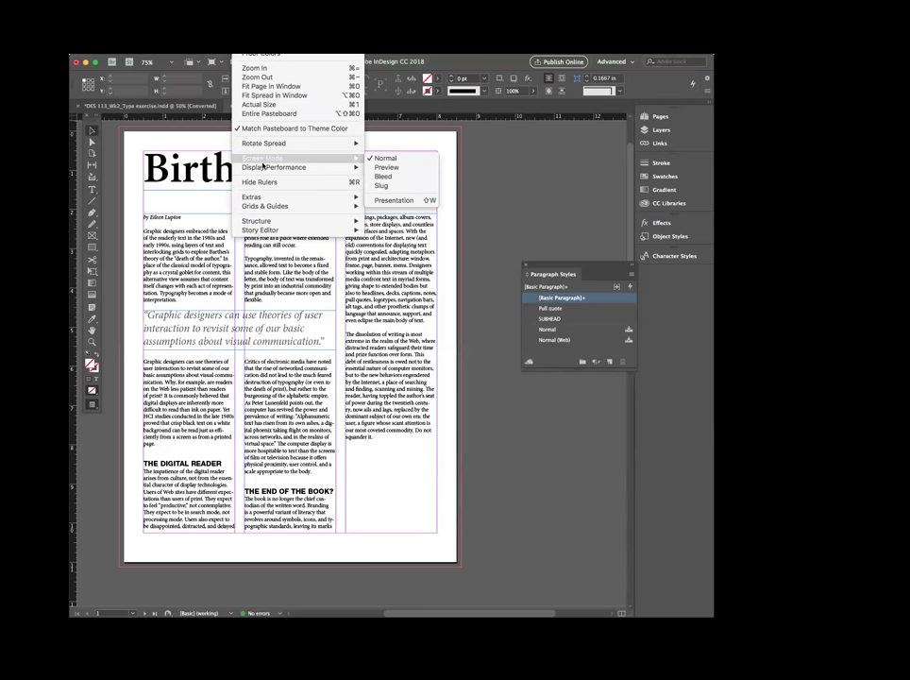
mouse_move(302, 205)
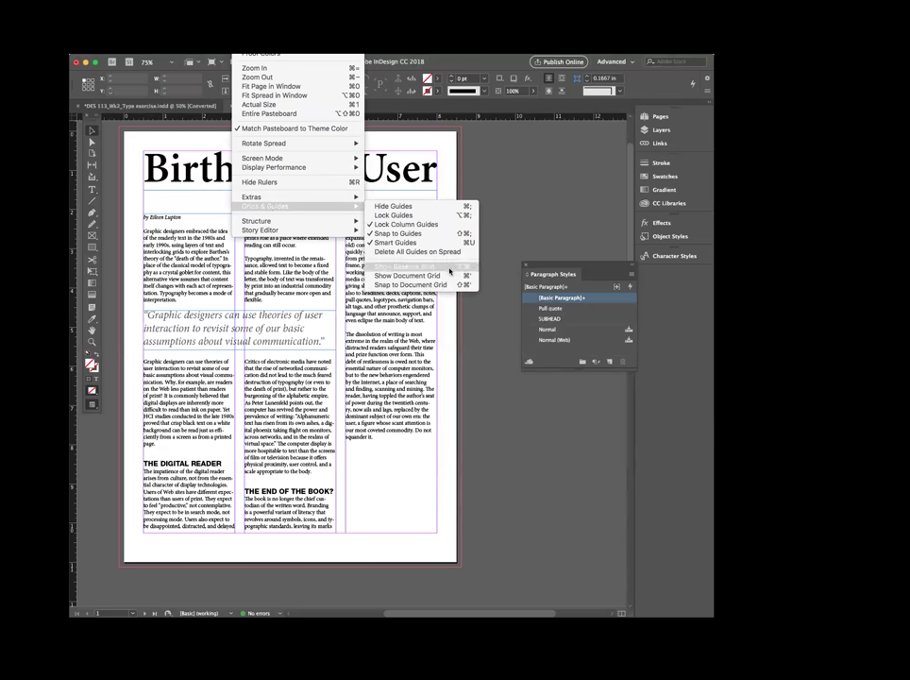
click(449, 267)
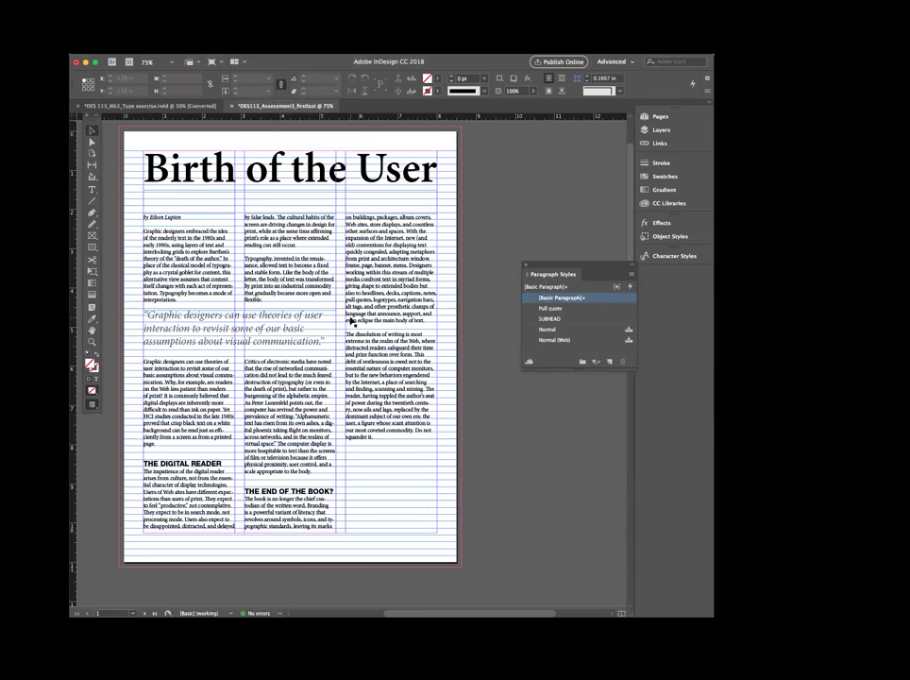
key(super+1)
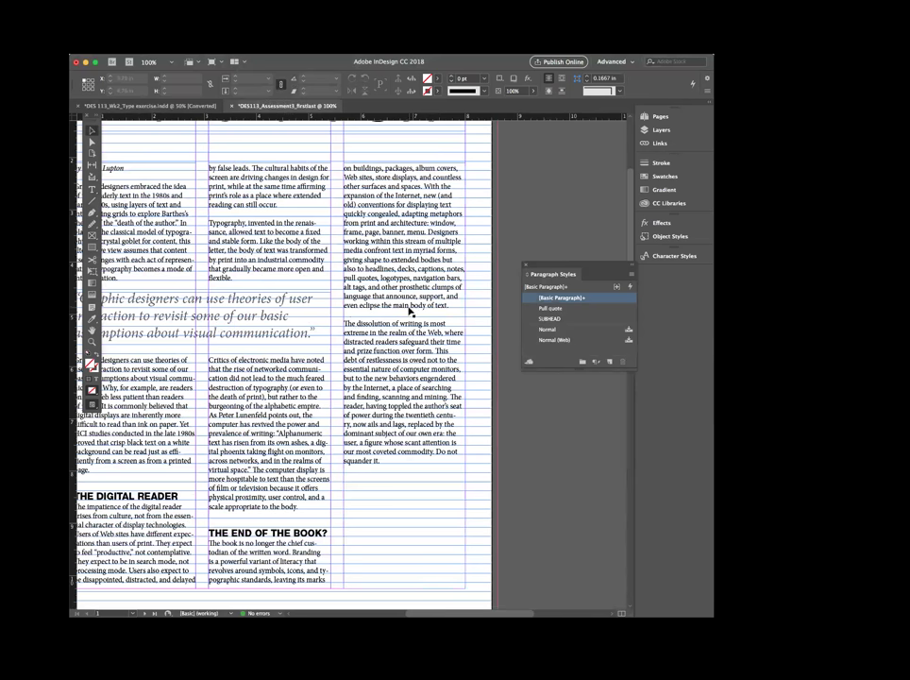
scroll(449, 312, left, 5)
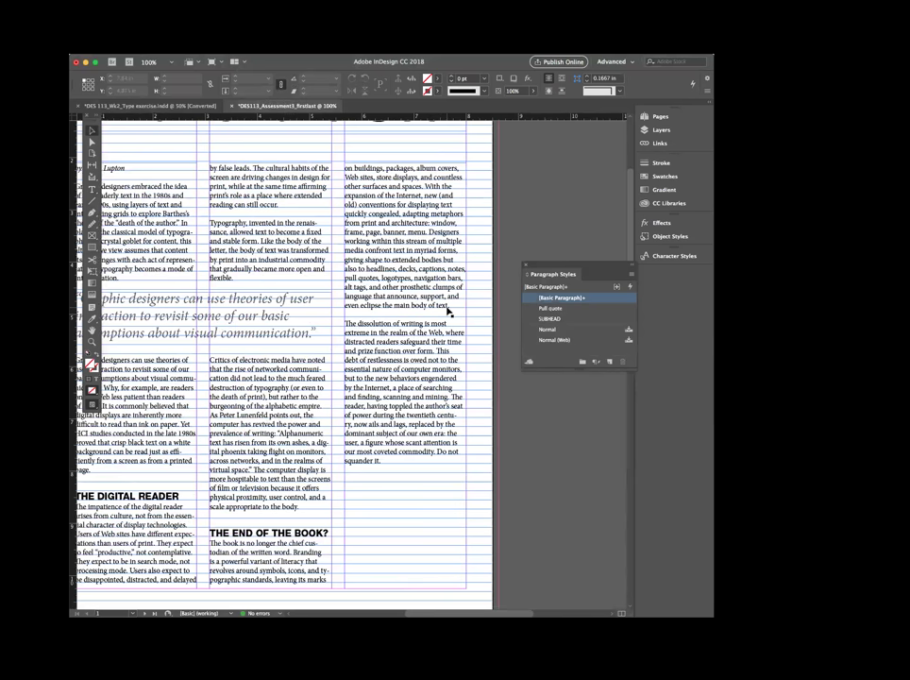
scroll(385, 305, right, 3)
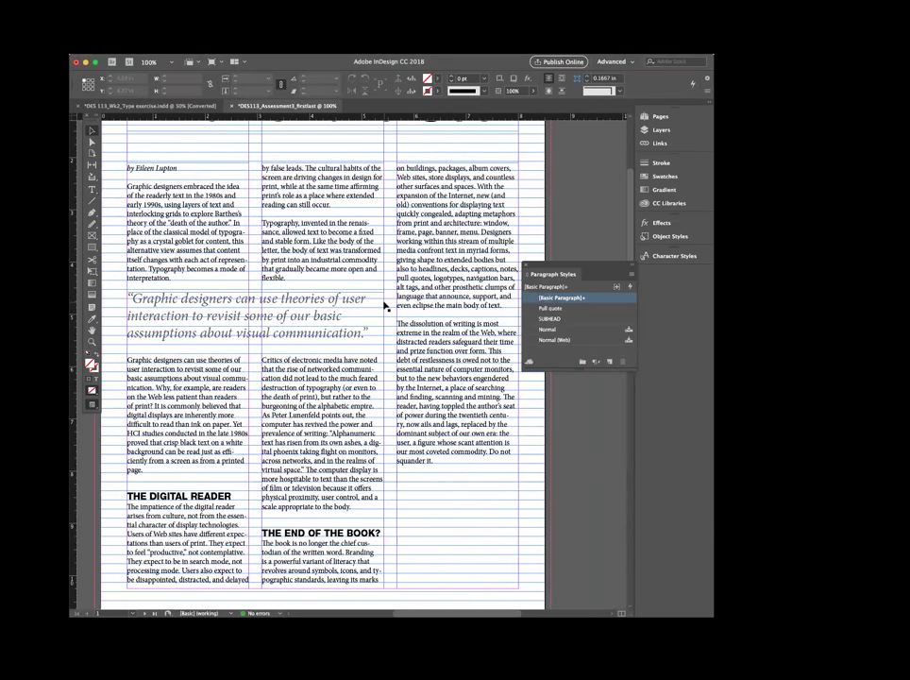
scroll(386, 304, down, 1)
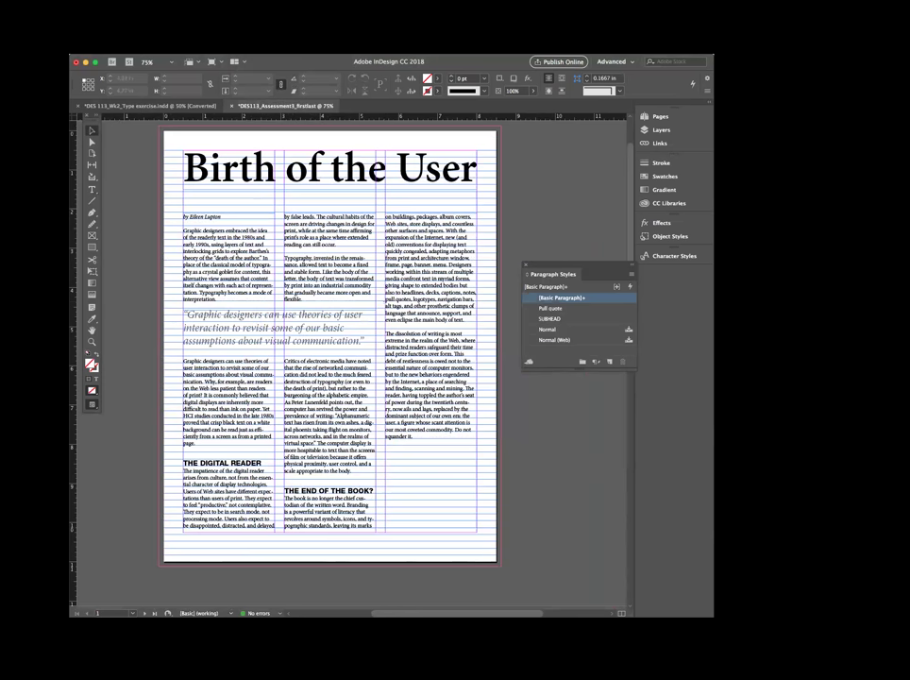
Hide the baseline grid on the article page
click(243, 19)
mouse_move(297, 208)
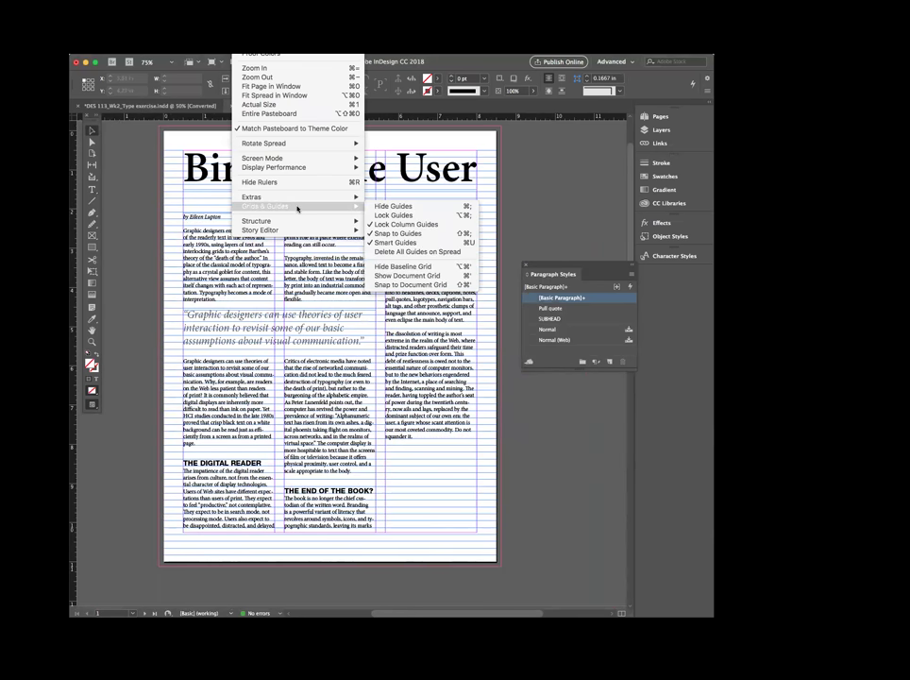
click(421, 266)
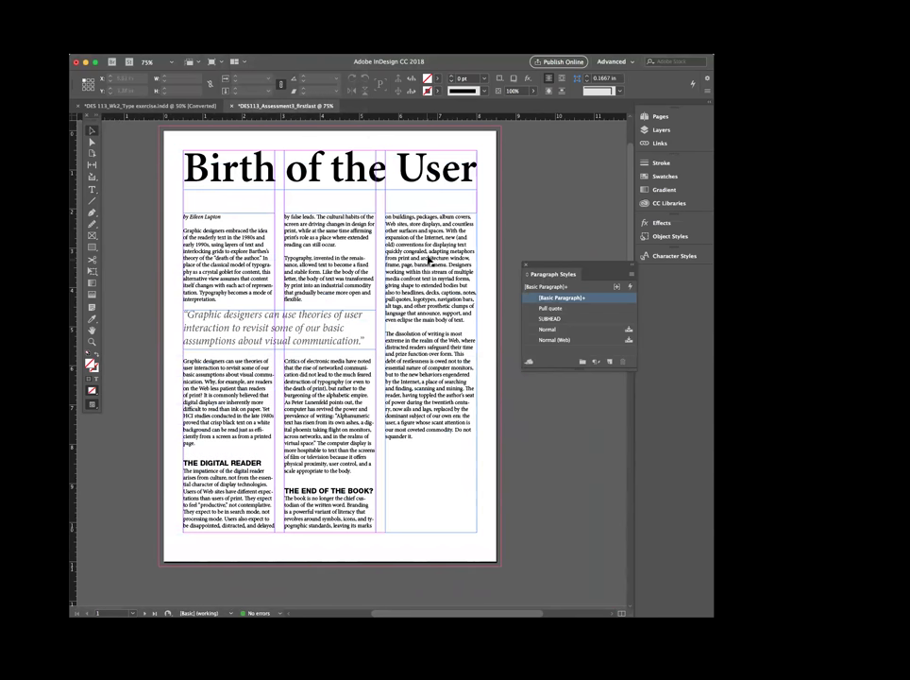
Select the pull quote's text and give the Pull quote paragraph style a red character color
click(336, 335)
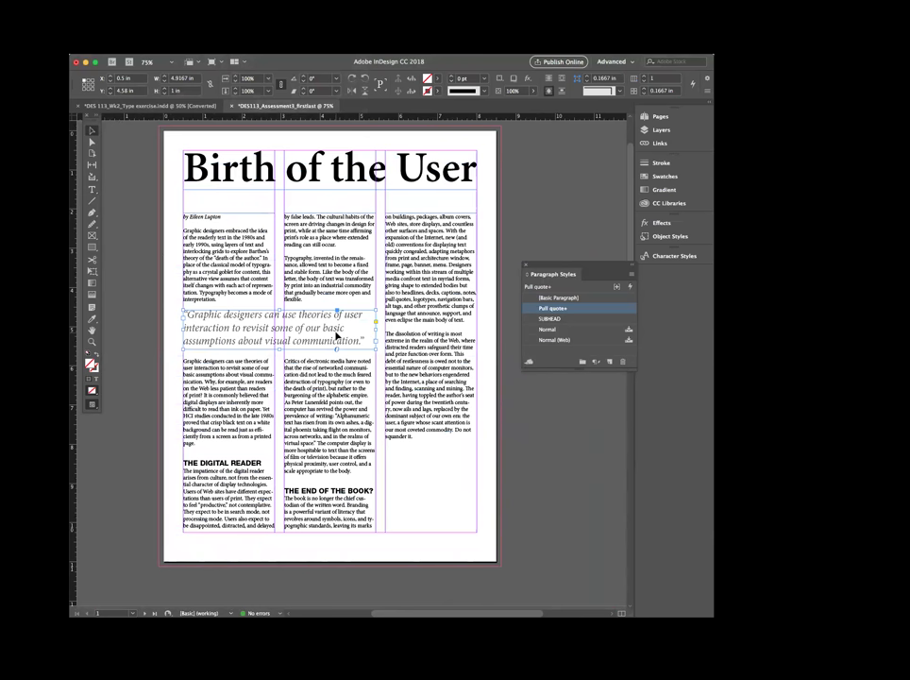
double_click(335, 332)
drag(364, 340, 341, 340)
key(super+a)
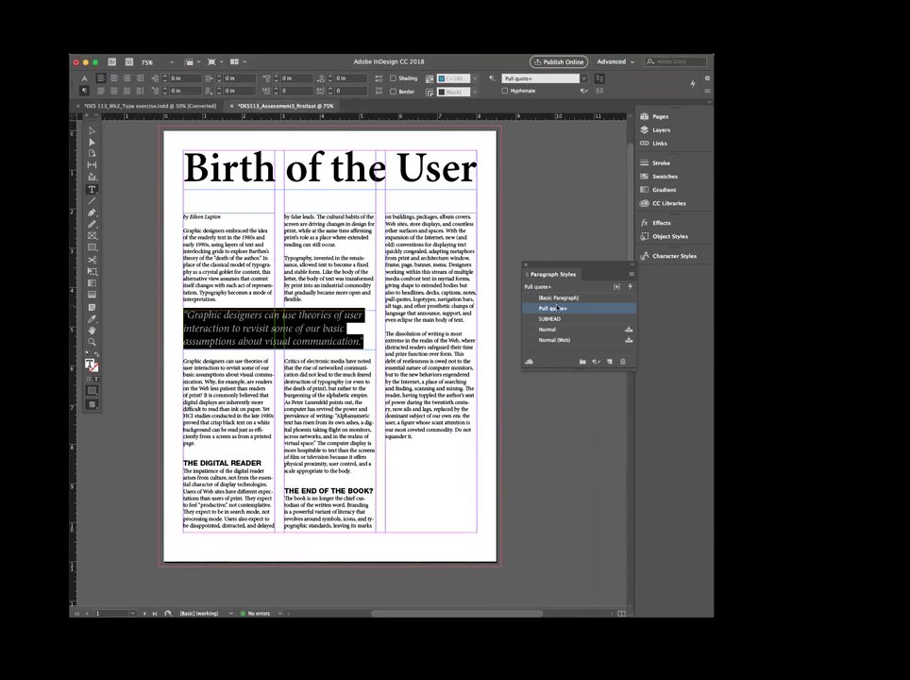
double_click(556, 308)
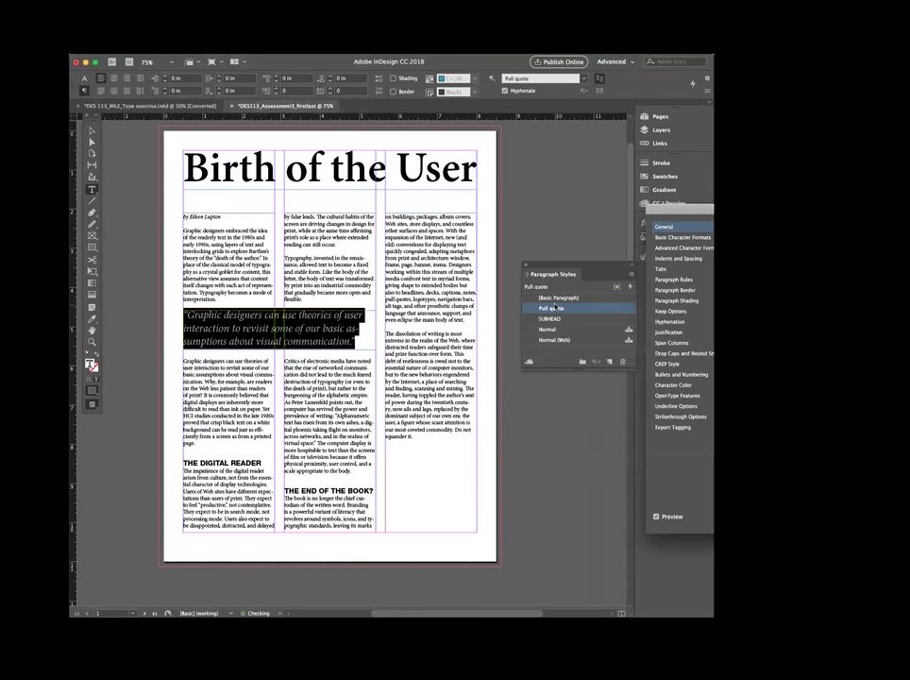
click(676, 385)
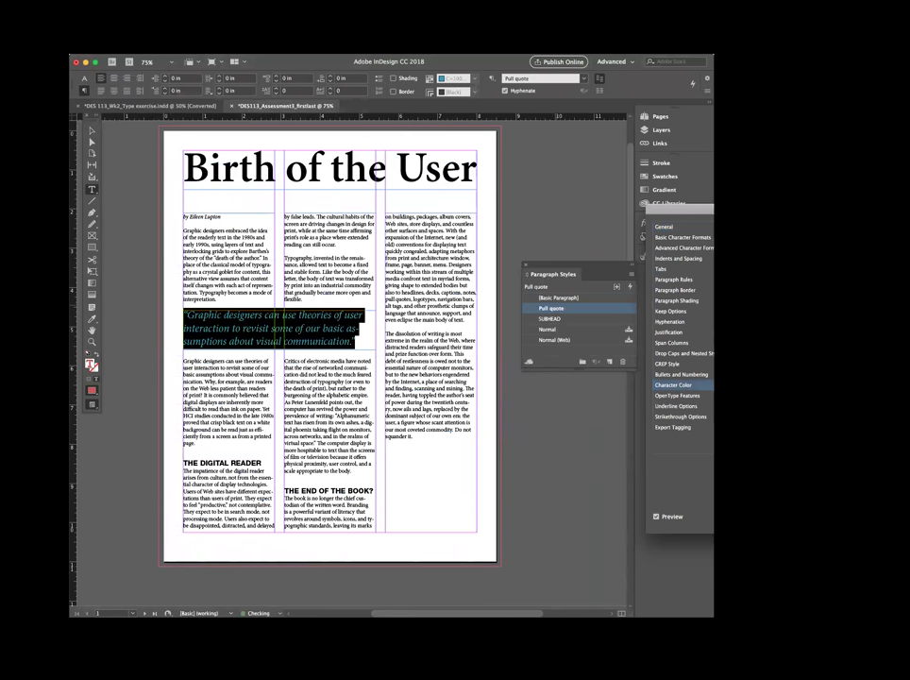
key(Return)
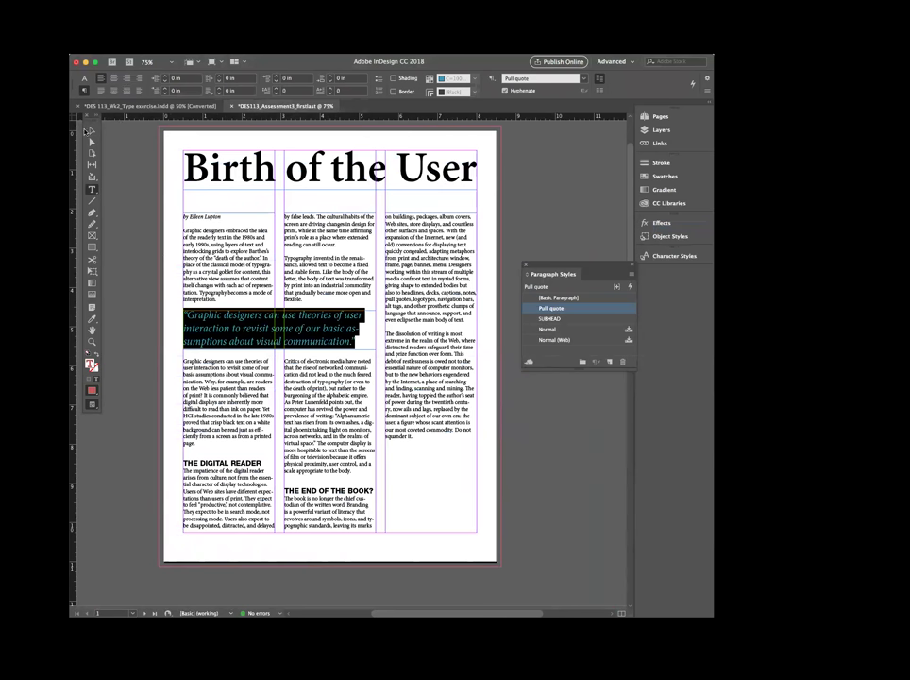
key(Escape)
click(148, 161)
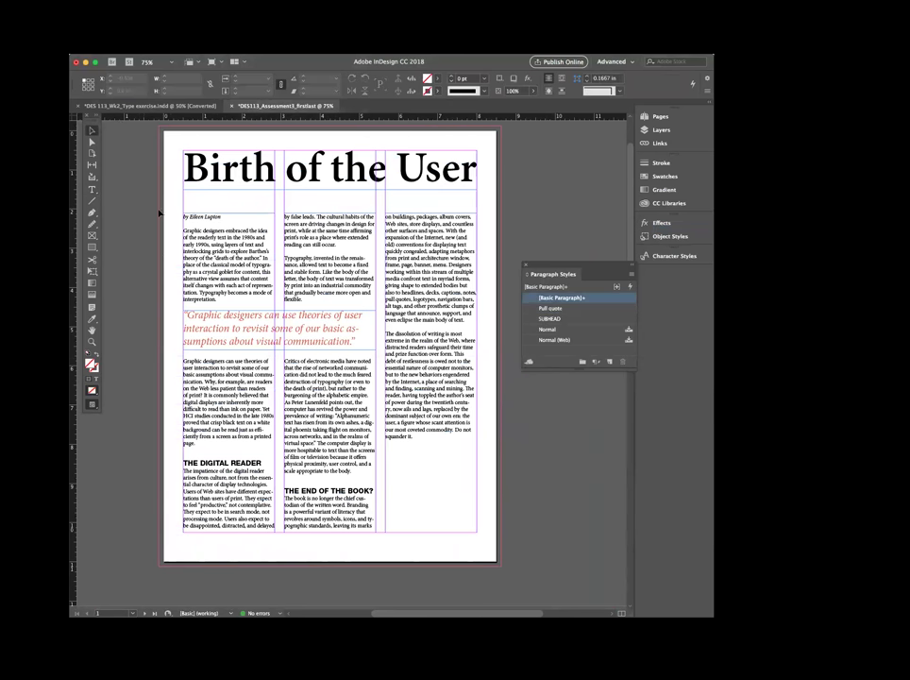
Change the Pull quote style's character color to a darker red and preview the page without guides
double_click(241, 329)
triple_click(238, 328)
click(238, 327)
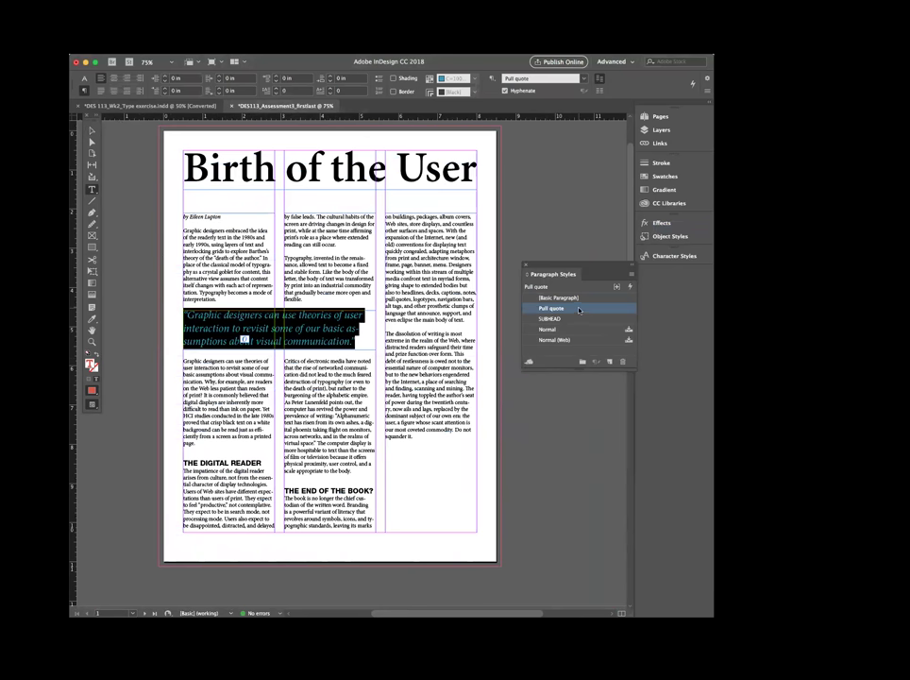
double_click(574, 309)
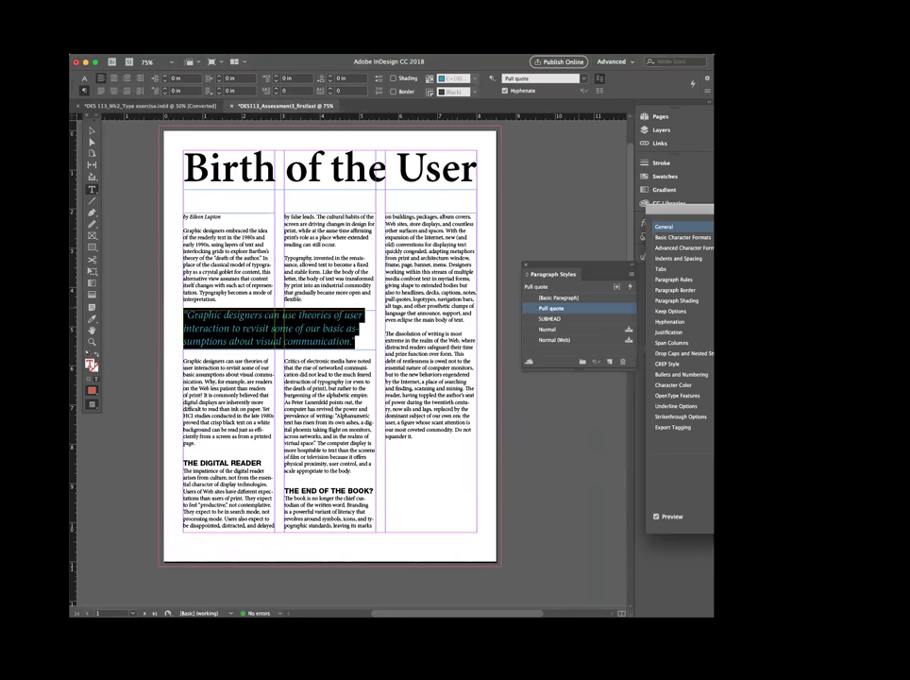
click(703, 384)
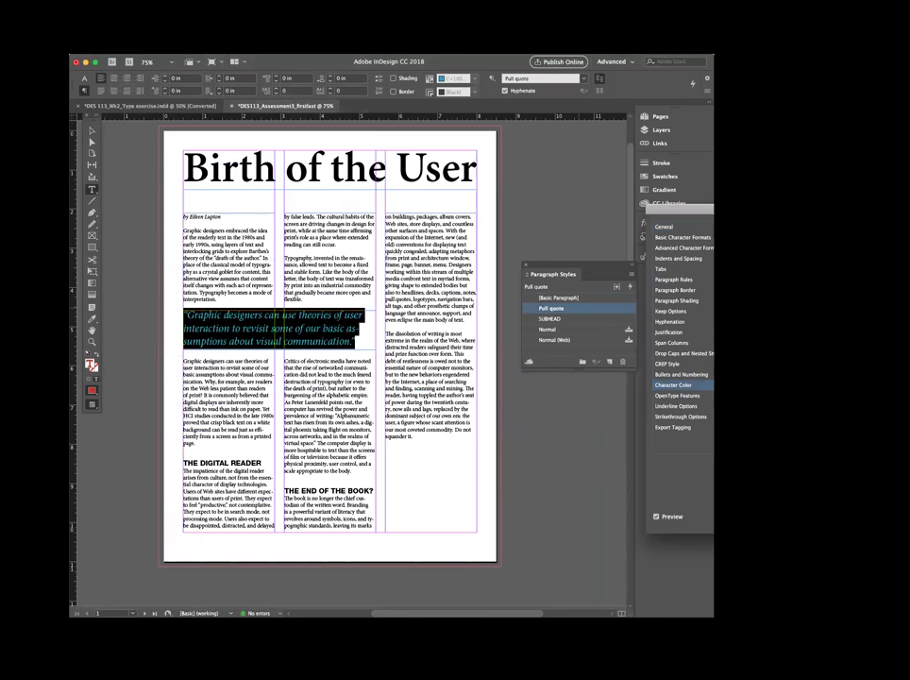
key(Return)
click(94, 131)
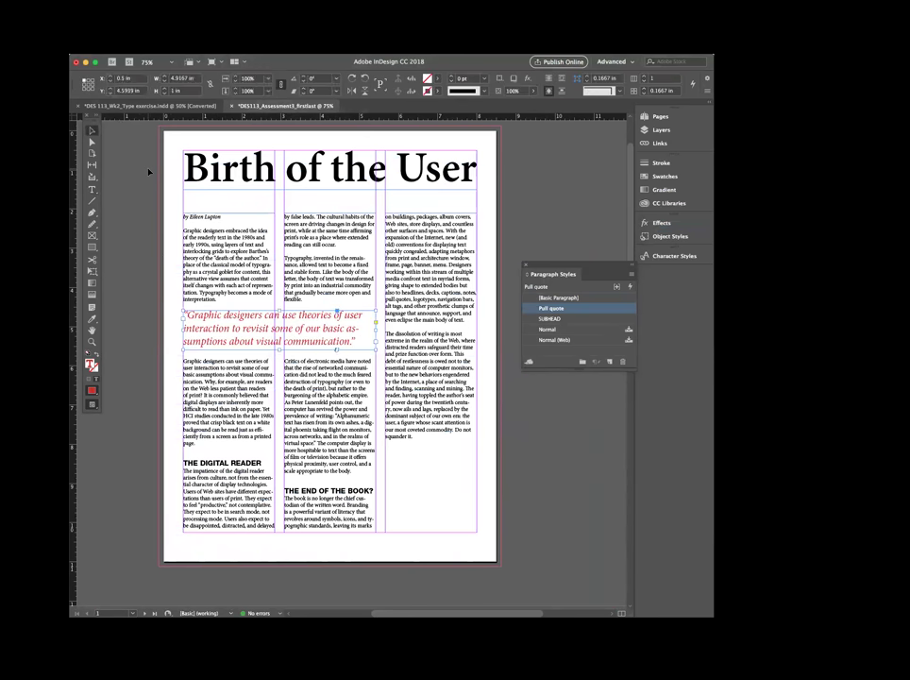
click(147, 169)
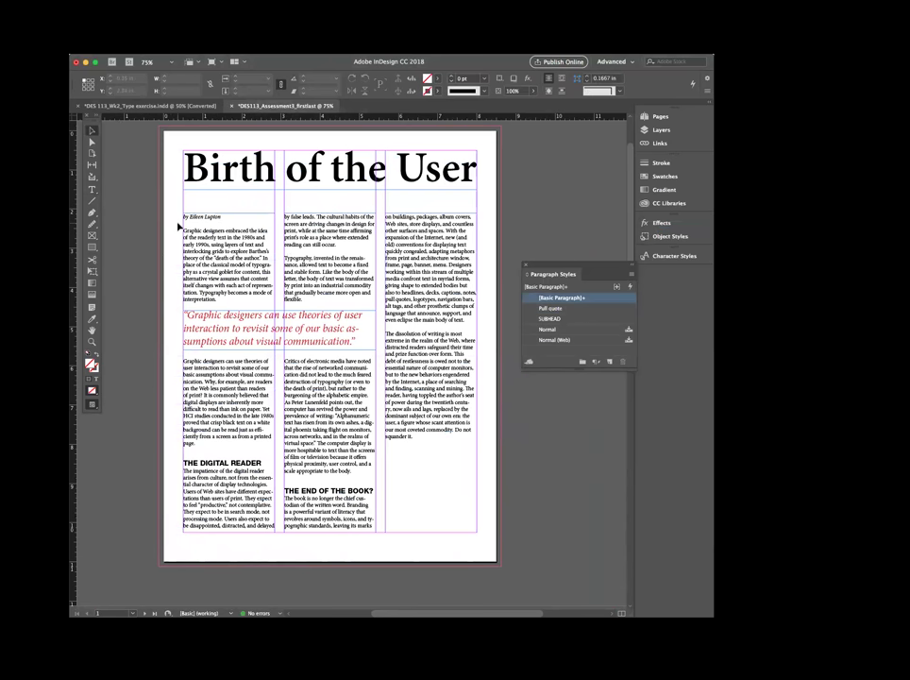
key(w)
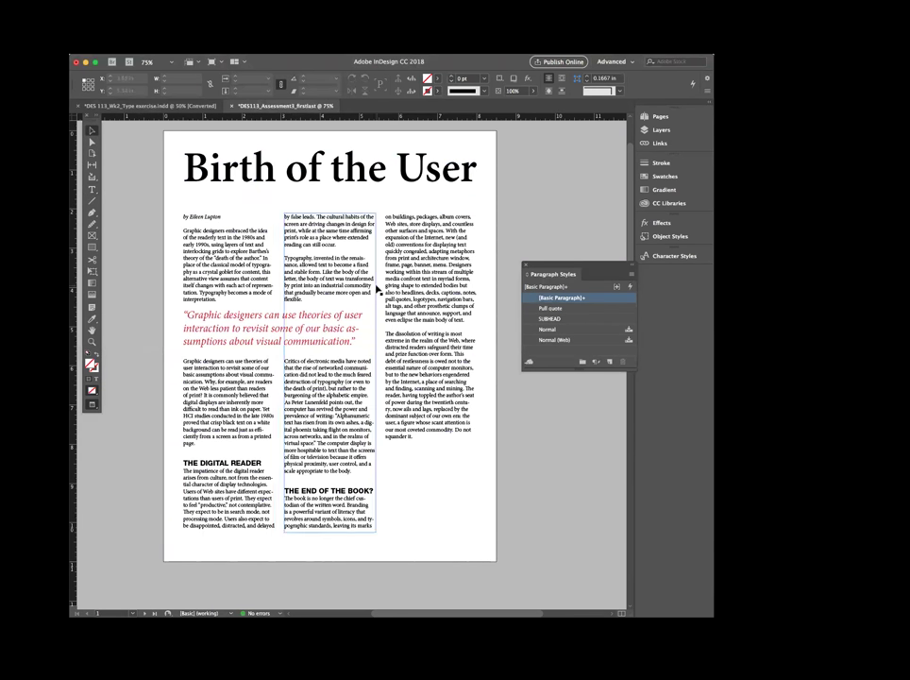
Create a paragraph style named Drop Cap based on the article's opening paragraph beginning "Graphic designers embraced"
double_click(185, 230)
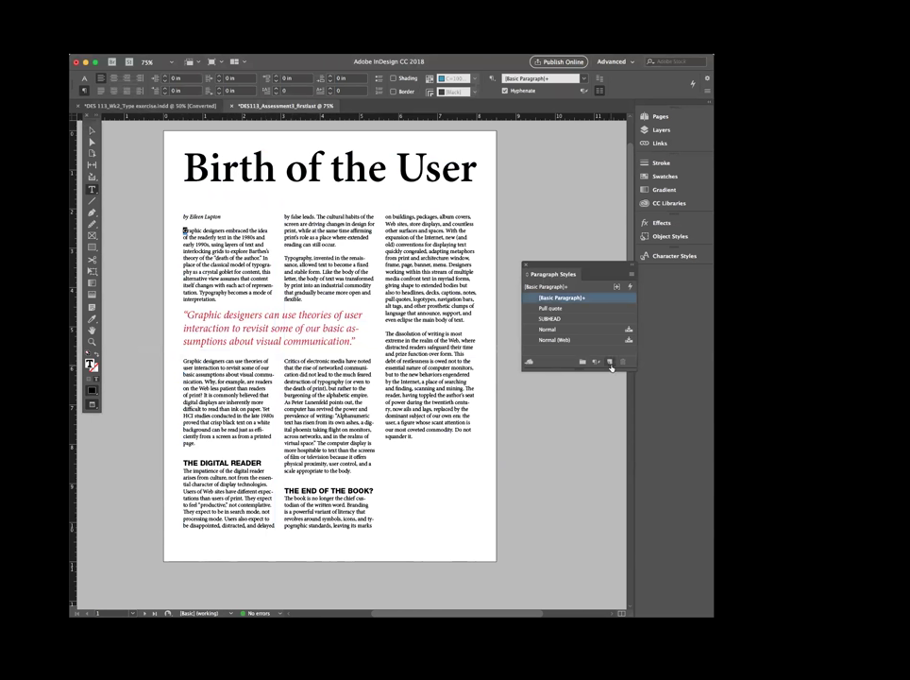
click(610, 363)
double_click(555, 310)
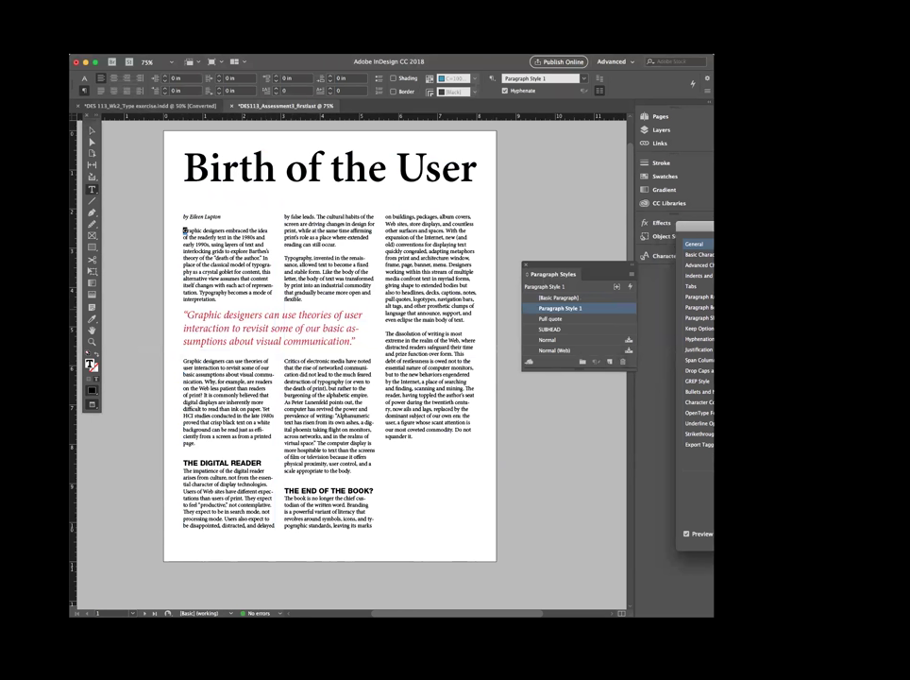
click(700, 254)
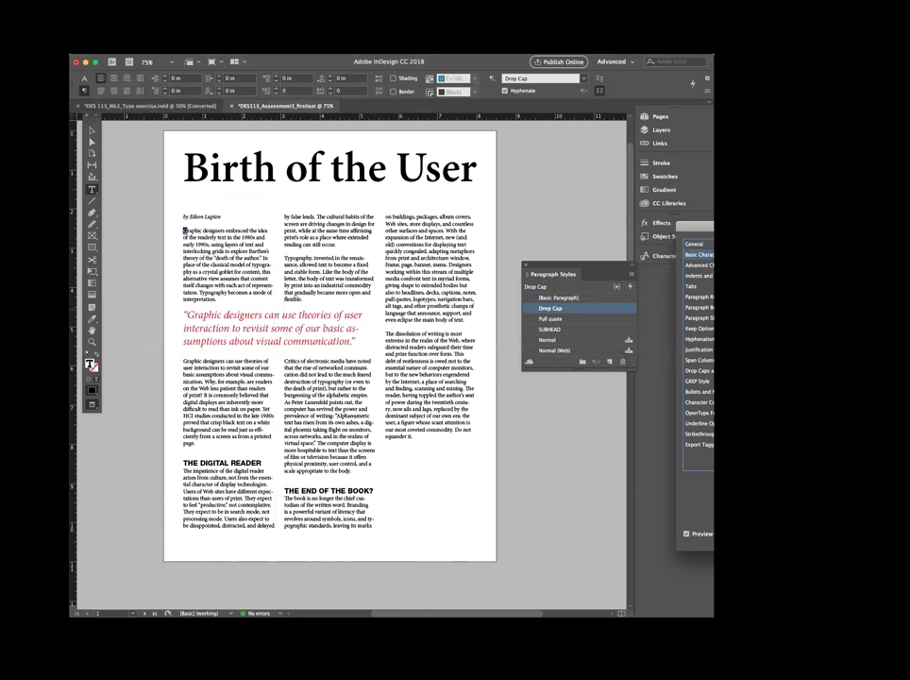
Set the Drop Cap style's drop cap to 3 lines and 1 character
click(690, 265)
click(703, 275)
click(703, 286)
click(703, 370)
key(Up)
key(Up)
key(Up)
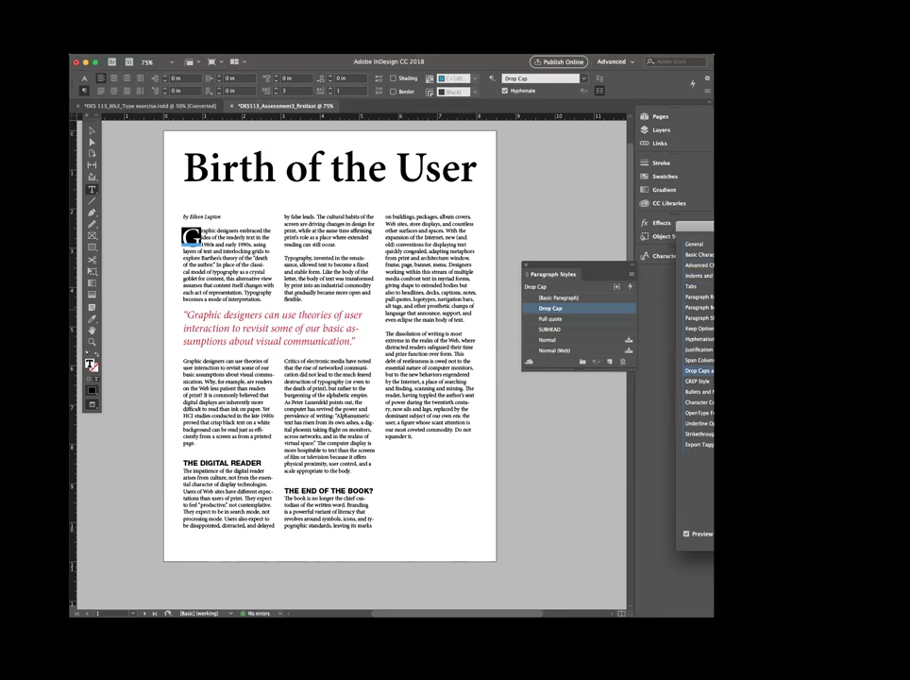
key(Return)
click(92, 130)
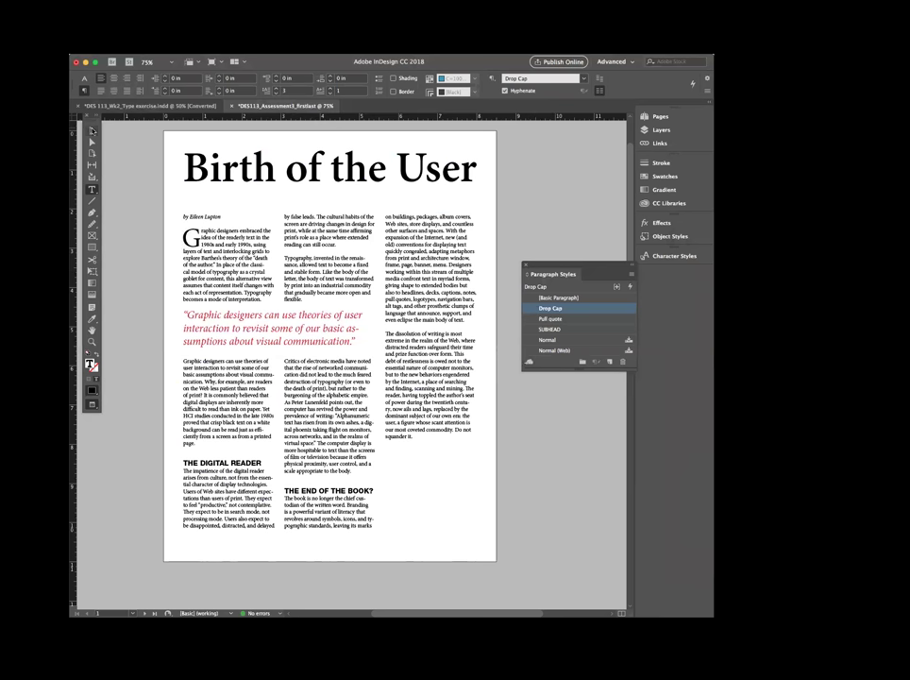
click(122, 163)
Nudge the "Birth of the User" headline frame down slightly, closer to the text columns
click(332, 161)
click(333, 168)
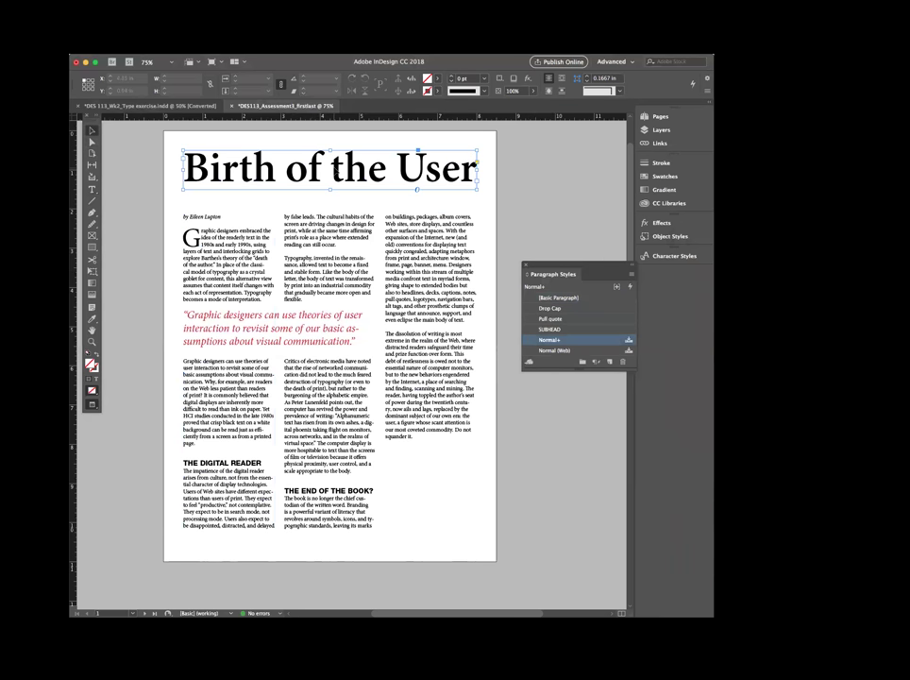
key(Down)
key(Down)
key(Down)
key(Down)
key(Down)
key(Down)
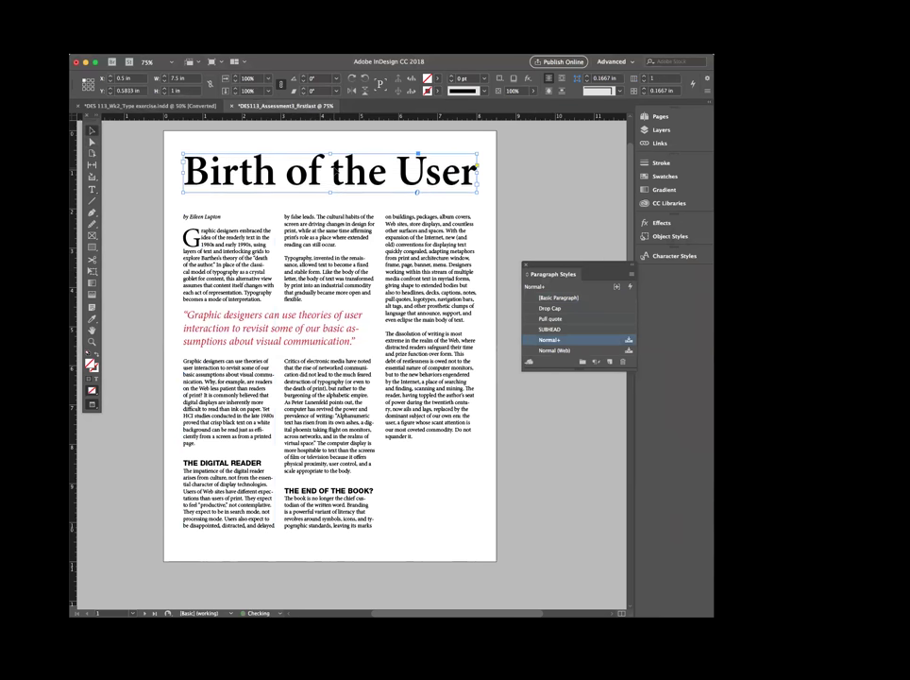
click(300, 223)
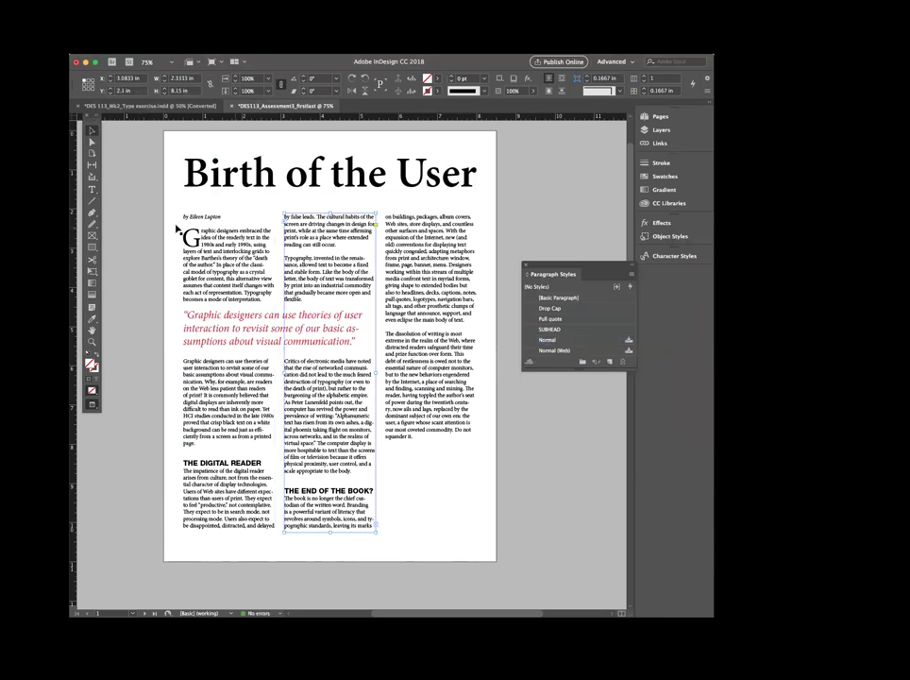
click(152, 226)
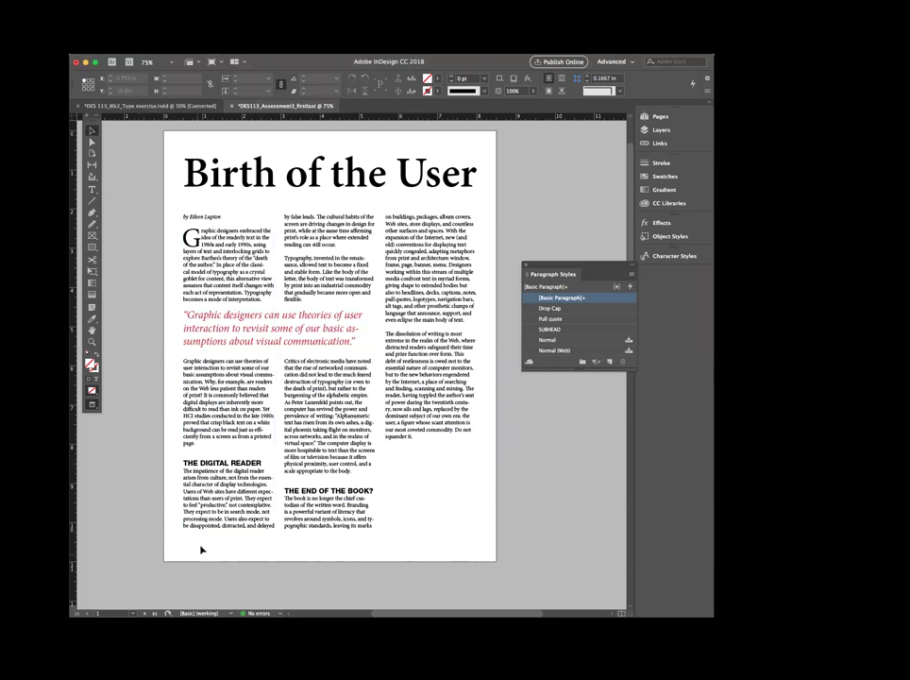
Show the document's Pages panel and float it beside the article page
click(451, 518)
click(504, 509)
click(656, 118)
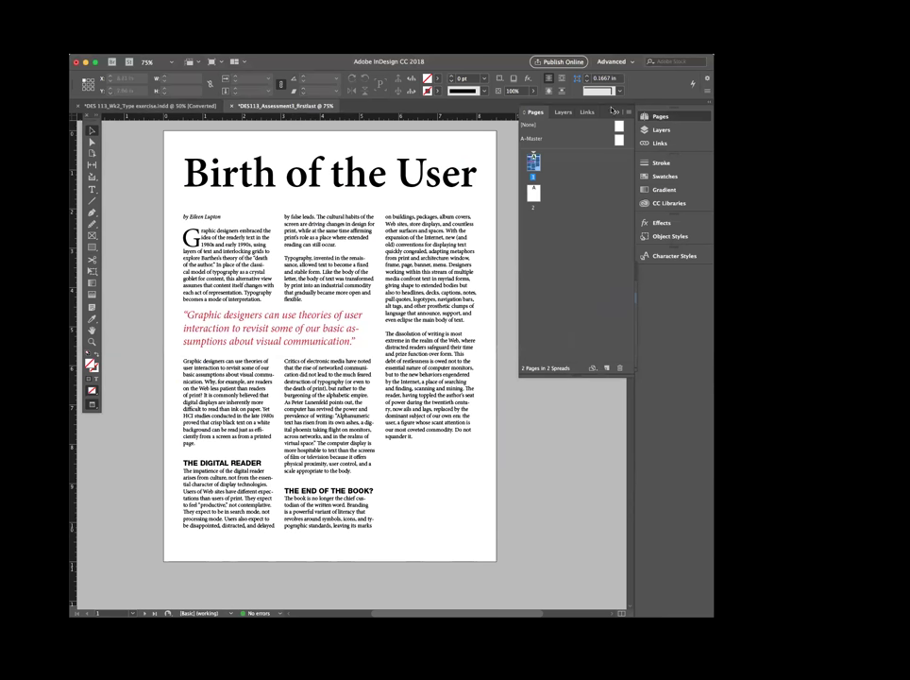
drag(536, 113, 519, 211)
click(279, 47)
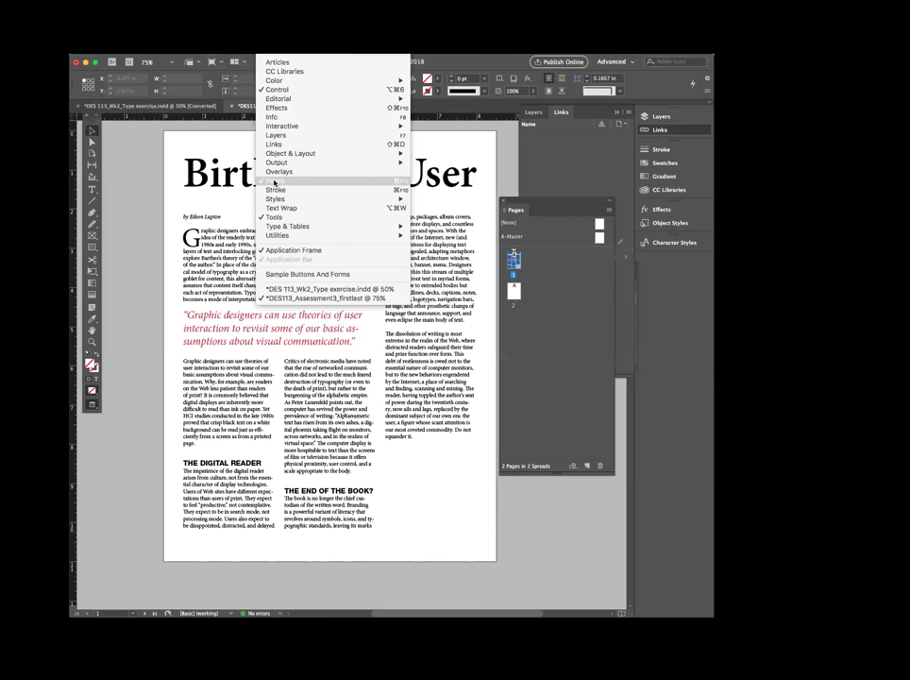
click(543, 238)
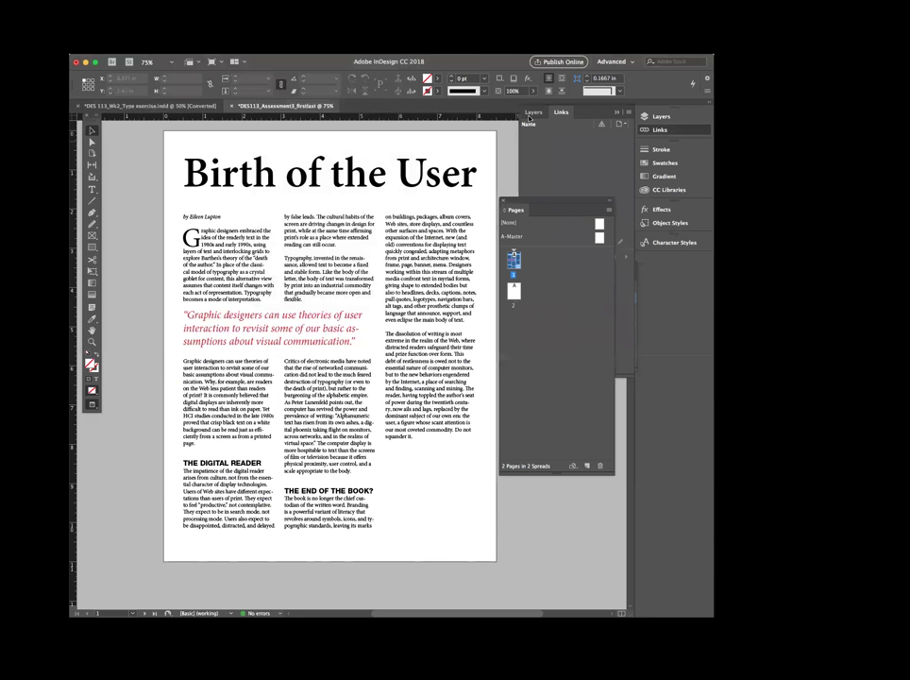
click(562, 112)
drag(535, 198, 533, 156)
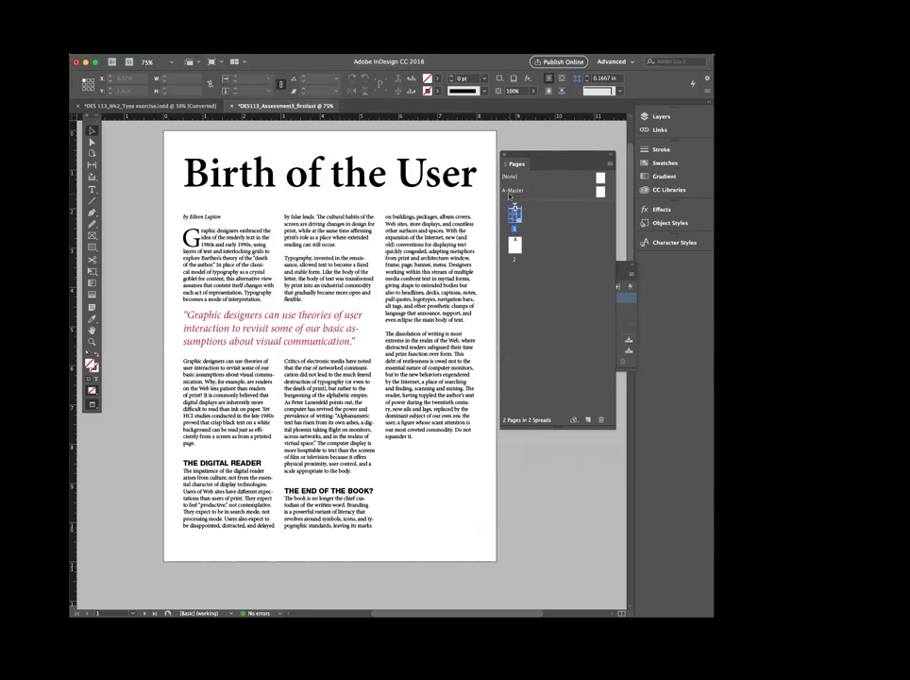
Open the A-Master page for editing and show its margin and column guides
double_click(601, 191)
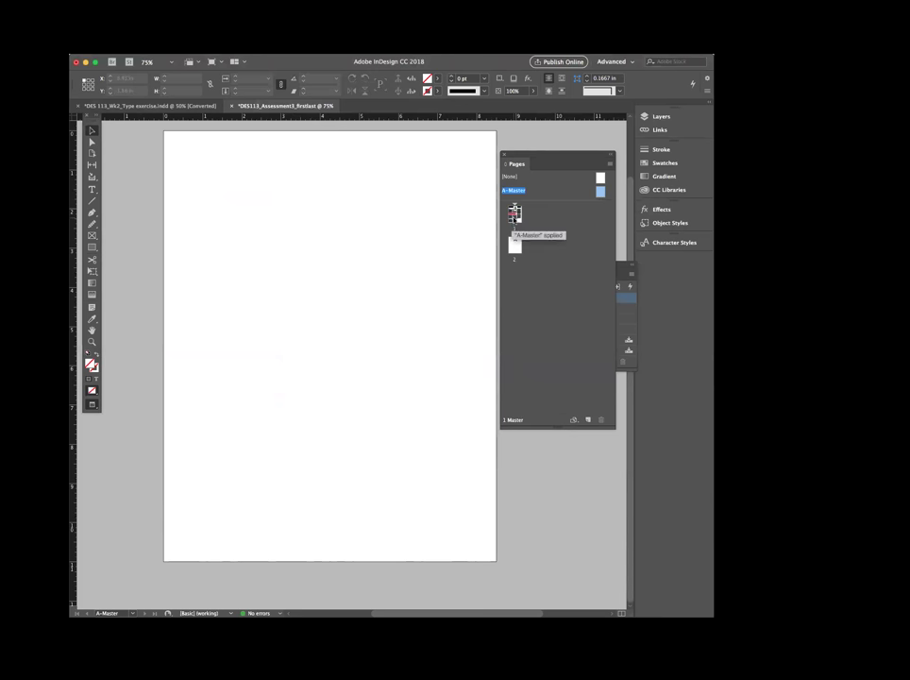
double_click(601, 193)
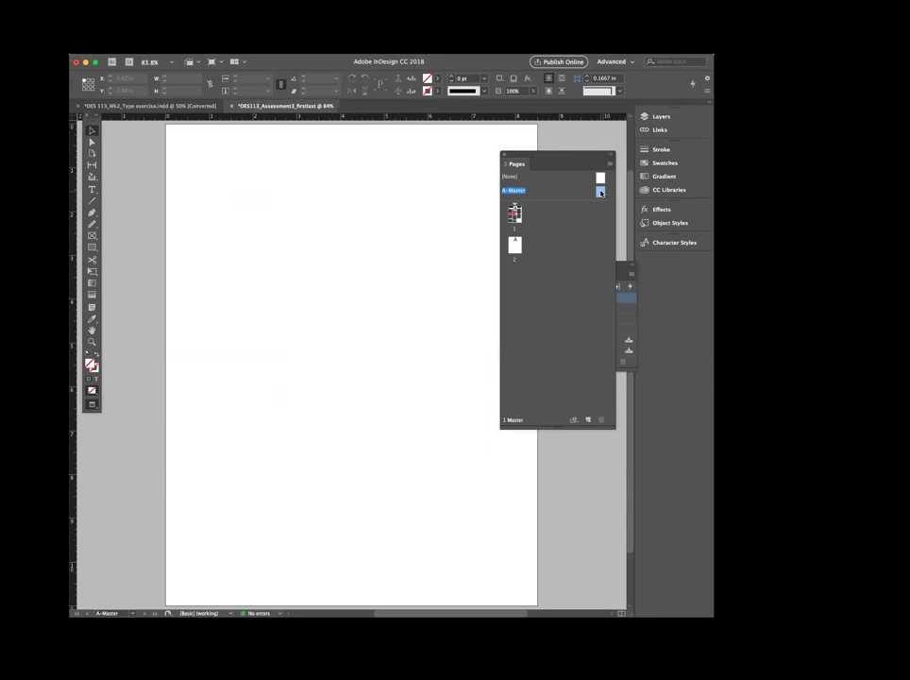
scroll(369, 278, down, 1)
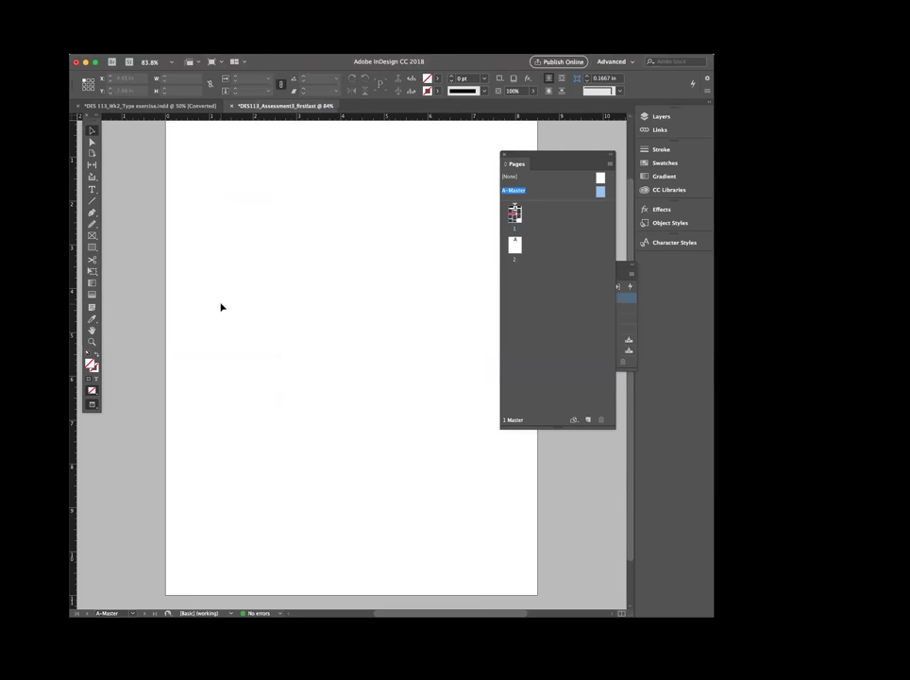
key(w)
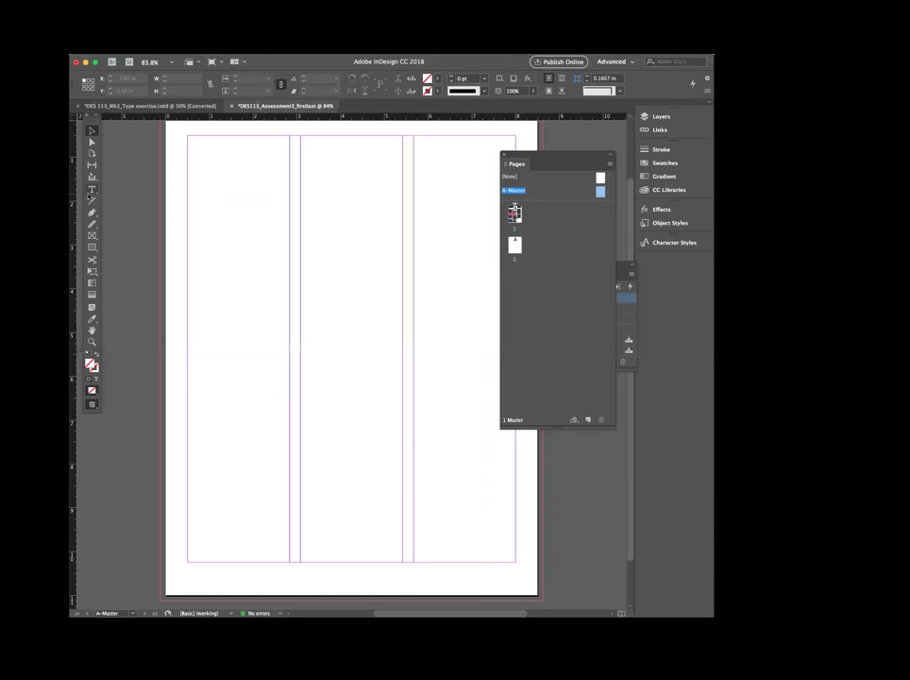
Draw a text frame about 0.89 by 0.45 in below the first column's bottom margin on A-Master, at X 0.5 in, Y 10.25 in
click(92, 190)
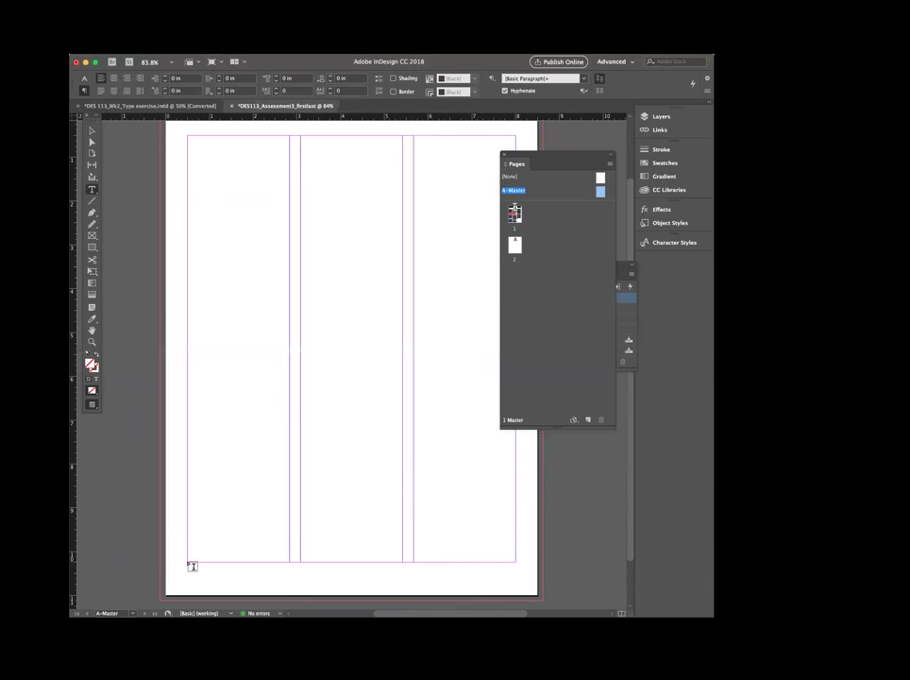
drag(192, 565, 225, 580)
key(super+1)
key(super+=)
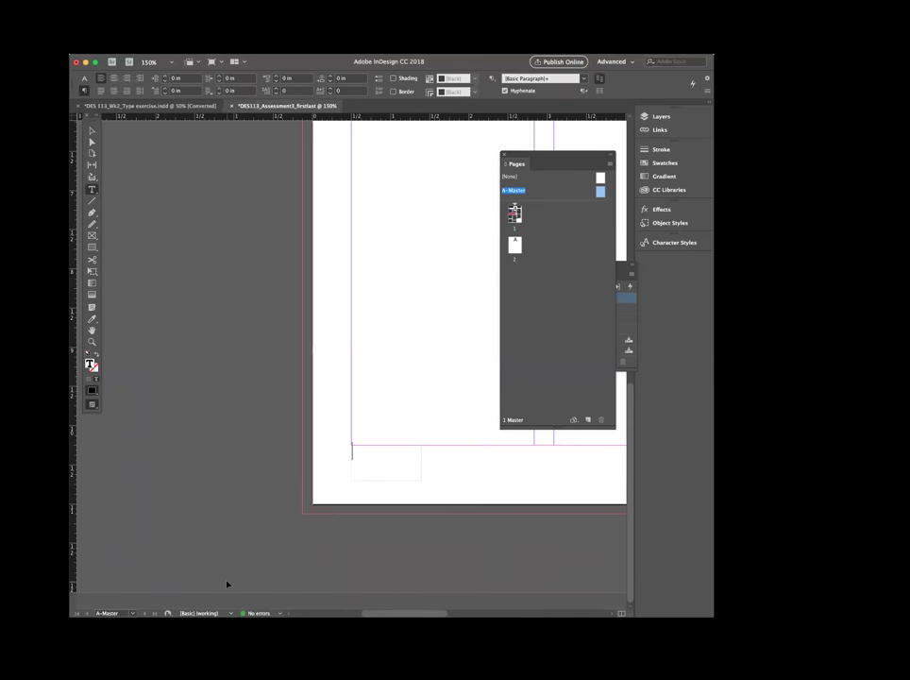
scroll(387, 429, right, 3)
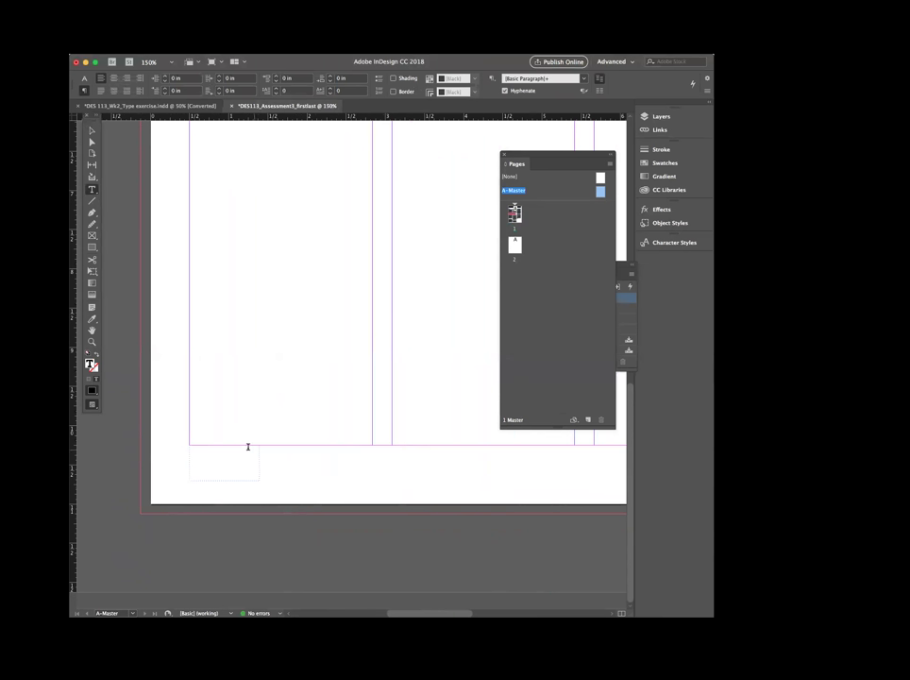
key(Escape)
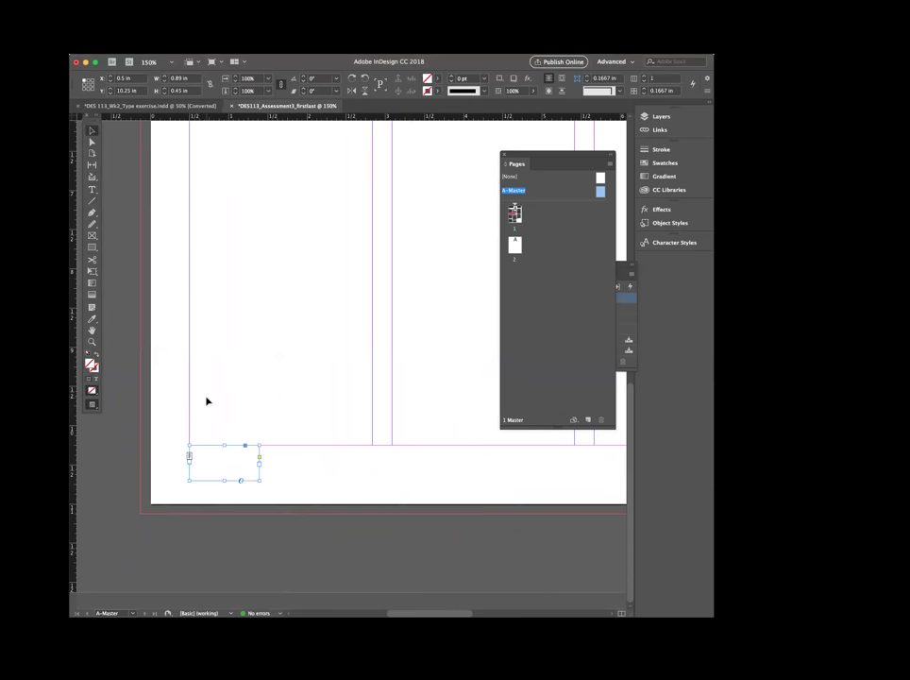
Insert a Current Page Number marker in the footer text frame on A-Master
click(176, 438)
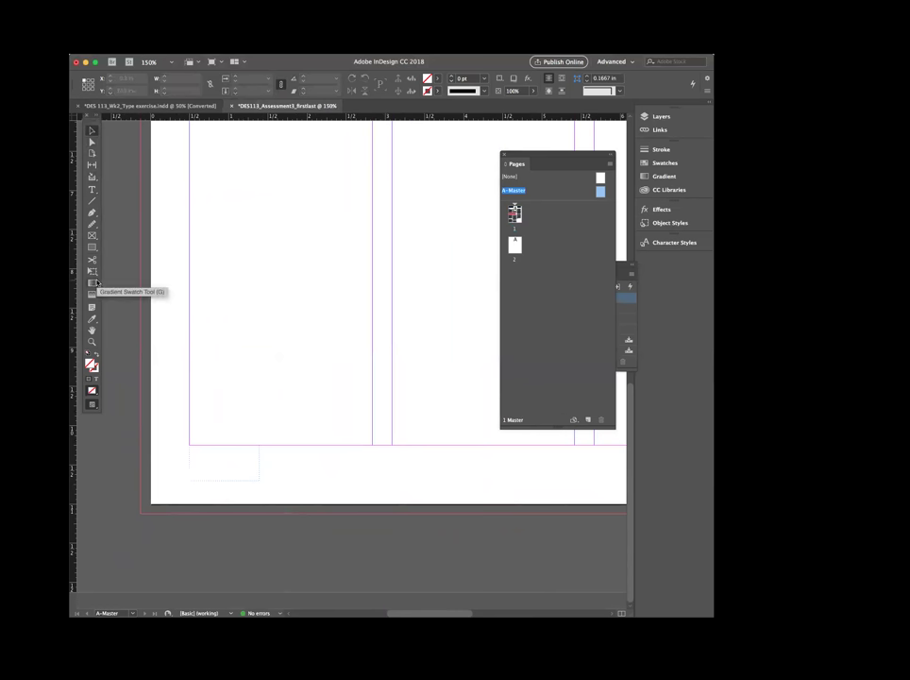
click(91, 188)
click(198, 445)
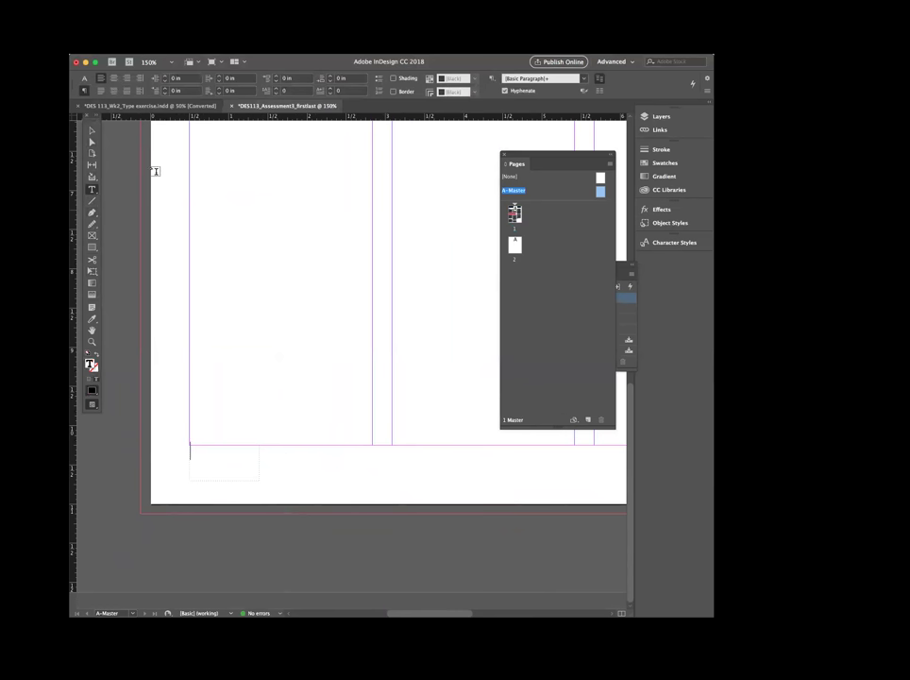
click(165, 49)
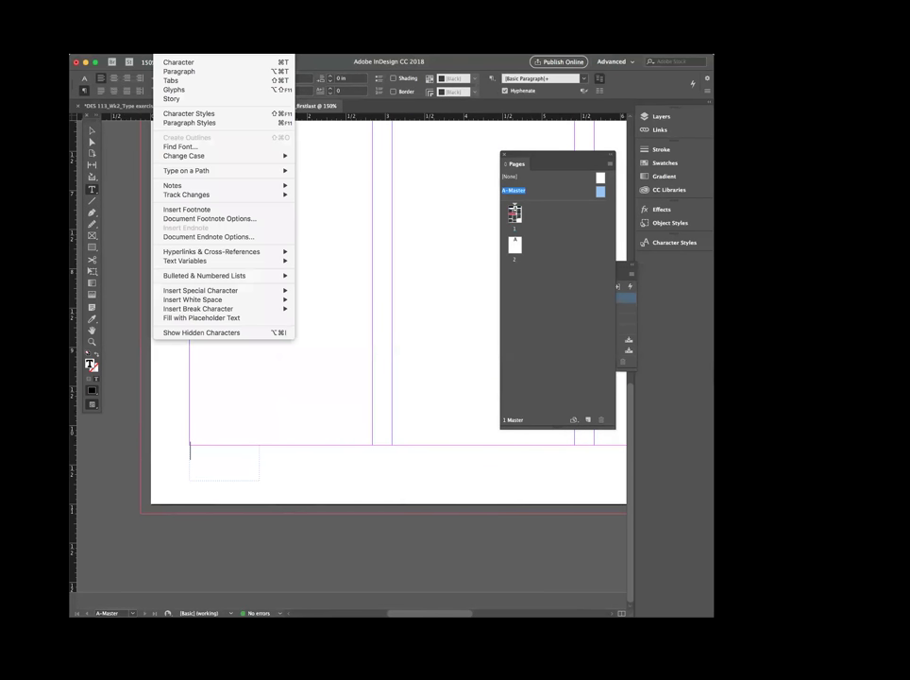
mouse_move(175, 295)
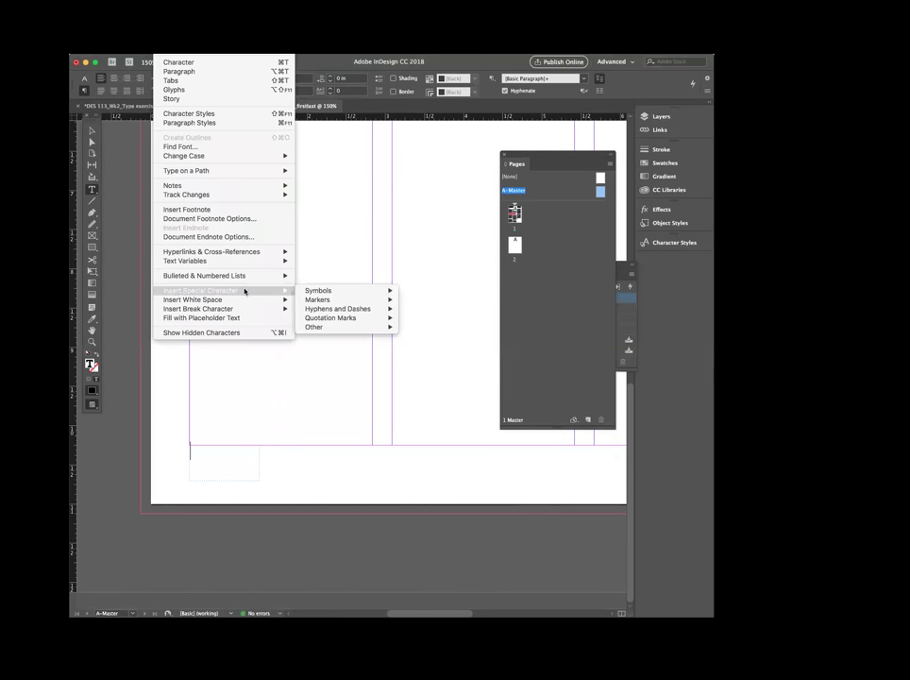
mouse_move(310, 290)
mouse_move(345, 298)
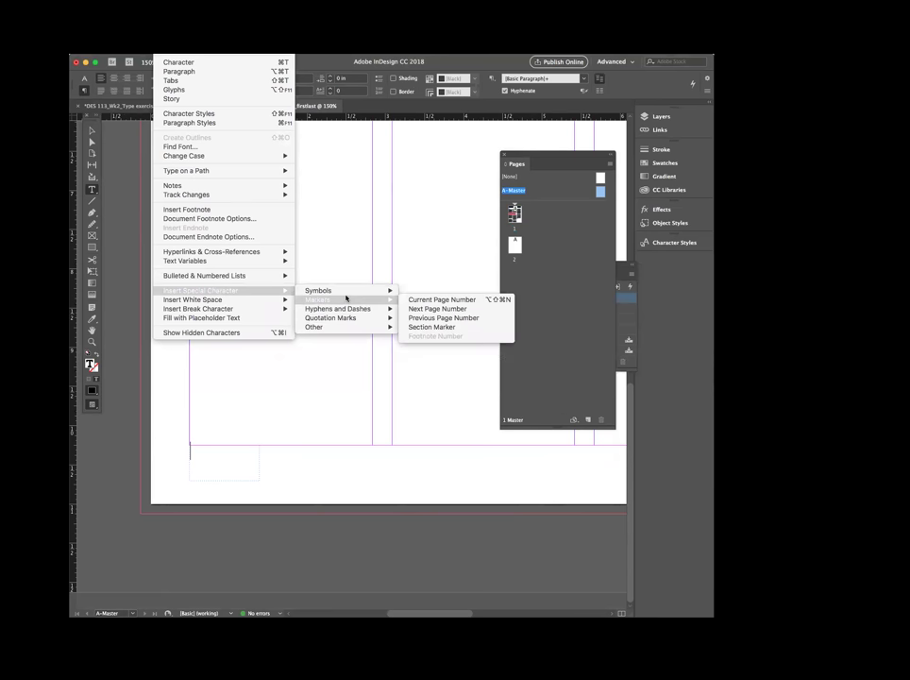
click(441, 300)
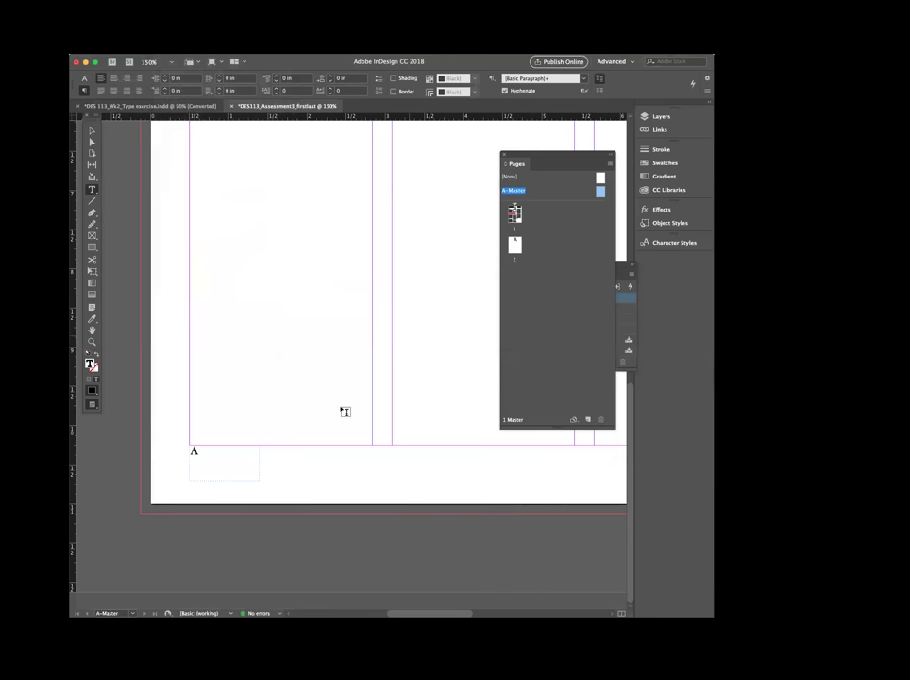
Format the page-number marker in Helvetica Neue (T1), 85 Heavy, at 8 pt
double_click(192, 450)
click(84, 79)
text(h)
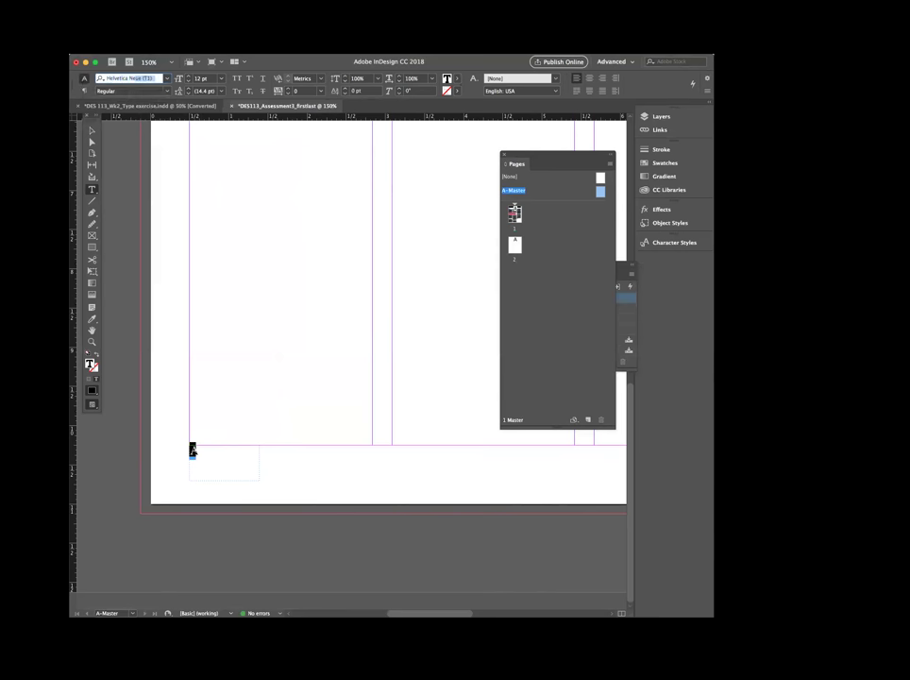
key(Return)
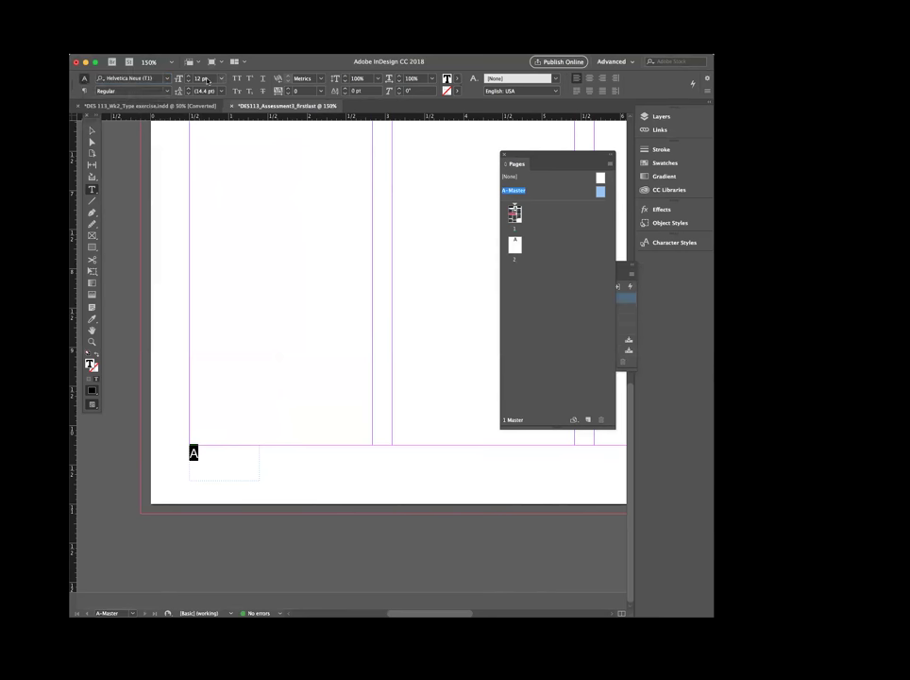
click(129, 90)
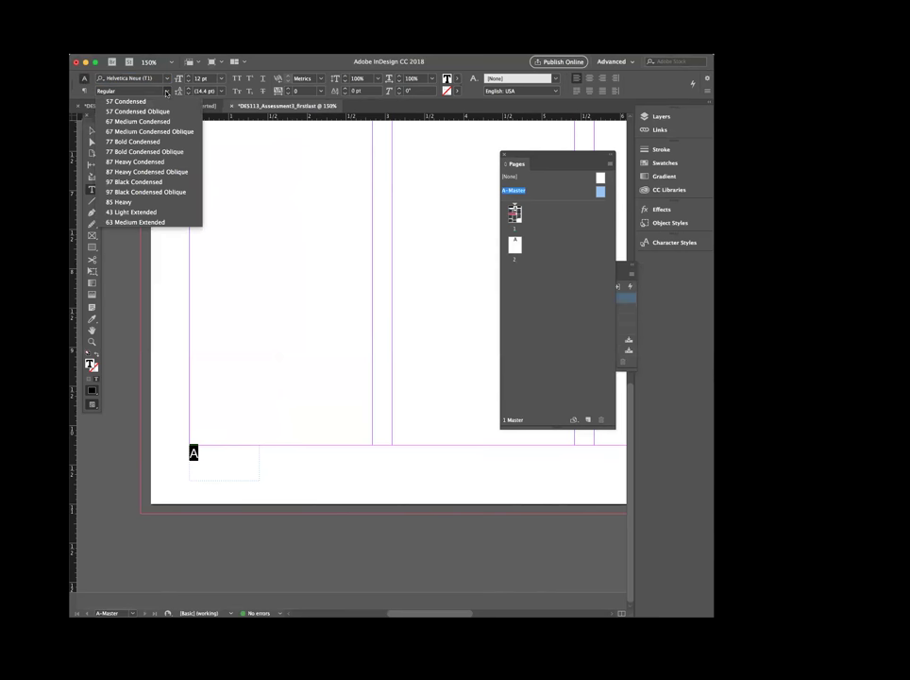
click(123, 202)
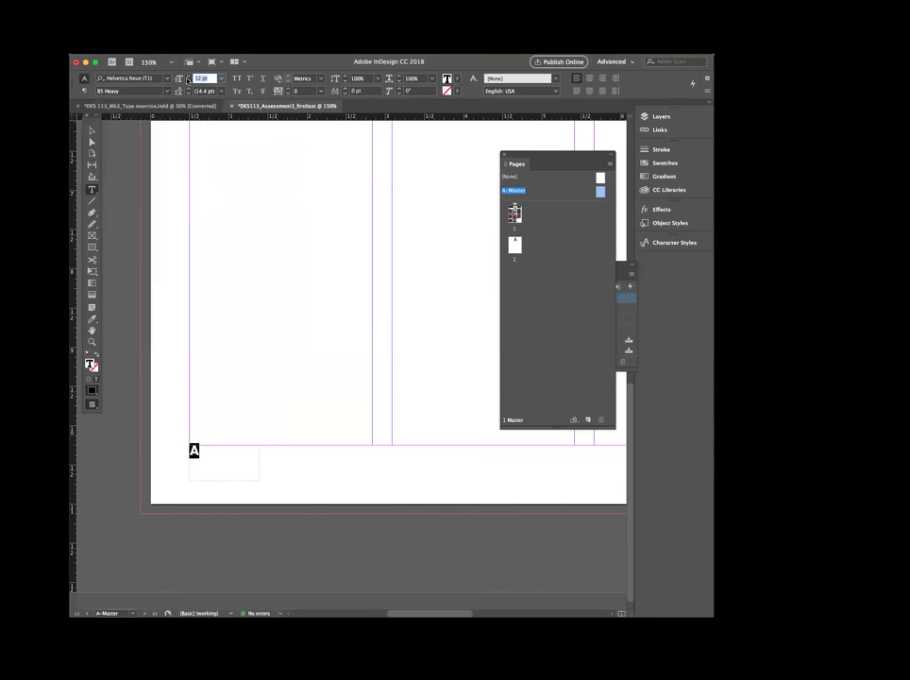
text(8)
key(Return)
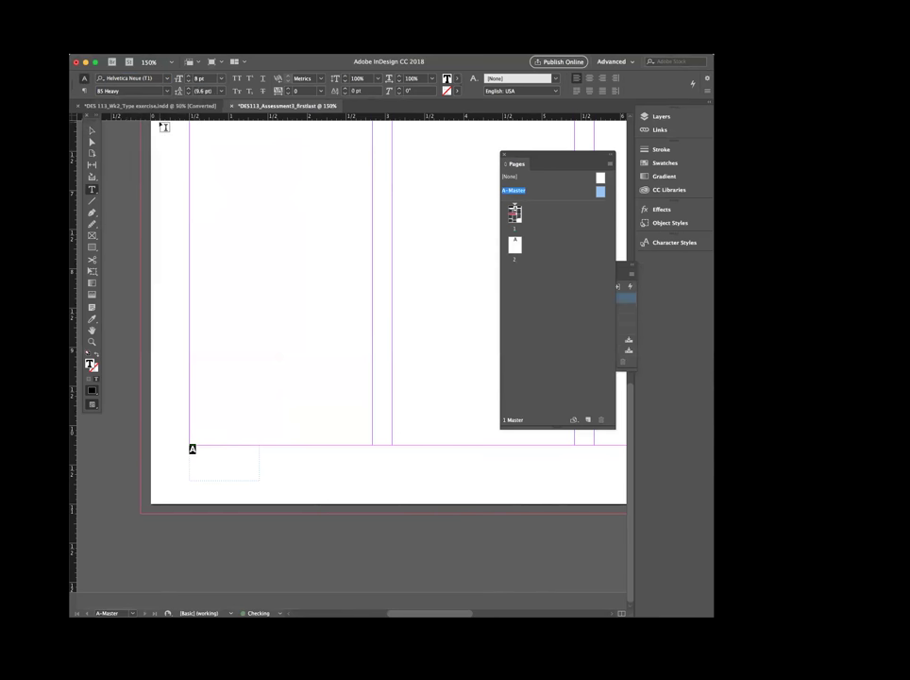
Nudge the page-number frame straight down below the bottom margin to Y 10.4583 in
click(93, 130)
click(229, 178)
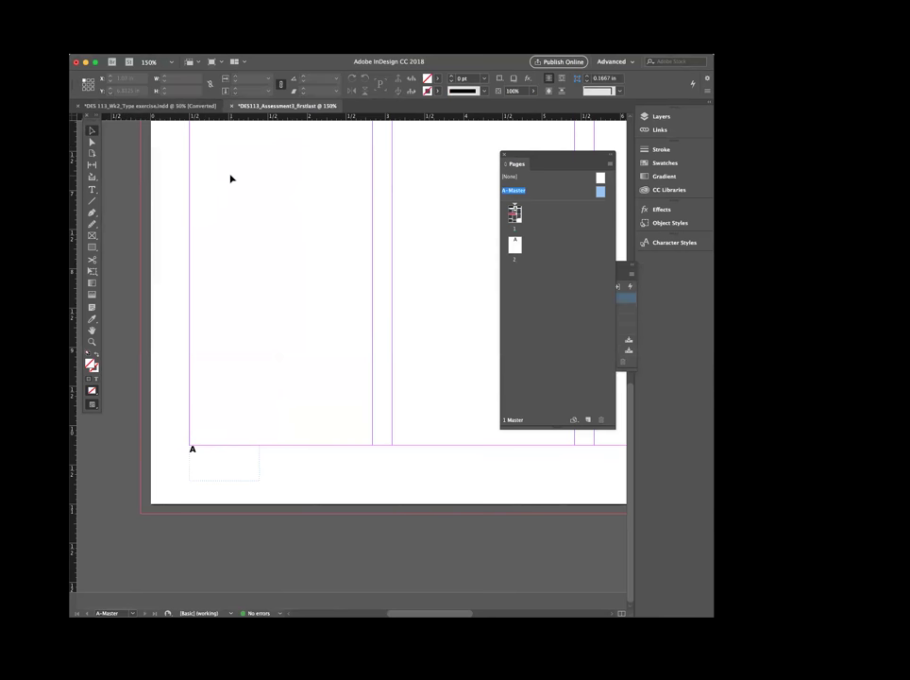
click(192, 450)
key(Down)
key(Down)
key(Down)
key(Down)
key(Down)
key(Down)
key(Down)
key(Down)
key(Down)
key(Down)
key(Down)
key(Down)
key(Down)
key(Down)
key(Down)
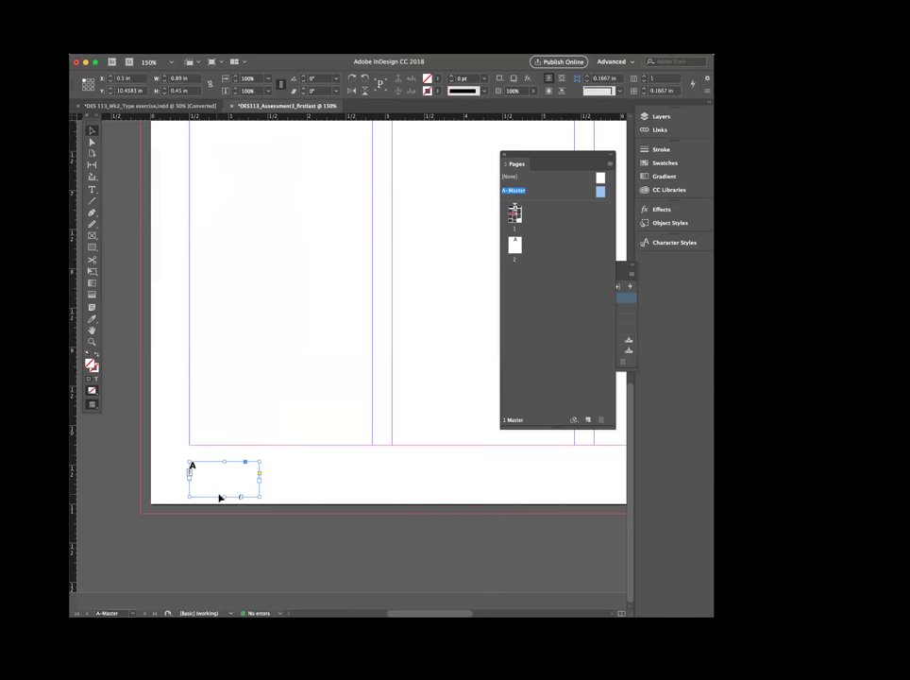
Shorten the page-number frame from its bottom edge to about 0.17 in high and preview the master without guides
drag(224, 496, 224, 473)
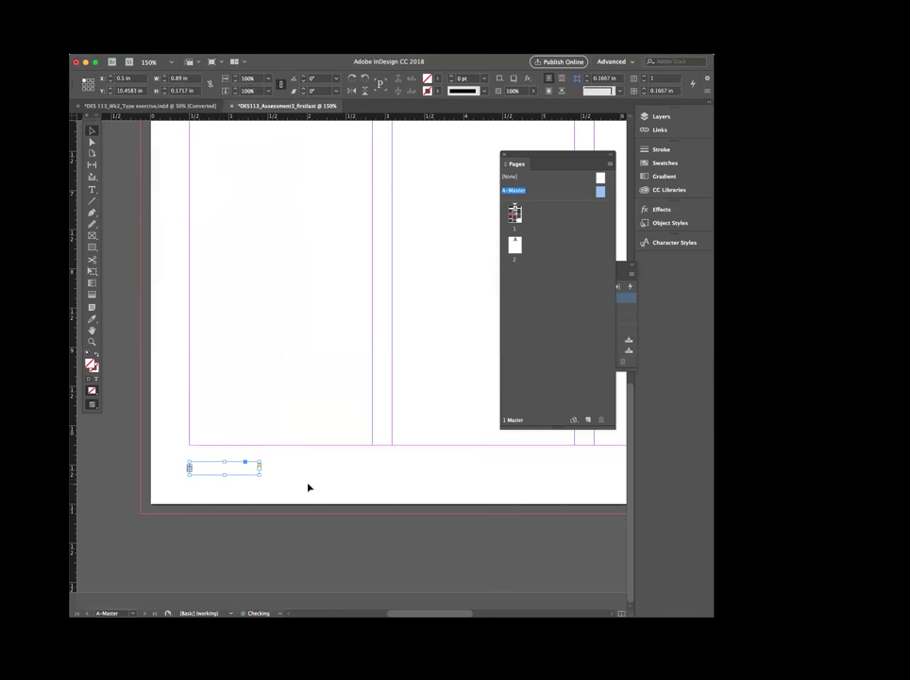
click(308, 487)
key(w)
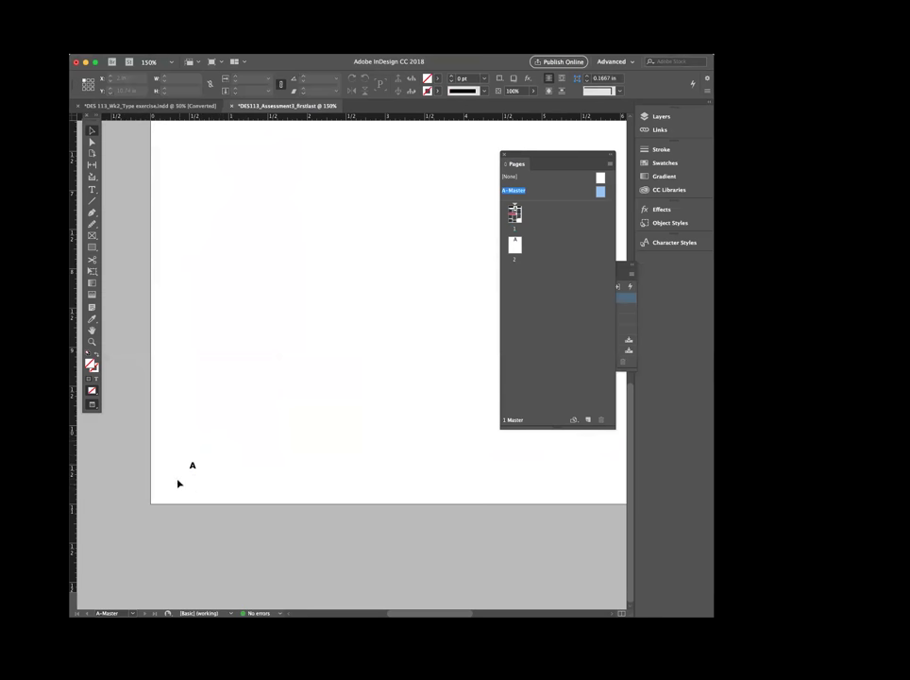
key(w)
click(211, 467)
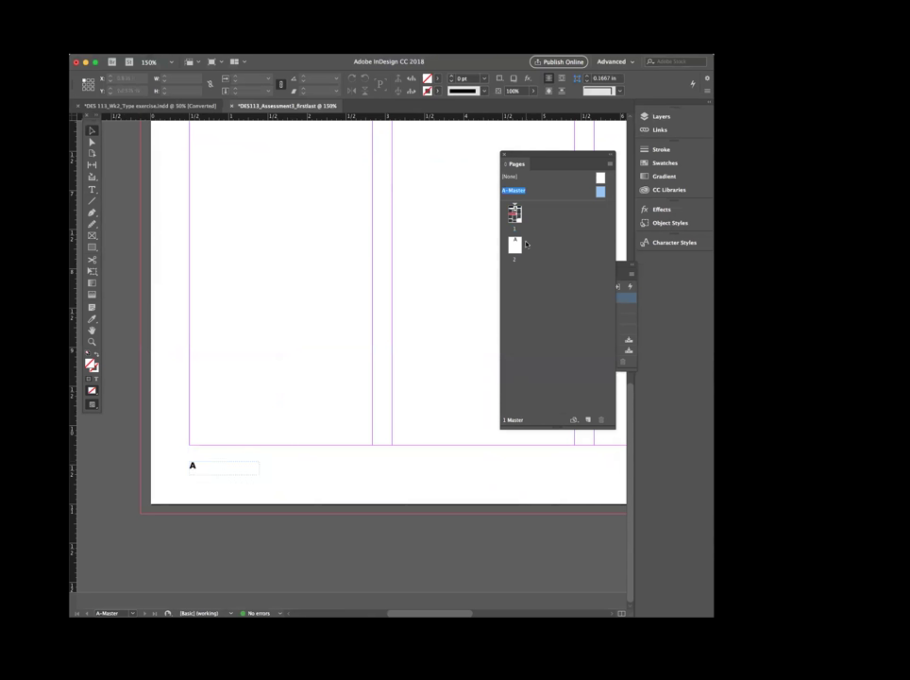
Check the footer page number on document pages 1 and 2
double_click(515, 214)
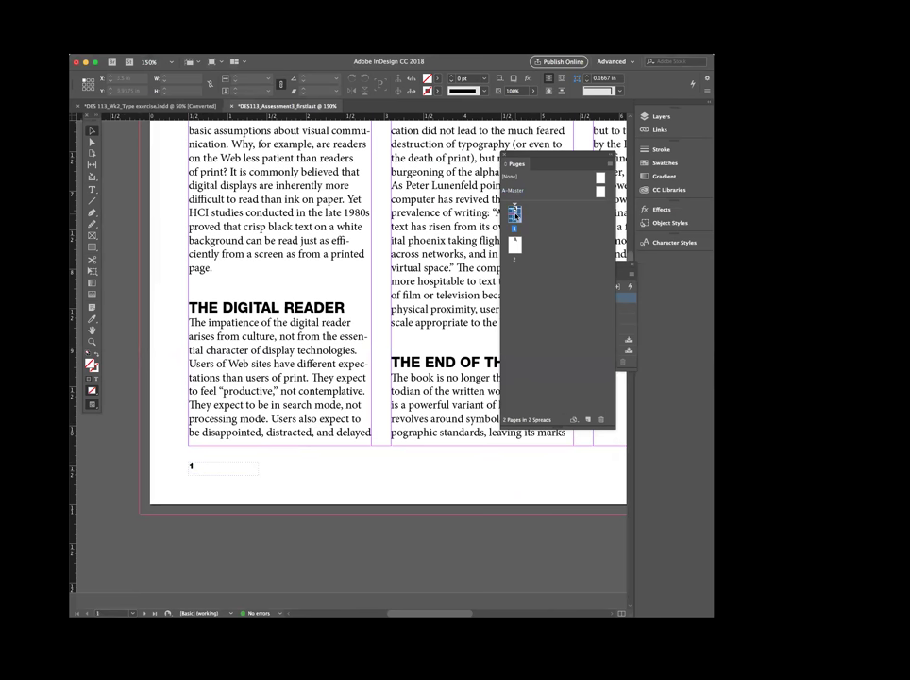
drag(538, 153, 444, 171)
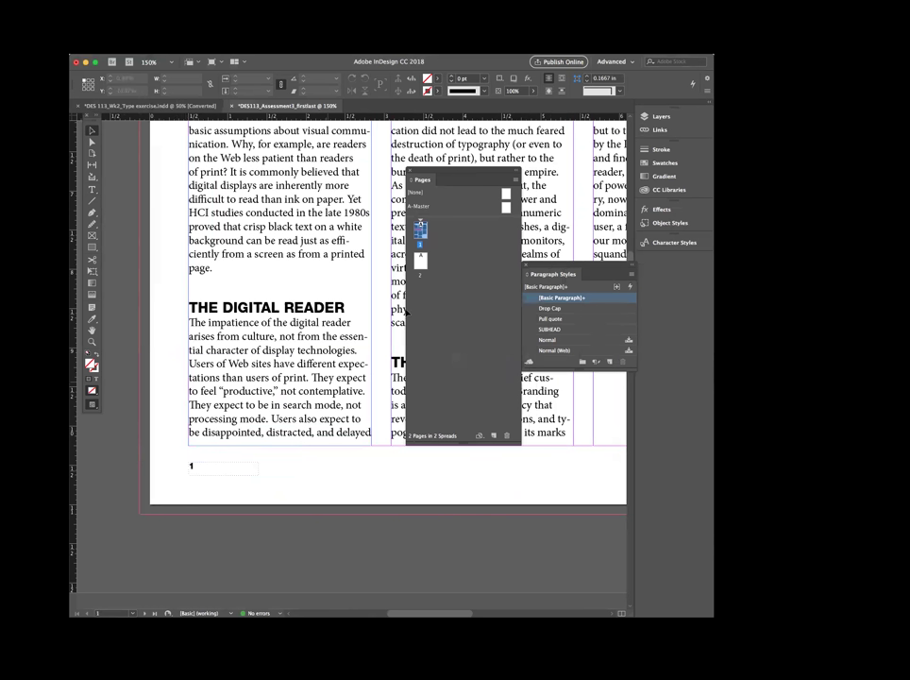
double_click(420, 261)
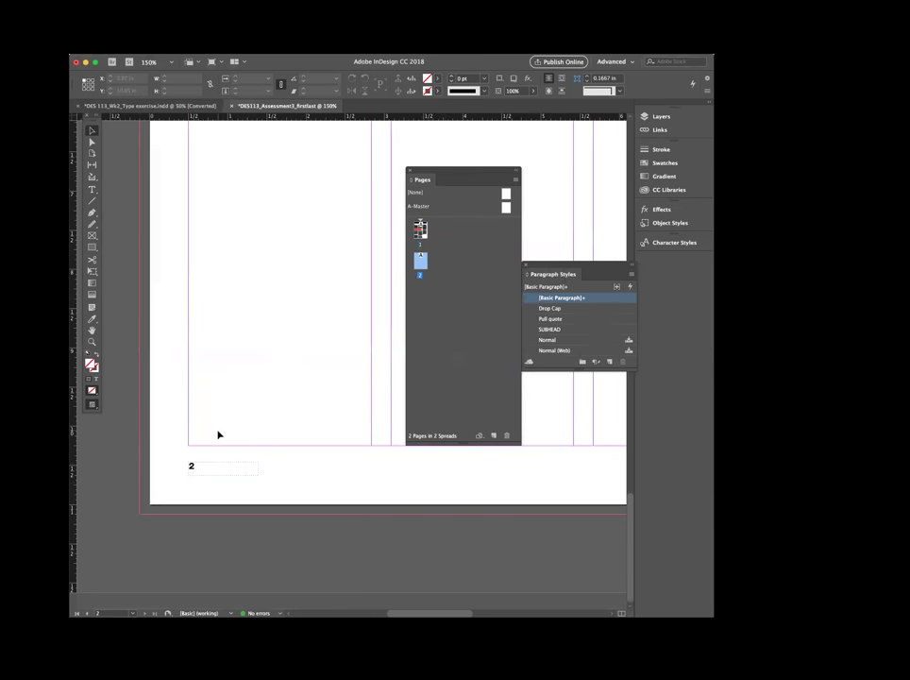
Add three new pages based on A-Master after page 2
click(495, 436)
click(495, 435)
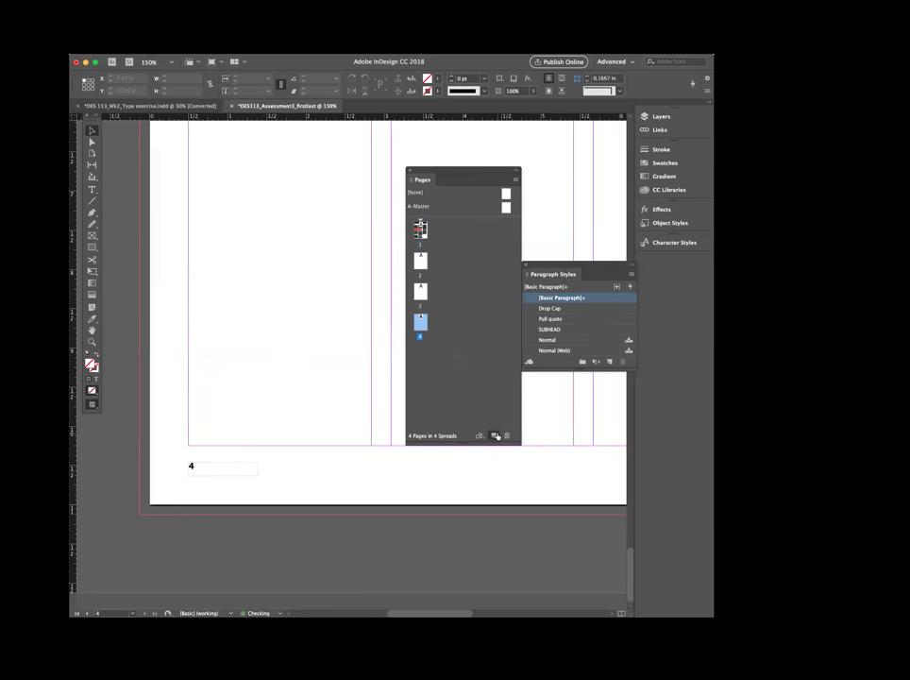
click(496, 435)
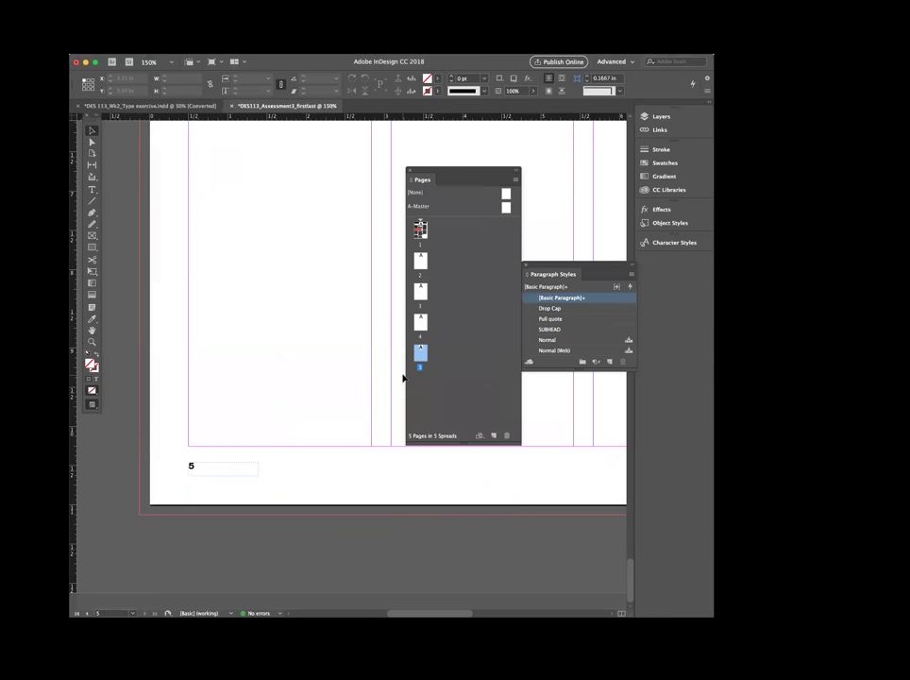
Delete pages 2 to 5, leaving only the article page in the document
shift+click(419, 294)
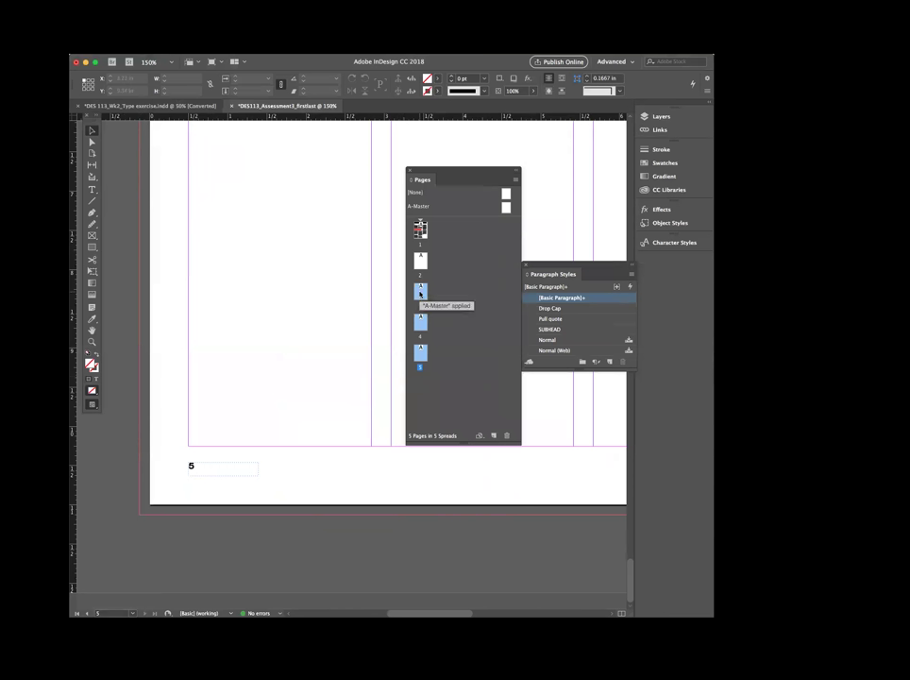
shift+click(423, 260)
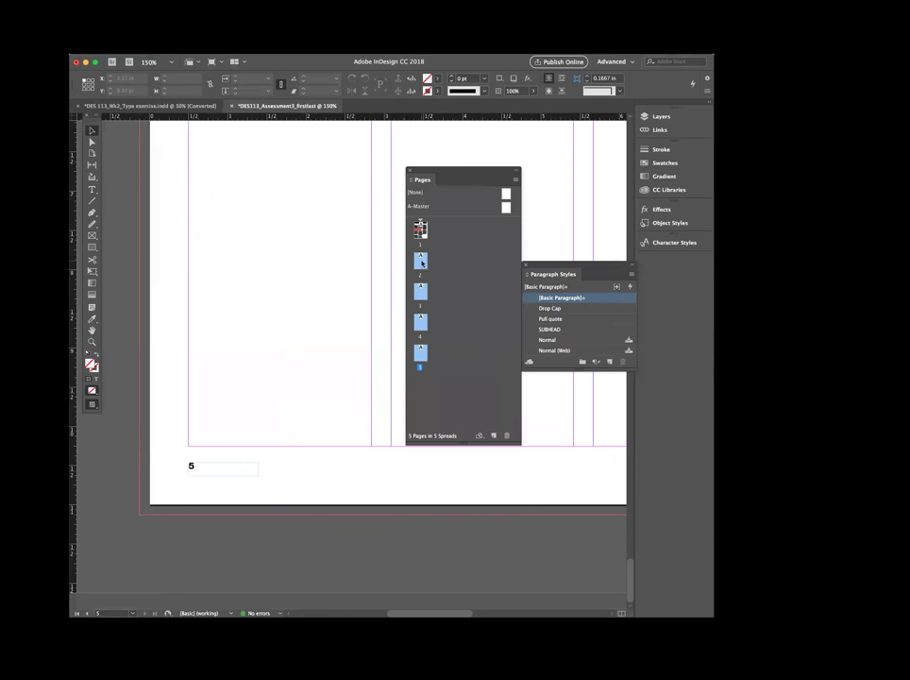
click(507, 435)
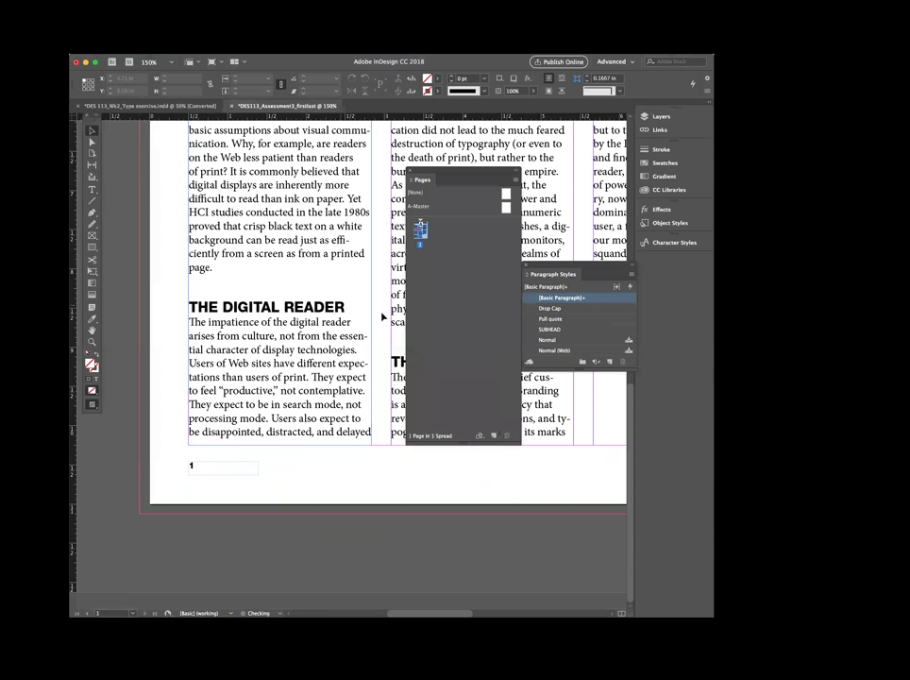
Dock the floating Pages and Paragraph Styles panels so the whole article page is unobstructed
key(super+minus)
key(super+minus)
key(super+minus)
key(super+minus)
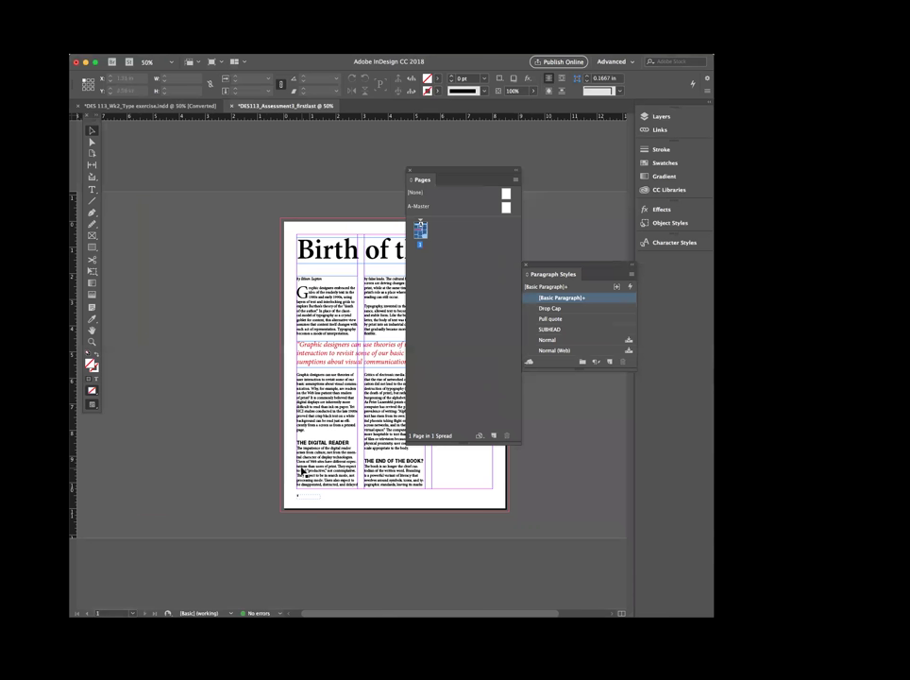
key(super+equal)
click(512, 179)
drag(524, 267, 653, 275)
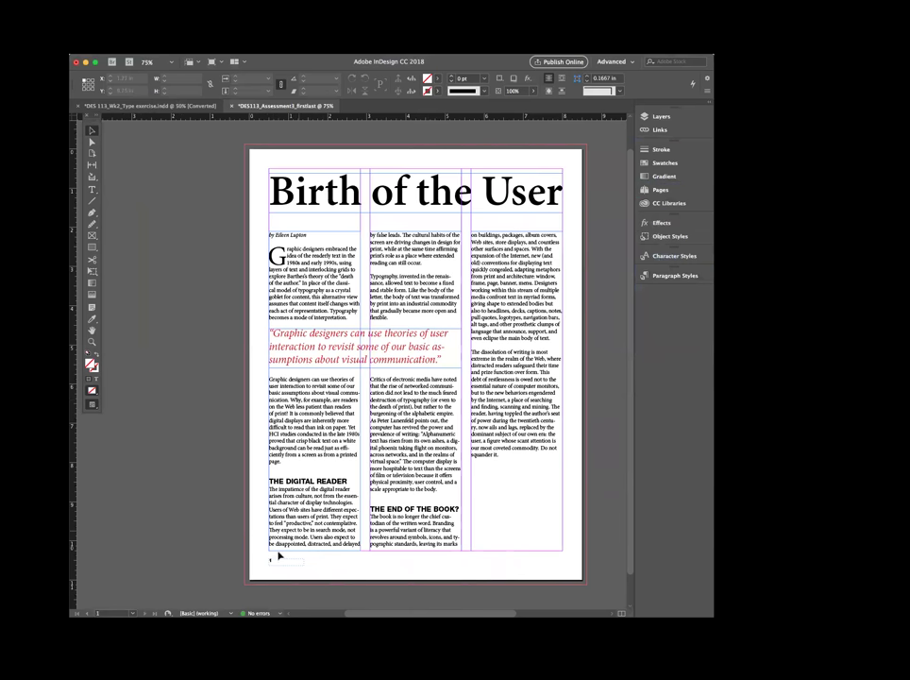
Bring the Pages panel back up and float its panel group over the lower part of the article
drag(280, 558, 255, 574)
key(super+equal)
key(super+equal)
scroll(288, 531, down, 5)
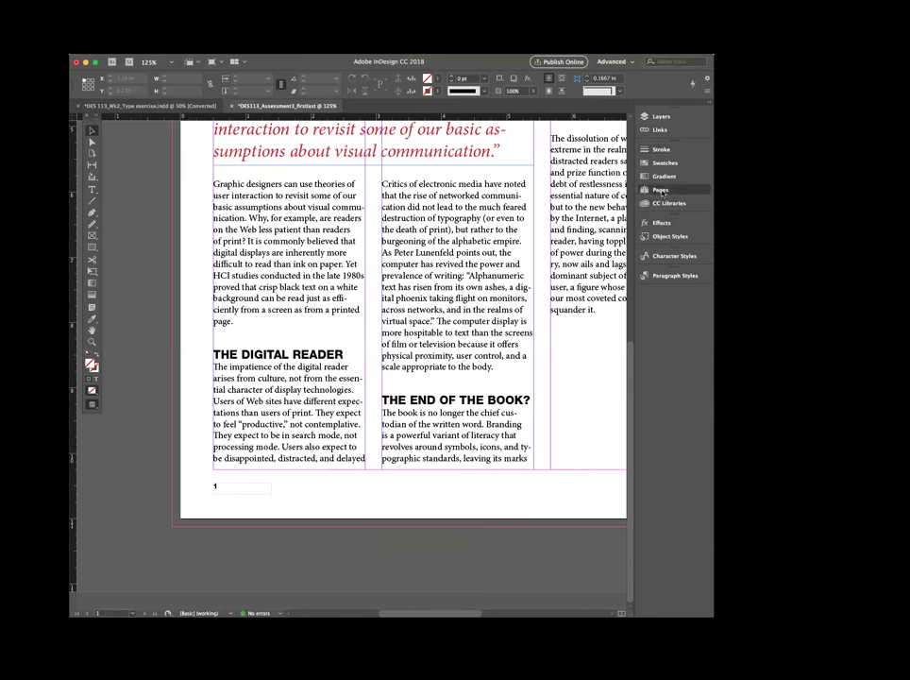
click(660, 190)
drag(583, 145, 525, 210)
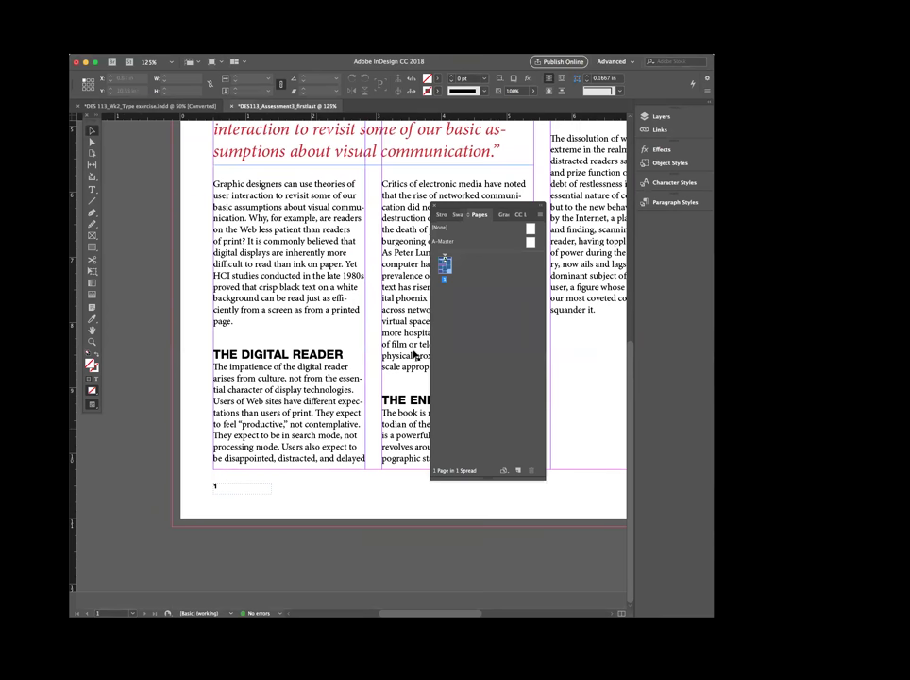
Inspect the page-number frame on A-Master and return to page 1
double_click(531, 243)
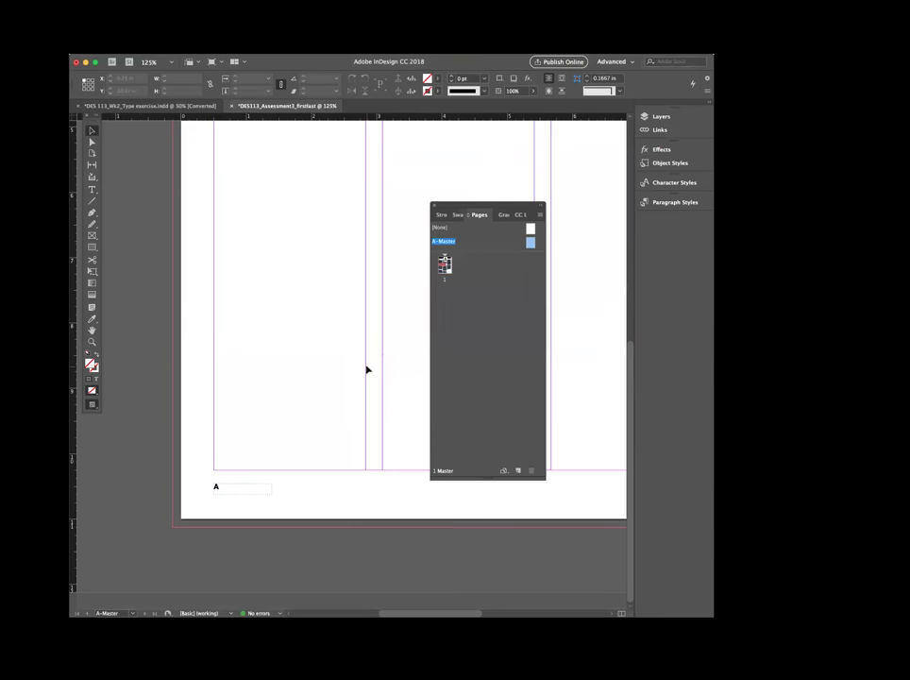
click(247, 491)
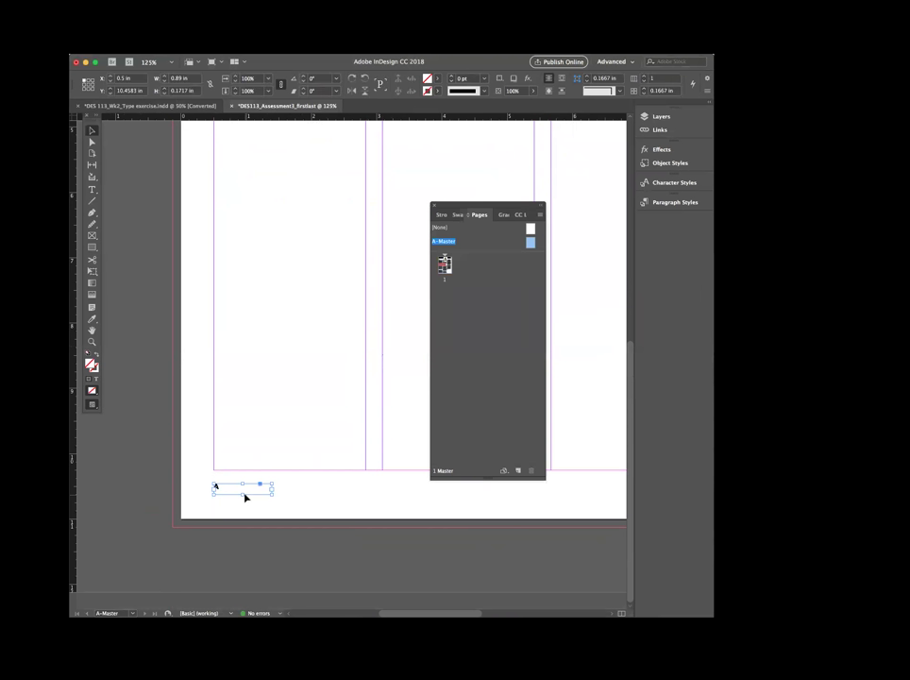
double_click(445, 265)
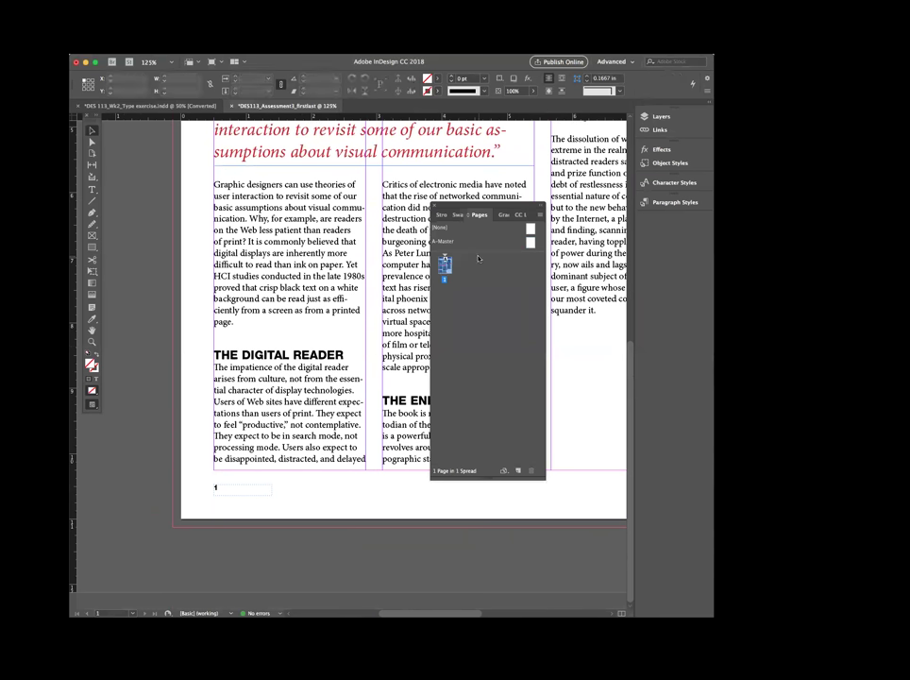
Move the Pages panel clear of the text columns and override all master page items on page 1
drag(485, 198, 593, 182)
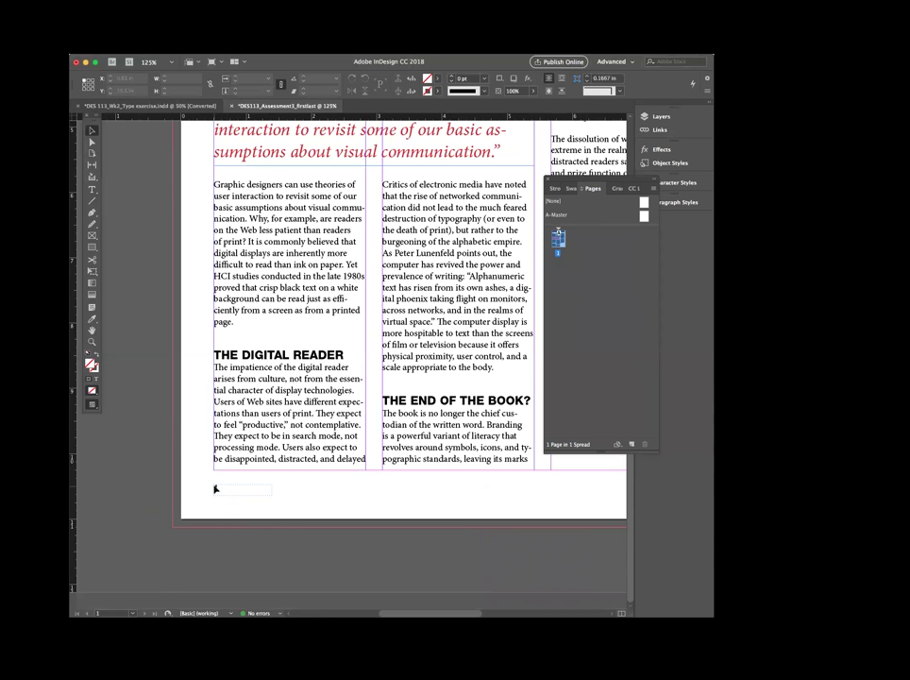
key(super+alt+shift+n)
double_click(559, 240)
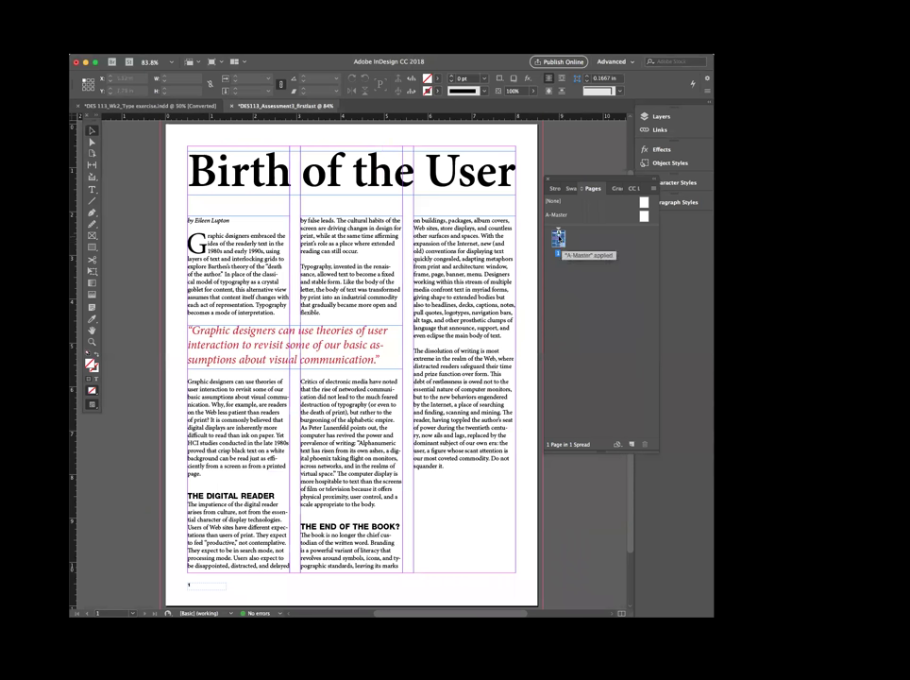
right_click(559, 239)
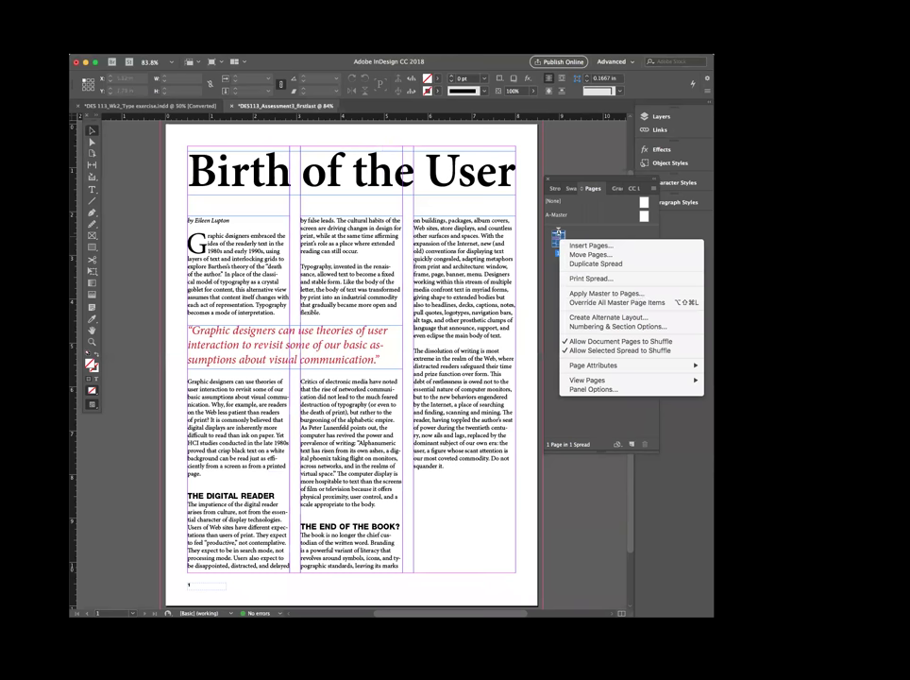
click(601, 302)
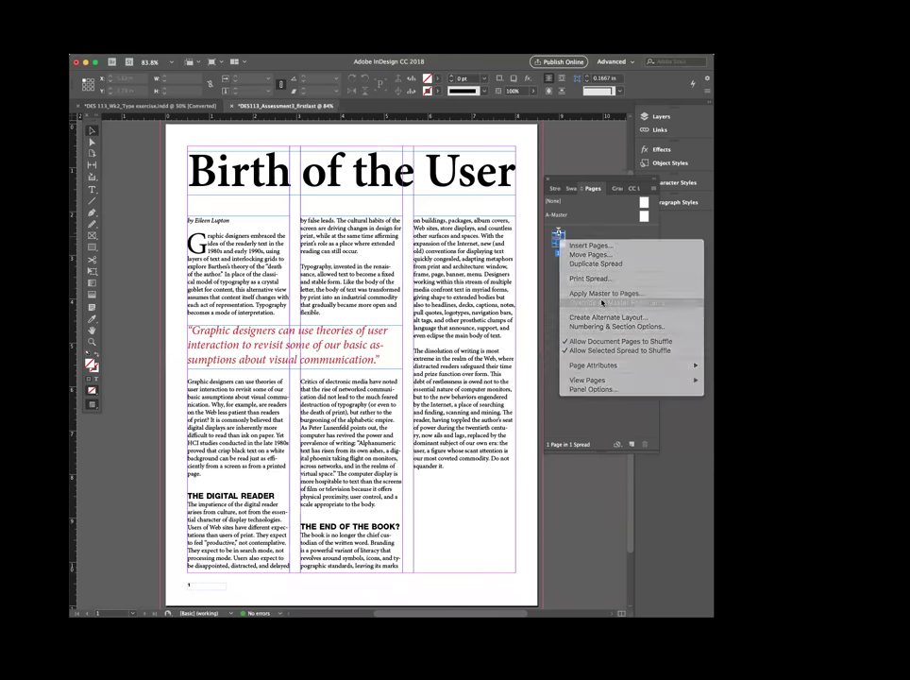
Undo the override of the master page items on page 1
scroll(530, 273, down, 1)
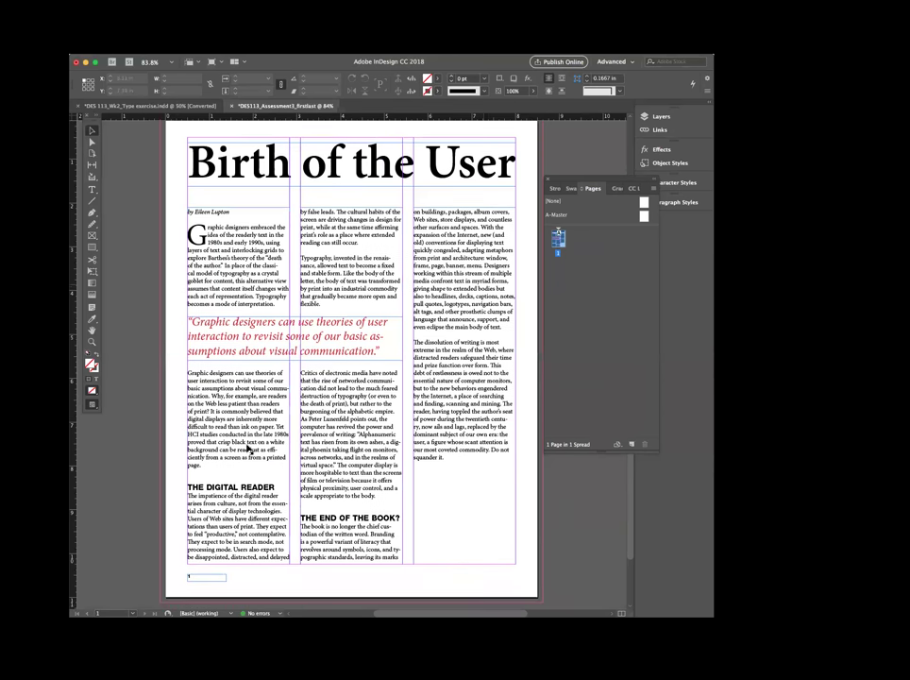
click(206, 578)
key(super+z)
Turn off hyphenation for the entire red pull quote and clear the Paragraph panel from the page
triple_click(252, 350)
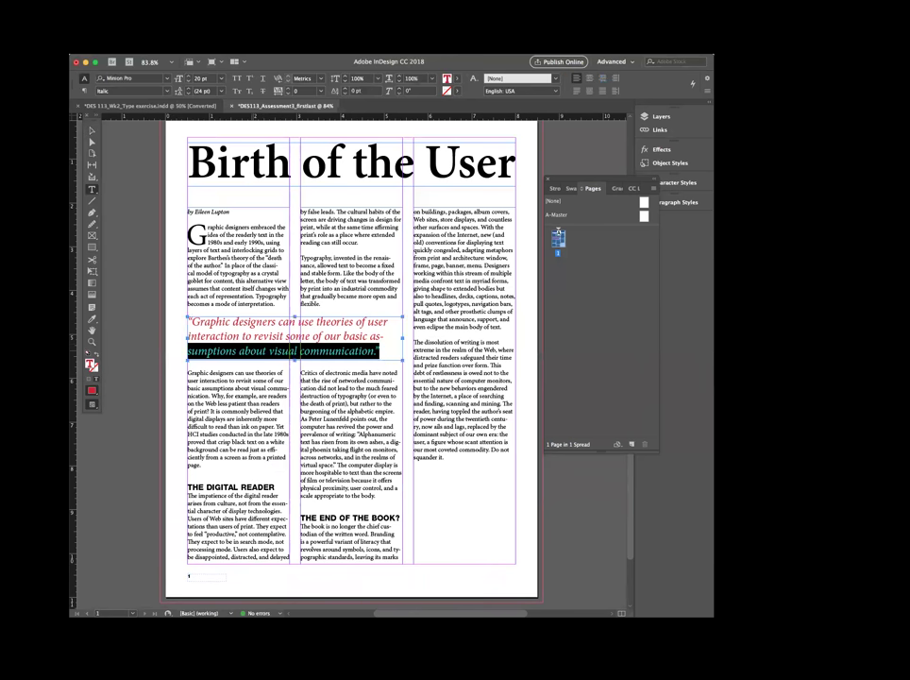
click(251, 353)
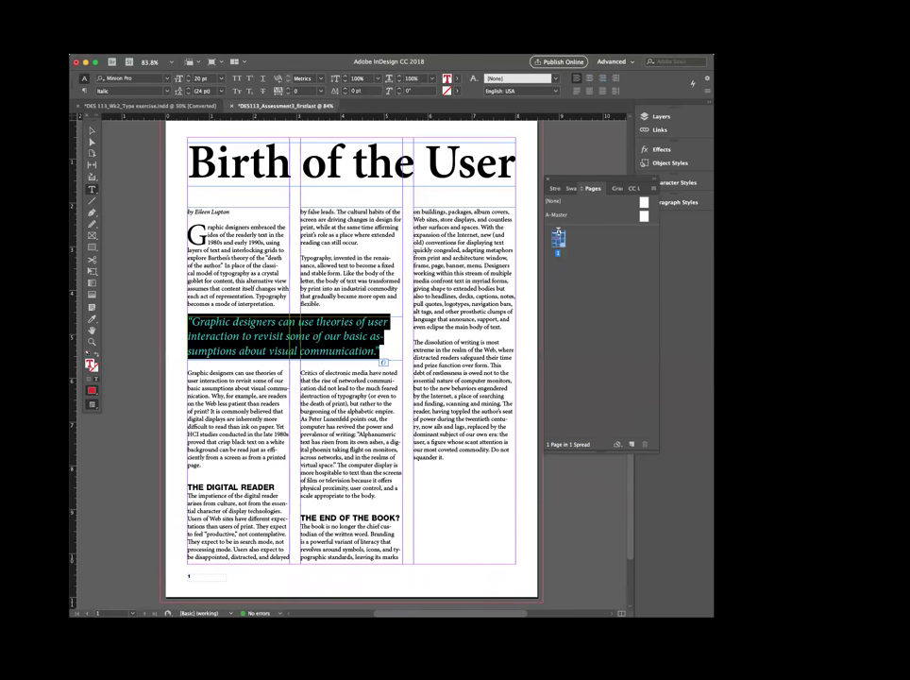
click(274, 49)
mouse_move(270, 228)
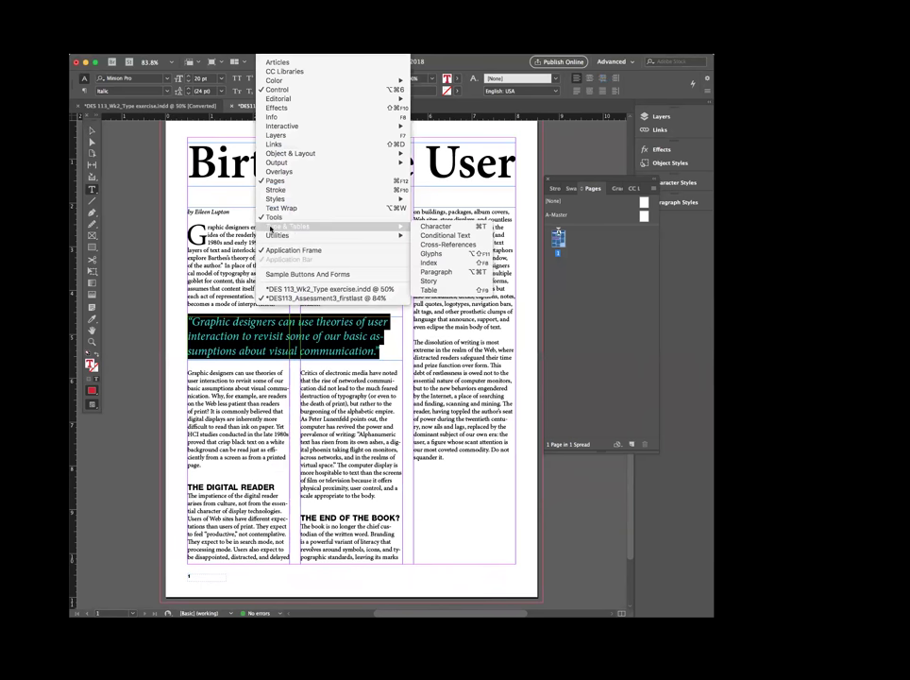
click(441, 272)
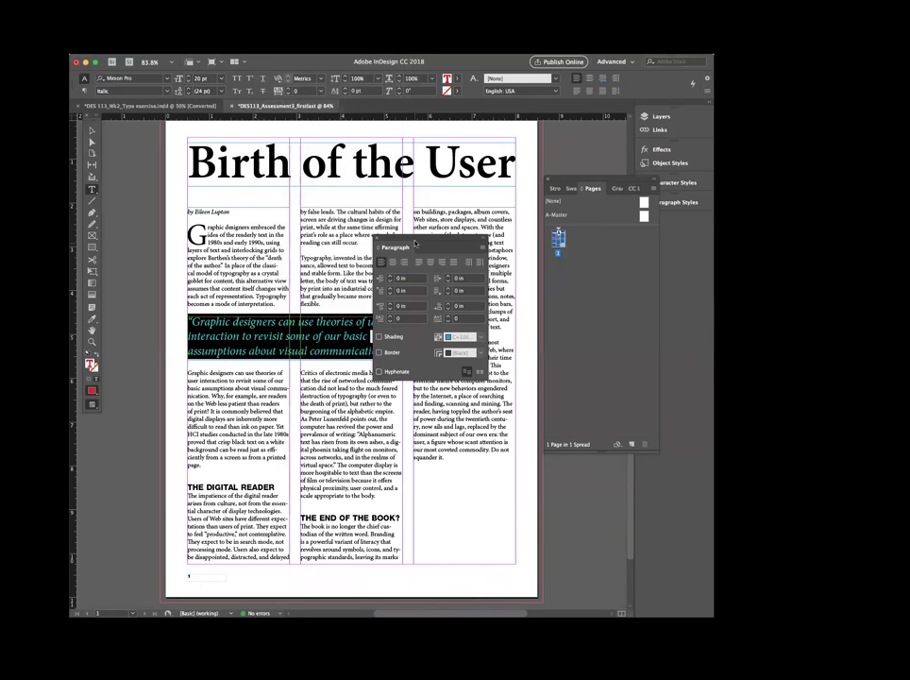
drag(408, 246, 641, 260)
click(610, 252)
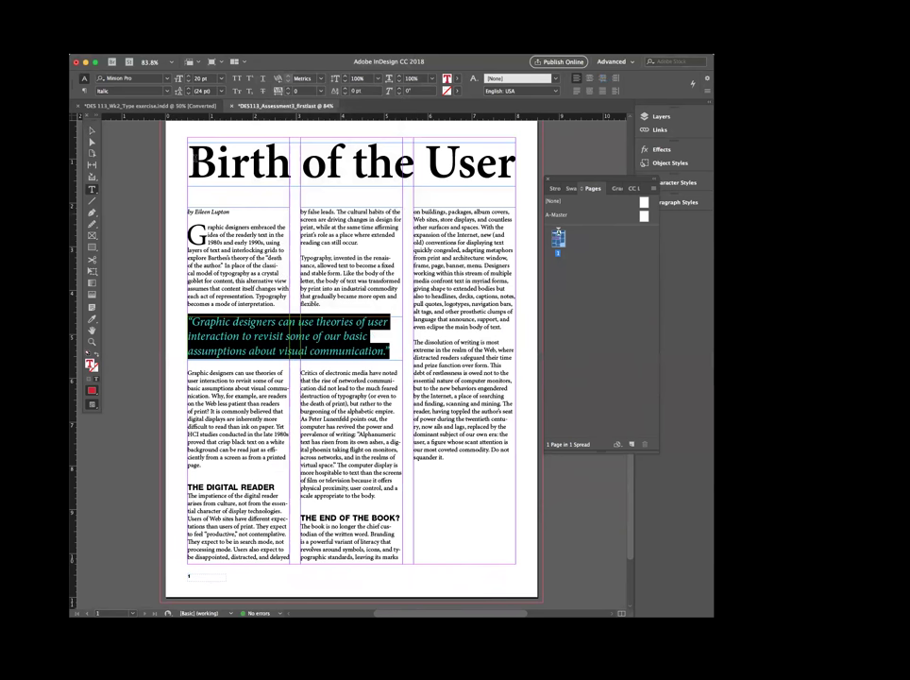
click(92, 130)
click(159, 213)
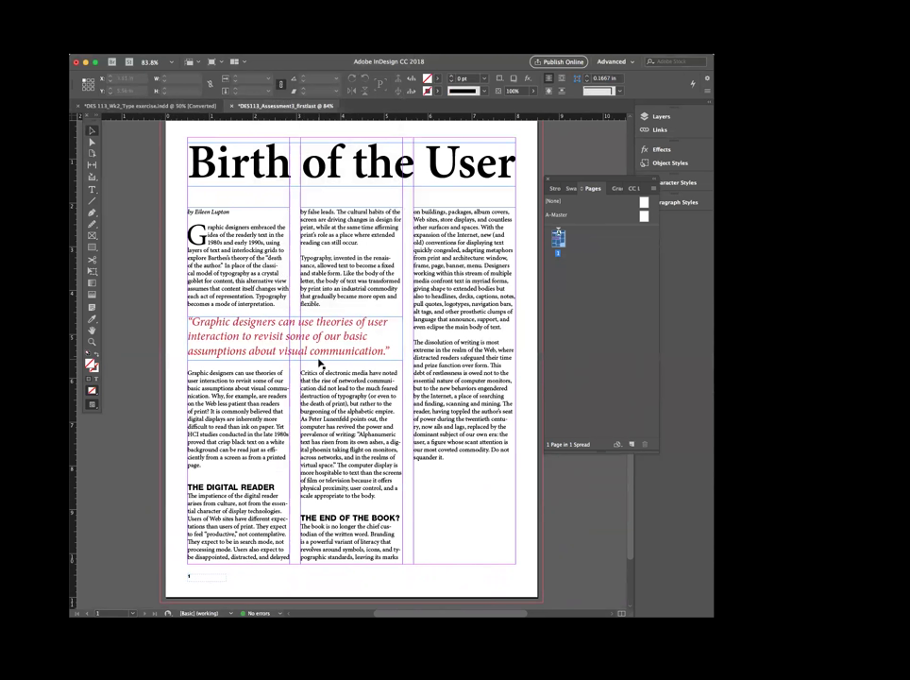
On A-Master, add the word "Typography" after the page-number marker and widen its text frame to about 1.67 in
double_click(640, 216)
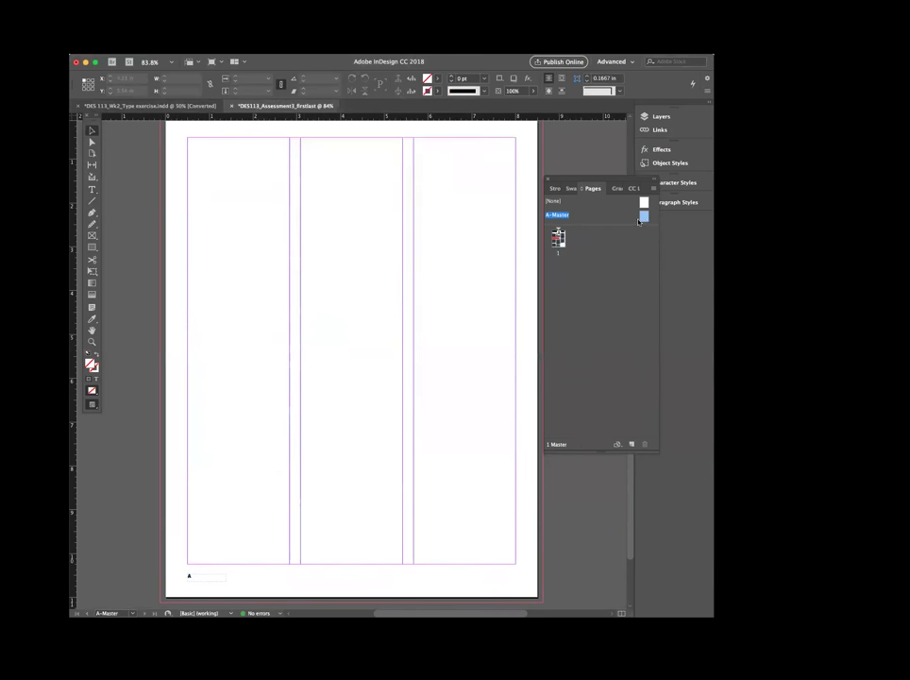
double_click(203, 578)
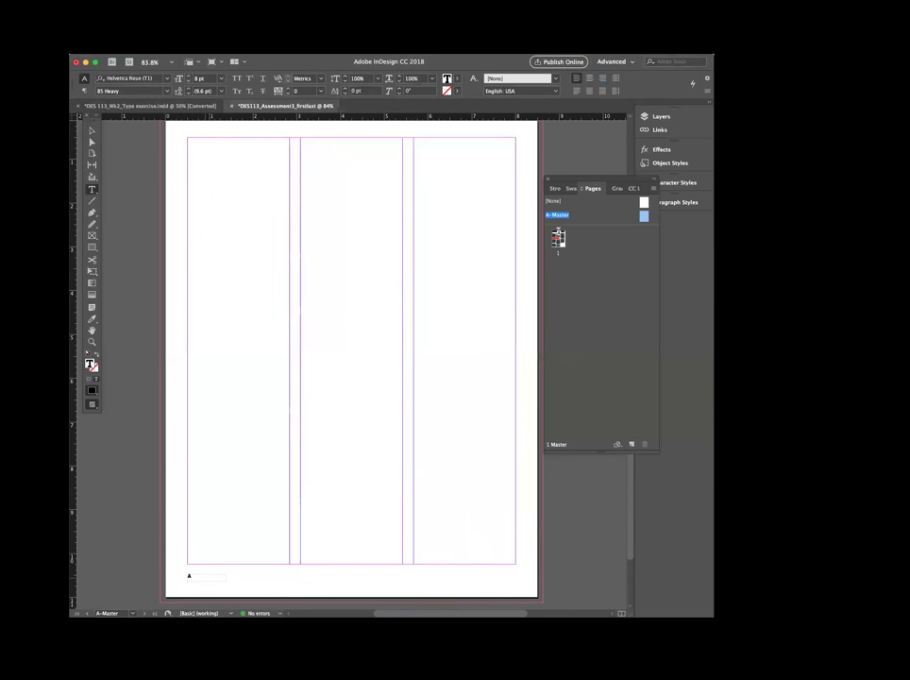
text(A Typography)
key(Escape)
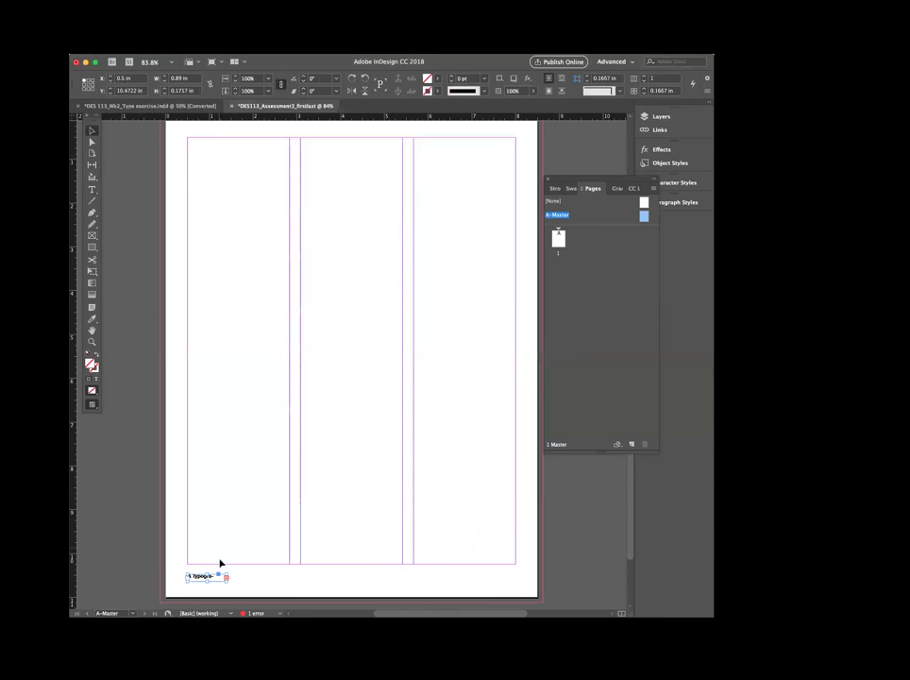
drag(226, 580, 254, 579)
Set the footer word "Typography" in the 43 Light Extended style of Helvetica Neue
double_click(199, 573)
key(super+equal)
key(super+equal)
key(super+equal)
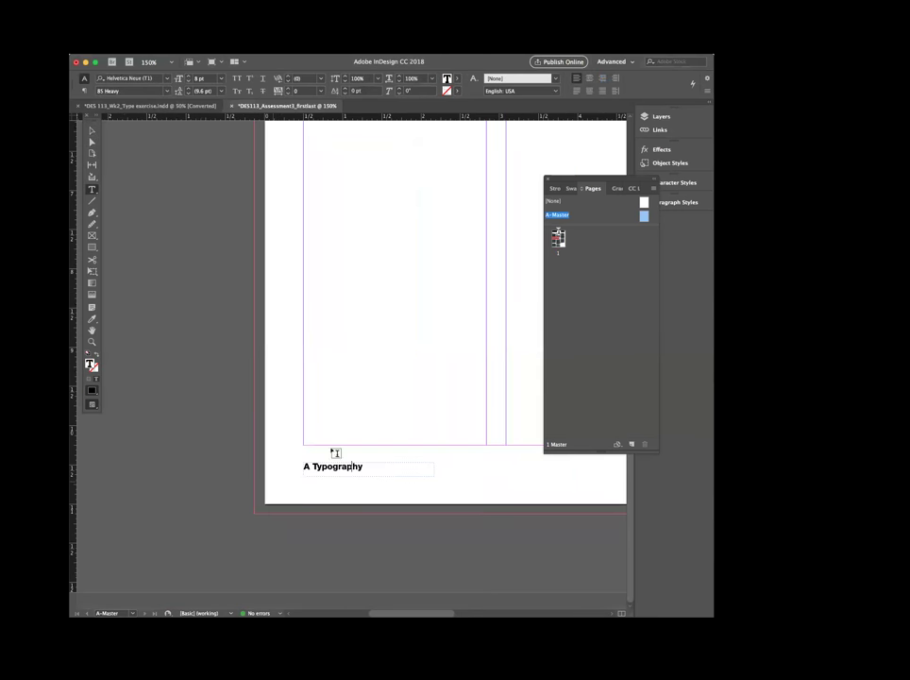
shift+click(370, 465)
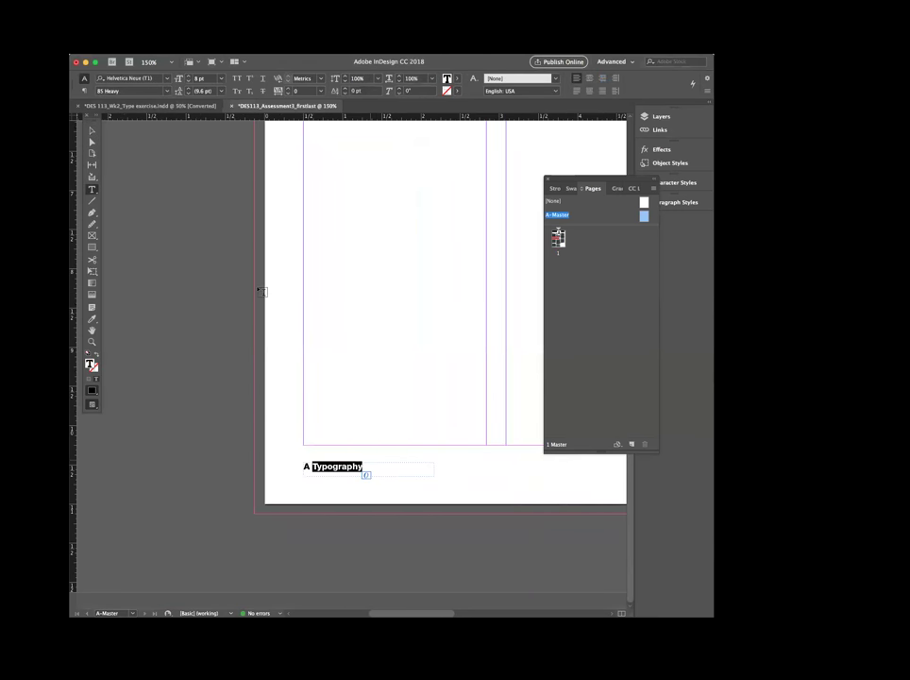
click(168, 92)
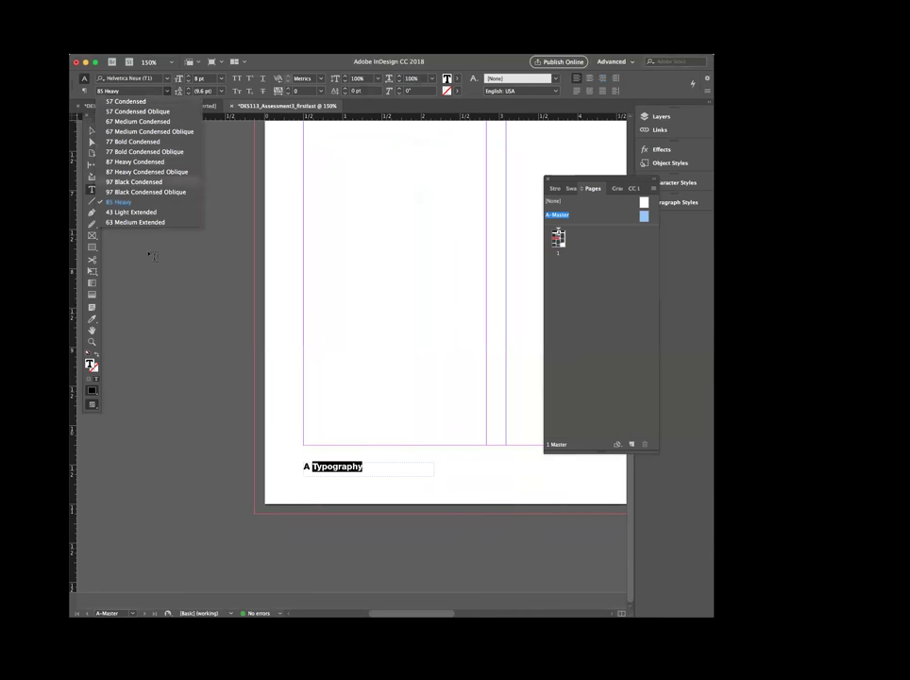
click(147, 212)
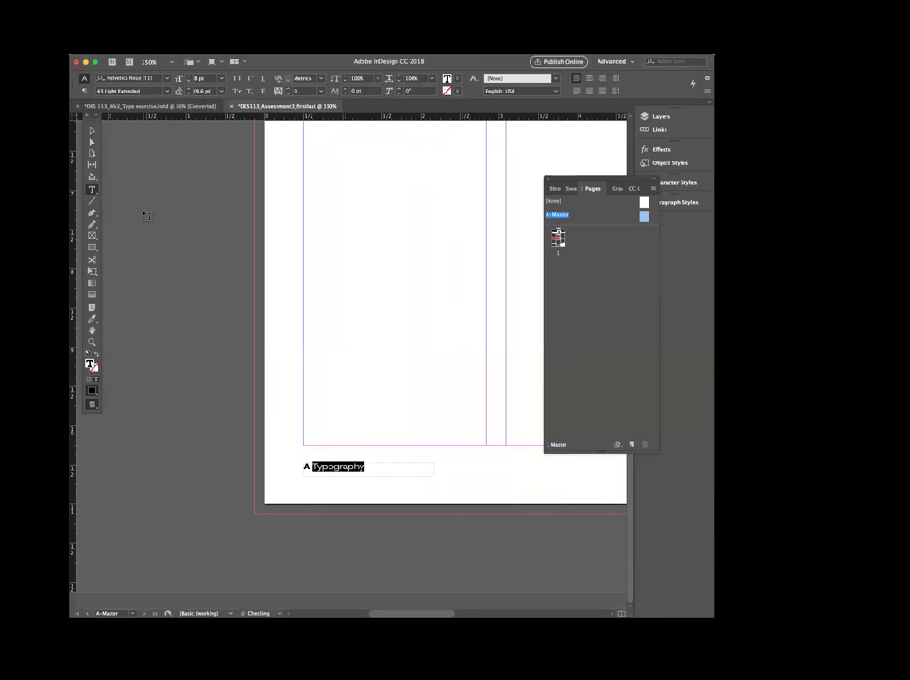
key(Escape)
click(229, 269)
Insert a spaced vertical bar "|" between the page-number marker and "Typography" in the master footer
click(335, 469)
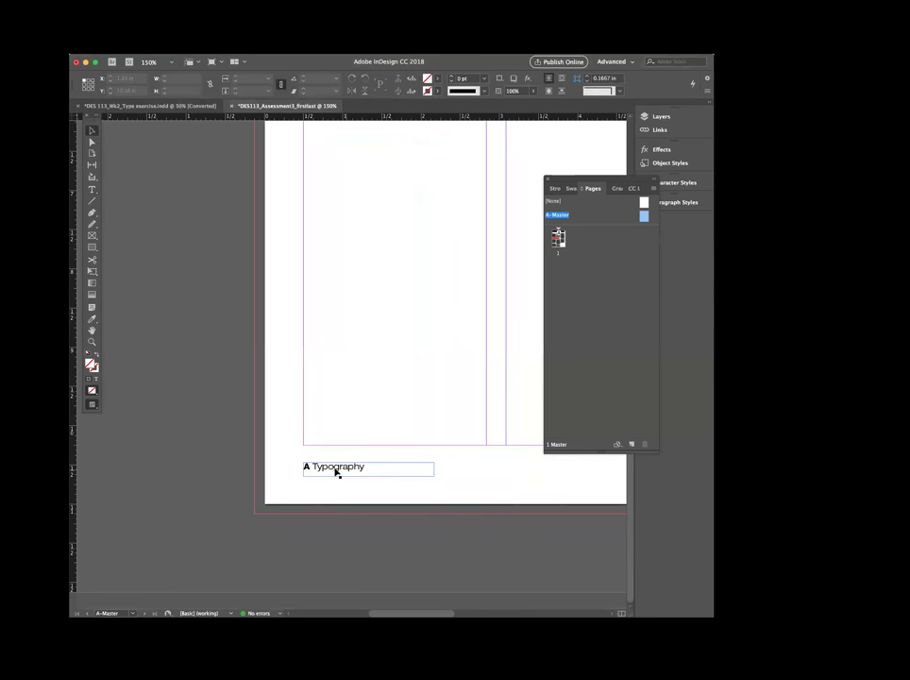
double_click(313, 467)
click(311, 466)
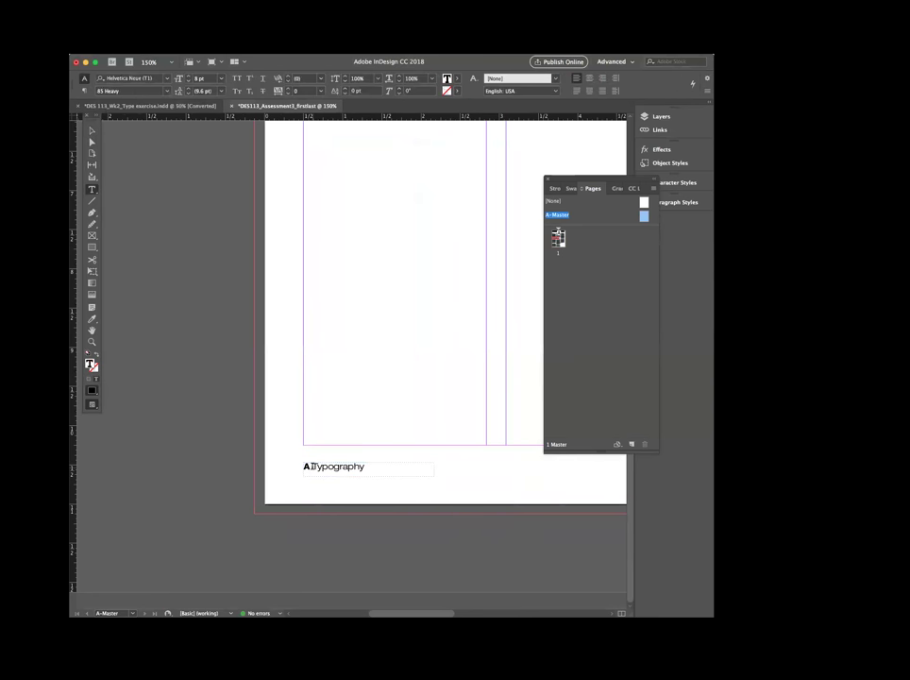
key(Tab)
key(BackSpace)
text(nn)
key(BackSpace)
key(BackSpace)
key(BackSpace)
key(Tab)
drag(320, 467, 314, 467)
text(|)
Use the Eyedropper to match the separator bar's formatting to the light extended word "Typography"
drag(322, 466, 317, 466)
click(91, 319)
click(349, 466)
click(90, 130)
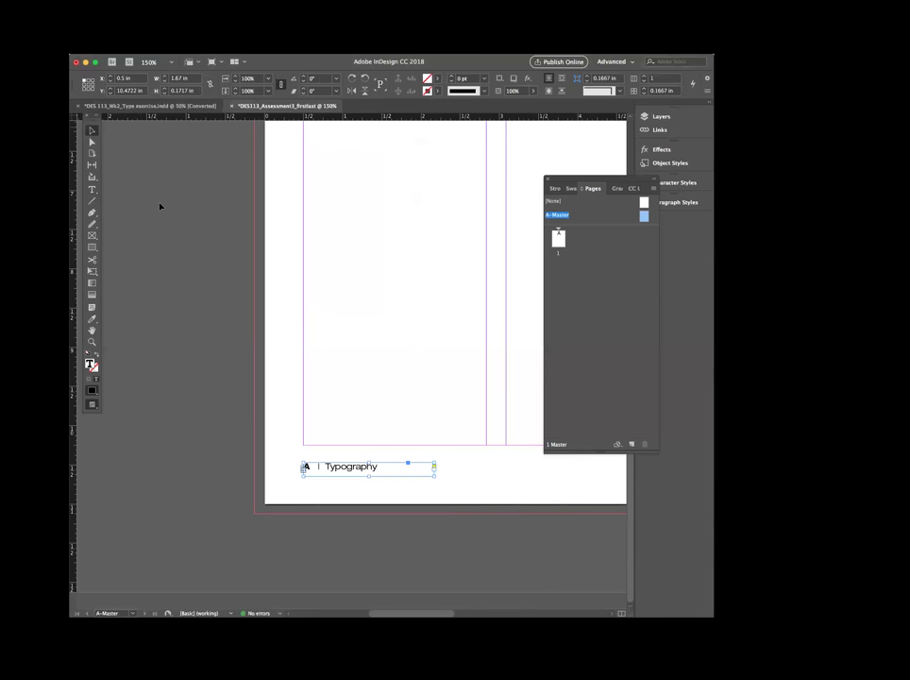
Increase the tracking of the footer word "Typography" to 100
click(352, 471)
double_click(352, 471)
drag(326, 466, 377, 466)
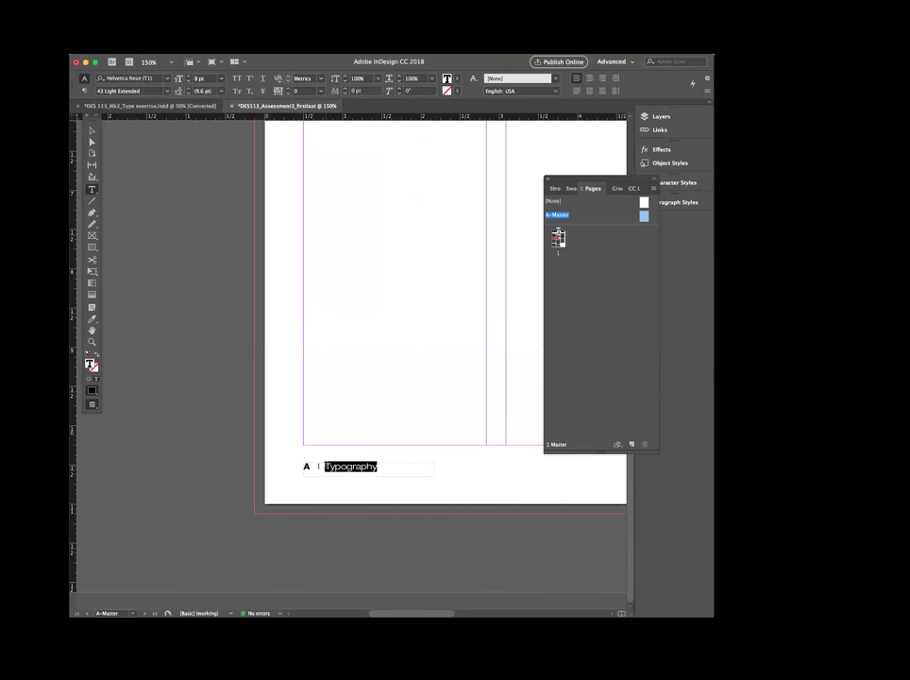
key(Right)
drag(324, 466, 406, 466)
key(Right)
double_click(349, 466)
key(alt+Right)
key(alt+Right)
key(alt+Right)
key(alt+Right)
key(alt+Right)
click(344, 466)
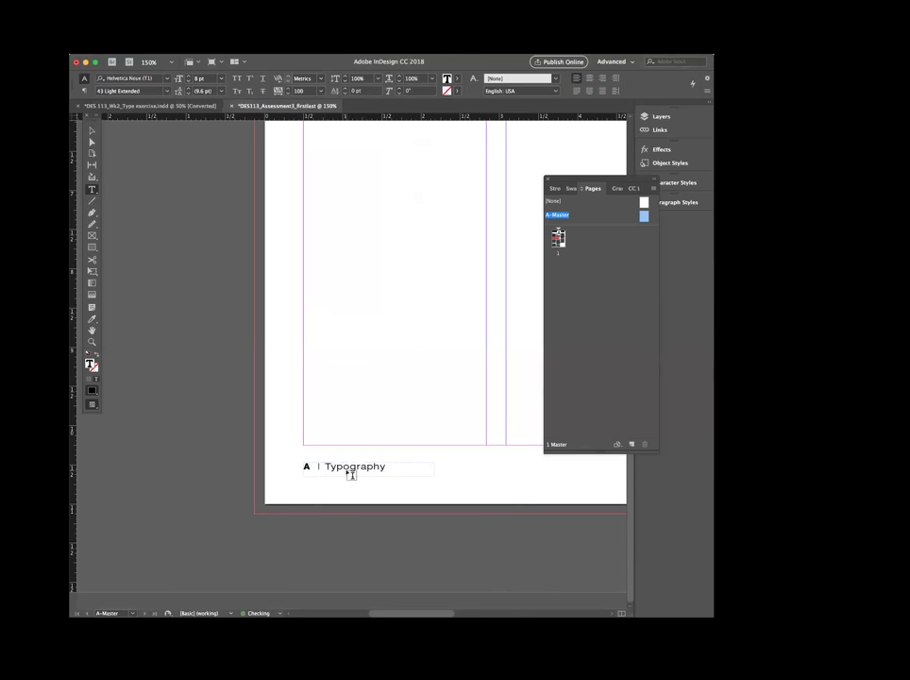
Preview the master footer, return to page 1 and check the footer beneath the article there
key(w)
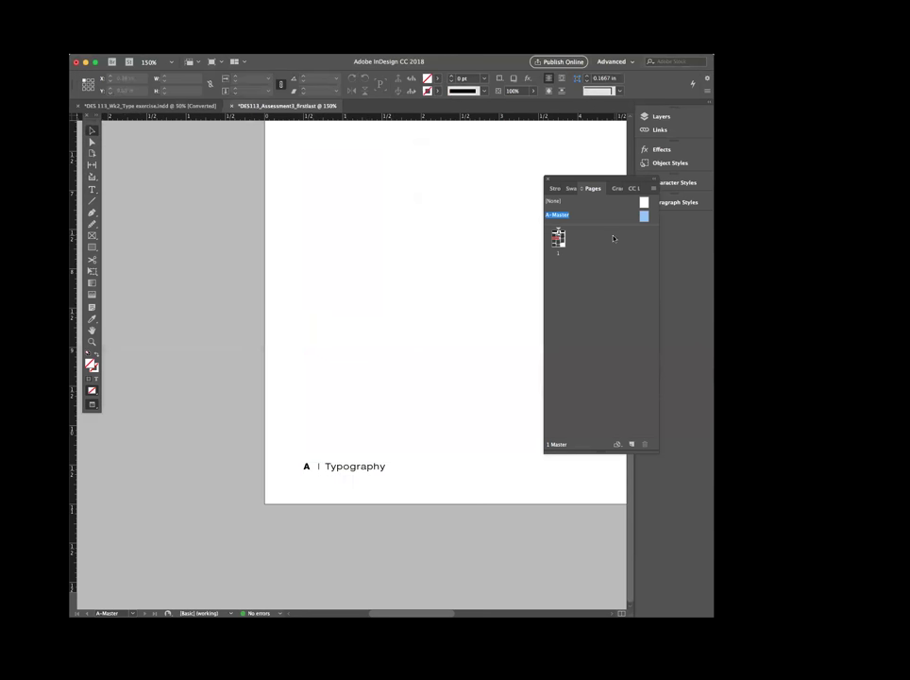
double_click(559, 241)
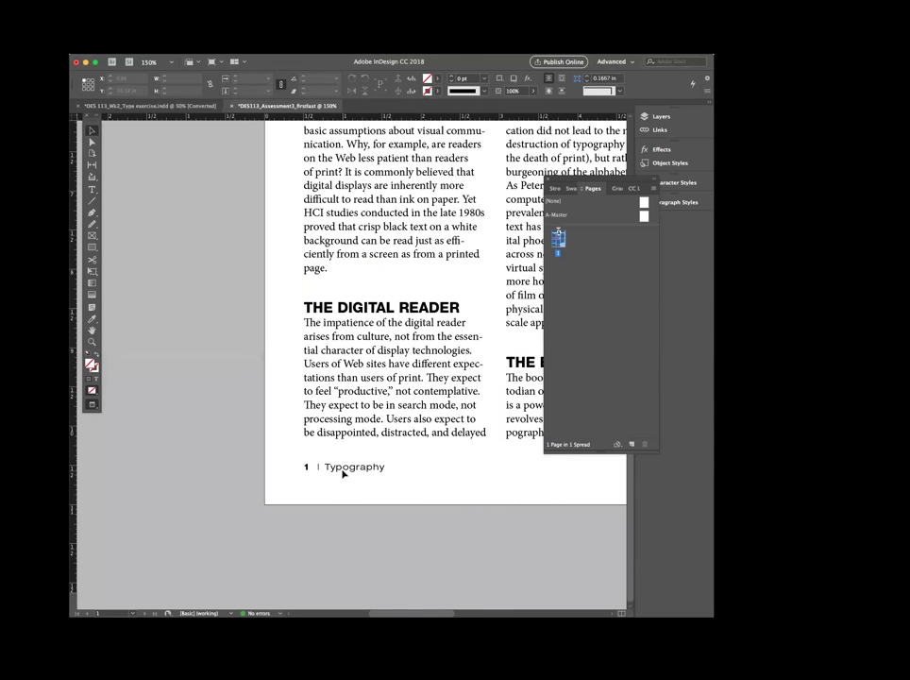
key(super+minus)
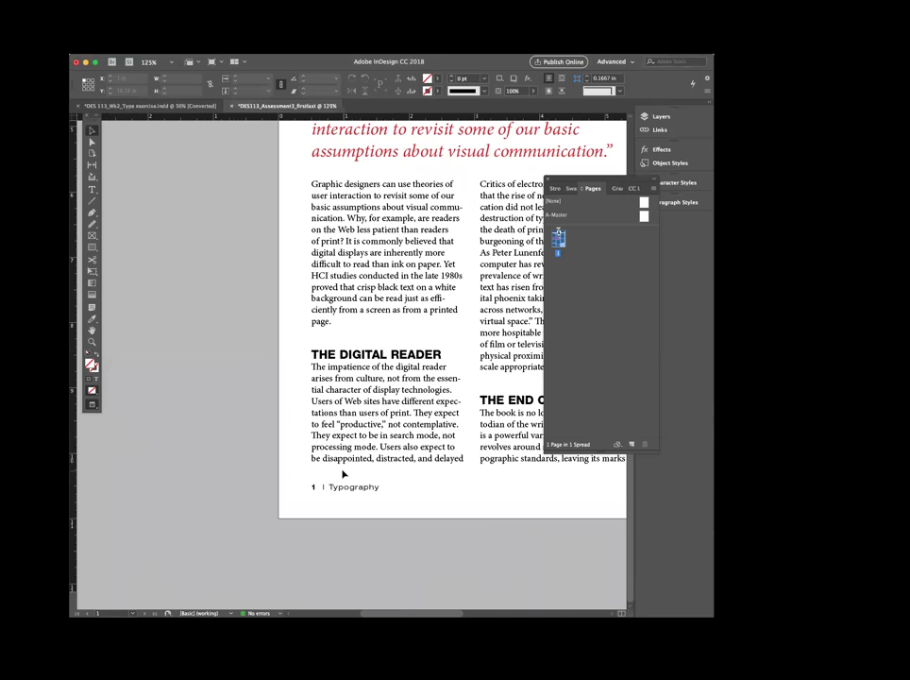
key(super+minus)
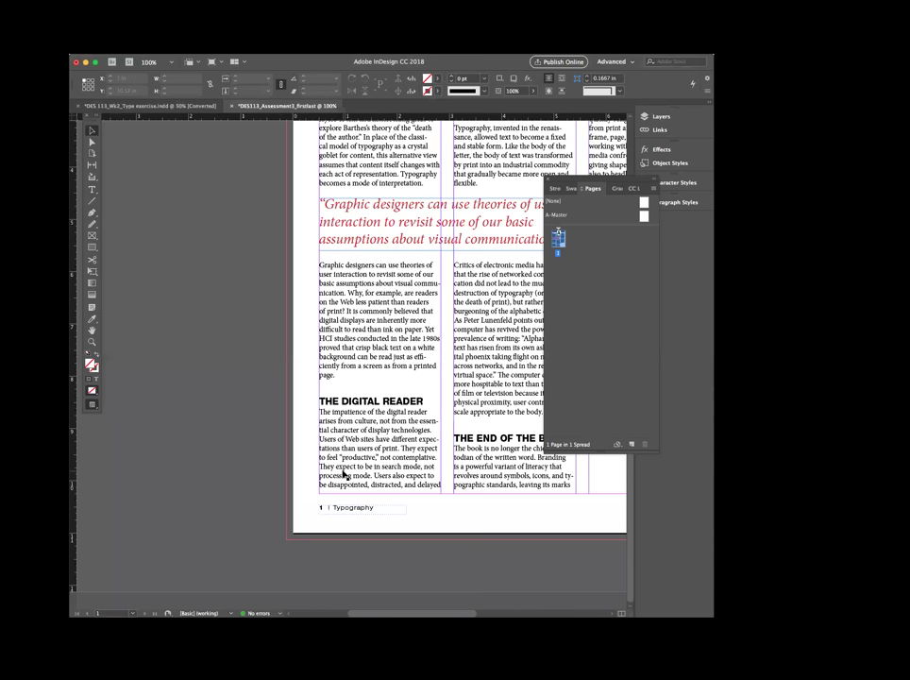
scroll(343, 474, right, 6)
key(super+minus)
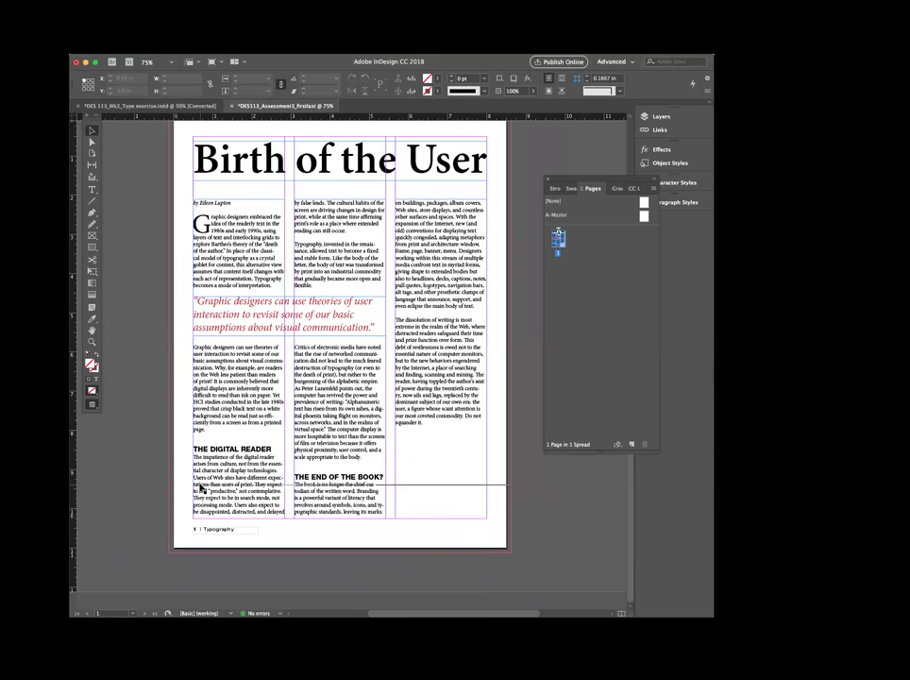
Shorten the three article column frames from their bottom edge to about 7.79 in high
click(446, 416)
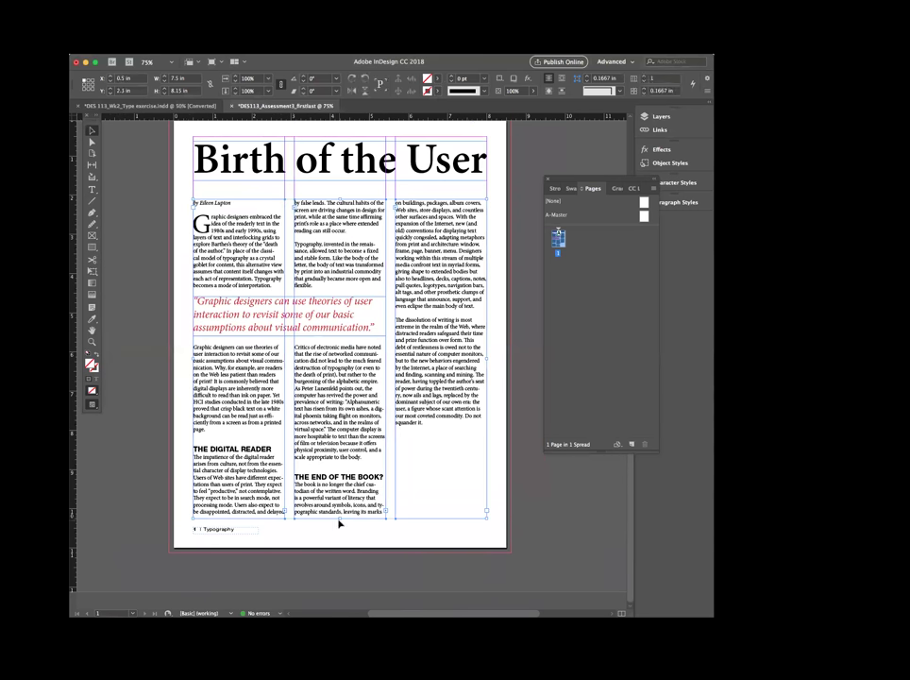
key(Delete)
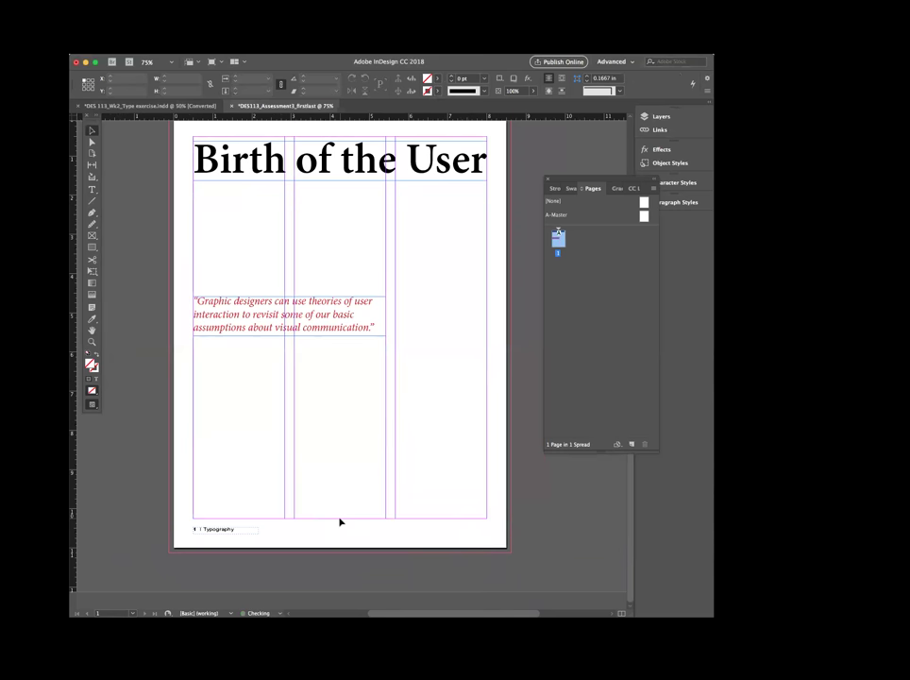
key(super+z)
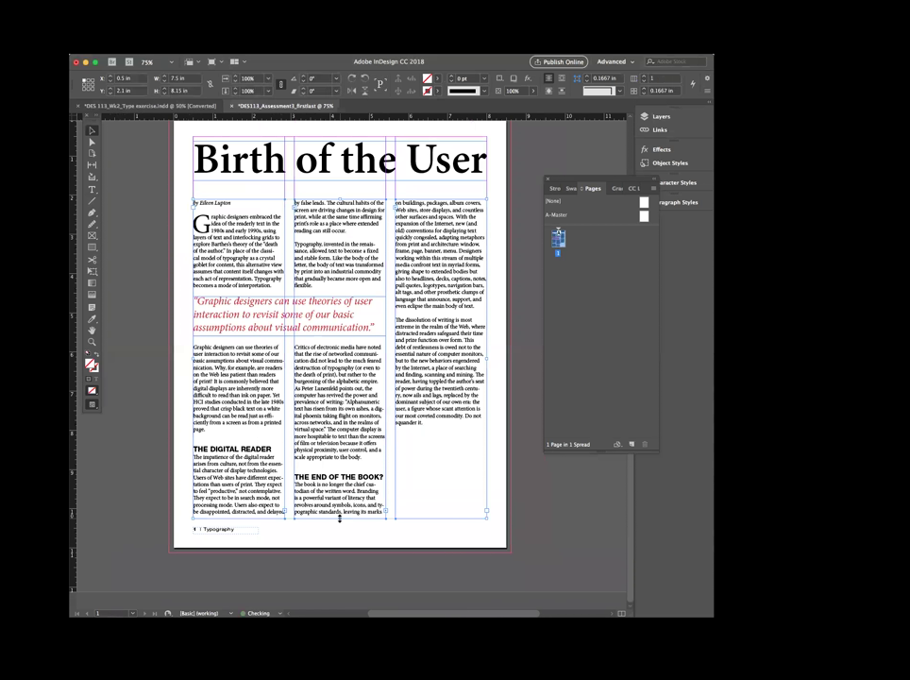
key(super+equal)
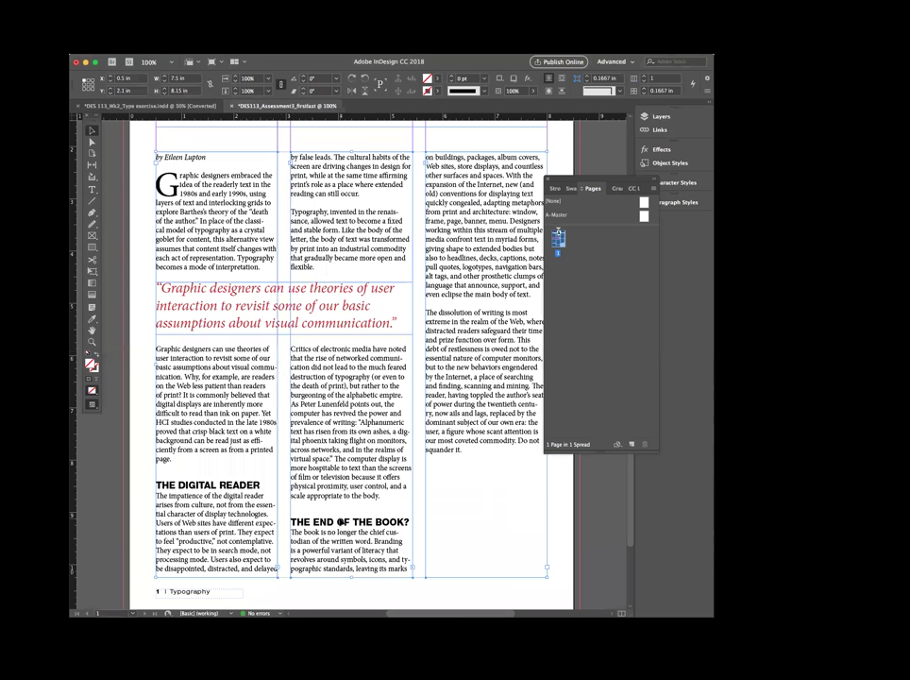
drag(355, 577, 355, 562)
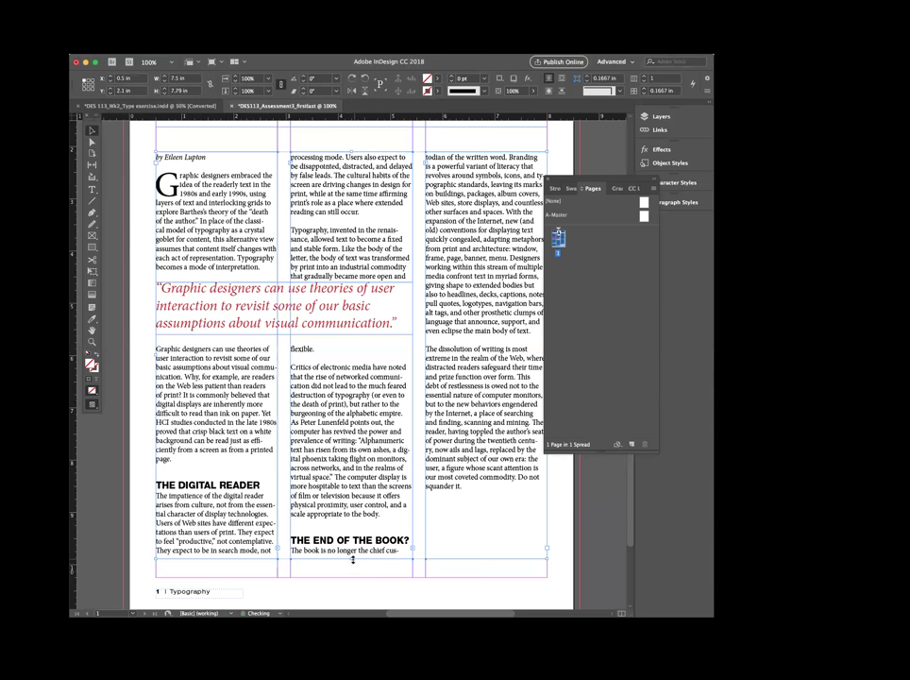
scroll(473, 484, up, 1)
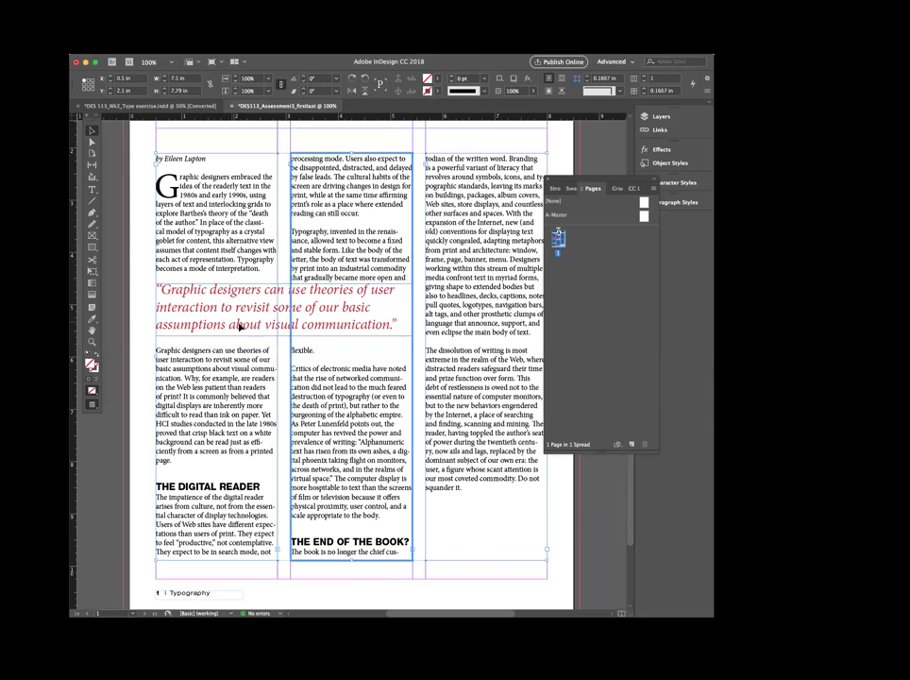
Try reshaping the pull quote frame to fit only the first column, about 2.33 in wide, and undo it
click(389, 336)
drag(410, 335, 276, 405)
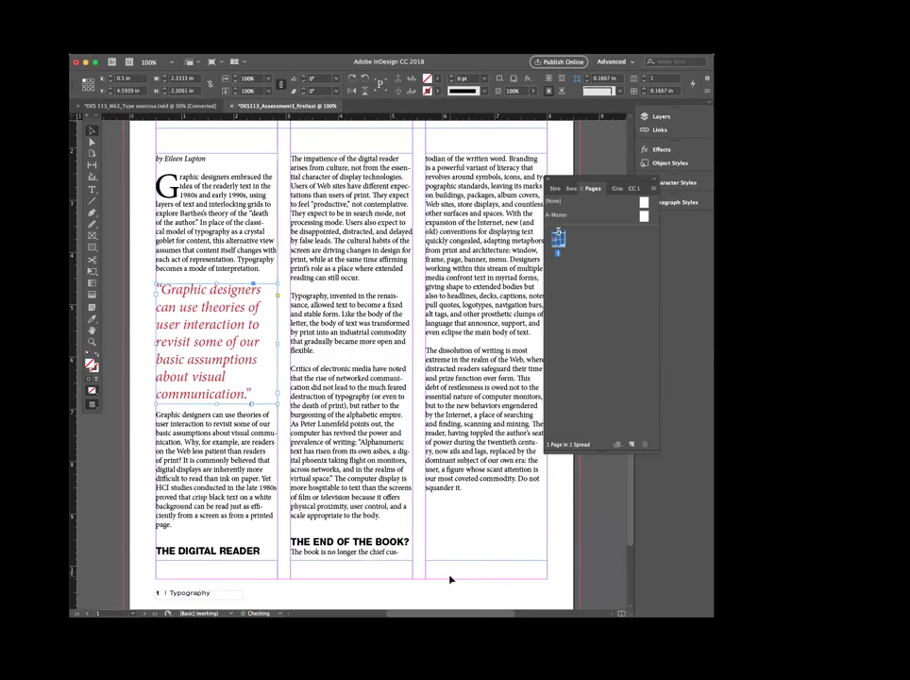
key(super+z)
key(super+z)
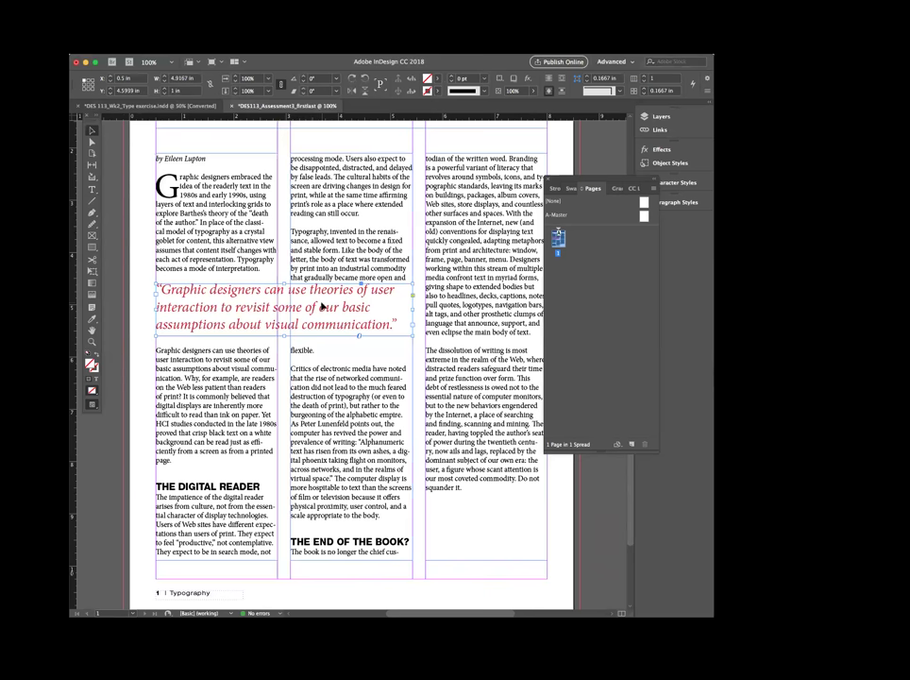
Move the two-column pull quote frame down to a Y position of 4.8578 in
key(shift+Down)
key(Down)
key(Down)
key(Down)
key(Down)
key(Down)
key(Down)
key(Down)
key(Down)
key(Down)
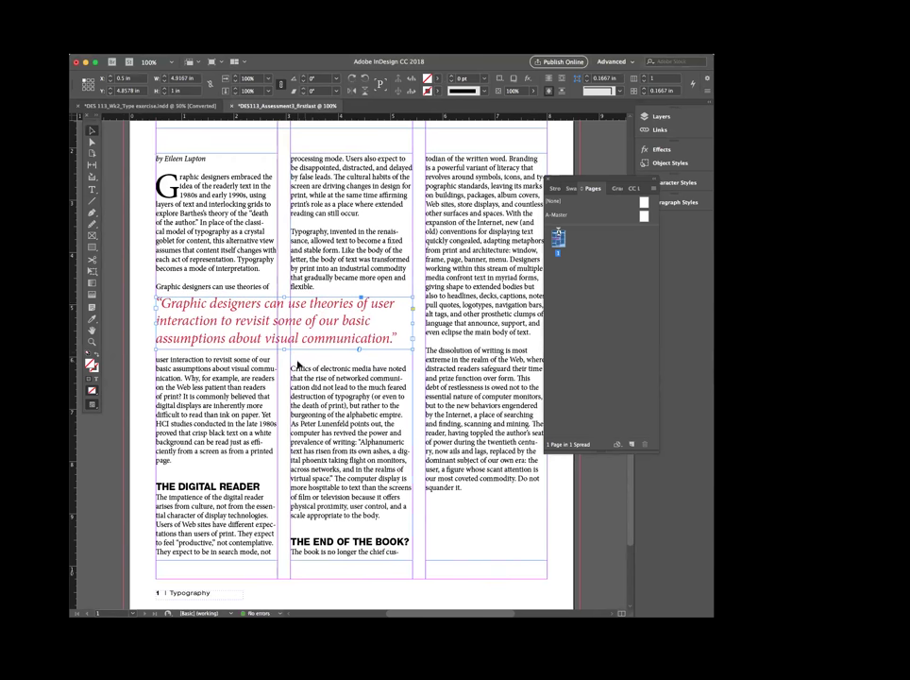
Remove the blank line above the "Critics of electronic media" paragraph in the second column
key(t)
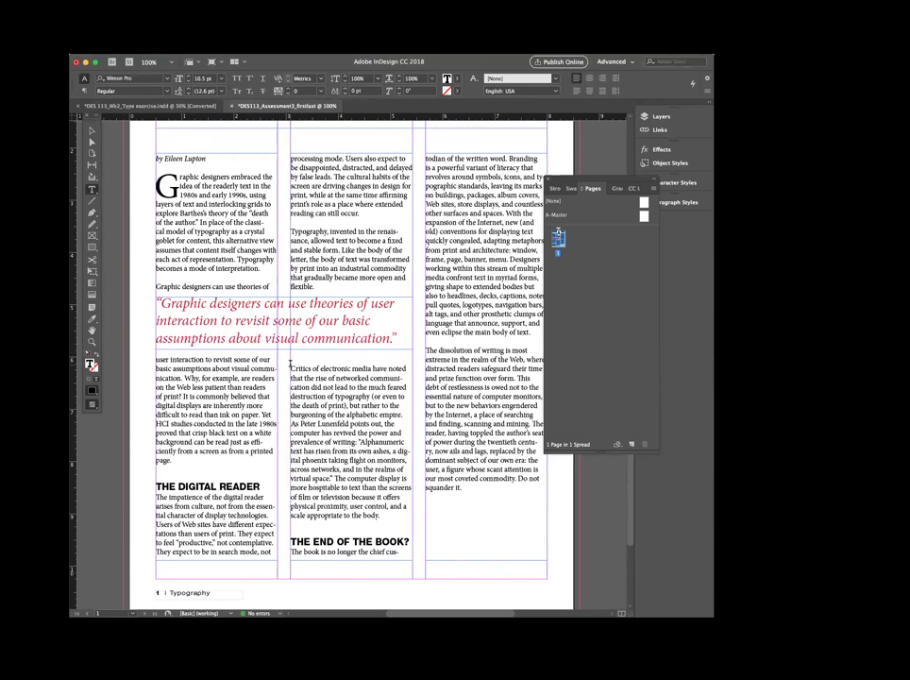
key(BackSpace)
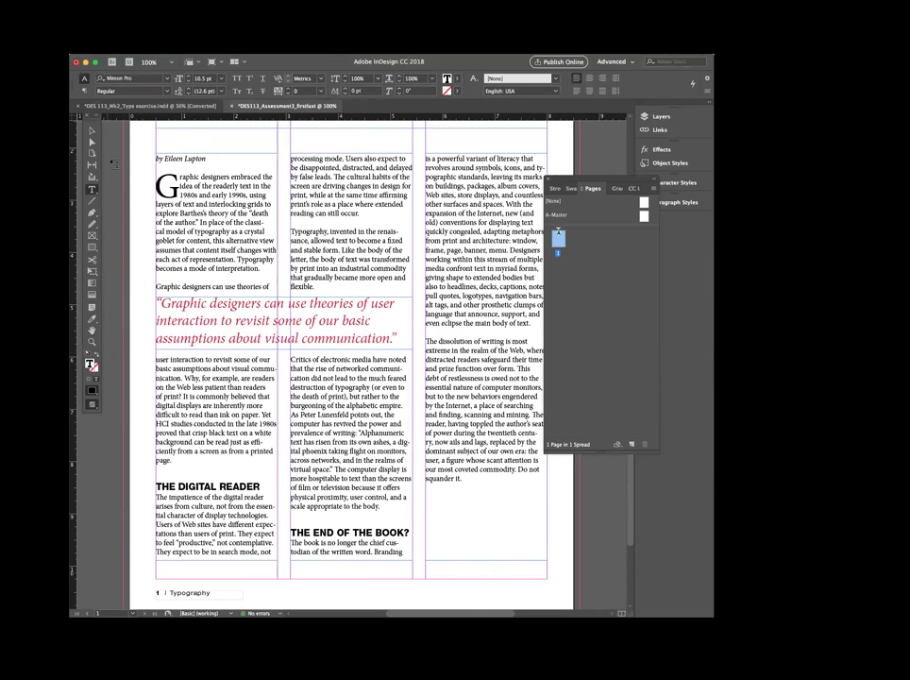
Try shortening the three article column frames from their bottom edge and undo the change
key(Escape)
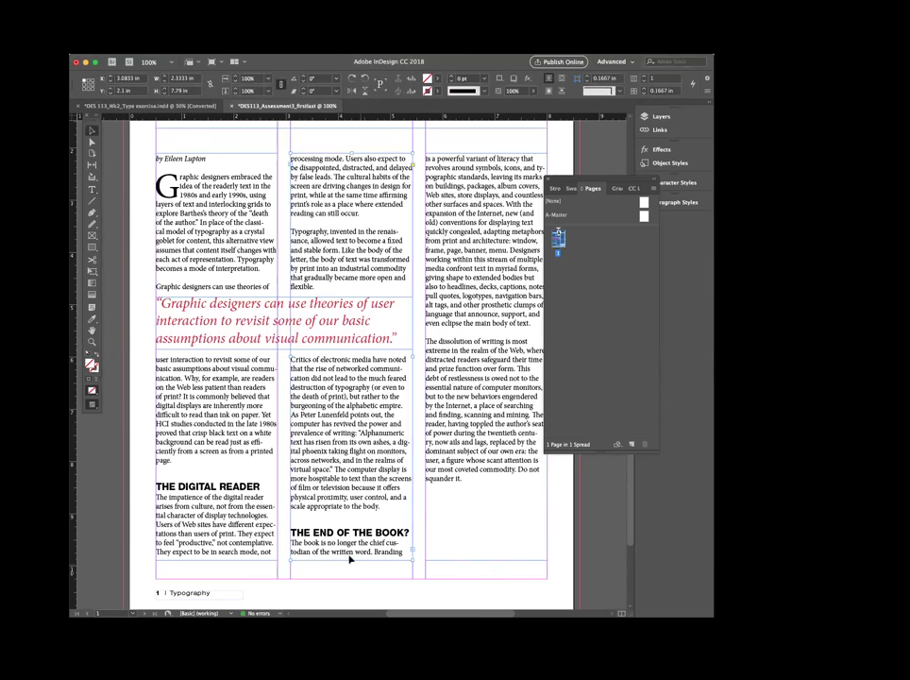
drag(351, 560, 353, 557)
click(465, 561)
shift+click(262, 548)
mouse_move(350, 560)
mouse_down()
mouse_move(337, 549)
mouse_move(354, 552)
mouse_up()
key(ctrl+z)
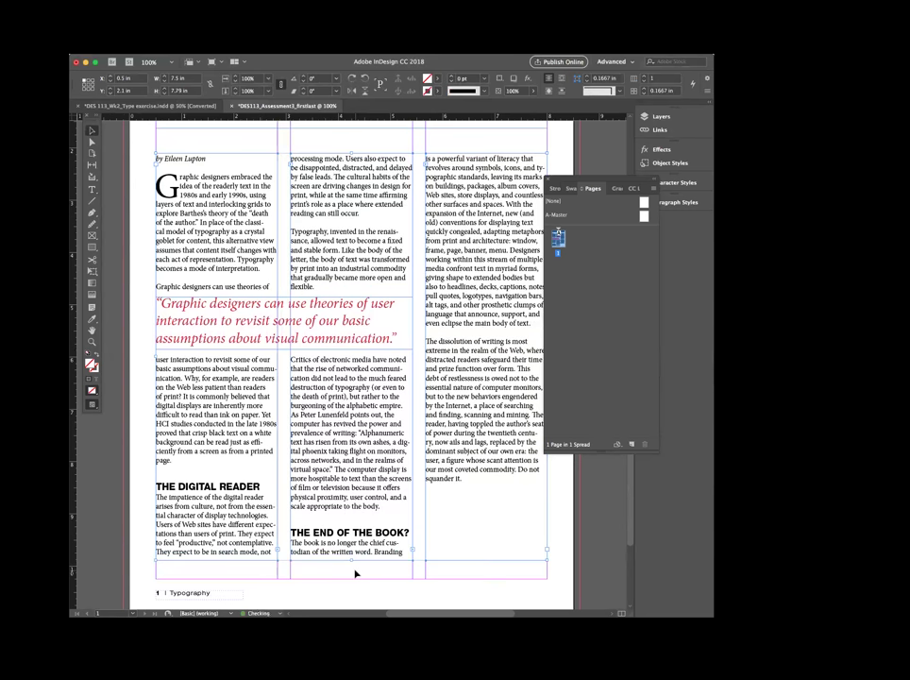
Resize the three article column frames to 7.9 in high and move them down to a Y position of 2.2456 in
mouse_move(351, 559)
mouse_down()
mouse_move(359, 538)
mouse_move(350, 536)
mouse_move(349, 483)
mouse_move(349, 554)
mouse_up()
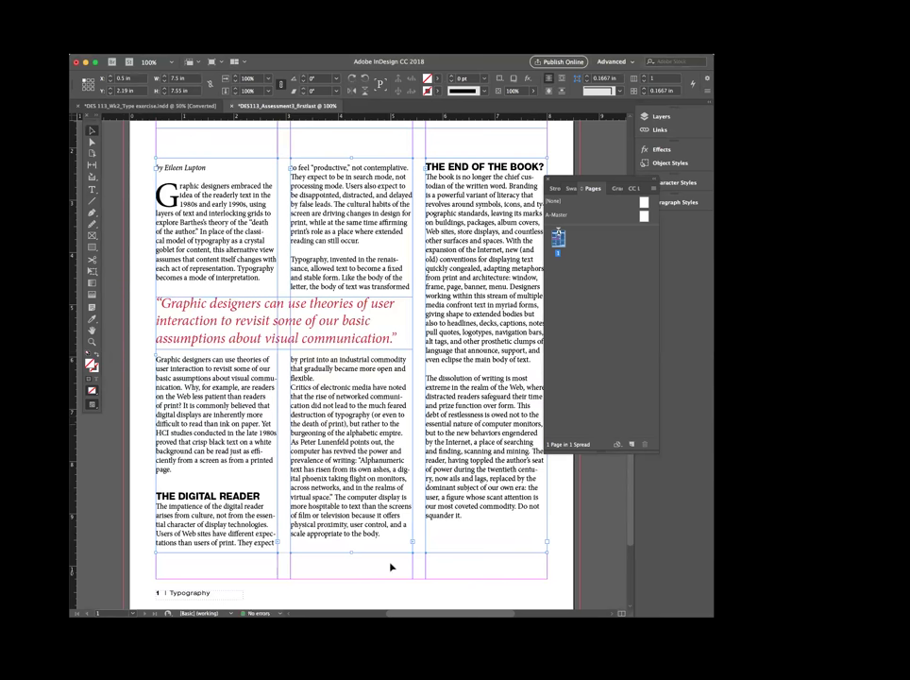
drag(353, 548, 352, 571)
click(397, 584)
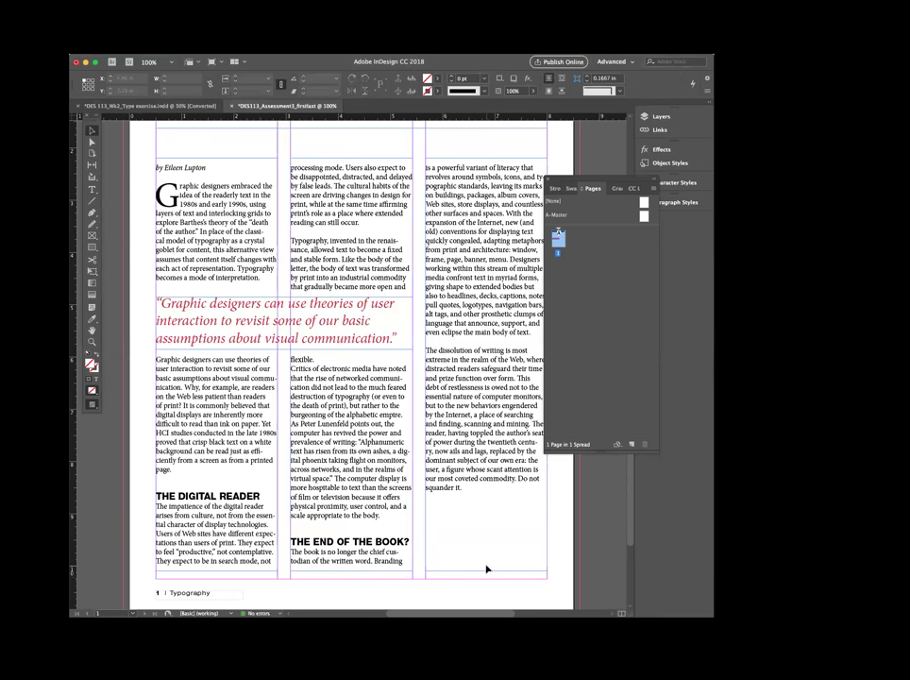
click(292, 420)
key(Down)
key(Down)
key(Down)
key(Down)
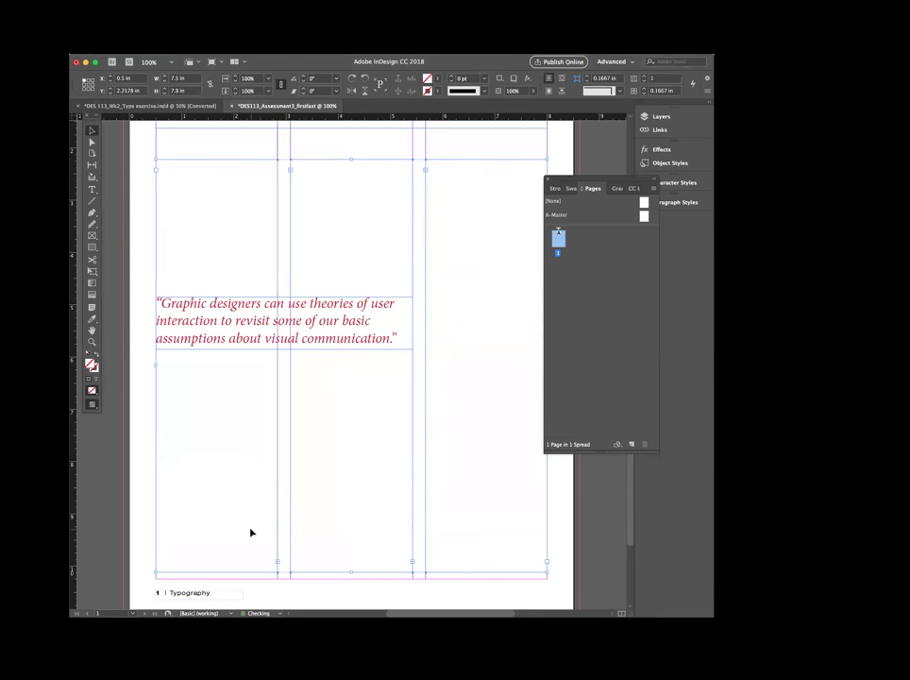
Move the "Birth of the User" title frame down to a Y position of 0.6944 in
scroll(313, 425, up, 3)
scroll(314, 425, up, 2)
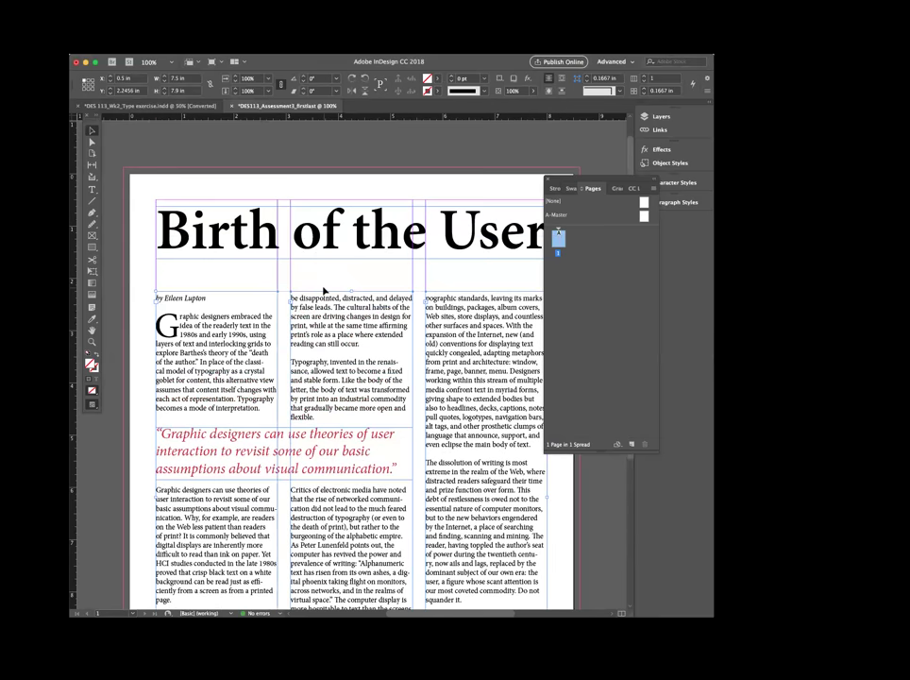
click(305, 258)
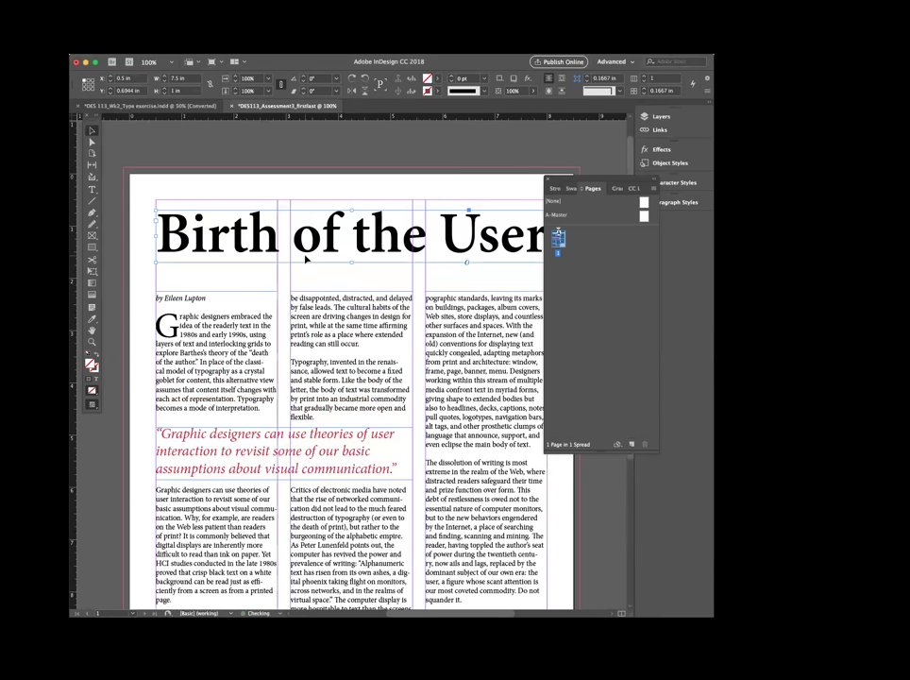
click(318, 197)
Check the whole page layout at 75% zoom without guides and frame edges, then return to the normal view
key(super+5)
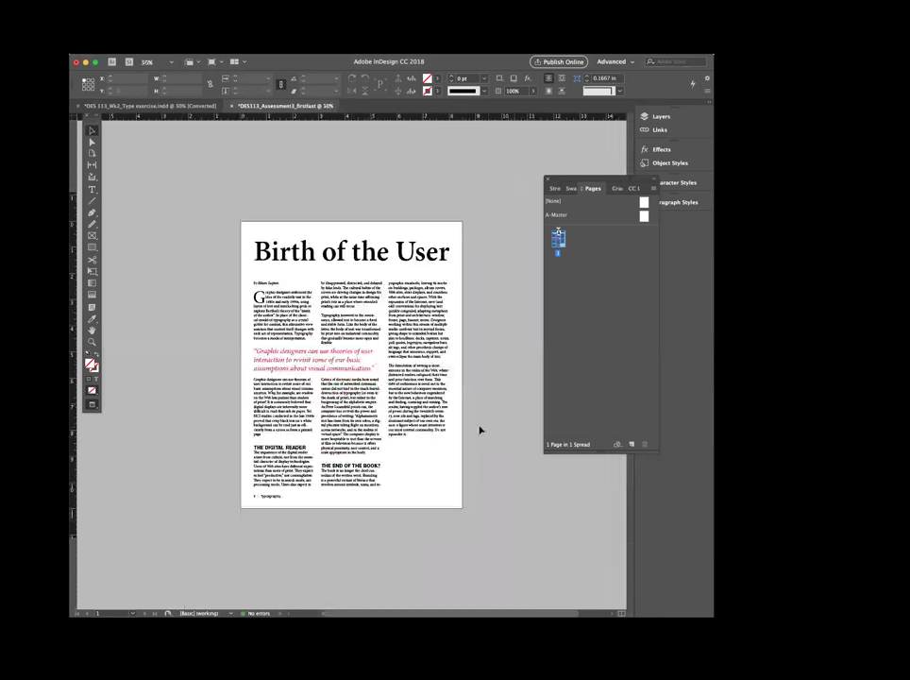
key(super+equal)
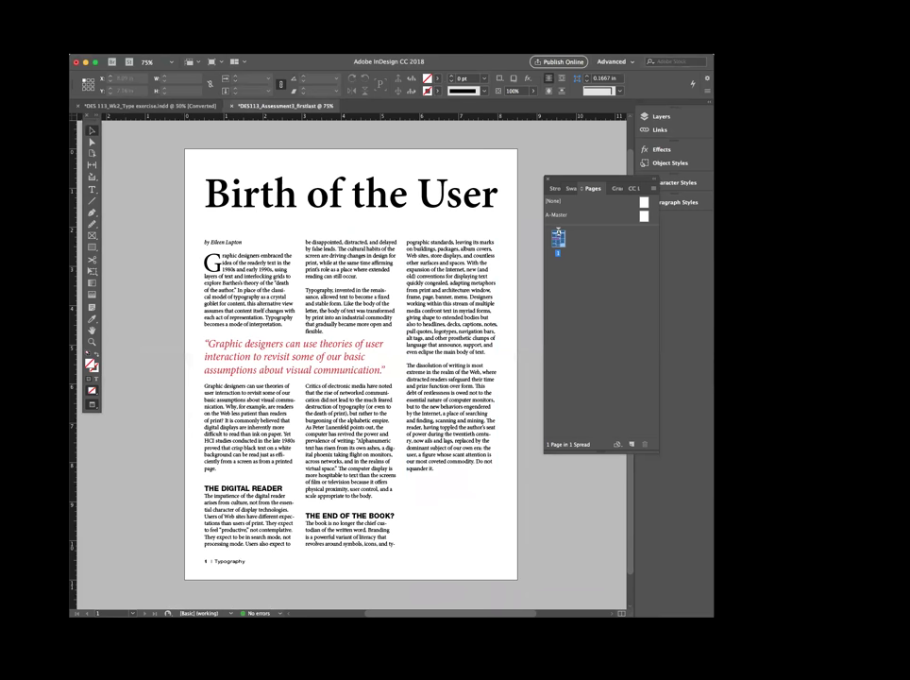
key(super+Tab)
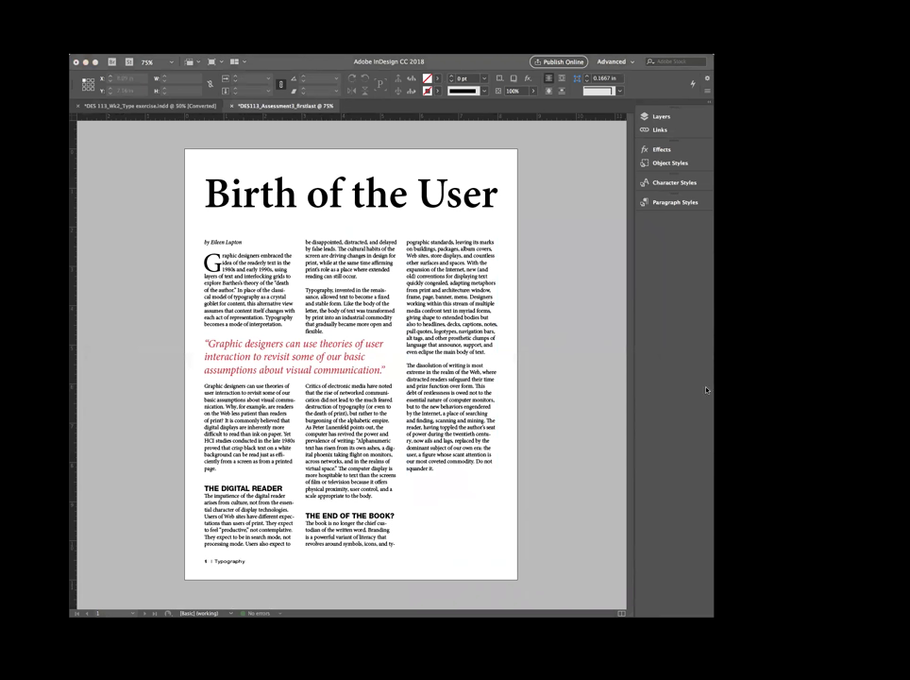
key(Tab)
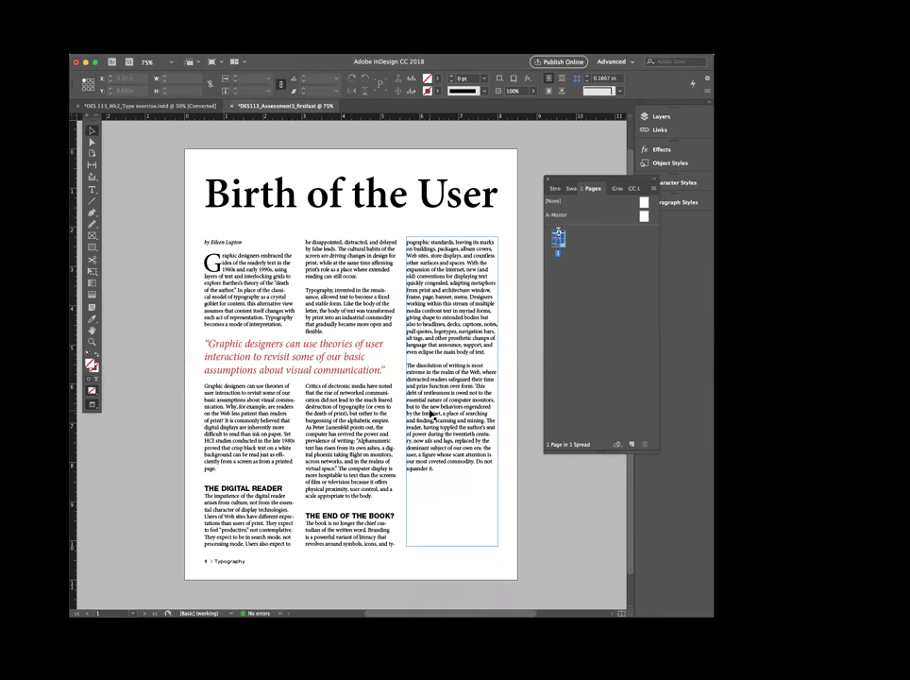
key(w)
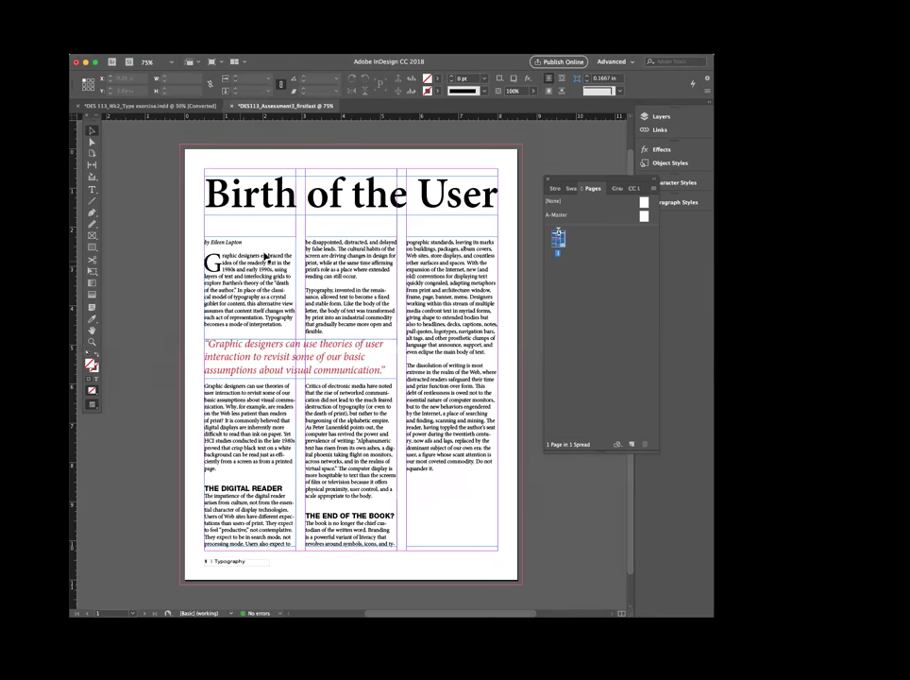
Move the byline out of the first column into its own text frame below the title and delete the leftover blank lines
key(t)
drag(242, 242, 295, 232)
key(BackSpace)
key(super+v)
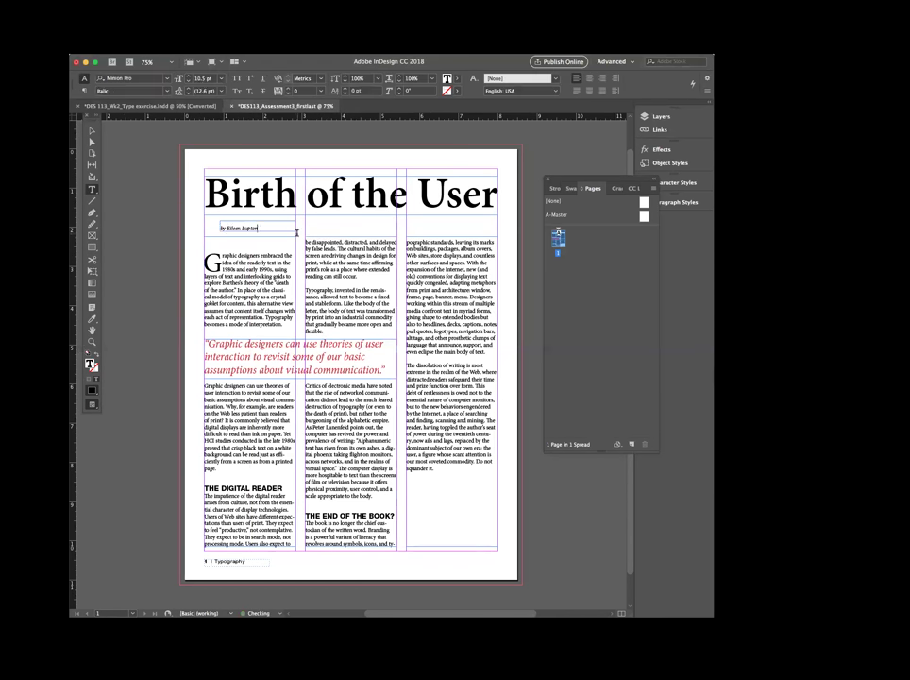
key(BackSpace)
key(BackSpace)
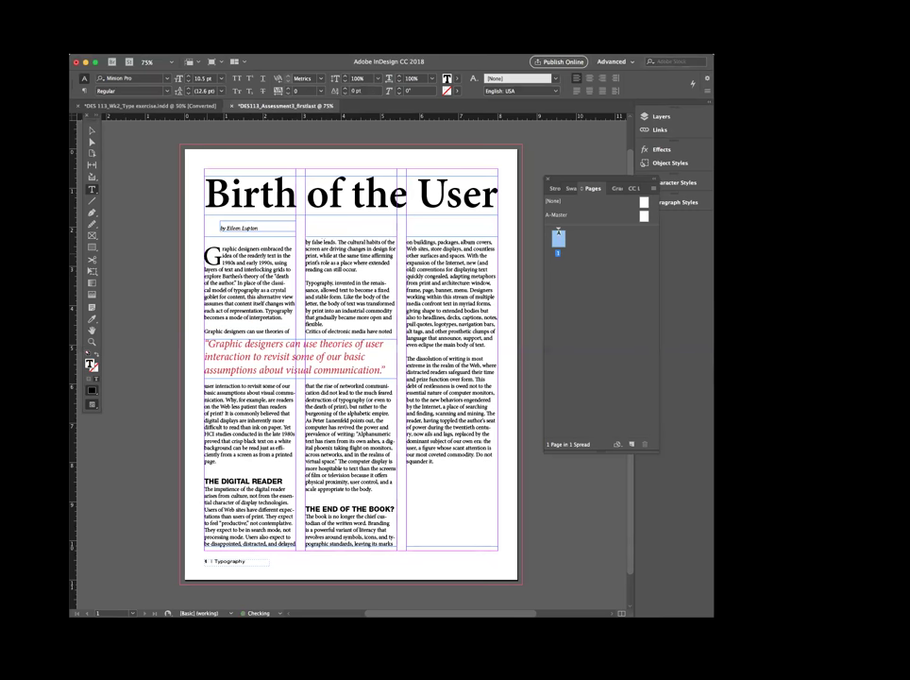
Set the "Birth of the User" title to 60 pt and center it in its frame
click(89, 129)
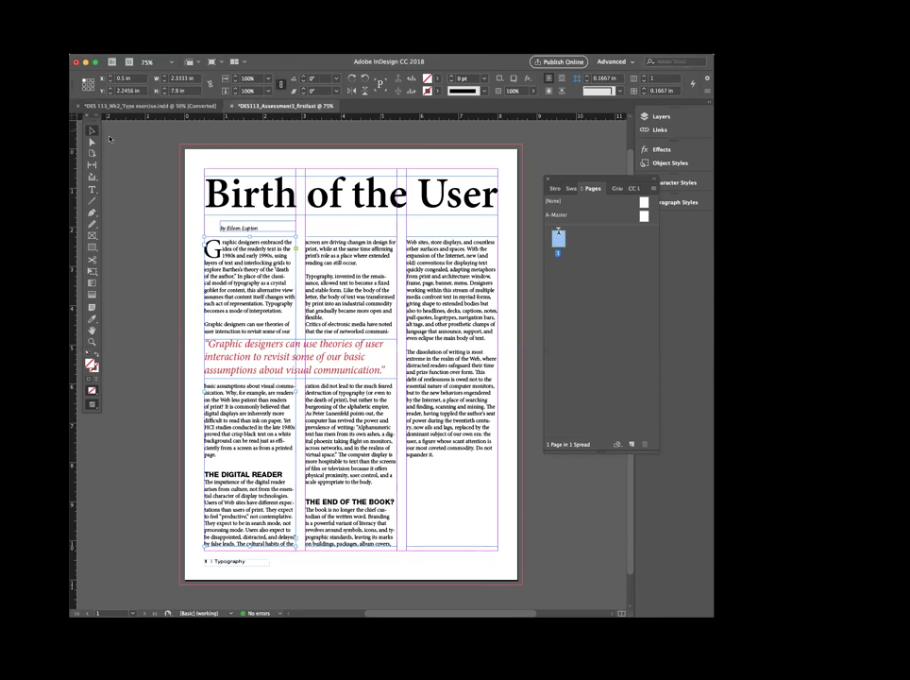
double_click(354, 205)
key(super+a)
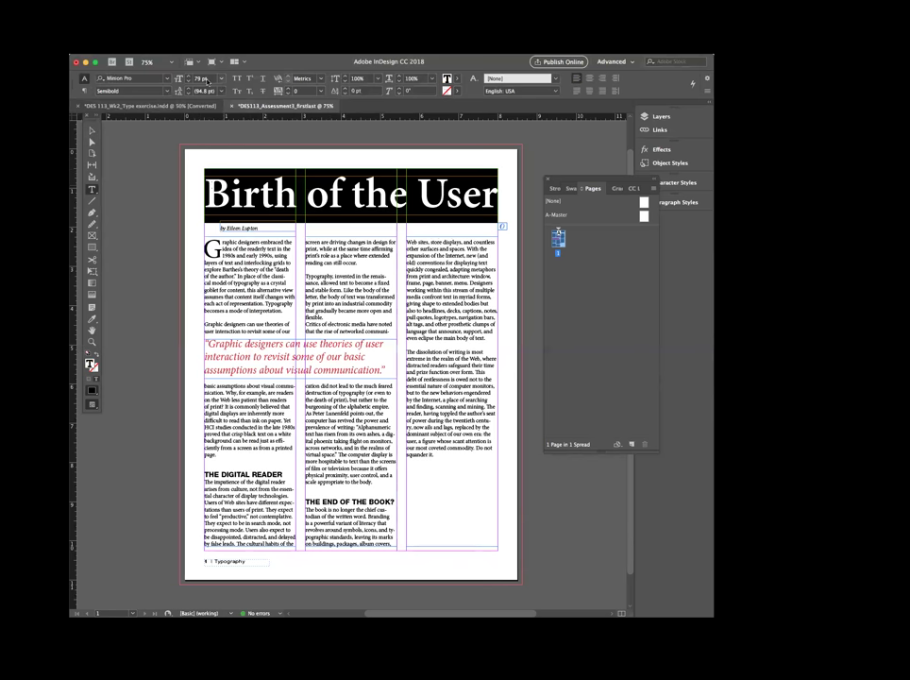
click(179, 77)
key(shift+Down)
key(shift+Down)
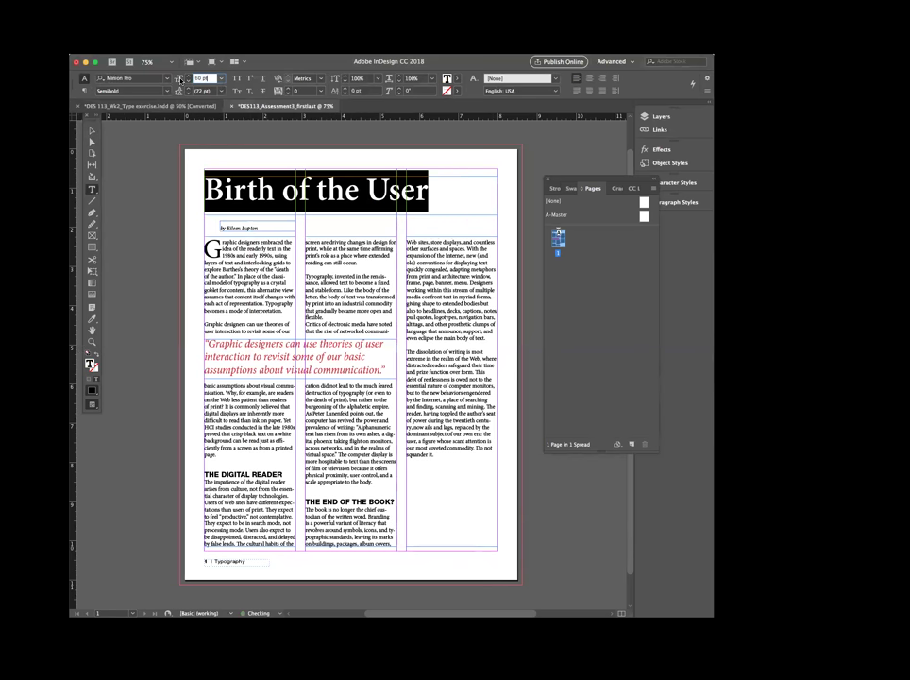
key(super+shift+c)
Center-align the byline text in its frame
click(90, 132)
double_click(239, 228)
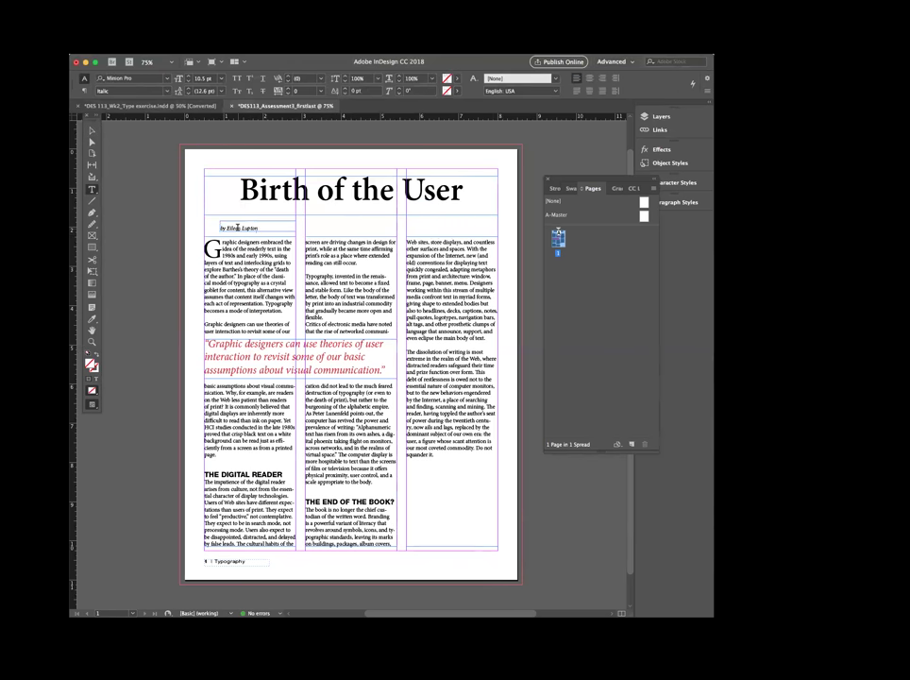
triple_click(240, 228)
click(589, 79)
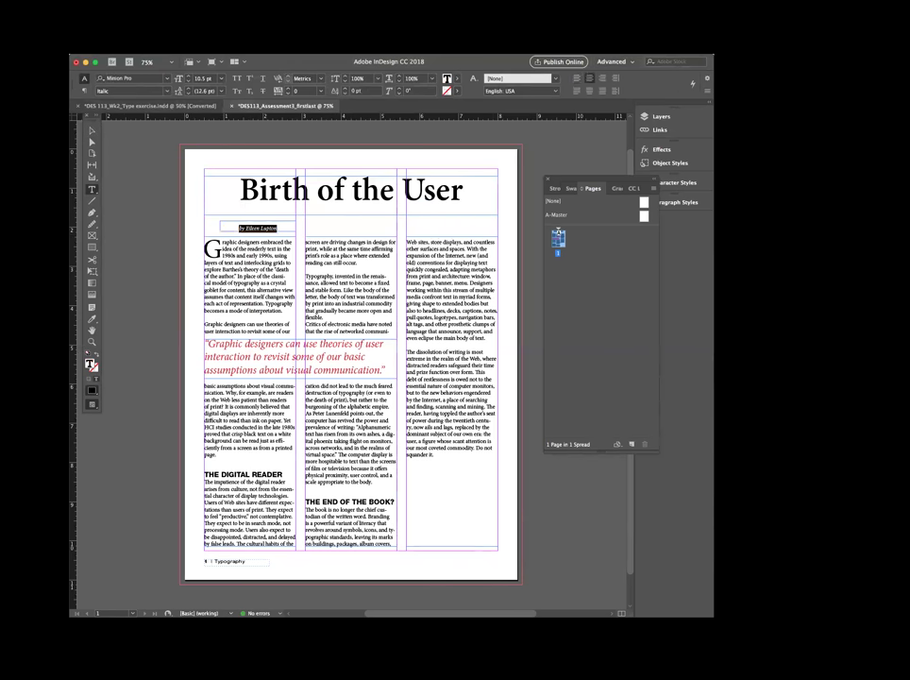
Move the byline frame to the page center just below the title, about X 3.29 in, Y 1.43 in, and preview the page
click(92, 131)
drag(255, 232, 348, 217)
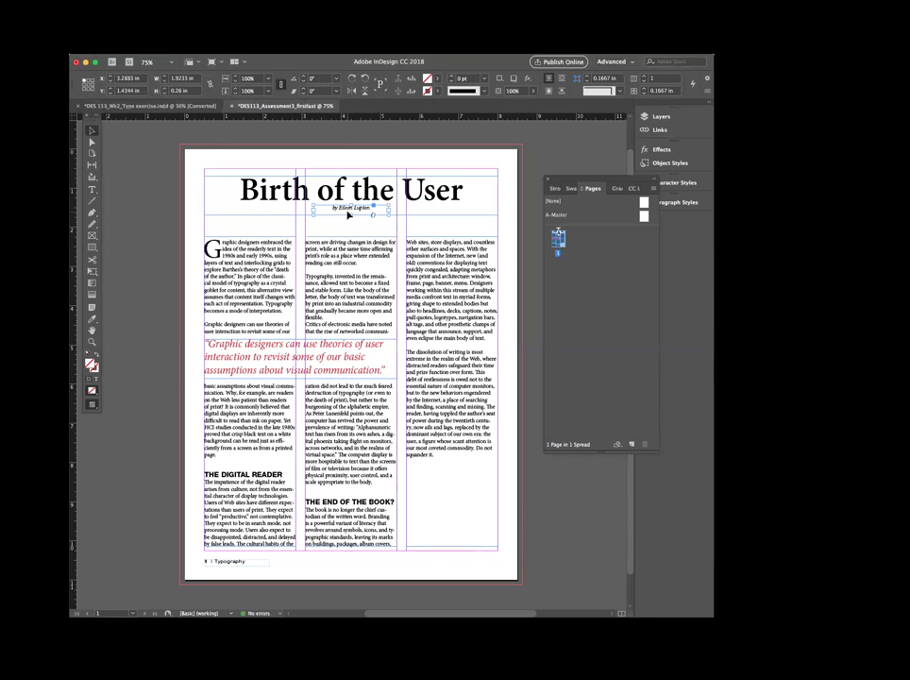
click(346, 215)
drag(350, 215, 357, 211)
key(w)
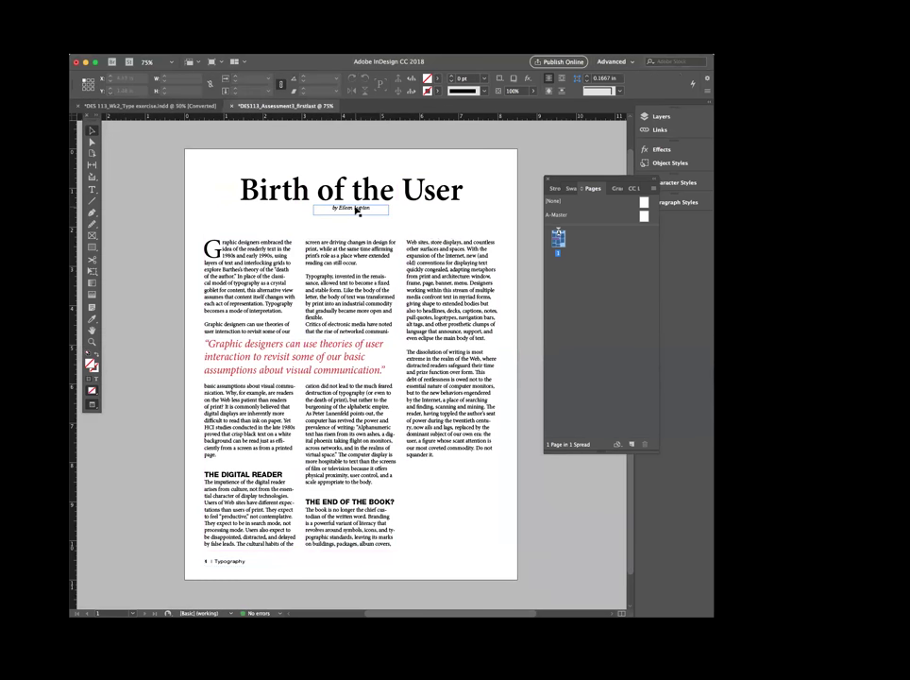
Try the byline frame slightly lower, at a Y position of 1.49 in
click(357, 212)
key(Down)
key(Down)
key(Down)
key(Down)
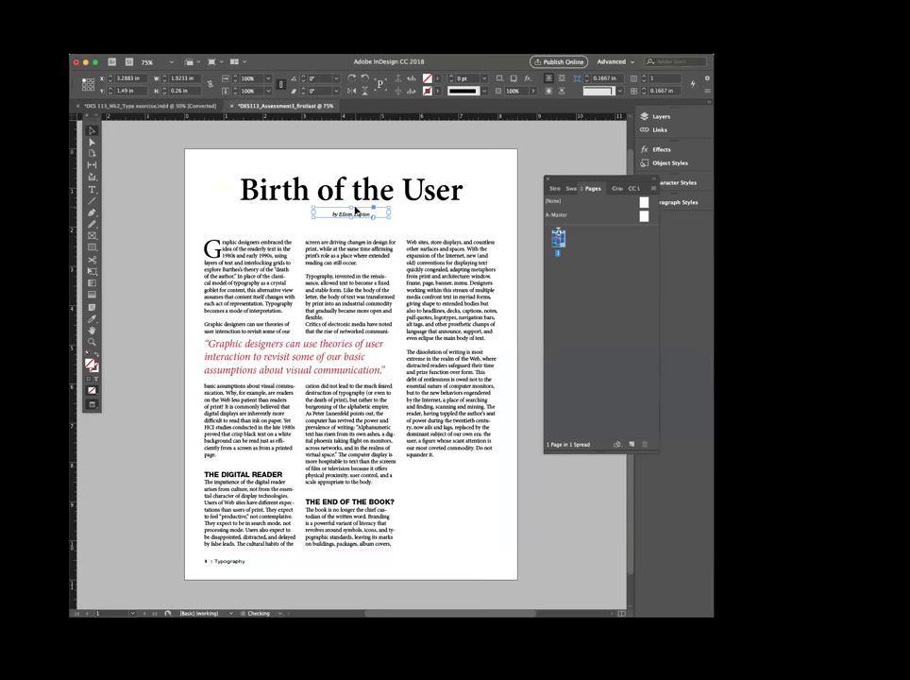
click(446, 223)
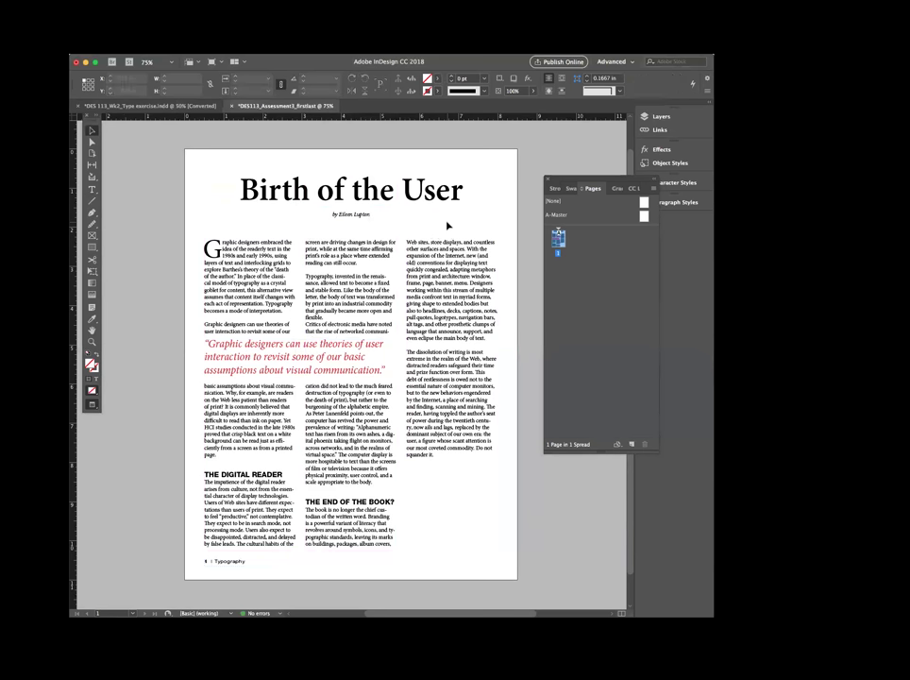
Move the byline frame up close under the title, to a Y position of 1.3928 in
click(361, 213)
key(Up)
key(Up)
key(Up)
key(Up)
key(Up)
key(Up)
key(Up)
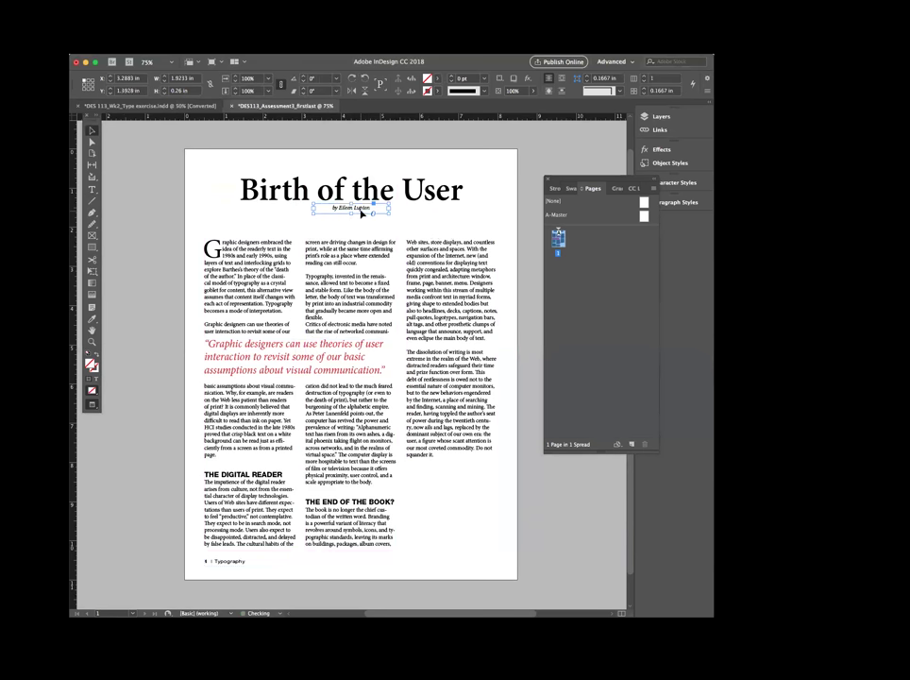
click(300, 166)
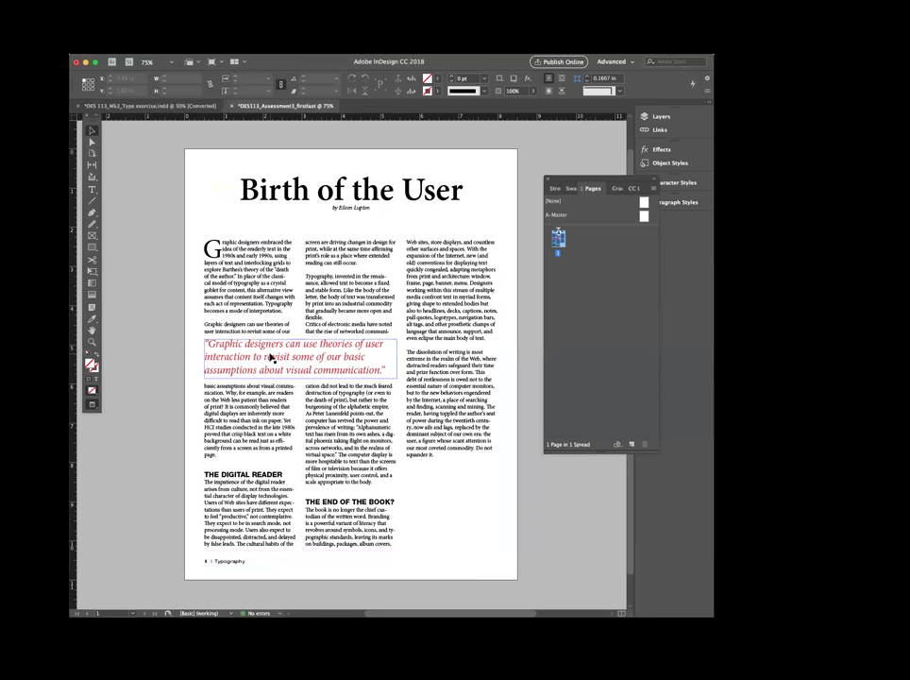
Reshape the pull quote frame to about 4.46 in wide and 1.5 in high, straddling the middle column at about X 2.09 in
click(384, 368)
drag(395, 359, 361, 363)
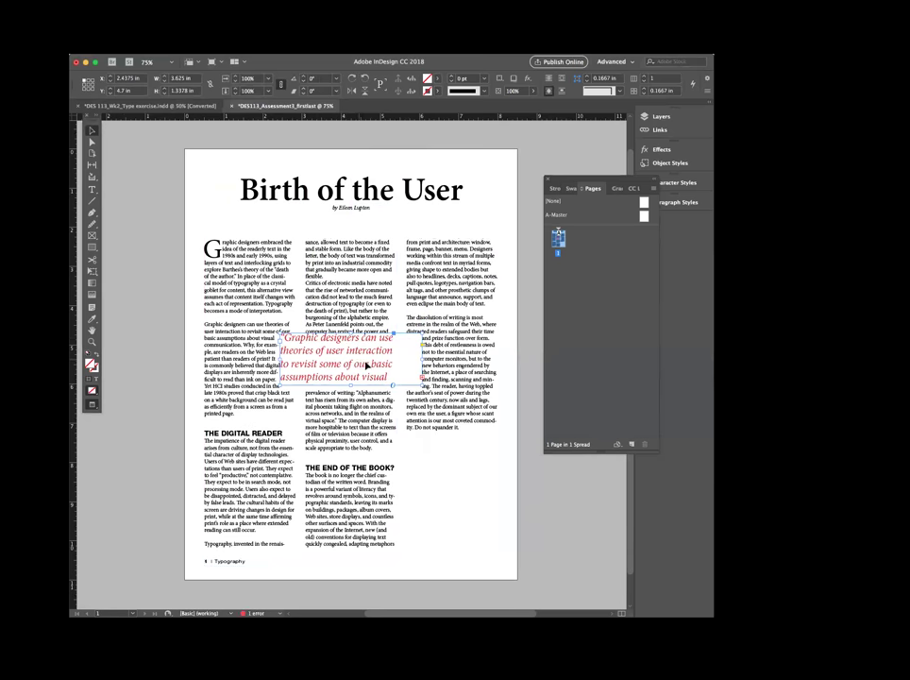
drag(422, 384, 440, 389)
drag(280, 362, 266, 364)
Center-align all of the pull quote text
double_click(341, 361)
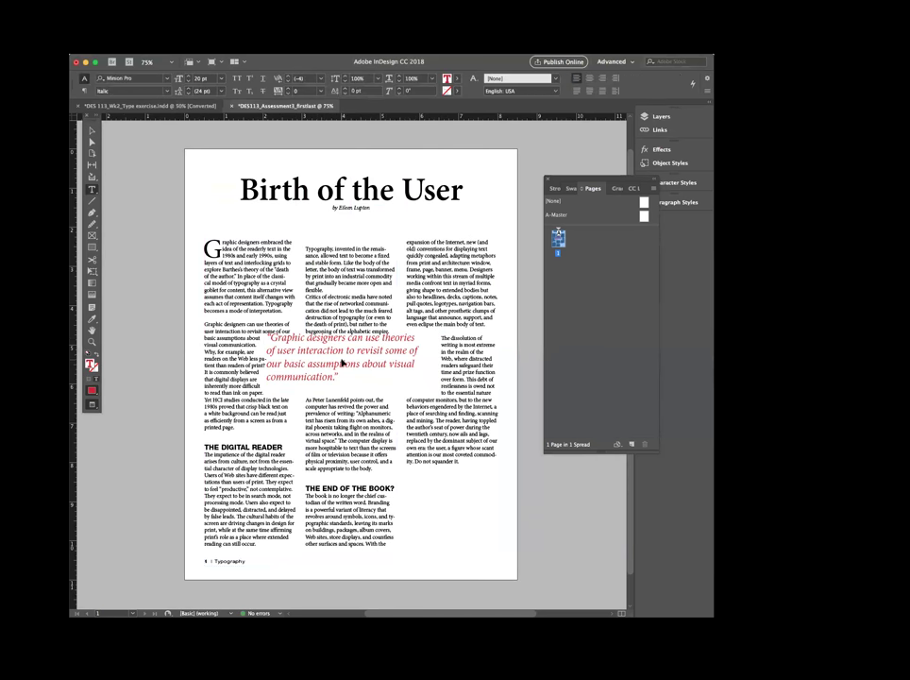
key(super+a)
click(589, 79)
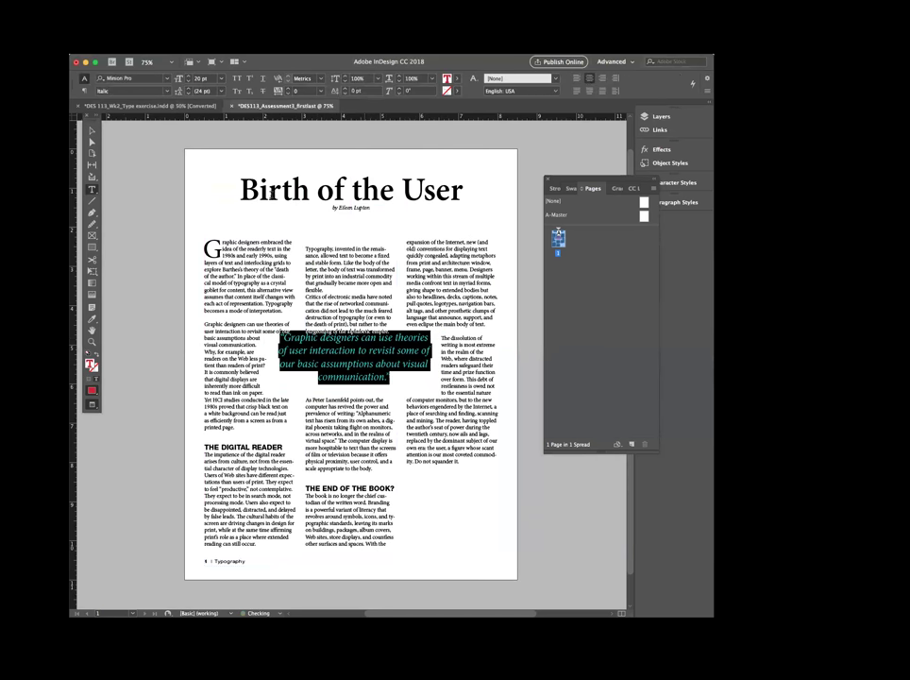
Move the pull quote frame down to a Y position of 4.8667 in and shorten it to about 1.33 in high
click(92, 131)
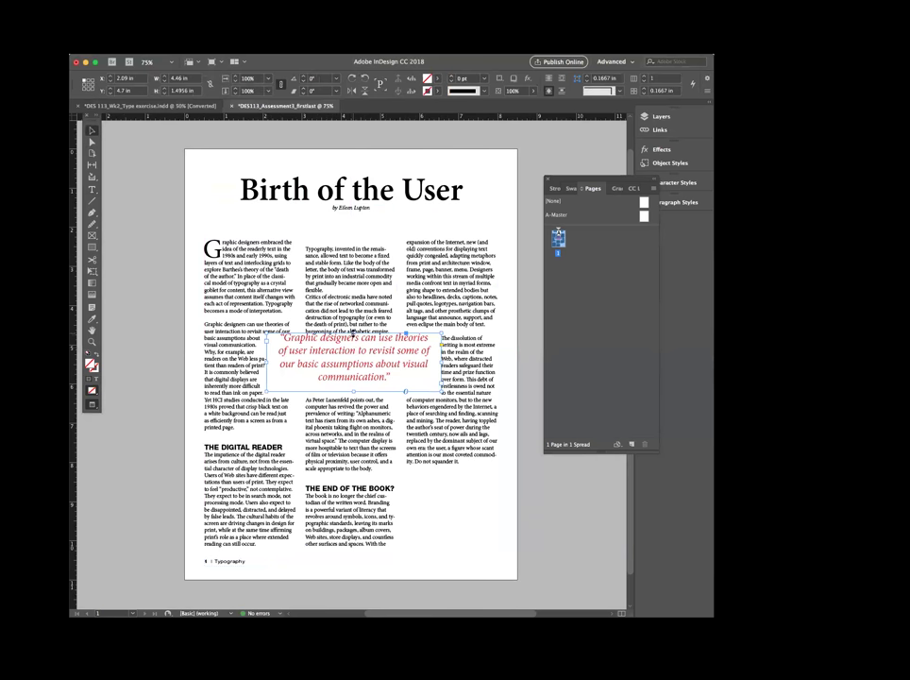
key(shift+Down)
key(shift+Down)
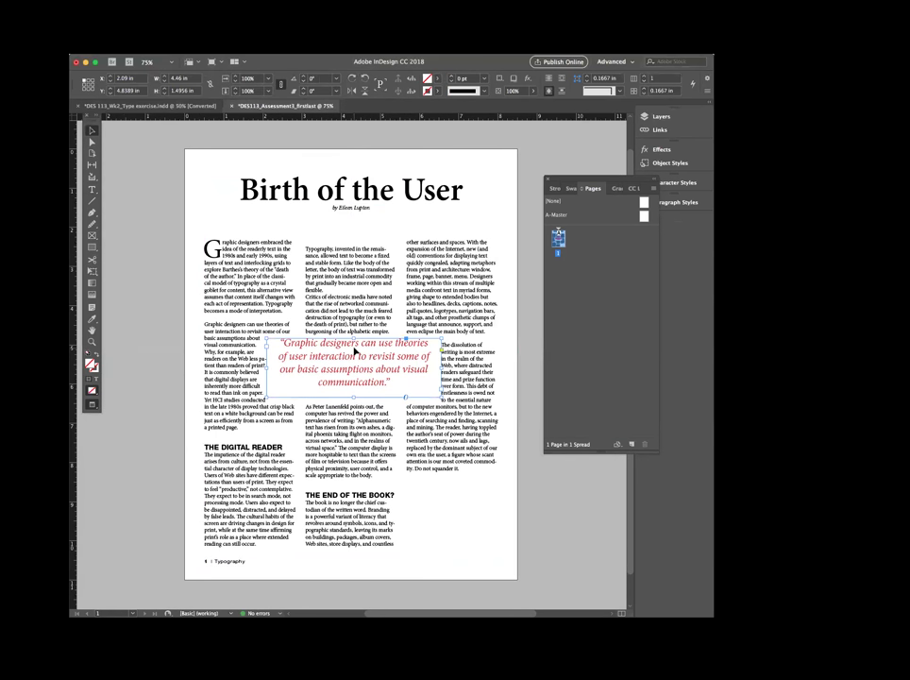
mouse_move(354, 351)
mouse_down()
mouse_move(357, 335)
mouse_move(355, 349)
mouse_up()
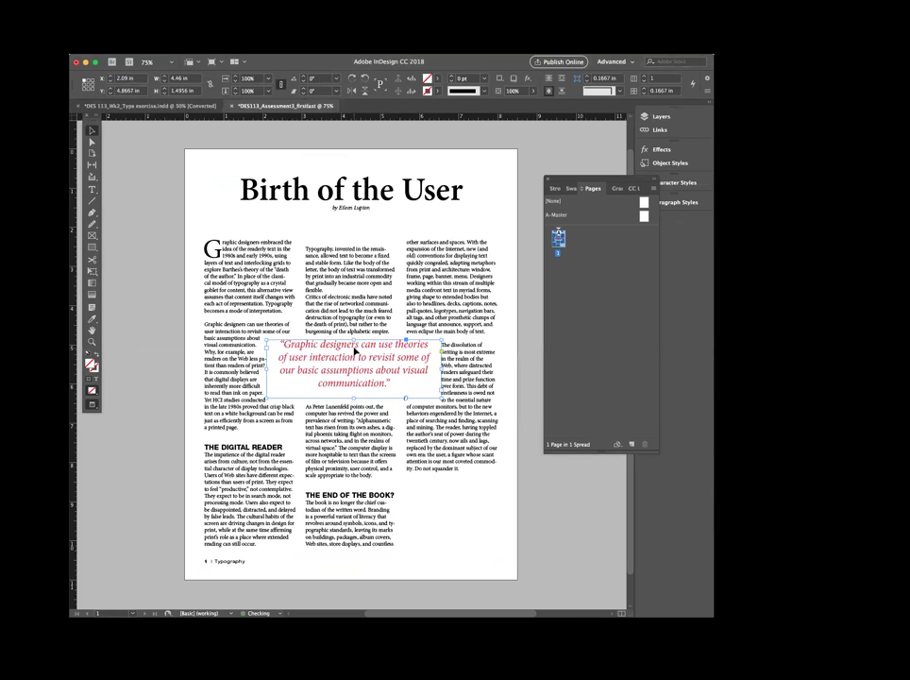
drag(353, 397, 352, 389)
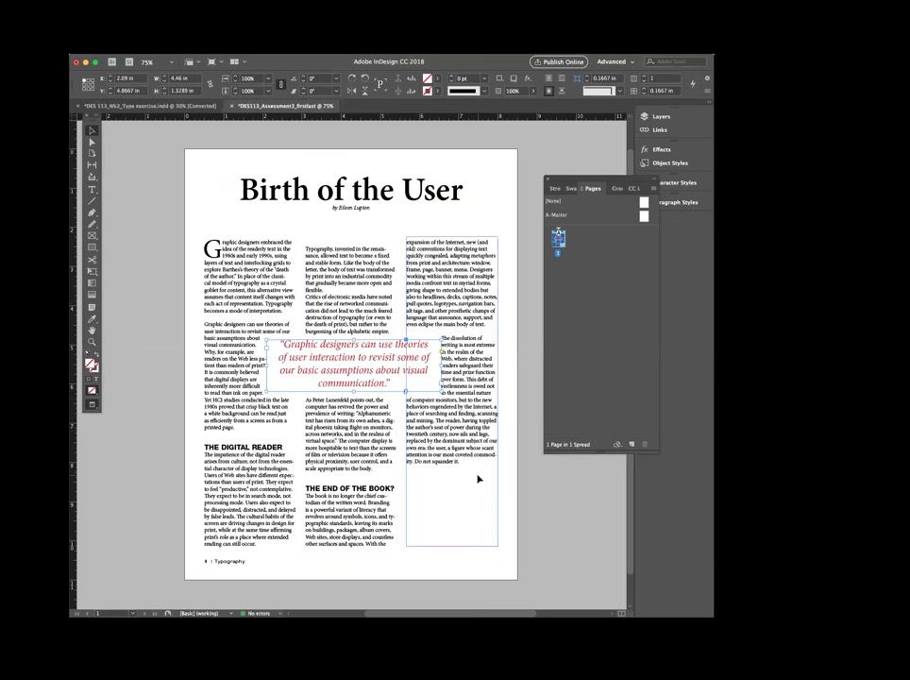
click(541, 466)
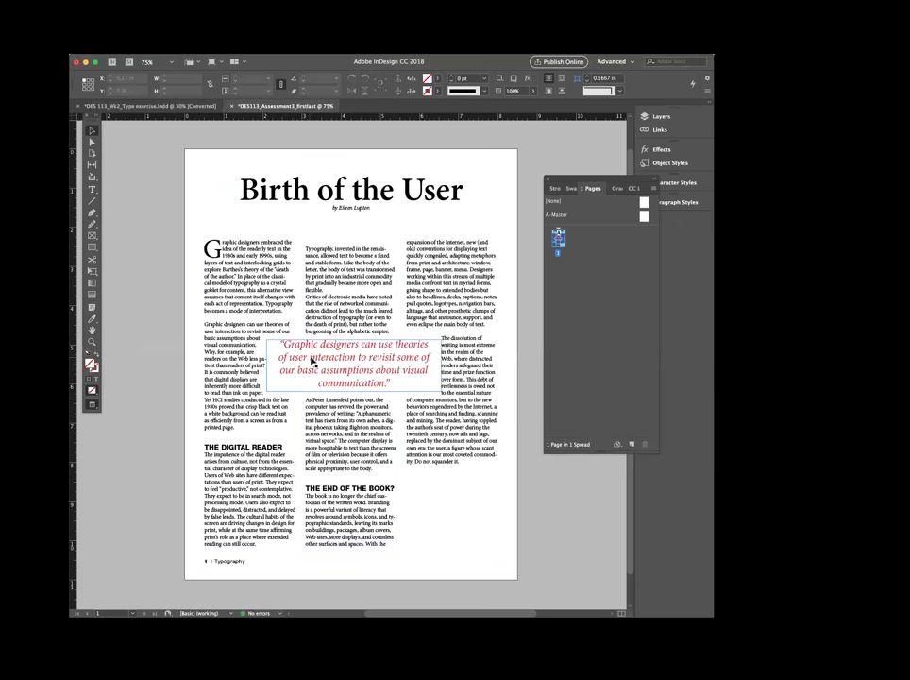
Shorten the three article column frames from their bottom edge to about 7.51 in high
drag(128, 483, 479, 494)
drag(350, 545, 351, 531)
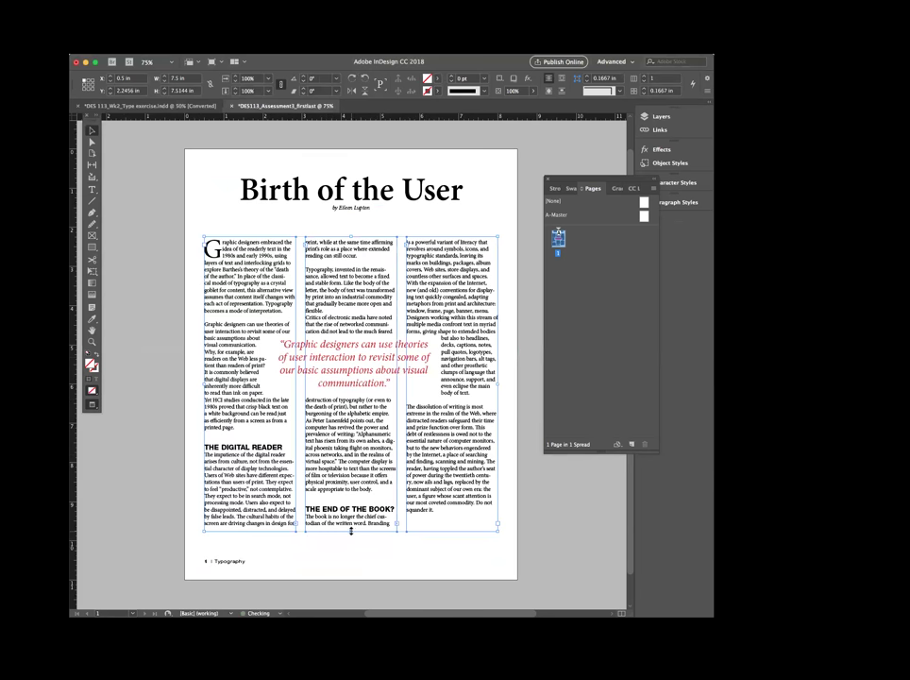
click(404, 560)
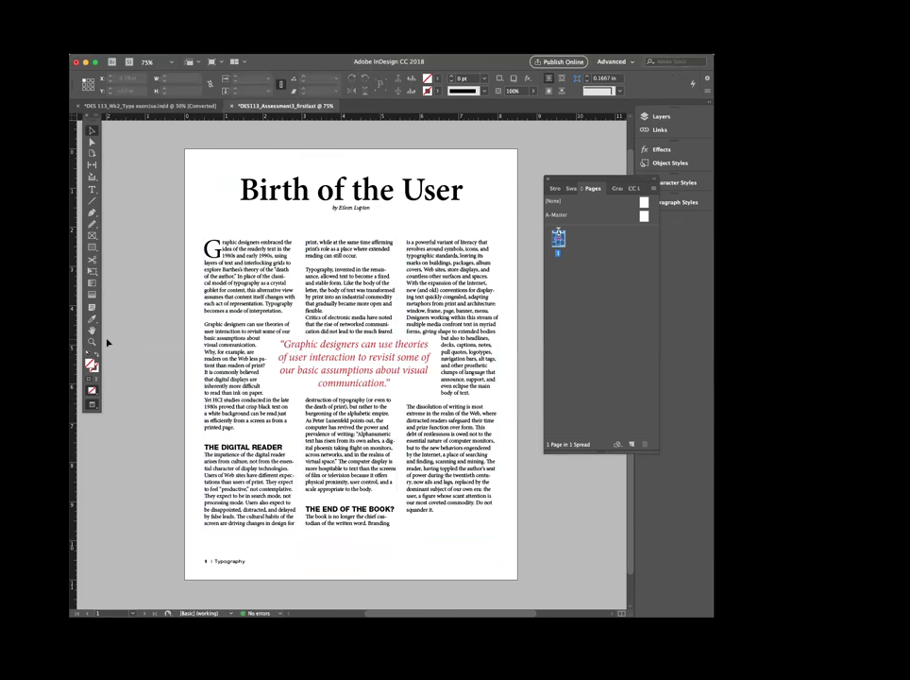
Draw a rectangle about 4.46 in wide and 1.64 in high over the pull quote, fill it with Paper and make text wrap around it
key(m)
drag(267, 334, 440, 397)
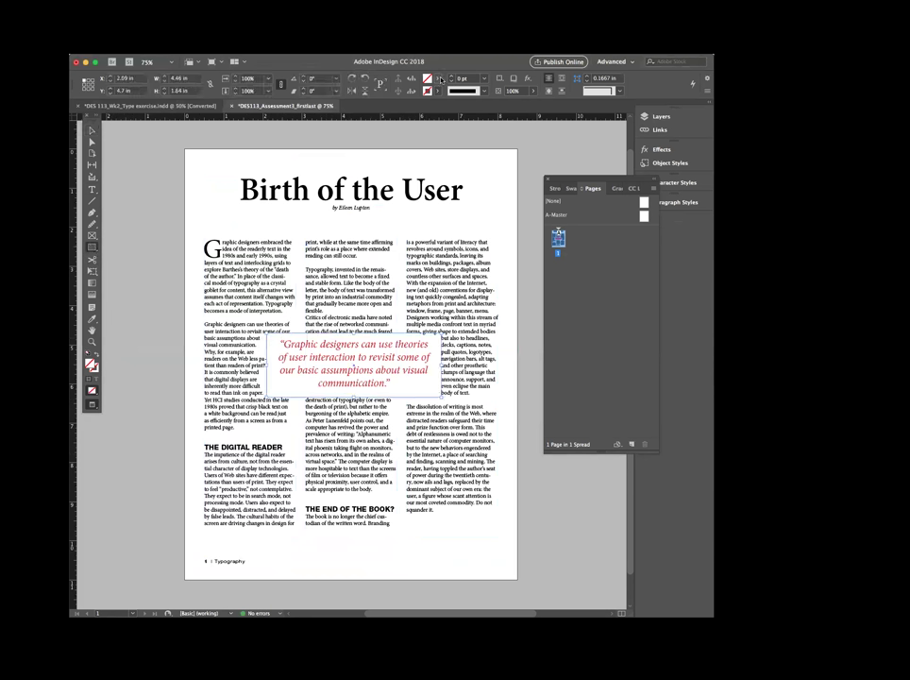
click(426, 79)
click(349, 128)
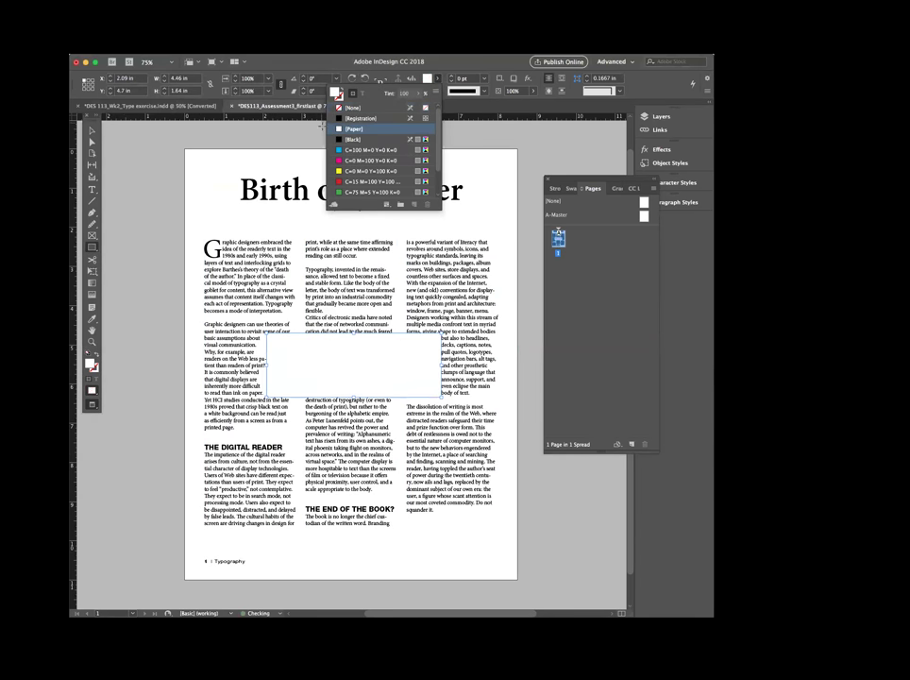
click(550, 91)
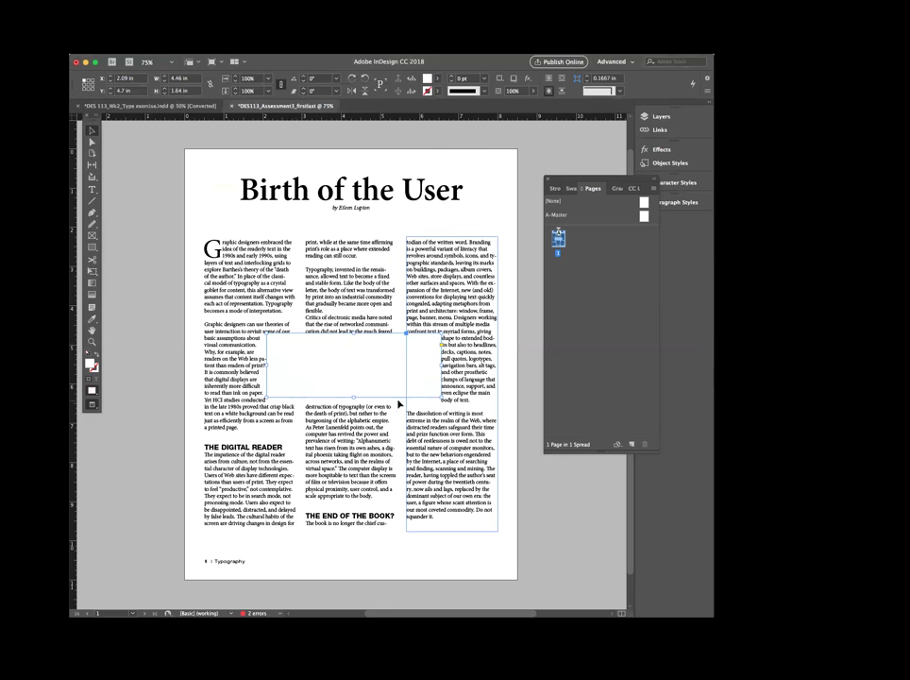
Place the white rectangle behind the pull quote and set the quote's text frame to ignore text wrap
drag(402, 407, 399, 342)
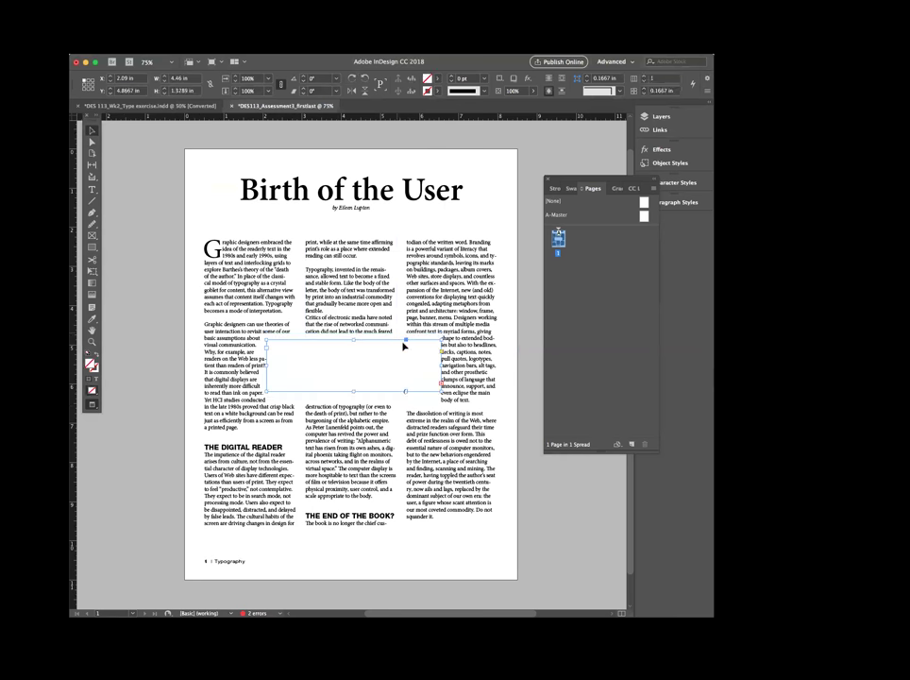
right_click(405, 347)
mouse_move(477, 469)
click(553, 497)
right_click(374, 352)
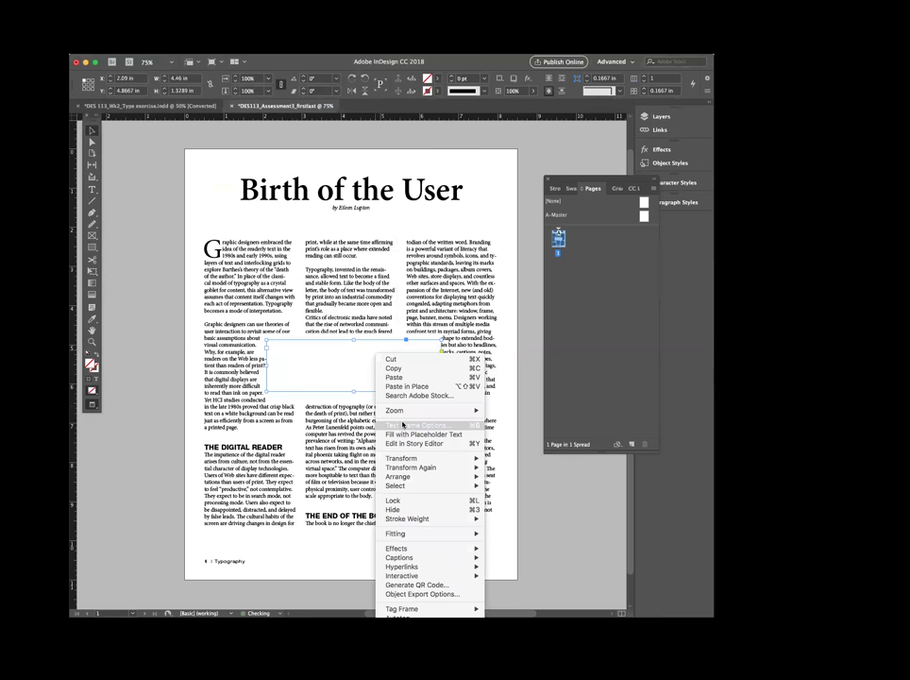
mouse_move(415, 461)
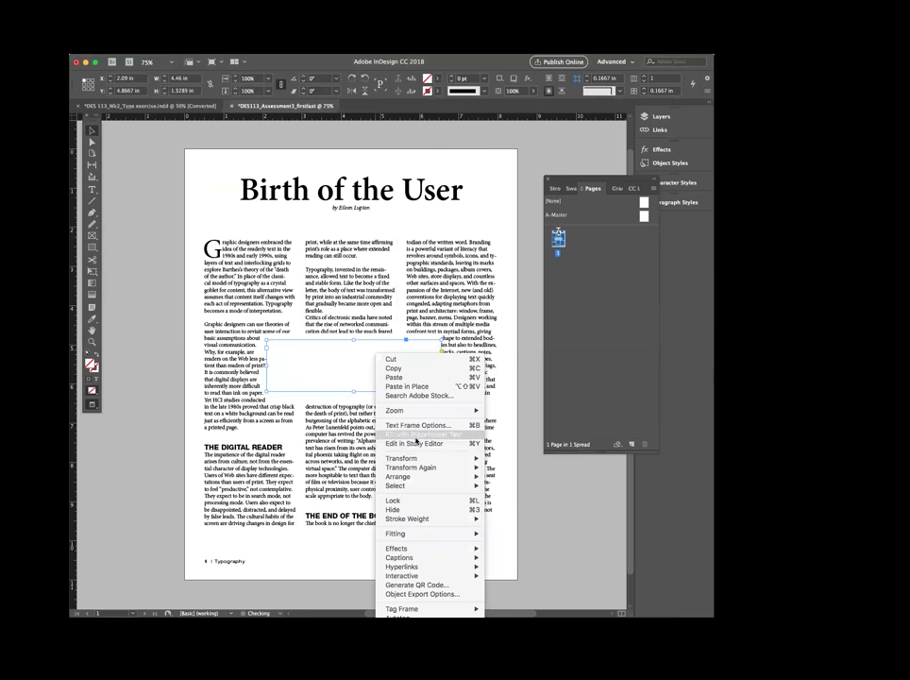
click(412, 427)
click(391, 428)
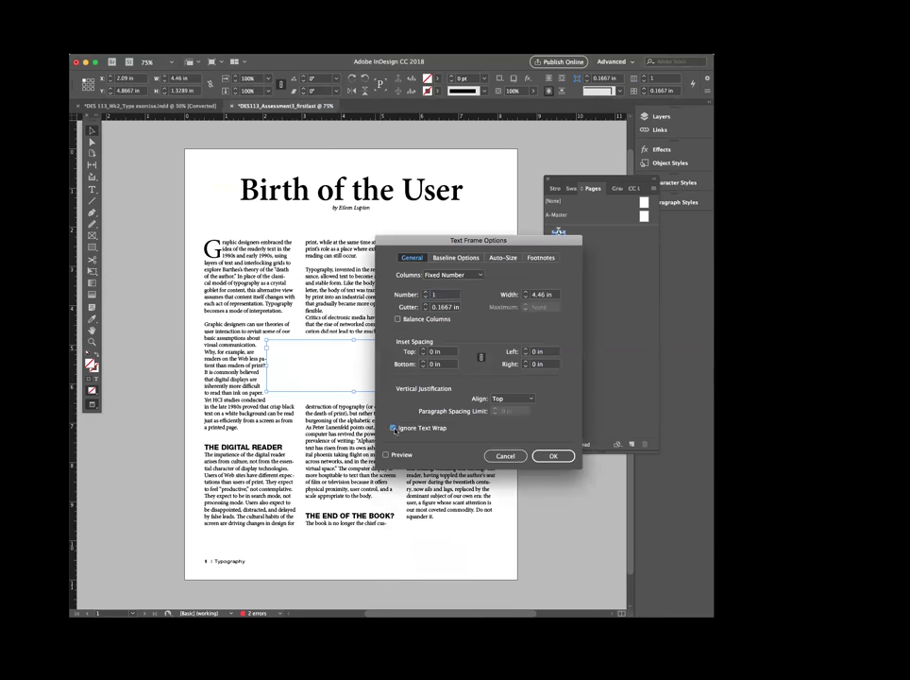
click(552, 455)
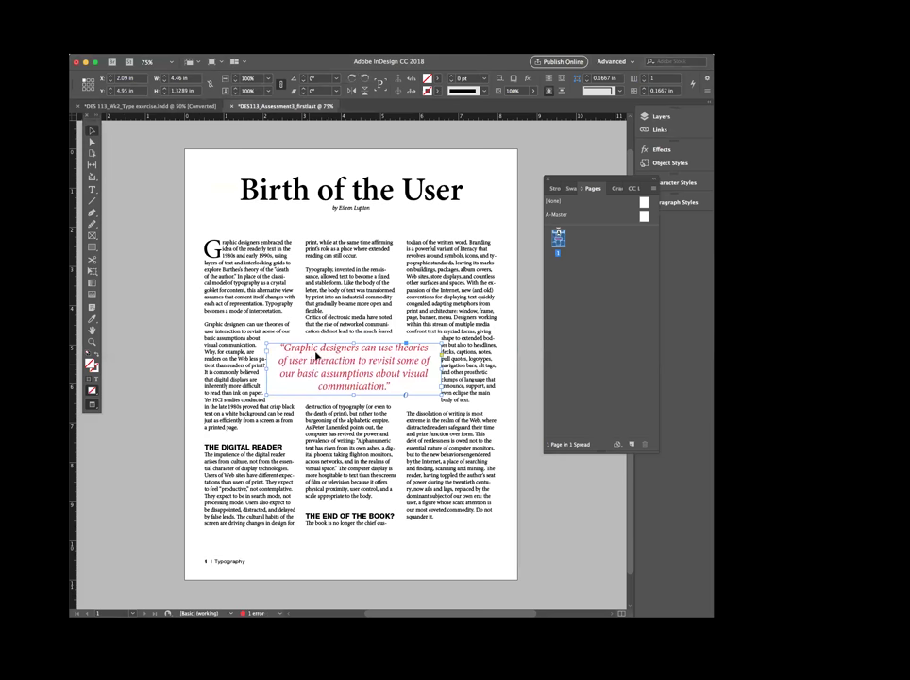
Set the wrap rectangle's fill to None and position the pull quote frame at Y 4.9639 in
click(377, 337)
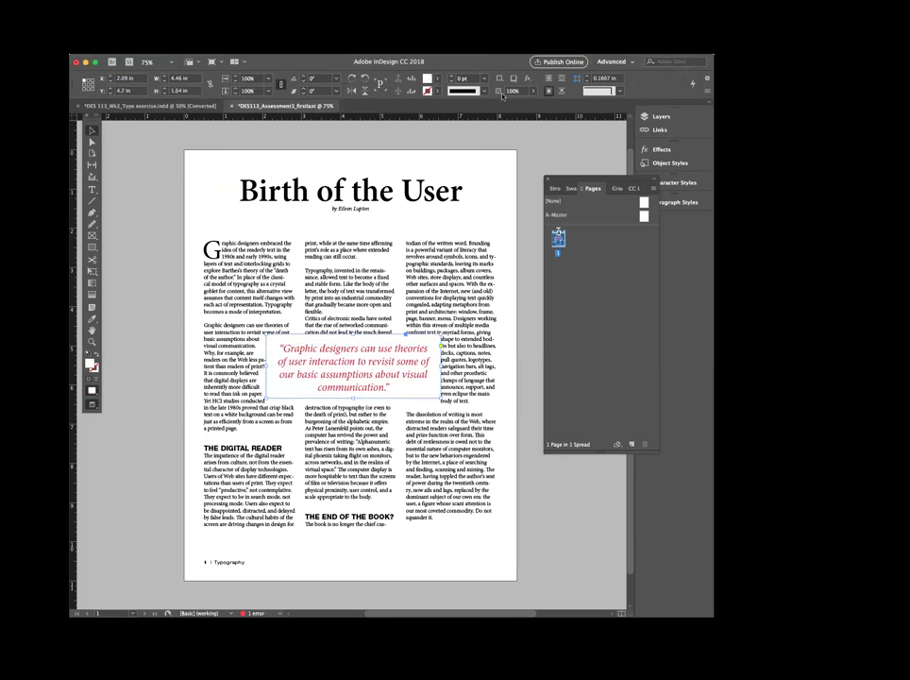
click(435, 91)
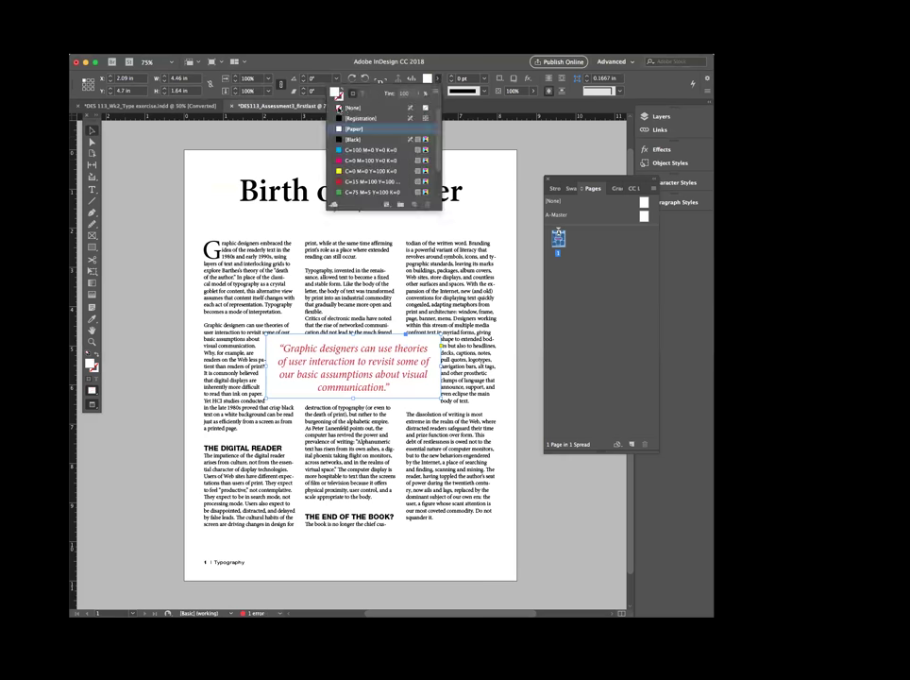
click(351, 107)
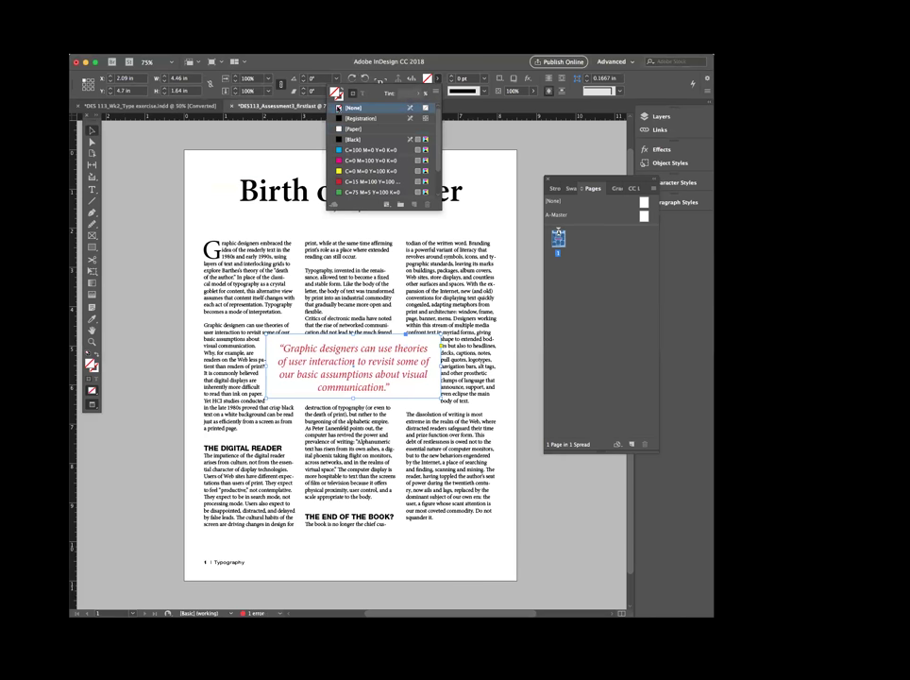
click(156, 259)
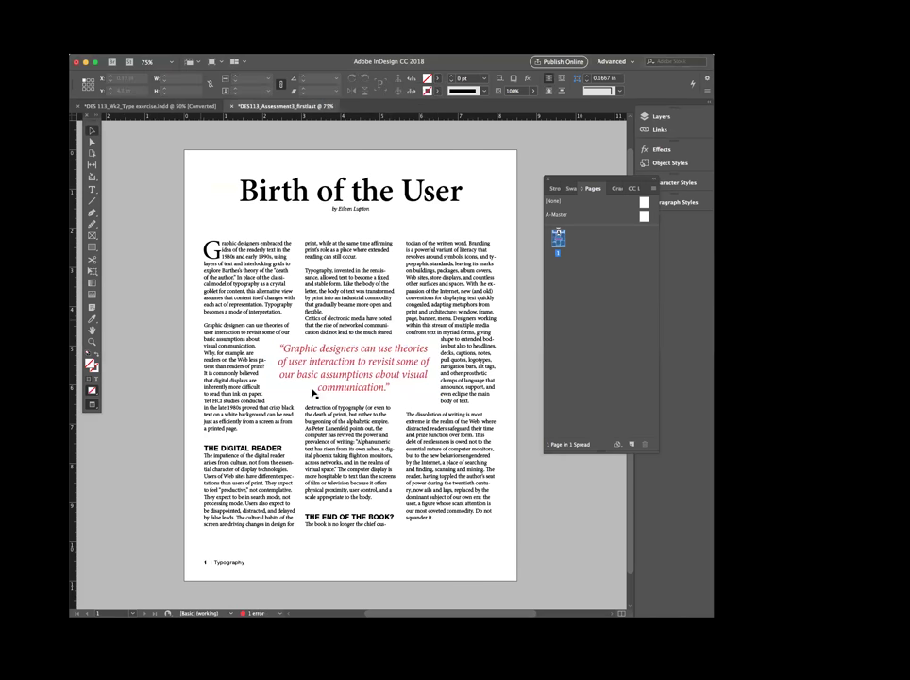
click(338, 373)
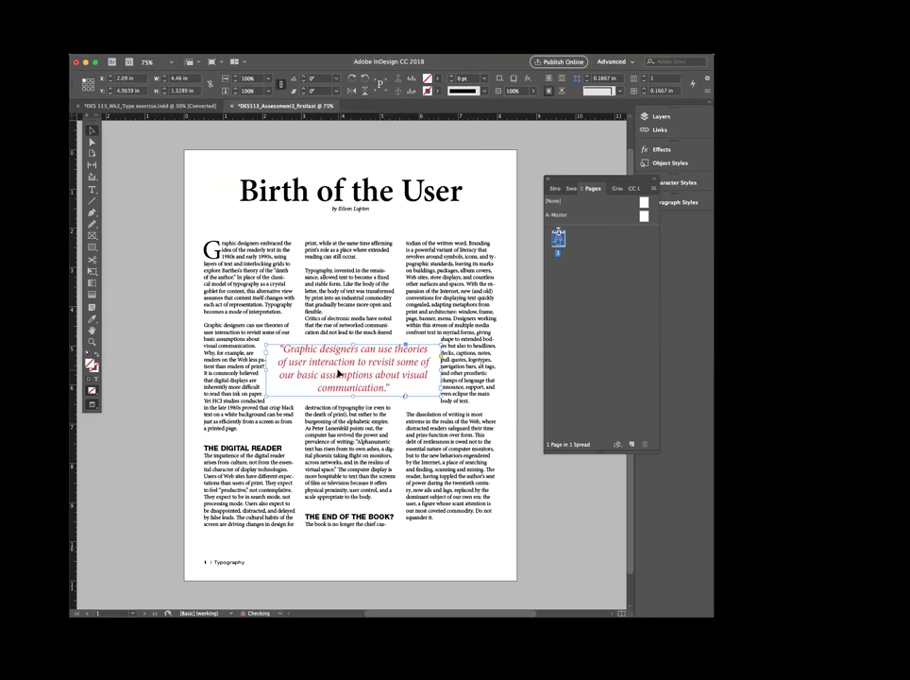
click(562, 589)
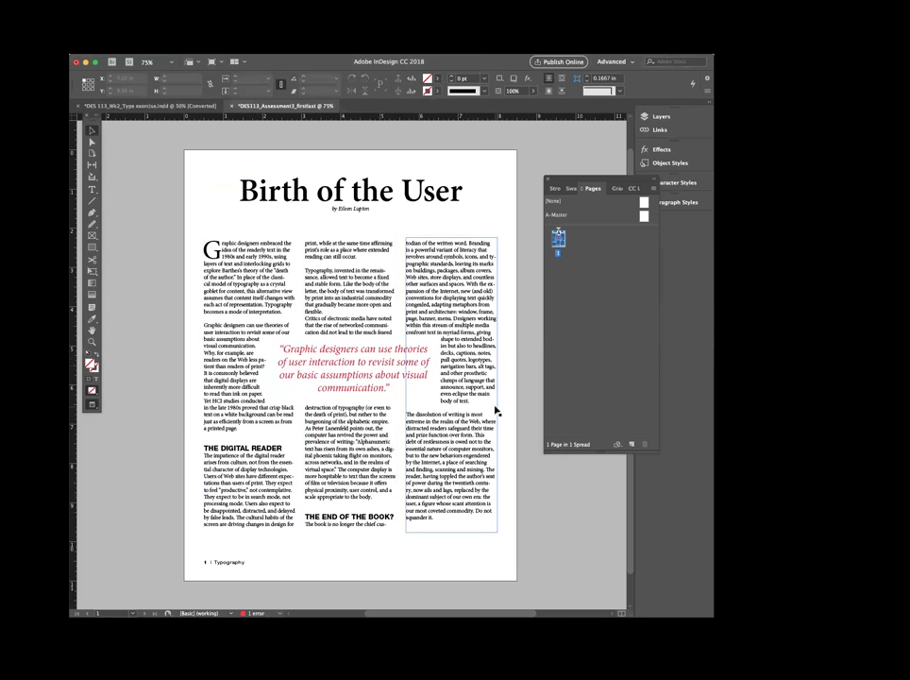
key(super+Tab)
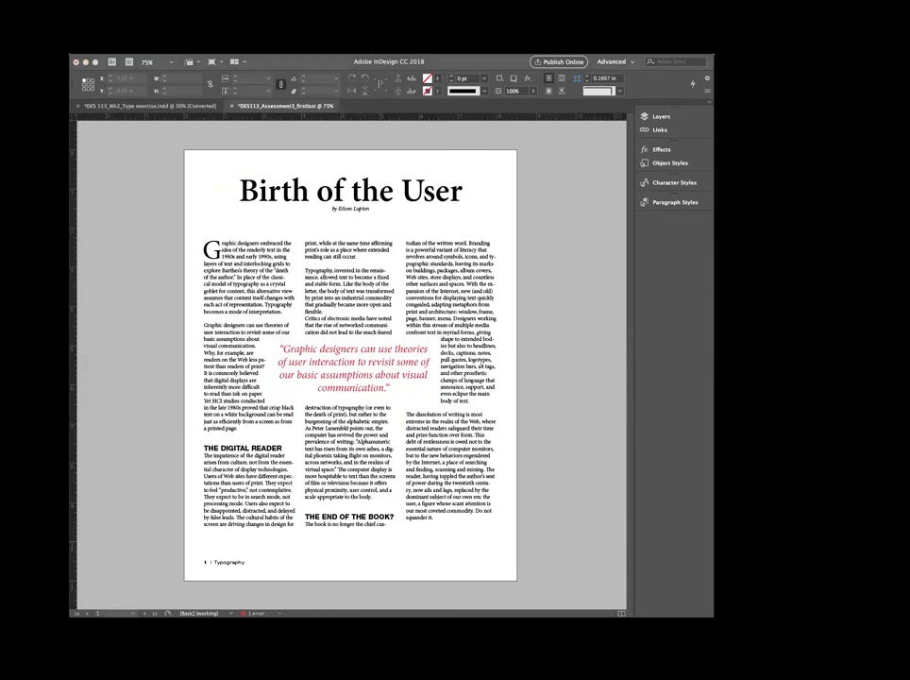
click(492, 428)
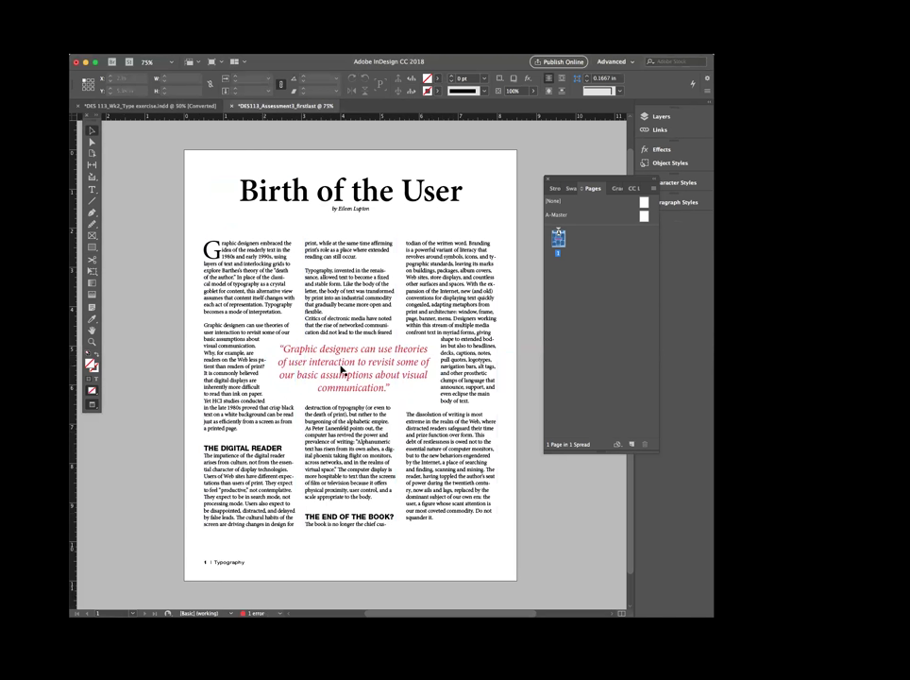
Try enlarging the pull quote frame together with its wrap rectangle so the quote is about 5.3 in wide
click(378, 344)
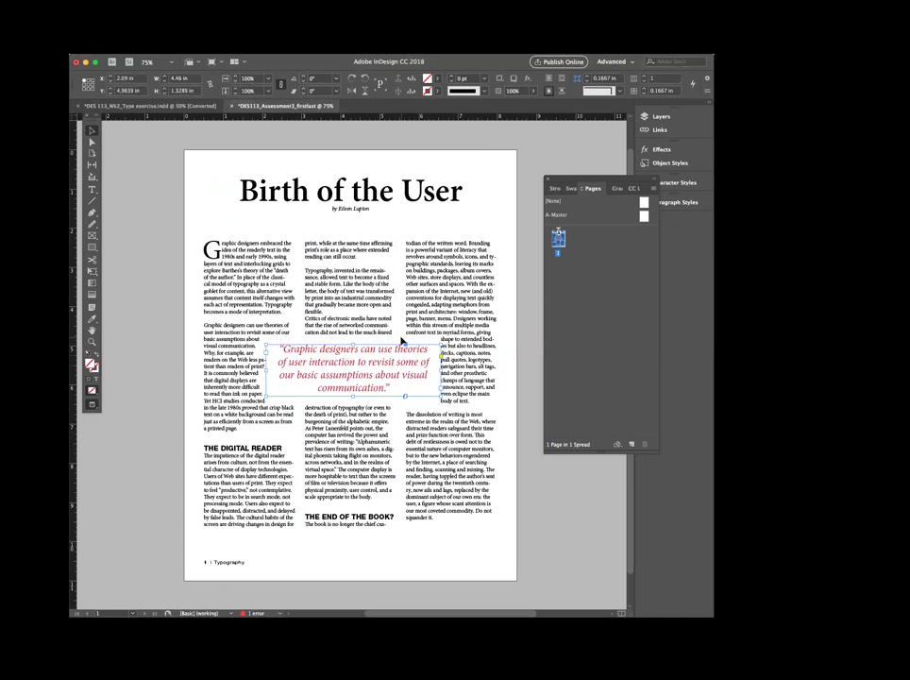
drag(394, 422, 397, 358)
key(super+z)
click(434, 397)
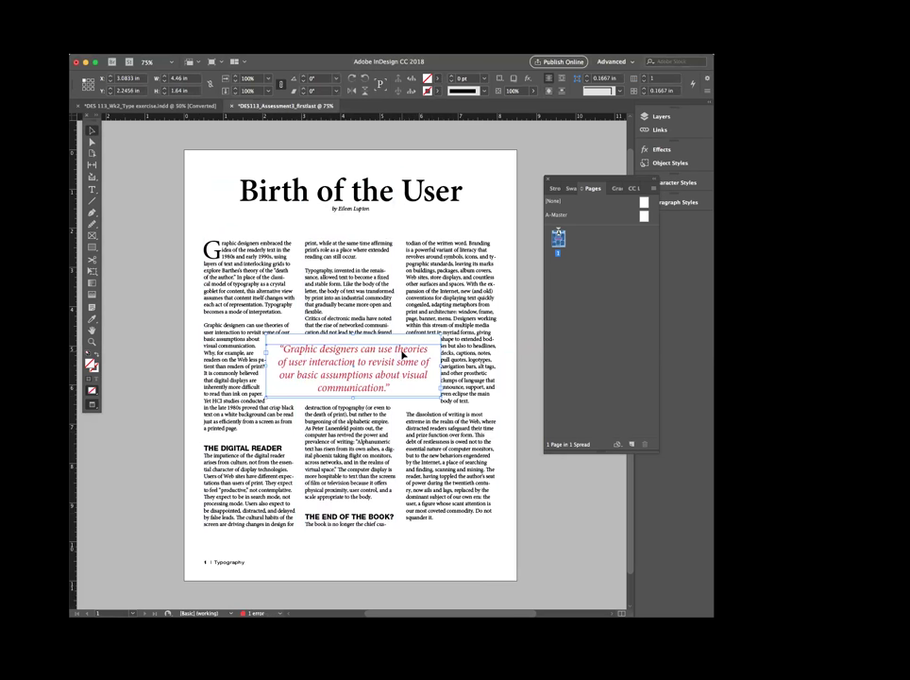
drag(440, 397, 454, 403)
click(513, 408)
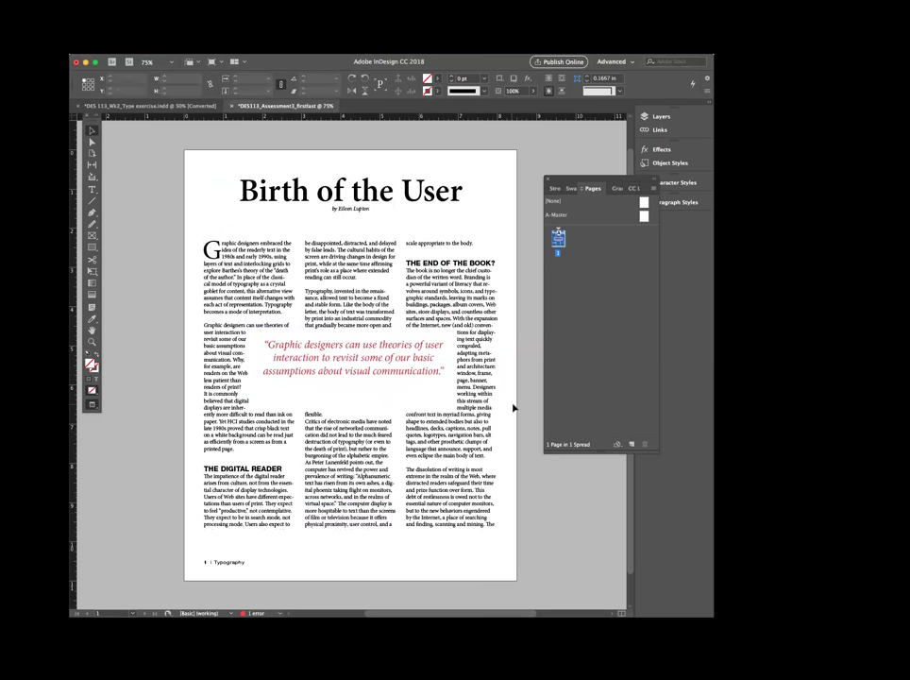
Try nudging the pull quote frame down and back up, and undo the enlargement of the quote and its wrap rectangle
click(381, 374)
key(shift+Down)
key(shift+Down)
key(shift+Up)
key(shift+Up)
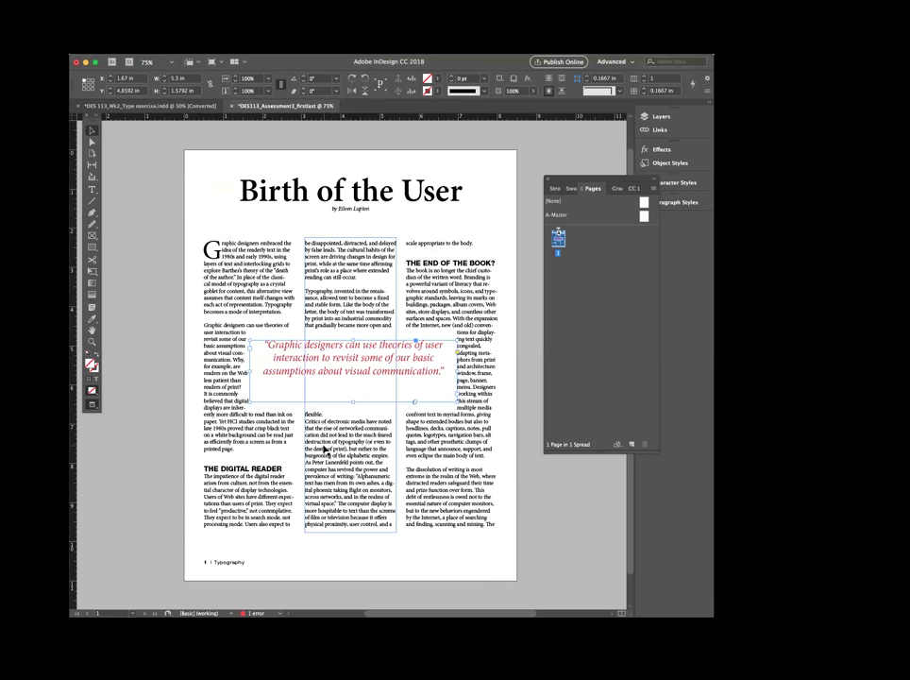
key(shift+Down)
key(shift+Down)
key(shift+Up)
key(shift+Up)
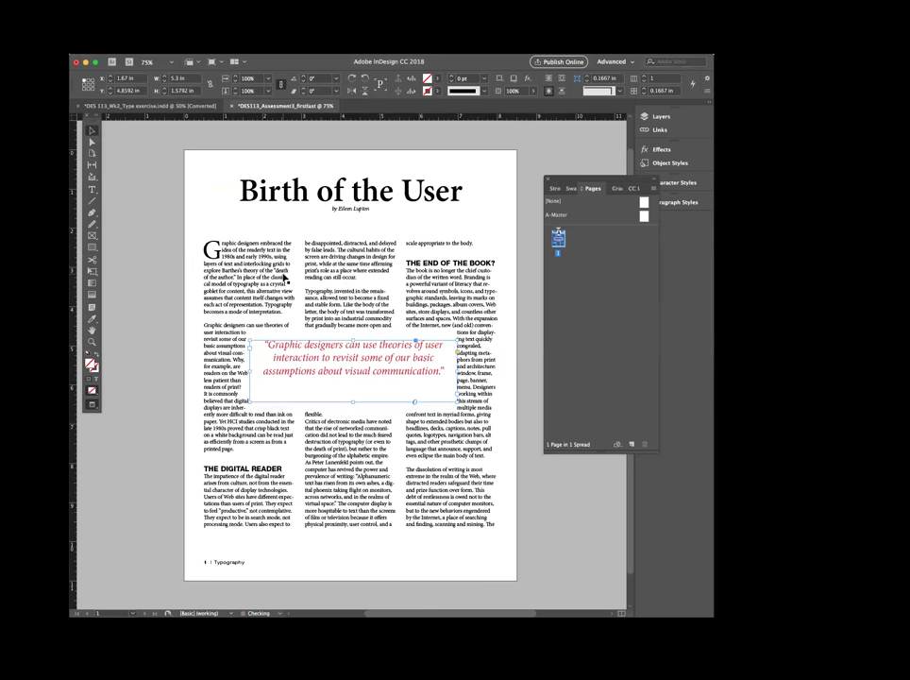
key(super+z)
click(169, 280)
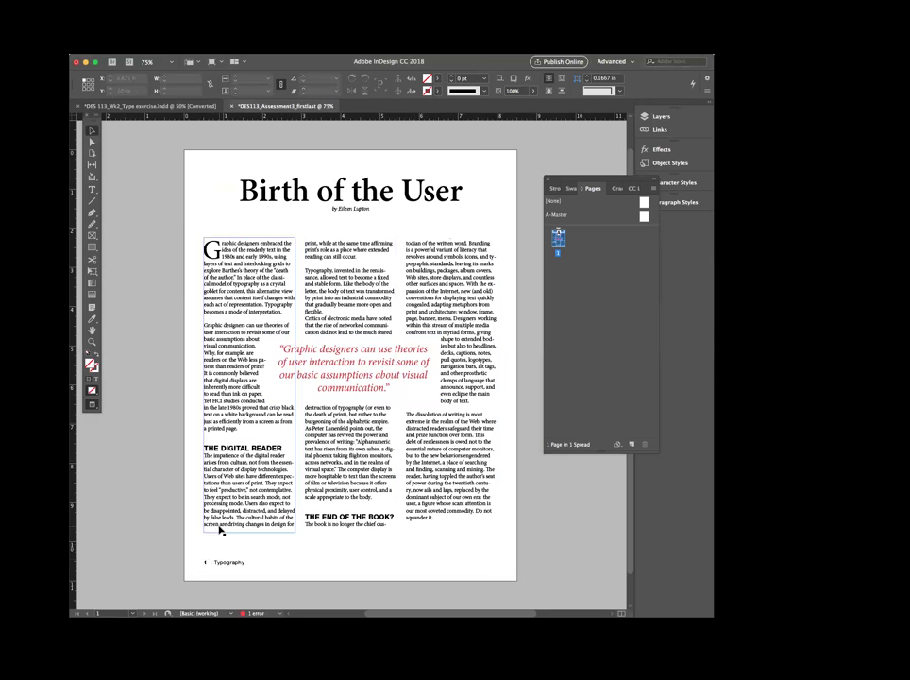
Export the document to the Desktop as a PDF named DES113_Assessment3_firstlast, using the Smallest File Size preset
click(95, 47)
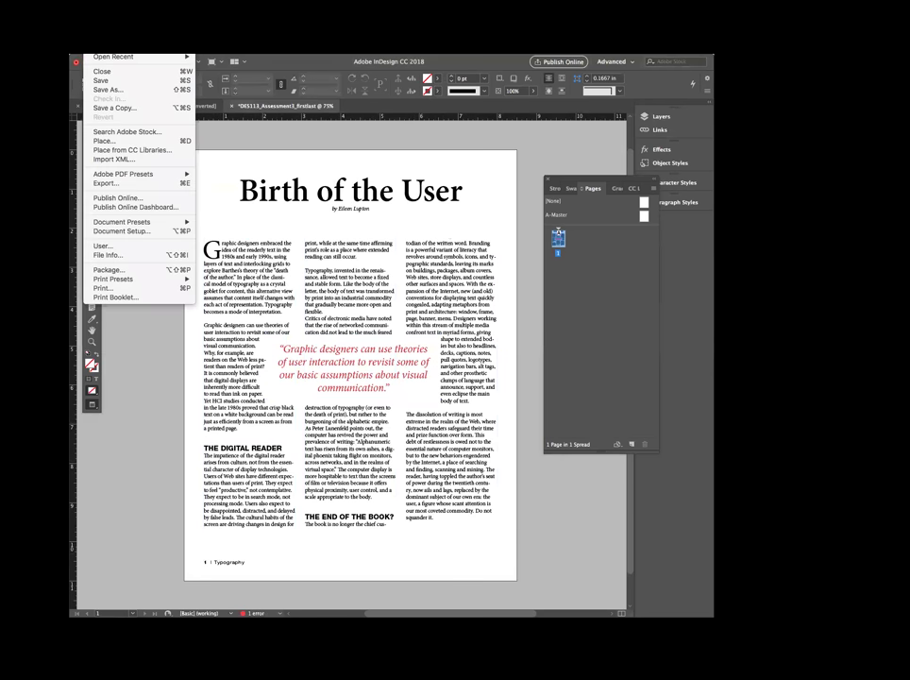
mouse_move(121, 177)
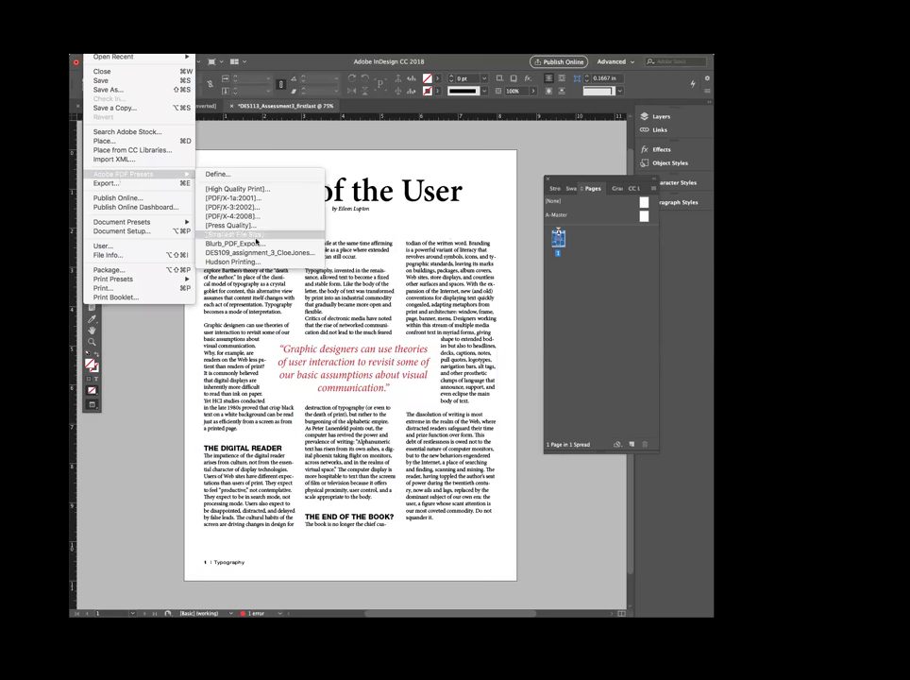
click(261, 238)
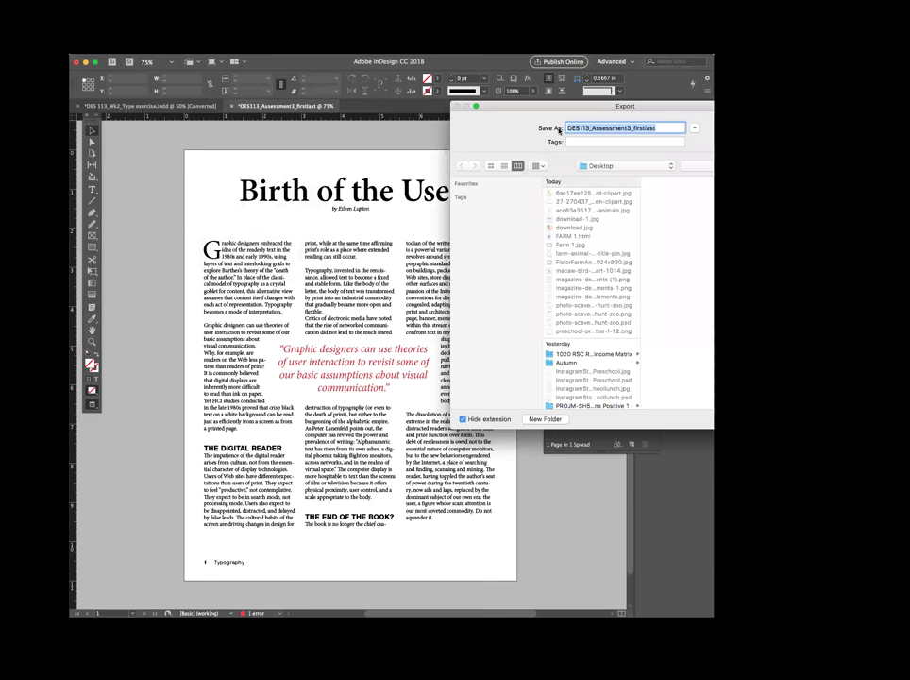
key(Return)
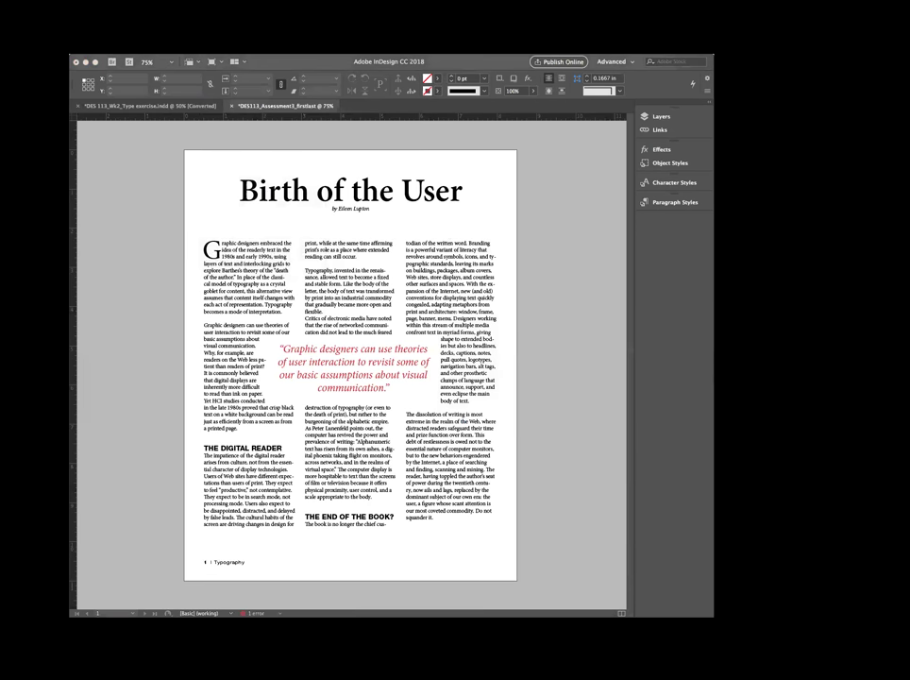
key(Tab)
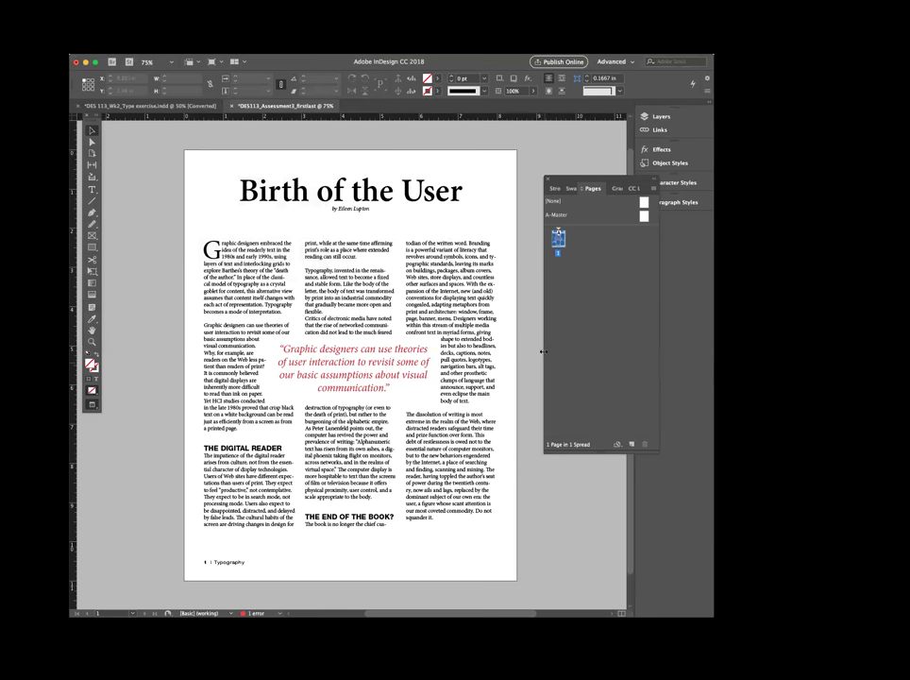
Dock the floating Pages panel group with the other collapsed panels and float the Paragraph Styles panel beside the page
mouse_move(555, 180)
mouse_down()
mouse_move(587, 196)
mouse_move(661, 184)
mouse_up()
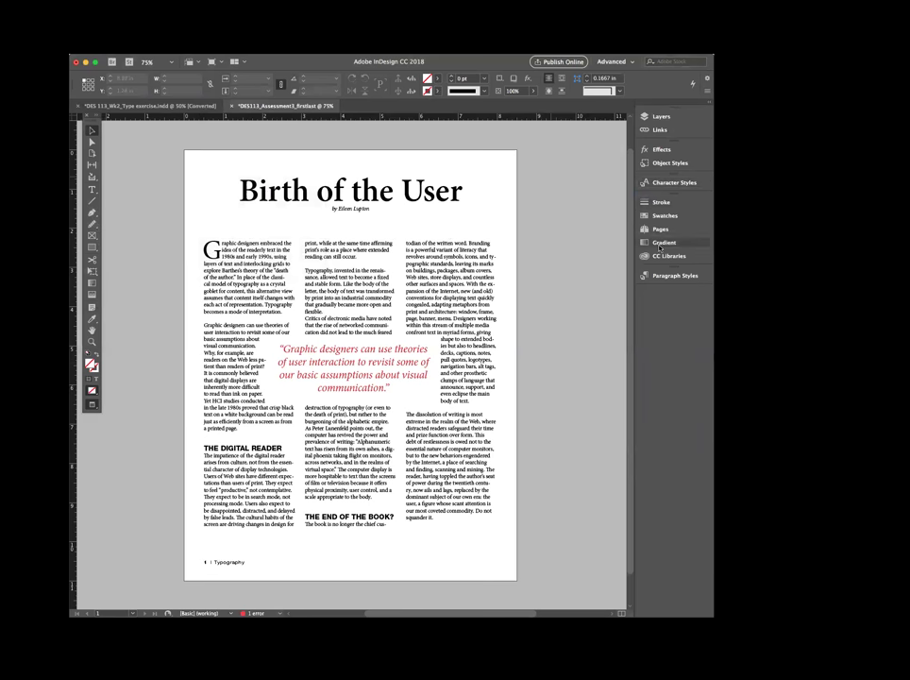
click(666, 276)
drag(591, 273, 578, 246)
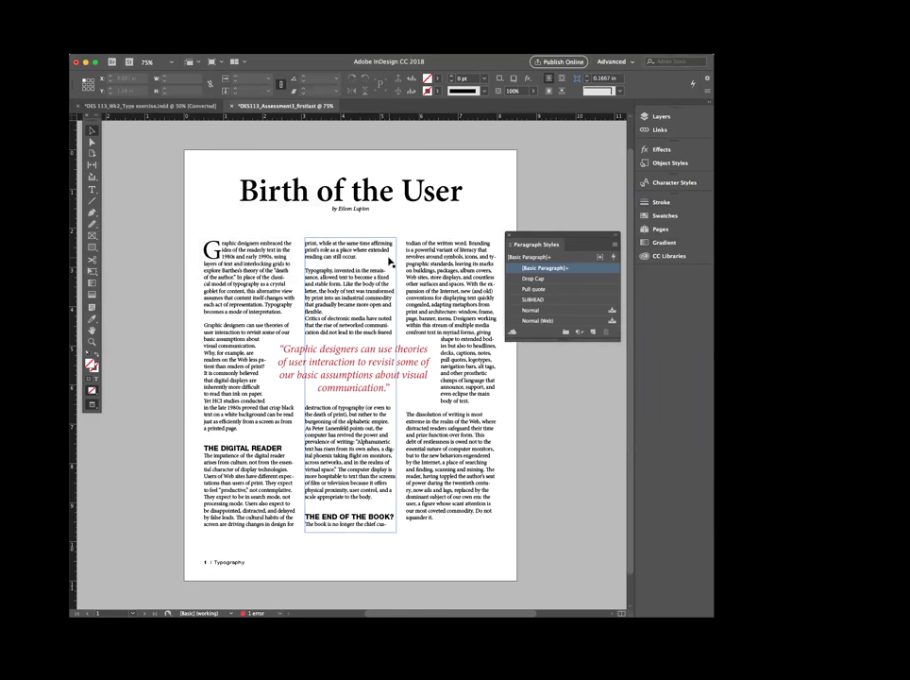
Turn off hyphenation for all of the three-column article text
double_click(240, 259)
key(super+a)
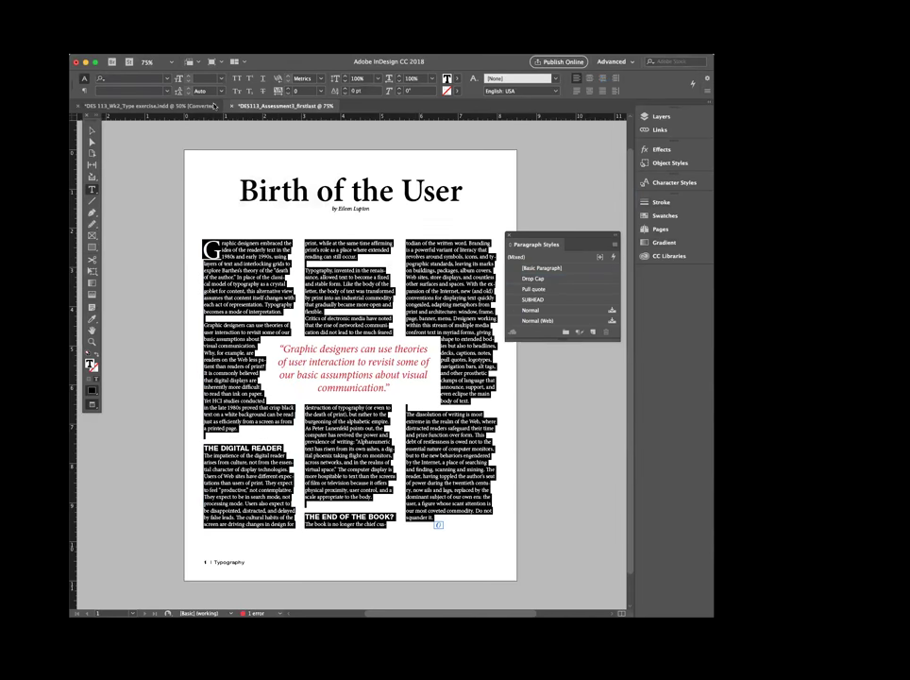
click(273, 49)
mouse_move(282, 225)
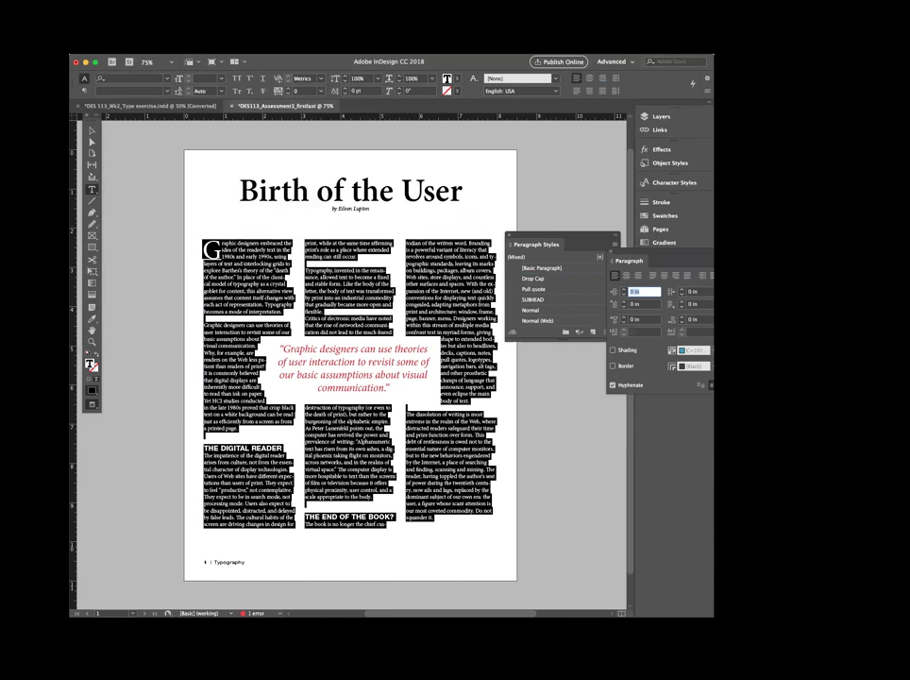
click(611, 385)
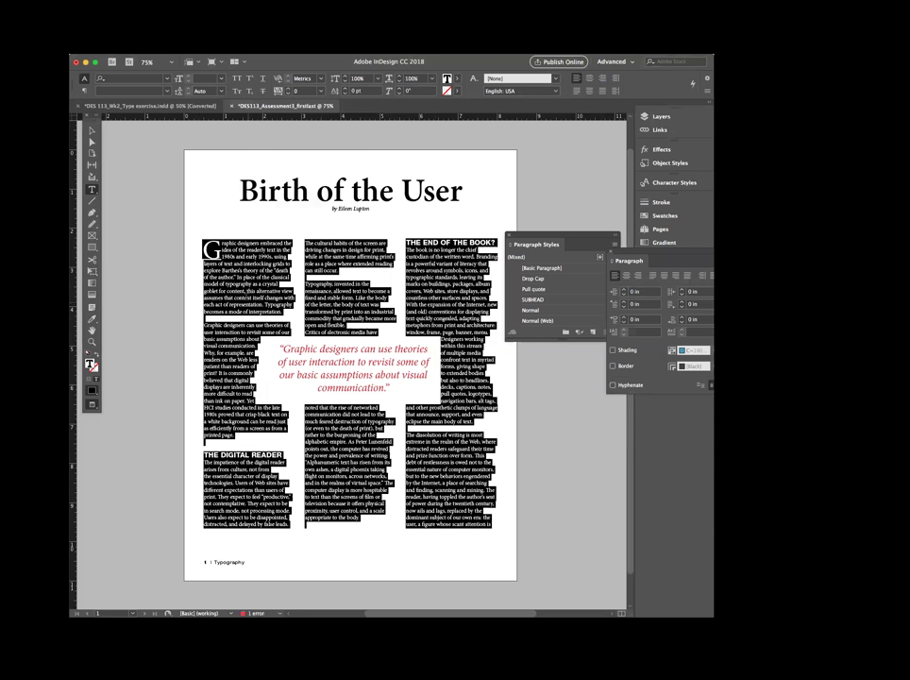
Lengthen the three article column frames from their bottom edge so that all of the unhyphenated text fits
key(Escape)
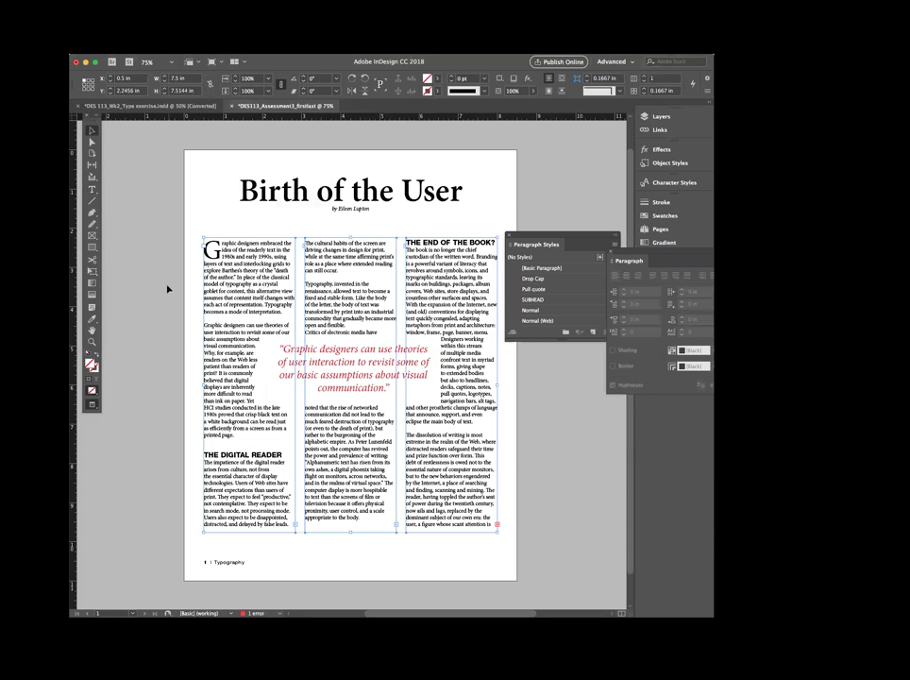
mouse_move(350, 532)
mouse_down()
mouse_move(349, 557)
mouse_move(350, 537)
mouse_up()
click(376, 561)
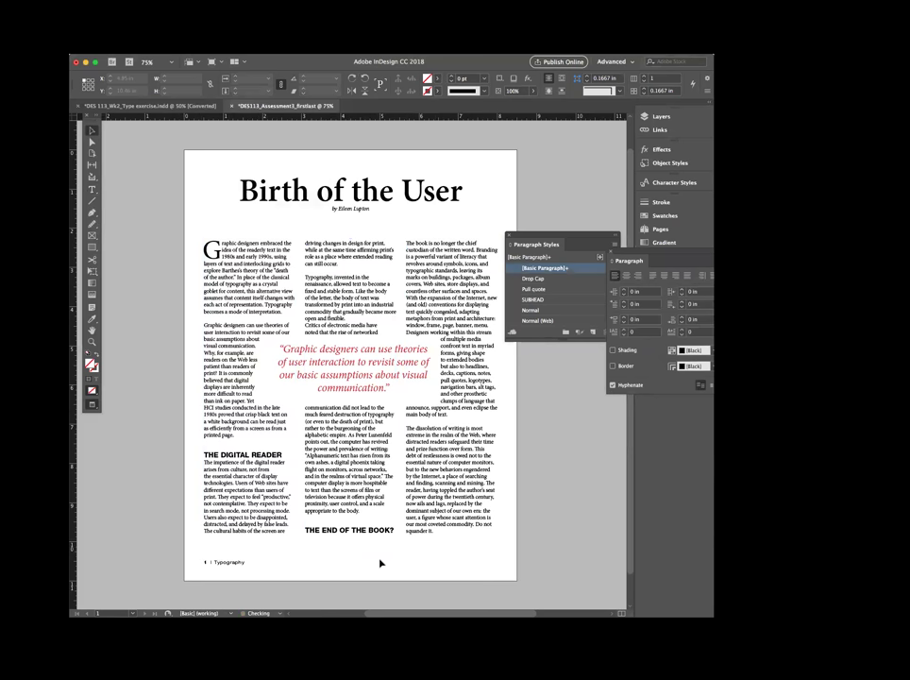
drag(514, 561, 263, 519)
drag(349, 540, 351, 542)
click(470, 560)
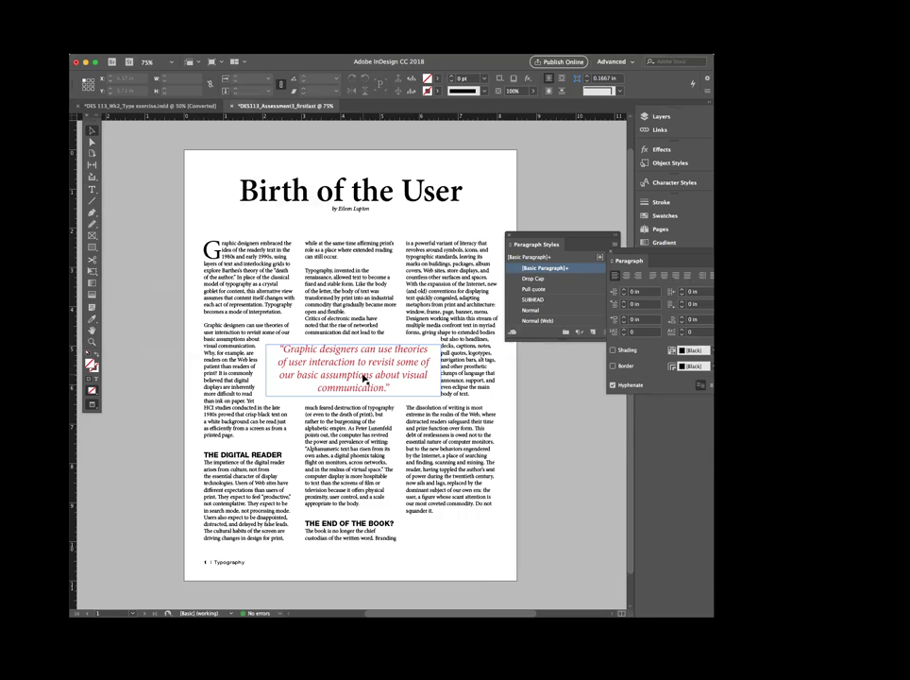
click(138, 172)
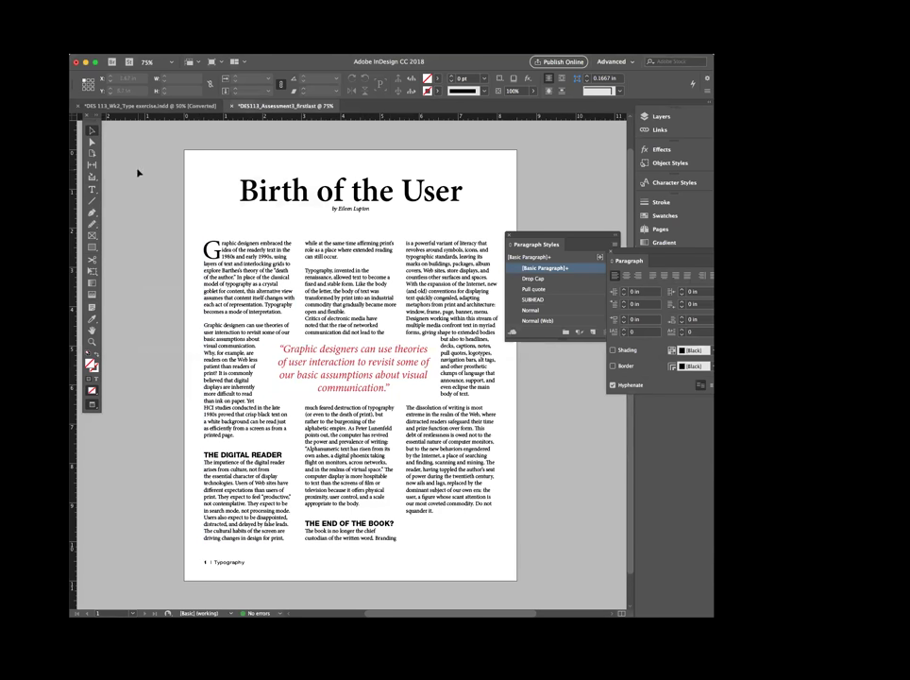
click(94, 17)
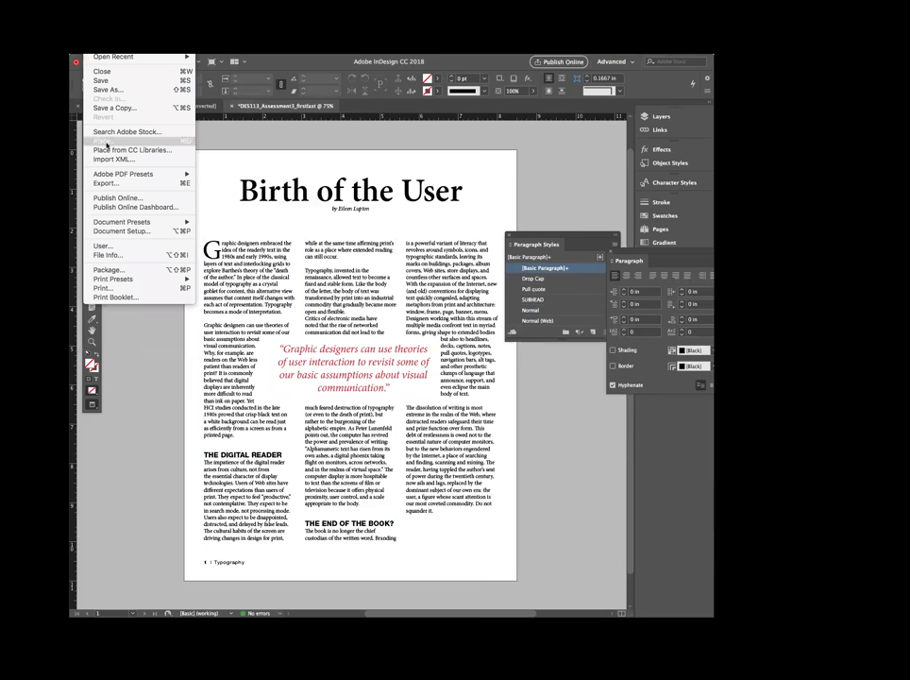
mouse_move(140, 176)
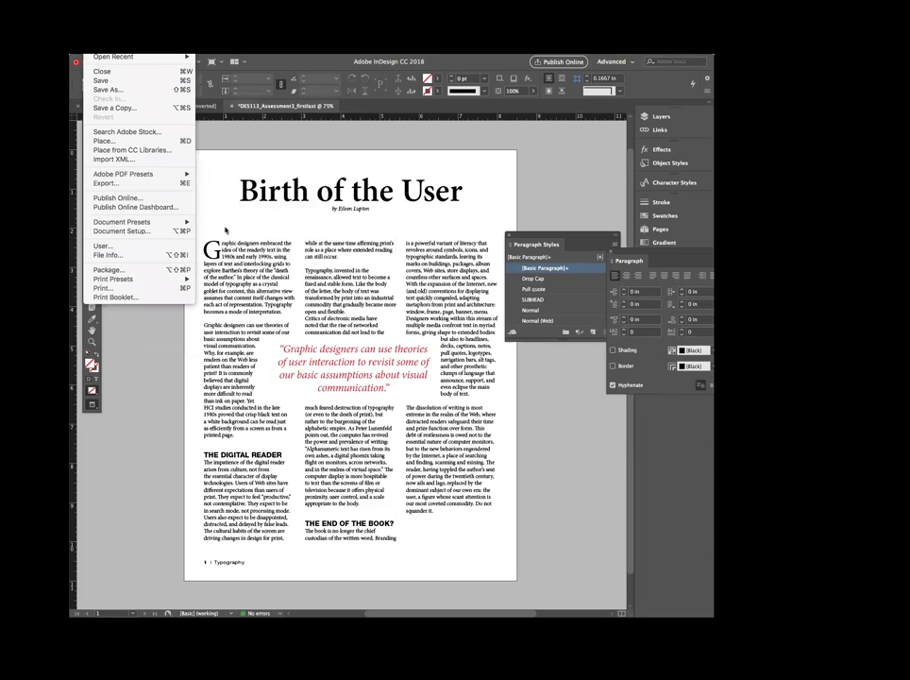
click(268, 151)
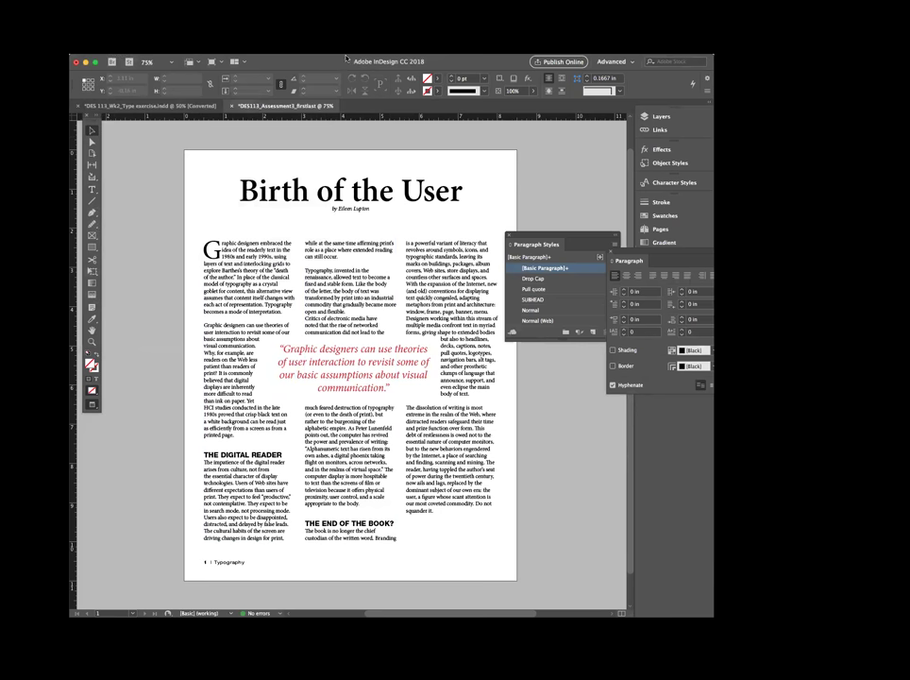
Close the floating Paragraph Styles and Paragraph panels to clear the workspace beside the page
drag(343, 59, 323, 71)
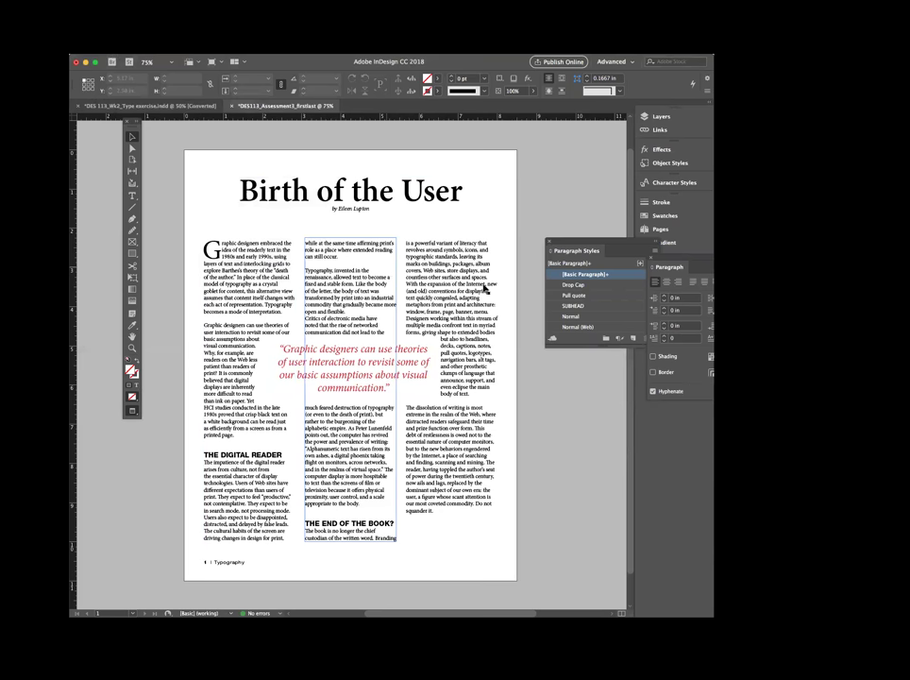
drag(575, 250, 651, 258)
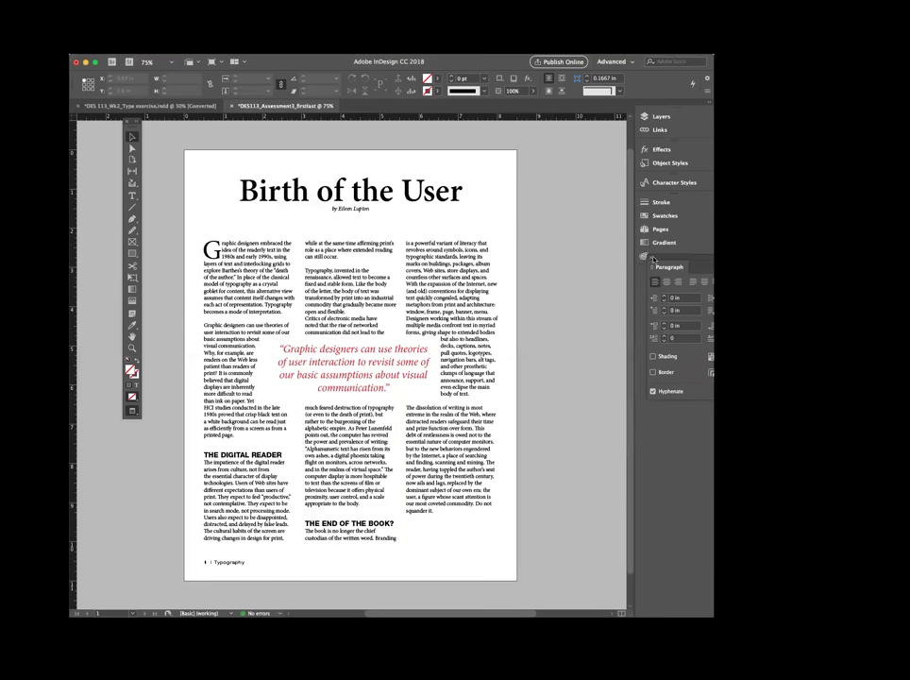
click(652, 258)
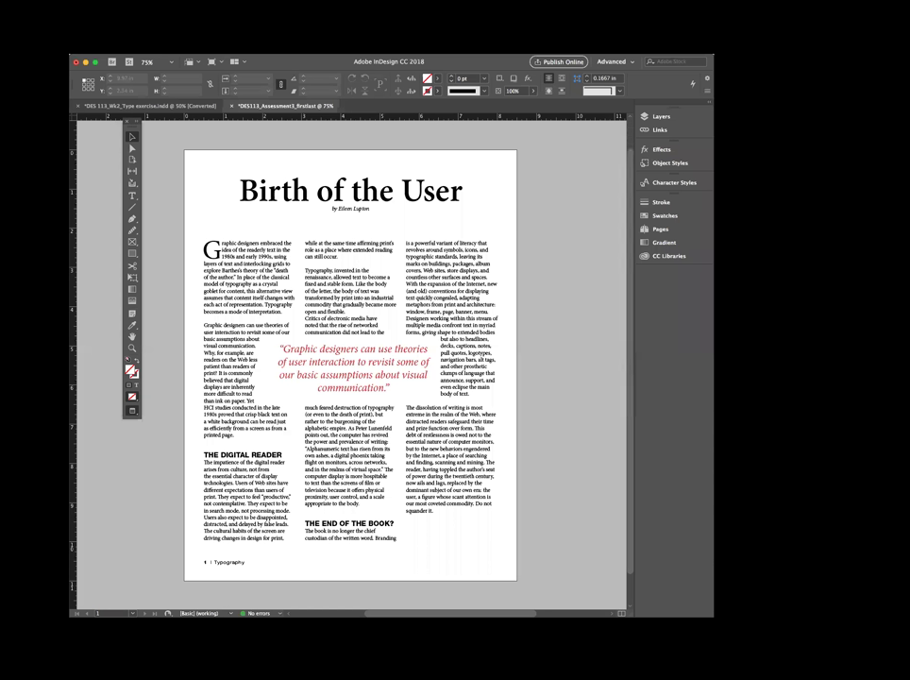
Narrow the application window so that it fits more closely around the article page
key(super+Tab)
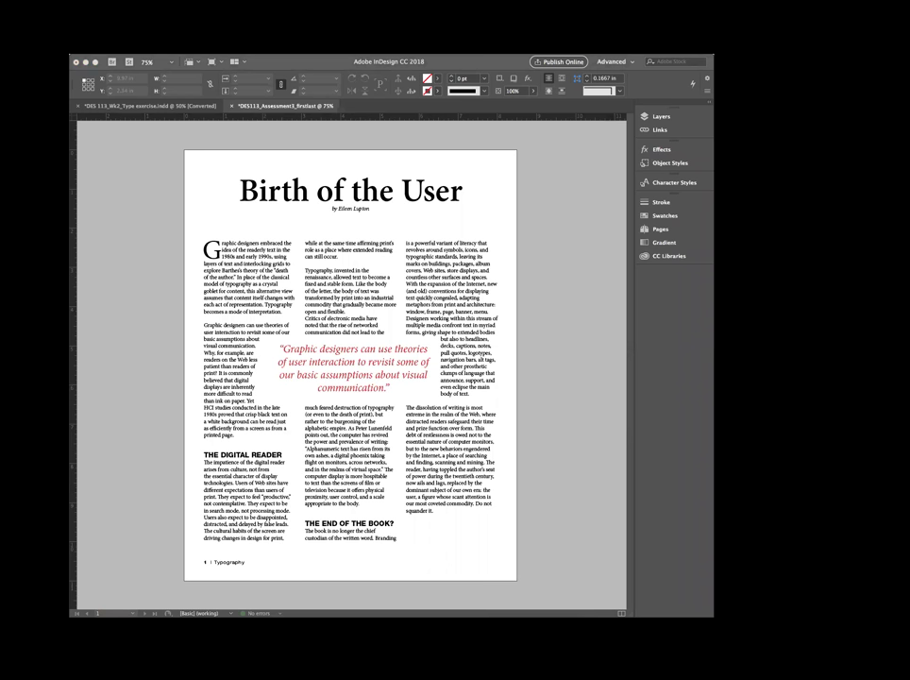
click(319, 195)
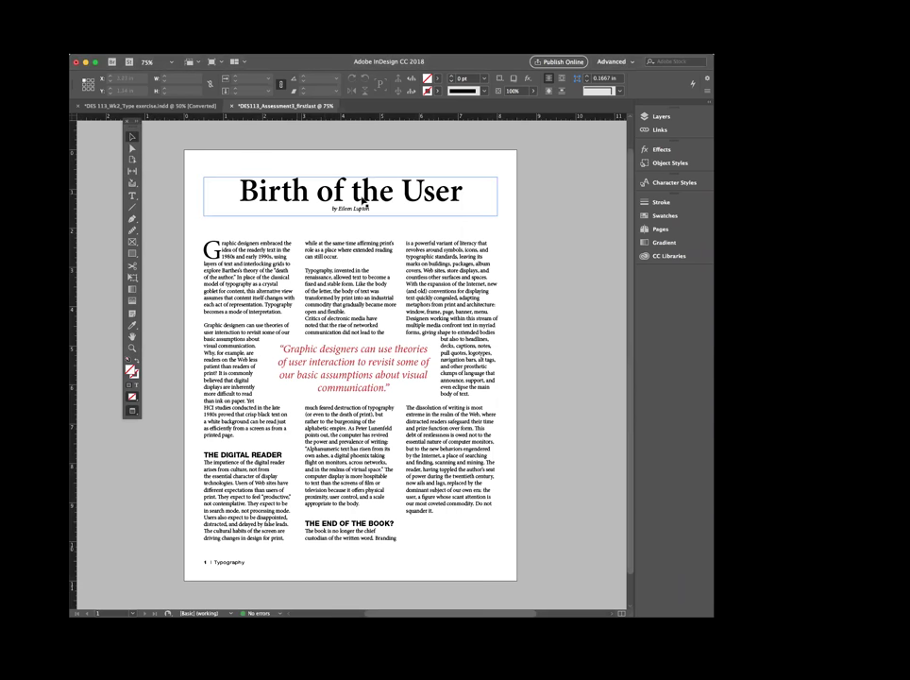
click(531, 204)
drag(713, 283, 614, 283)
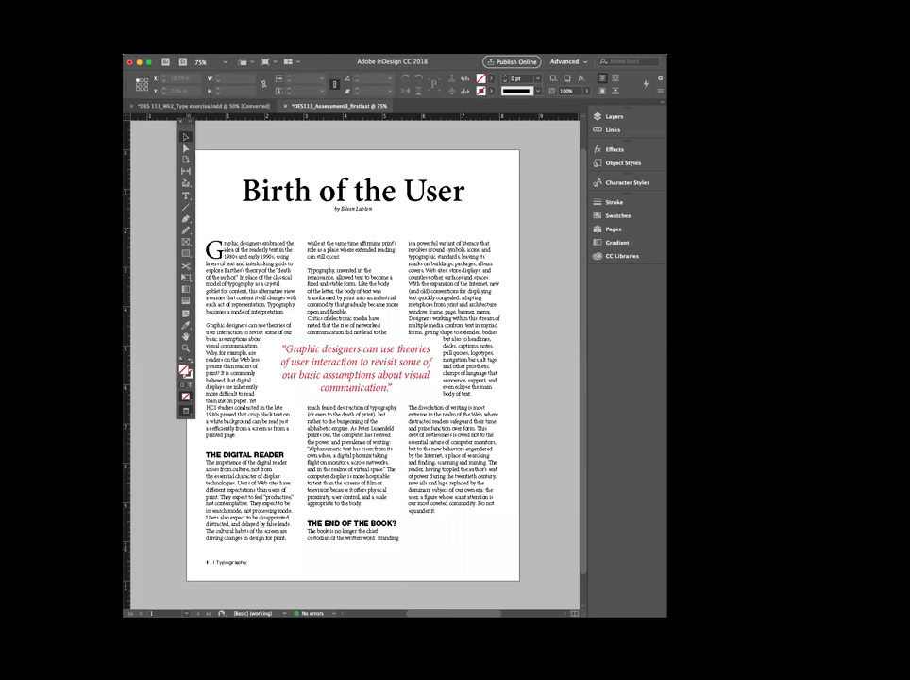
click(354, 195)
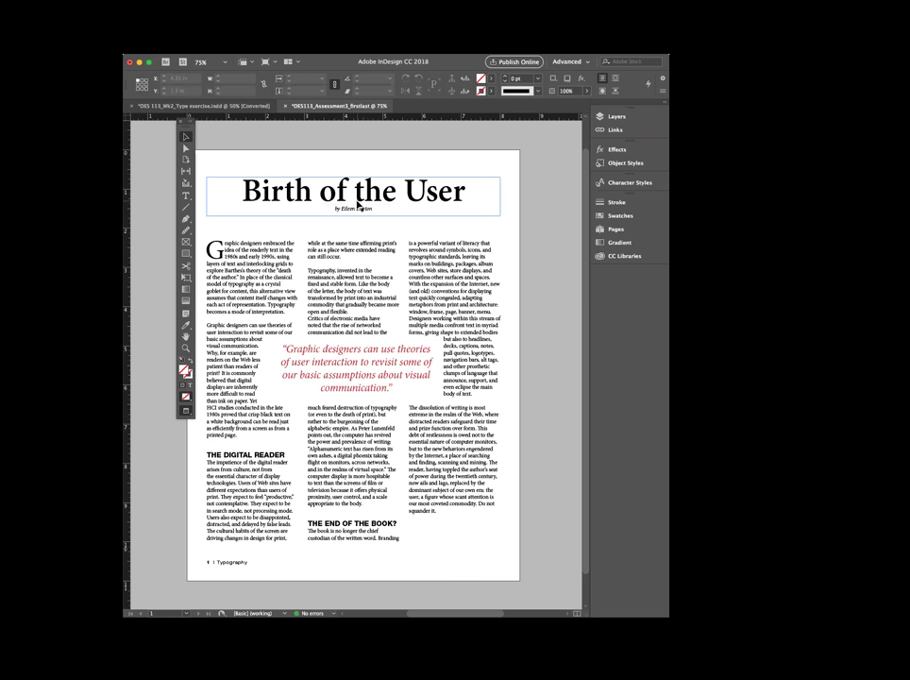
Try moving the "Birth of the User" title frame down to the foot of the page, and undo the move
click(384, 239)
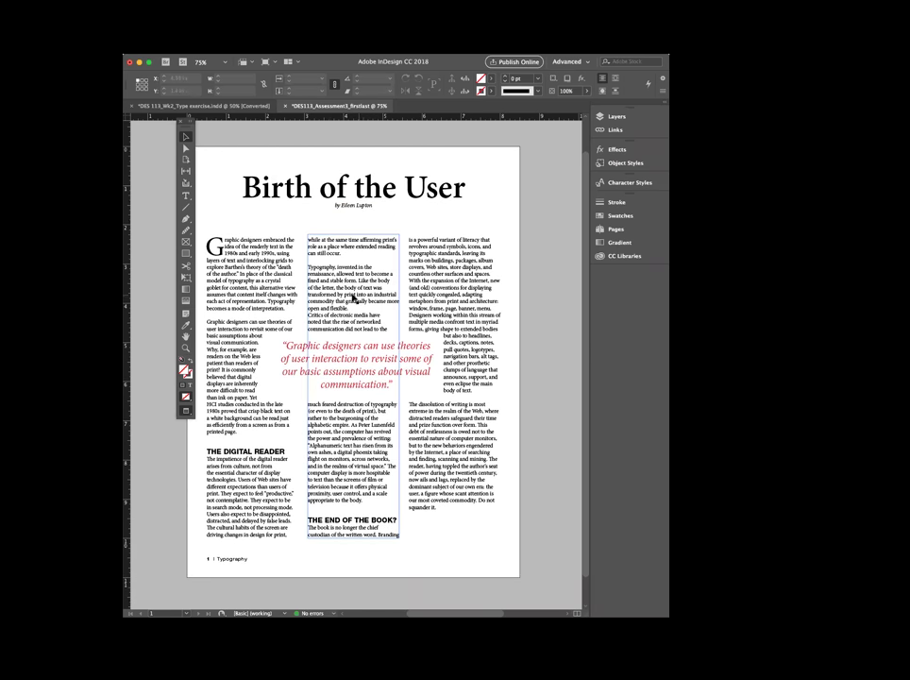
click(313, 219)
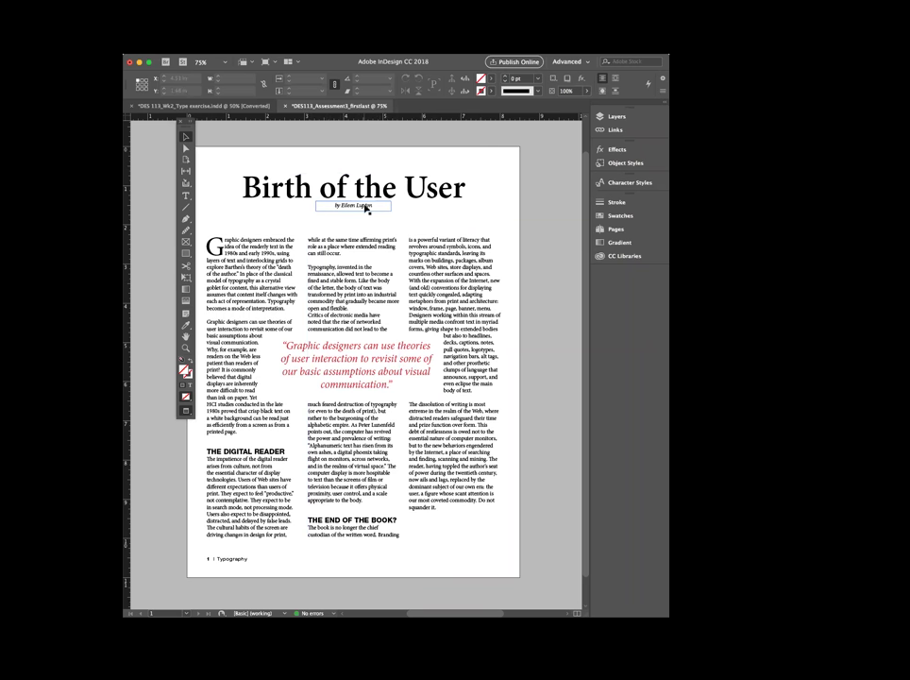
drag(371, 189, 368, 532)
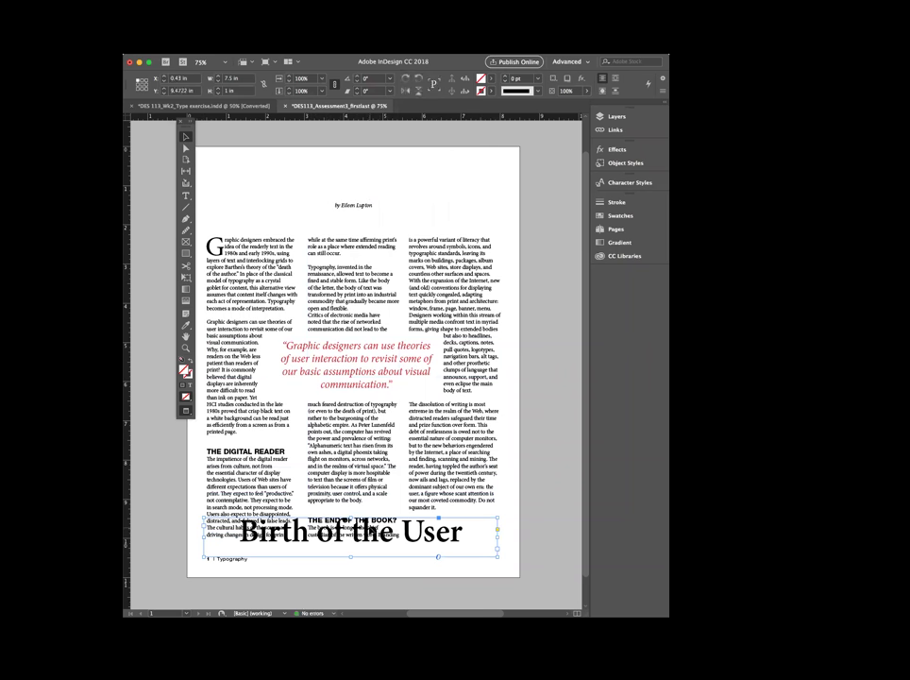
key(super+z)
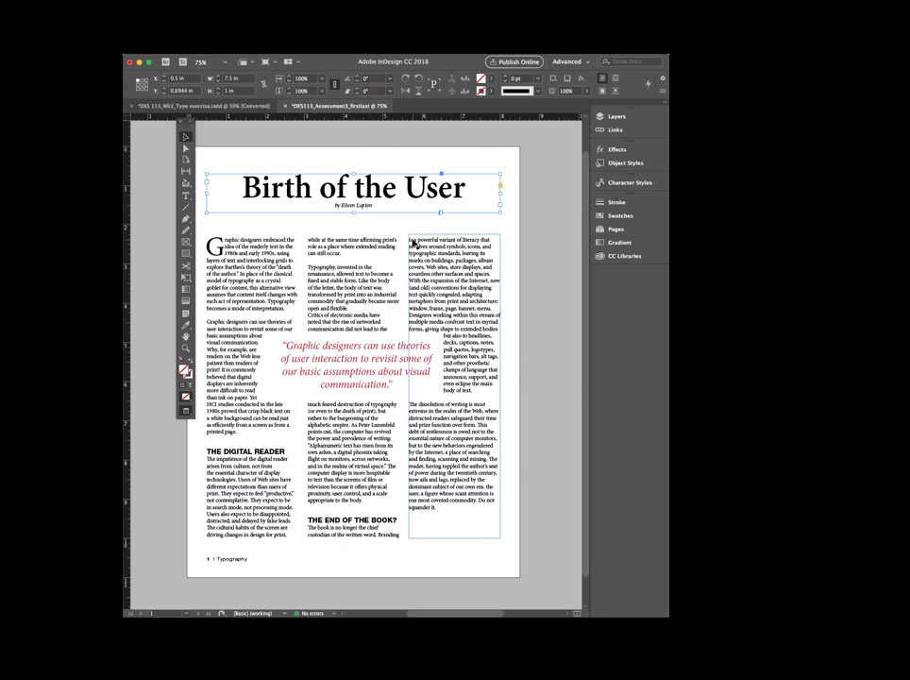